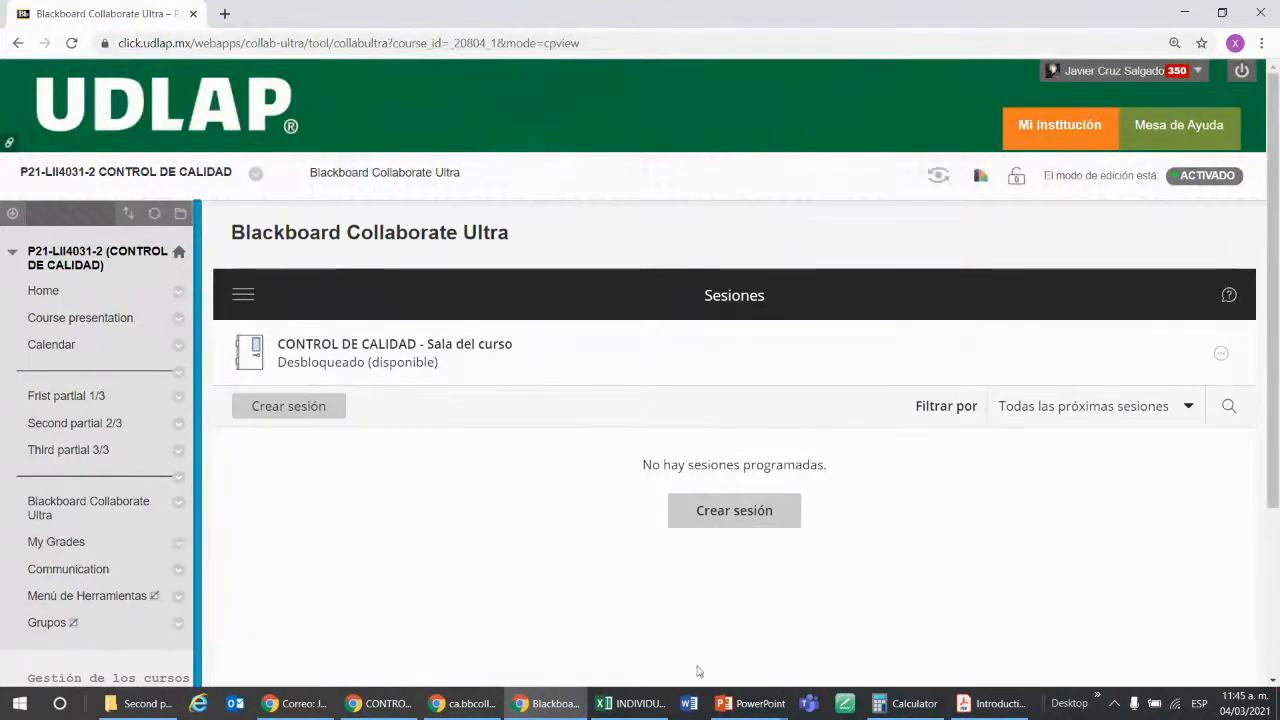
Switch to Excel to view the New sheet of the INDIVIDUALS MOVING RANGE PRUEBA workbook, and return to the course page.
click(613, 713)
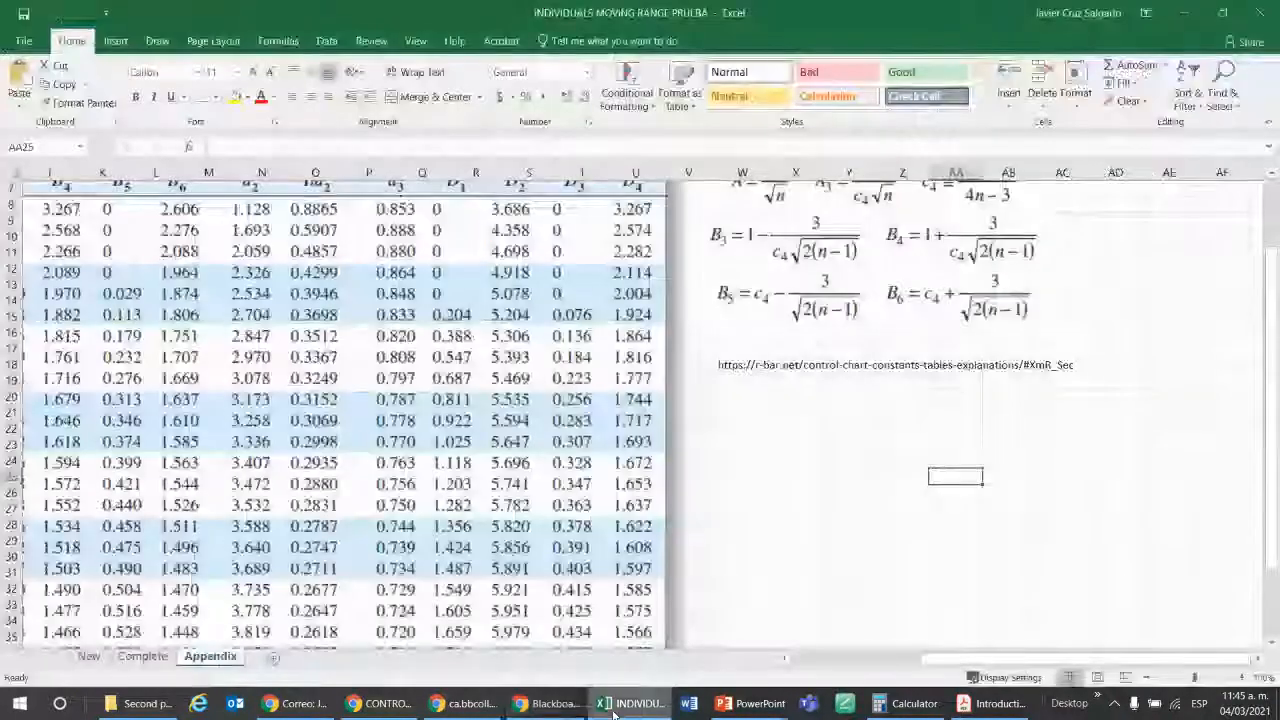
click(88, 656)
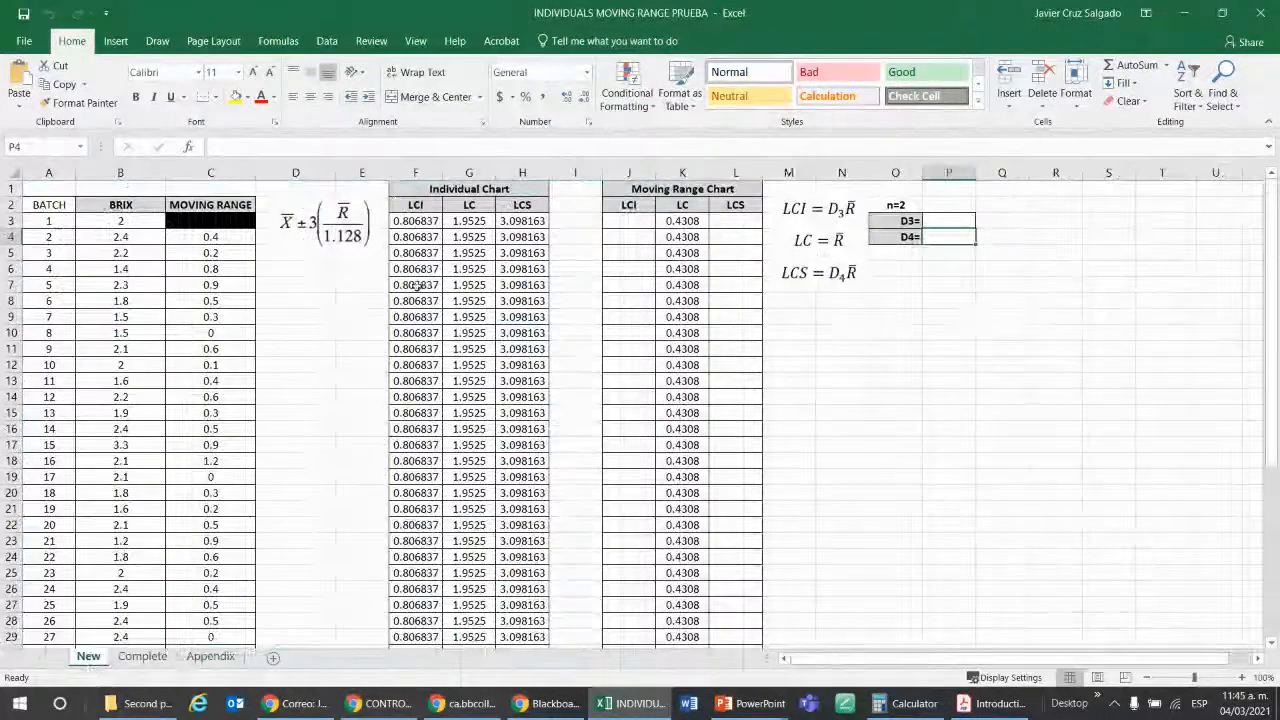
drag(818, 8, 1279, 296)
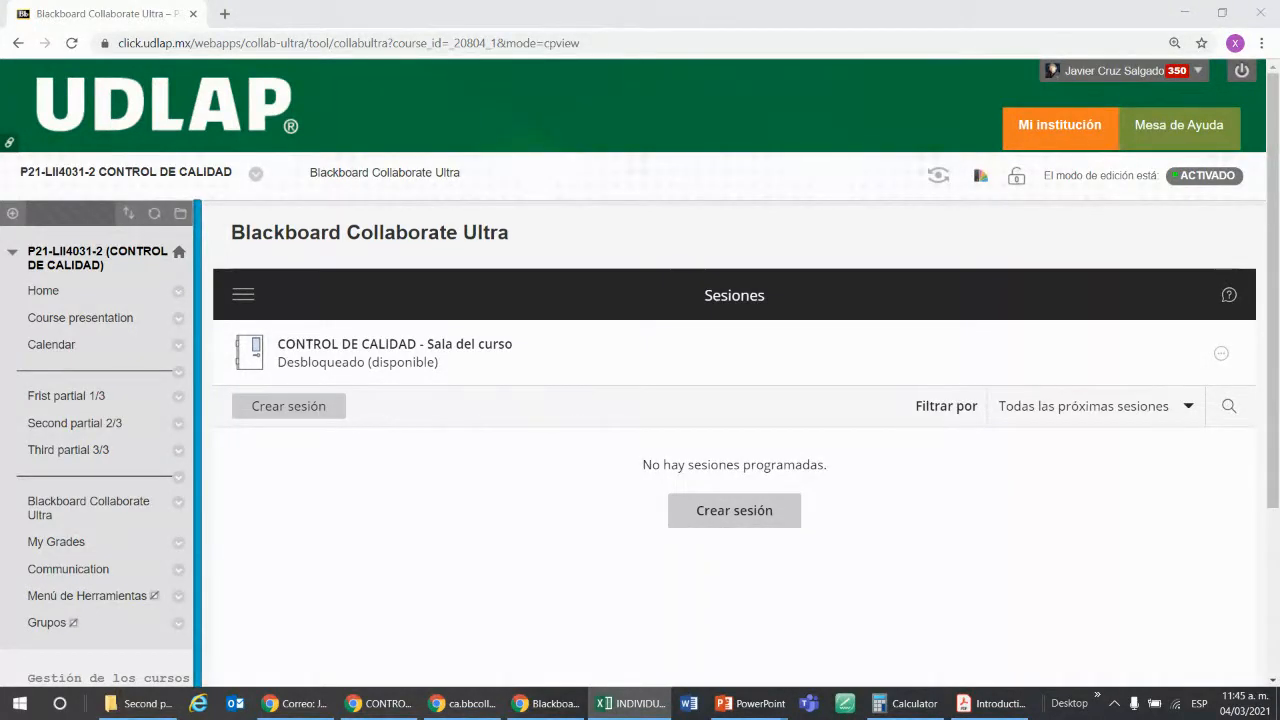
key(alt+Tab)
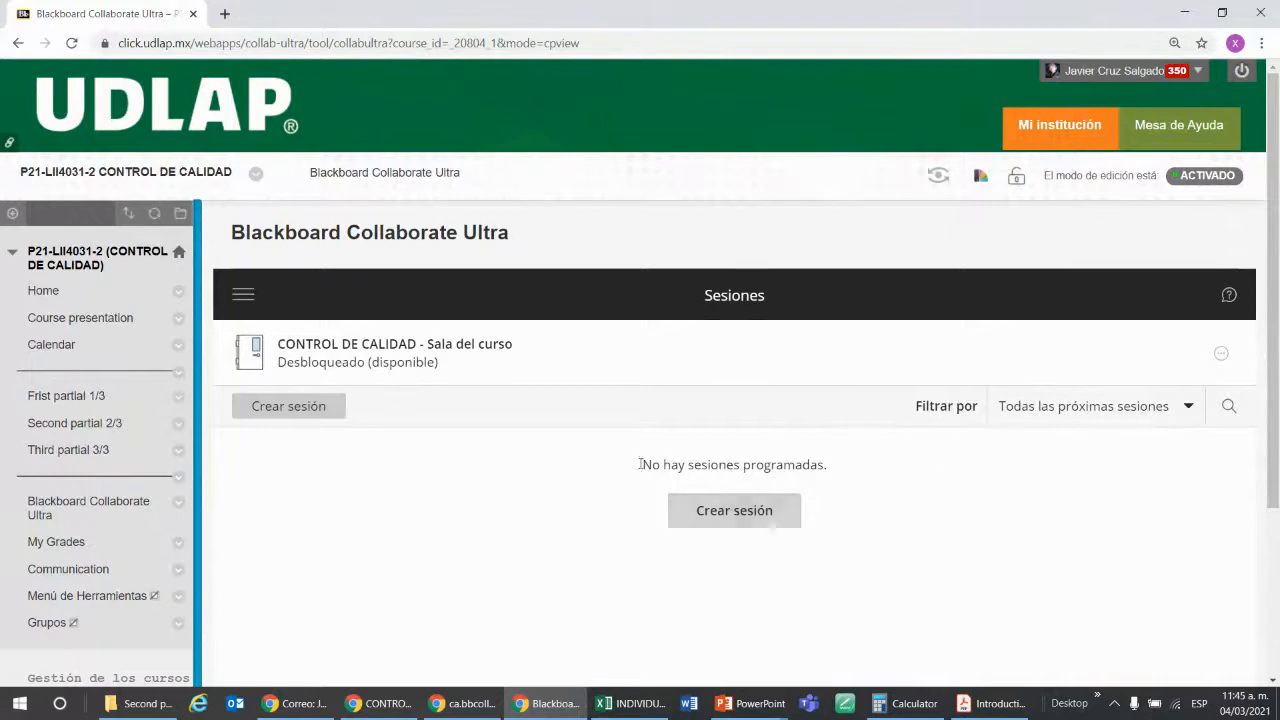
Open the Presentations Second Partial folder in the course's Second partial 2/3 content area.
click(75, 423)
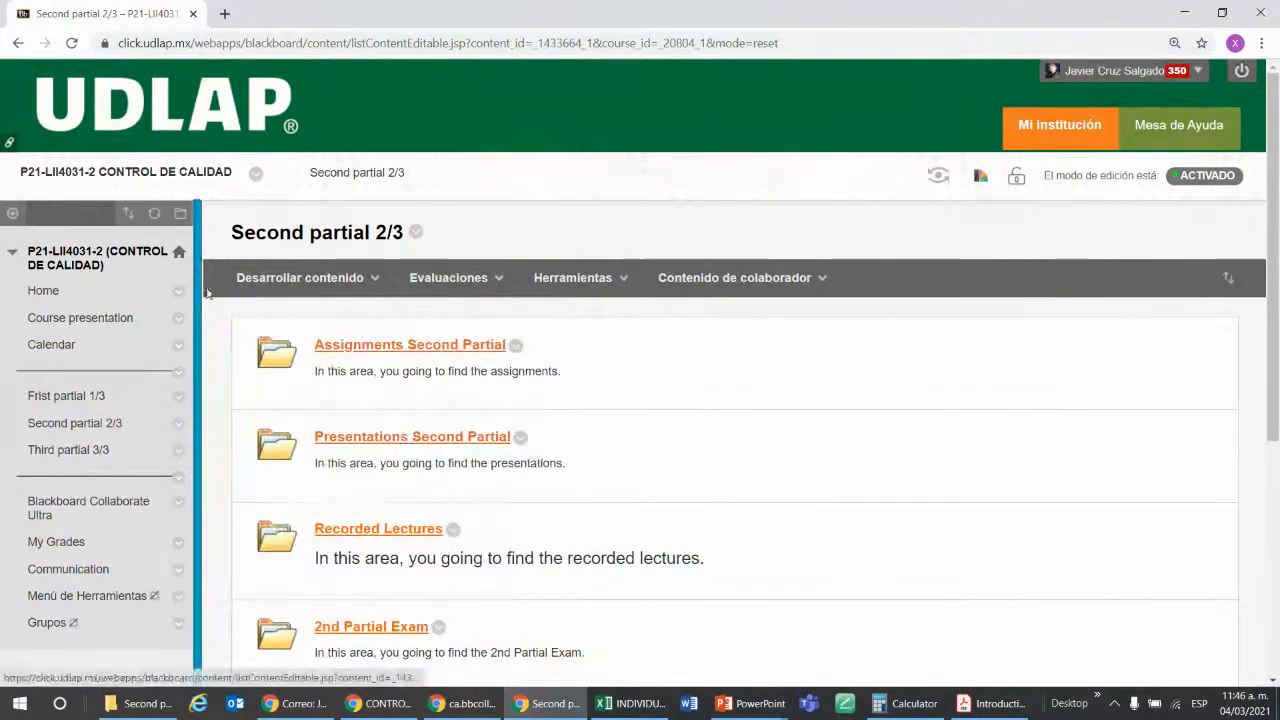
click(299, 277)
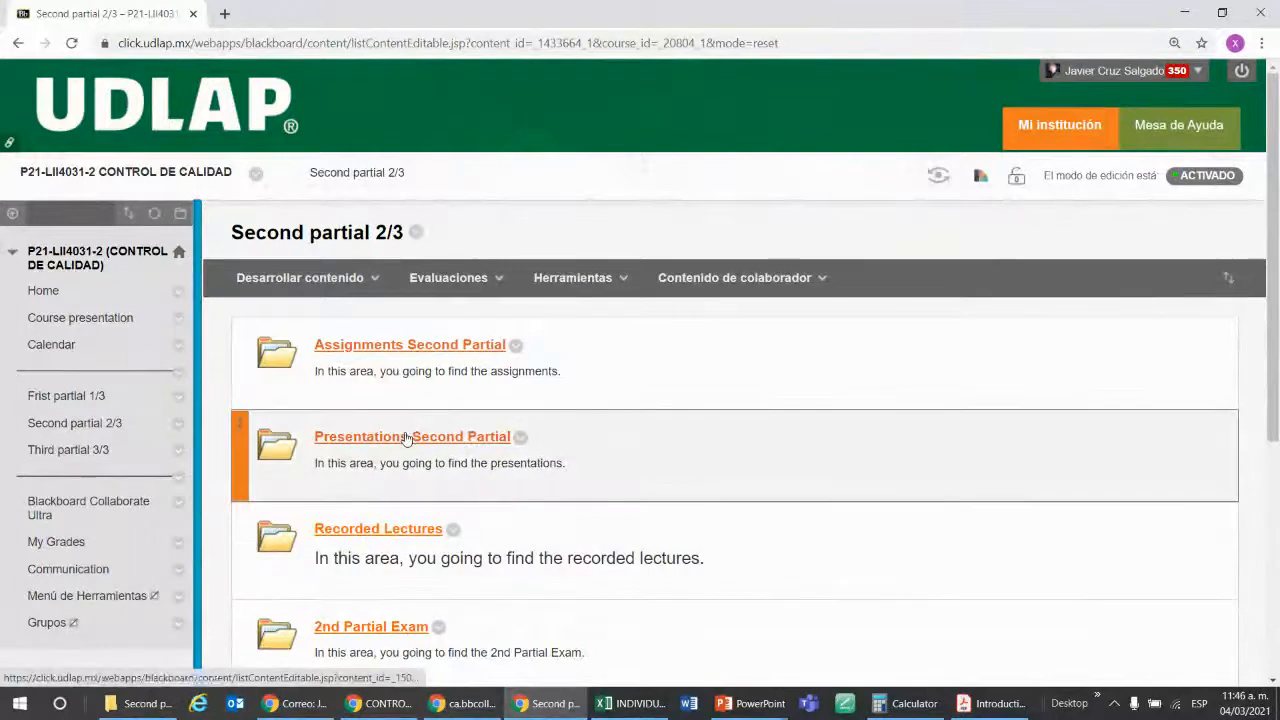
click(78, 423)
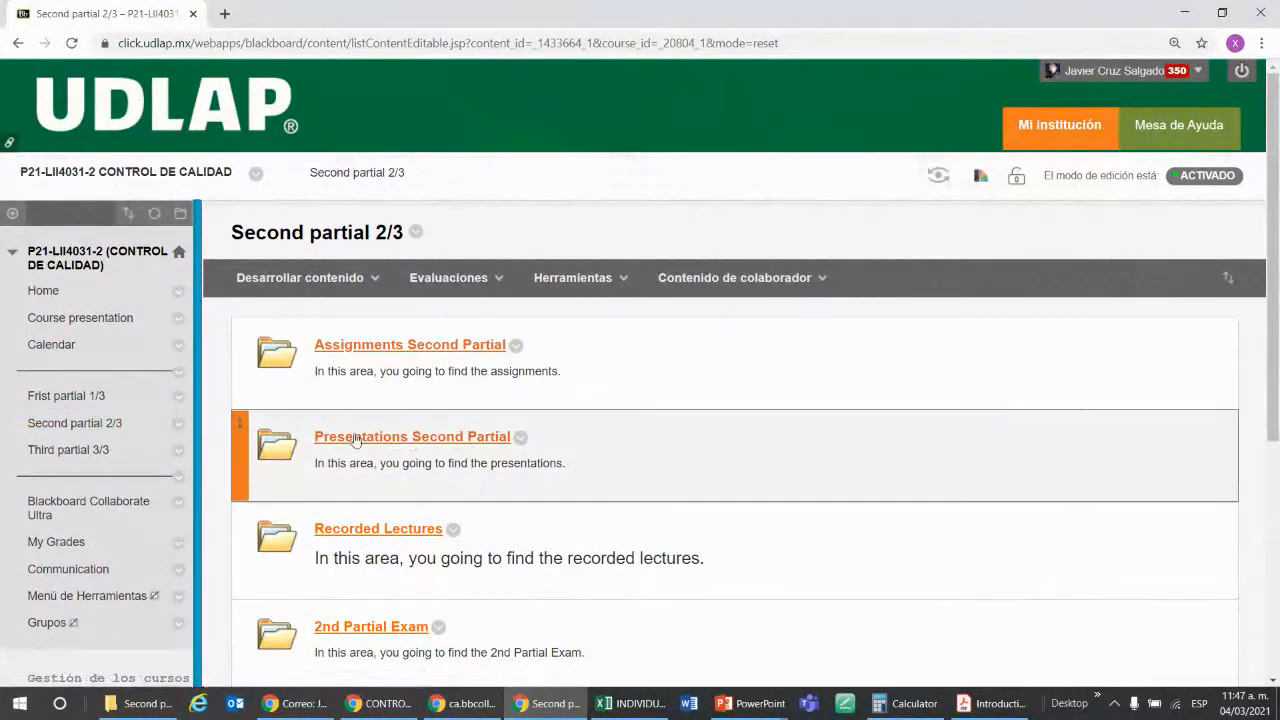
click(411, 439)
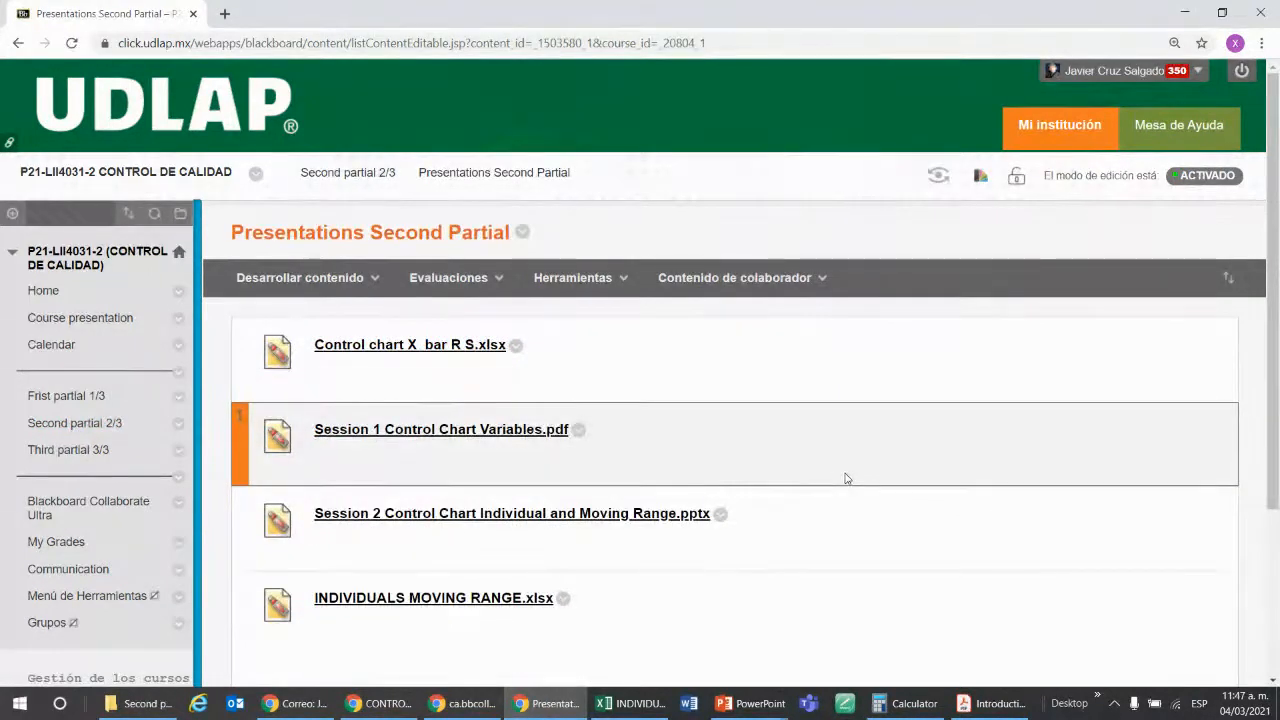
Download INDIVIDUALS MOVING RANGE.xlsx and open it in Excel with the New sheet at 120% zoom.
scroll(846, 477, down, 1)
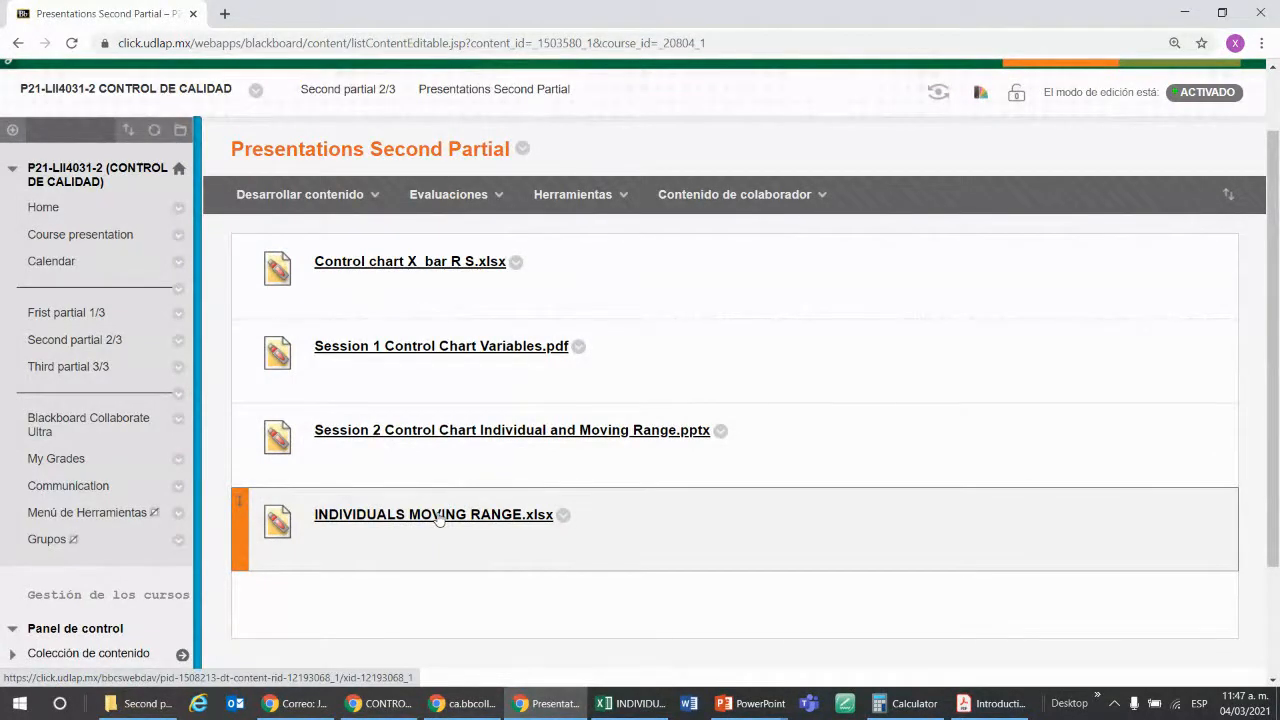
click(438, 515)
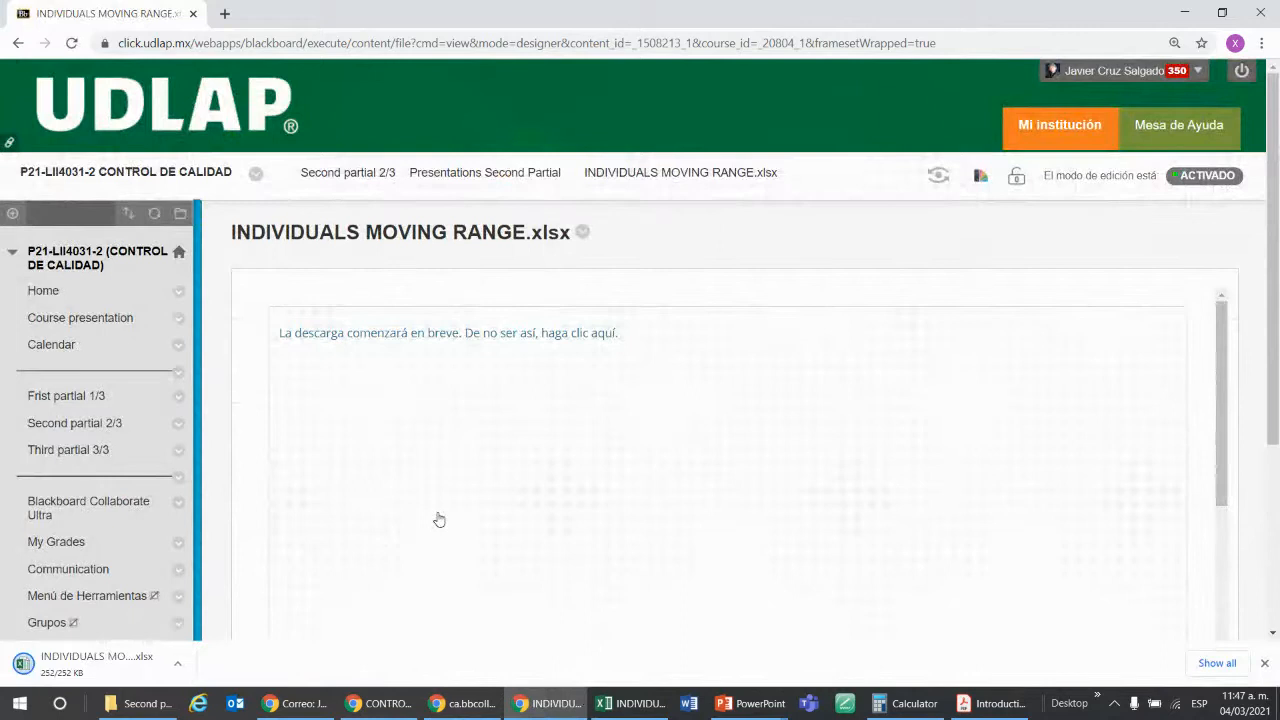
click(125, 660)
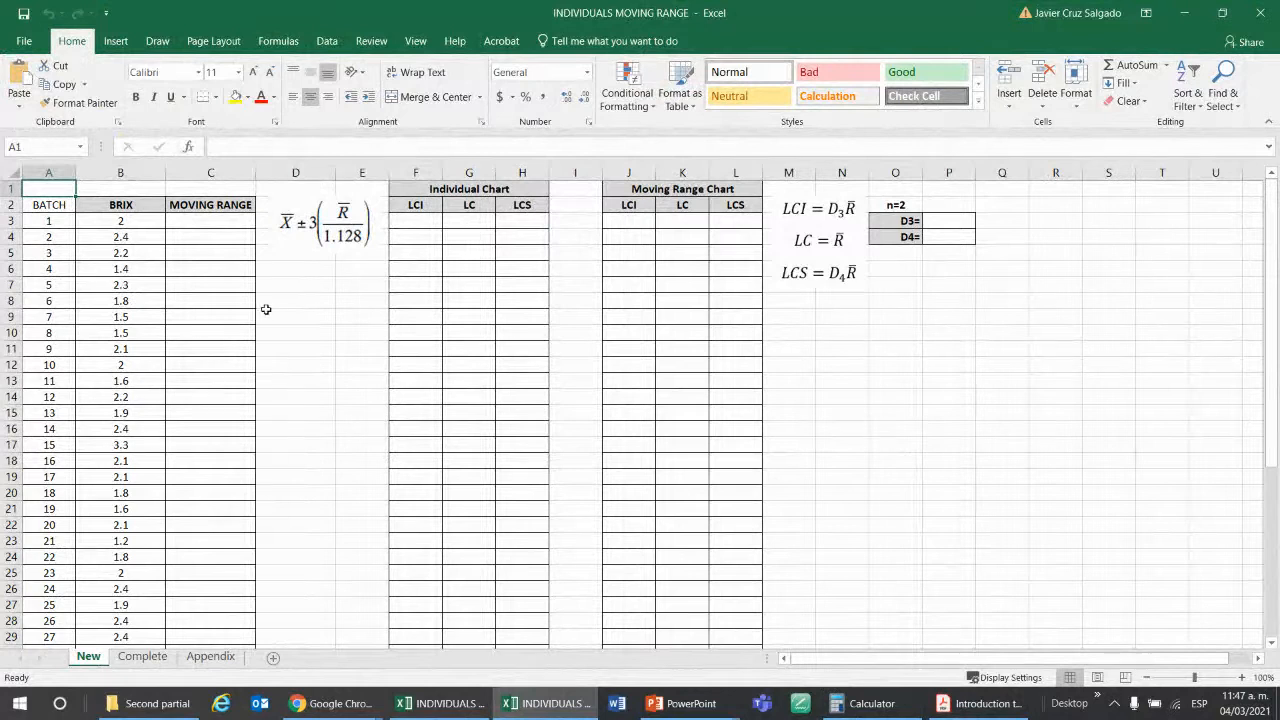
click(322, 332)
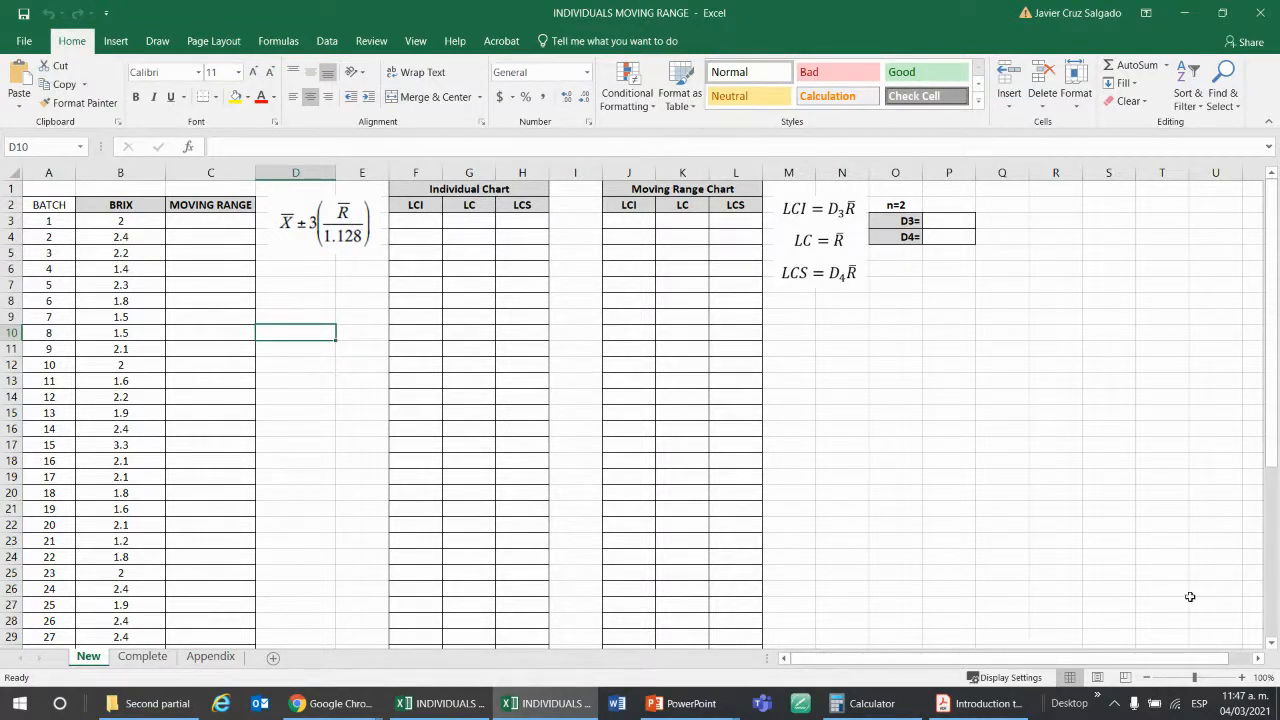
click(1242, 678)
click(1242, 678)
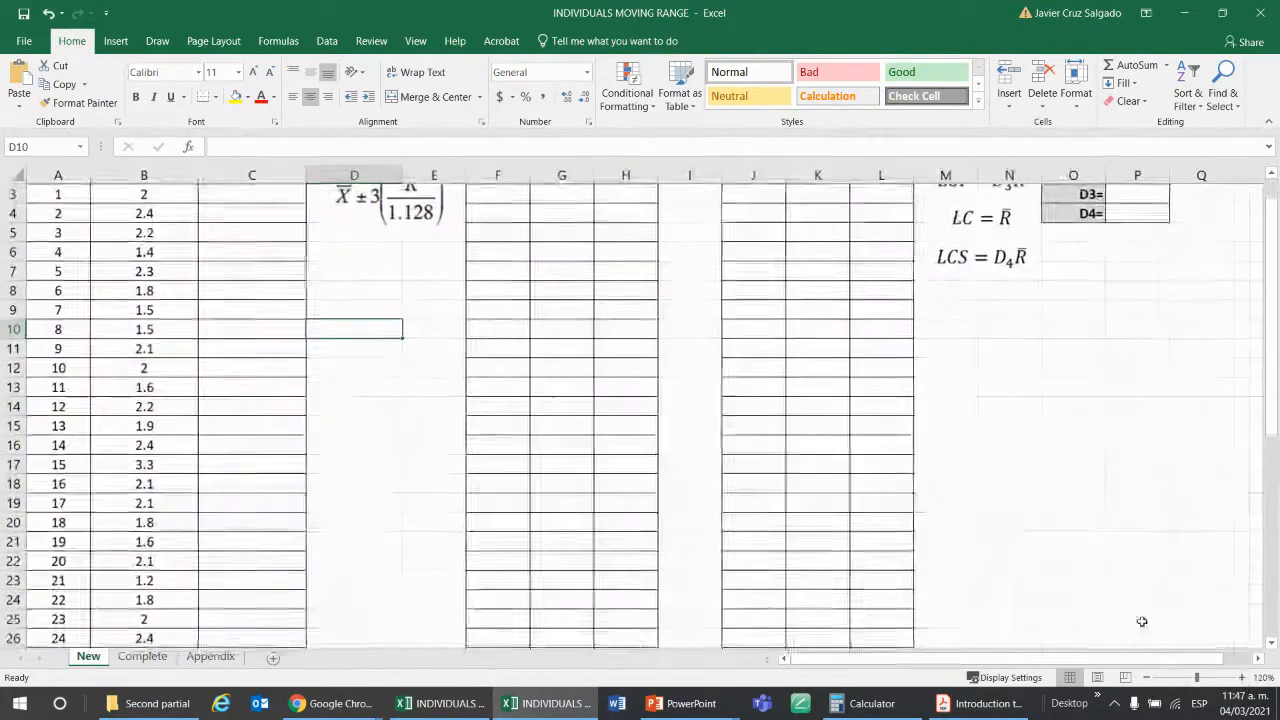
click(498, 470)
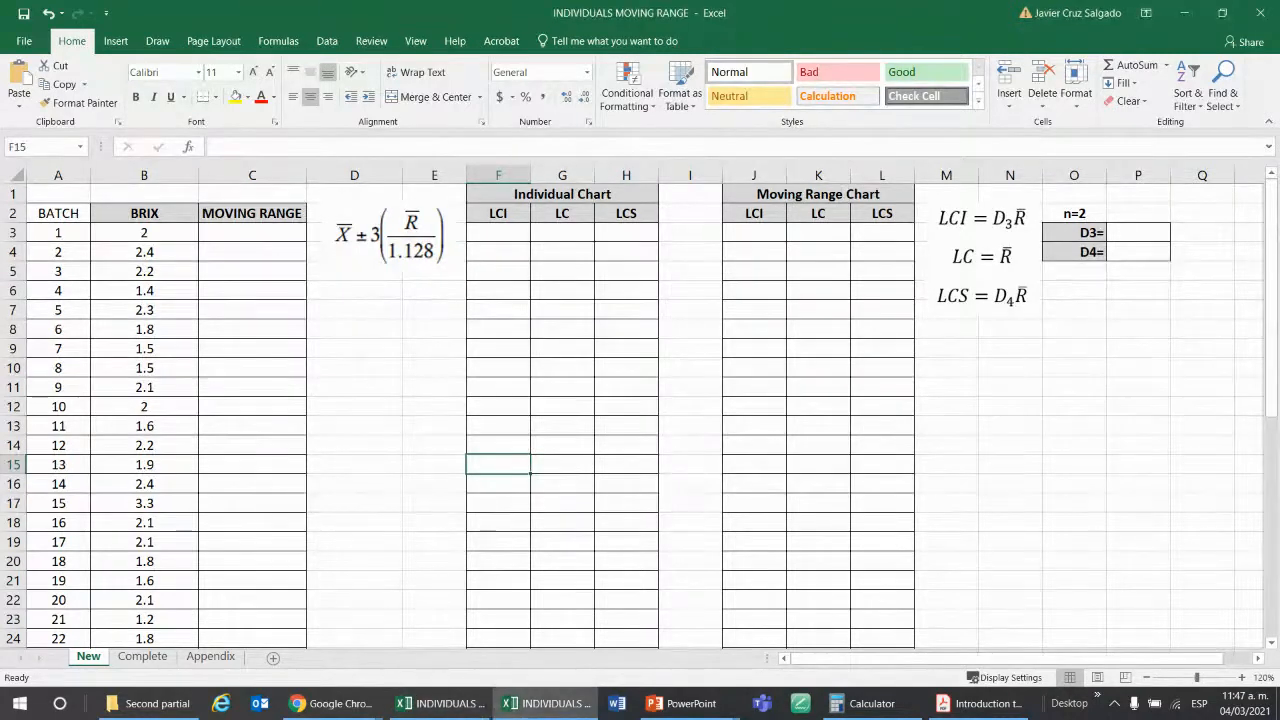
key(alt+Tab)
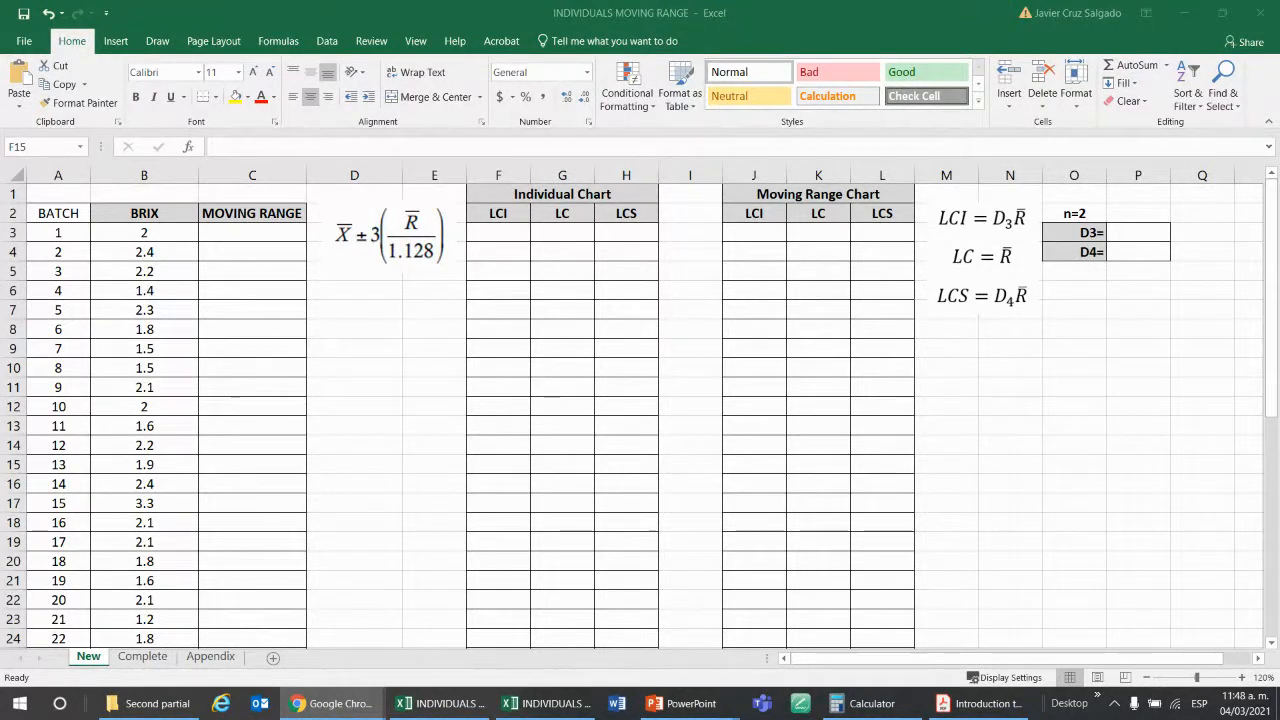
click(412, 408)
click(460, 389)
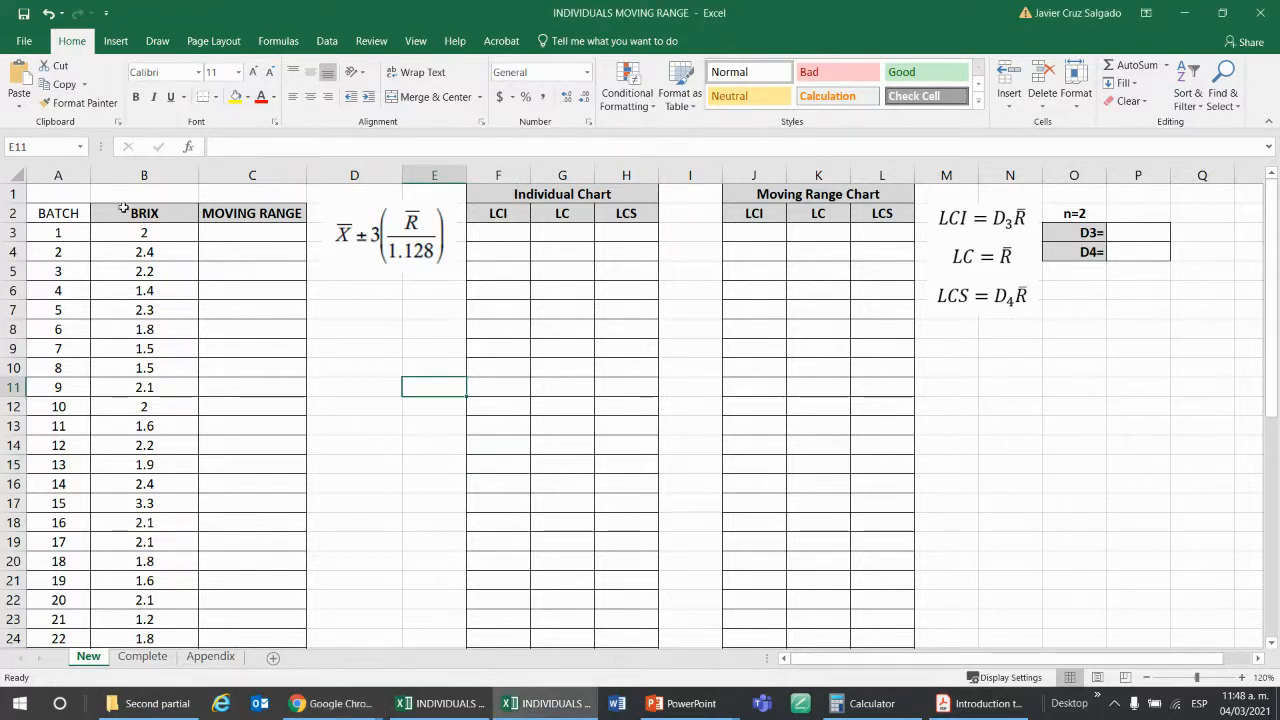
Examine the BRIX column heading and the readings of the first three batches.
click(162, 215)
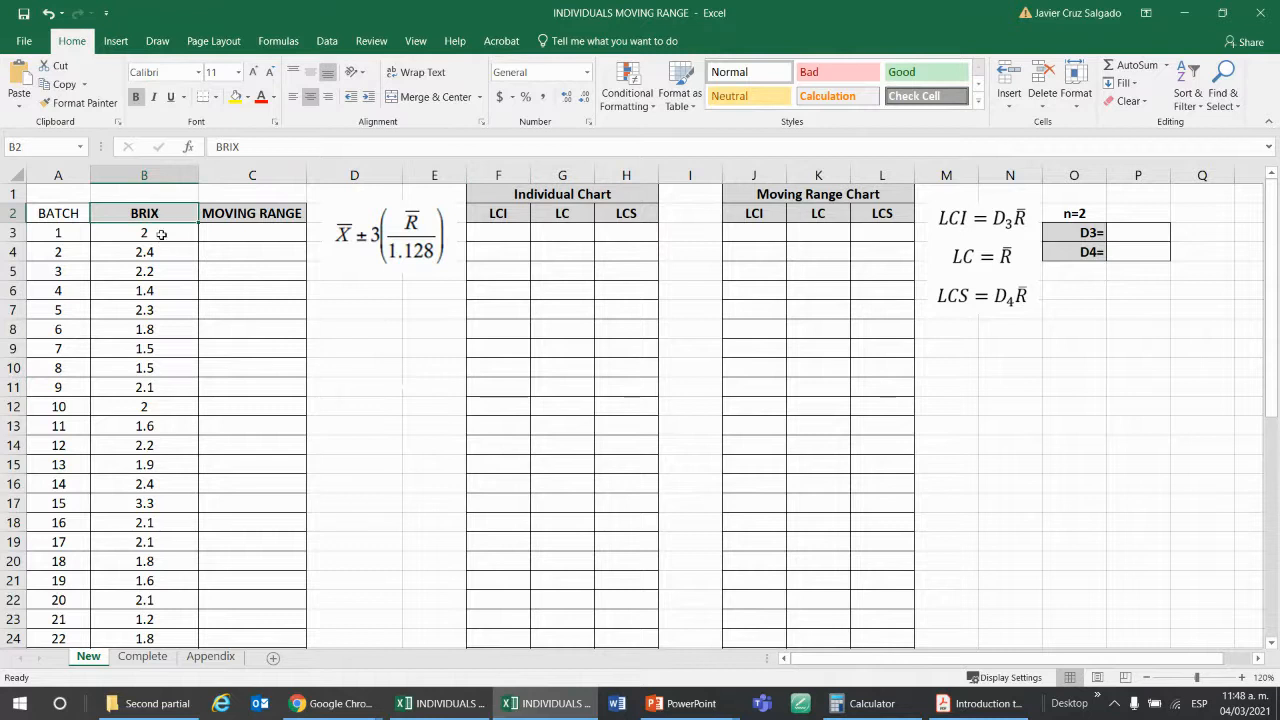
click(157, 233)
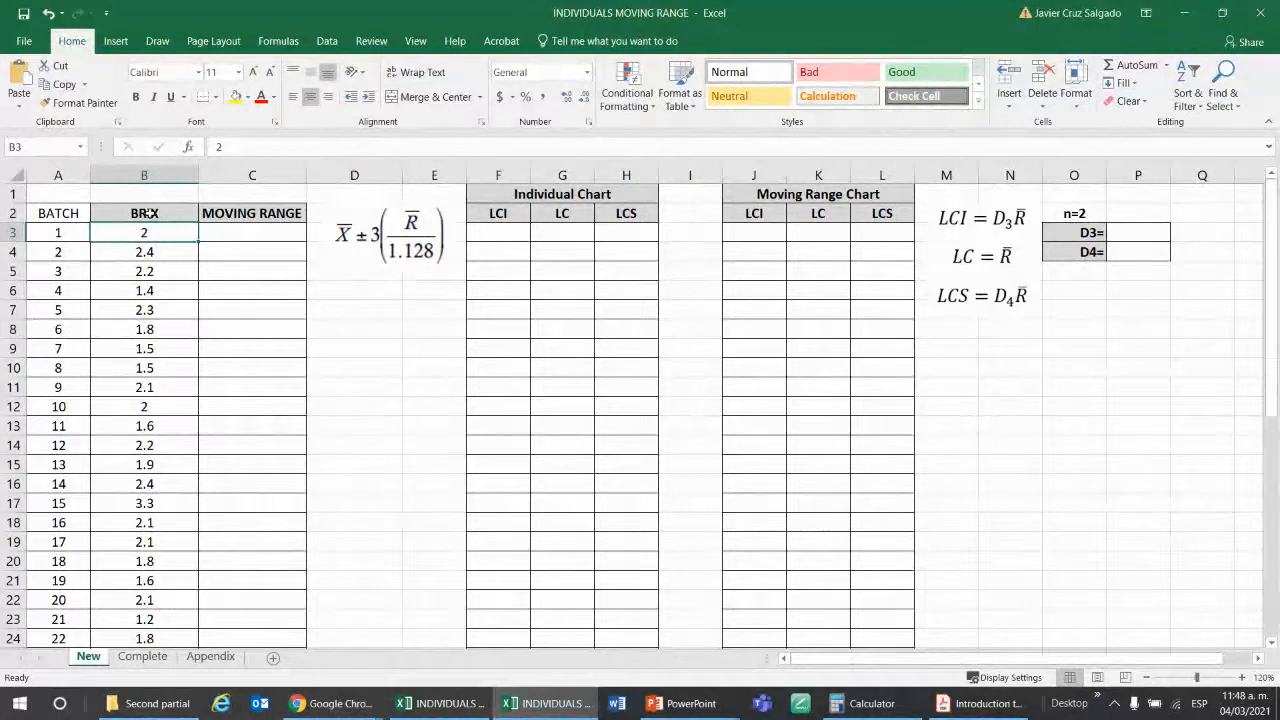
click(165, 258)
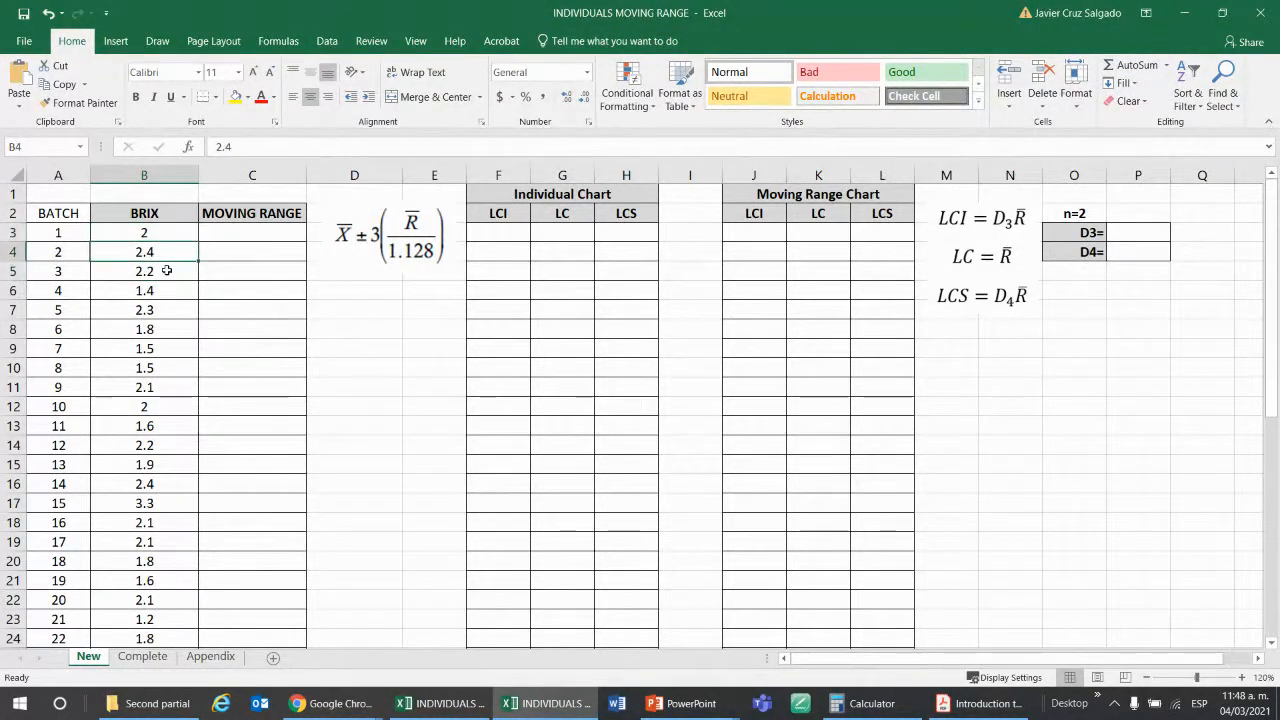
click(167, 271)
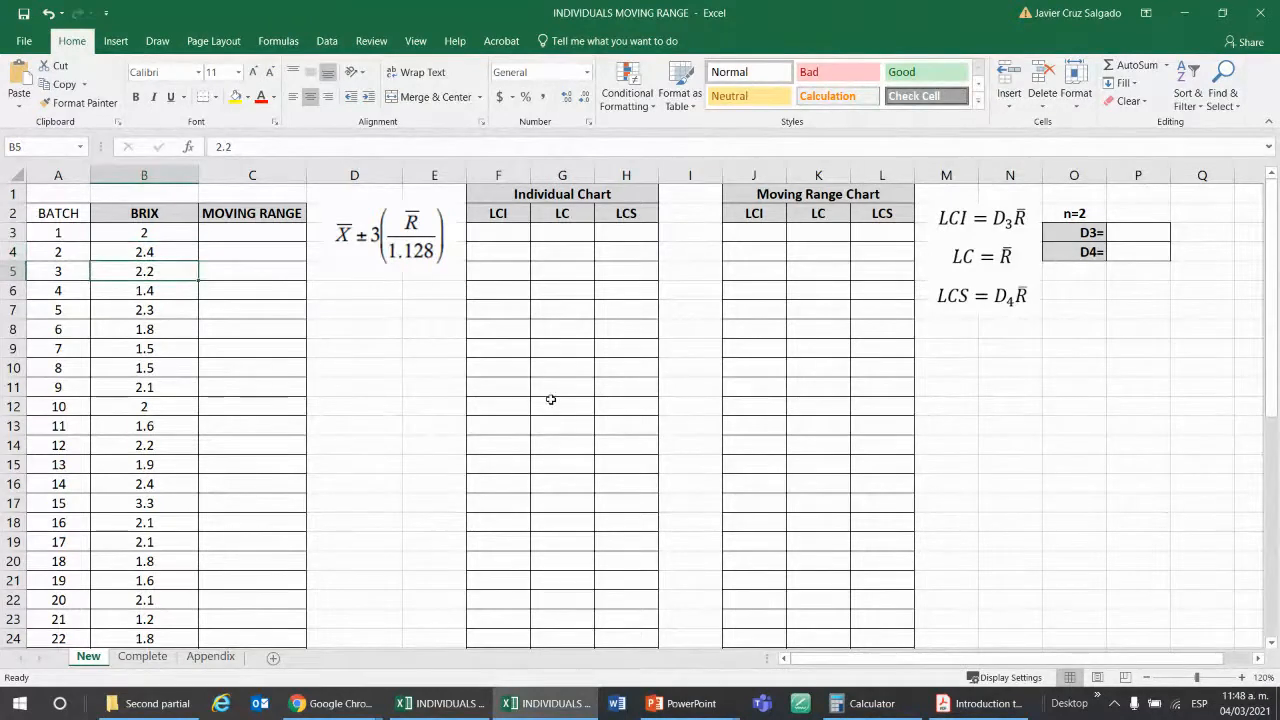
click(175, 232)
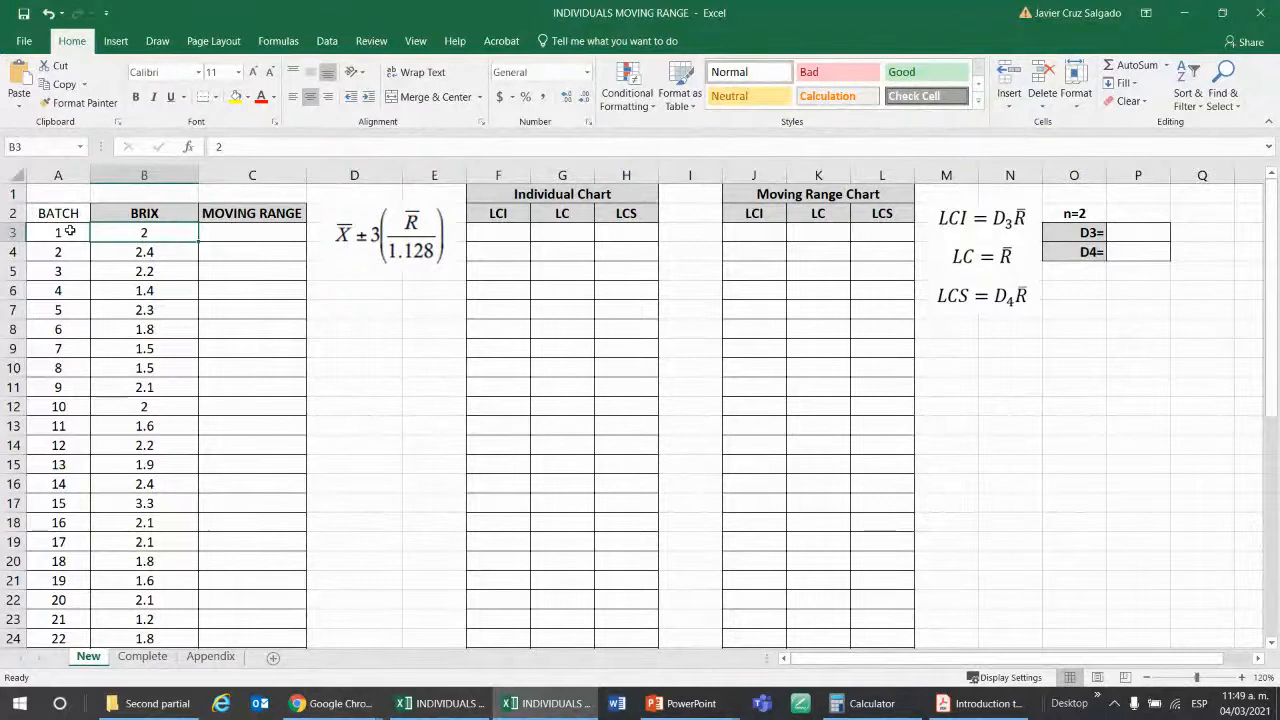
Examine the batch numbers alongside their individual BRIX readings, going through the first few batches row by row.
drag(70, 231, 60, 541)
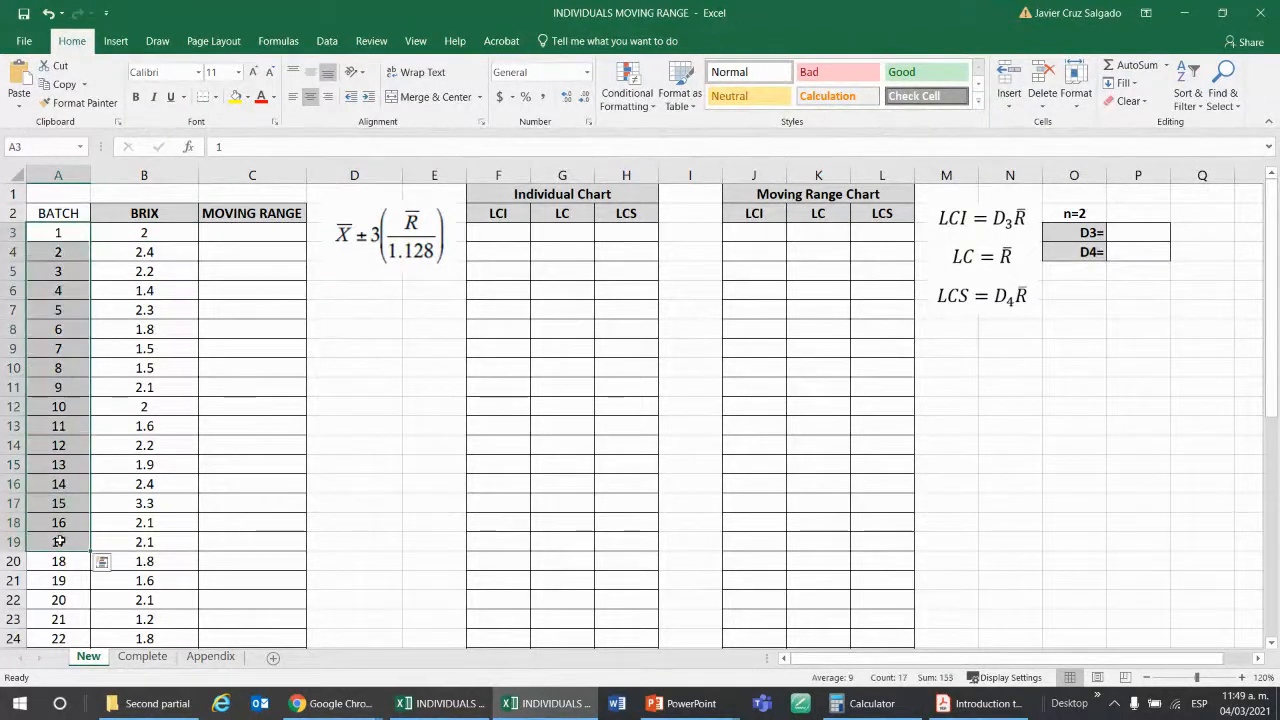
click(71, 232)
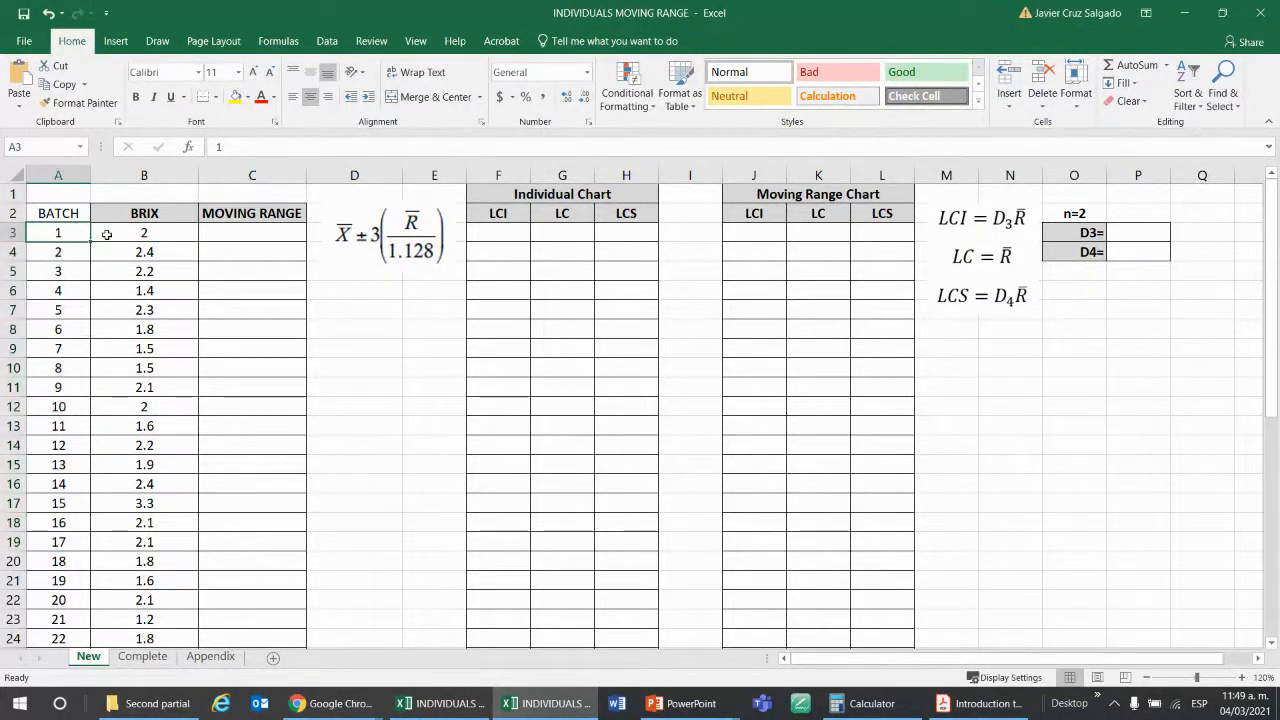
click(107, 234)
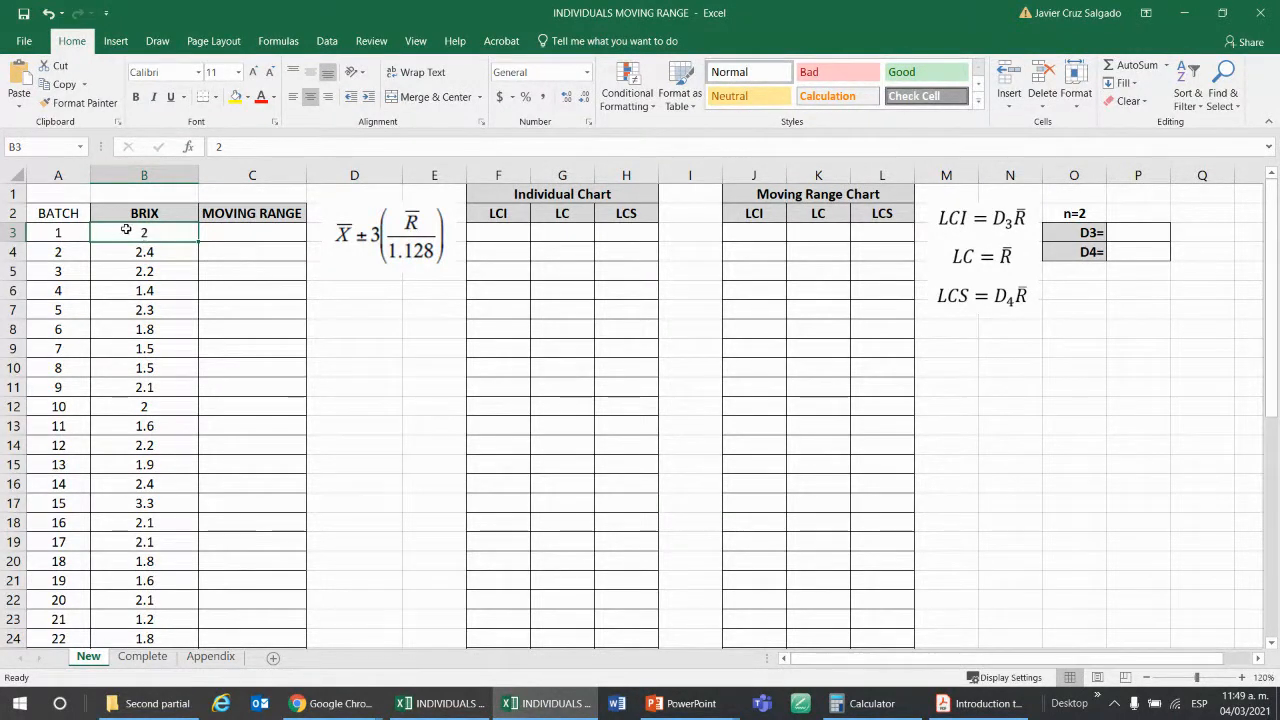
click(80, 232)
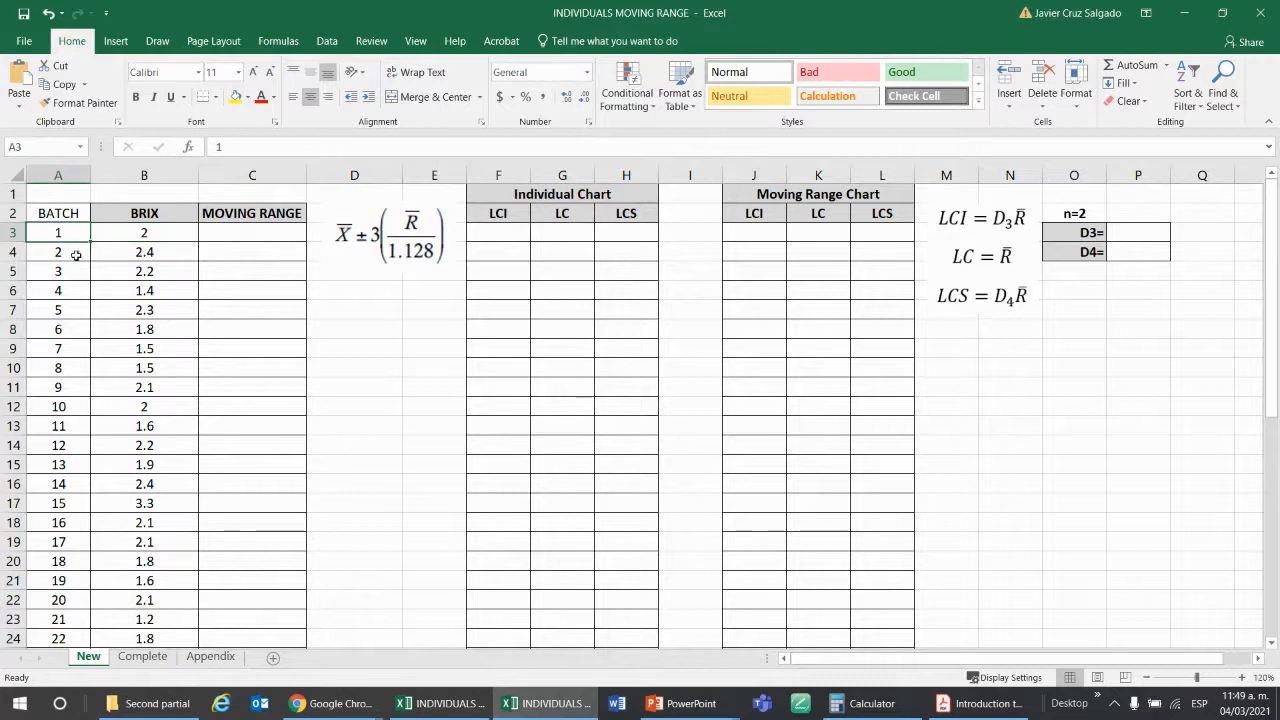
click(78, 253)
click(79, 273)
click(74, 289)
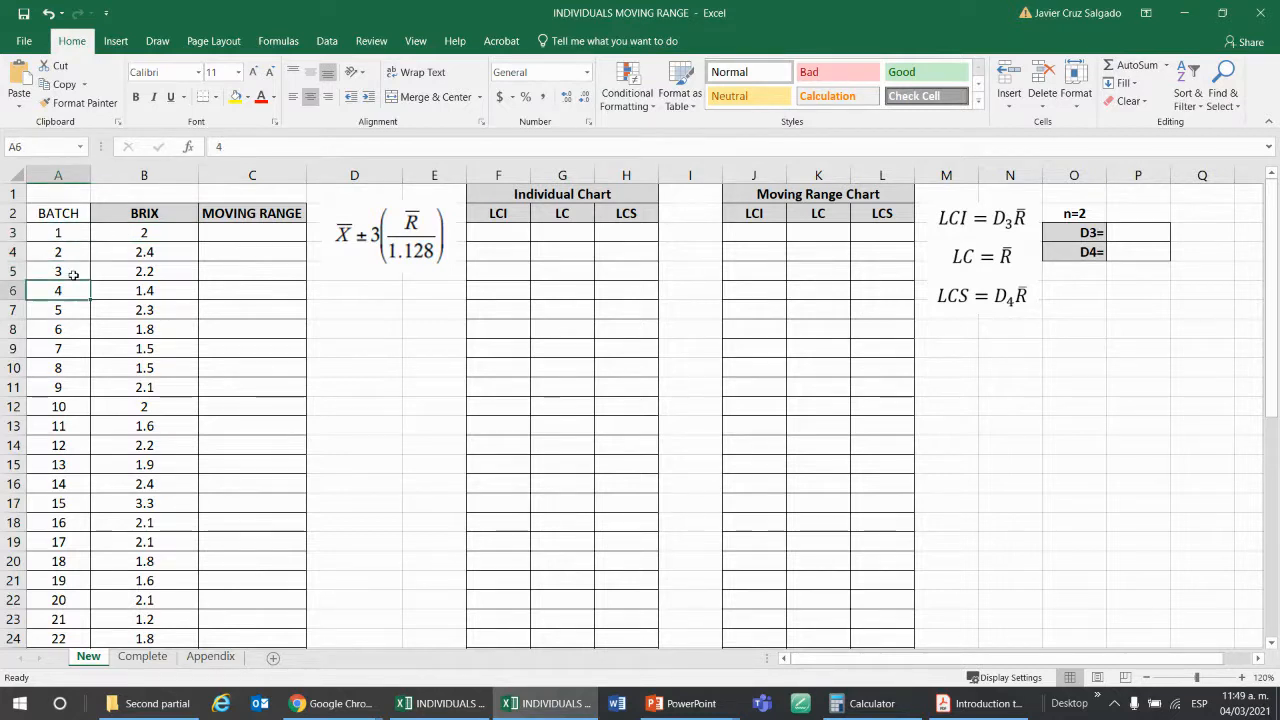
click(67, 233)
click(110, 233)
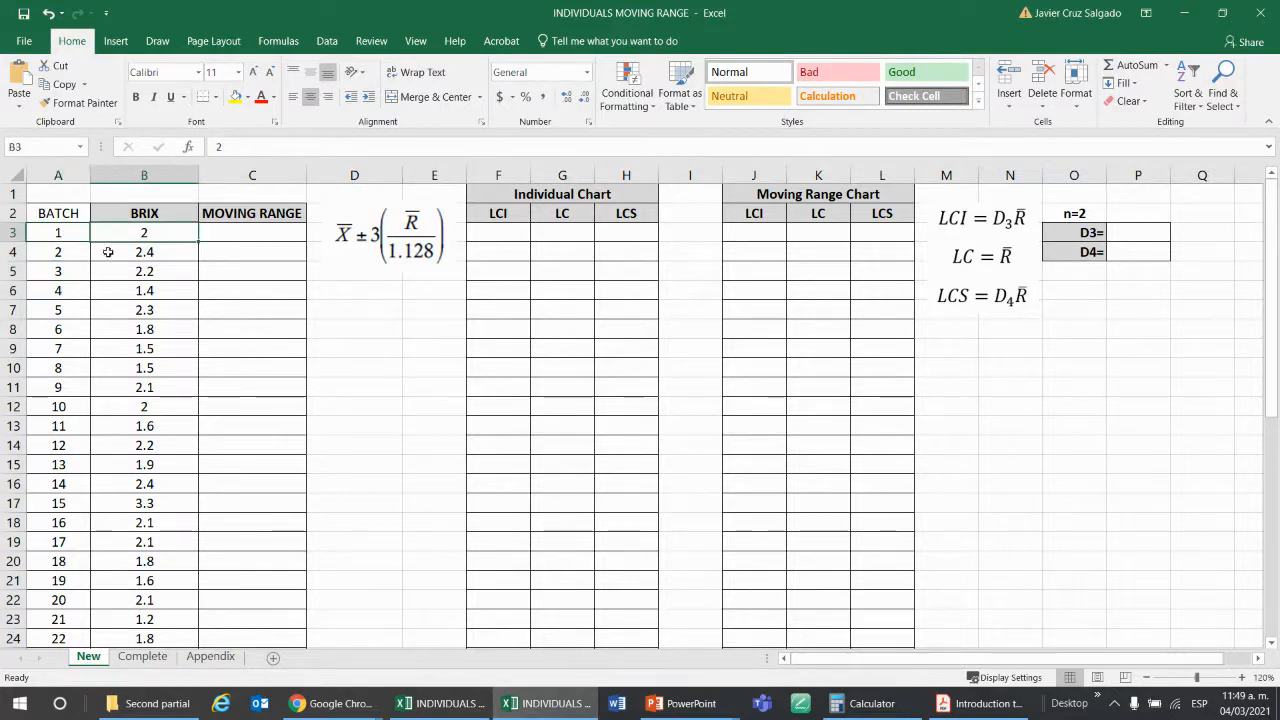
click(108, 252)
click(118, 234)
click(118, 270)
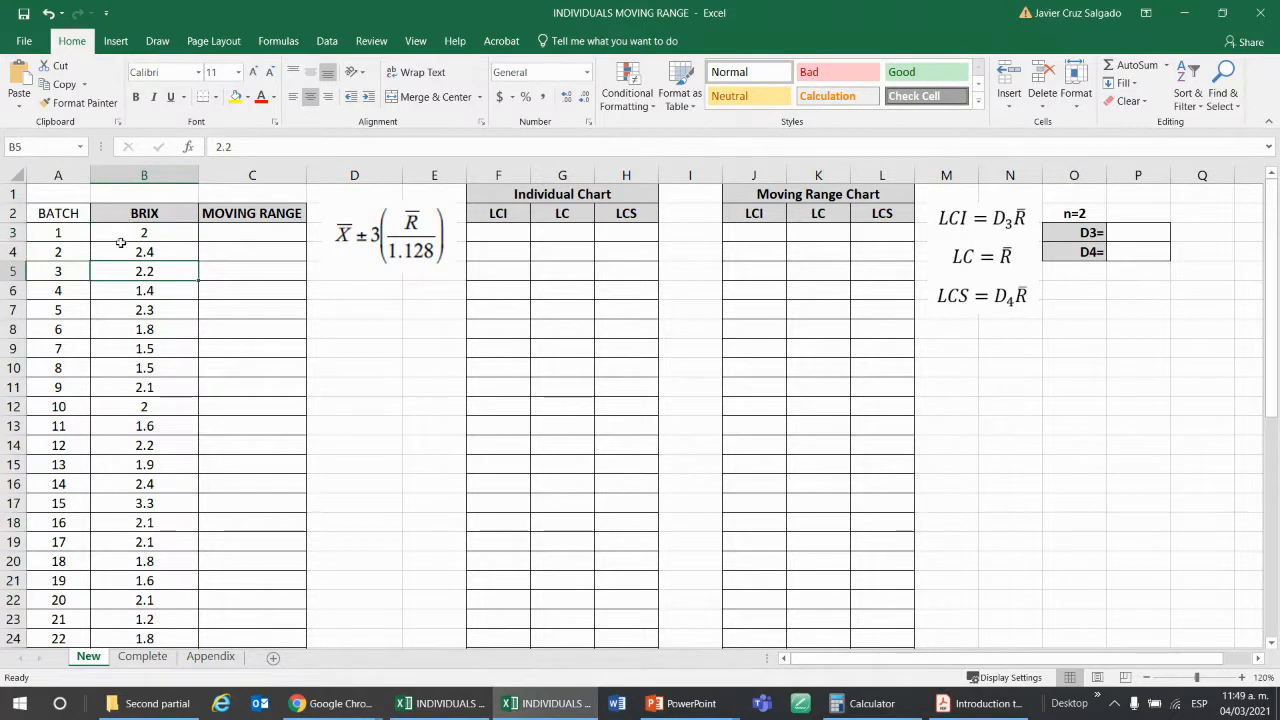
click(119, 231)
click(118, 253)
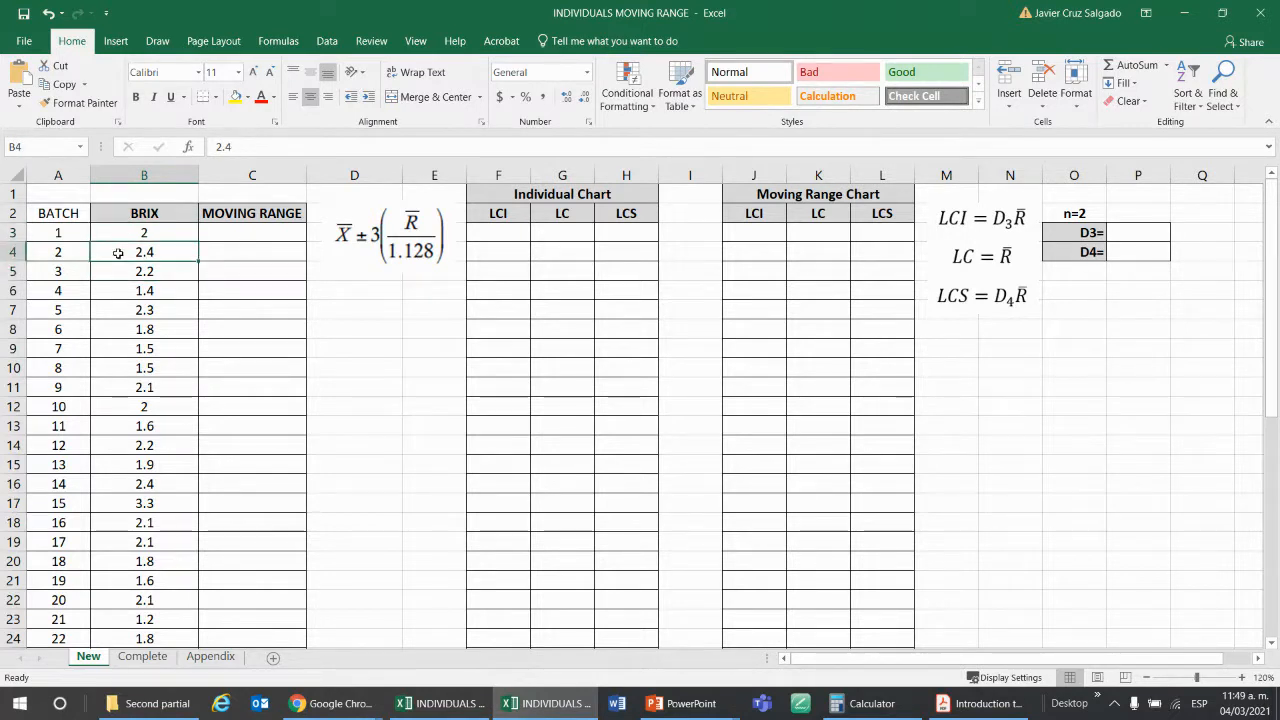
click(150, 232)
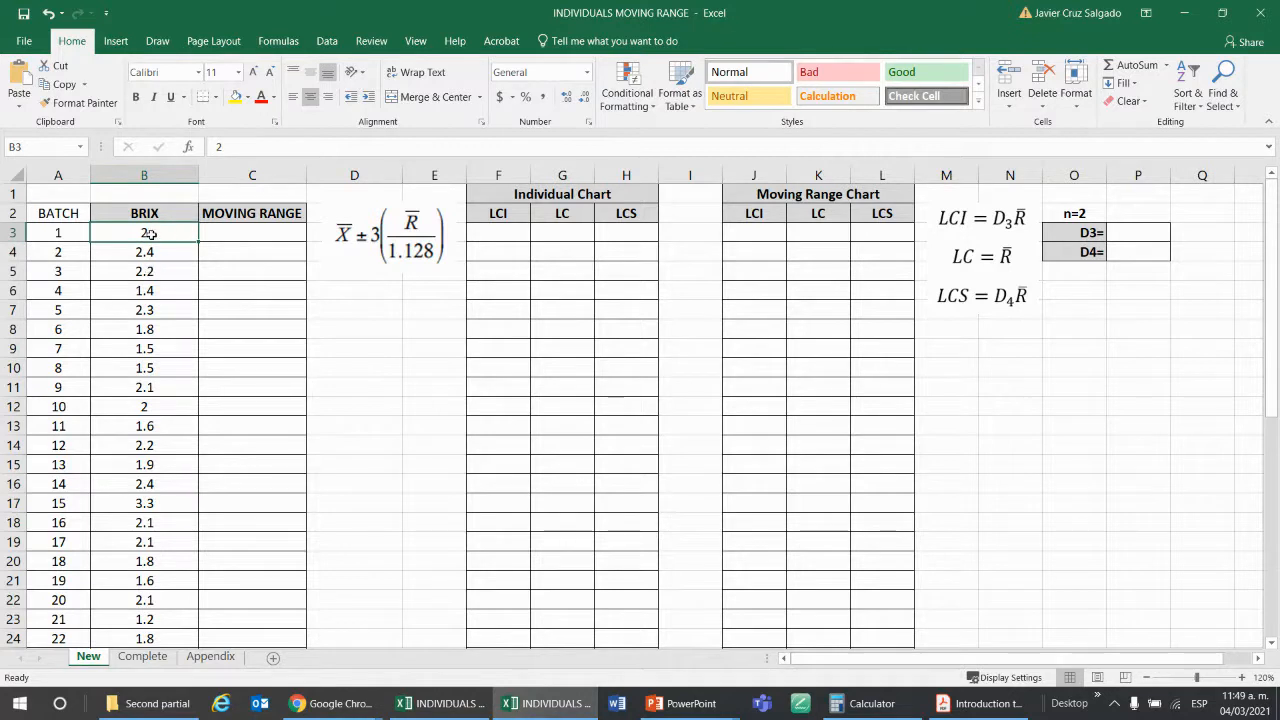
click(60, 252)
click(115, 256)
click(83, 272)
click(105, 273)
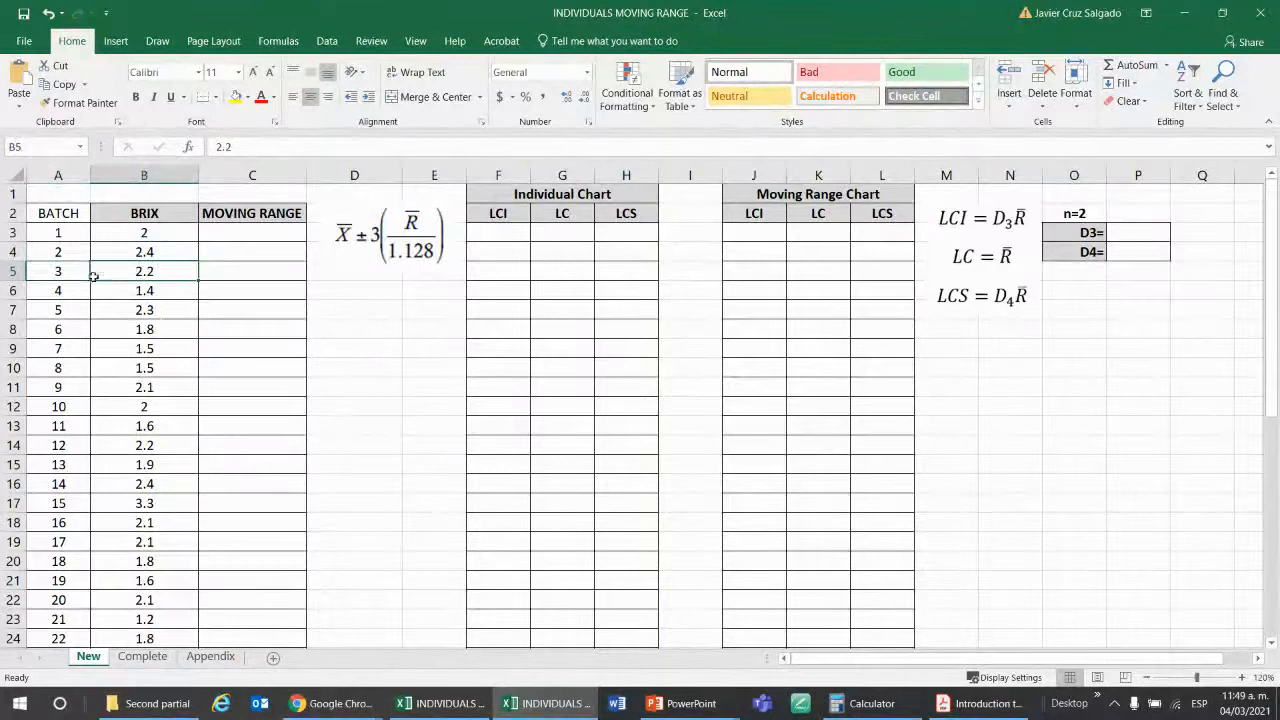
click(75, 234)
click(117, 232)
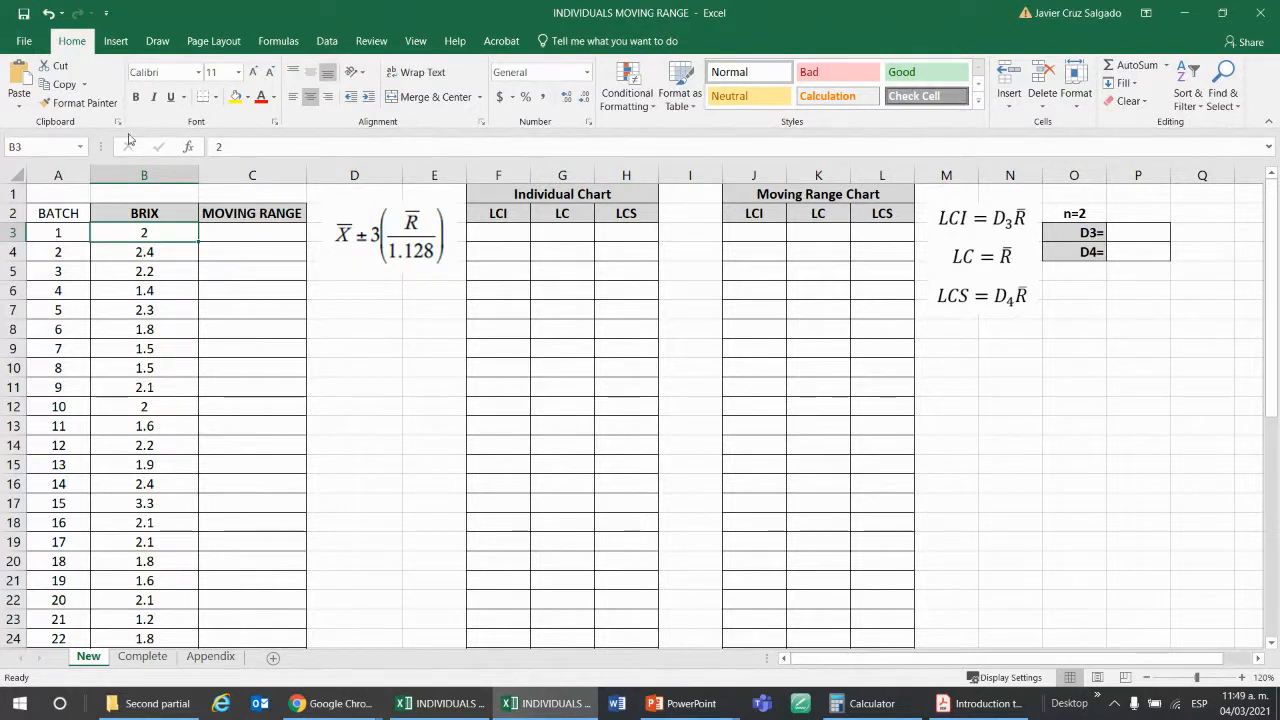
Review the BRIX readings from batch 2 onward down to the X̄ and R̄ cells below the table.
click(160, 252)
click(163, 271)
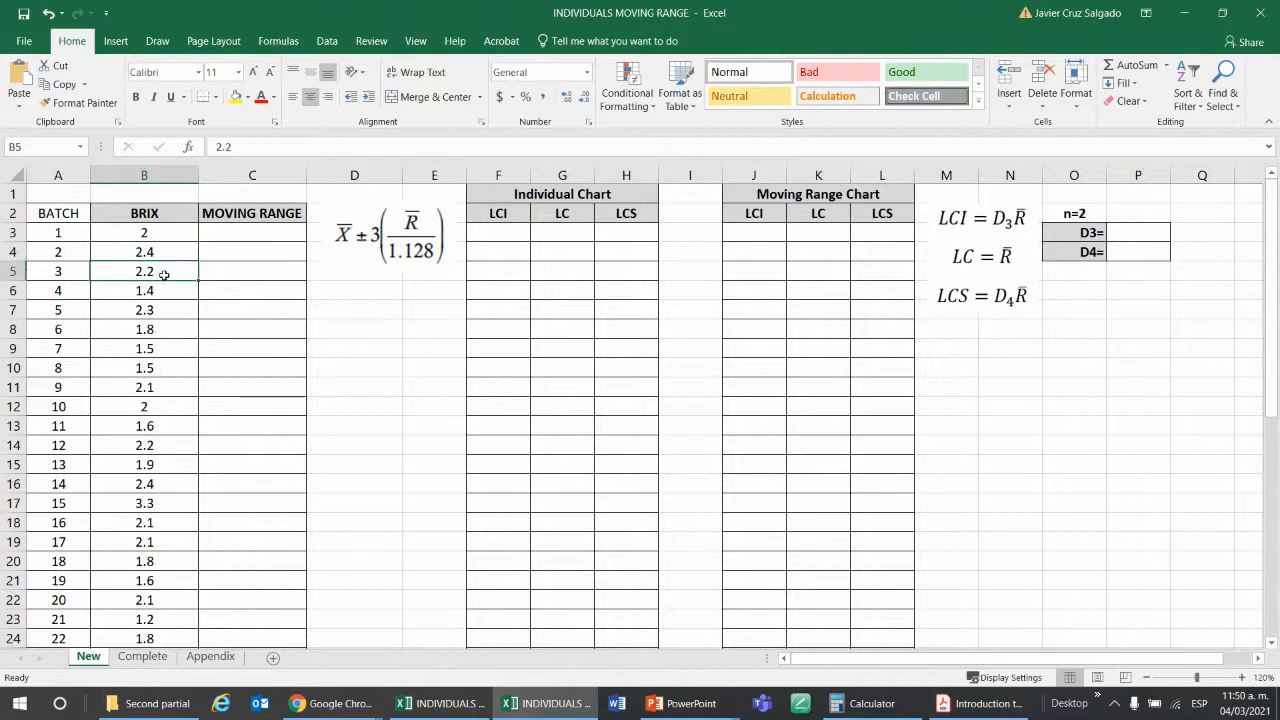
click(165, 290)
key(Down)
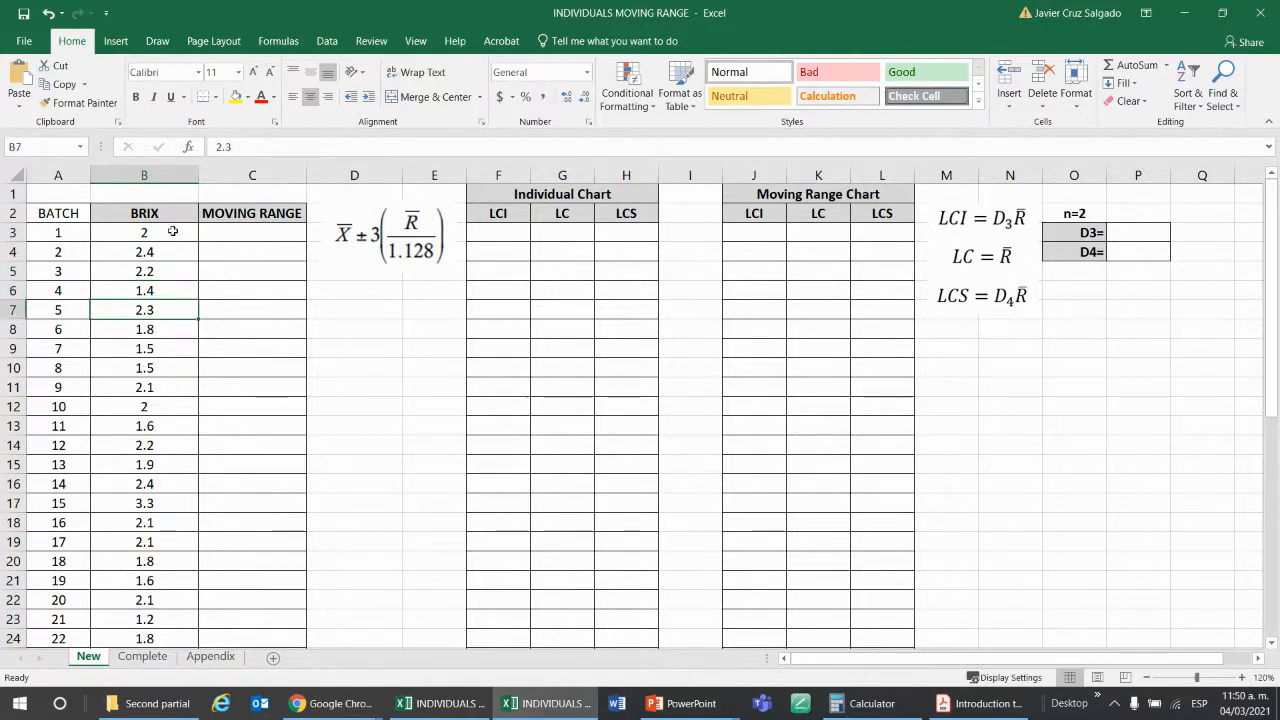
scroll(115, 360, down, 11)
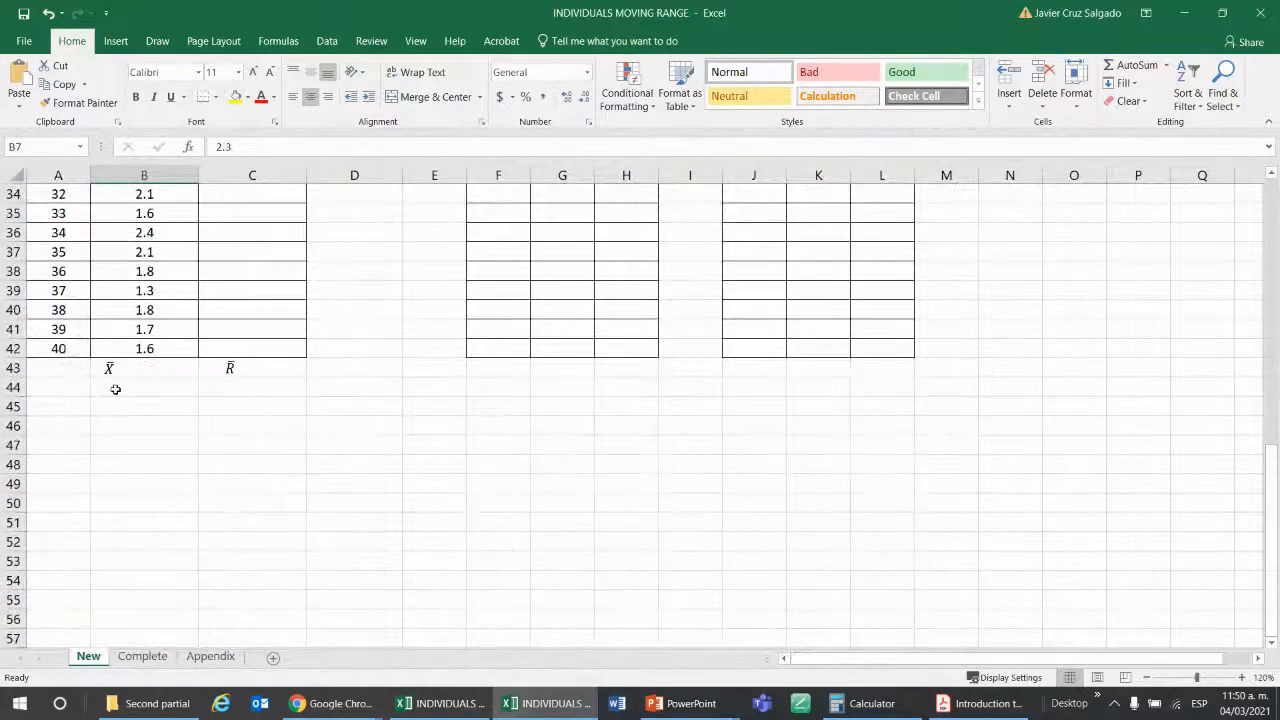
Review the BRIX readings from the middle of the table down to batch 40 and back up to the column heading.
scroll(115, 389, up, 11)
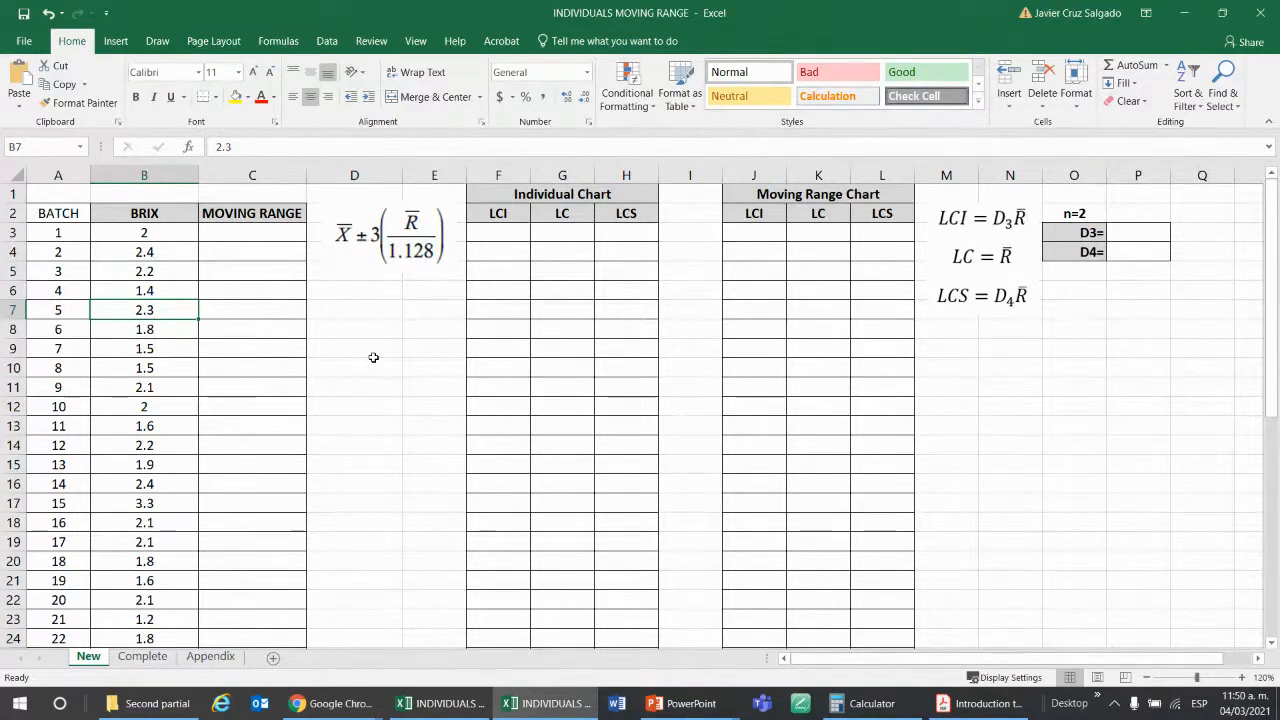
key(Up)
key(Up)
key(Up)
key(Up)
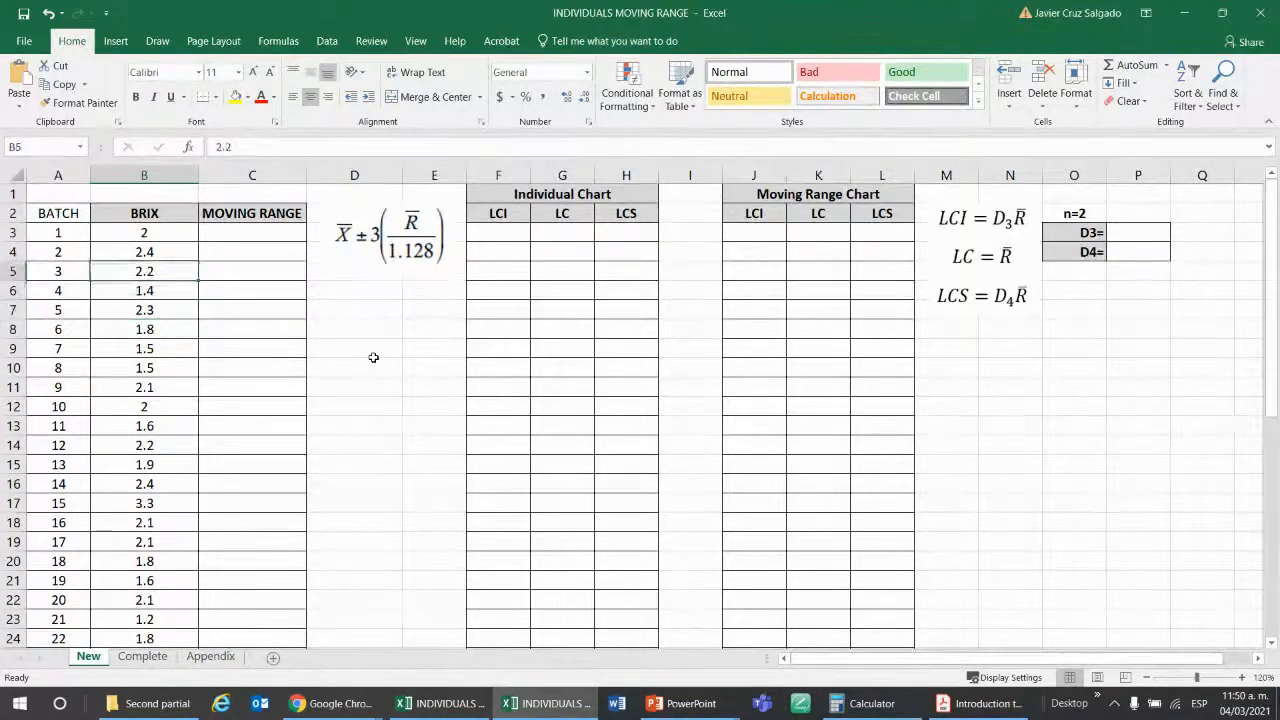
key(Down)
key(Down)
key(Down)
key(Down)
key(Down)
key(Down)
key(Down)
key(Down)
key(Down)
key(Down)
key(Down)
key(Down)
key(Down)
key(Down)
key(Down)
key(Down)
key(Down)
key(Down)
key(Down)
key(Down)
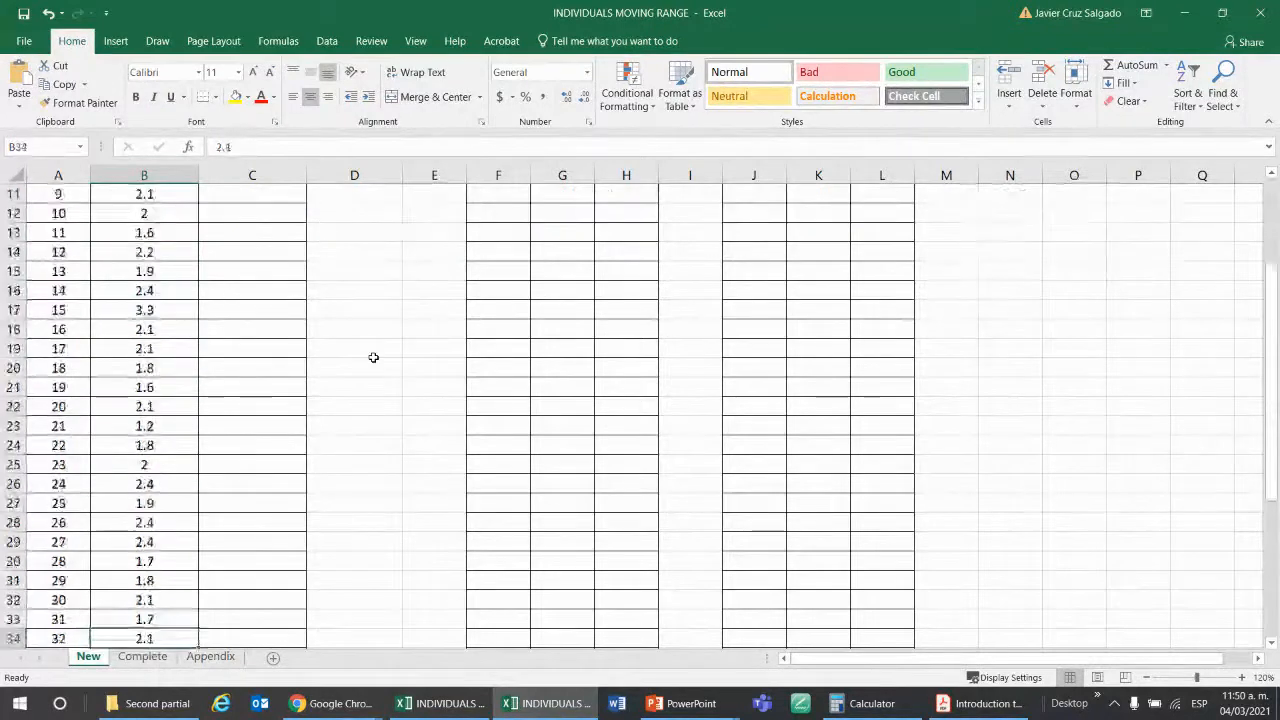
key(Up)
key(Up)
key(Up)
key(Up)
key(Up)
key(Up)
key(Up)
key(Up)
key(Up)
key(Up)
key(Up)
key(Up)
key(Up)
key(Up)
key(Up)
key(Up)
key(Up)
key(Up)
key(Up)
key(Up)
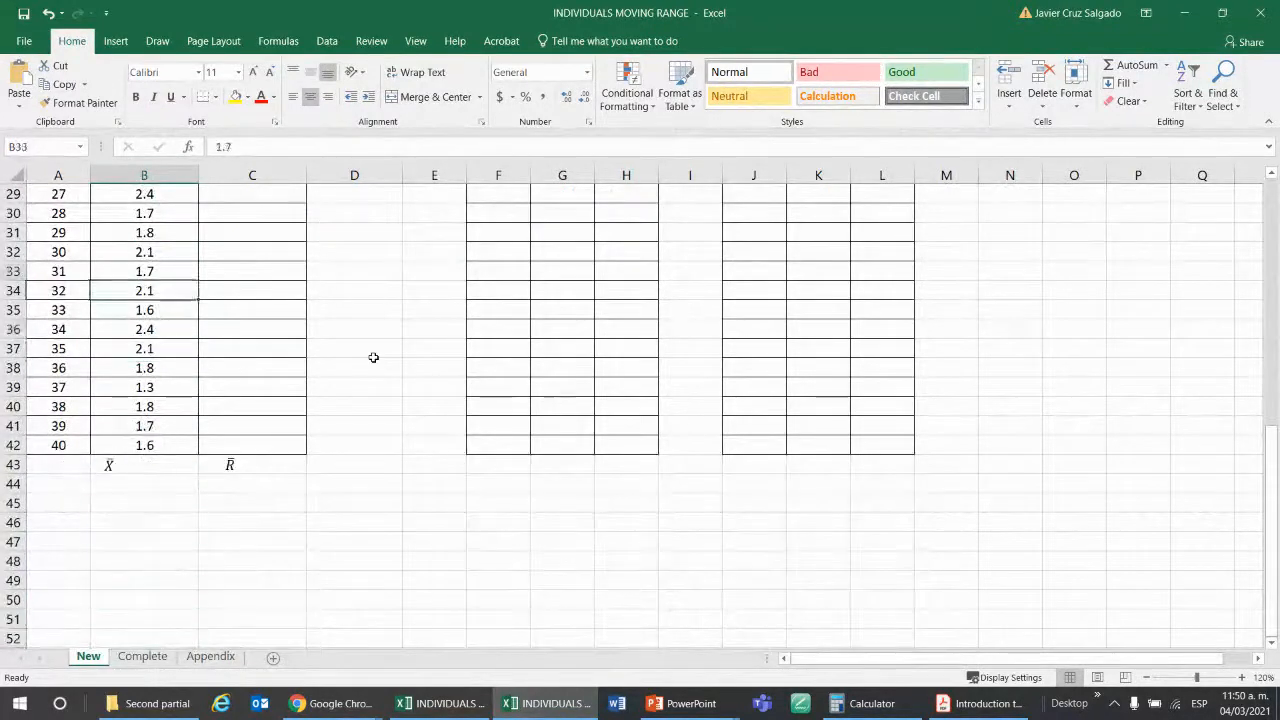
key(Up)
key(Up)
key(Up)
key(Up)
key(Up)
key(Up)
key(Up)
key(Up)
key(Up)
key(Up)
key(Up)
key(Up)
key(Up)
key(Up)
key(Up)
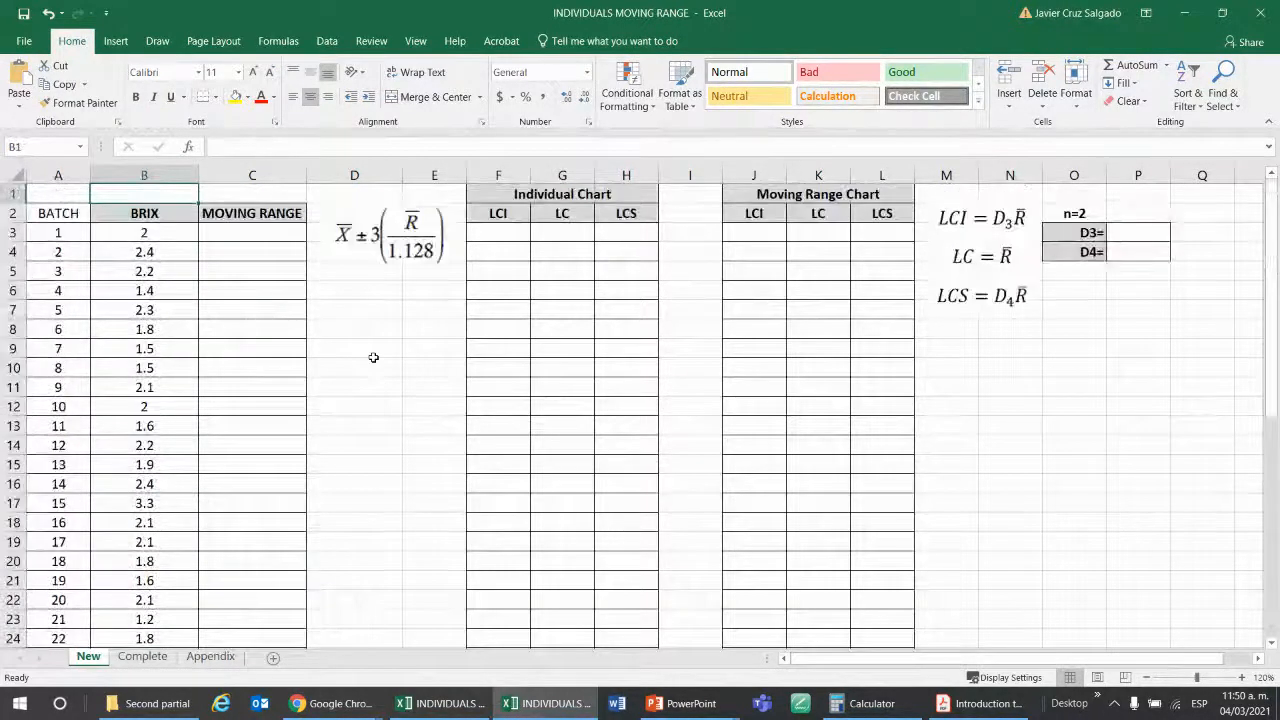
Examine the individual BRIX readings of the first few batches, moving down from batch 1 one row at a time.
key(Down)
key(Down)
key(Down)
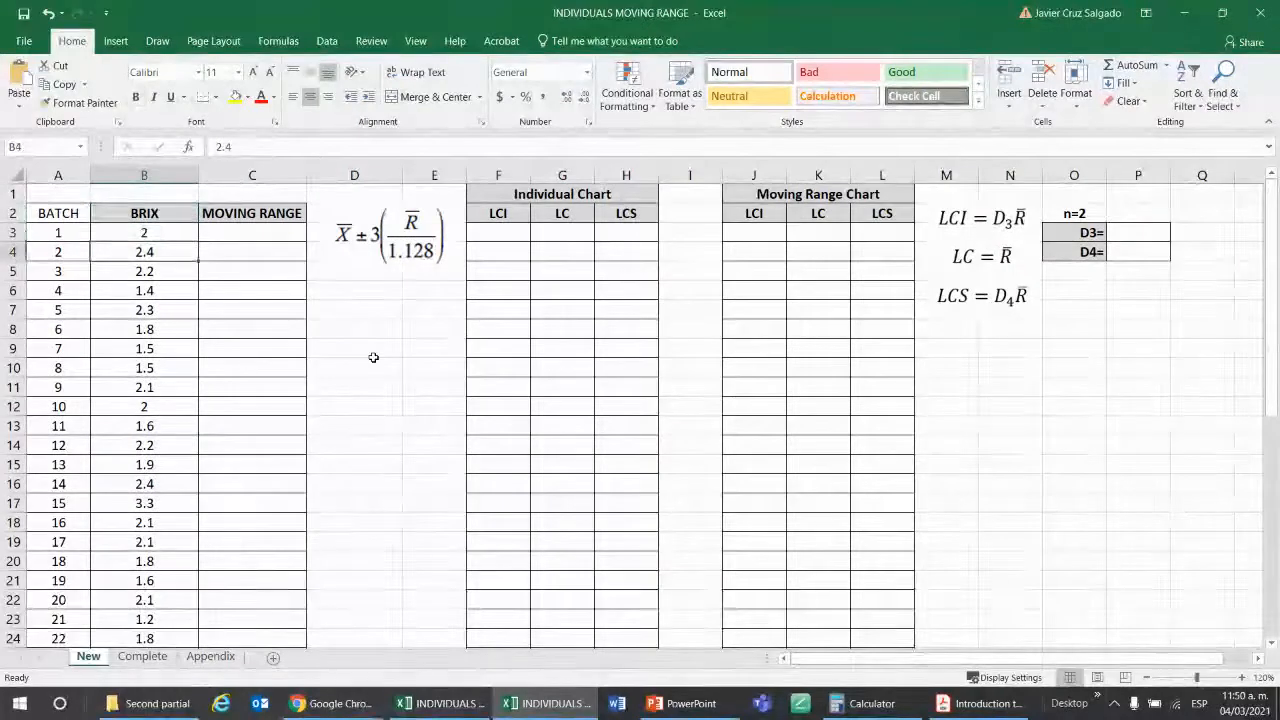
key(Down)
key(Down)
key(Down)
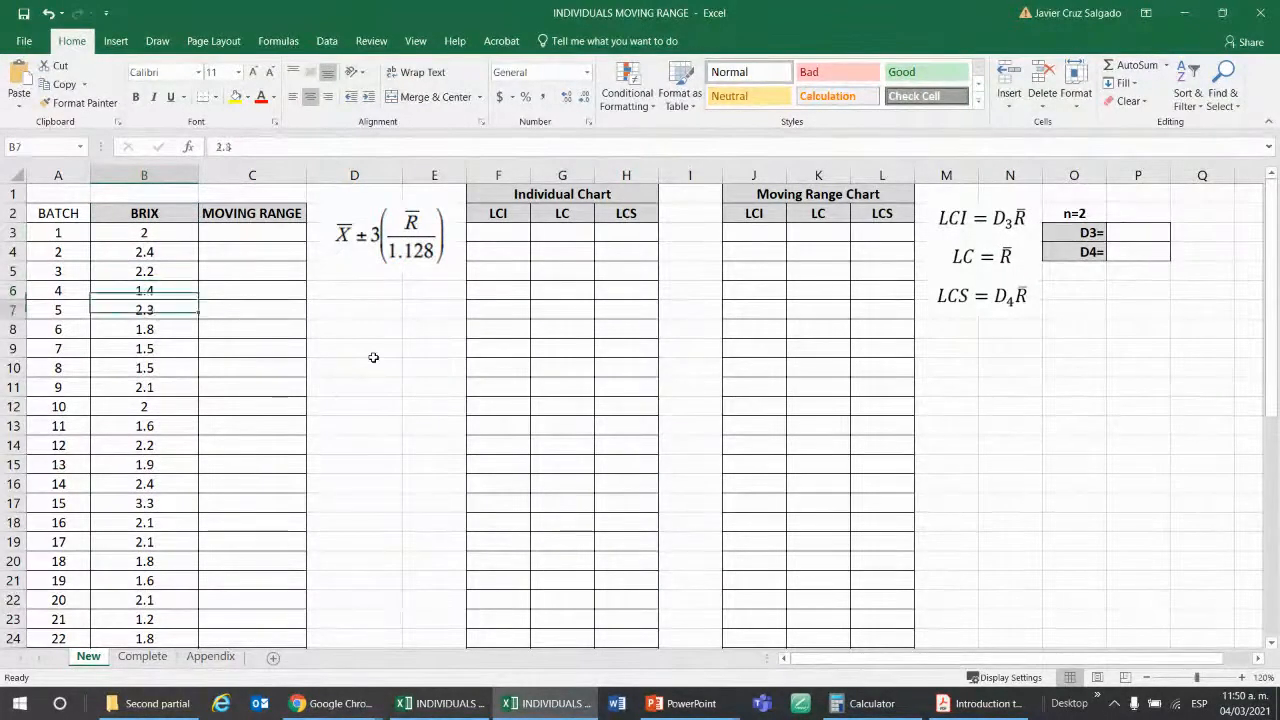
key(Down)
key(Down)
key(Up)
key(Up)
key(Up)
key(Up)
key(Up)
key(Up)
key(Up)
key(Down)
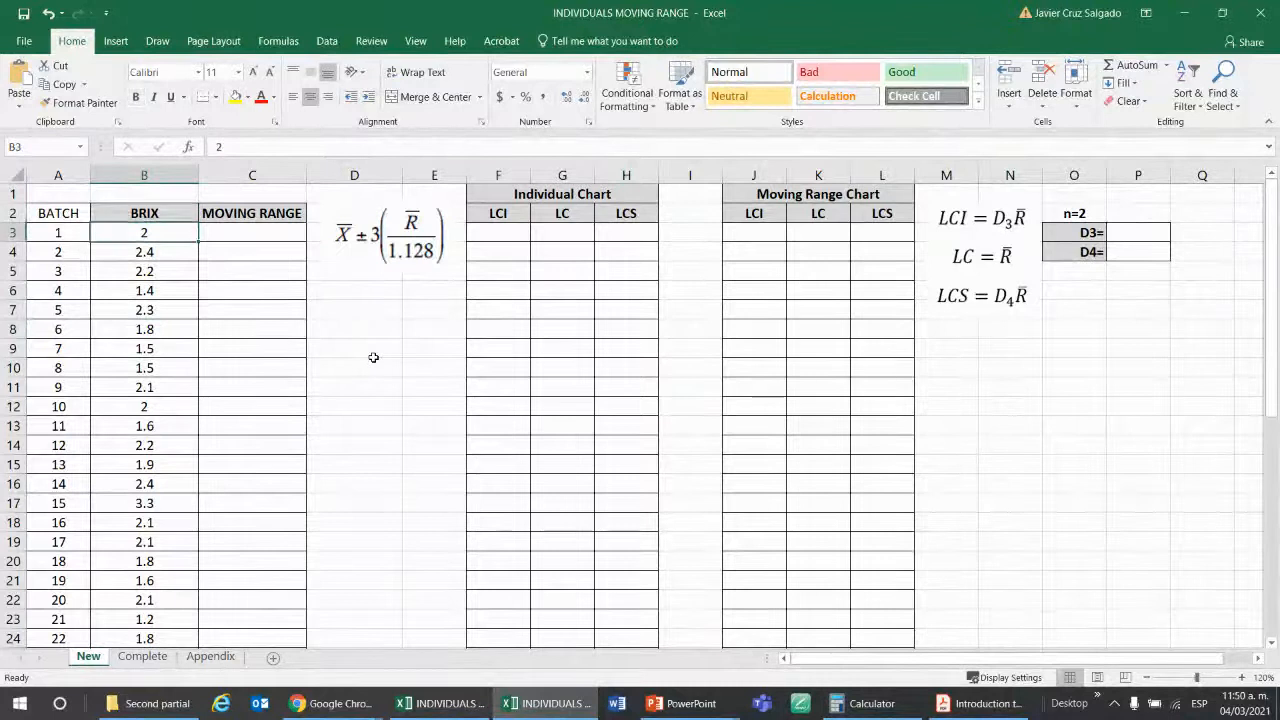
key(Down)
key(Down)
Freeze the panes above row 9 so the headings and the first six batches stay fixed.
key(Down)
key(Down)
key(Left)
key(Down)
key(Down)
key(Down)
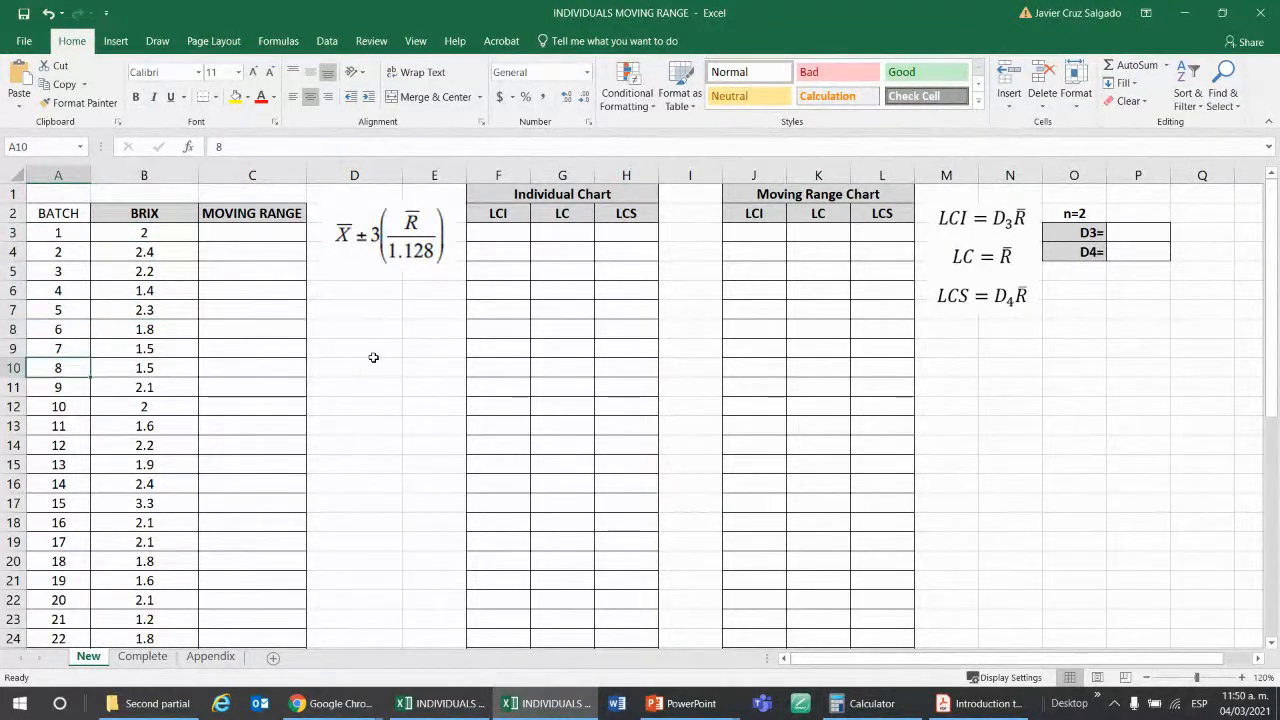
key(Up)
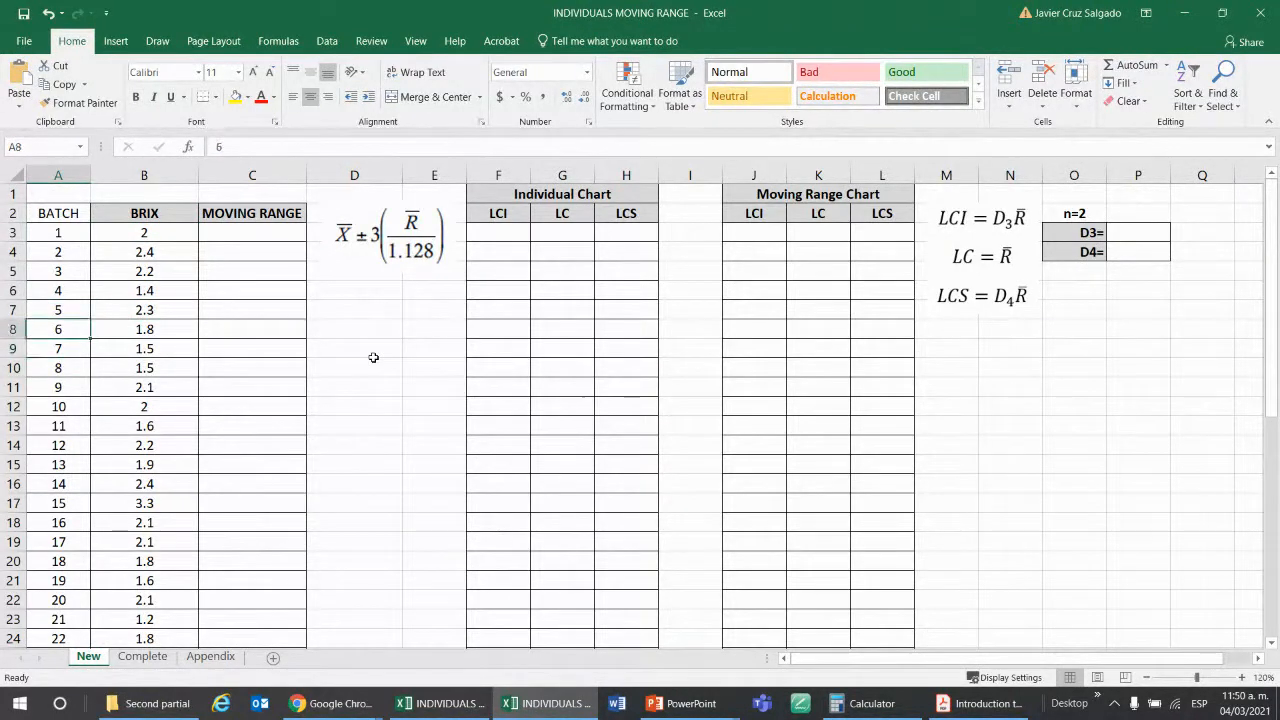
click(412, 41)
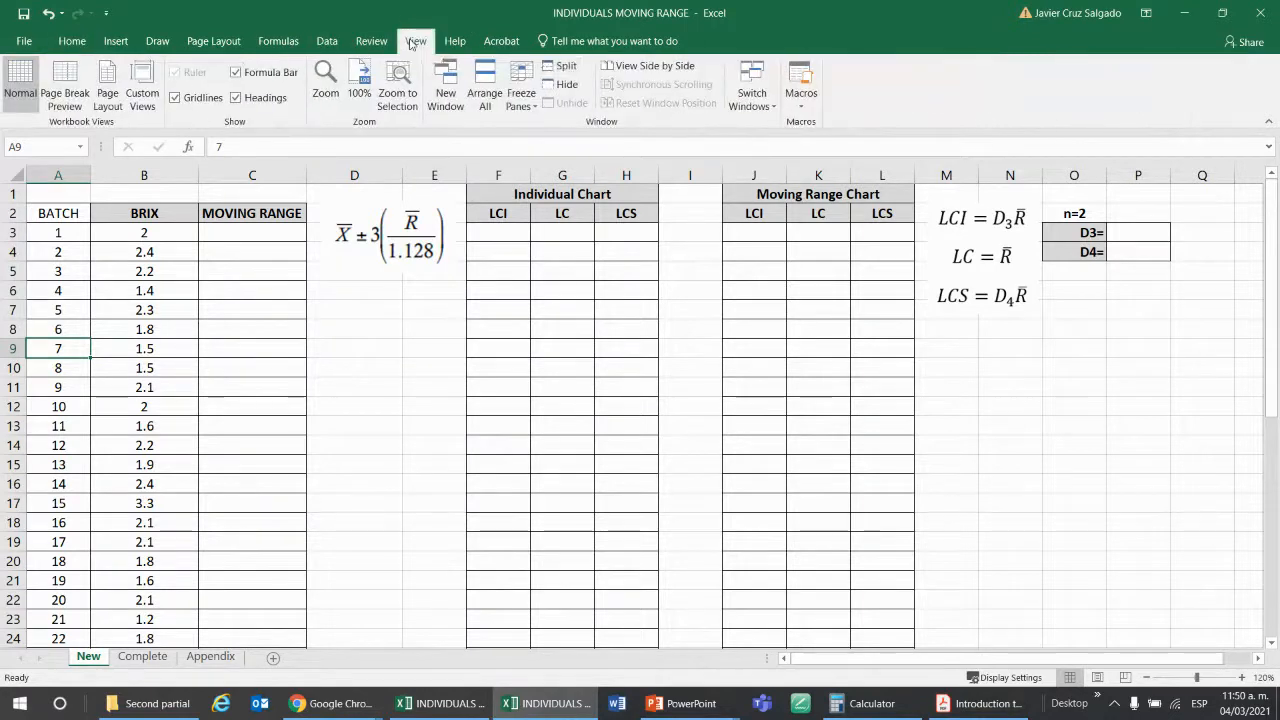
click(521, 88)
click(528, 143)
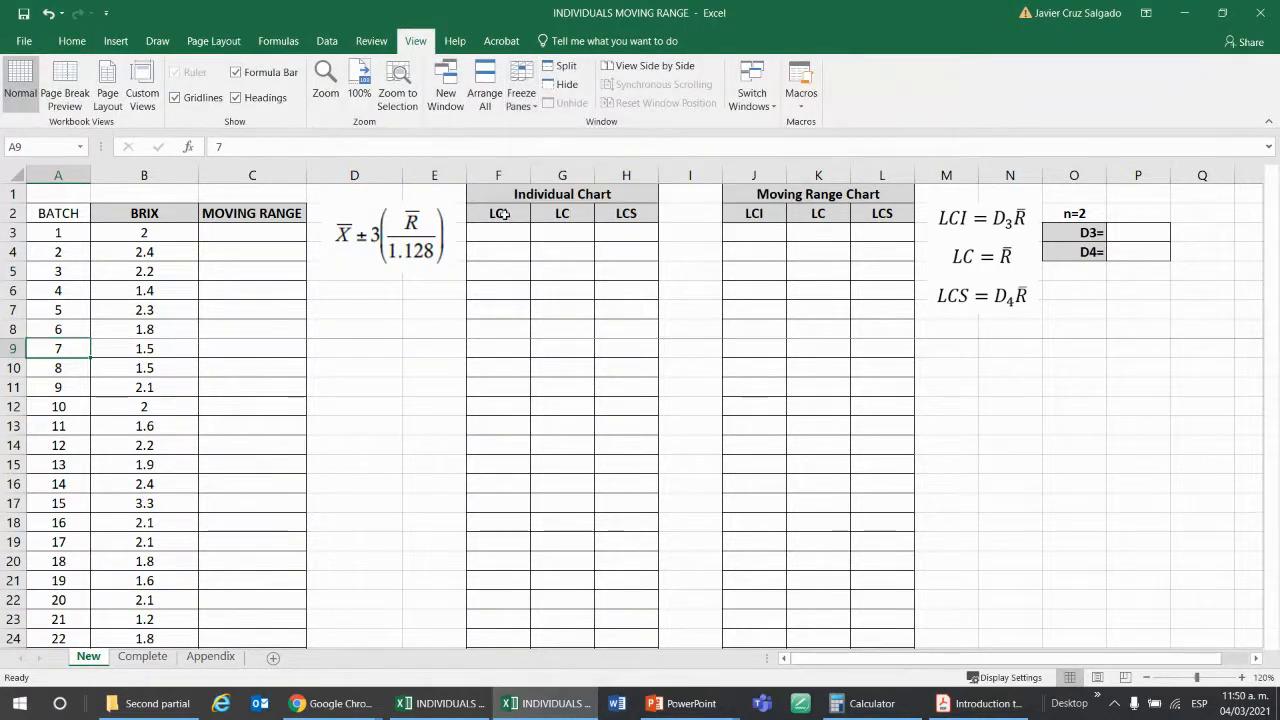
click(356, 374)
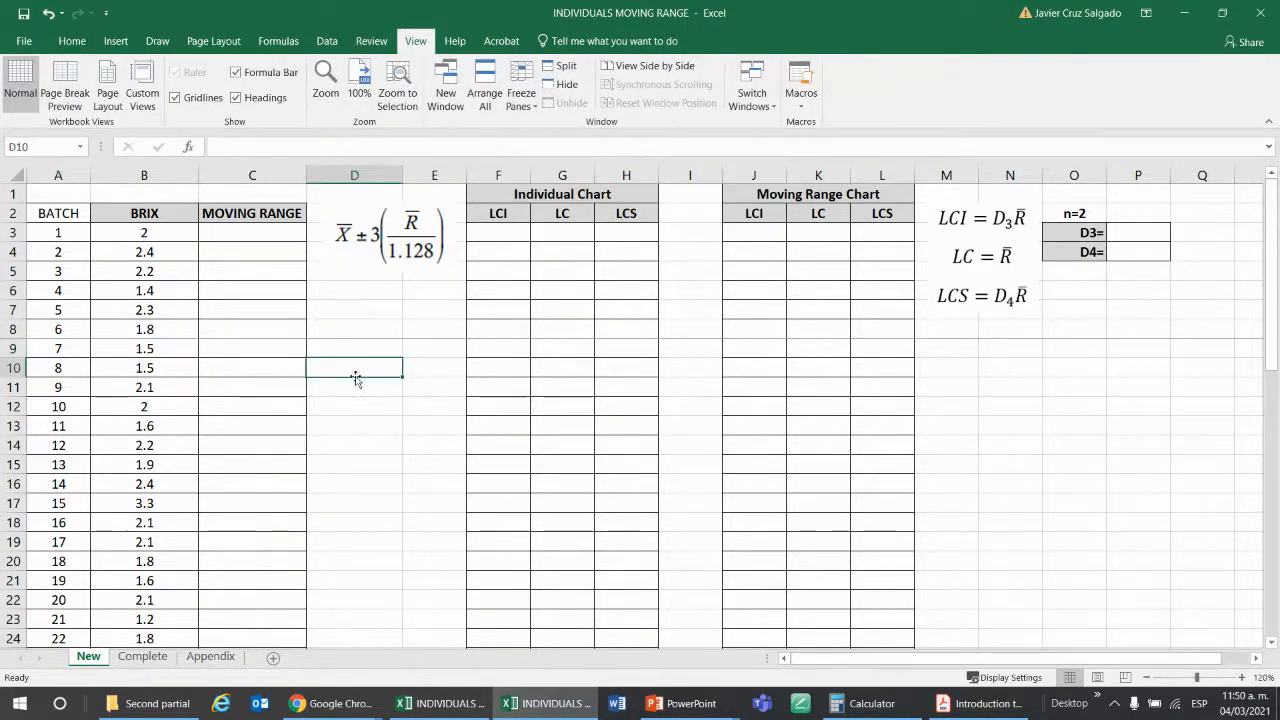
Check the frozen rows by moving down the BRIX column past the last batch and back to the X̄ cell.
click(193, 238)
key(Down)
key(Down)
key(Down)
key(Down)
key(Down)
key(Down)
key(Down)
key(Down)
key(Down)
key(Down)
key(Down)
key(Down)
key(Down)
key(Down)
key(Down)
key(Down)
key(Down)
key(Down)
key(Down)
key(Down)
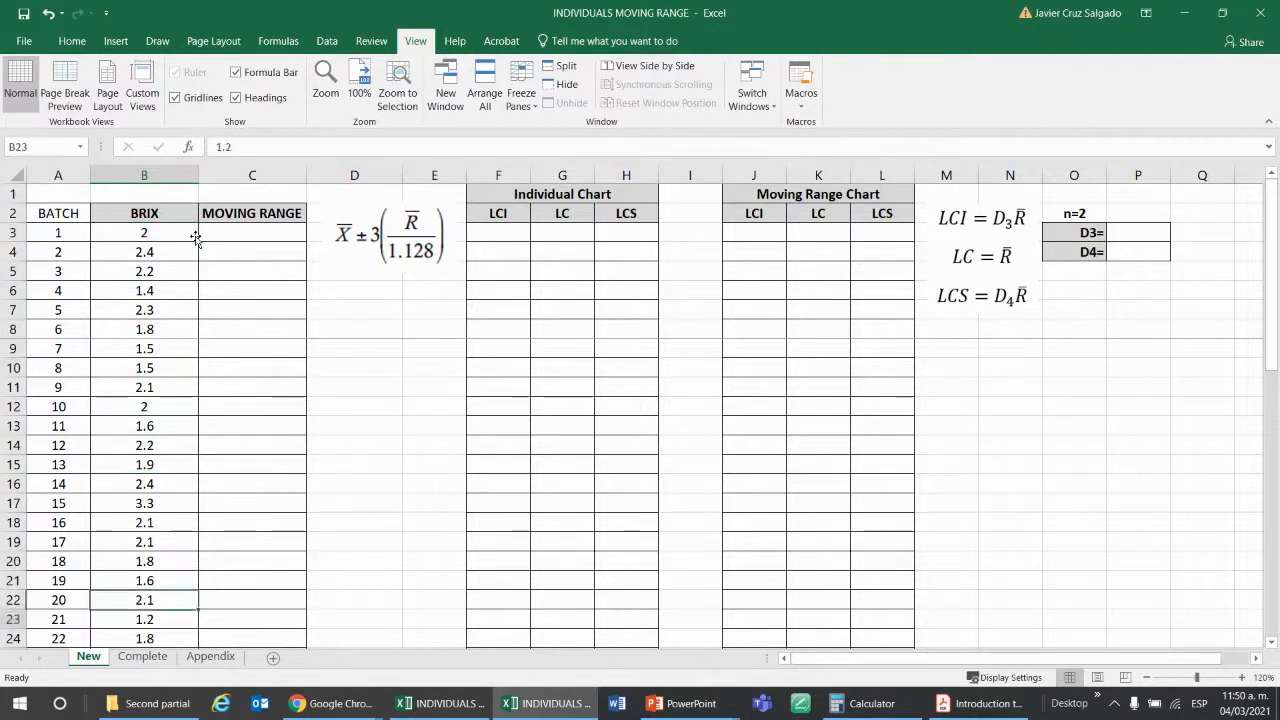
key(Down)
key(Down)
key(Down)
key(Down)
key(Down)
key(Down)
key(Down)
key(Down)
key(Down)
key(Down)
key(Down)
key(Down)
key(Down)
key(Down)
key(Down)
key(Down)
key(Down)
key(Down)
key(Down)
key(Down)
key(Up)
key(Up)
key(Up)
key(Up)
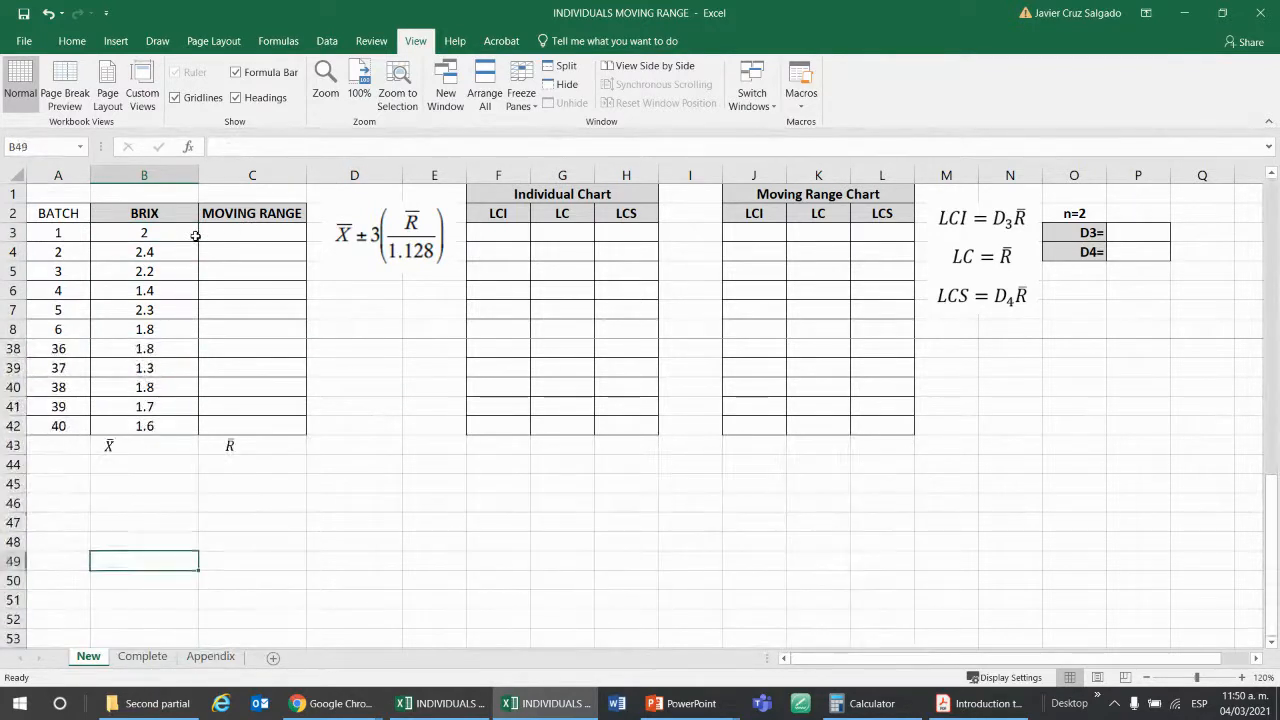
key(Up)
key(Up)
key(Up)
key(Up)
key(Up)
key(Up)
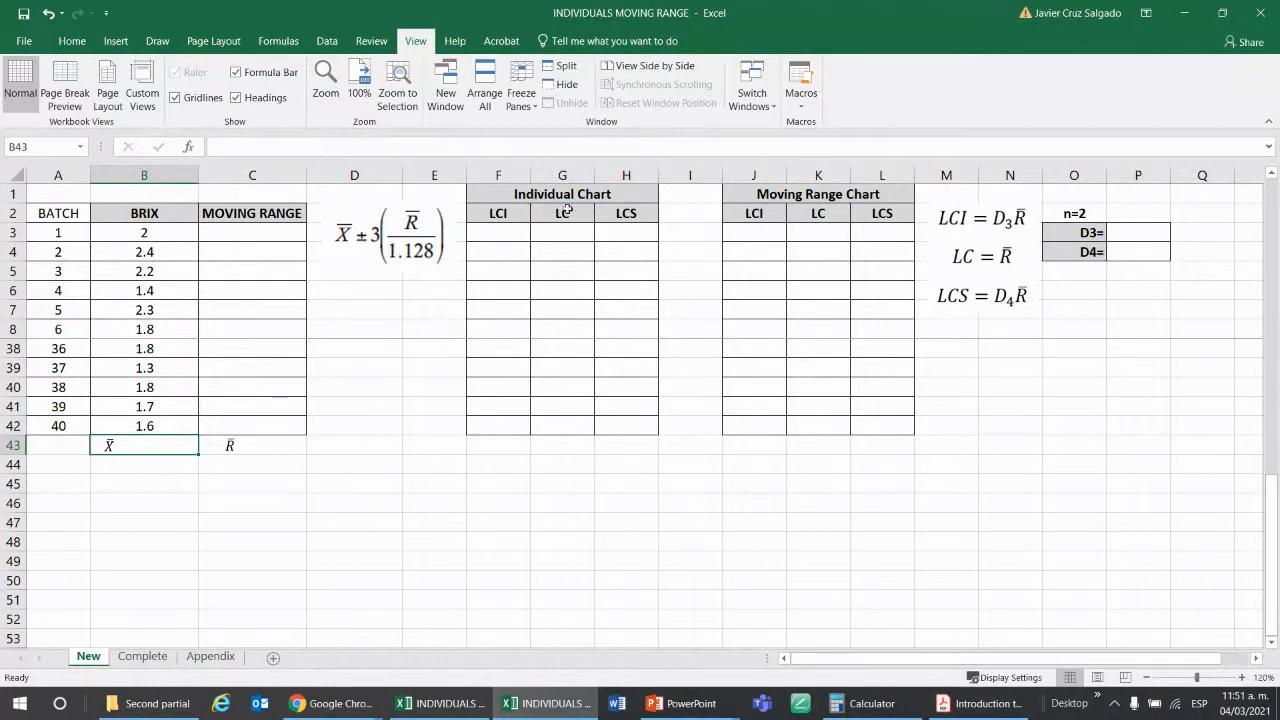
Examine the control limit formulas for both charts and the Individual Chart's LCI, LC and LCS columns.
click(376, 230)
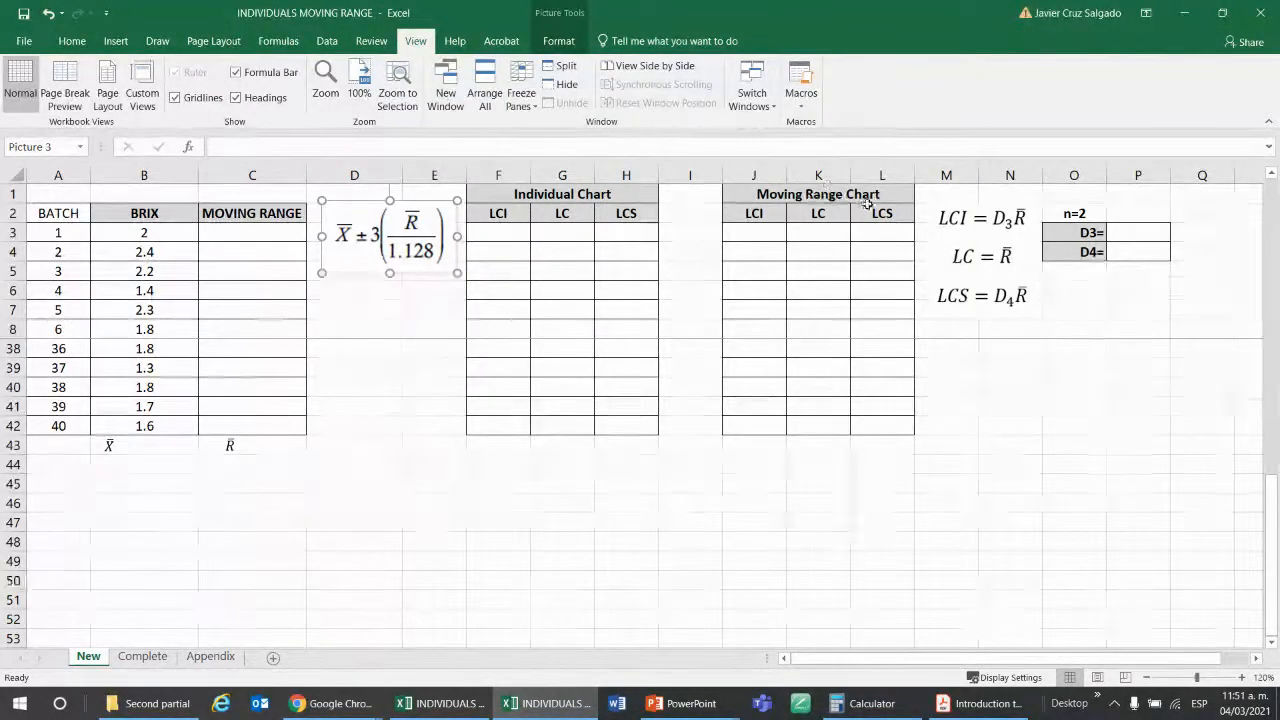
click(1018, 224)
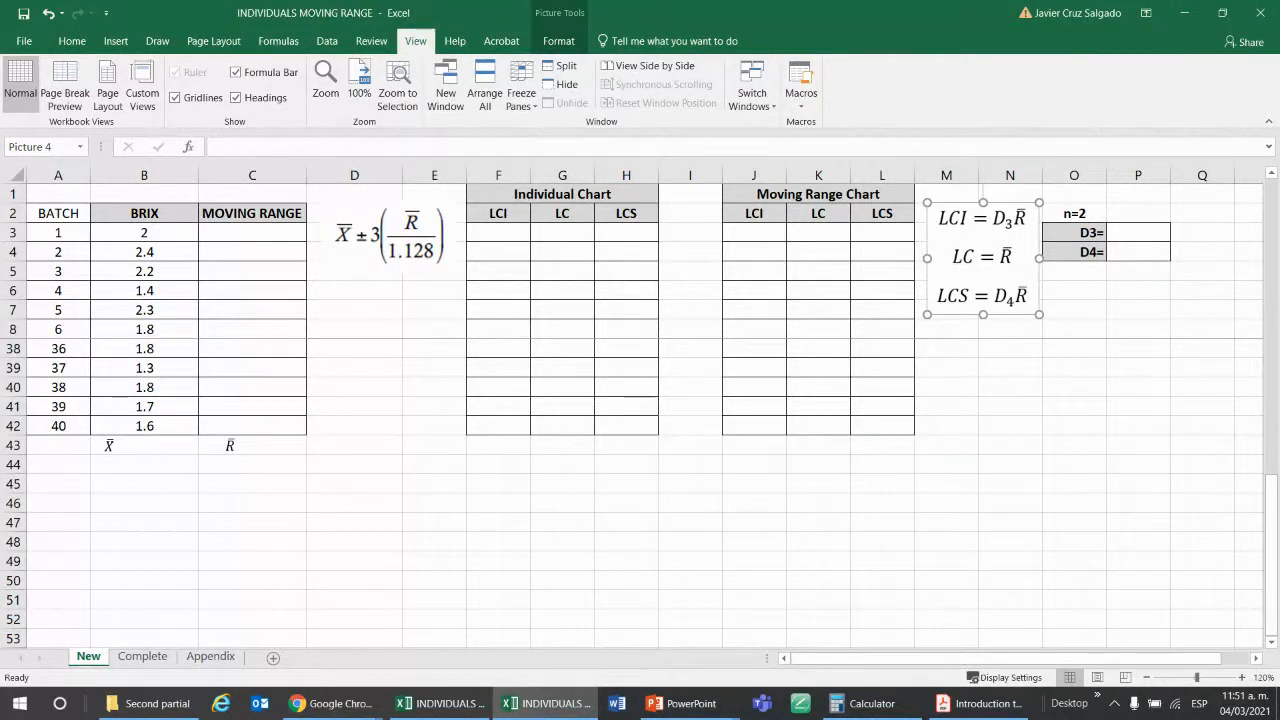
key(alt+Tab)
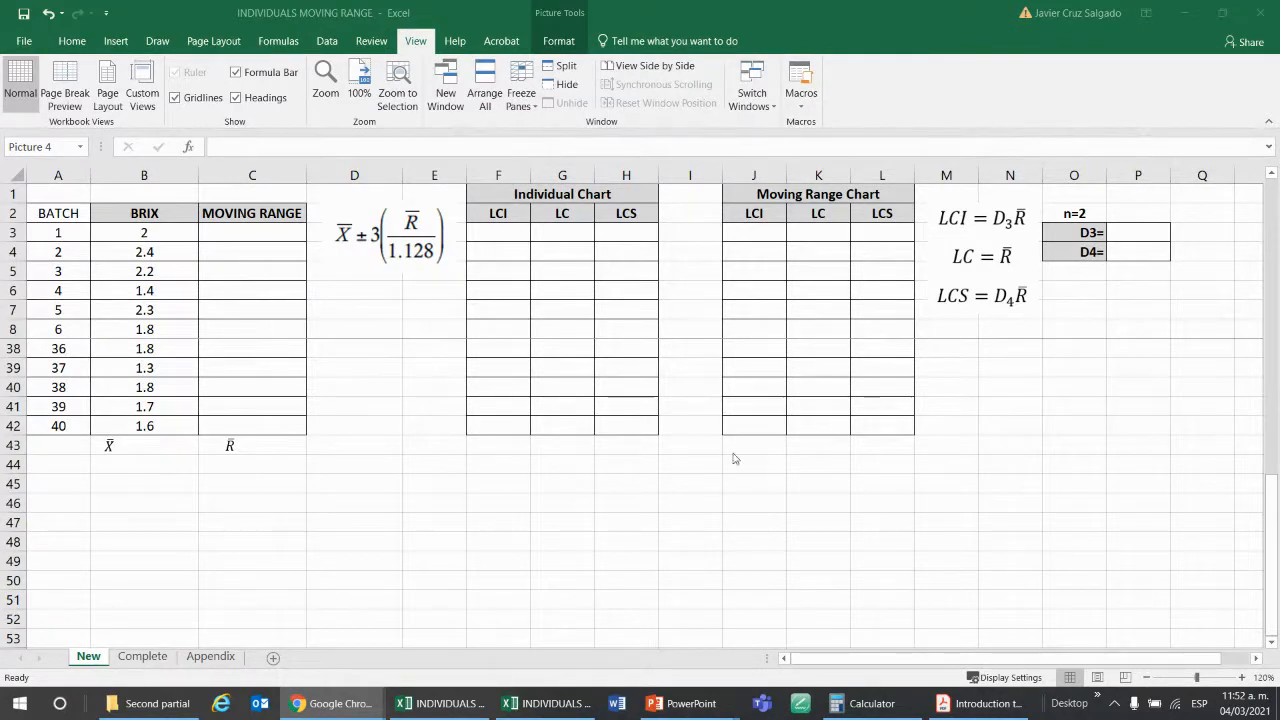
click(210, 452)
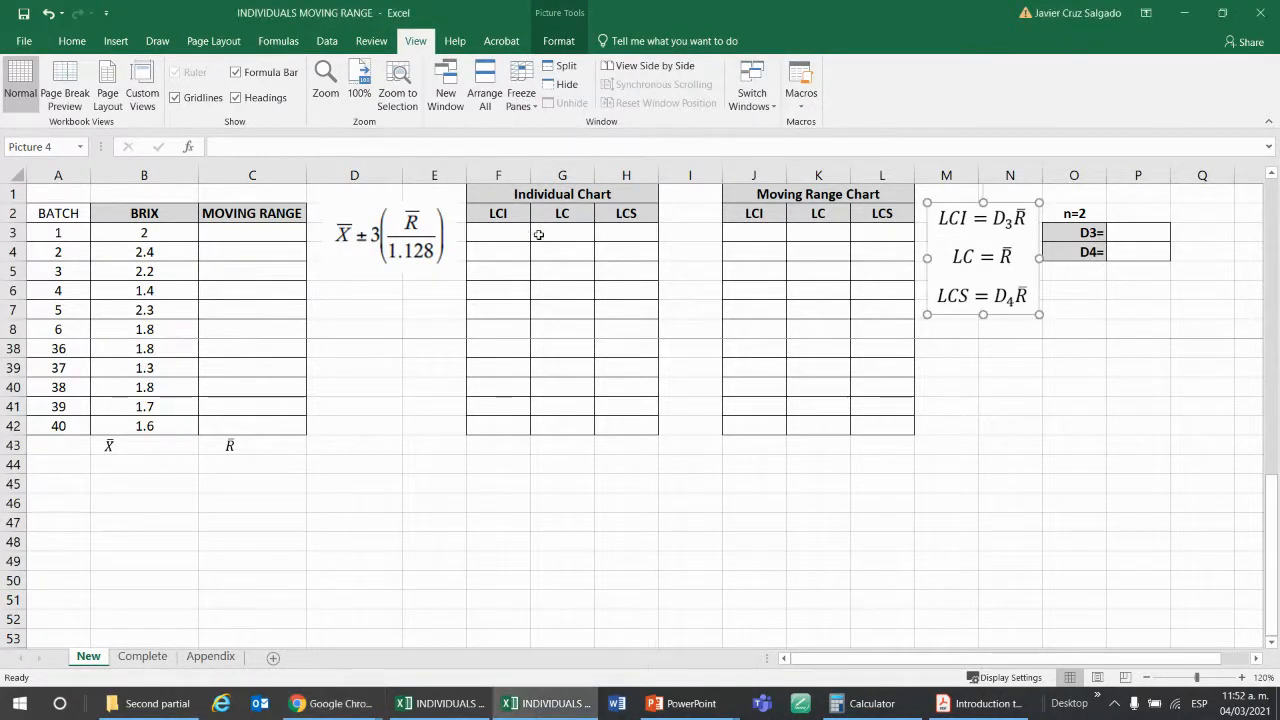
click(577, 249)
drag(593, 248, 571, 303)
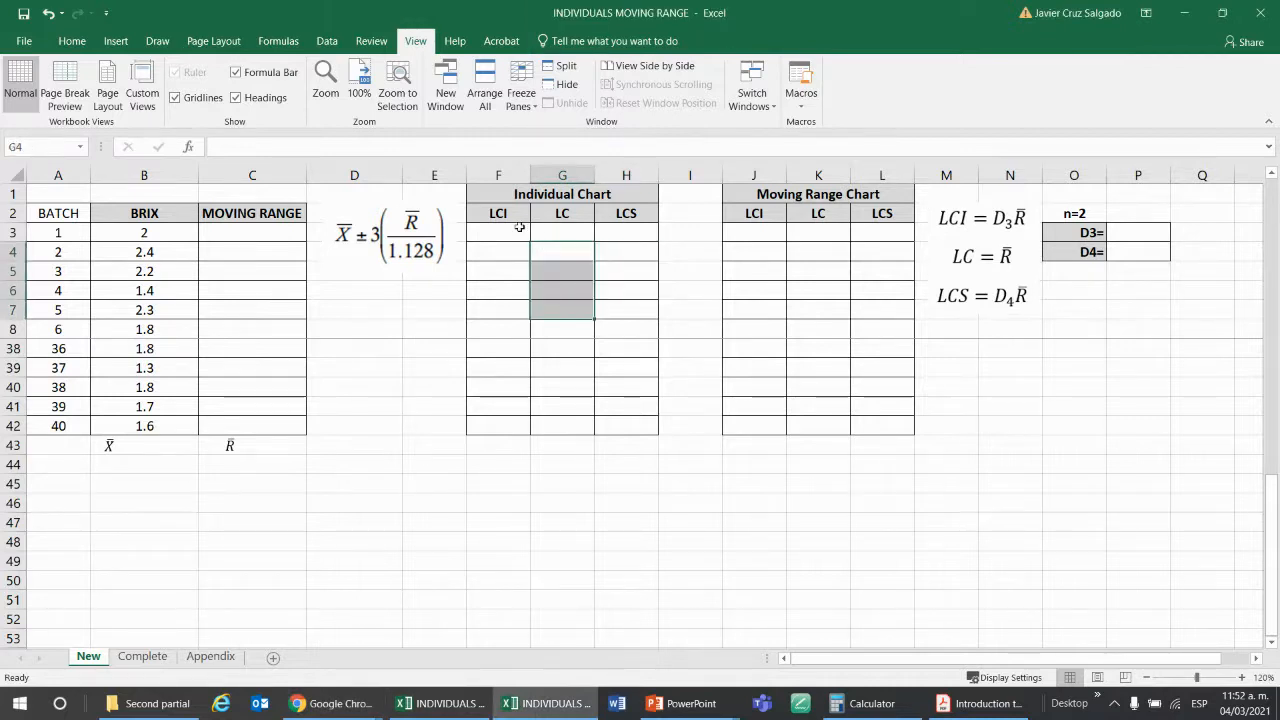
drag(519, 227, 630, 292)
click(341, 224)
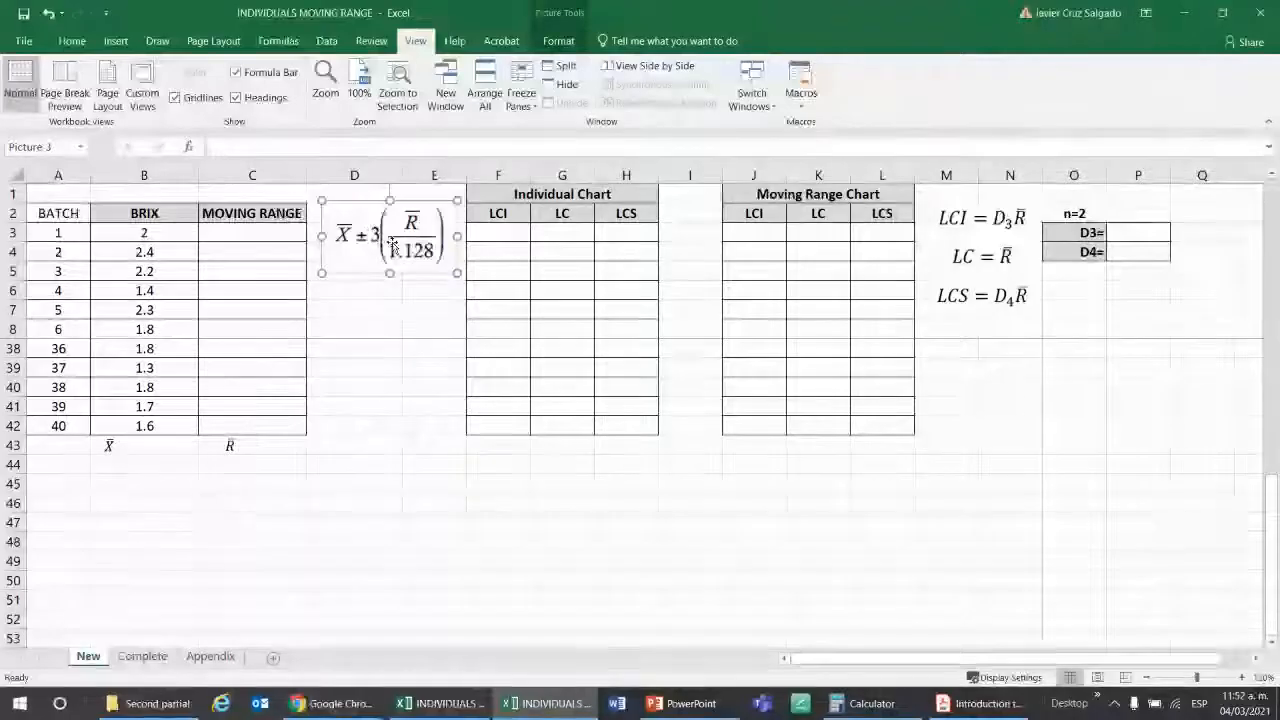
Calculate X̄ in cell B43 as the average of the BRIX column, using the AVERAGE function over B2:B42.
click(160, 230)
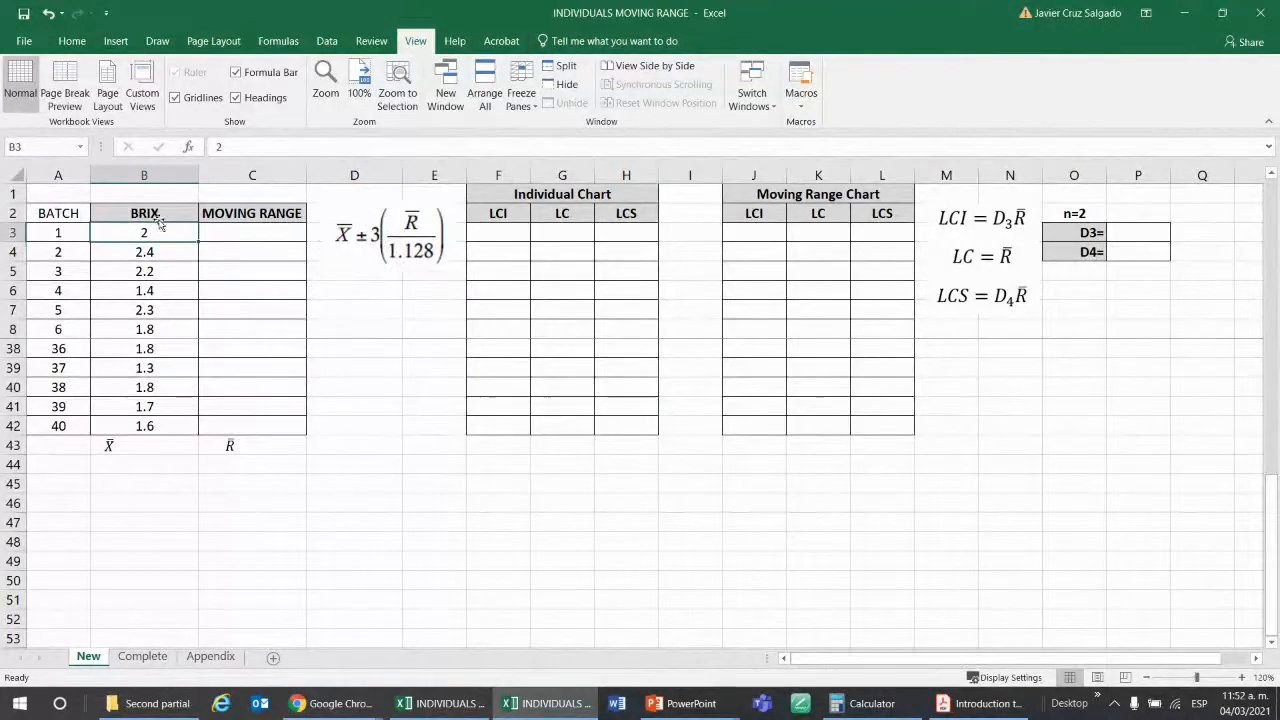
scroll(182, 313, up, 10)
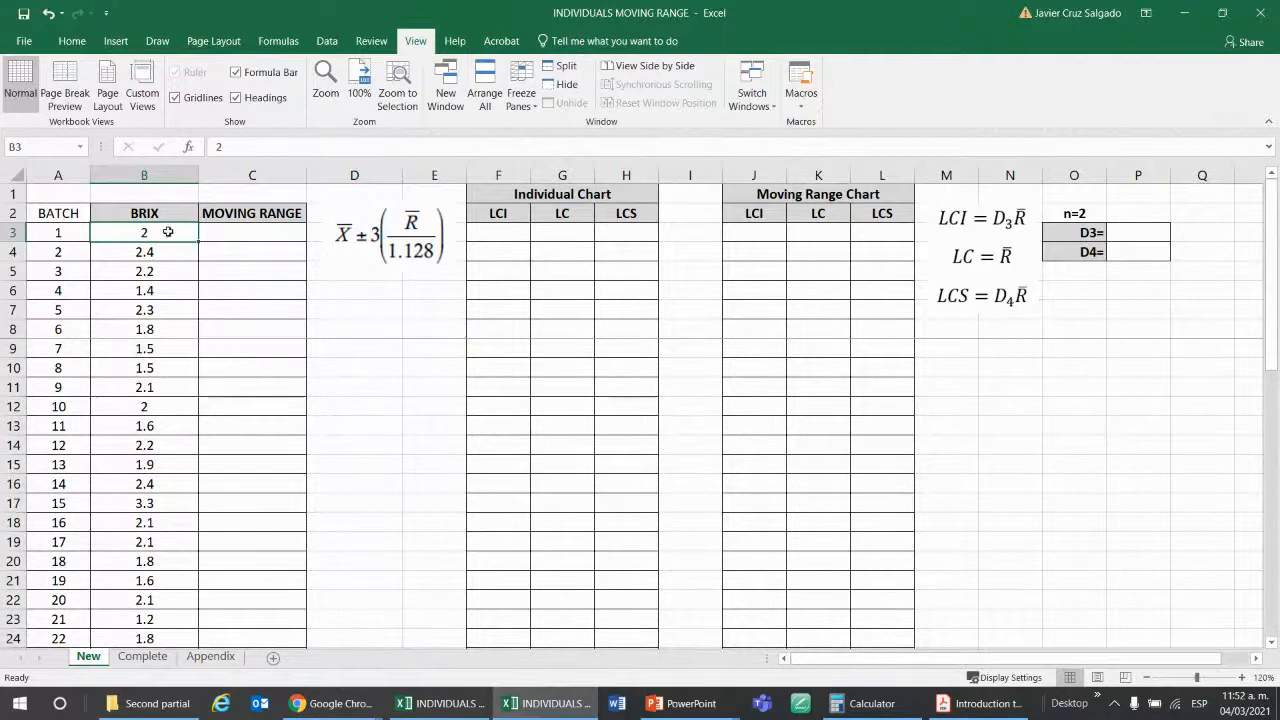
scroll(167, 229, down, 10)
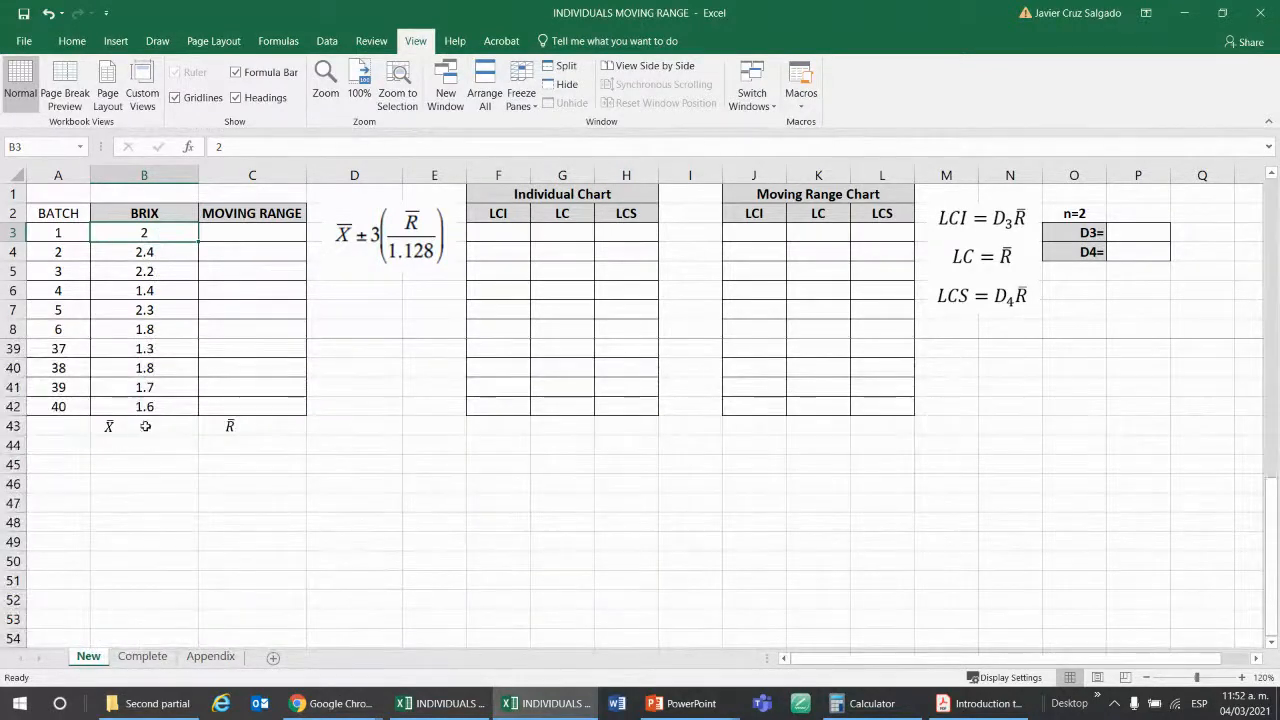
click(162, 424)
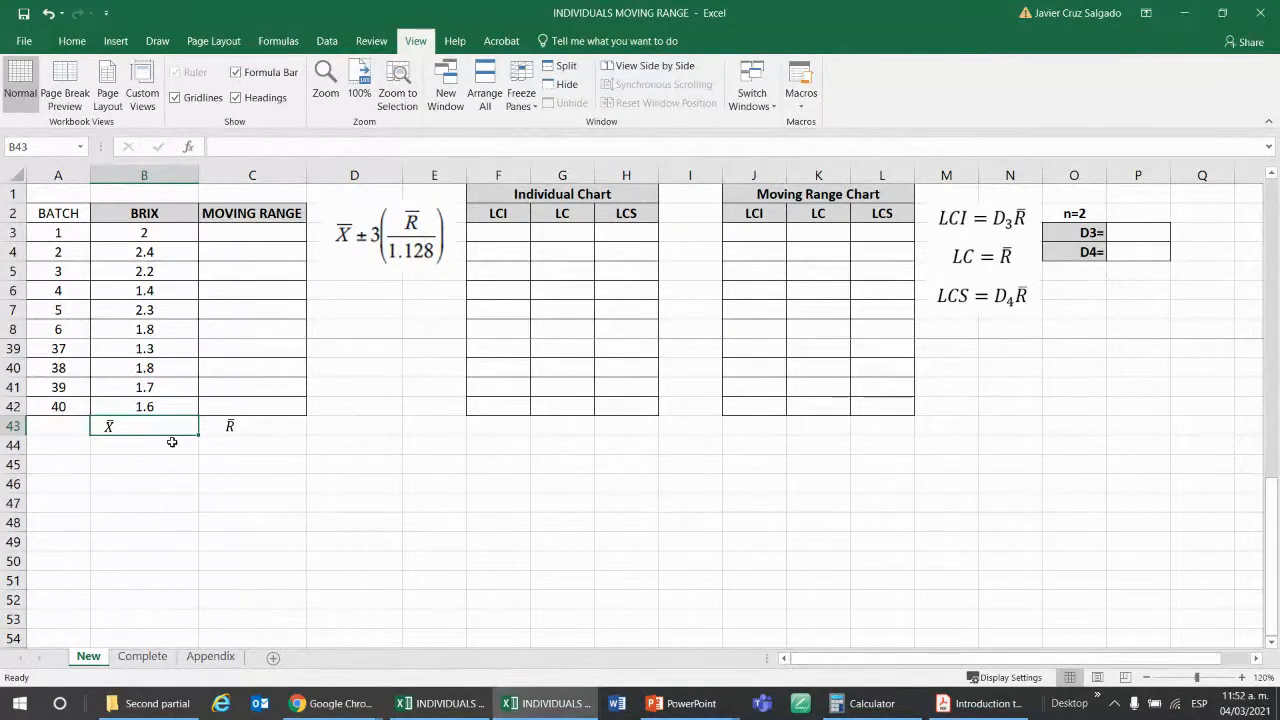
text(=aver)
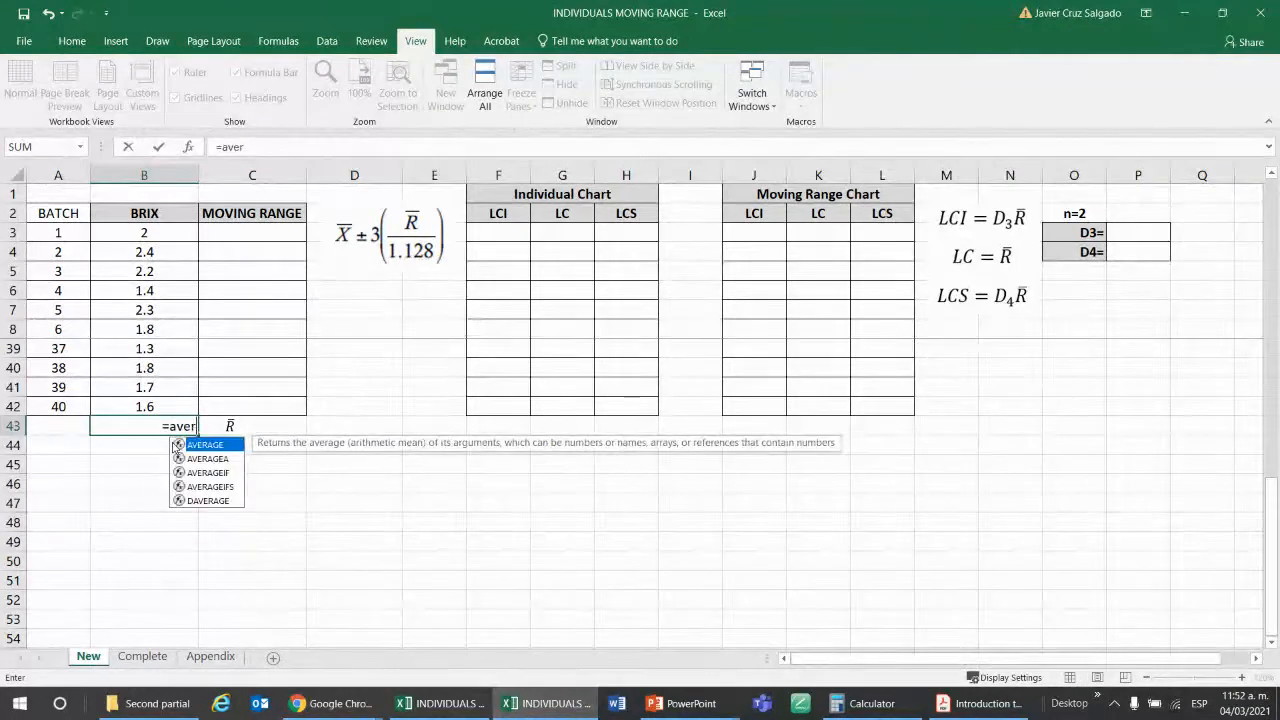
double_click(176, 445)
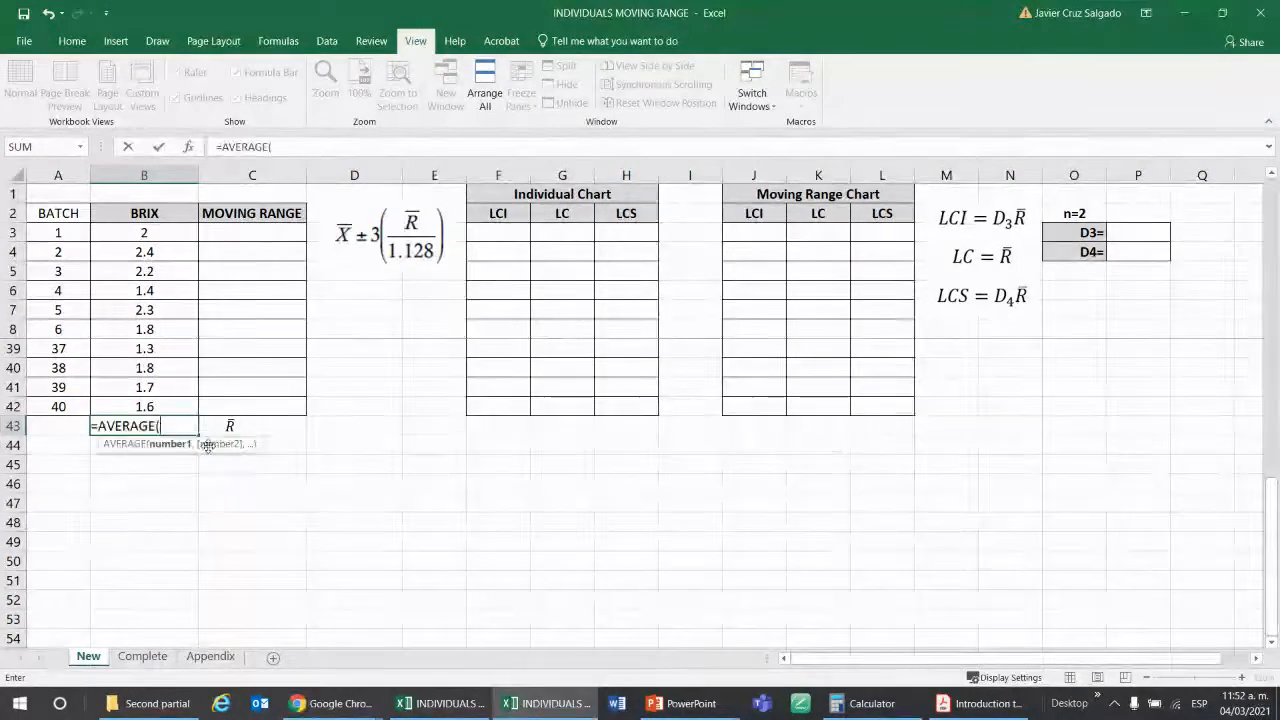
click(160, 401)
key(ctrl+shift+Up)
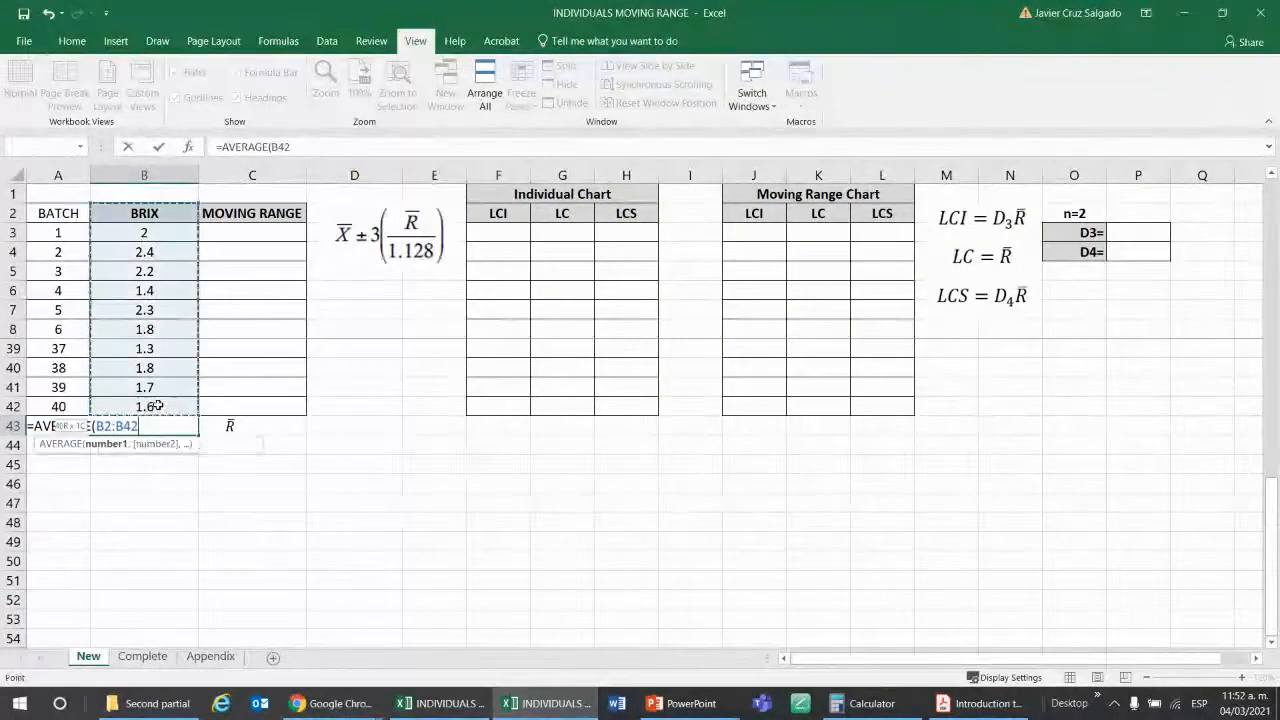
text())
key(Return)
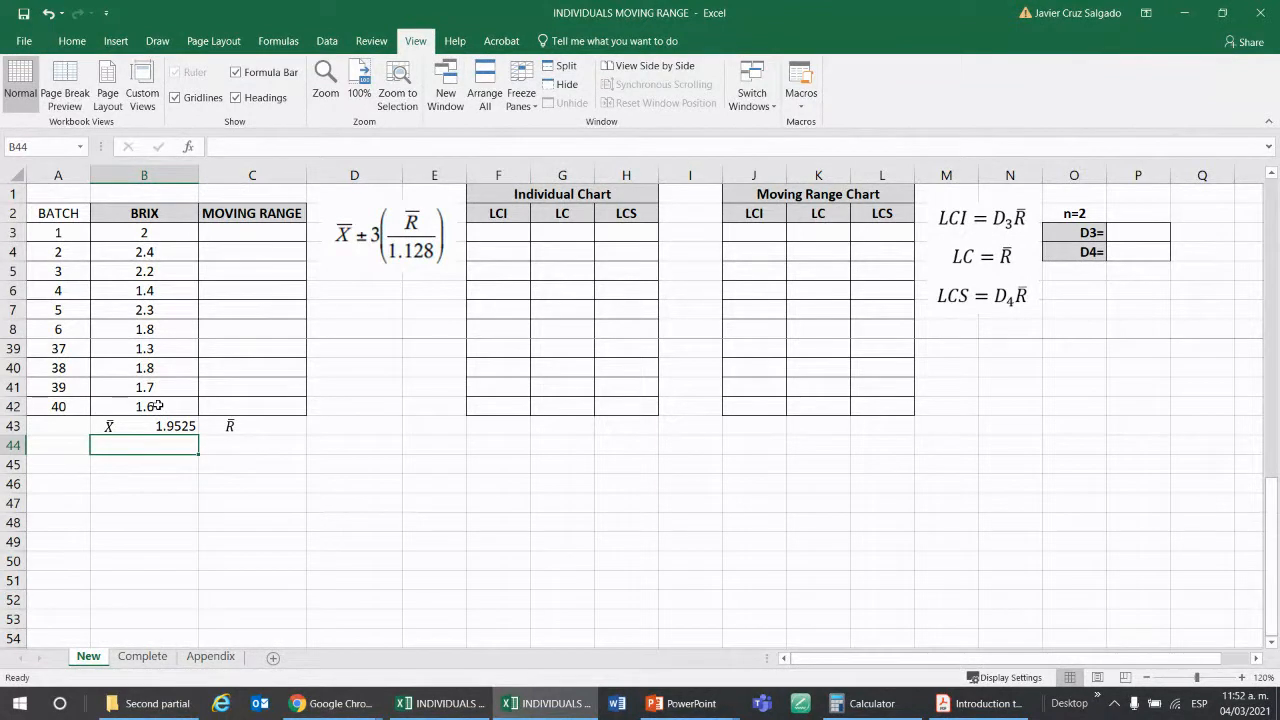
Review the BRIX column from the X̄ cell to the top and back below the table, with the sheet enlarged to 130%.
key(Right)
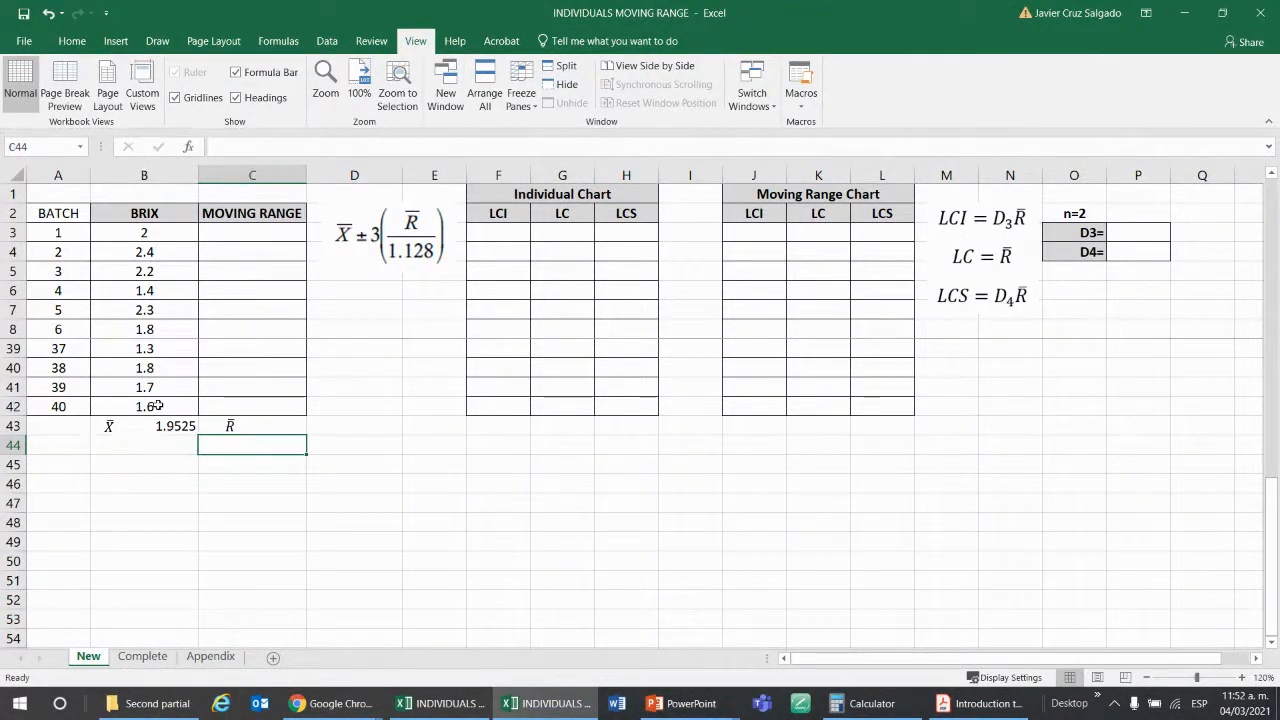
key(Left)
key(Up)
key(Up)
key(Up)
key(Up)
key(Up)
key(Up)
key(Up)
key(Up)
key(Up)
key(Up)
key(Up)
key(Up)
key(Up)
key(Up)
key(Up)
key(Up)
key(Up)
key(Up)
key(Up)
key(Up)
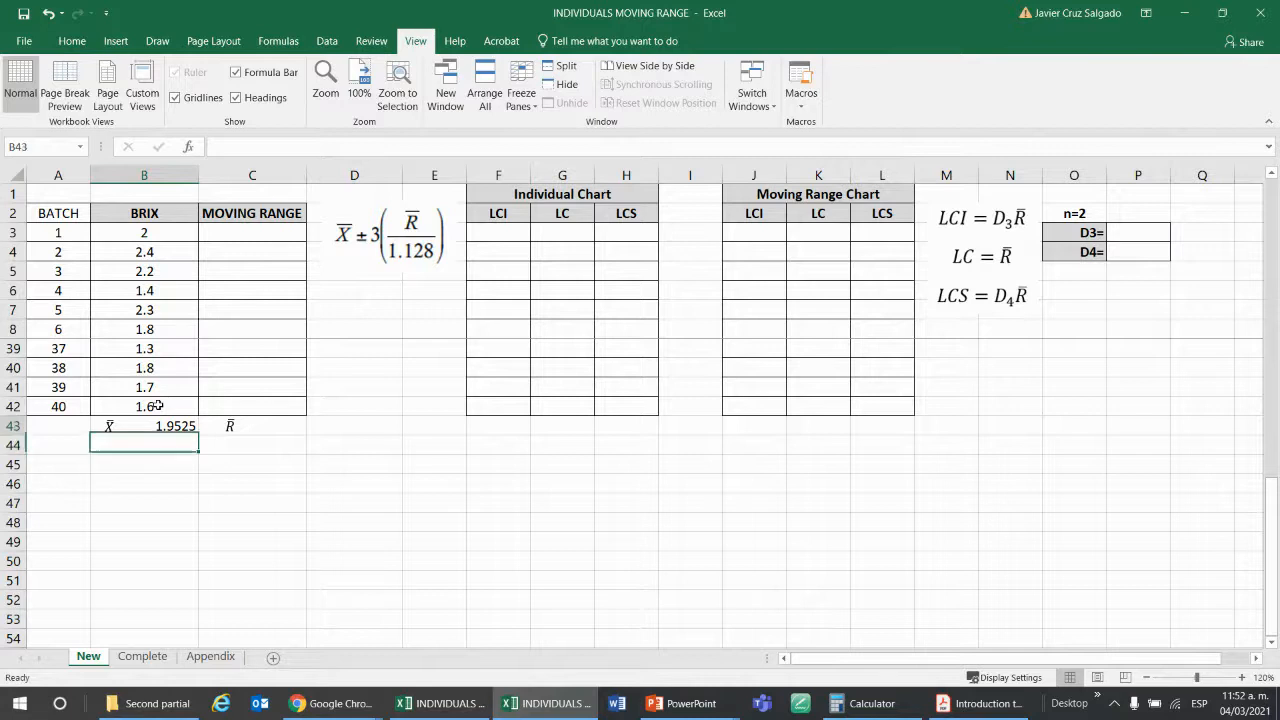
key(Up)
key(Up)
key(Up)
key(Up)
key(Up)
key(Up)
key(Up)
key(Up)
key(Up)
key(Up)
key(Up)
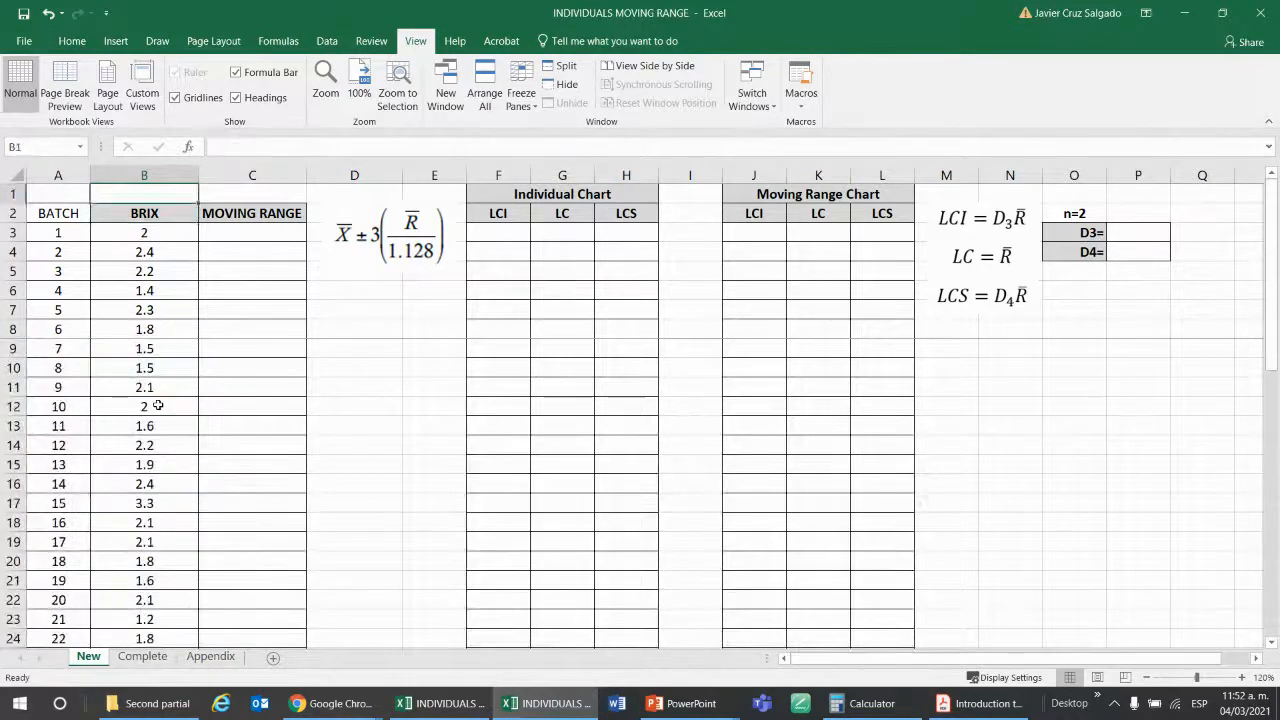
key(Down)
key(Down)
key(Down)
key(Down)
key(Down)
key(Down)
key(Down)
key(Down)
key(Down)
key(Down)
key(Down)
key(Down)
key(Down)
key(Down)
key(Down)
key(Down)
key(Down)
key(Down)
key(Down)
key(Down)
key(Down)
key(Down)
key(Down)
key(Down)
key(Down)
key(Down)
key(Down)
key(Down)
key(Down)
key(Down)
key(Down)
key(Down)
key(Down)
key(Down)
key(Down)
key(Down)
key(Down)
key(Down)
key(Down)
key(Down)
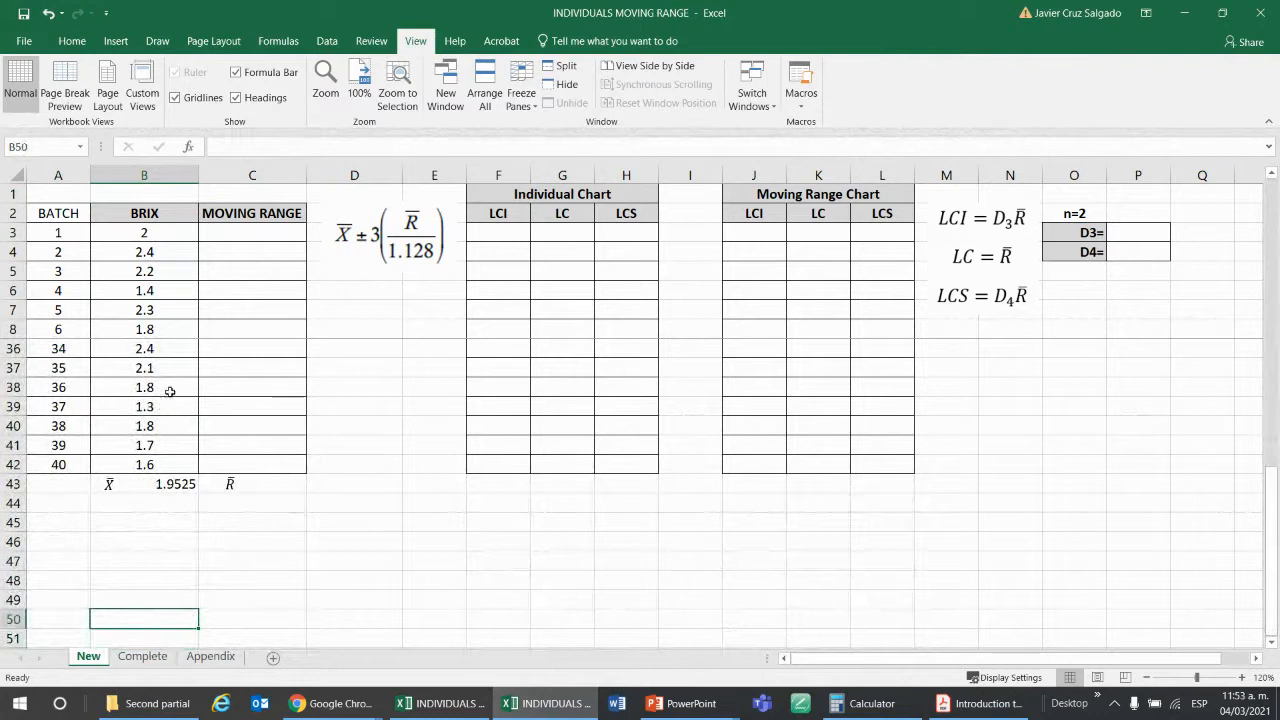
click(1242, 678)
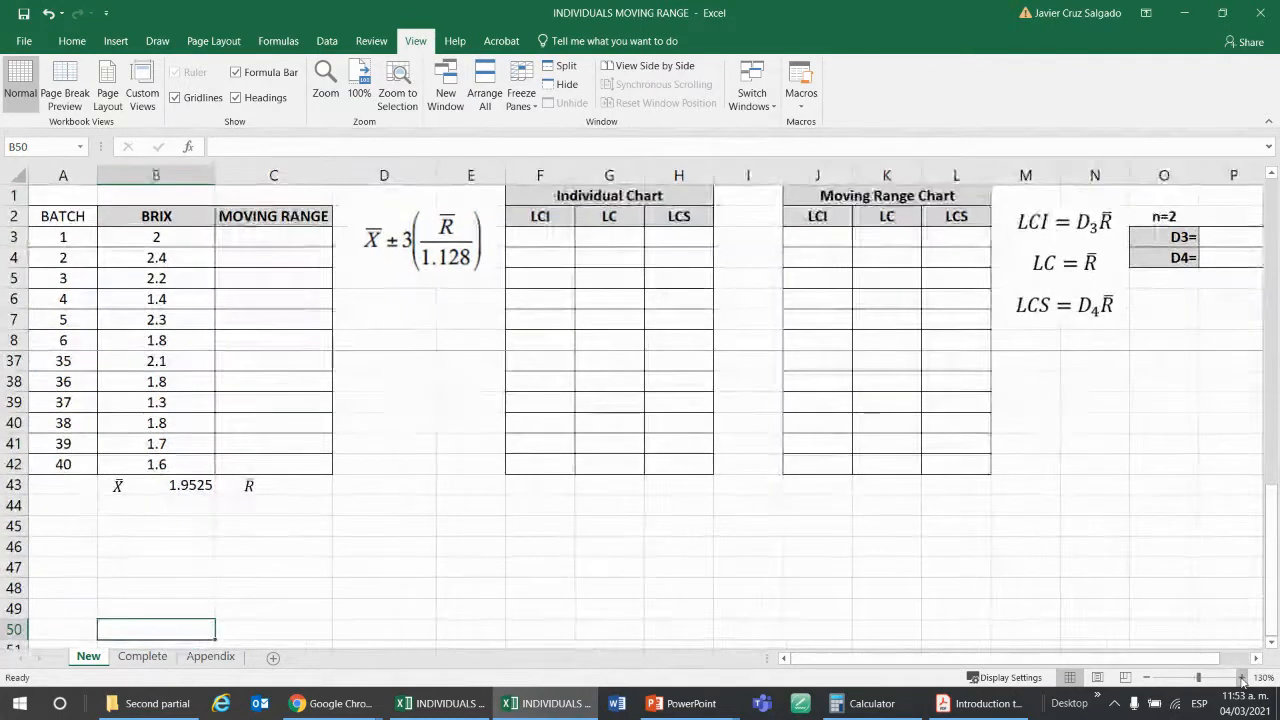
Fill the first batch's MOVING RANGE cell, C3, with black.
scroll(345, 310, up, 3)
scroll(345, 310, up, 2)
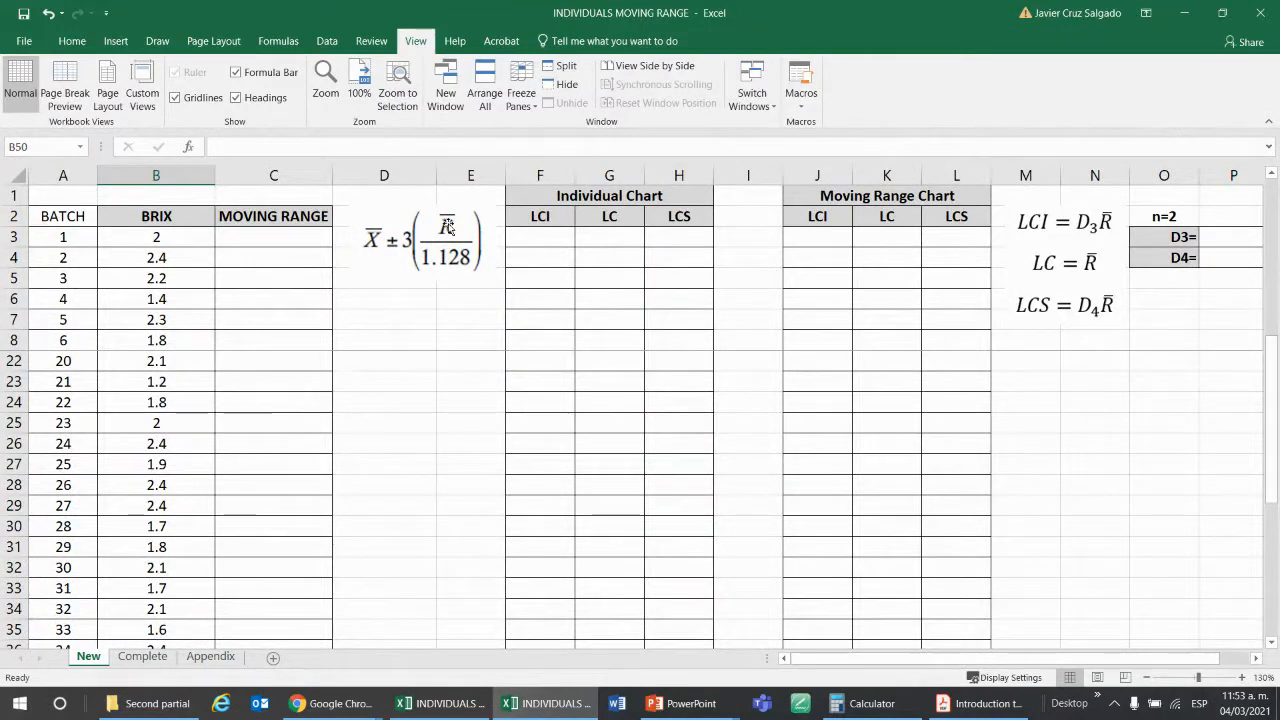
scroll(283, 293, down, 5)
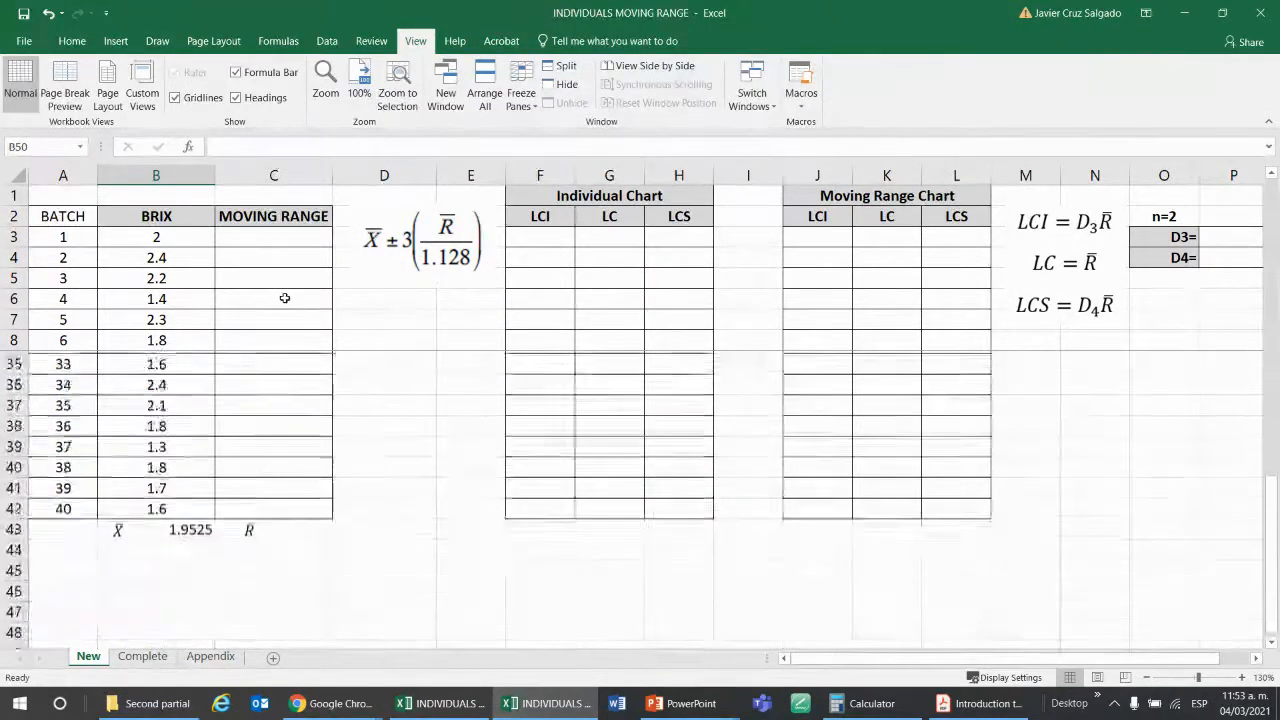
scroll(283, 293, up, 10)
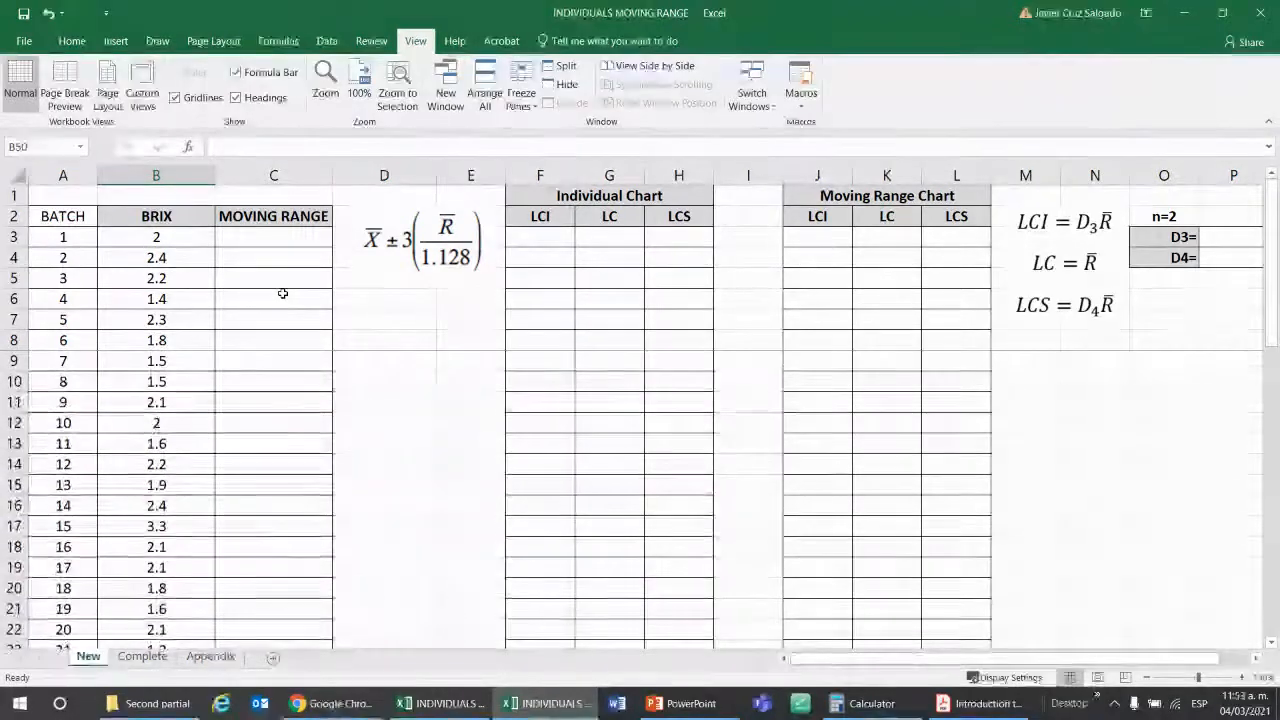
click(282, 236)
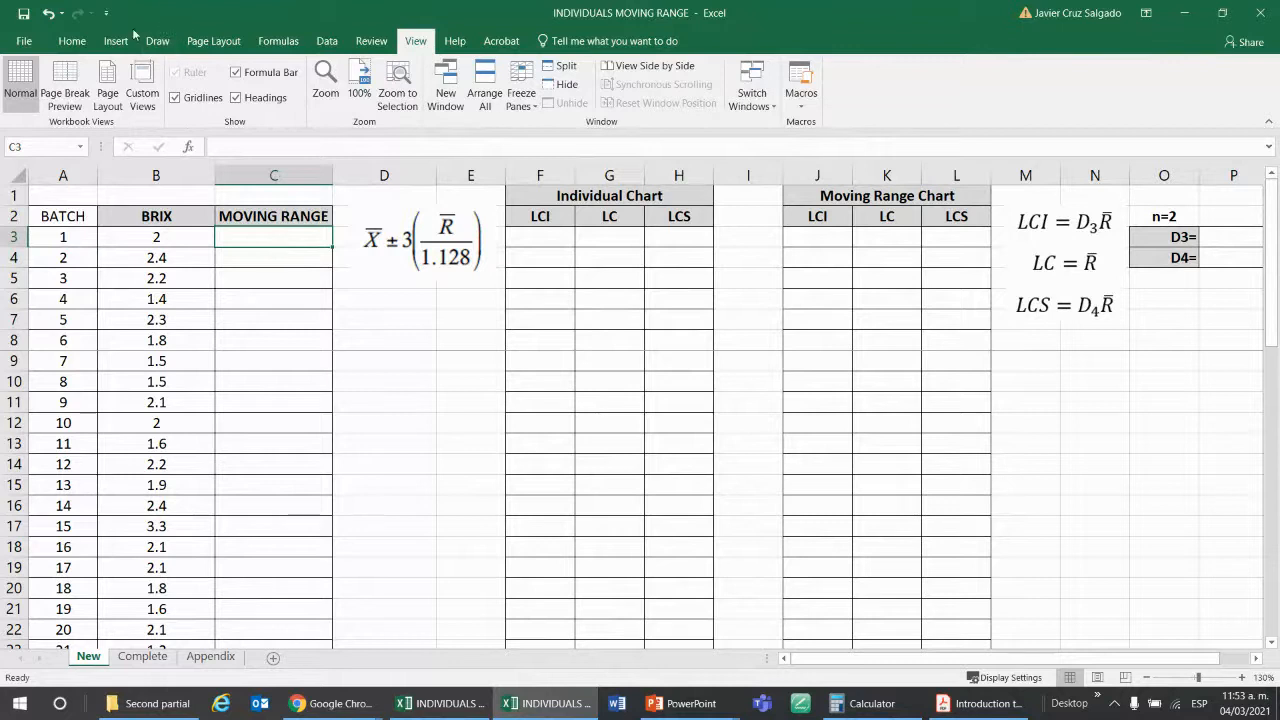
click(72, 41)
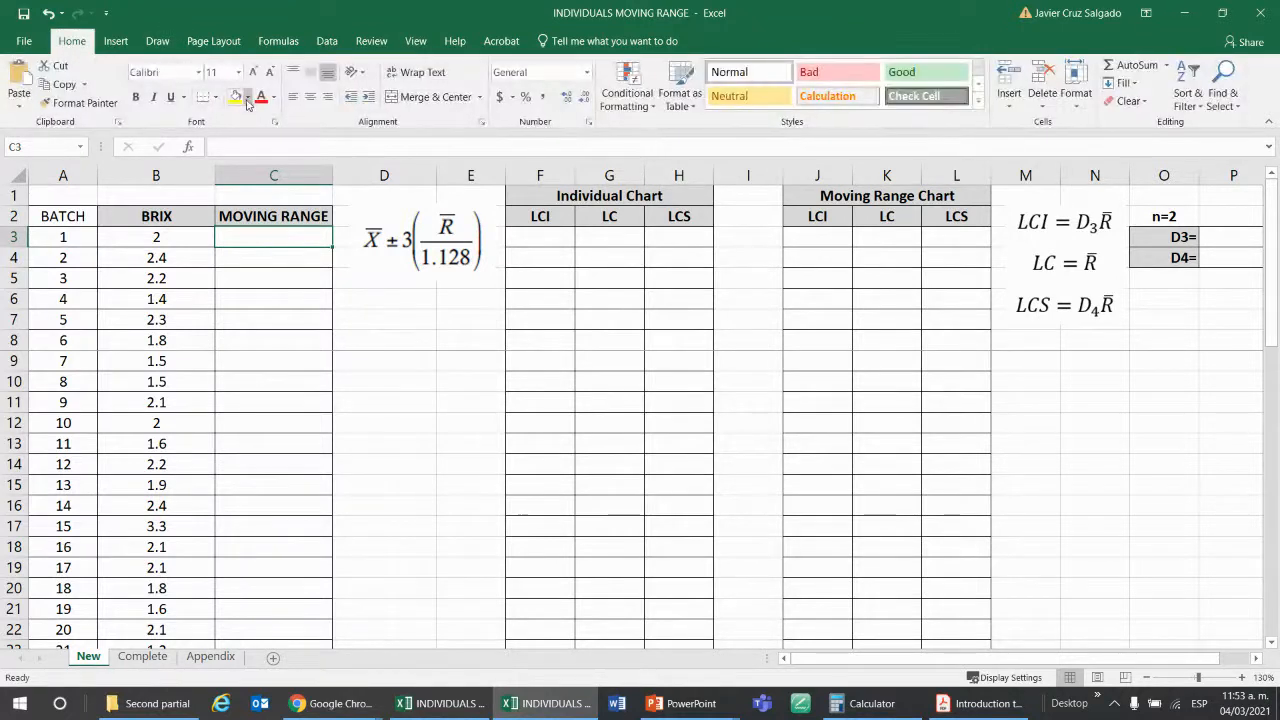
click(248, 98)
click(249, 130)
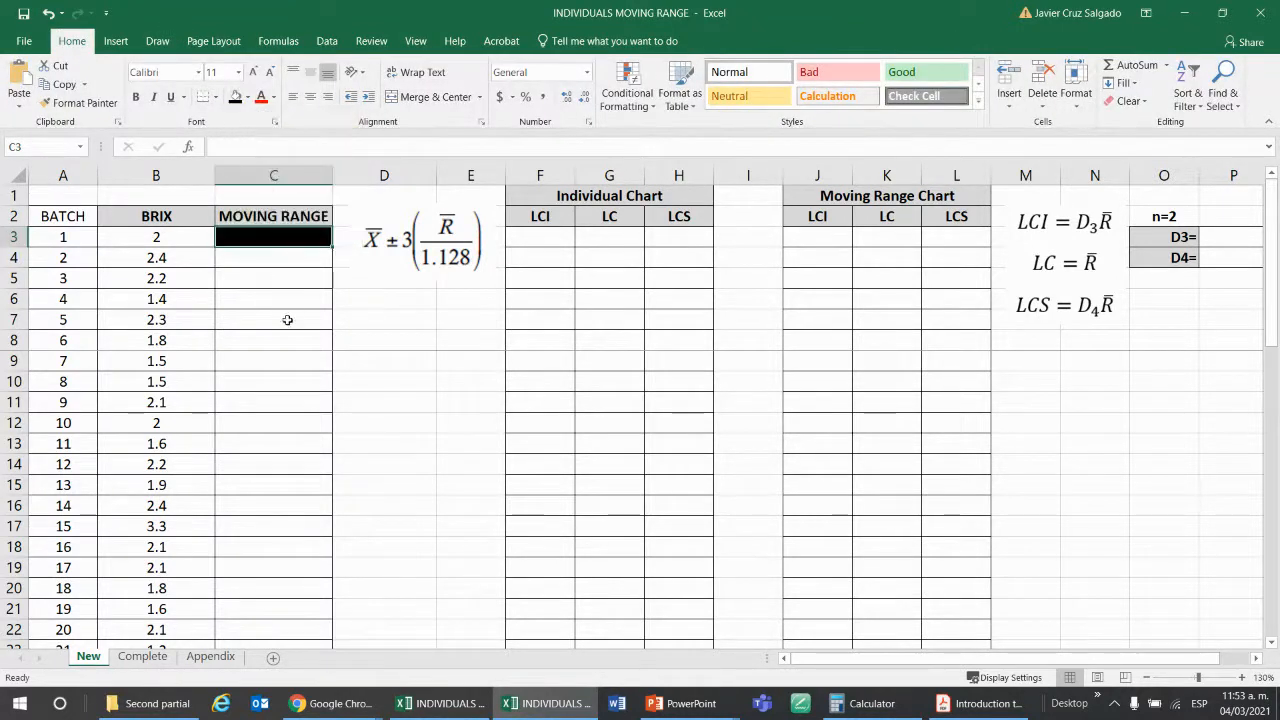
click(287, 320)
Calculate batch 2's moving range in C4 with the formula =ABS(B4-B3).
click(289, 261)
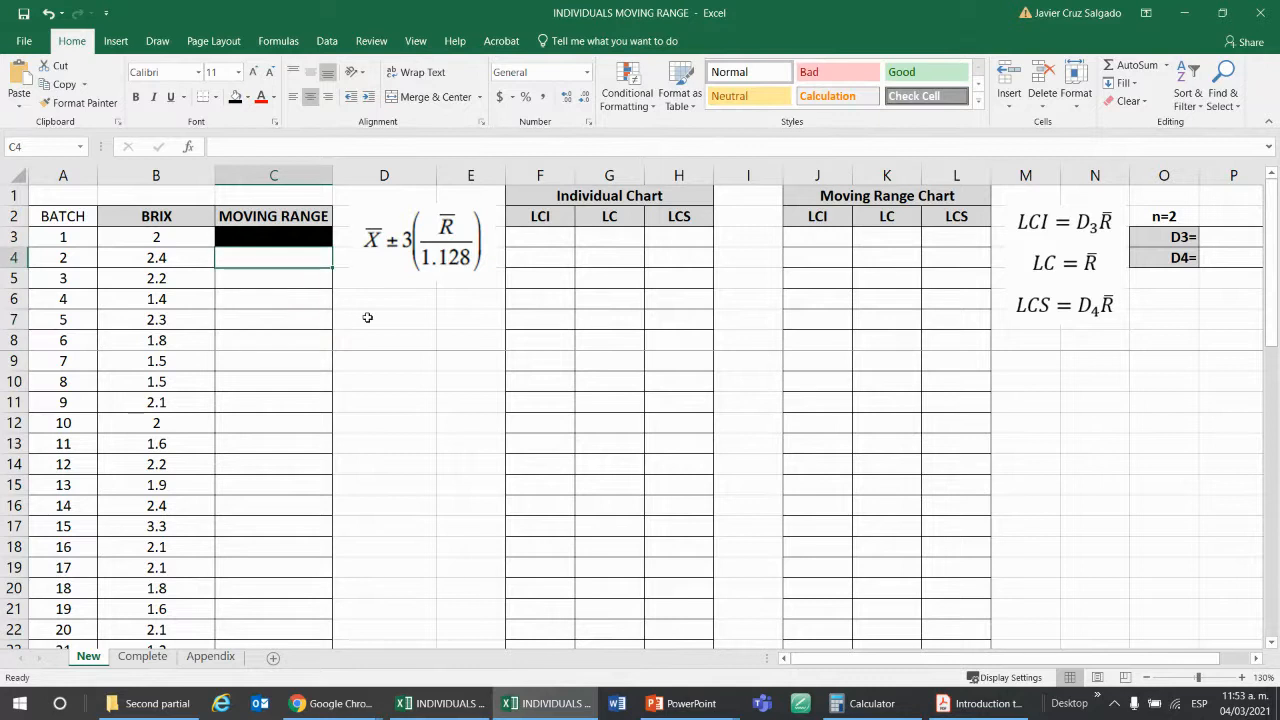
text(=)
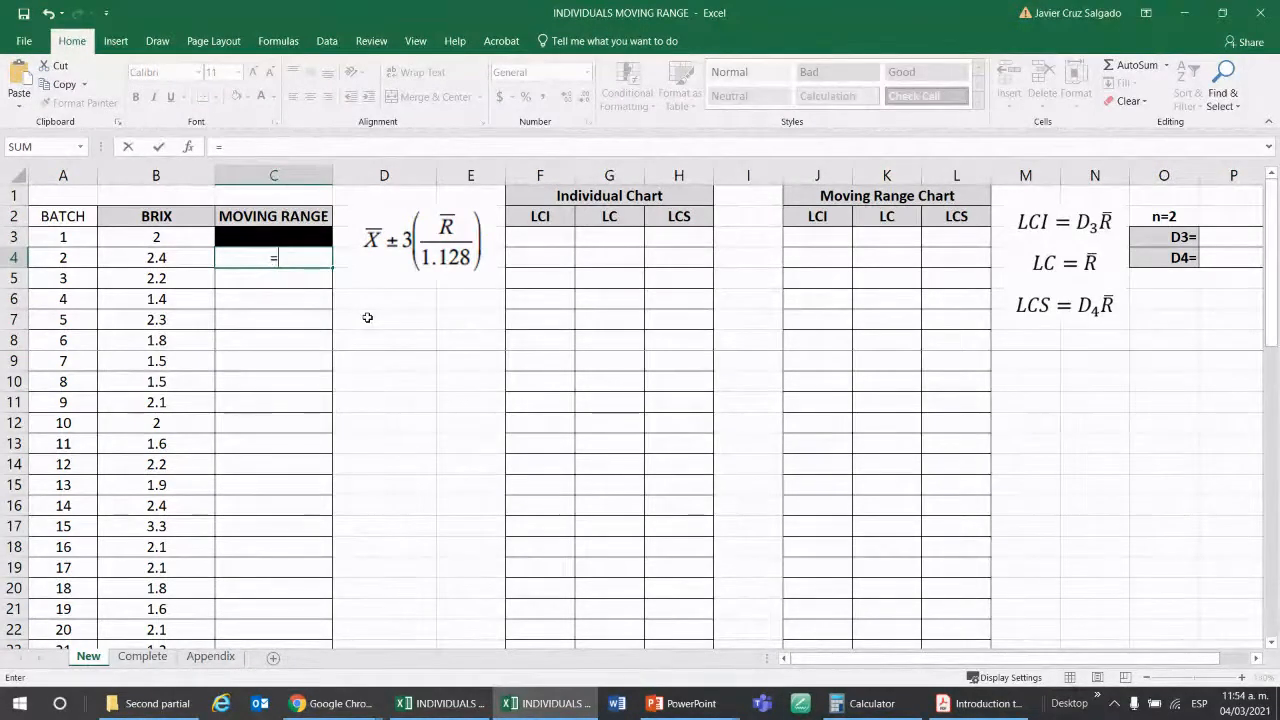
text(abs)
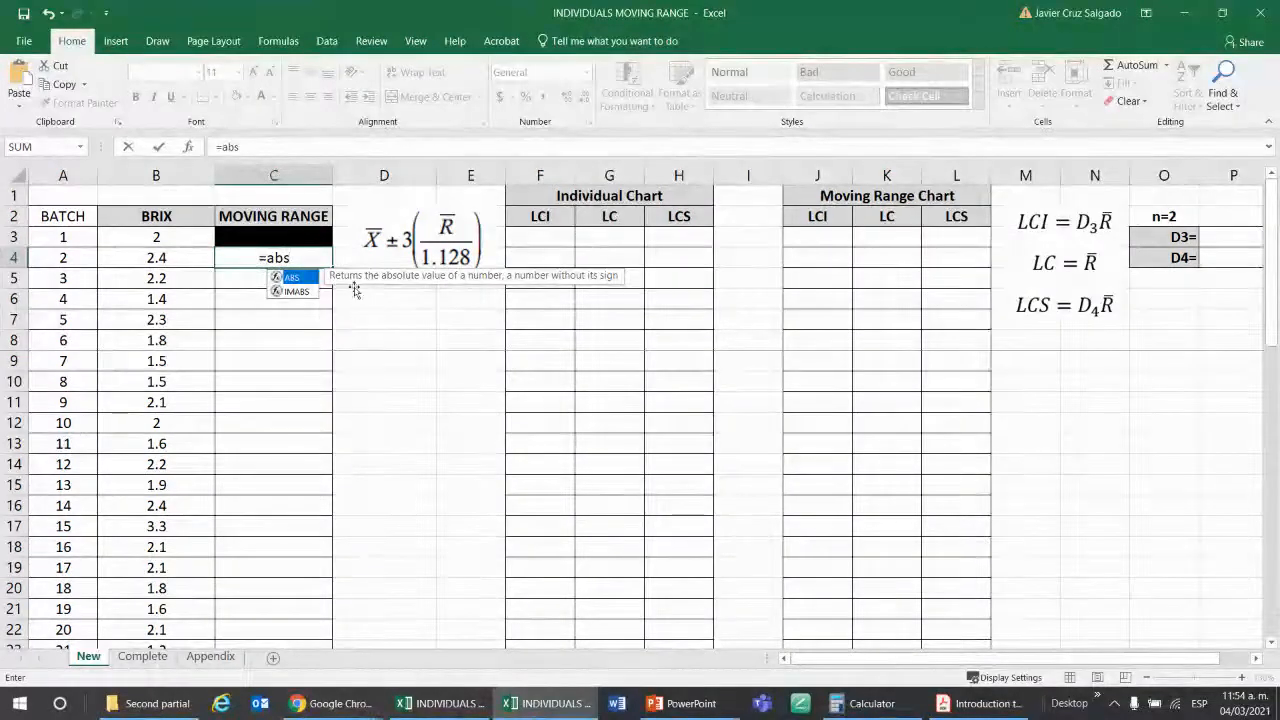
key(Tab)
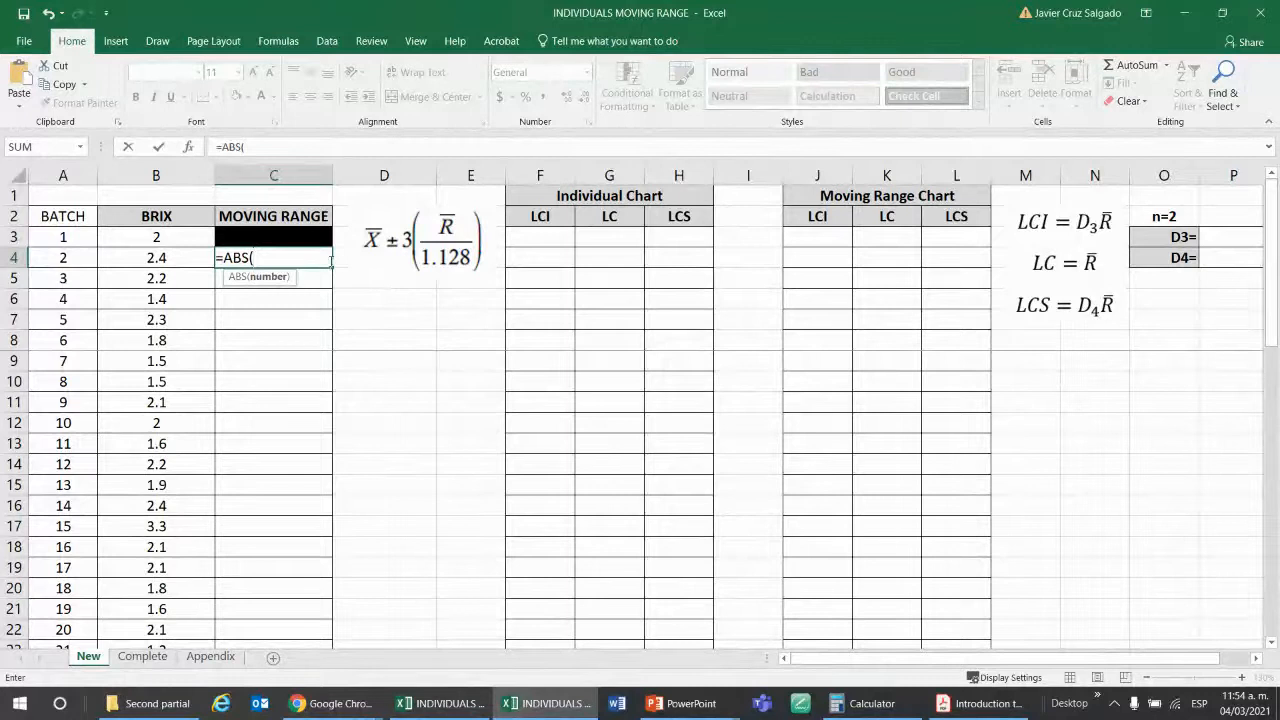
click(172, 258)
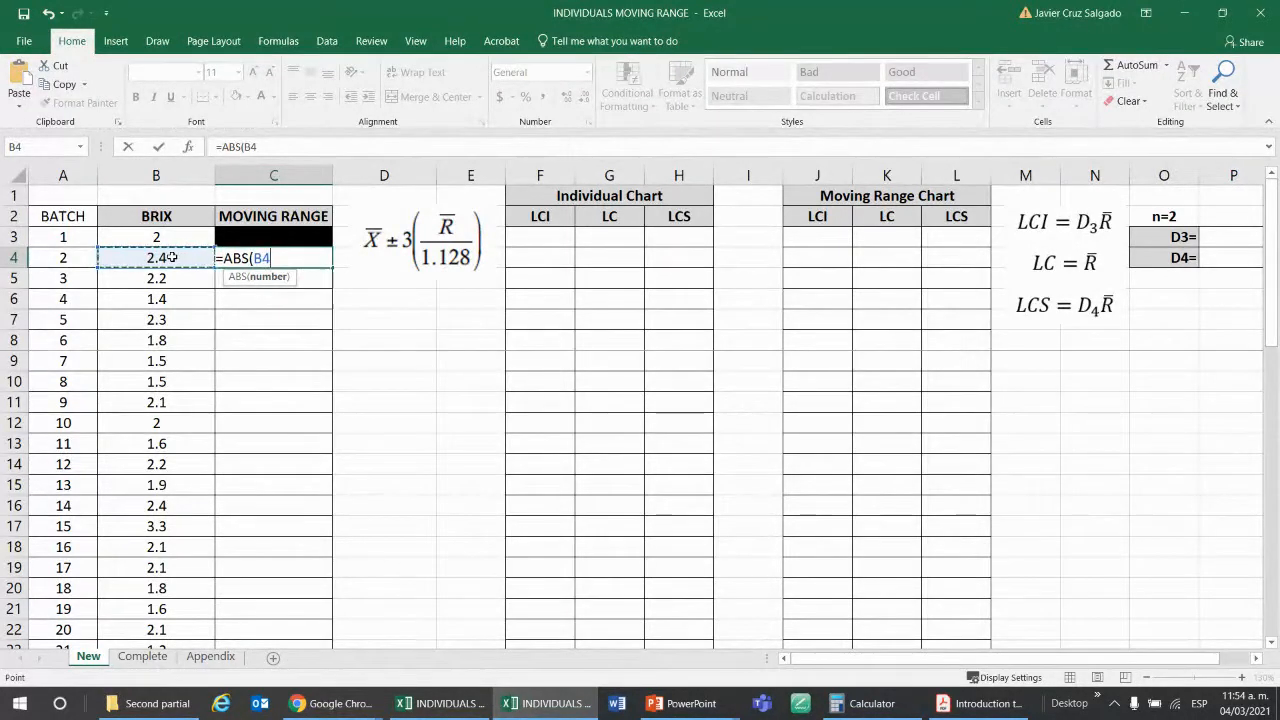
text(-)
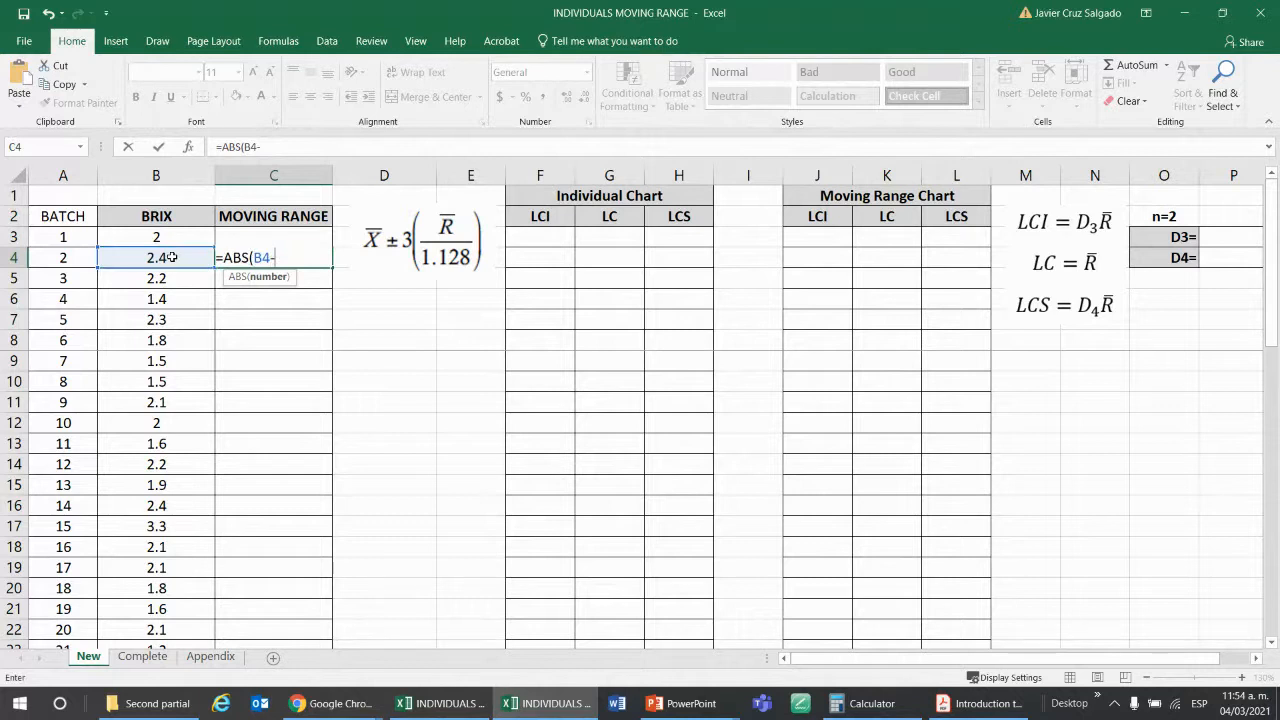
click(169, 233)
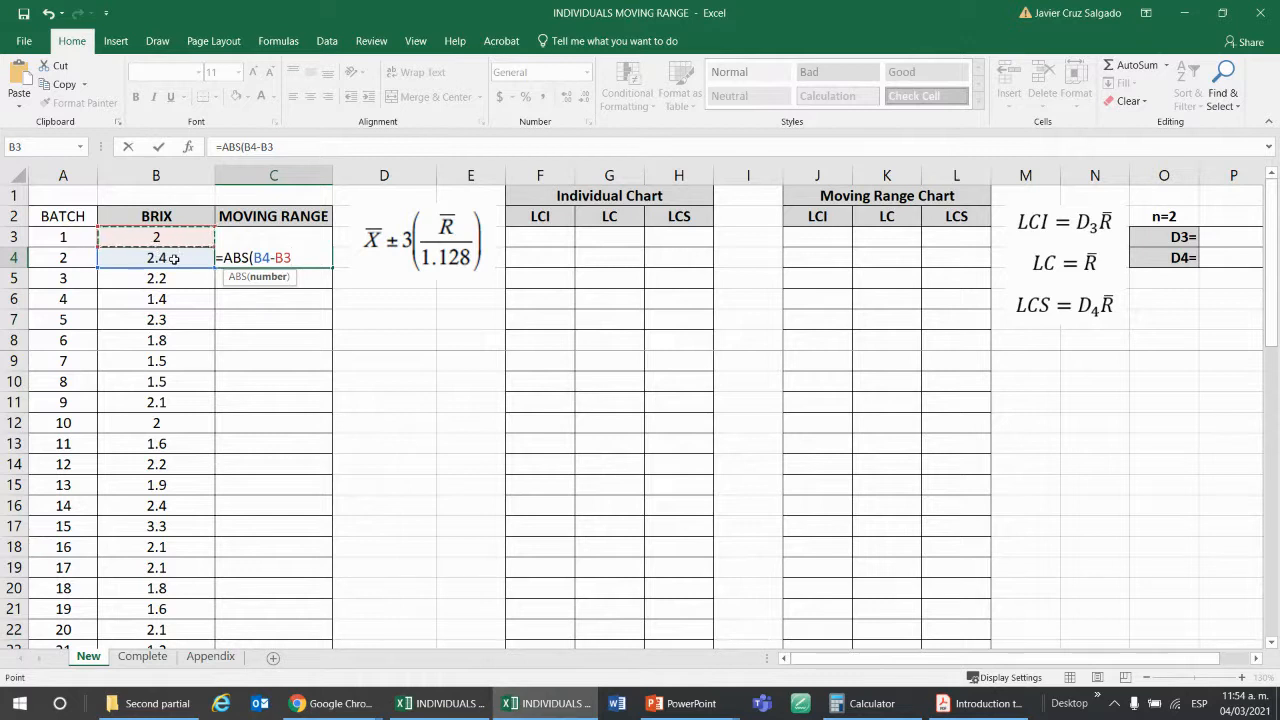
text())
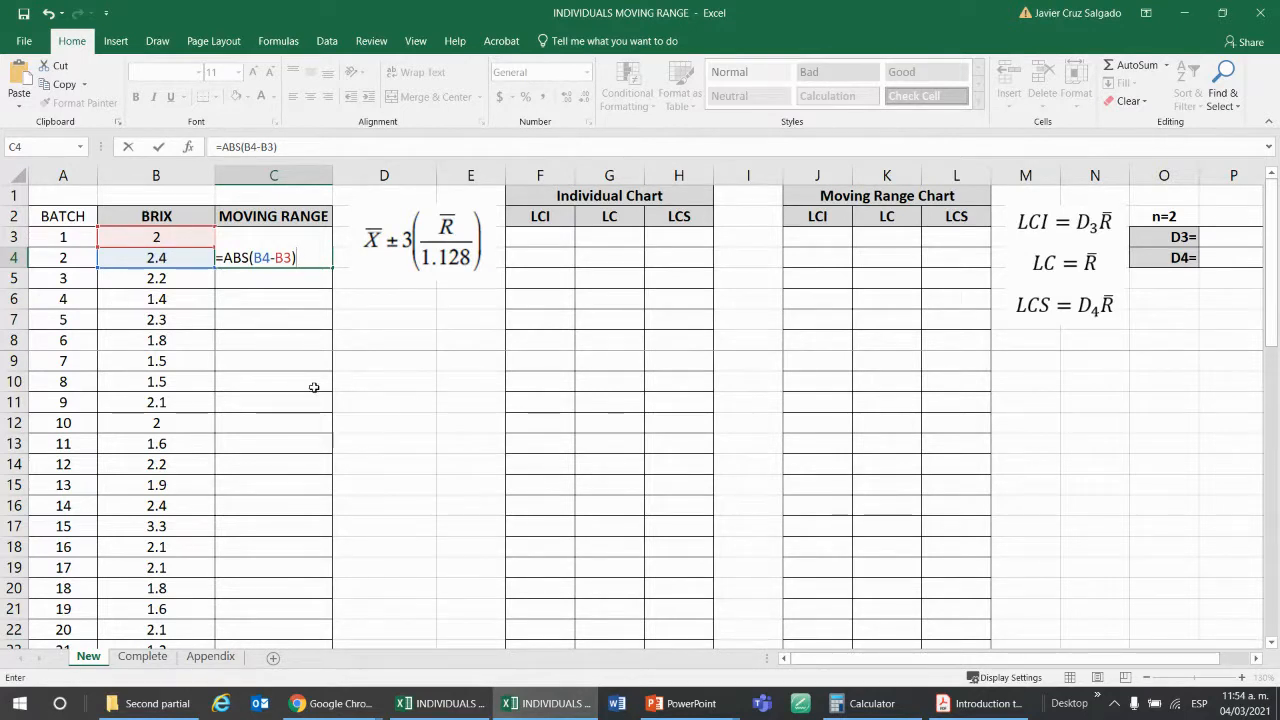
key(Return)
Copy the C4 moving range formula down the MOVING RANGE column through batch 40 in C42.
click(323, 255)
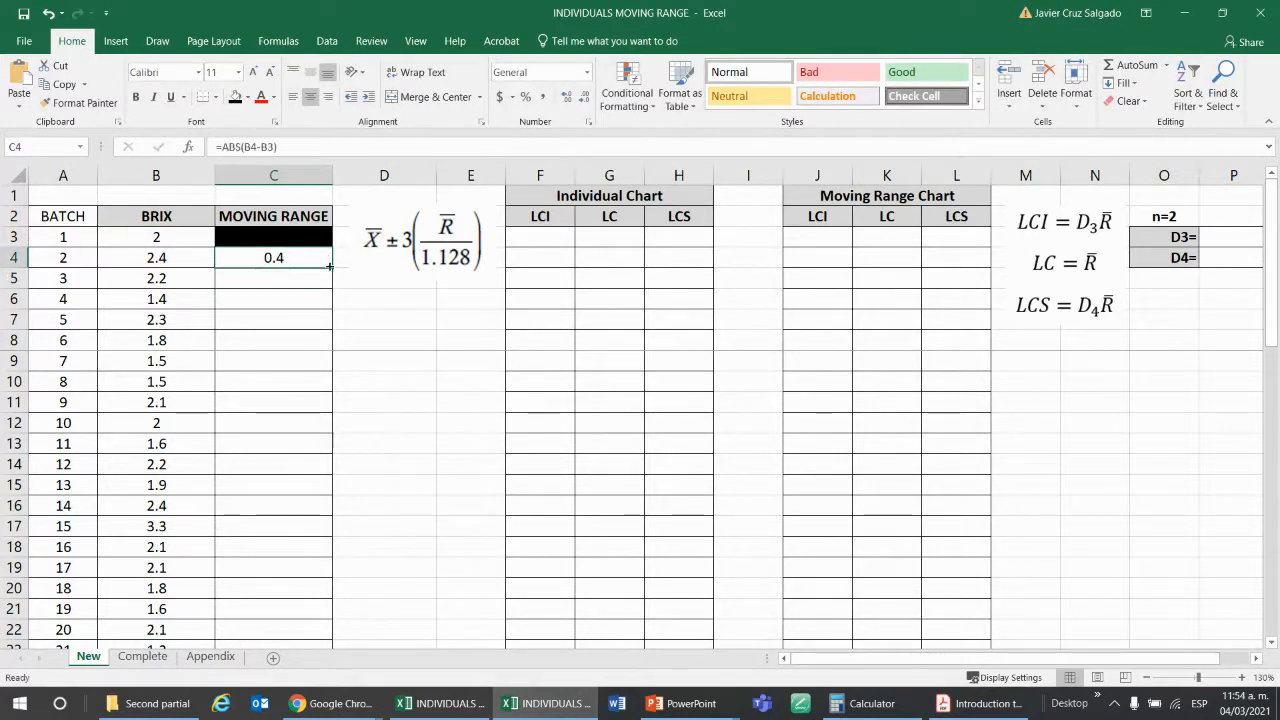
double_click(331, 267)
scroll(341, 276, down, 11)
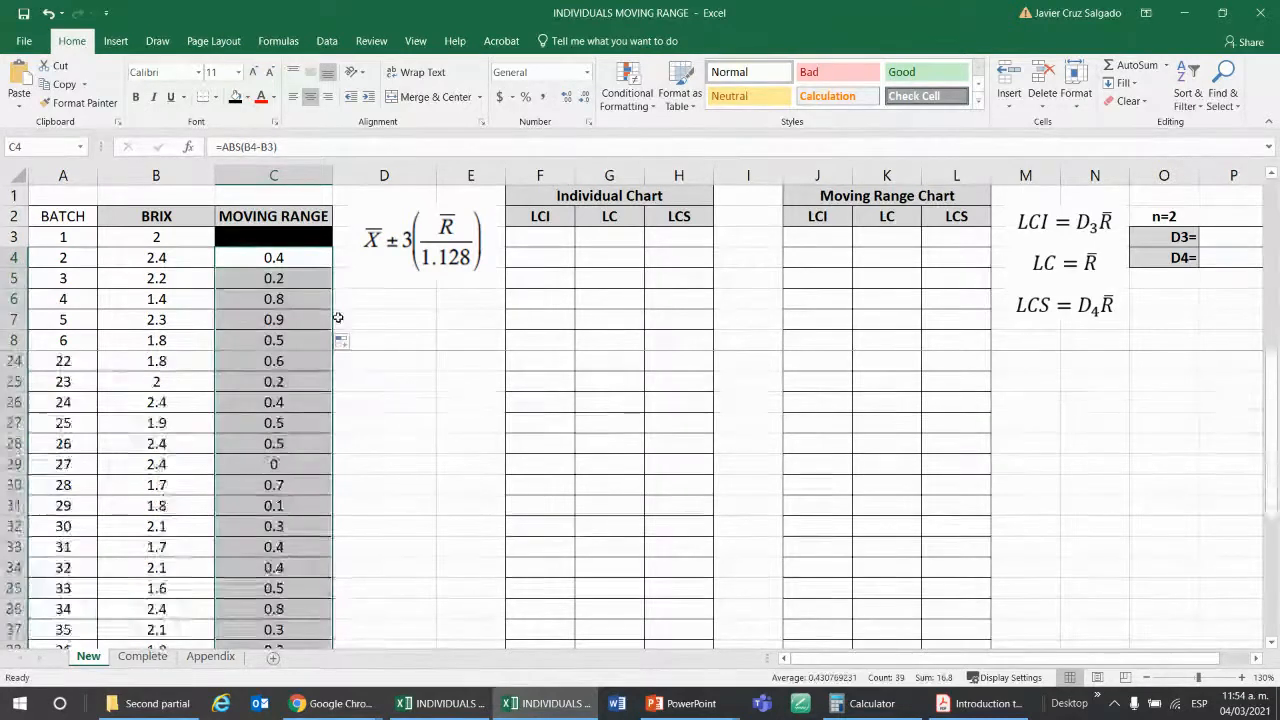
scroll(338, 329, up, 5)
scroll(338, 329, down, 1)
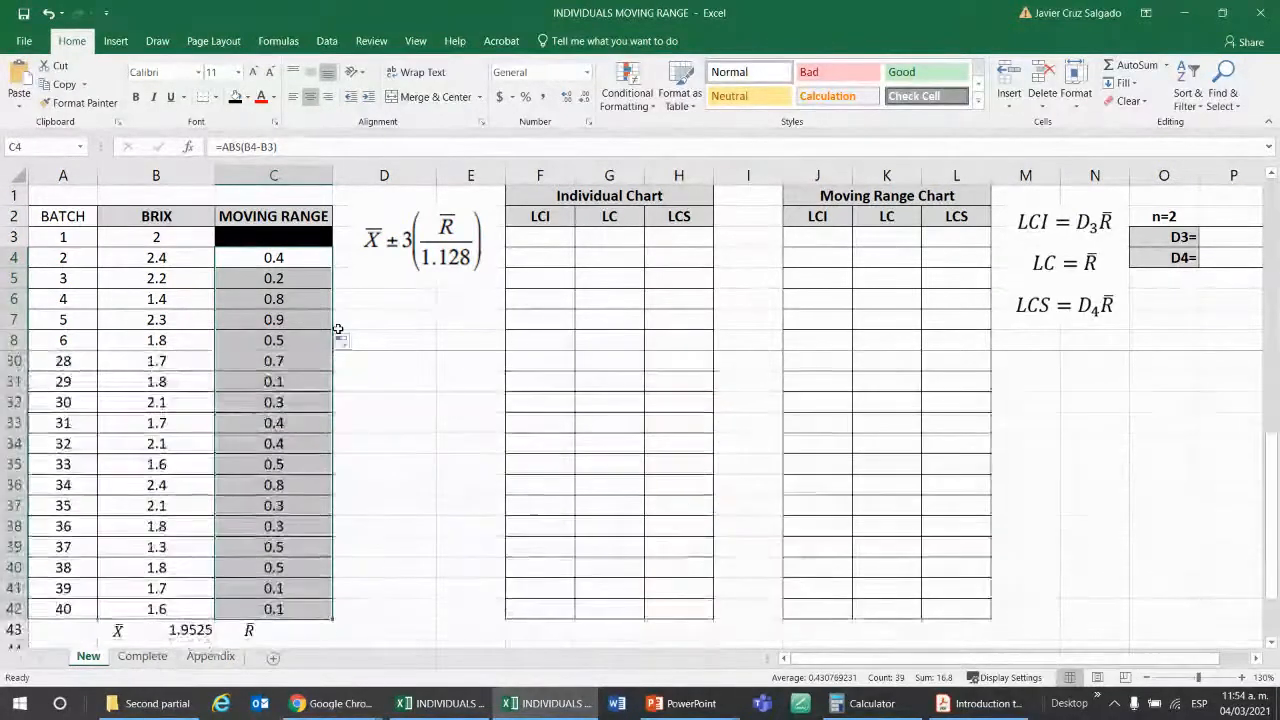
scroll(338, 329, up, 6)
Inspect the copied moving range formulas from C5 downward, checking which consecutive BRIX cells each one references.
click(330, 279)
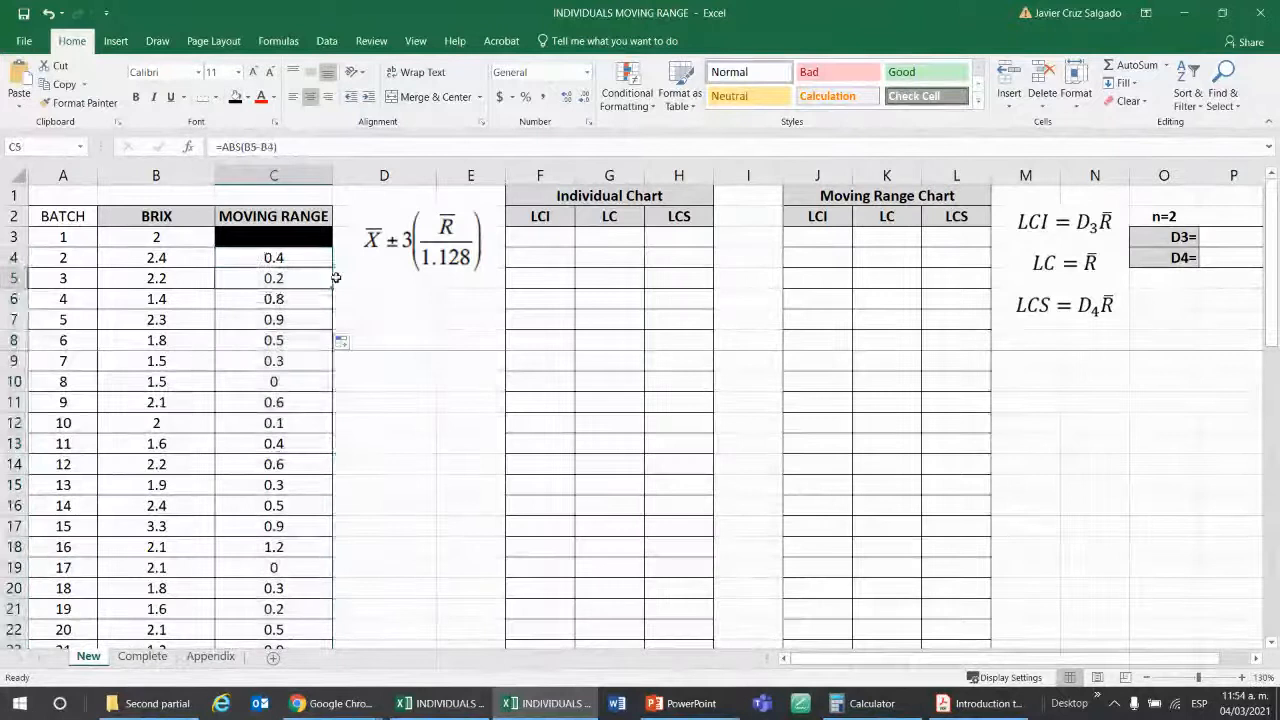
double_click(330, 278)
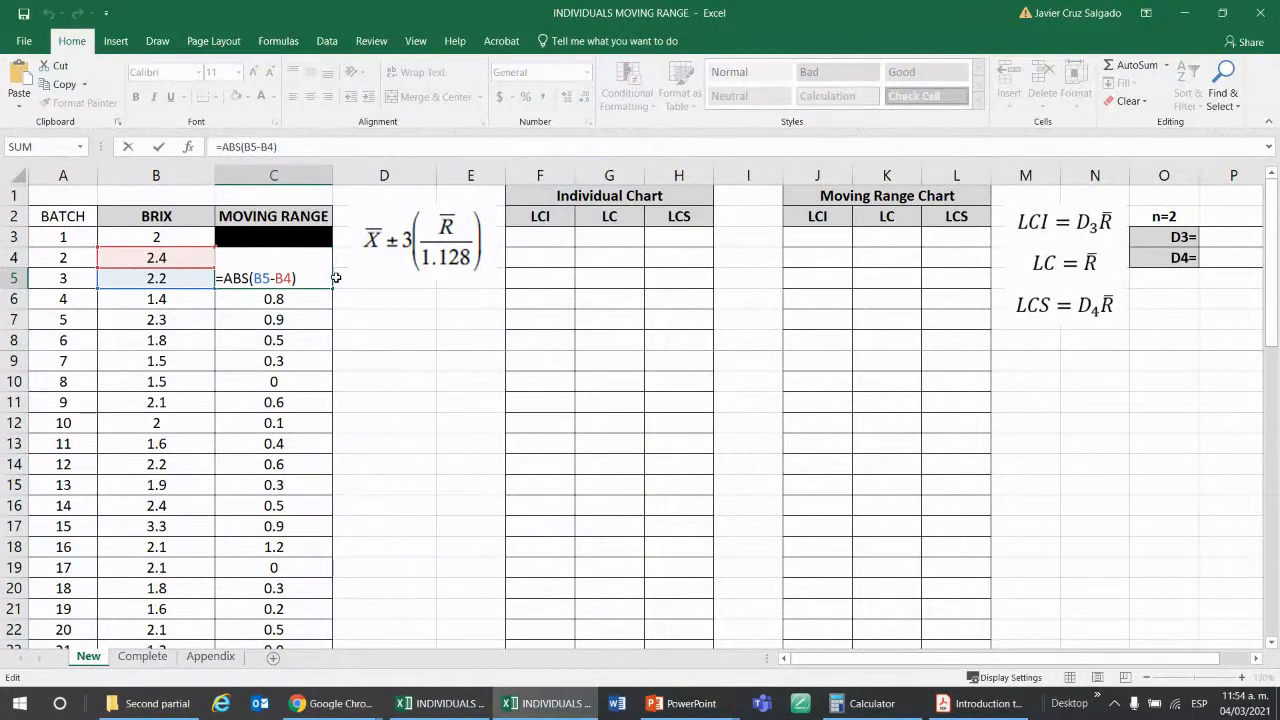
key(F2)
key(Return)
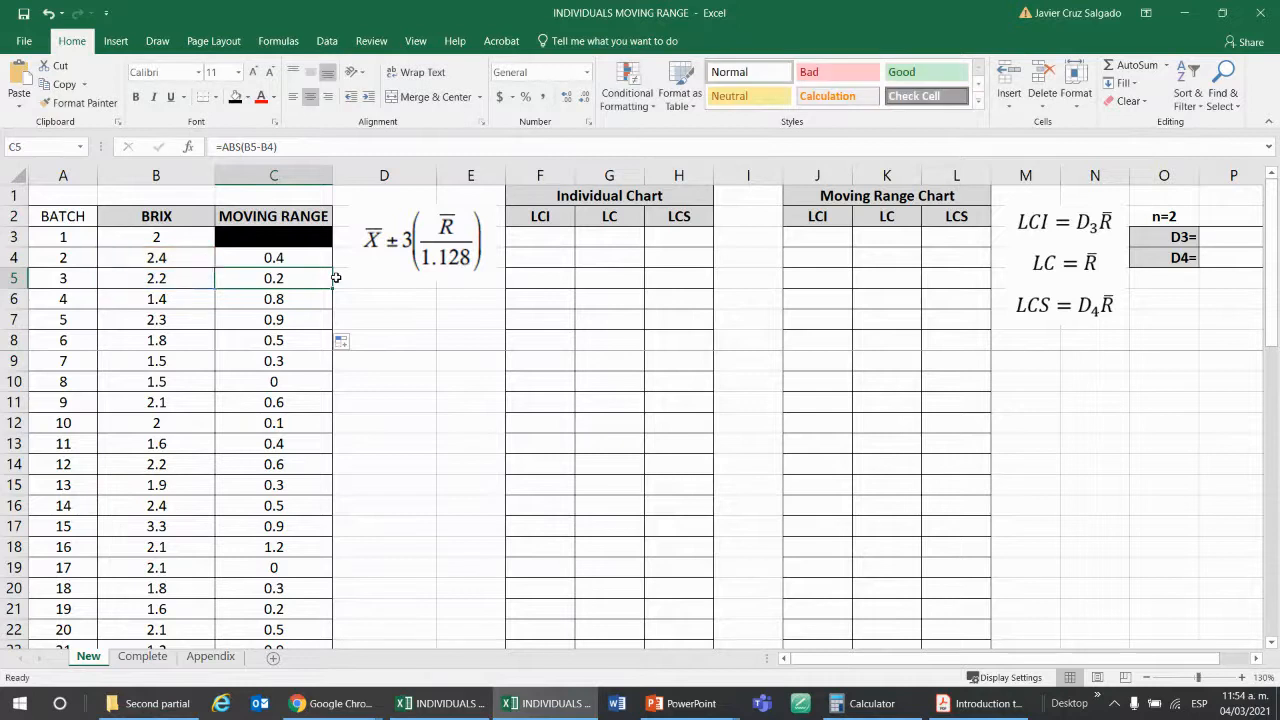
key(F2)
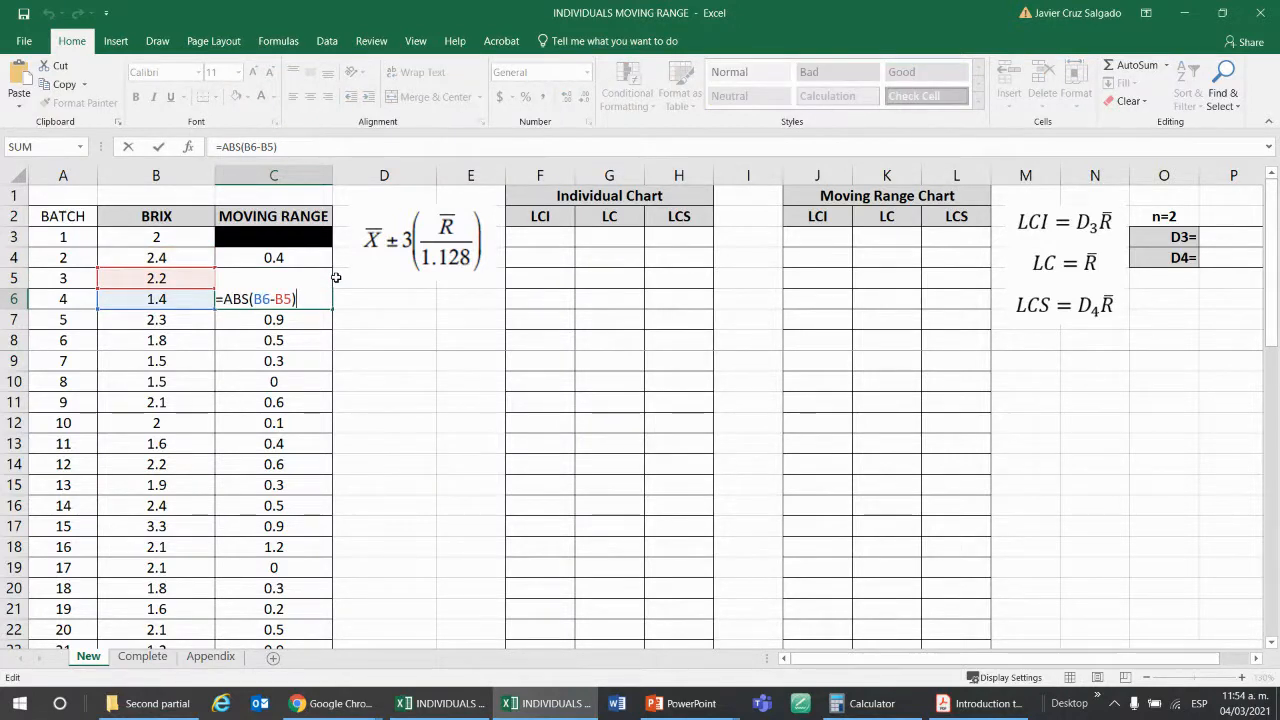
key(Return)
key(Return)
key(Return)
key(Return)
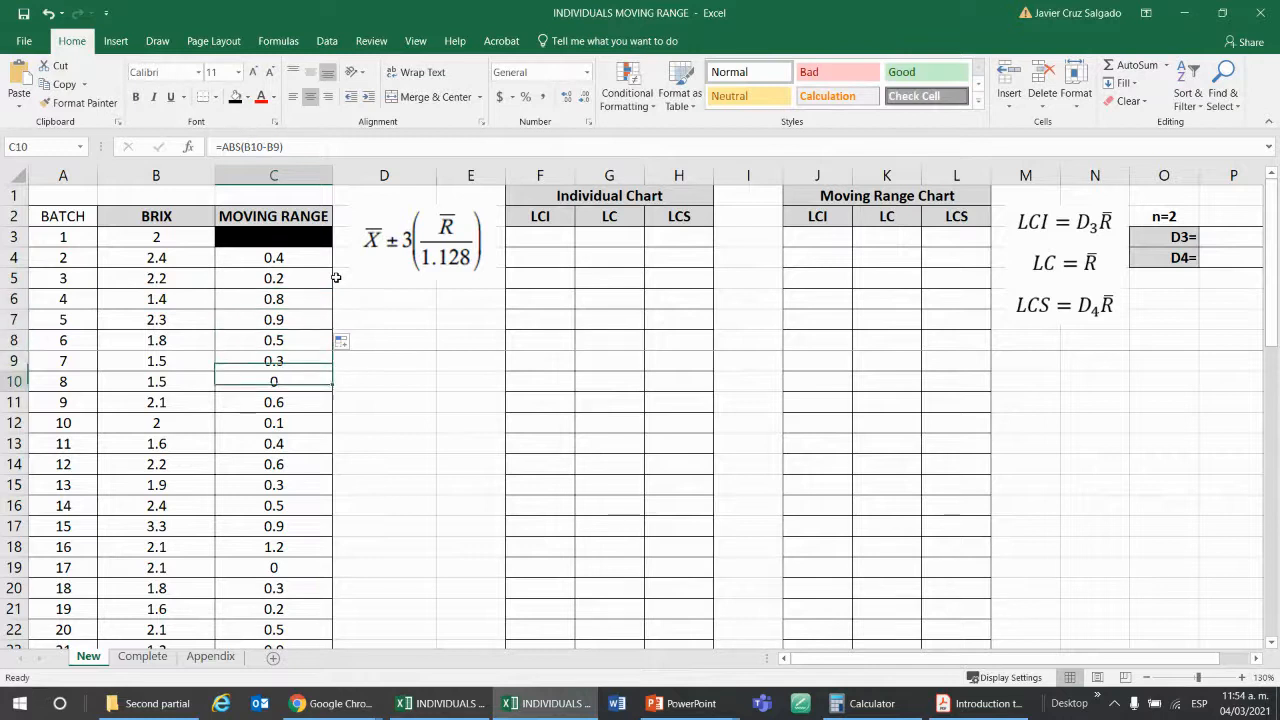
key(F2)
key(Return)
key(Return)
key(Return)
key(Return)
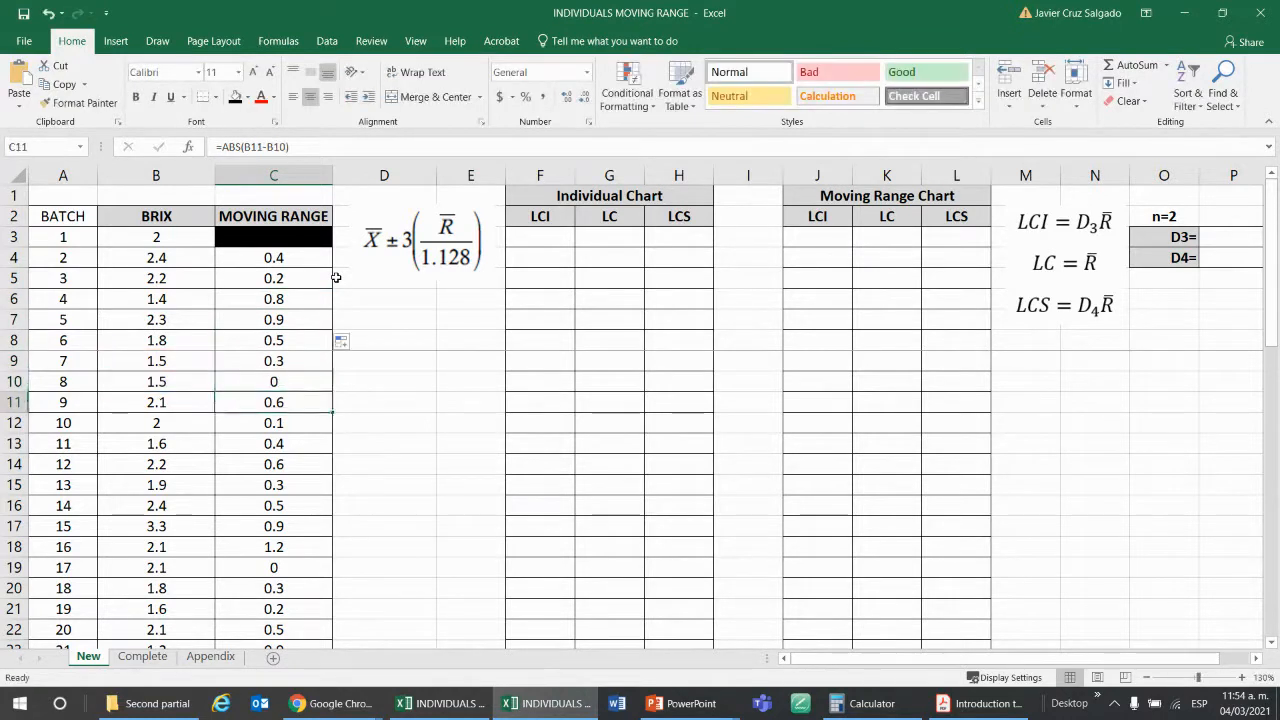
key(F2)
key(Return)
key(Return)
key(Return)
key(Return)
key(Return)
key(Return)
key(Return)
key(Return)
key(Return)
key(Return)
key(Return)
key(Return)
key(Return)
key(Return)
key(Return)
key(Return)
key(Return)
key(Return)
key(Return)
key(Return)
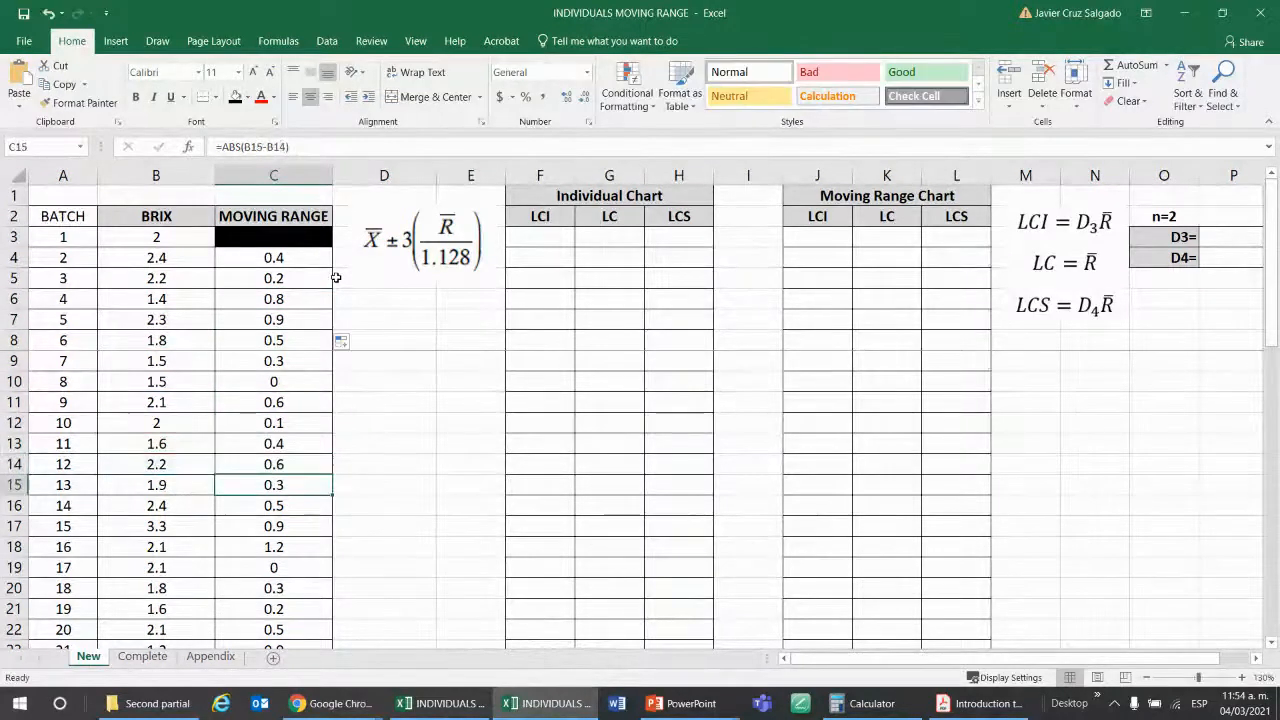
Examine the rest of the MOVING RANGE column and the BRIX cells referenced by the last formula, in C42.
key(Return)
key(Return)
key(Return)
key(Return)
key(Return)
key(Return)
key(Return)
key(Return)
key(Return)
key(Return)
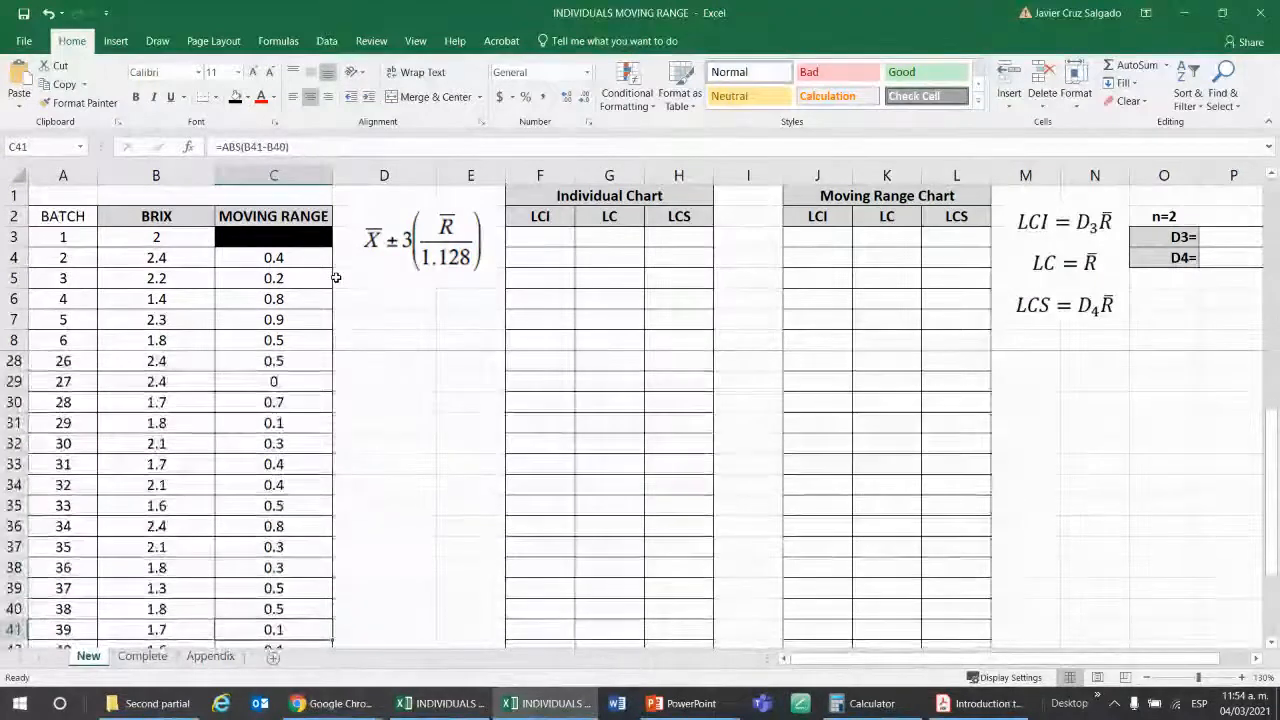
key(Up)
key(Up)
key(Up)
key(Up)
key(Up)
key(Up)
key(Up)
key(Up)
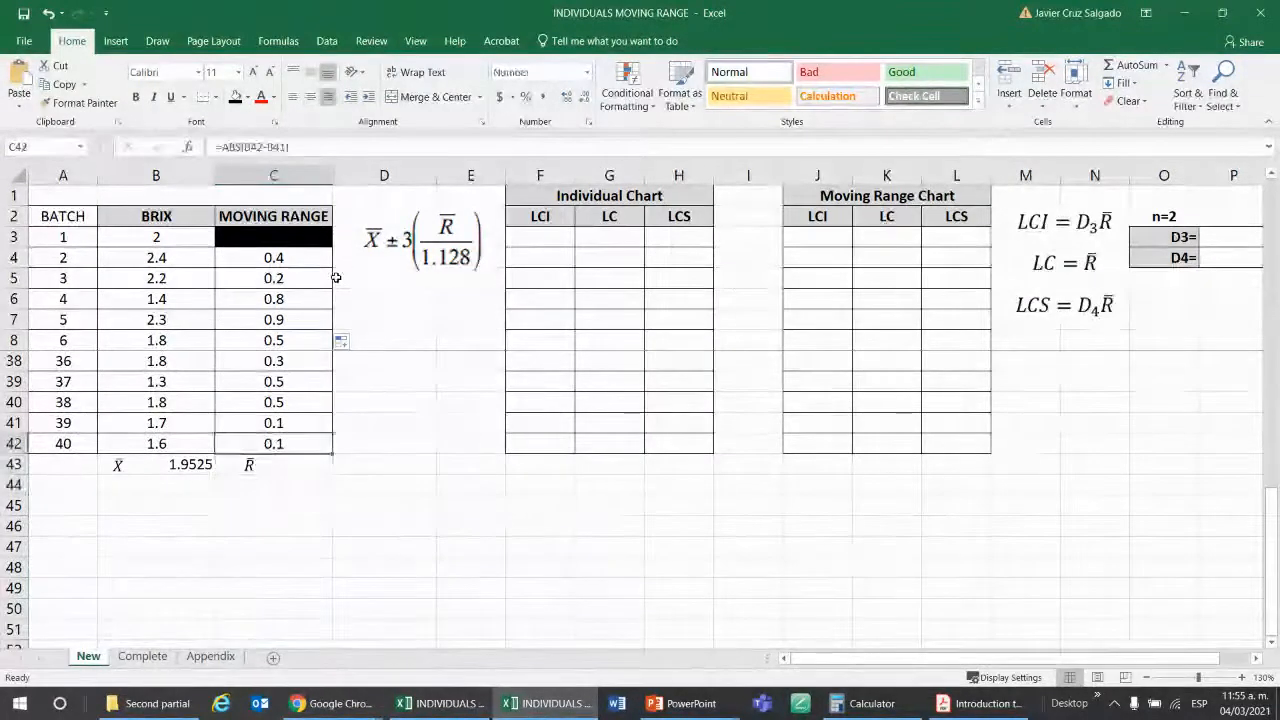
key(F2)
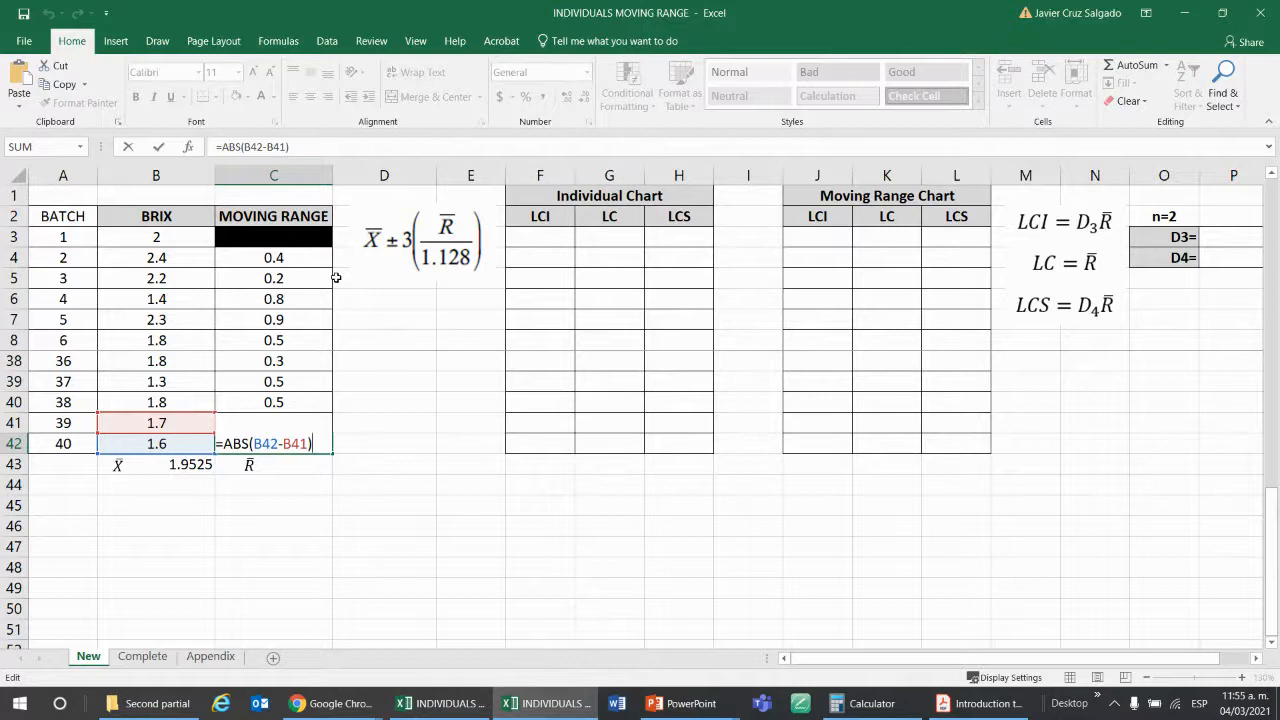
key(Return)
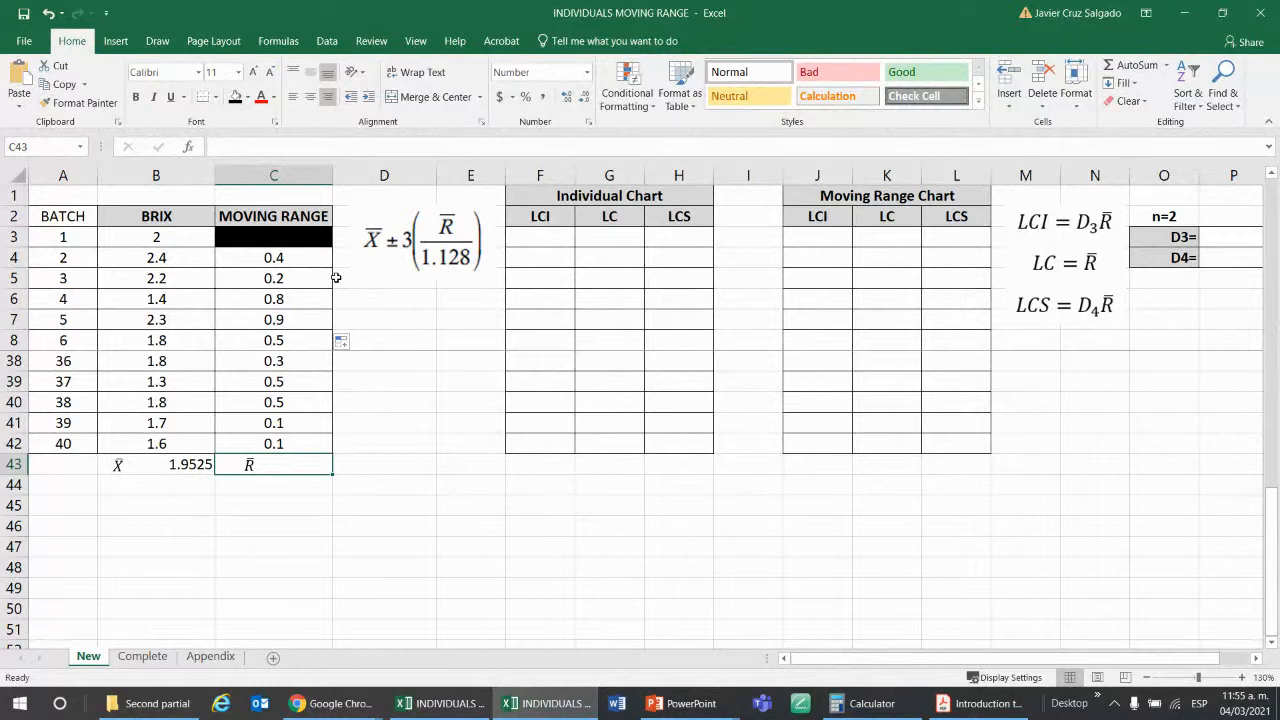
Calculate R̄ in cell C43 as the average of the moving ranges, using the AVERAGE function over C4:C42.
text(=)
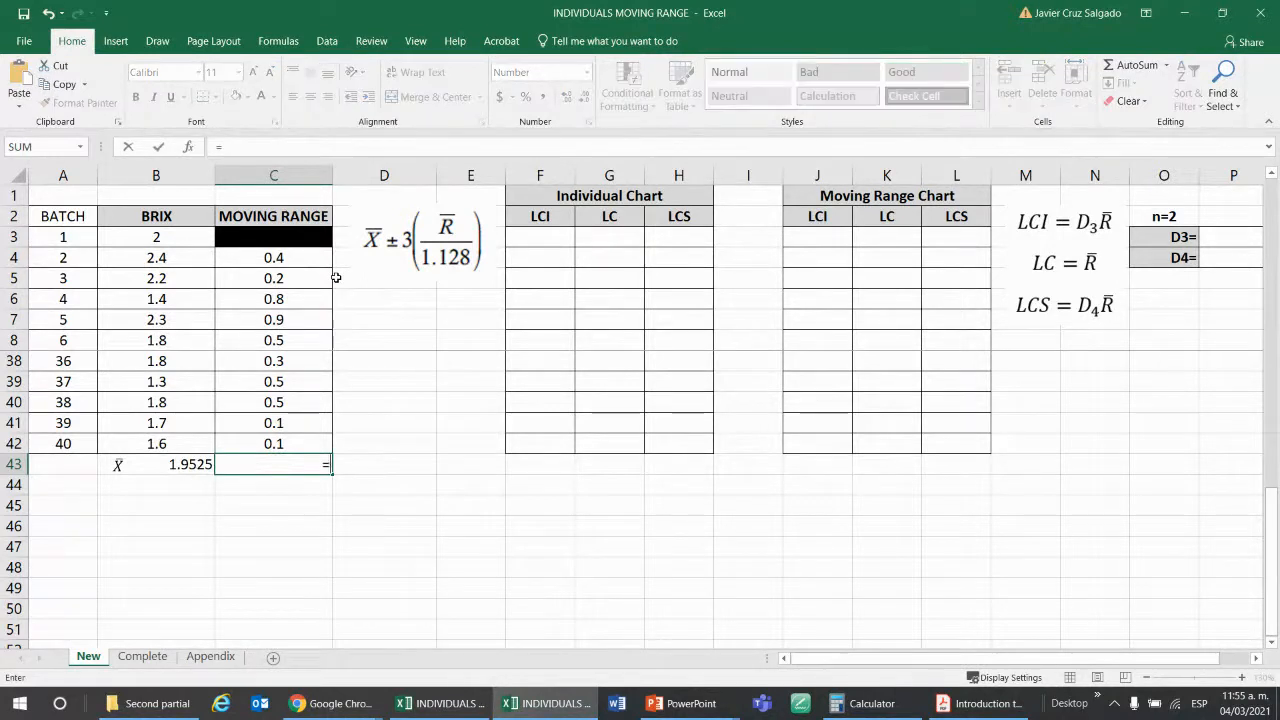
text(aver)
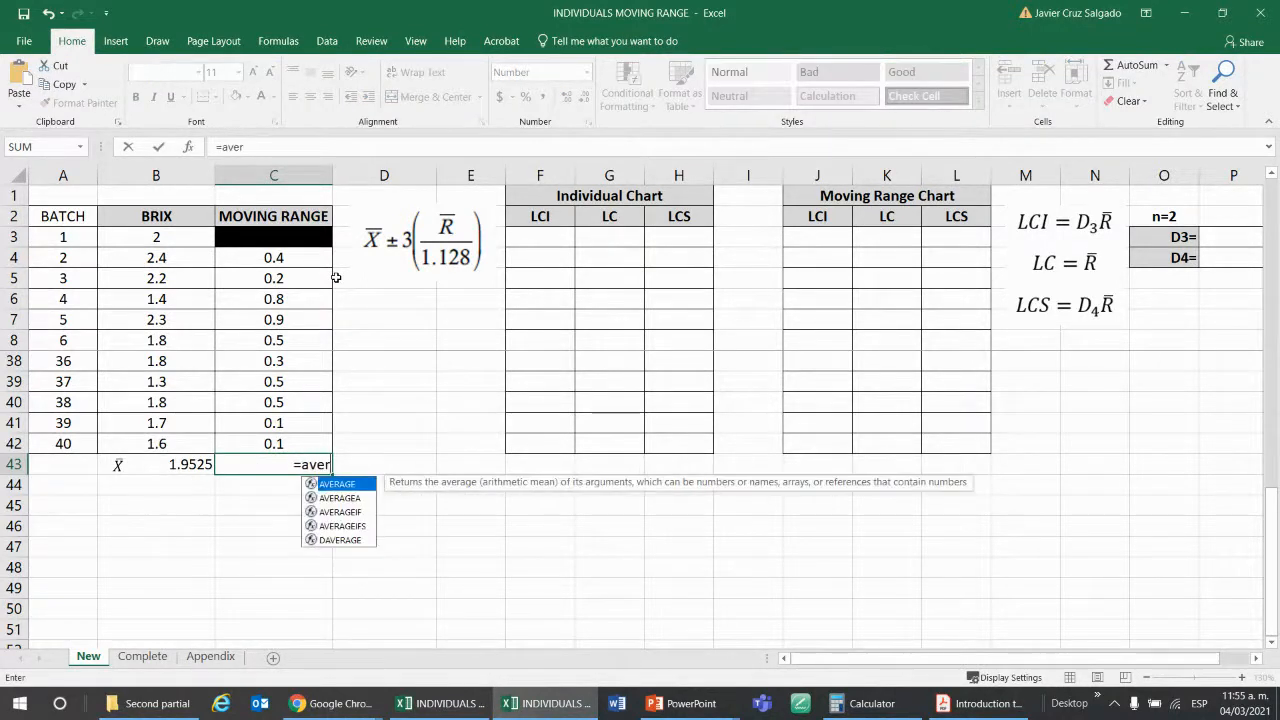
double_click(346, 485)
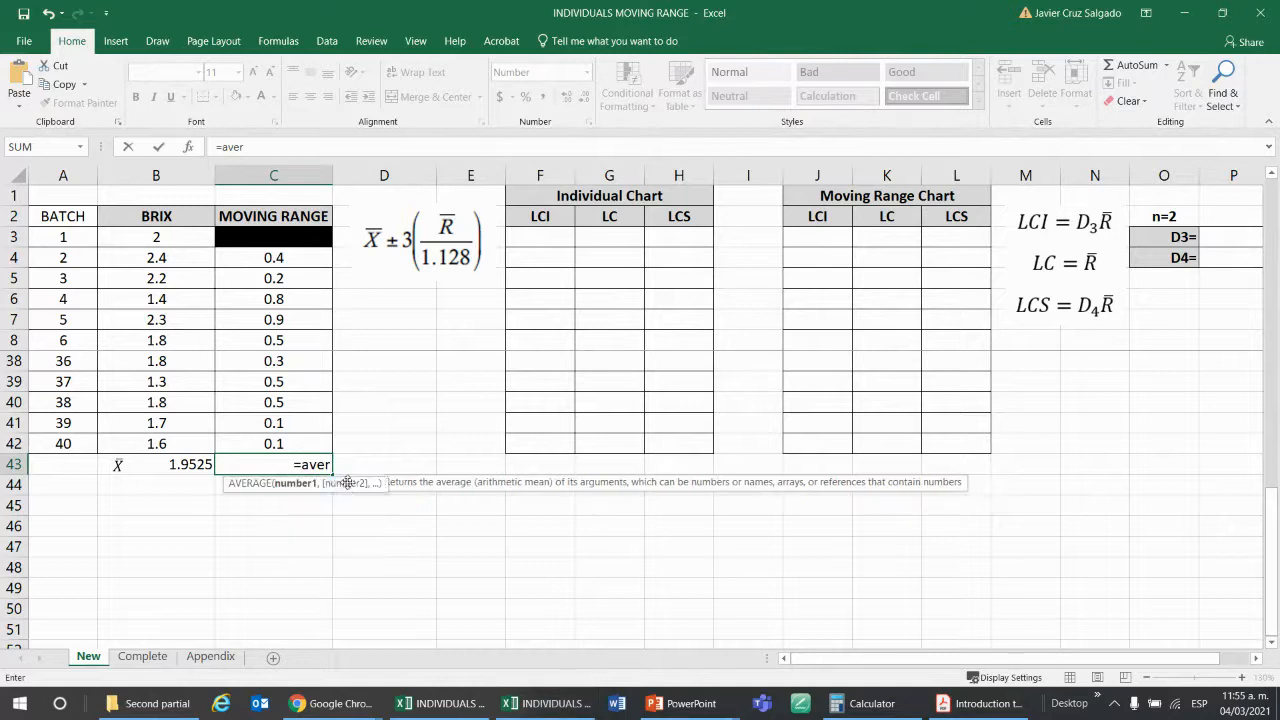
click(306, 442)
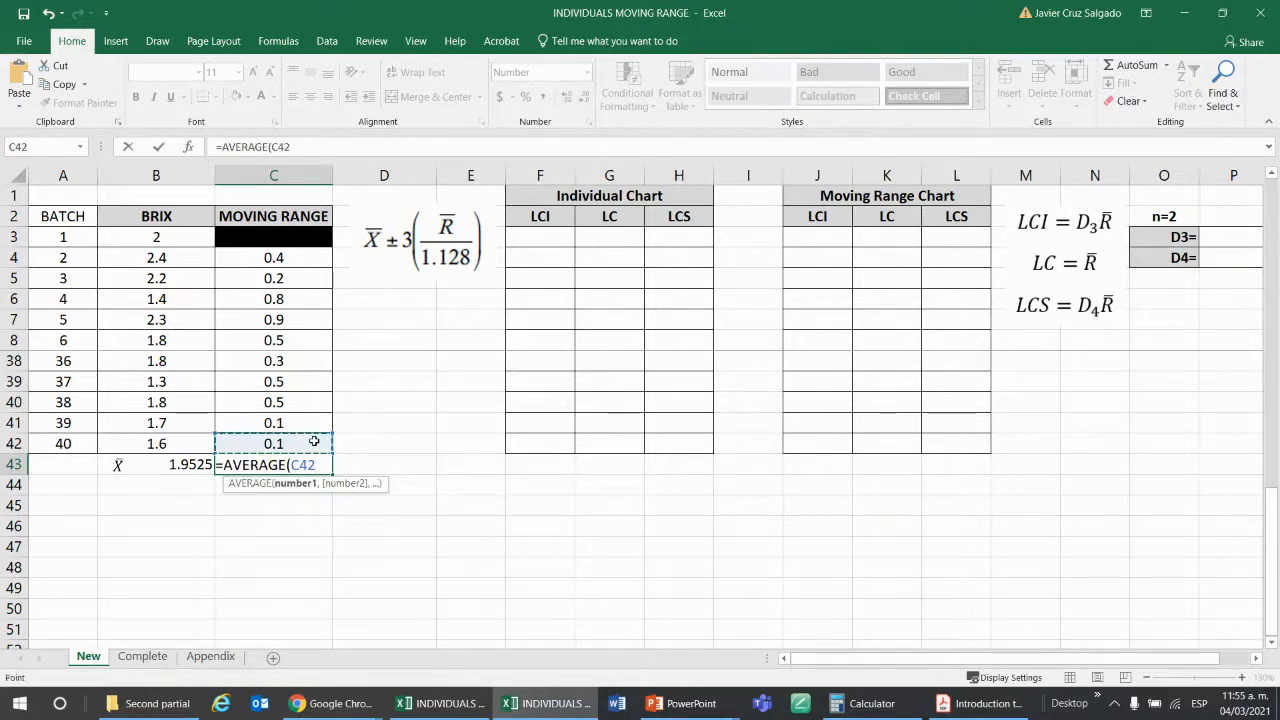
key(ctrl+shift+Up)
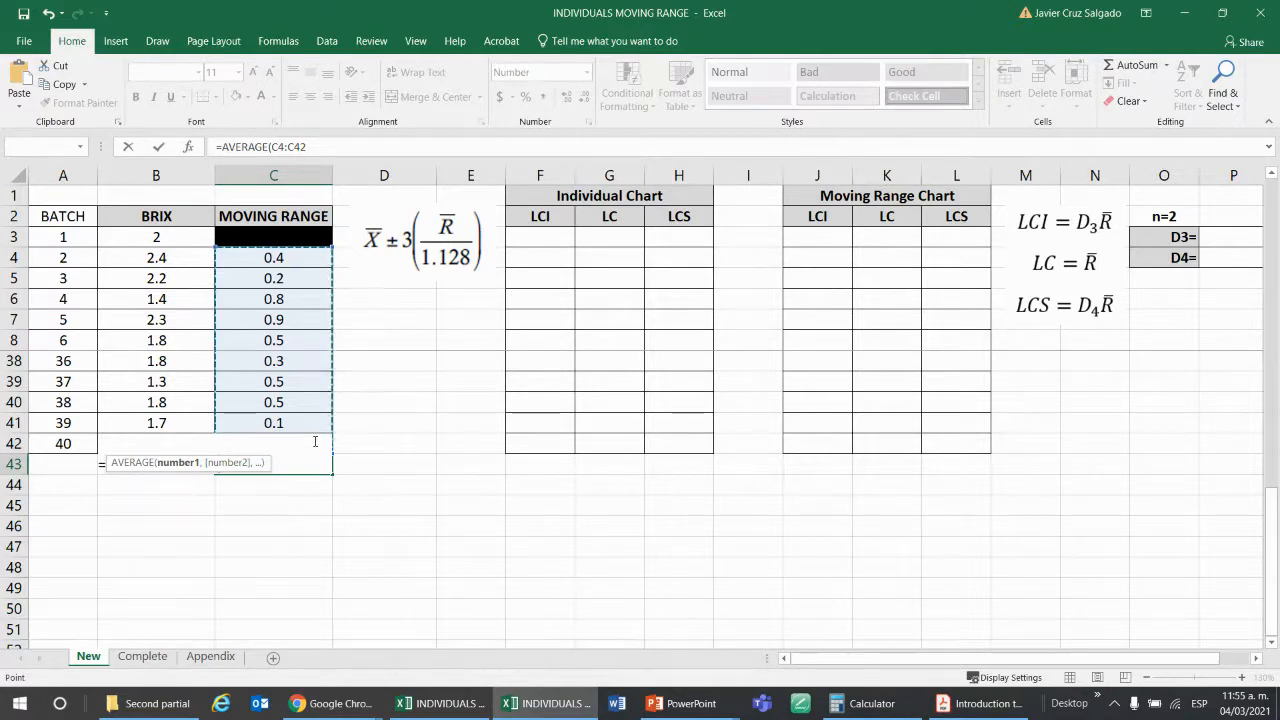
key(Return)
key(Up)
key(Up)
key(Up)
key(Up)
key(Up)
key(Up)
key(Up)
key(Up)
key(Up)
key(Up)
key(Up)
key(Up)
key(Up)
key(Up)
key(Up)
key(Up)
key(Up)
key(Up)
key(Up)
key(Up)
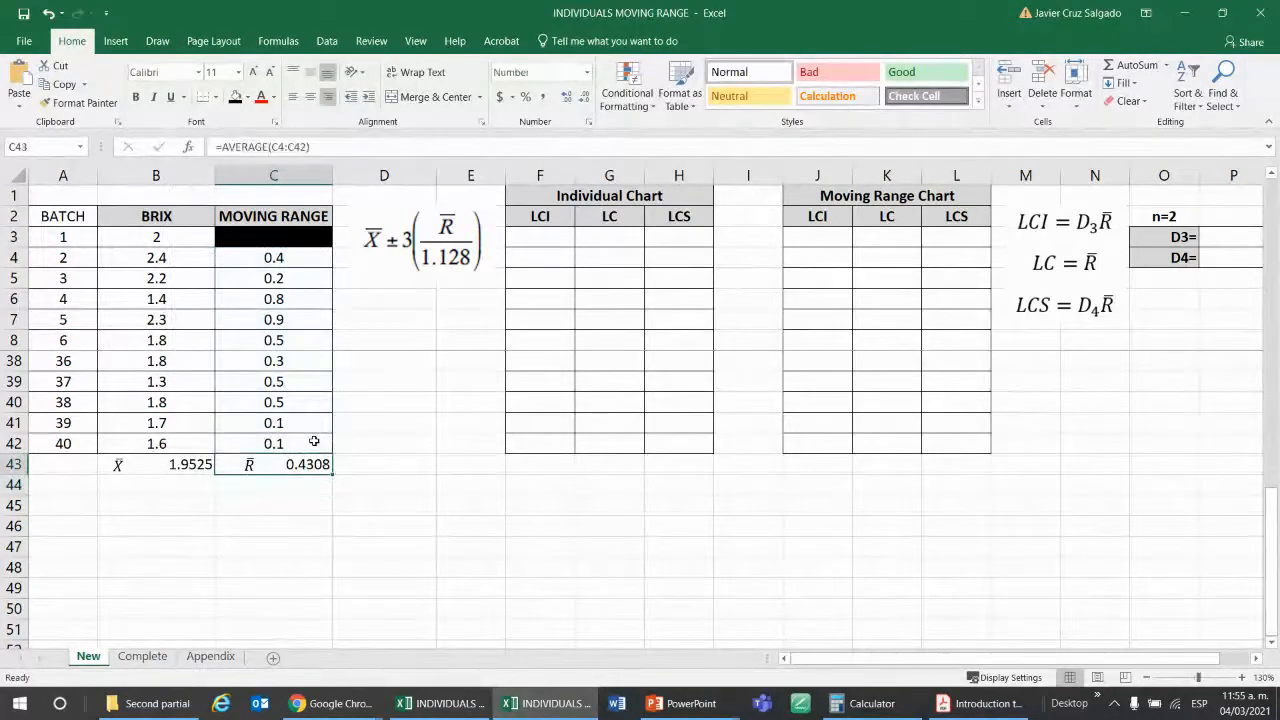
key(Down)
key(Down)
key(Down)
key(Down)
key(Down)
key(Down)
key(Down)
key(Down)
key(Down)
key(Down)
key(Down)
key(Down)
key(Down)
key(Down)
key(Down)
key(Down)
key(Down)
key(Down)
key(Down)
key(Down)
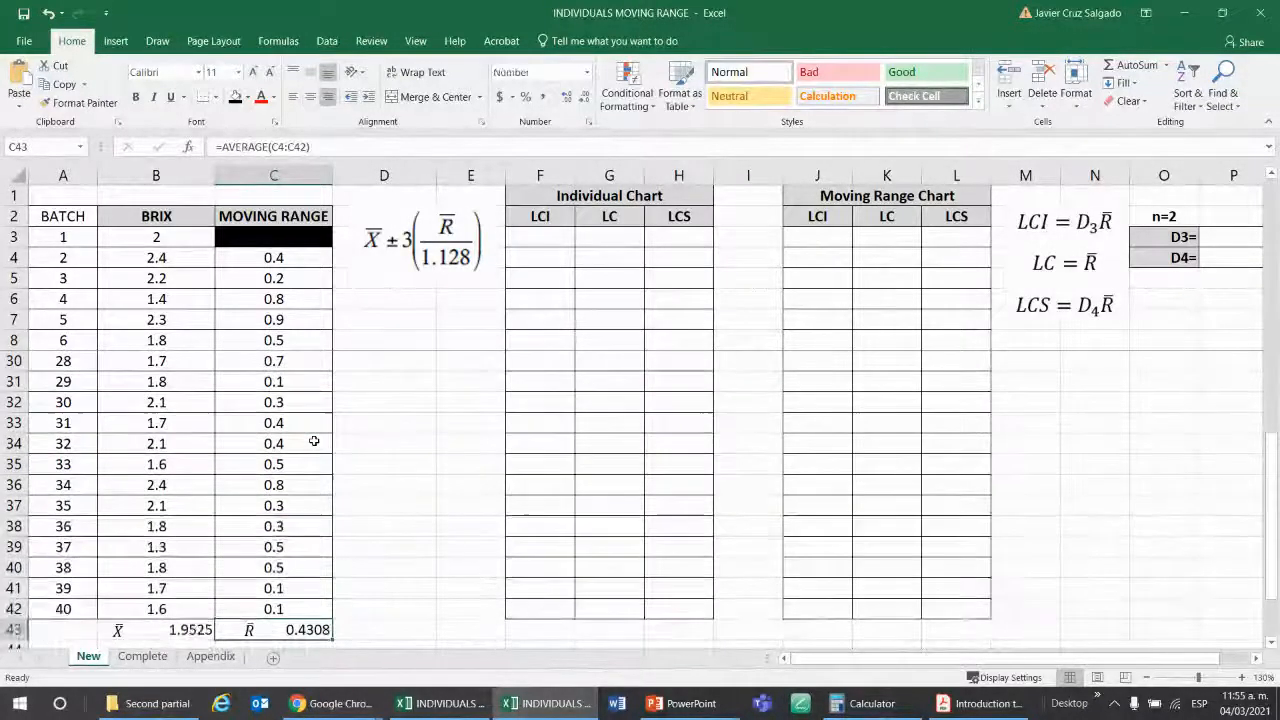
Check which moving range cells the R̄ formula in C43 averages.
key(F2)
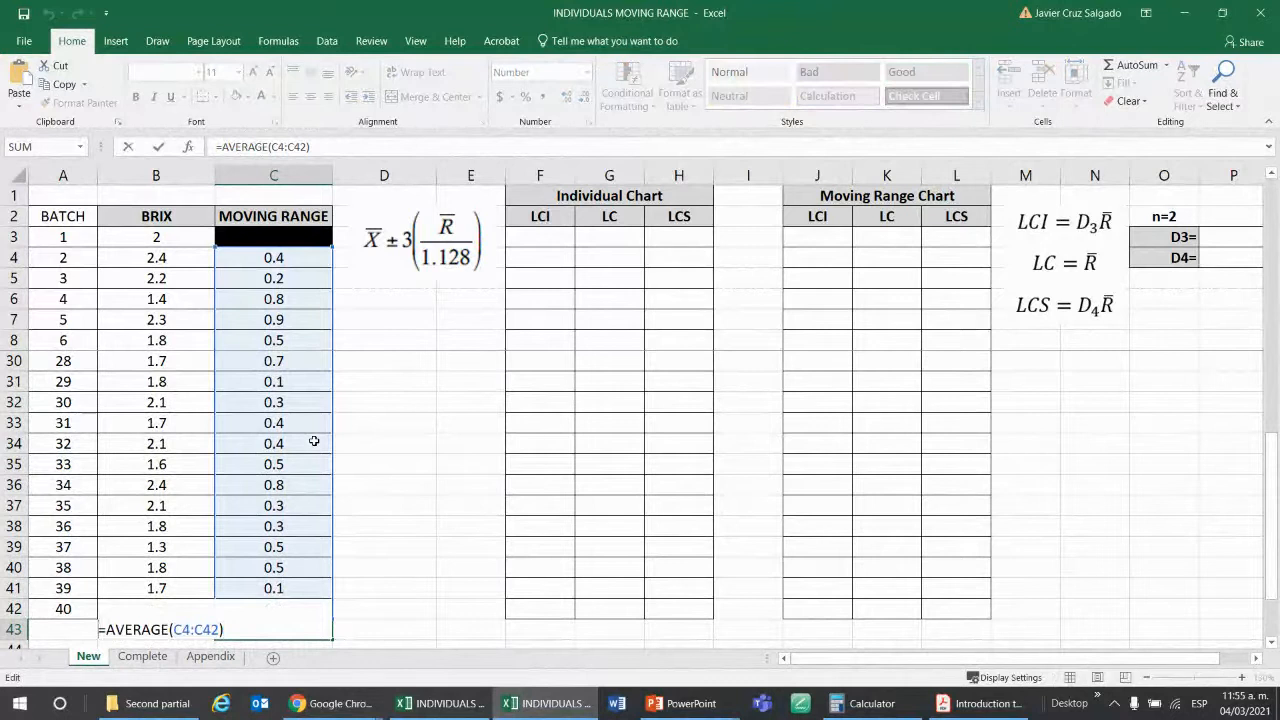
key(Escape)
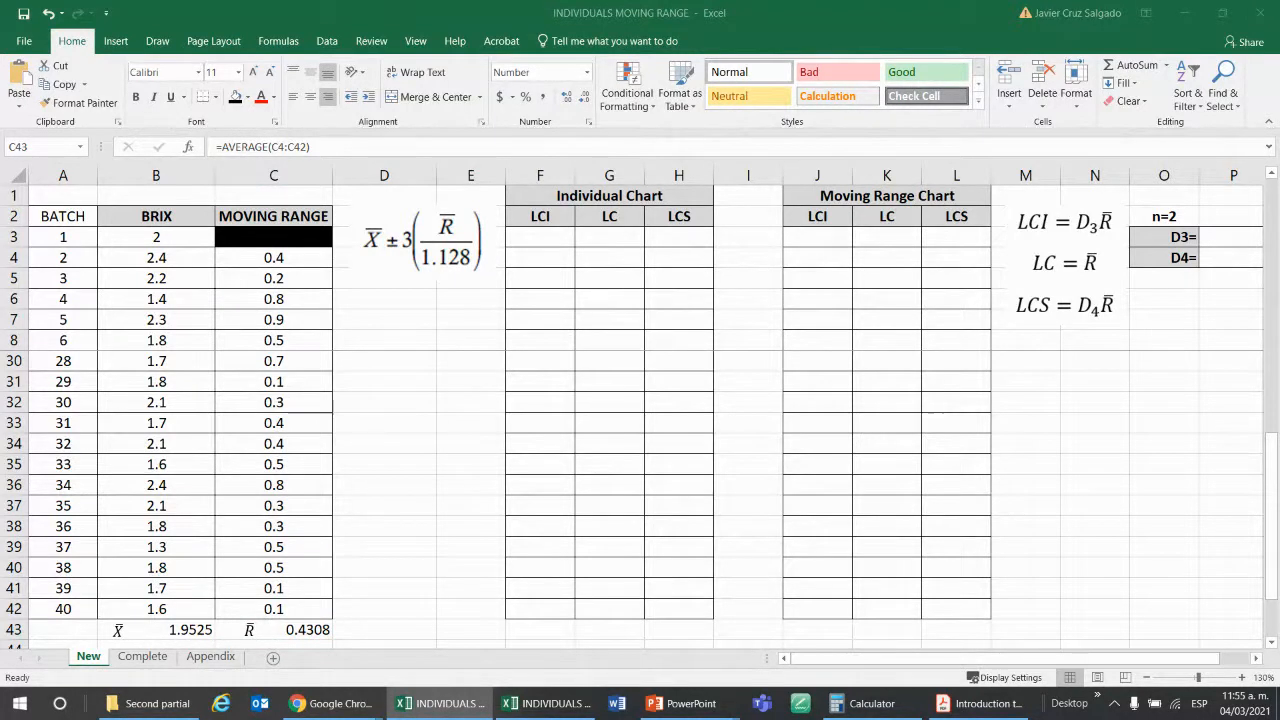
click(512, 448)
scroll(512, 448, down, 1)
scroll(512, 448, down, 1)
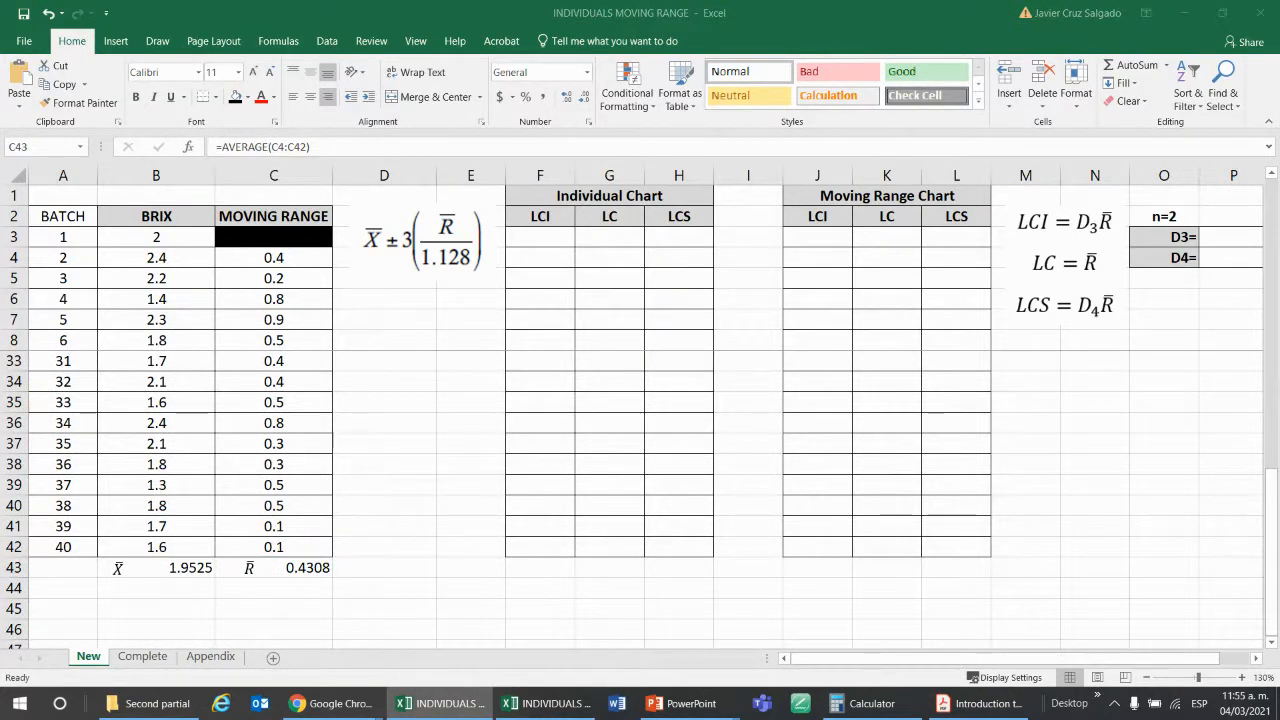
key(alt+Tab)
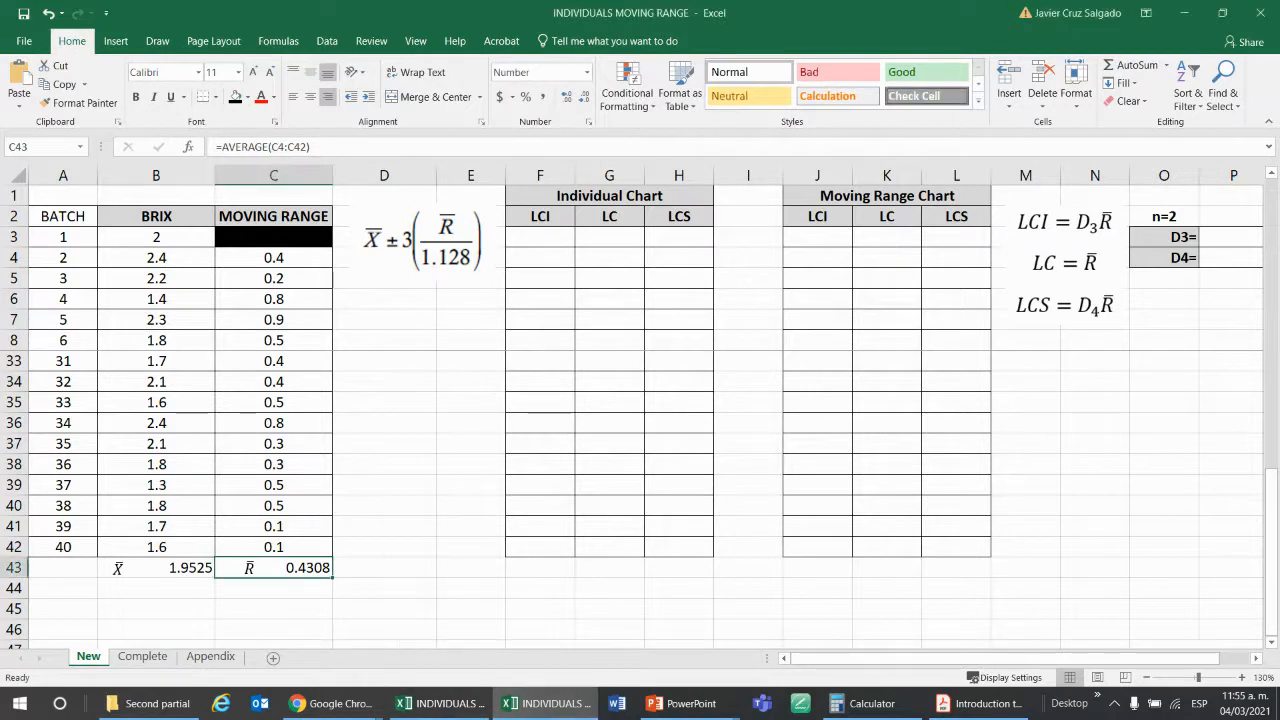
key(alt+Tab)
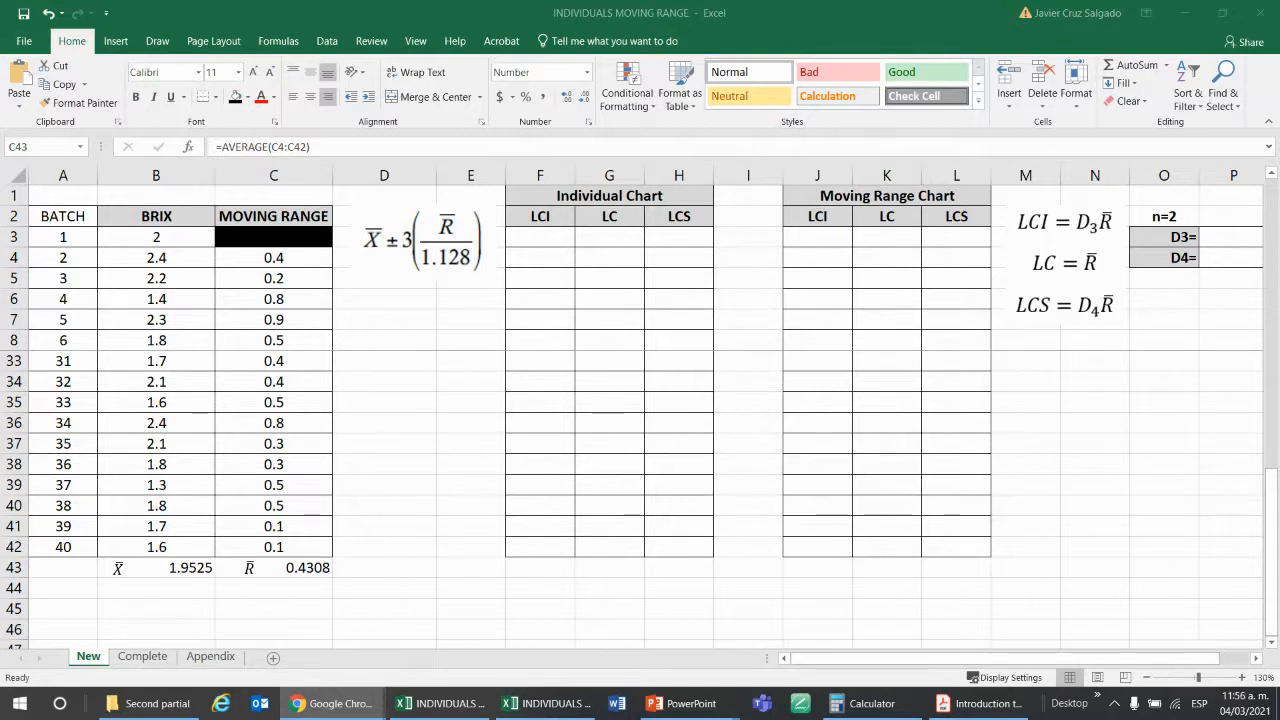
key(alt+Tab)
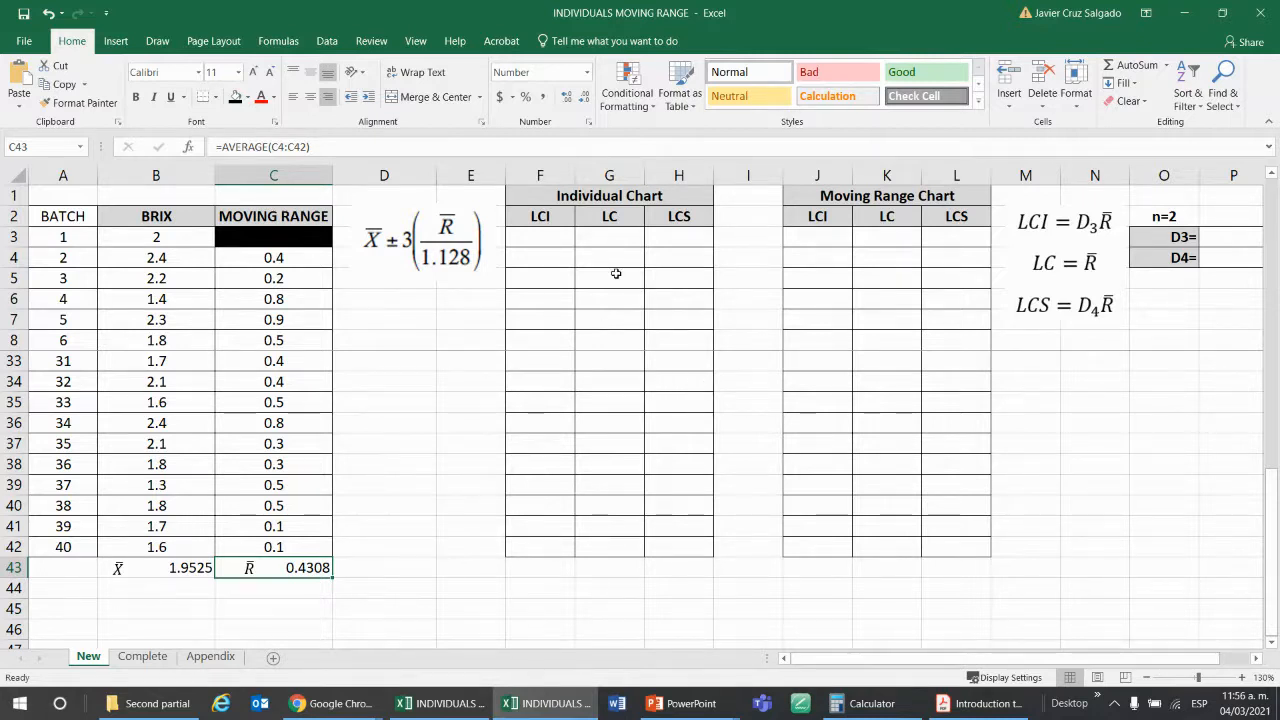
Set the Individual Chart's first LC value in G3 to X̄ with the absolute reference =$B$43.
scroll(616, 273, up, 8)
scroll(616, 273, down, 9)
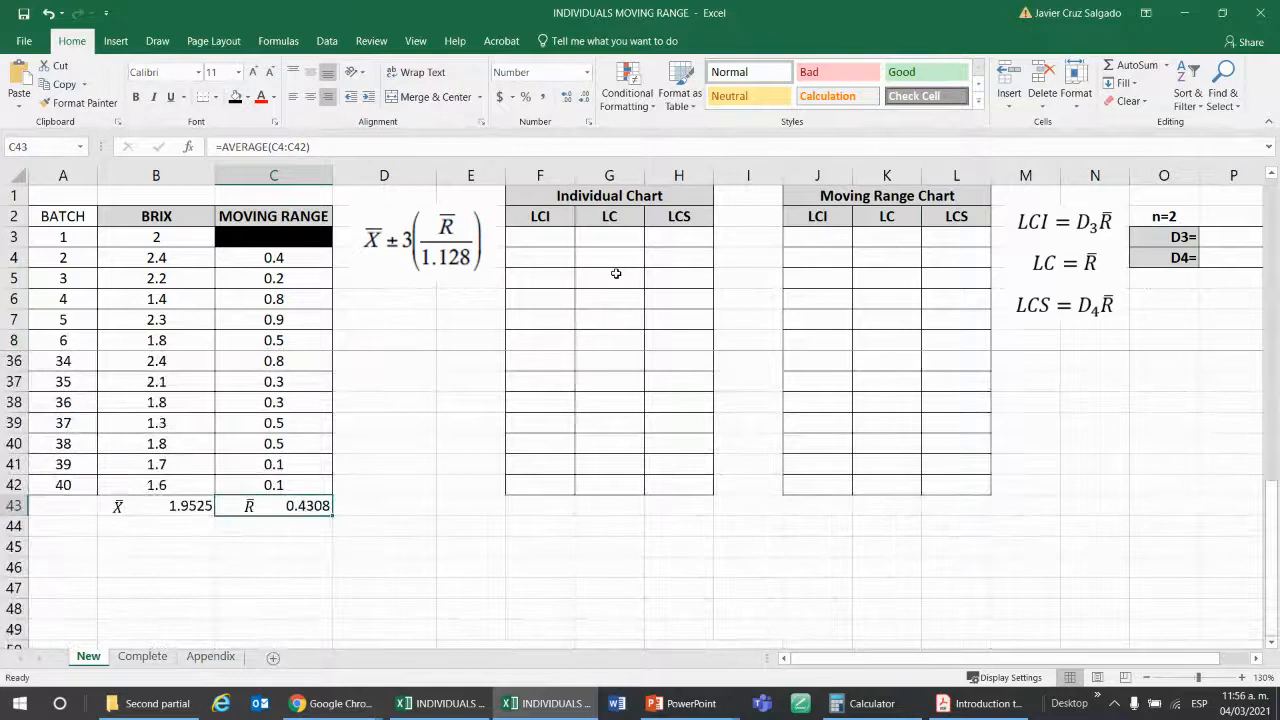
click(596, 240)
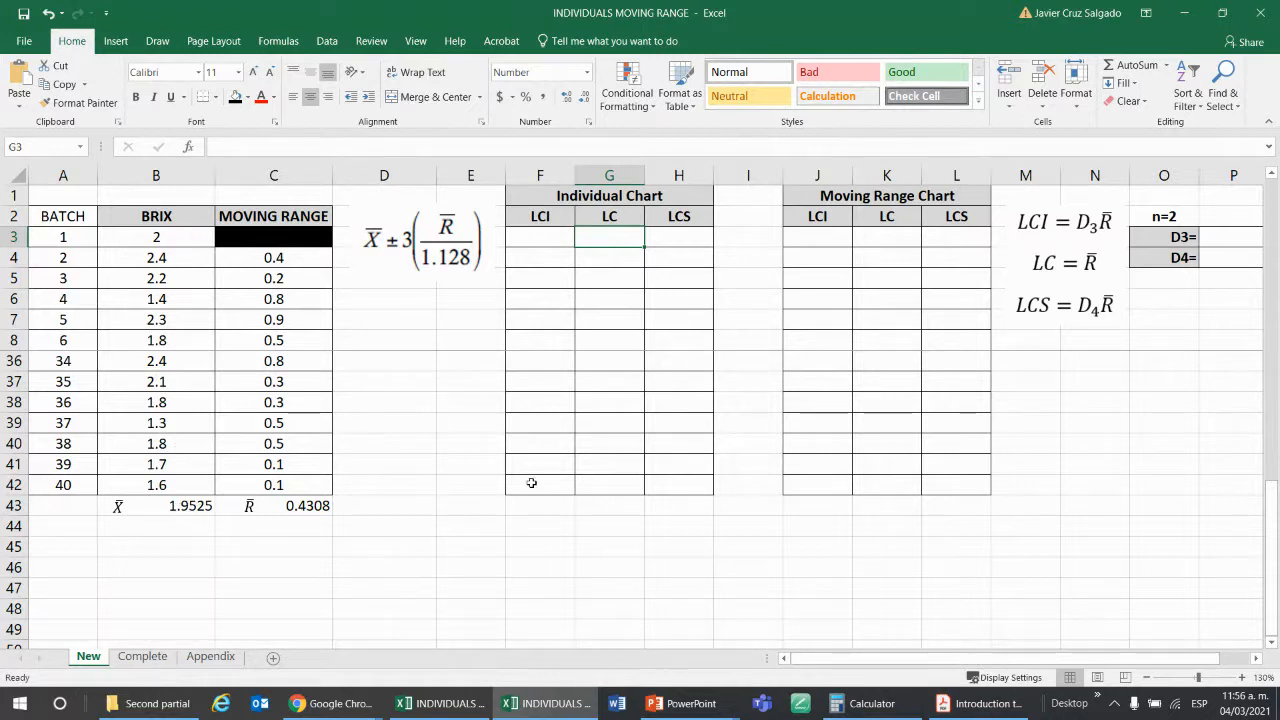
text(=)
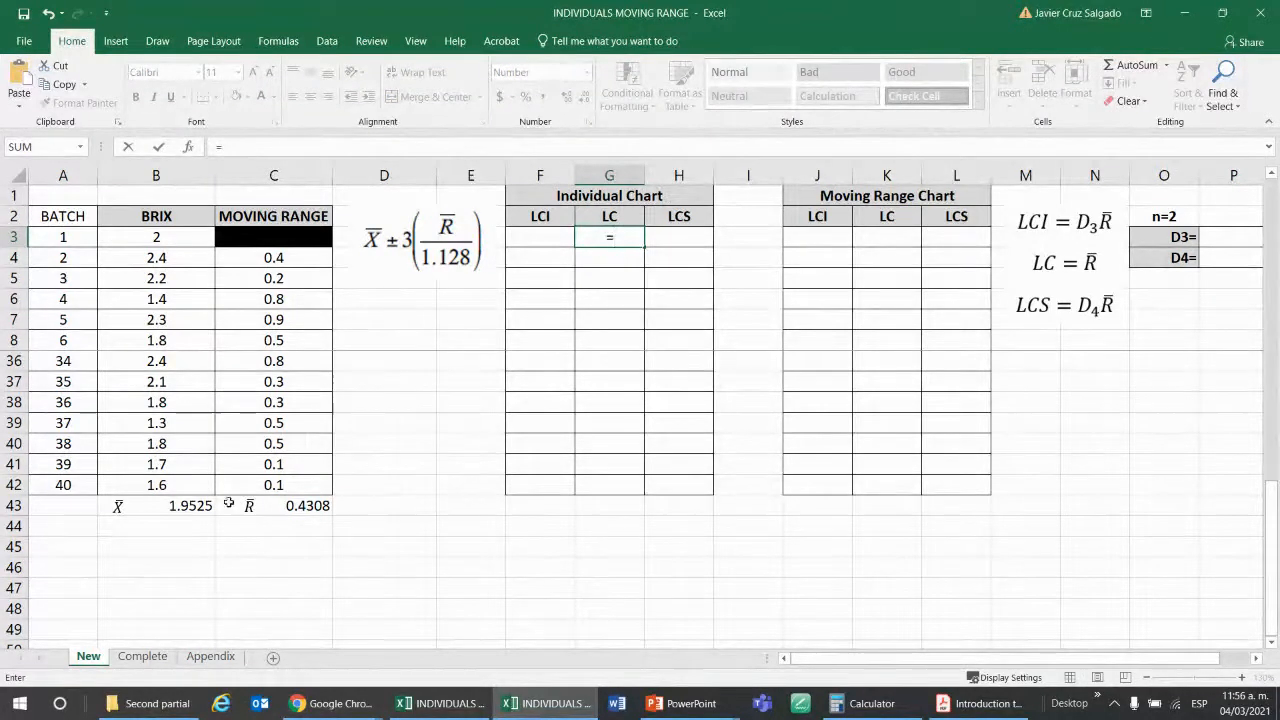
click(185, 507)
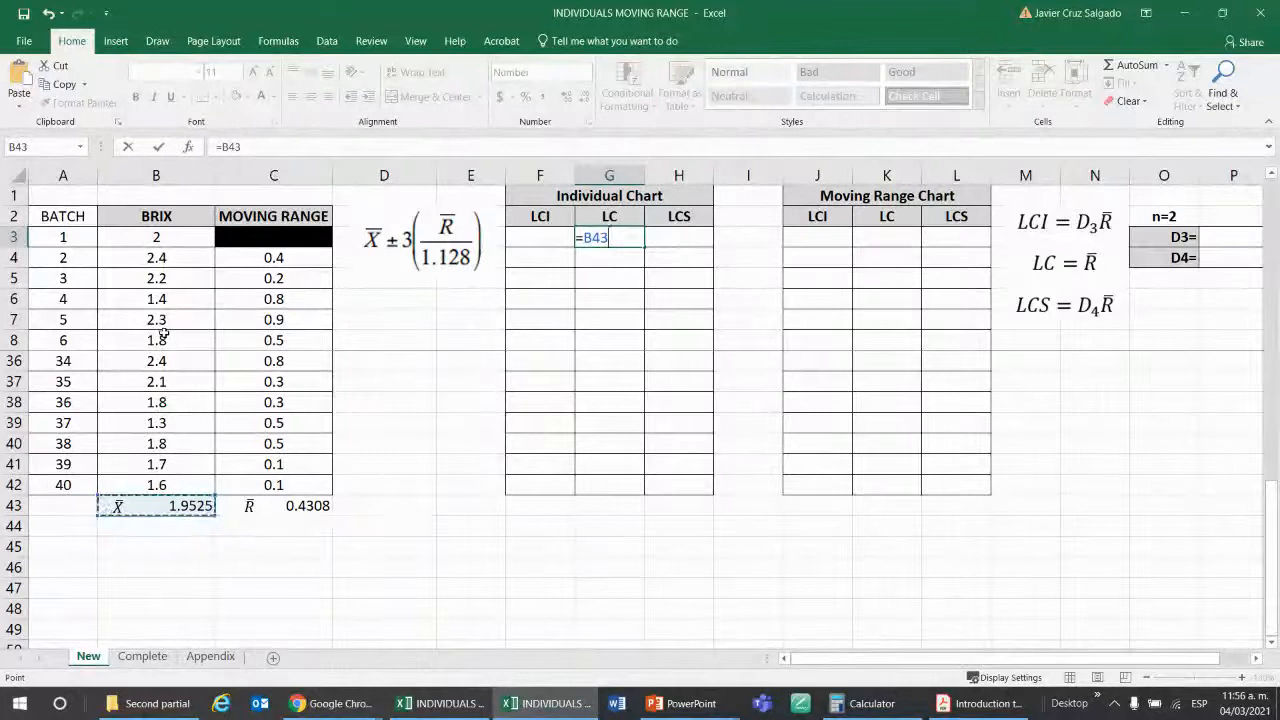
key(F4)
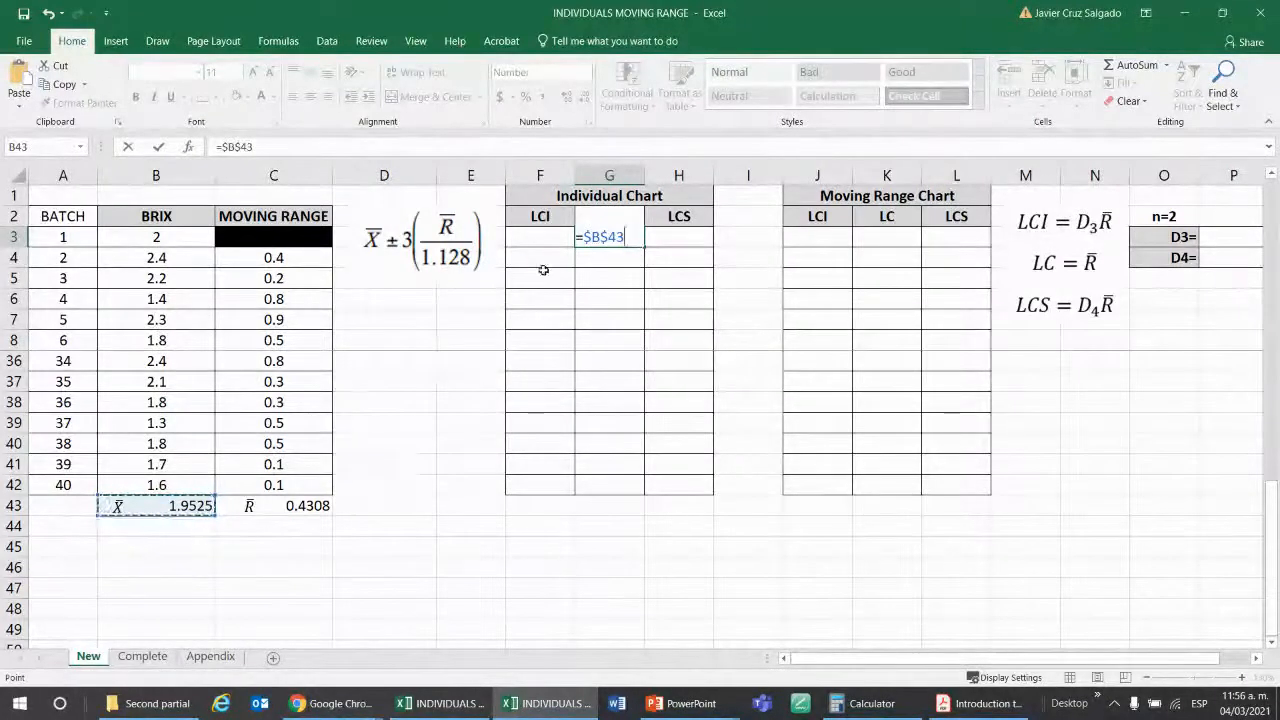
key(Return)
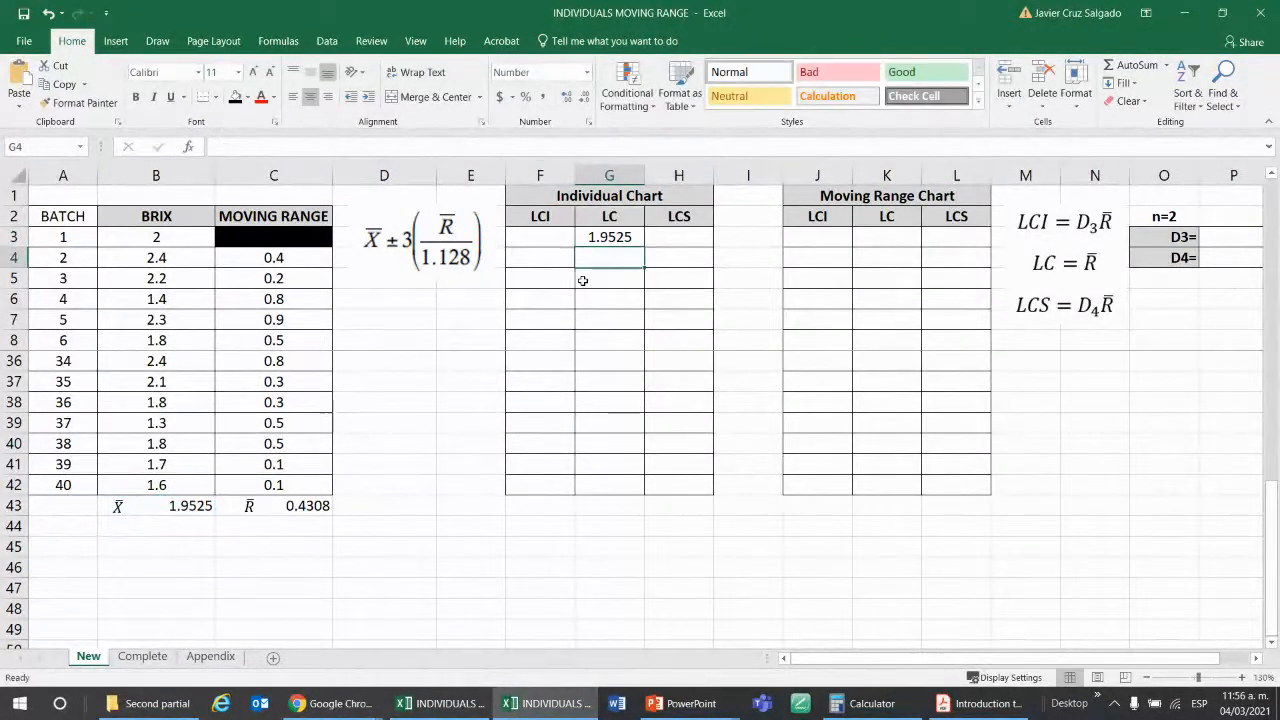
Copy the G3 center line formula down the Individual Chart's LC column through batch 40 in G42 and check the filled rows.
click(633, 237)
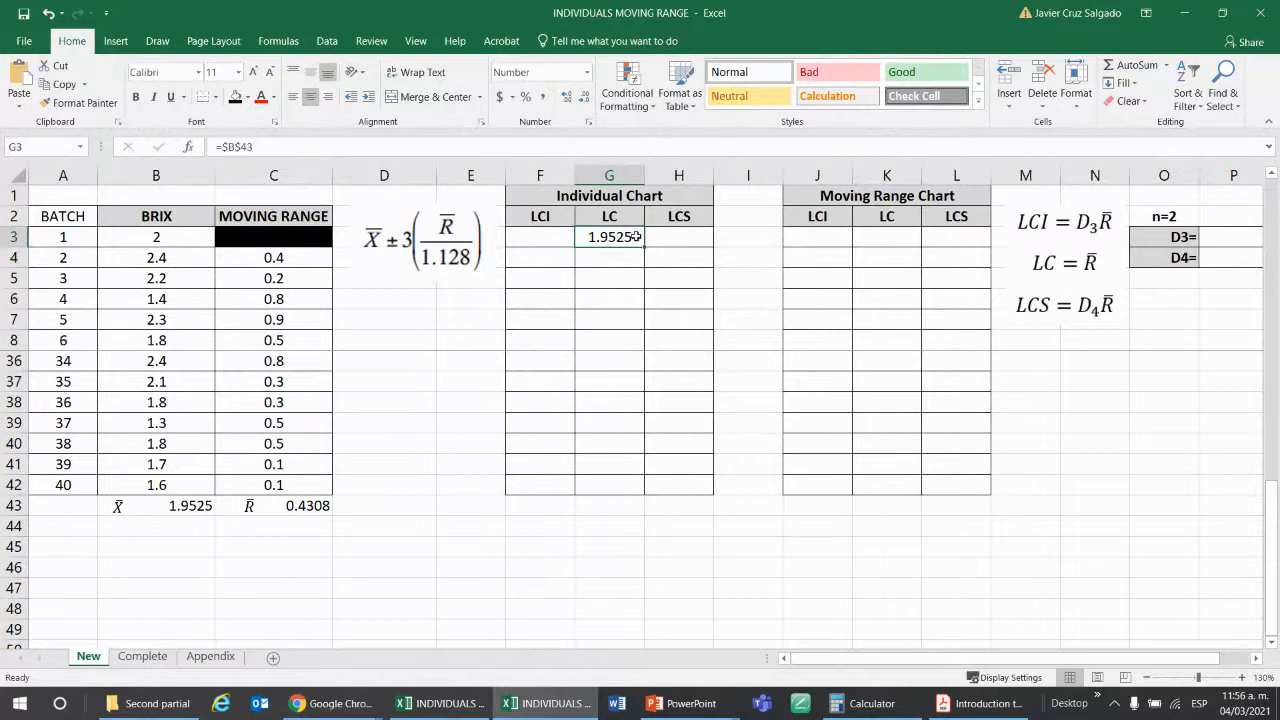
drag(647, 244, 648, 490)
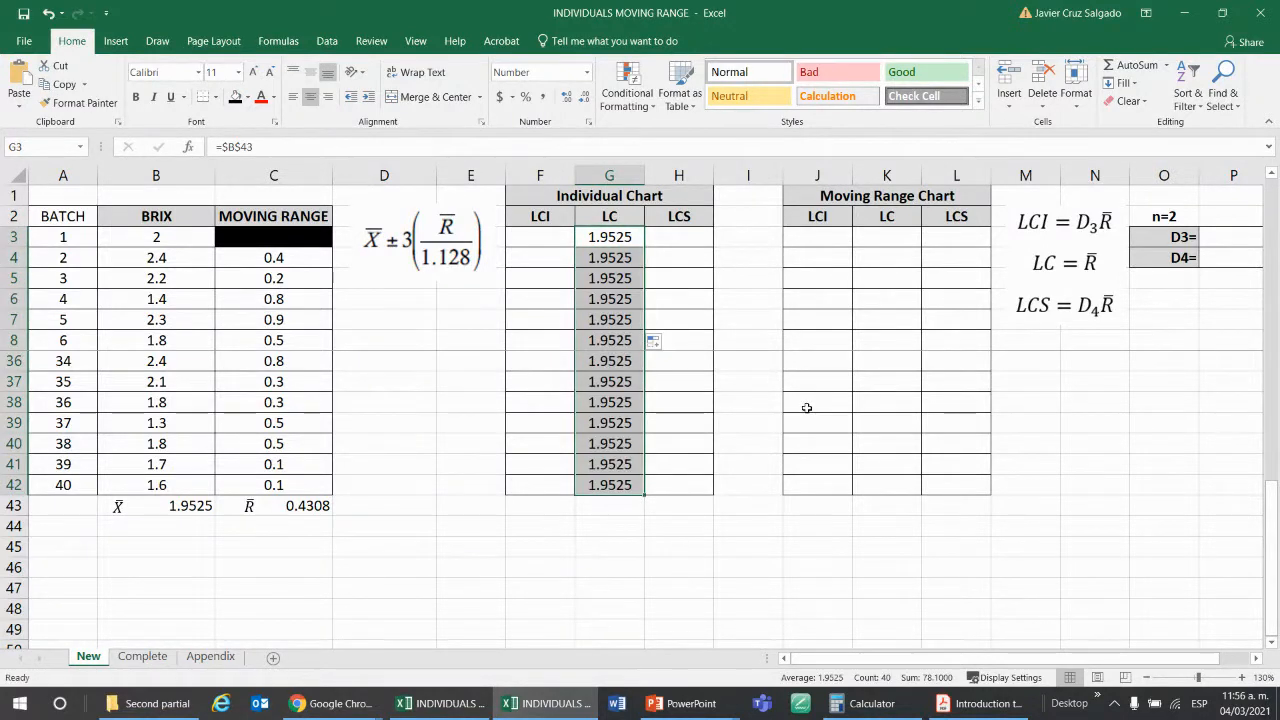
scroll(690, 410, up, 9)
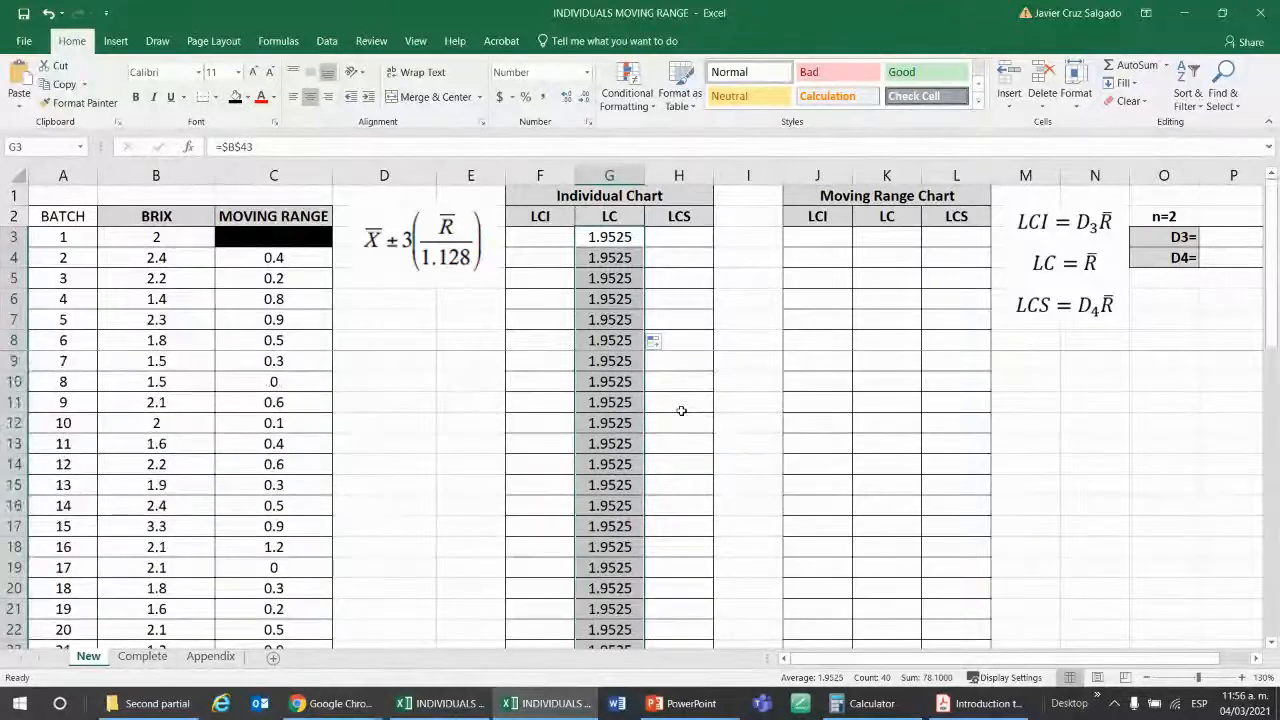
scroll(649, 340, down, 7)
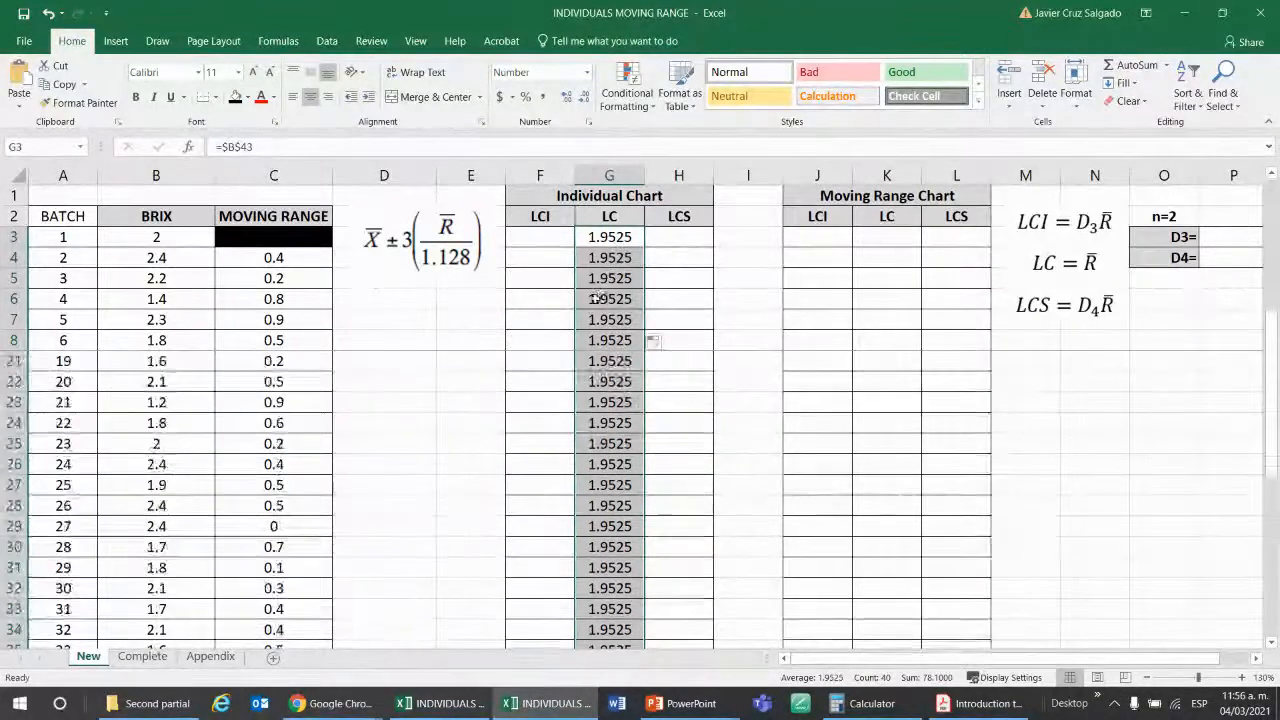
scroll(600, 350, down, 4)
scroll(603, 390, up, 2)
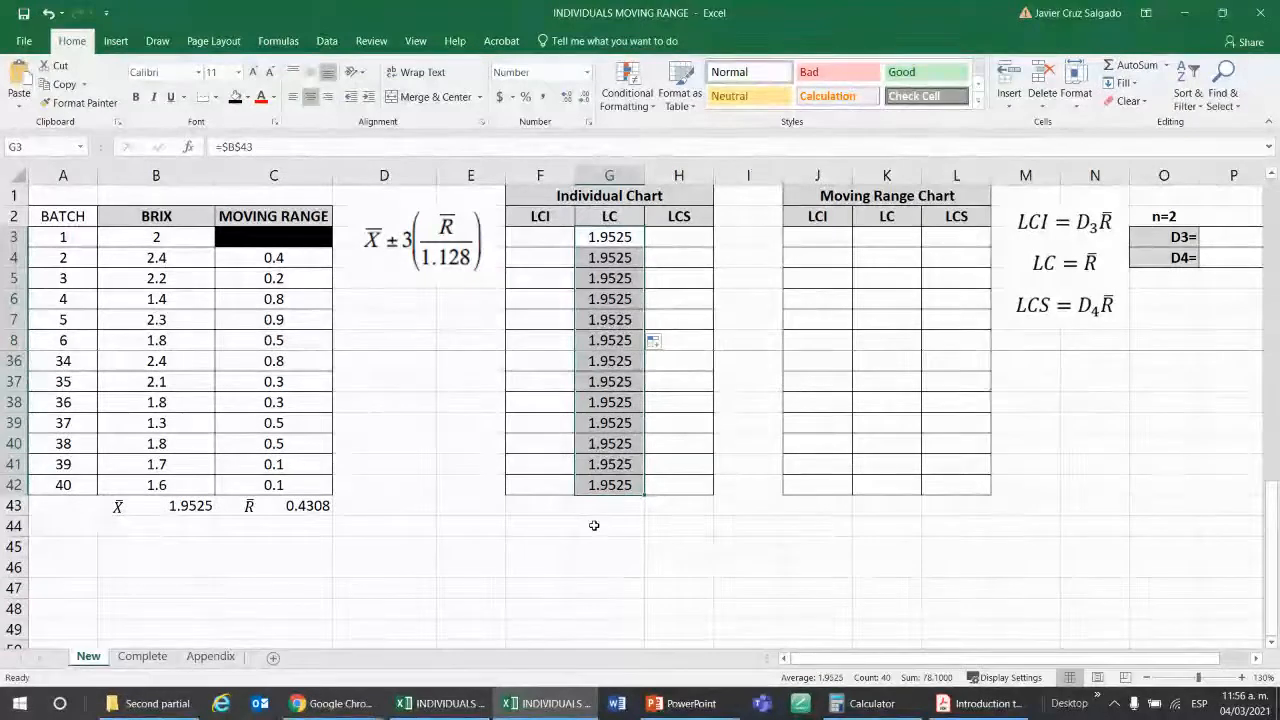
Calculate the Individual Chart's upper limit in H3 with the formula =$B$43+3*($C$43/1.128).
click(666, 239)
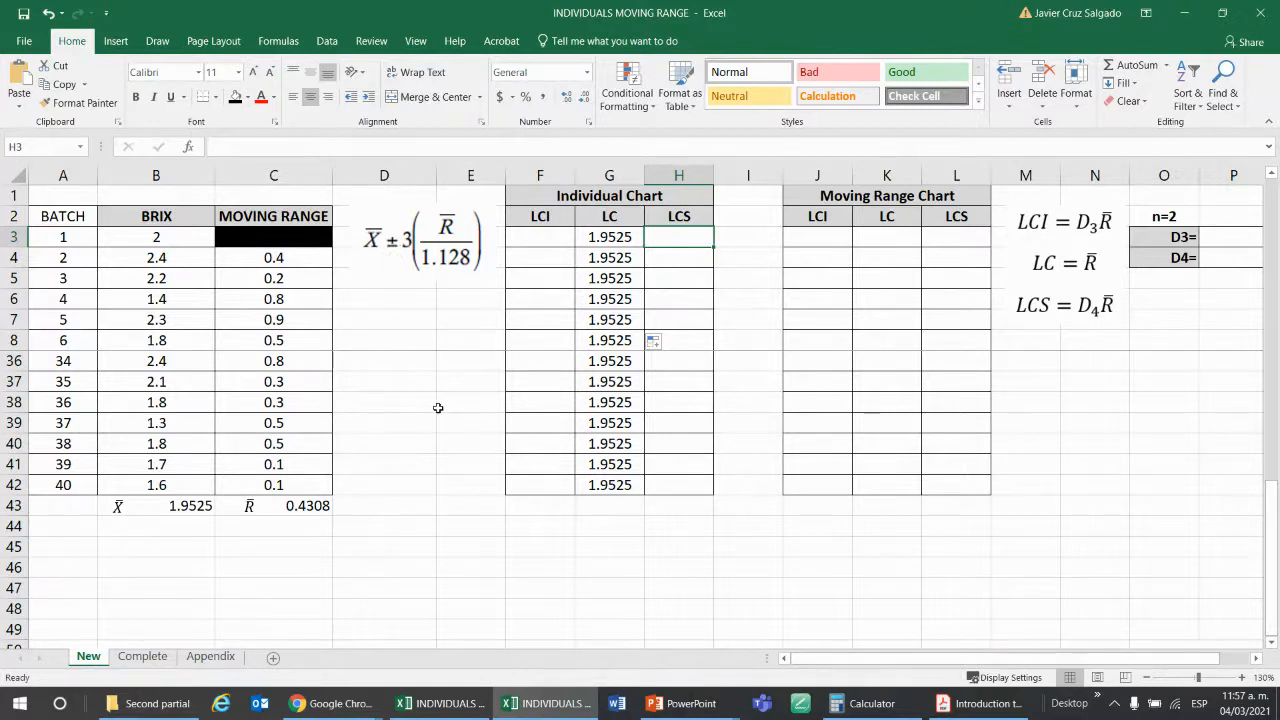
text(=)
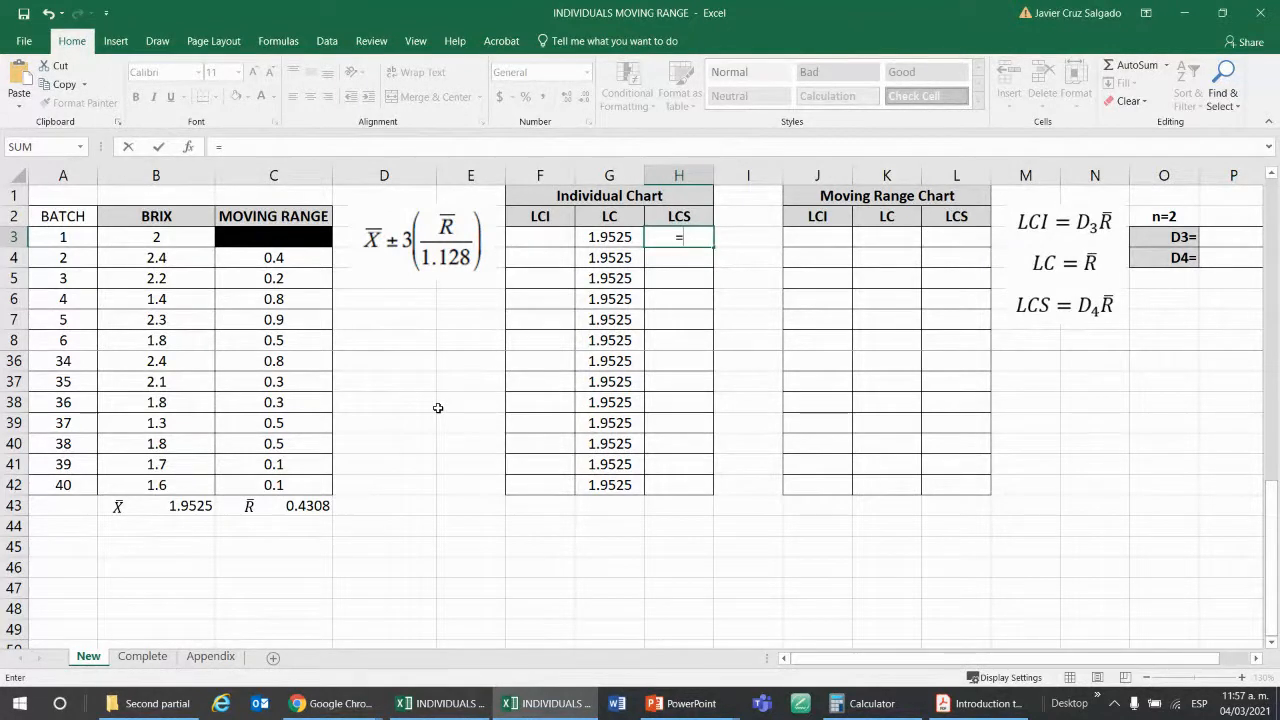
click(188, 508)
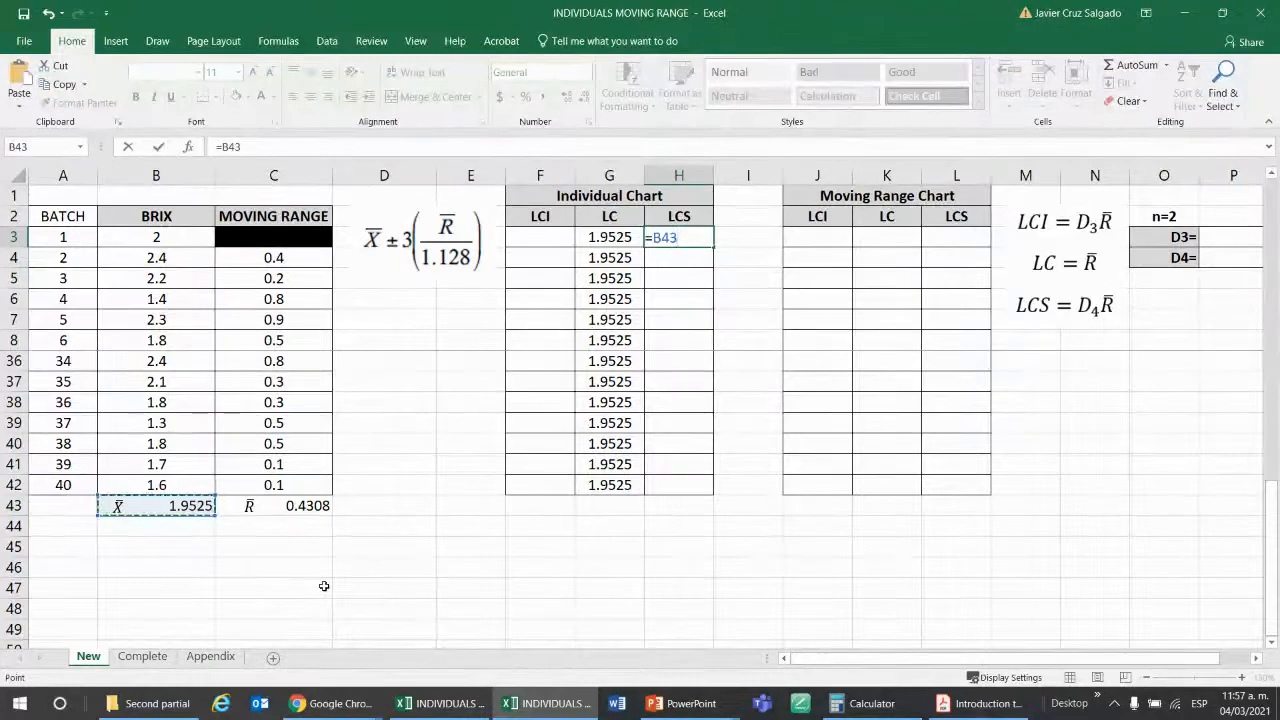
key(F4)
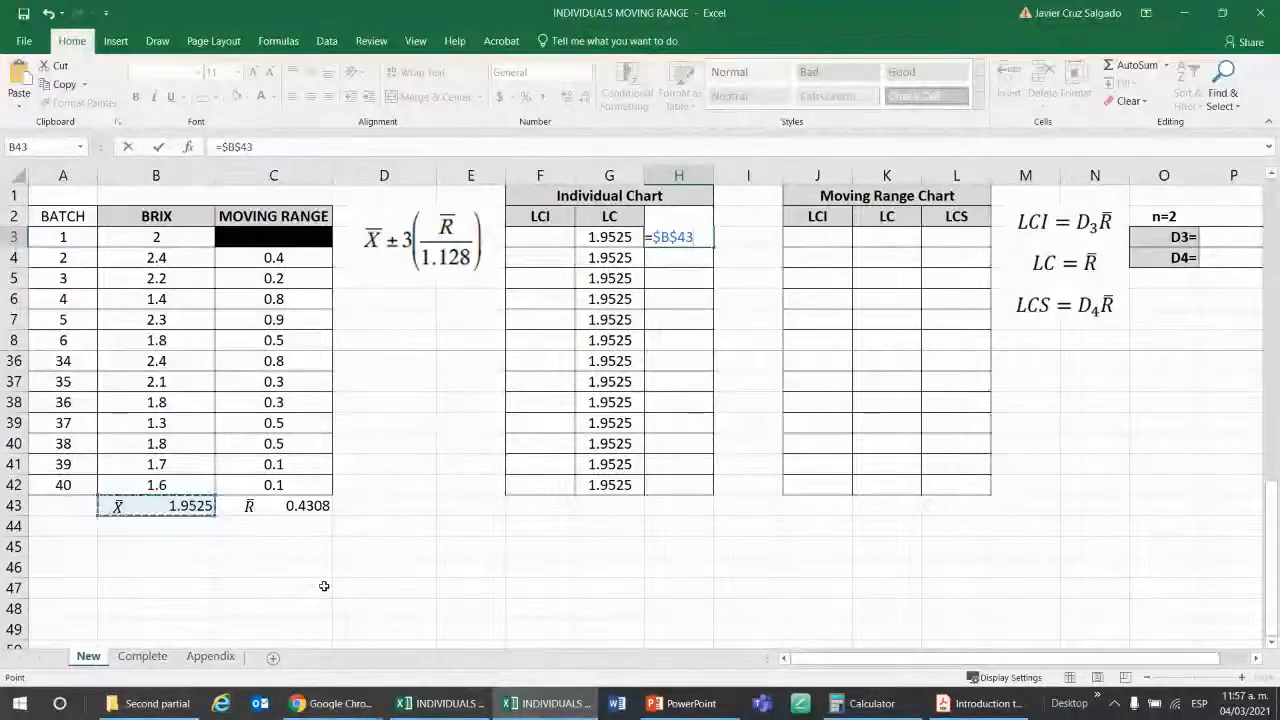
text(+)
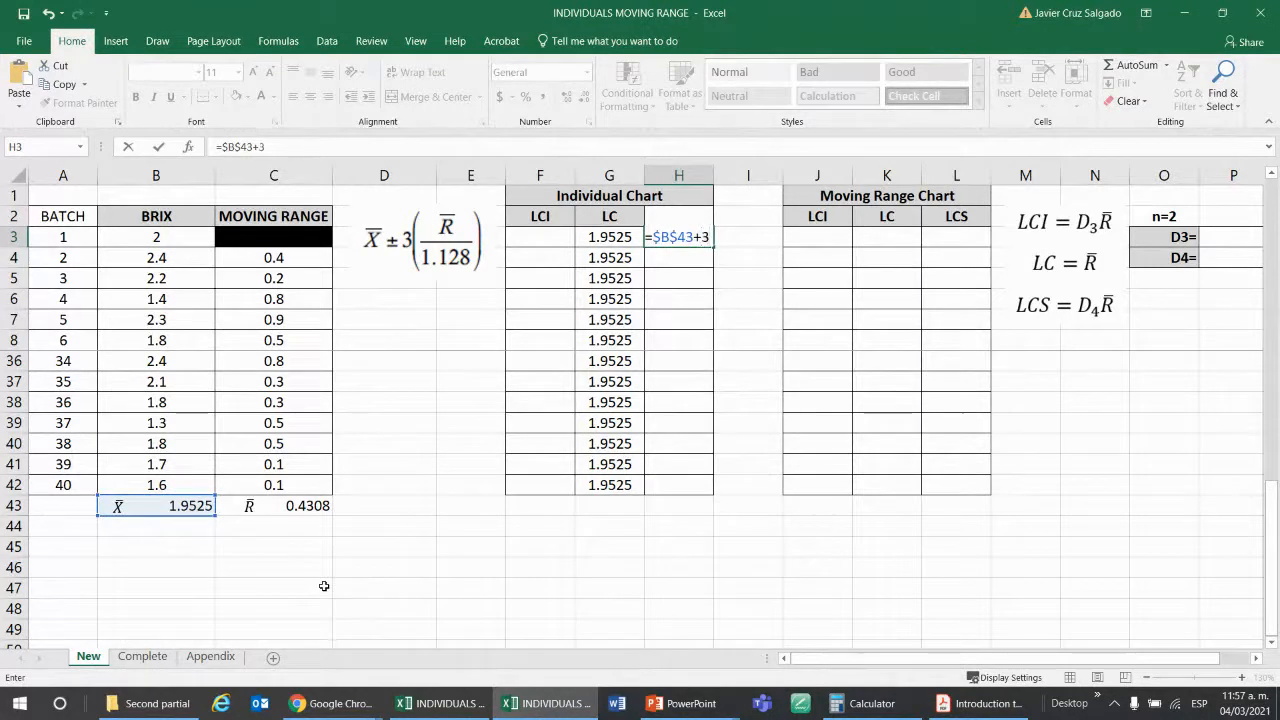
text(3*()
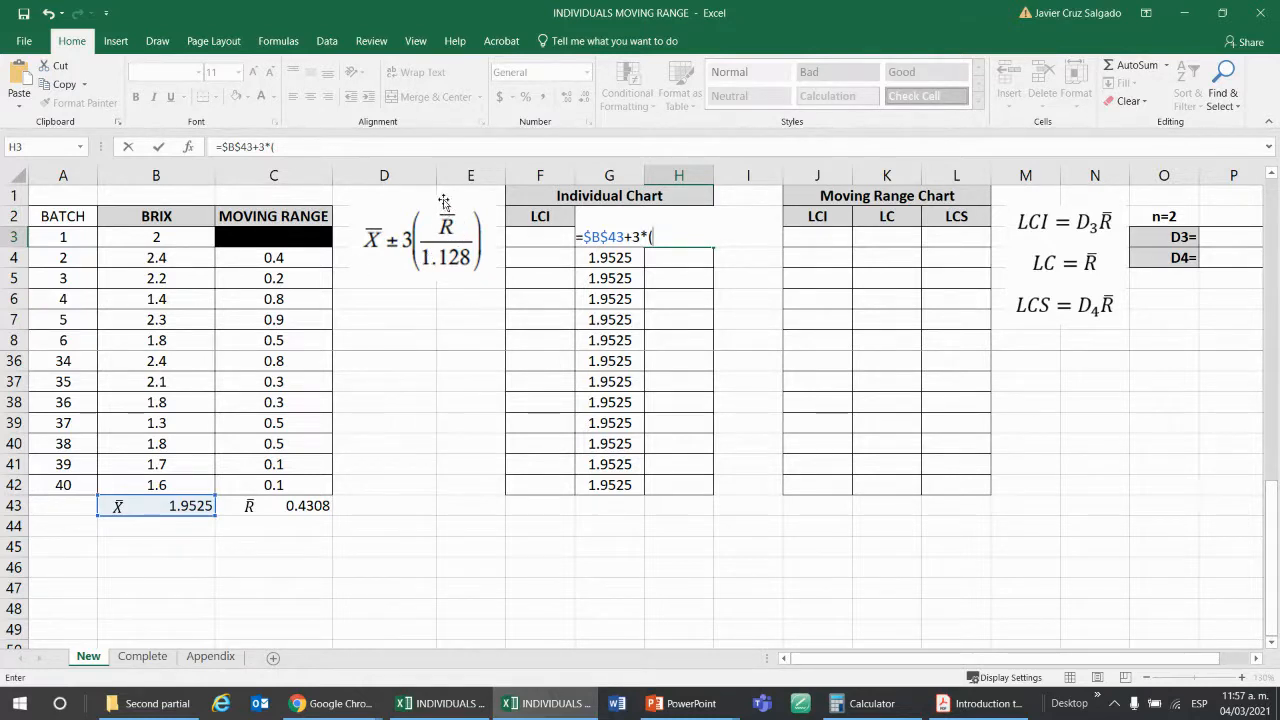
click(297, 508)
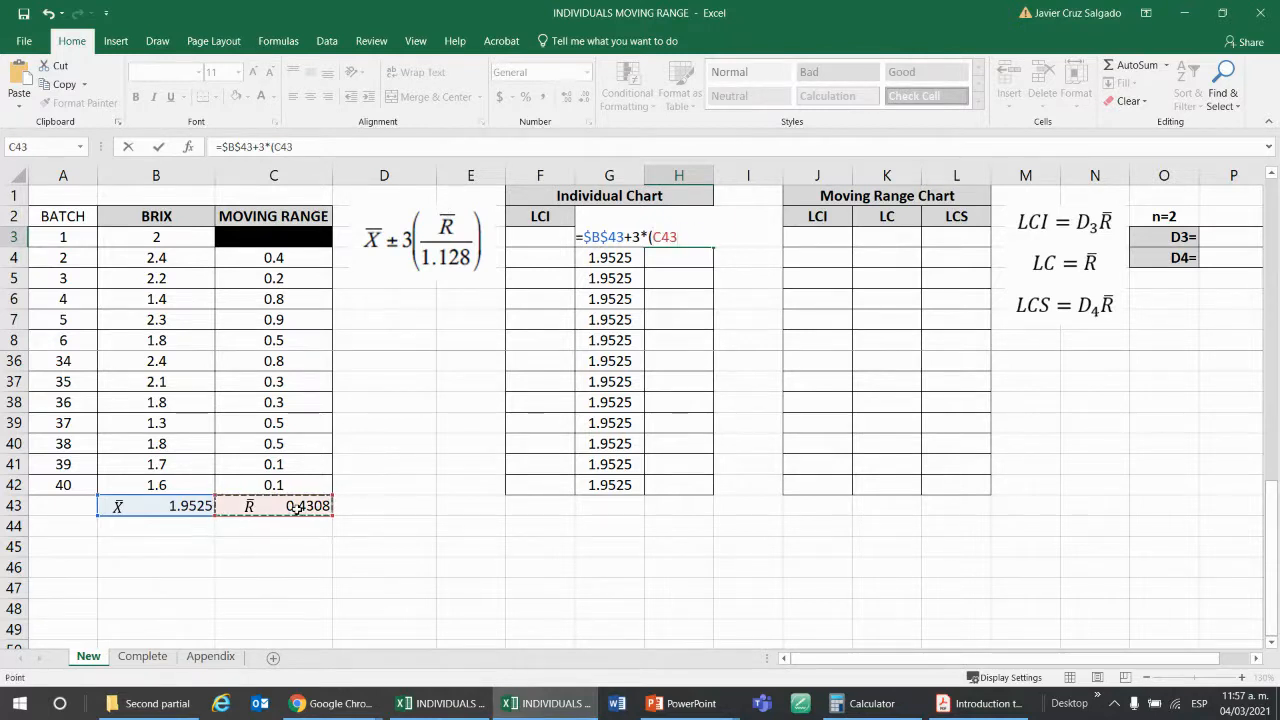
key(F4)
text(/)
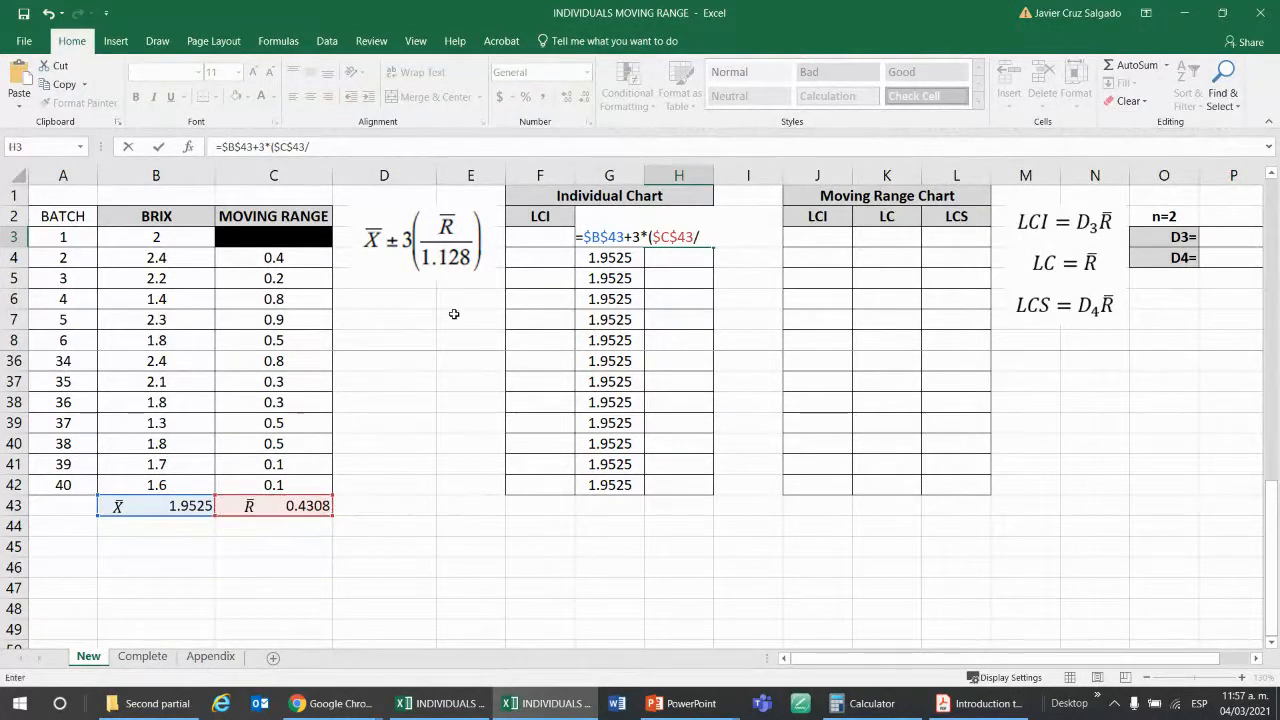
text(1.128)
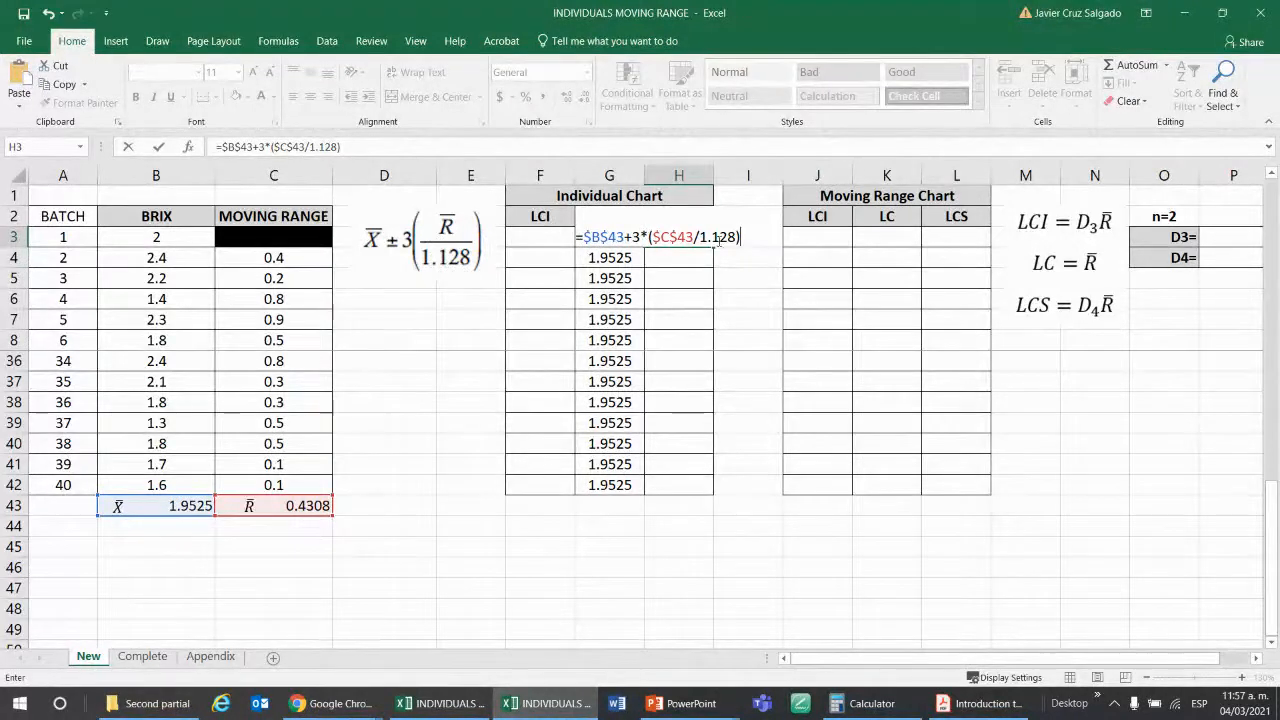
key(Return)
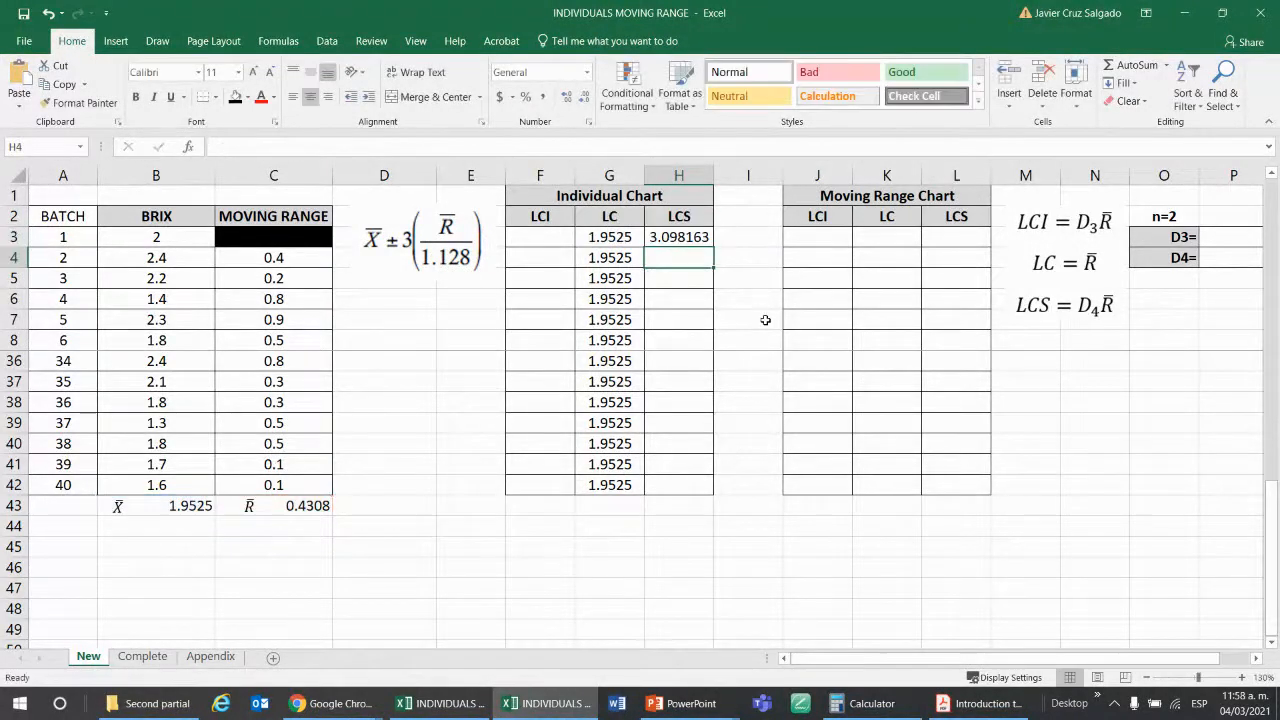
Copy the H3 upper limit formula down the Individual Chart's LCS column through batch 40 in H42.
click(709, 242)
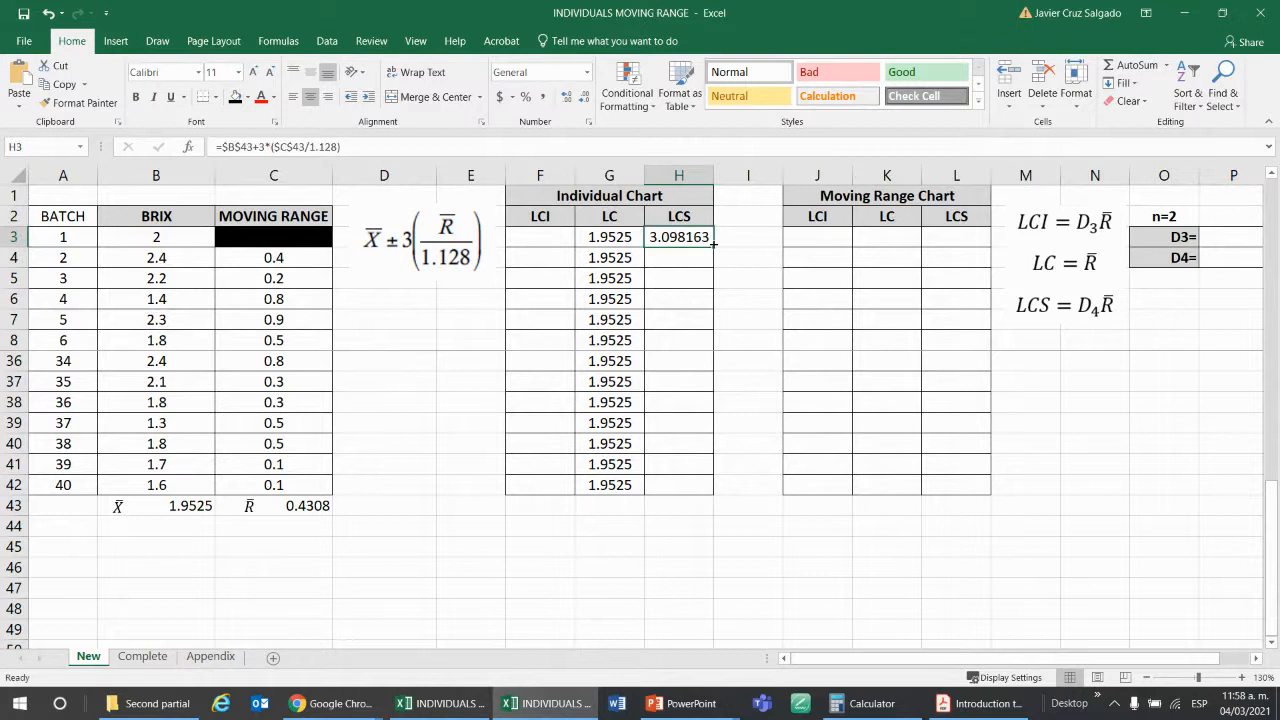
double_click(714, 246)
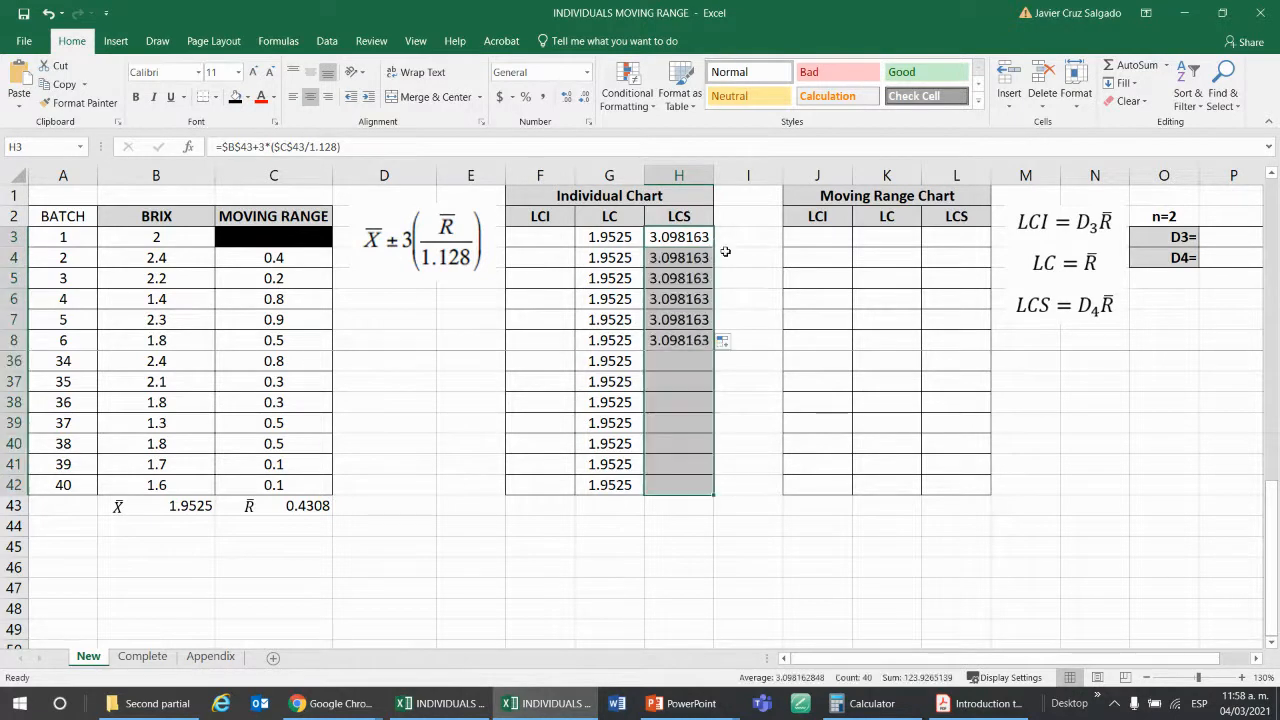
click(736, 277)
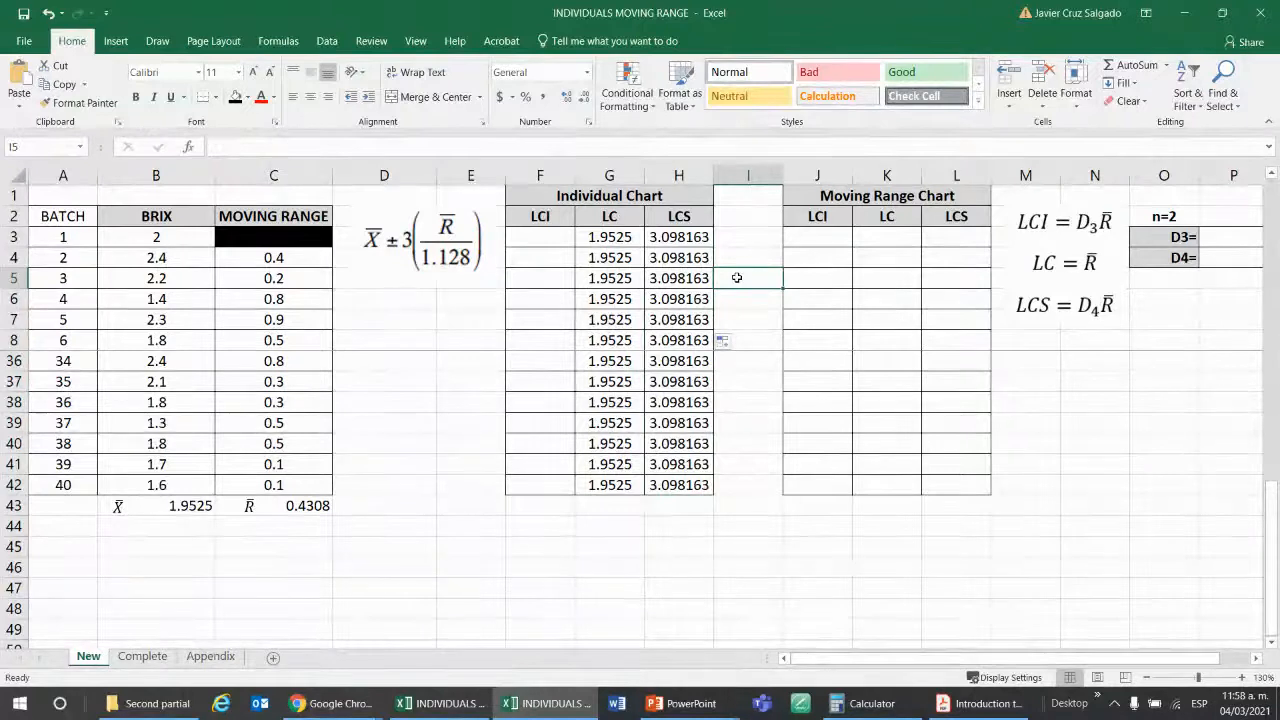
click(545, 231)
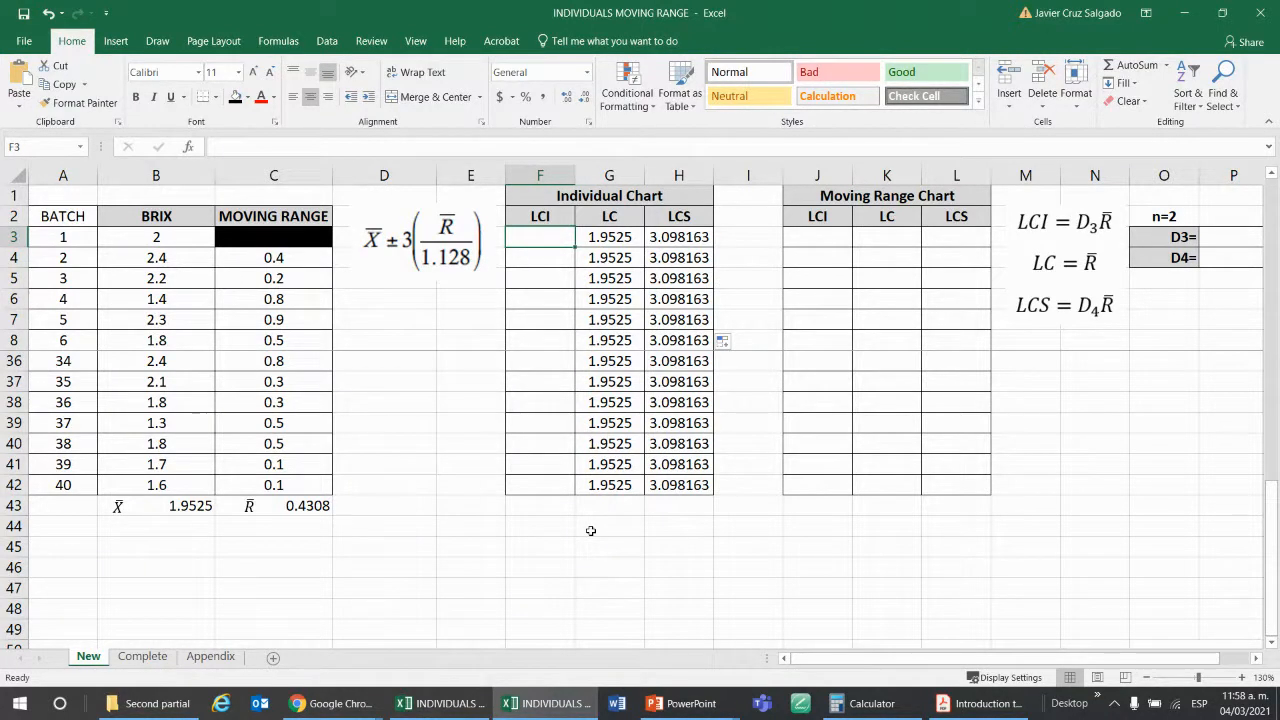
text(=)
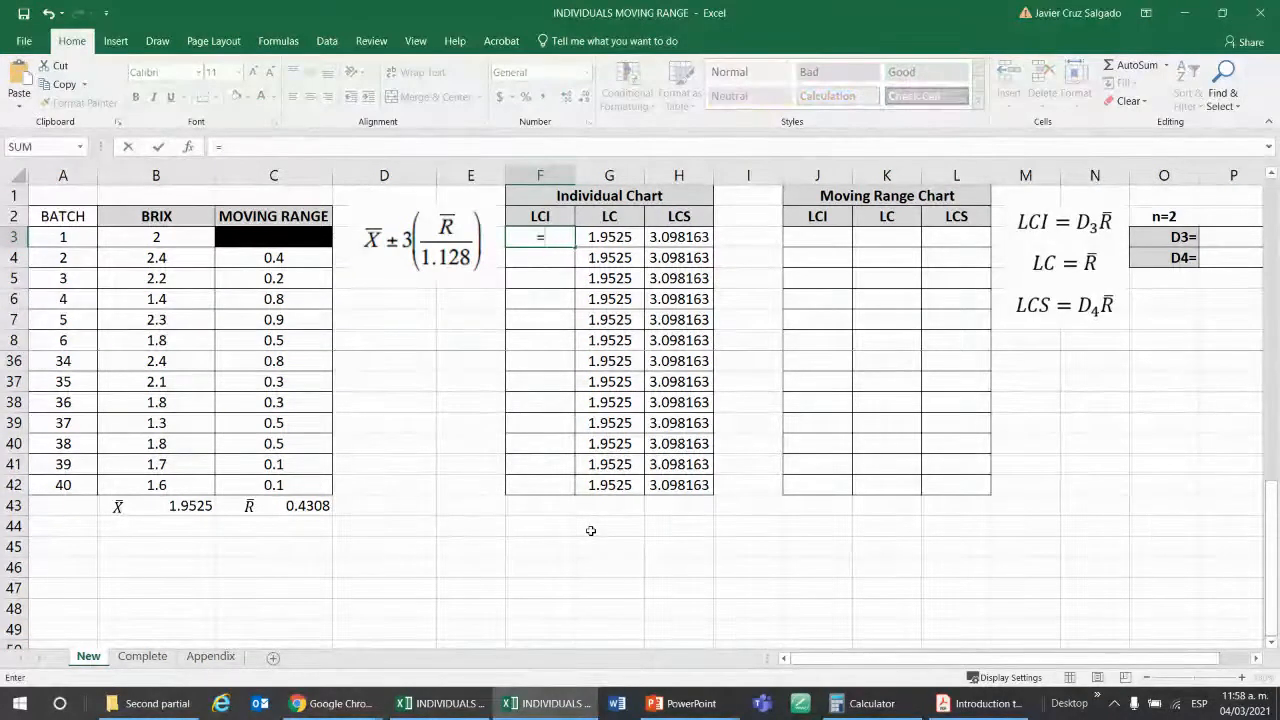
key(Escape)
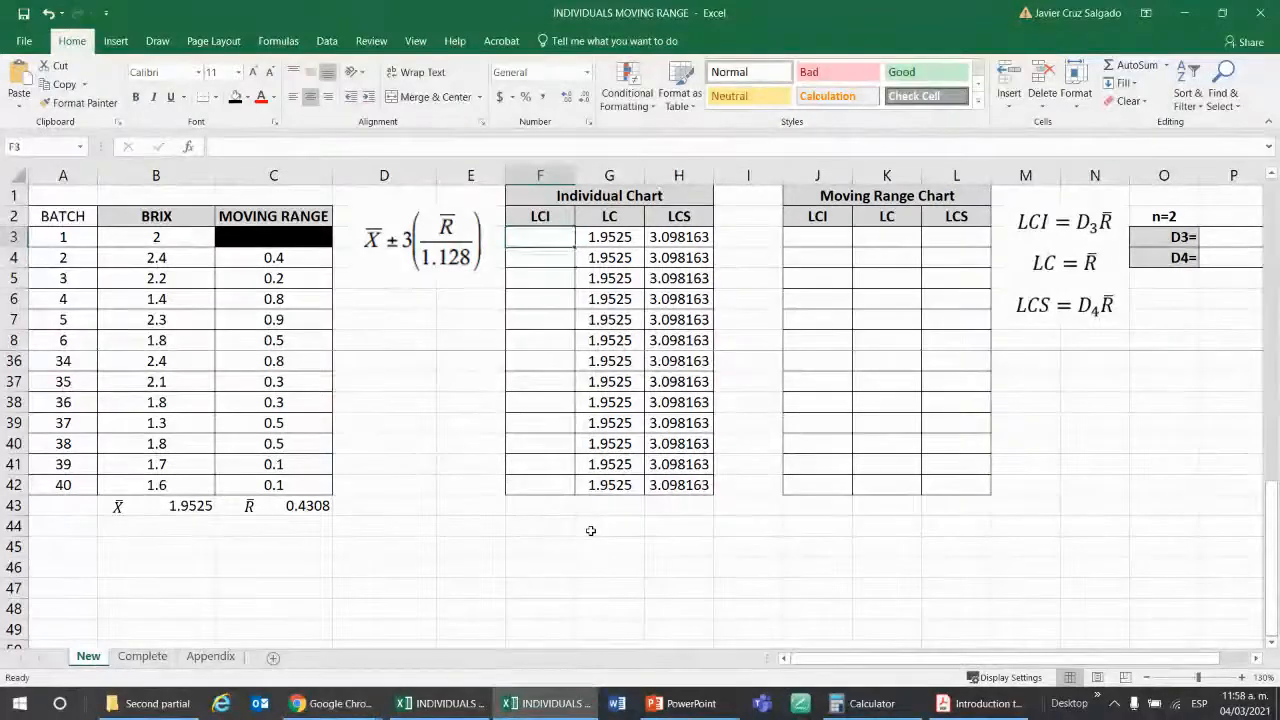
Copy the upper limit formula from H3 into F3, the first LCI cell of the Individual Chart.
key(Right)
key(Right)
key(ctrl+c)
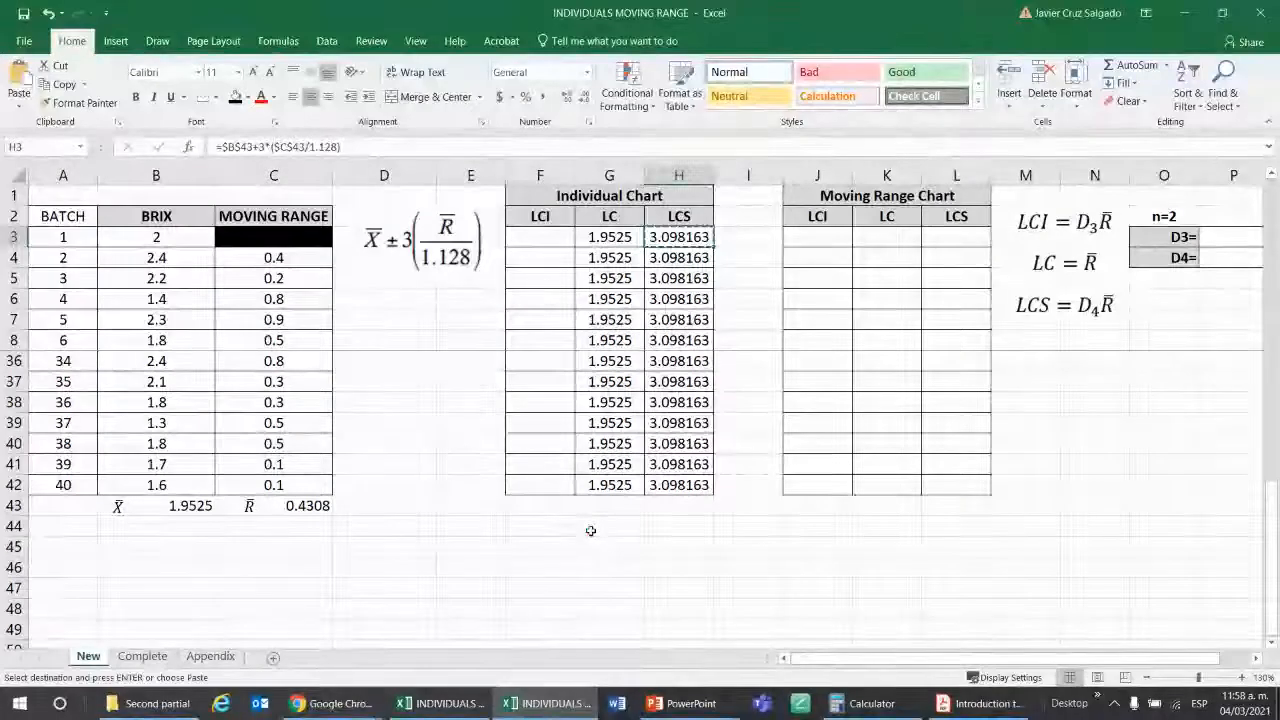
key(Left)
key(Left)
key(ctrl+v)
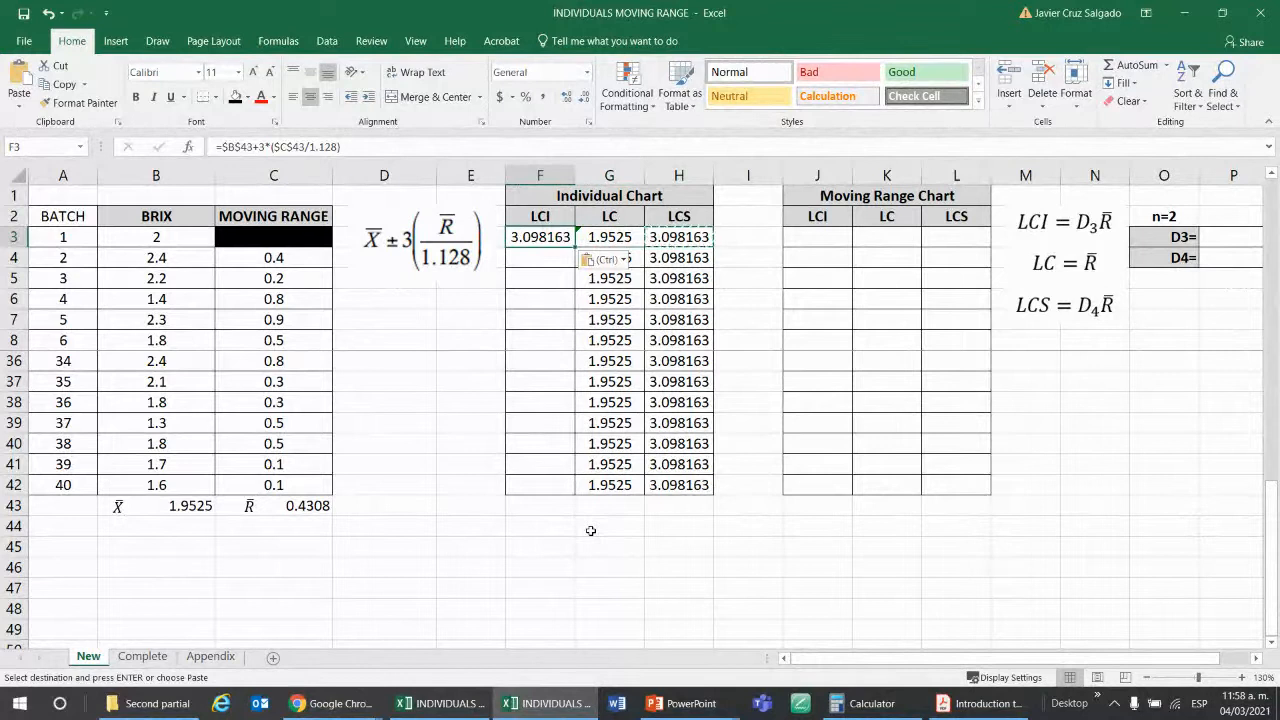
Change the plus sign to a minus in F3's copied formula, making it =$B$43-3*($C$43/1.128).
key(F2)
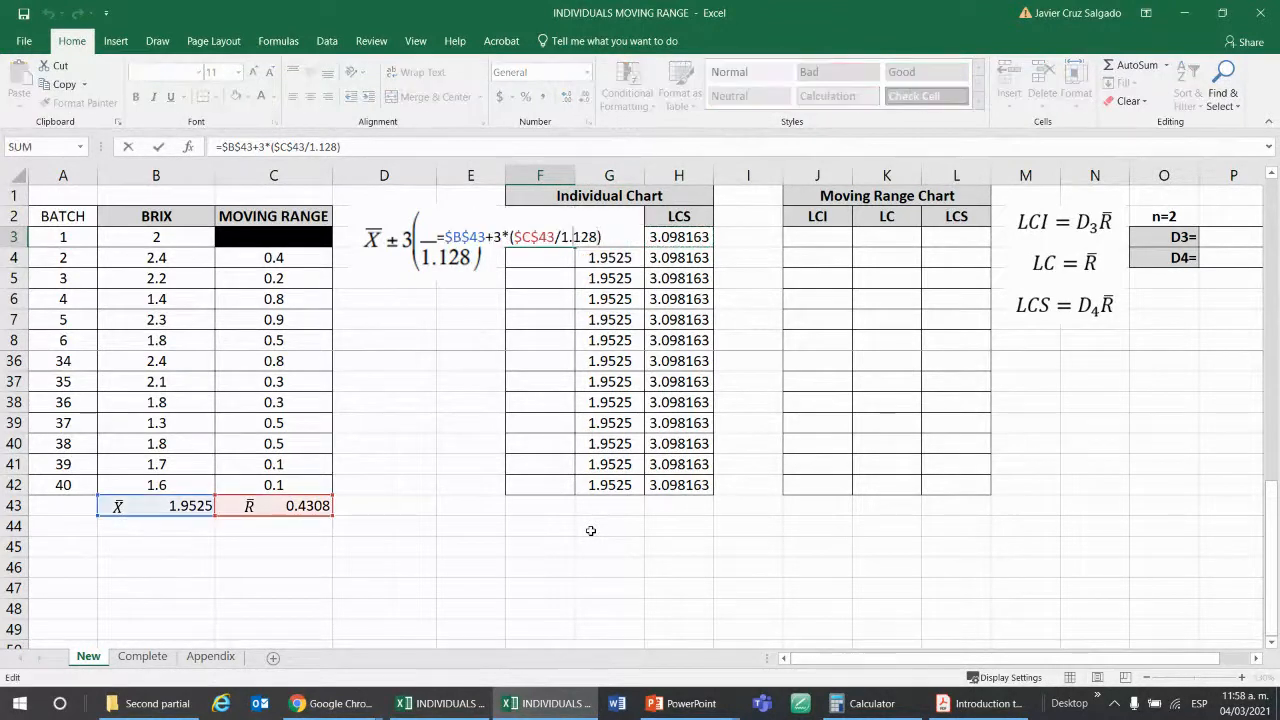
key(Left)
key(BackSpace)
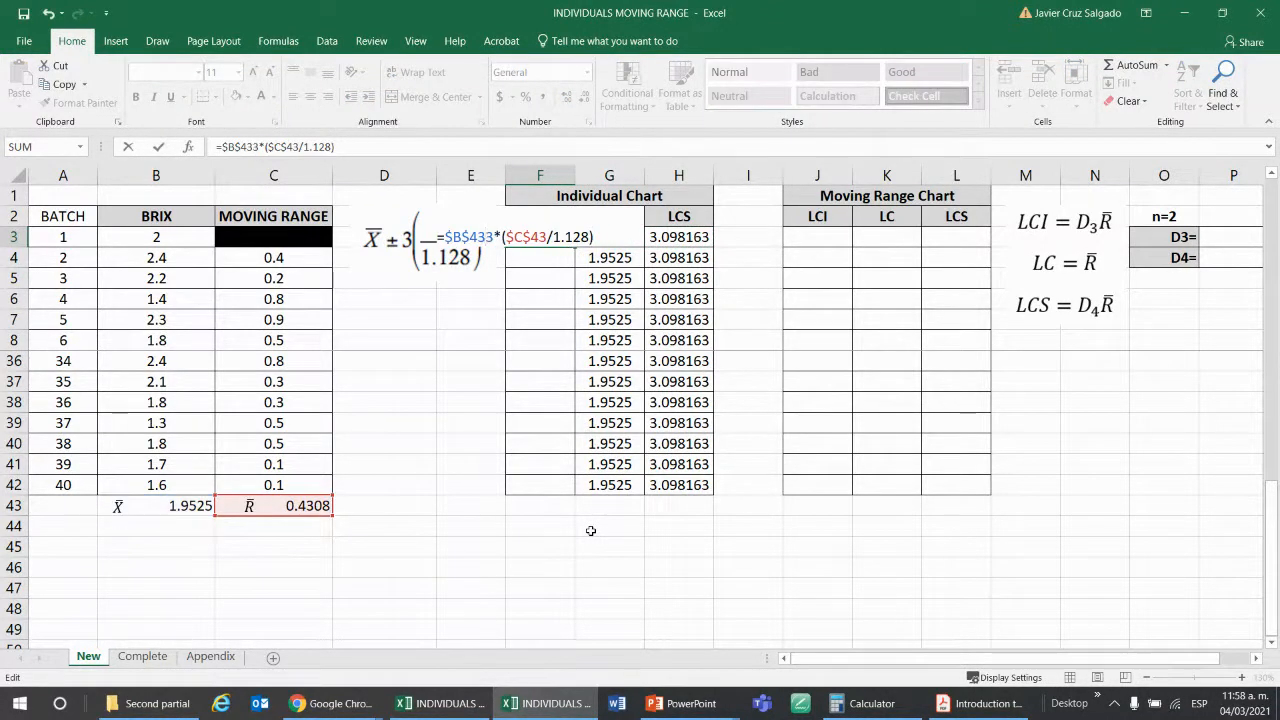
text(-)
key(ctrl+Return)
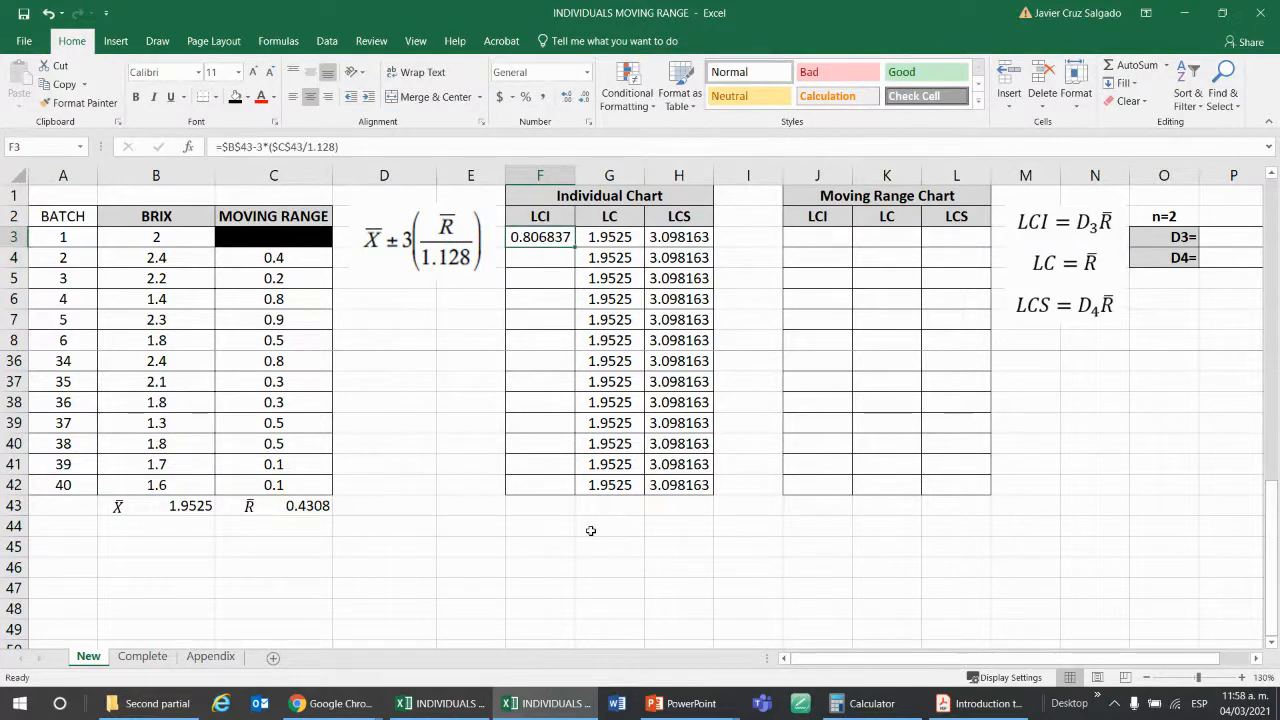
key(F2)
key(Escape)
Enter the Individual Chart's lower limit formula =$B$43-3*($C$43/1.128) from scratch in F3.
text(=)
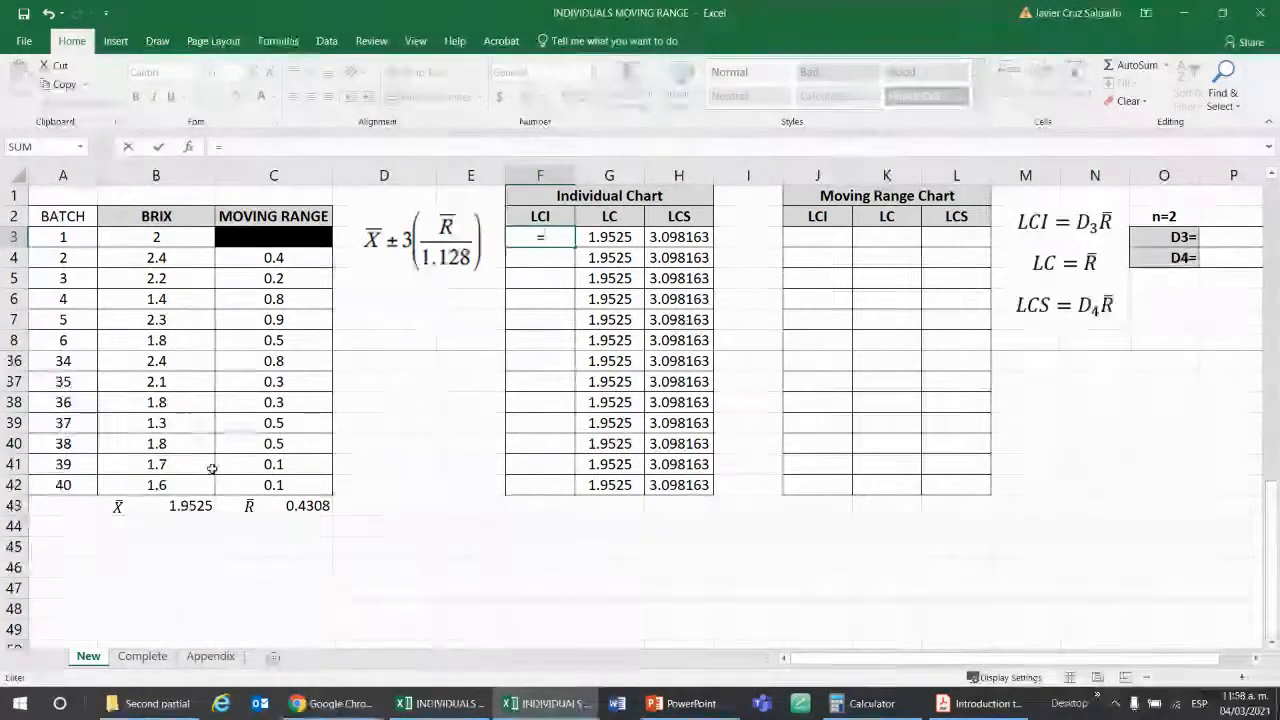
click(185, 506)
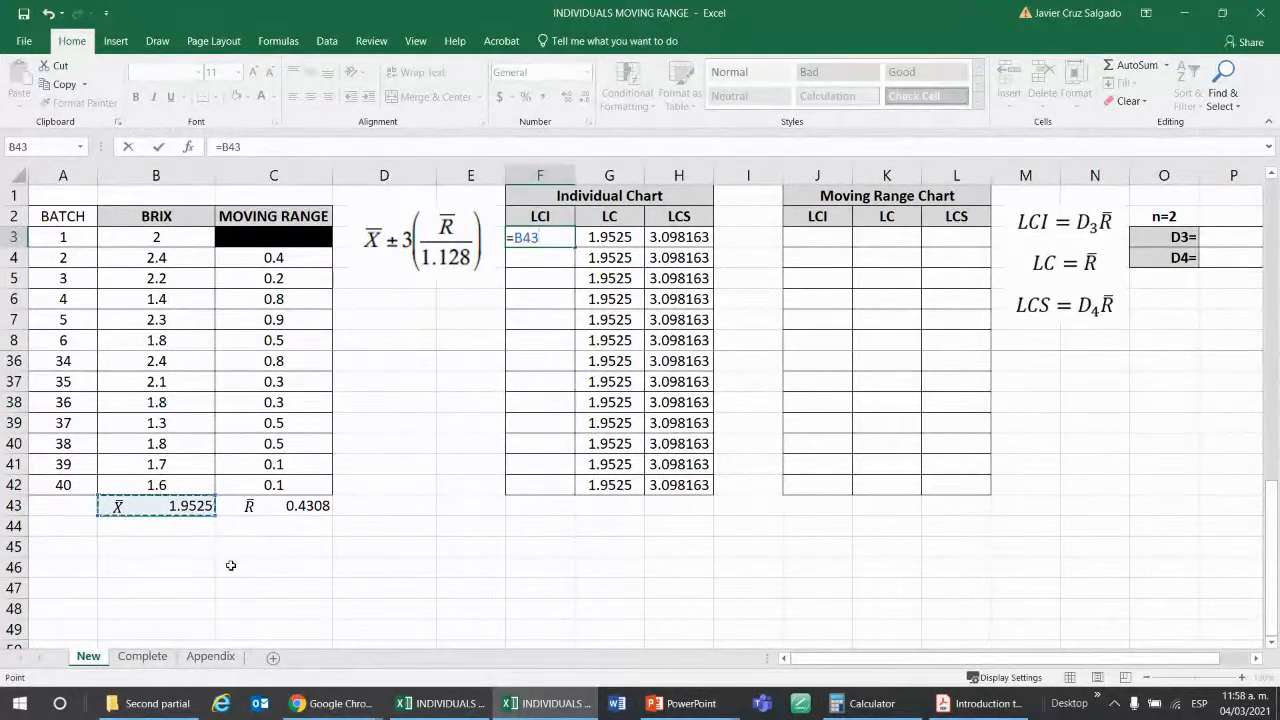
key(F4)
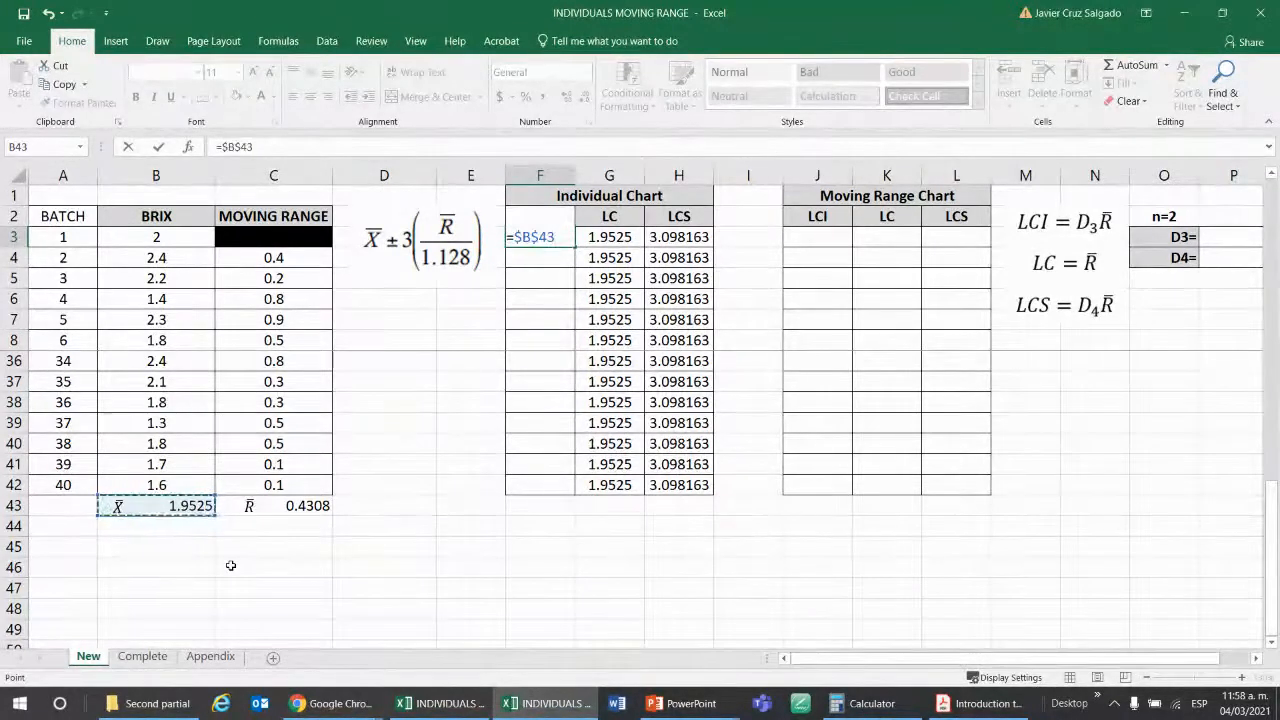
text(-)
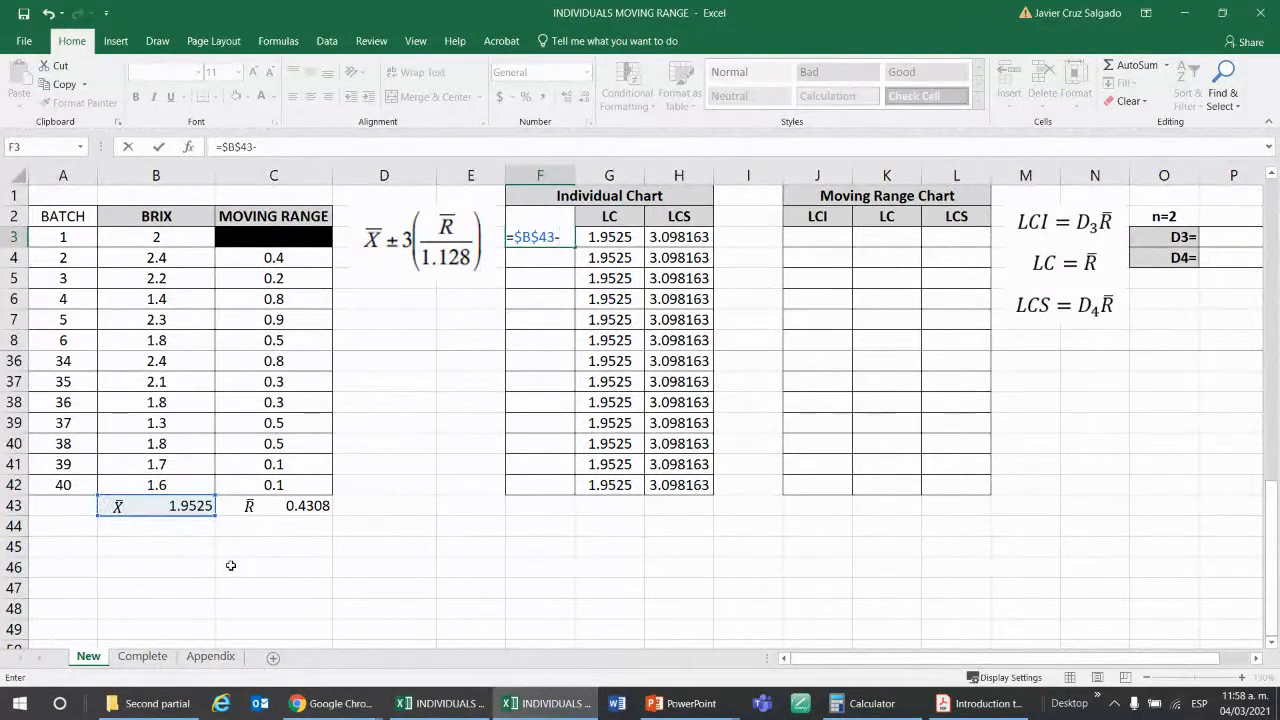
text(3*()
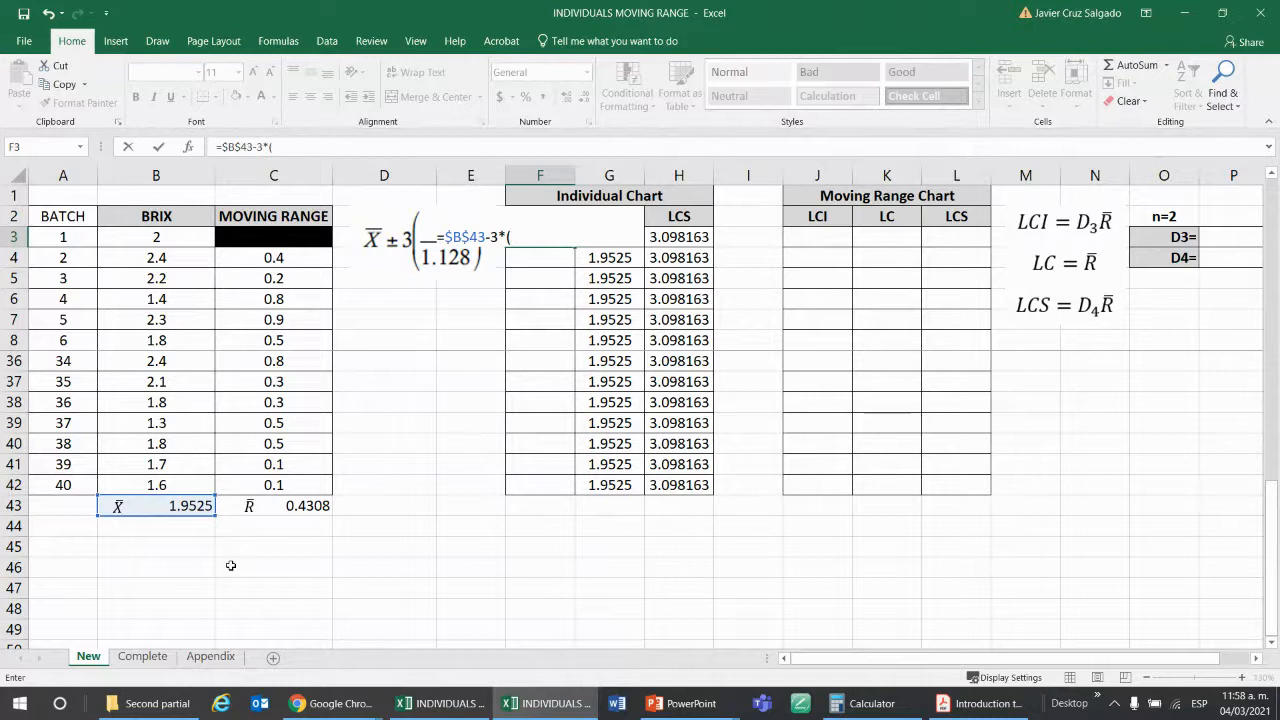
click(292, 506)
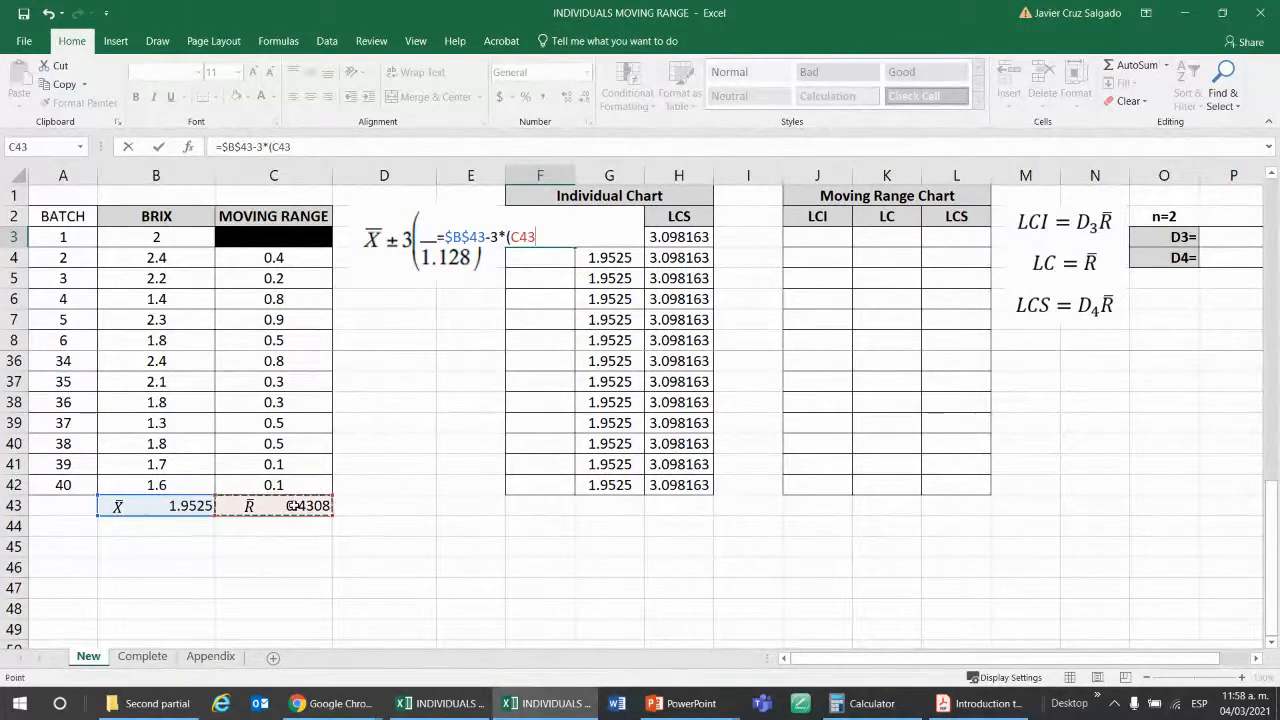
key(F4)
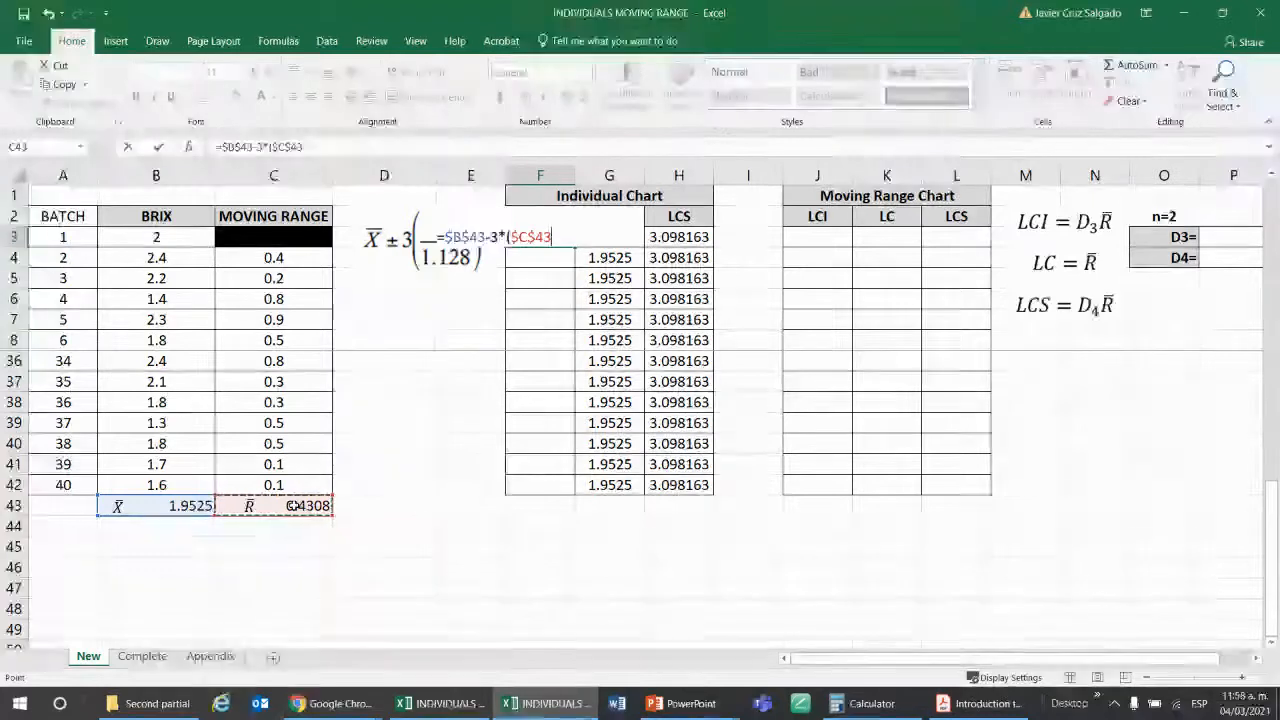
text(/)
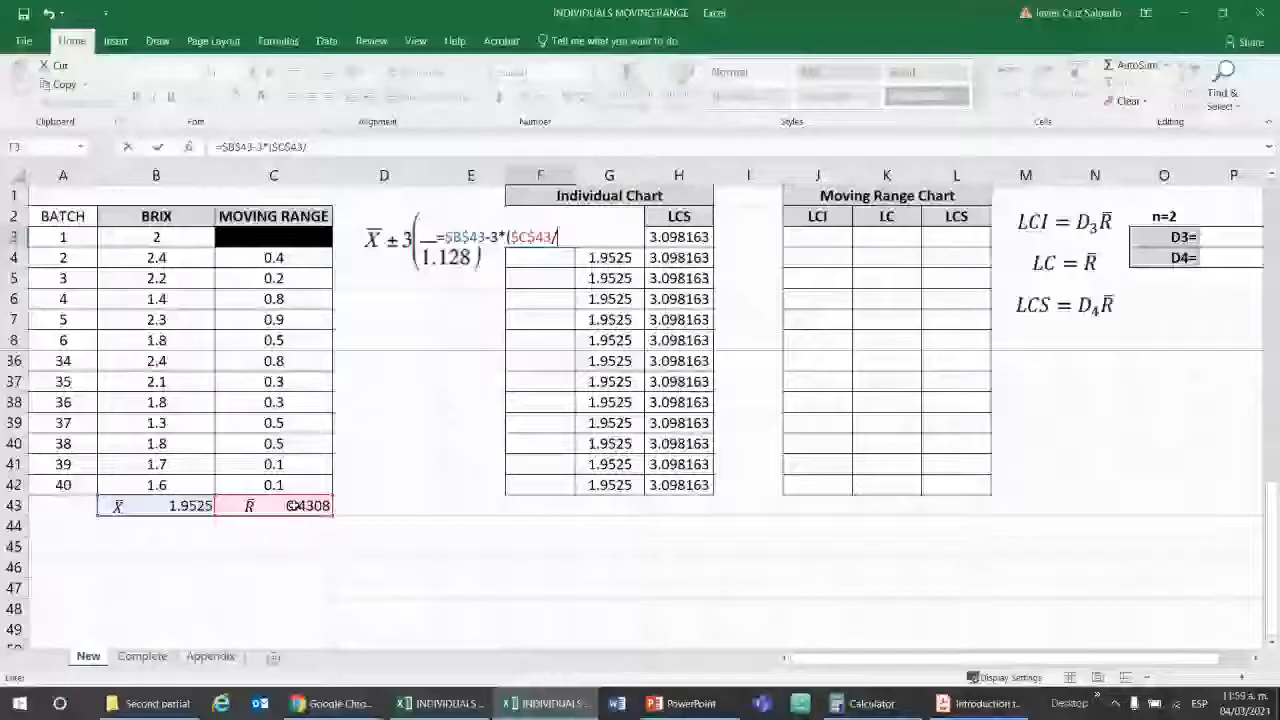
text(1.12)
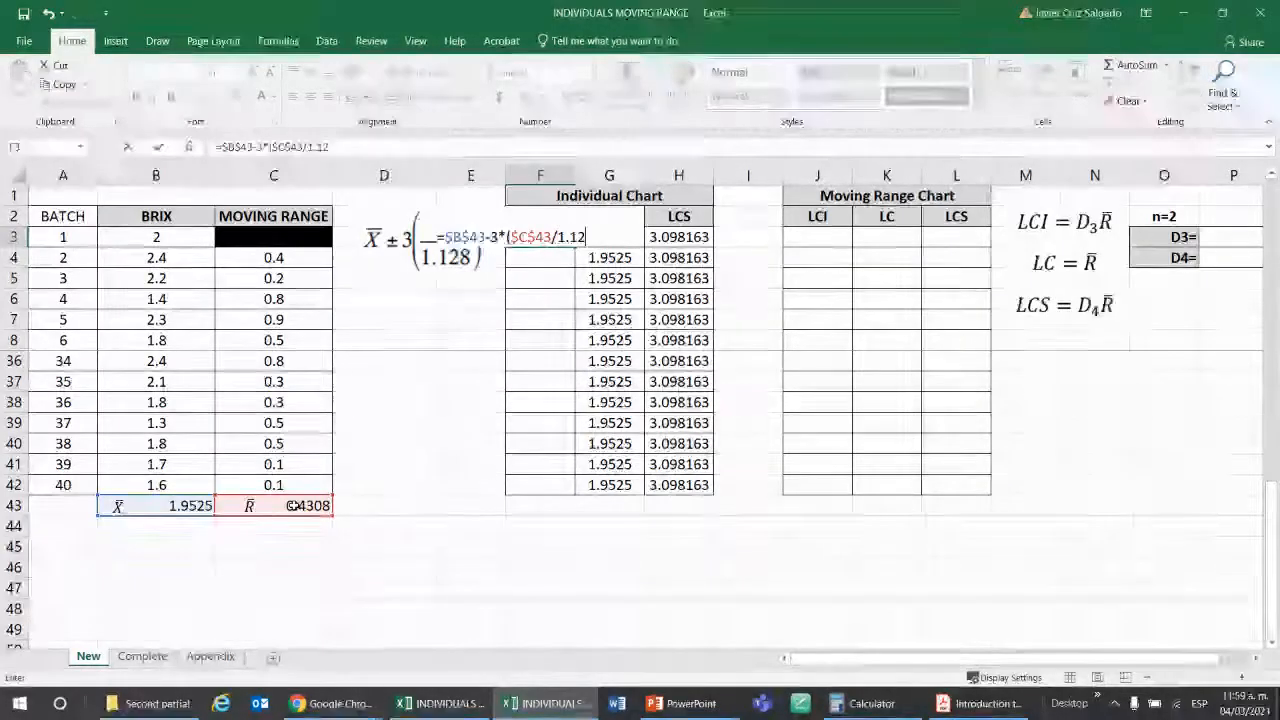
text(8))
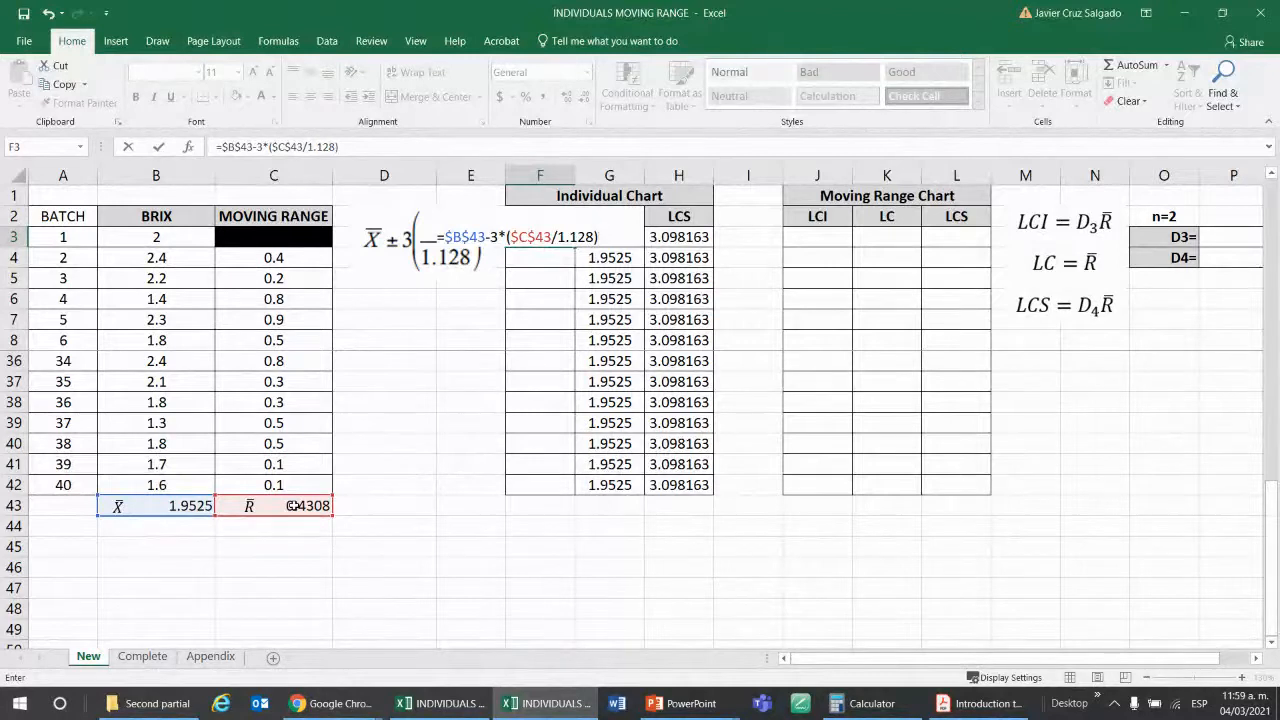
key(Return)
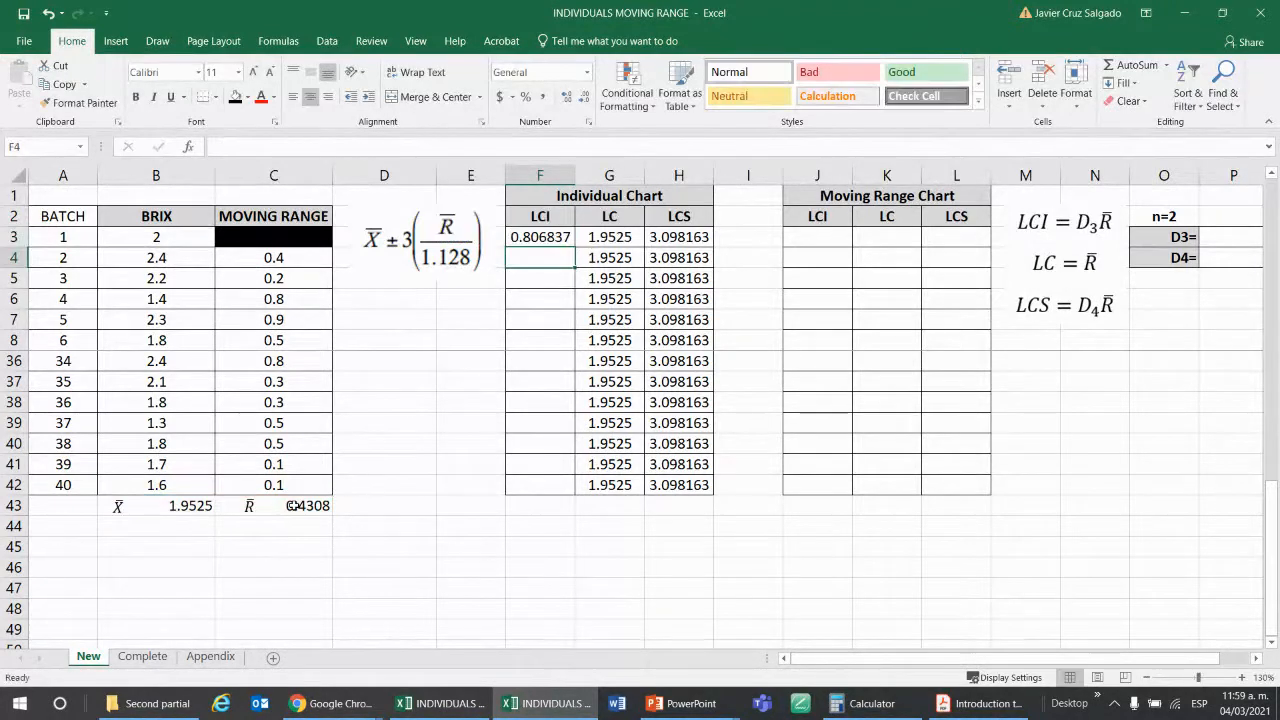
Copy the F3 lower limit formula down the Individual Chart's LCI column through batch 40 in F42.
key(Up)
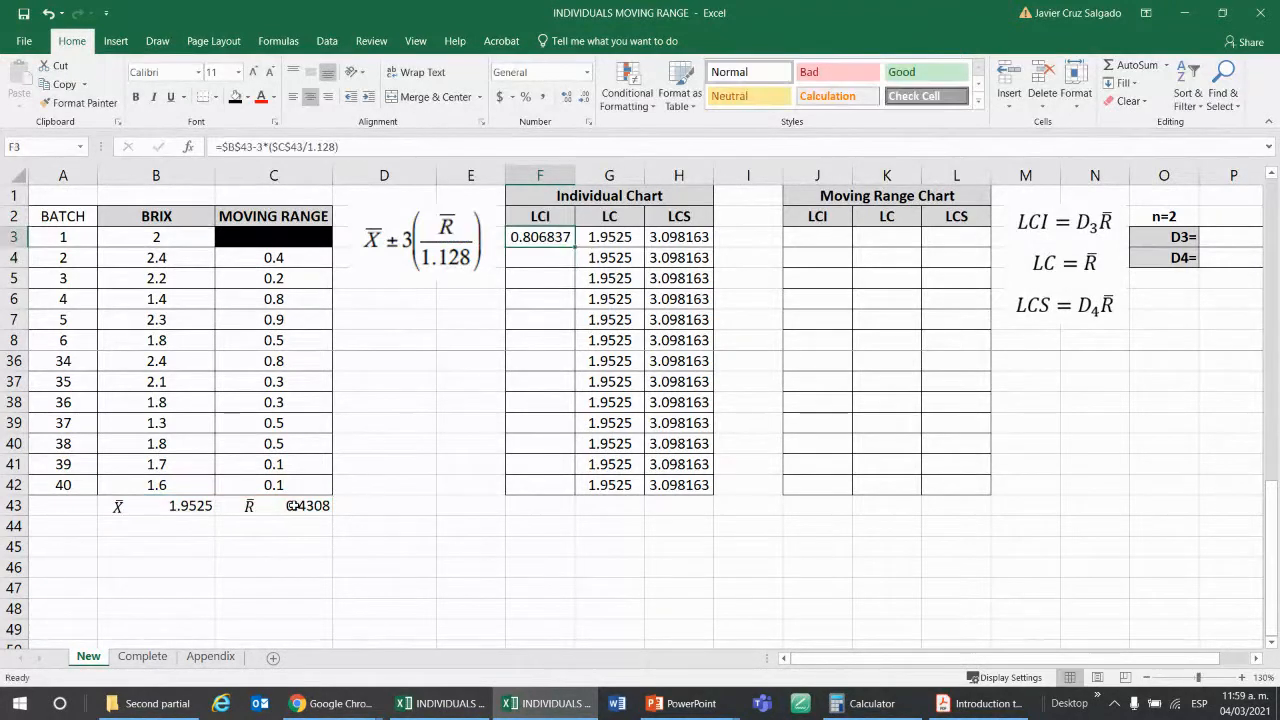
double_click(575, 248)
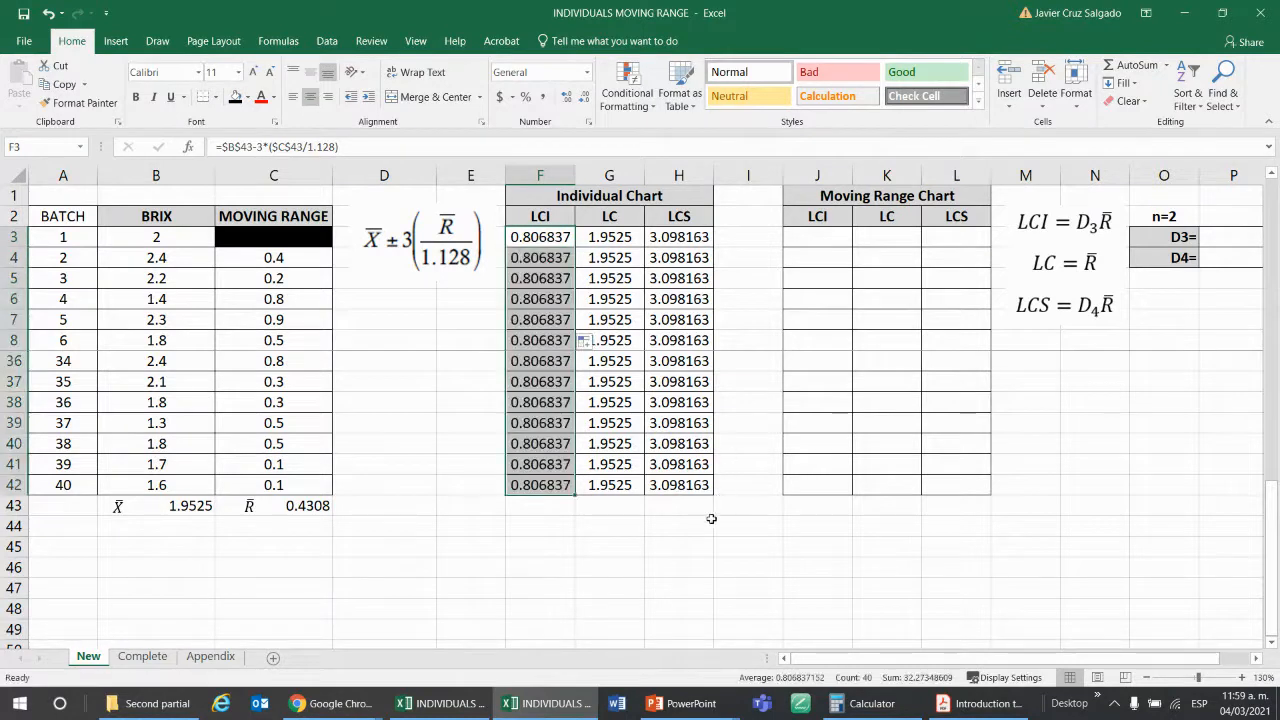
scroll(703, 527, up, 8)
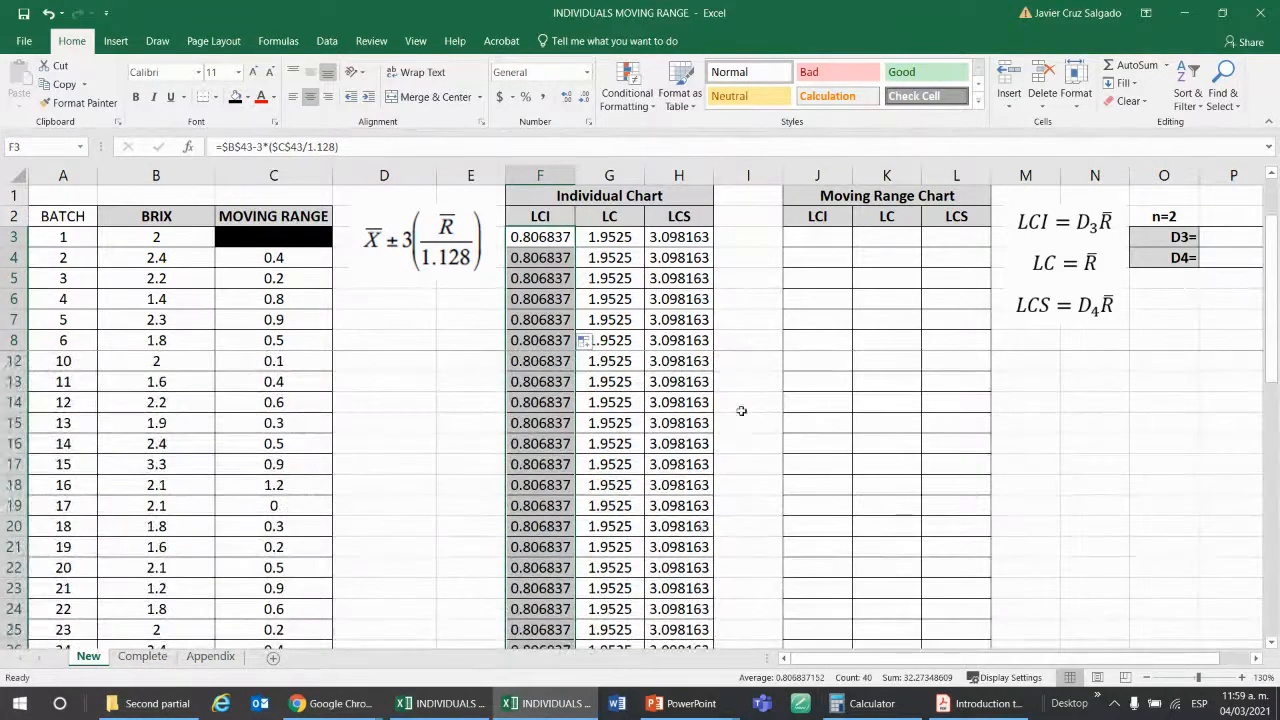
click(776, 345)
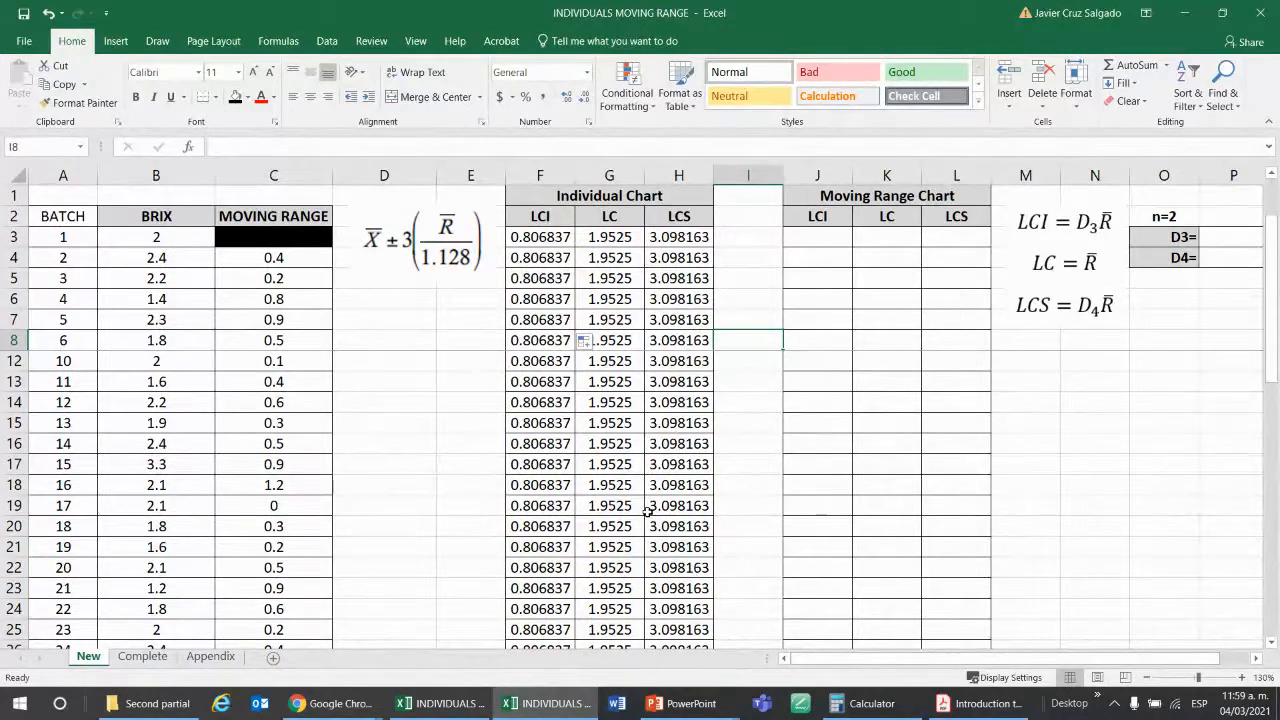
Look over the Moving Range Chart's empty LCI, LC and LCS columns down to the averages in row 43, and its limit formulas.
click(330, 703)
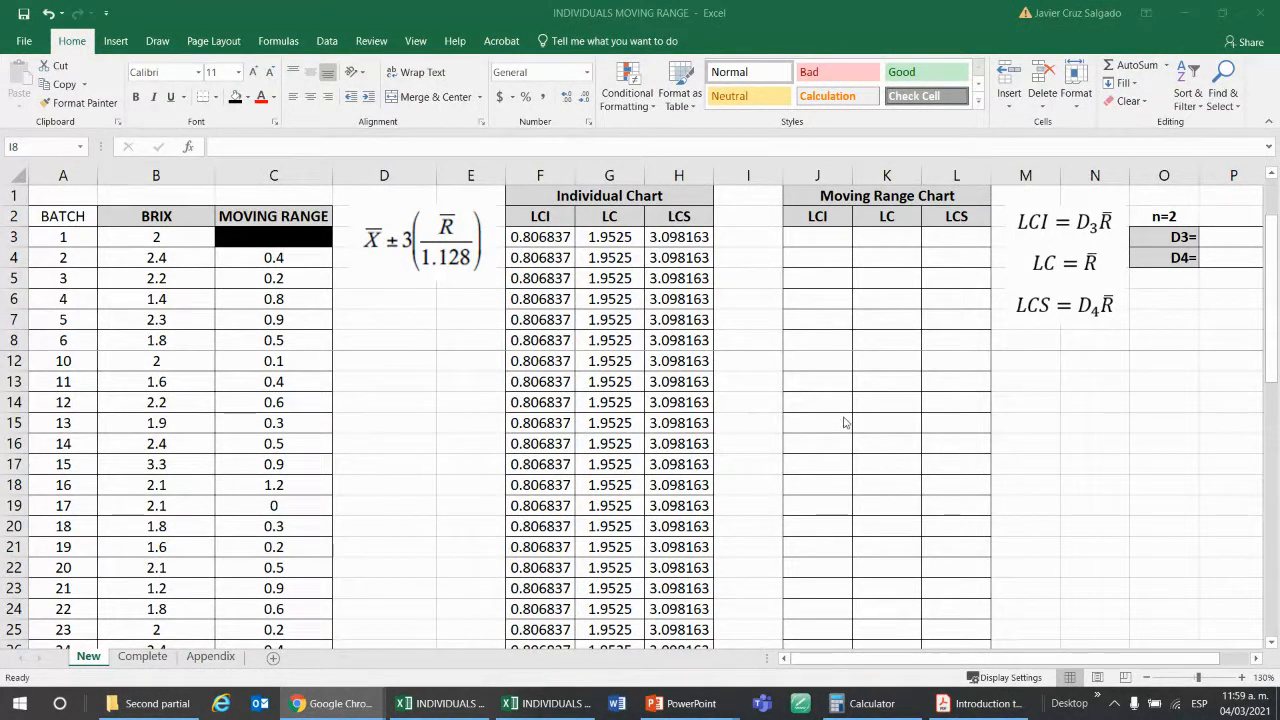
key(alt+Tab)
key(Right)
key(Right)
key(Right)
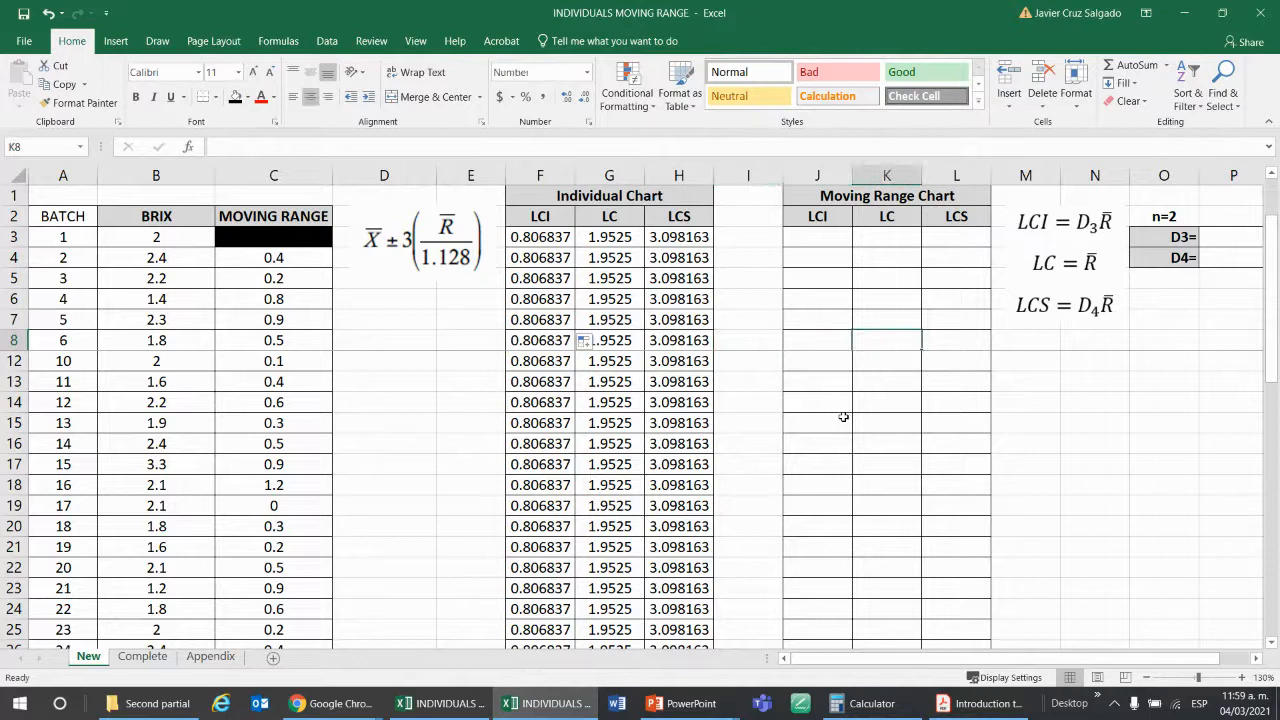
key(Up)
key(Up)
key(Up)
key(Up)
key(Up)
key(Up)
key(Up)
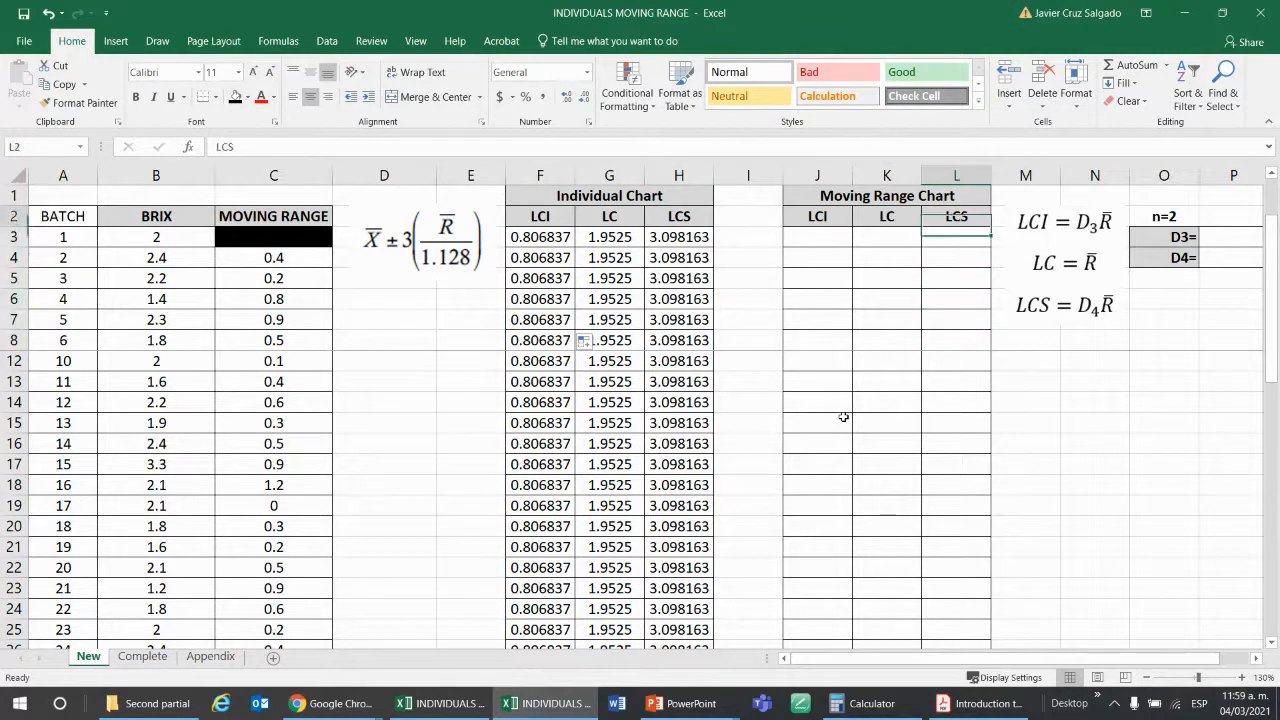
key(Down)
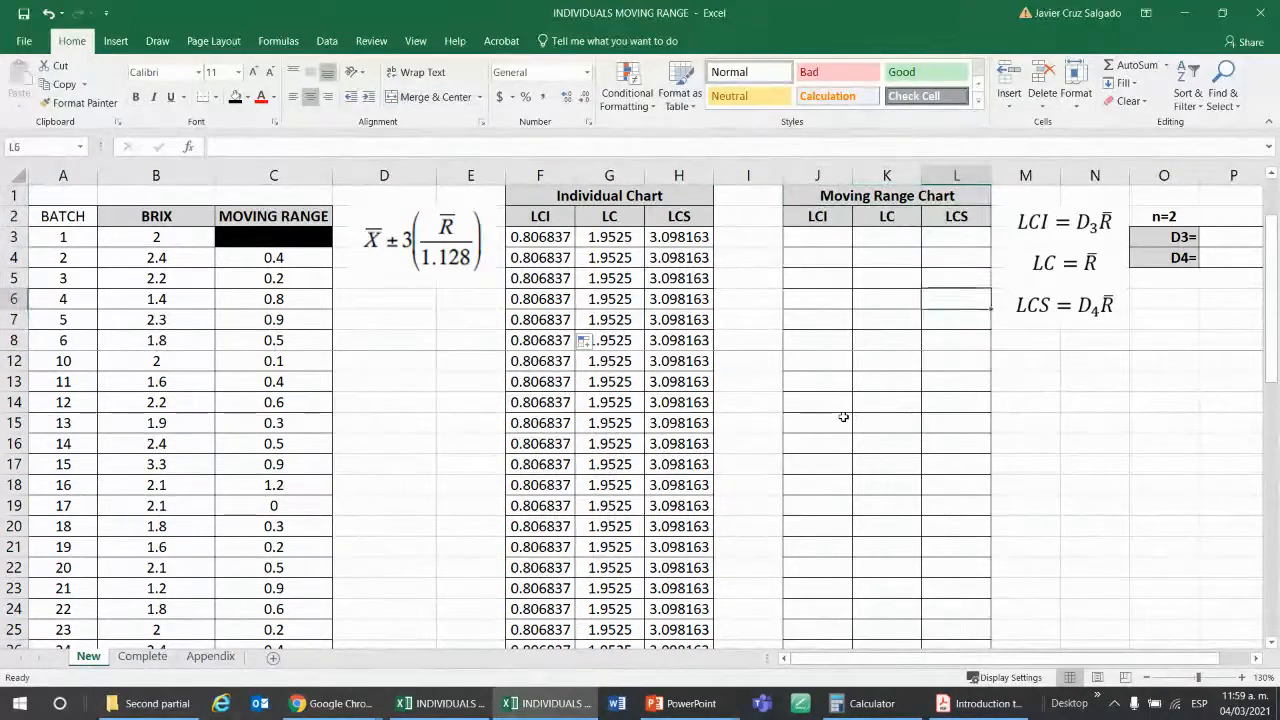
key(Down)
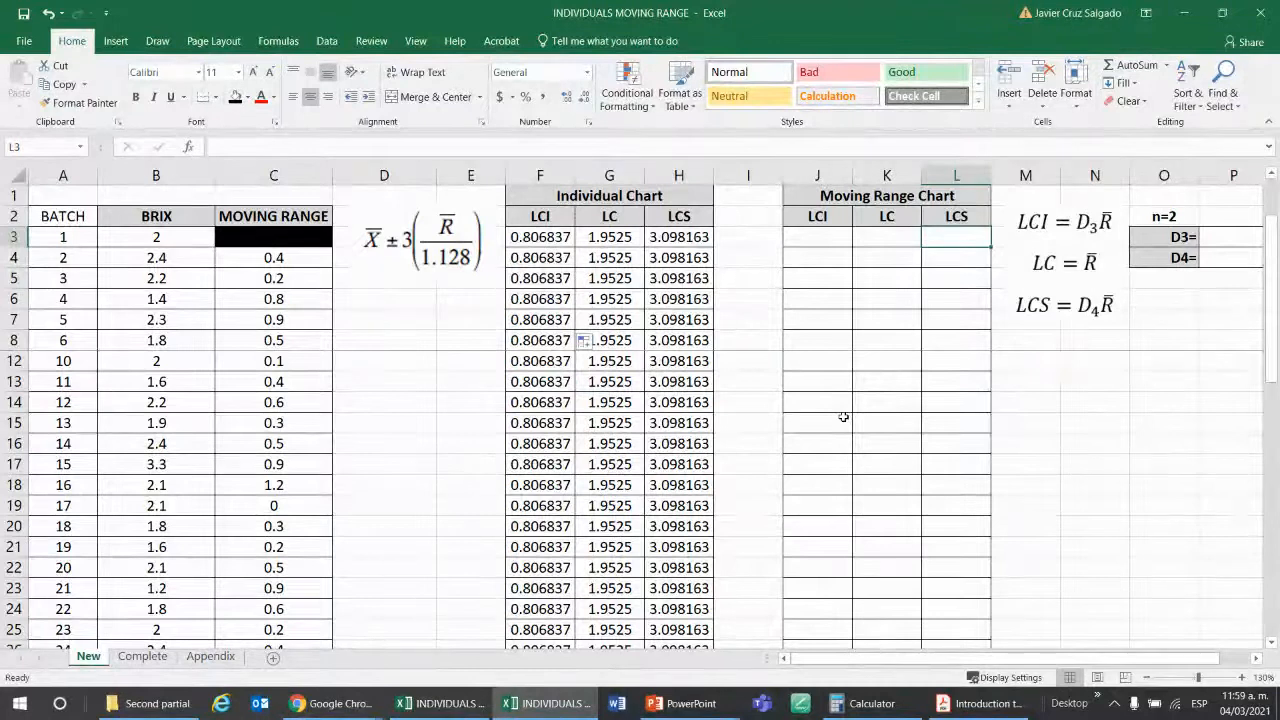
key(Left)
key(Down)
key(Down)
key(Down)
key(Down)
key(Down)
key(Down)
key(Down)
key(Down)
key(Down)
key(Down)
key(Down)
key(Down)
key(Down)
key(Down)
key(Down)
key(Down)
key(Down)
key(Down)
key(Down)
key(Down)
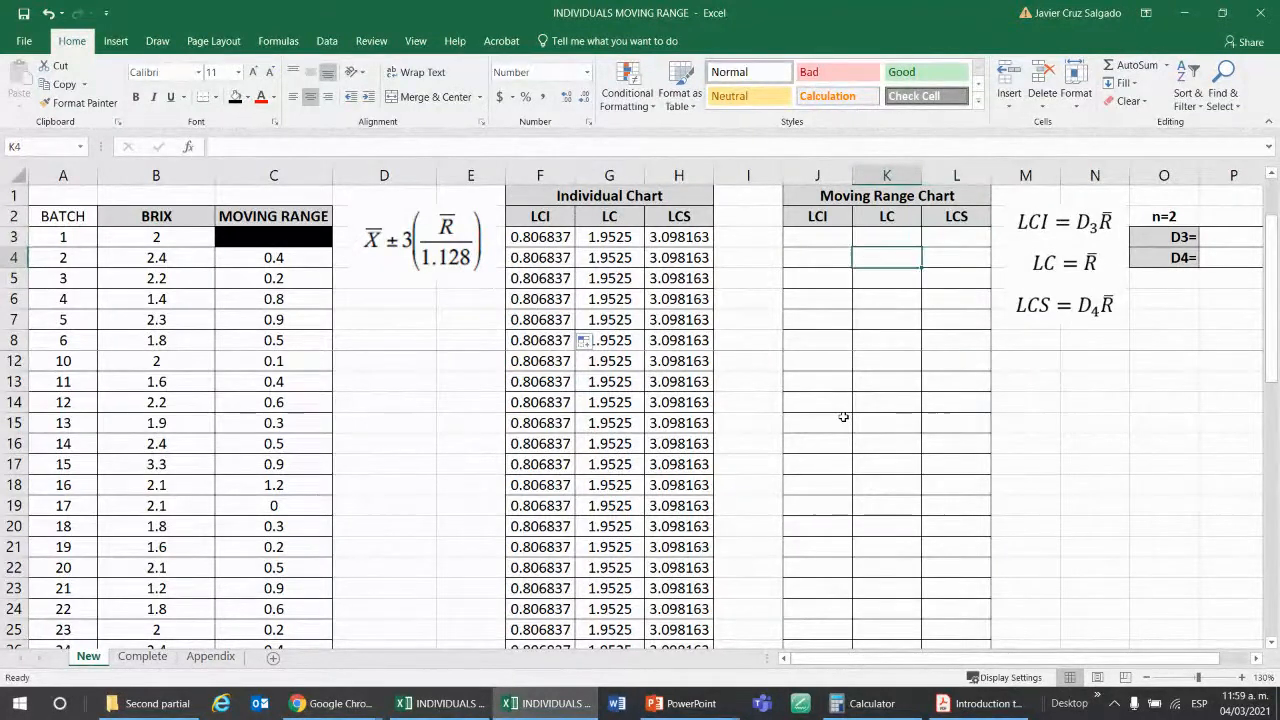
key(Up)
key(Up)
key(Up)
key(Up)
key(Up)
key(Up)
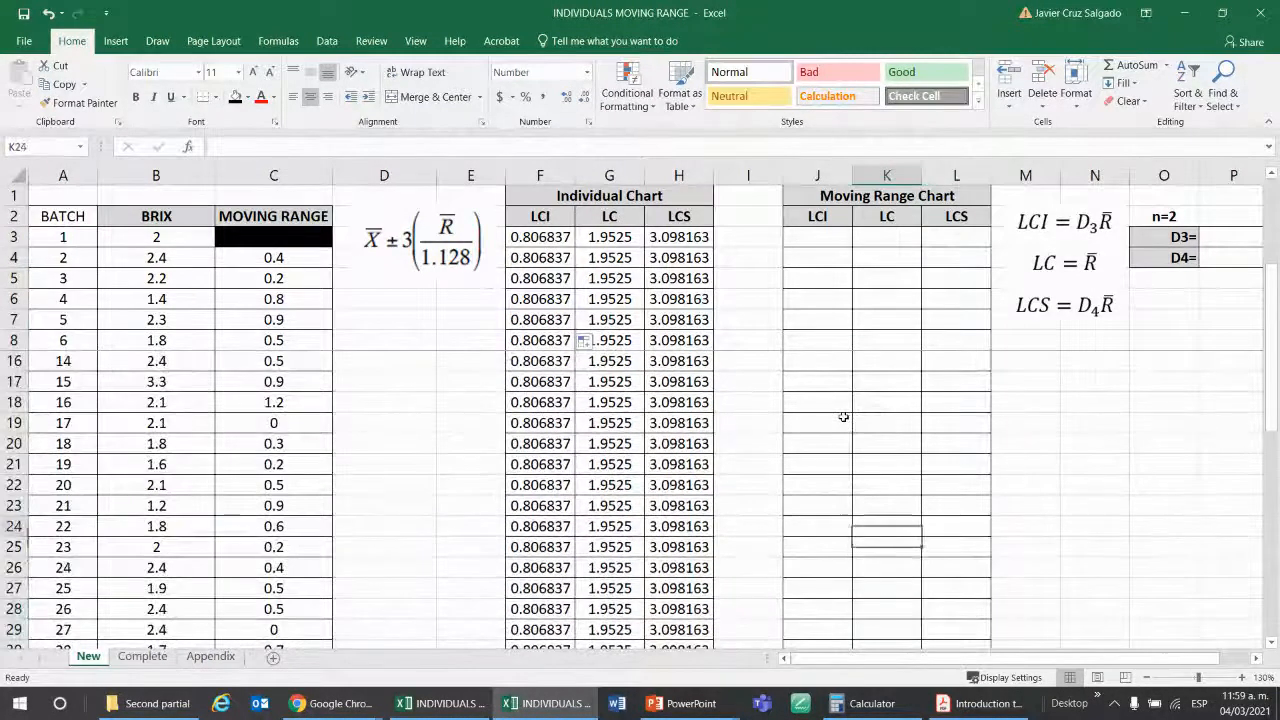
key(Down)
key(Down)
key(Down)
key(Down)
key(Down)
key(Down)
key(Down)
key(Down)
key(Down)
key(Down)
key(Down)
key(Down)
key(Down)
key(Down)
key(Down)
key(Down)
key(Down)
key(Down)
key(Down)
key(Down)
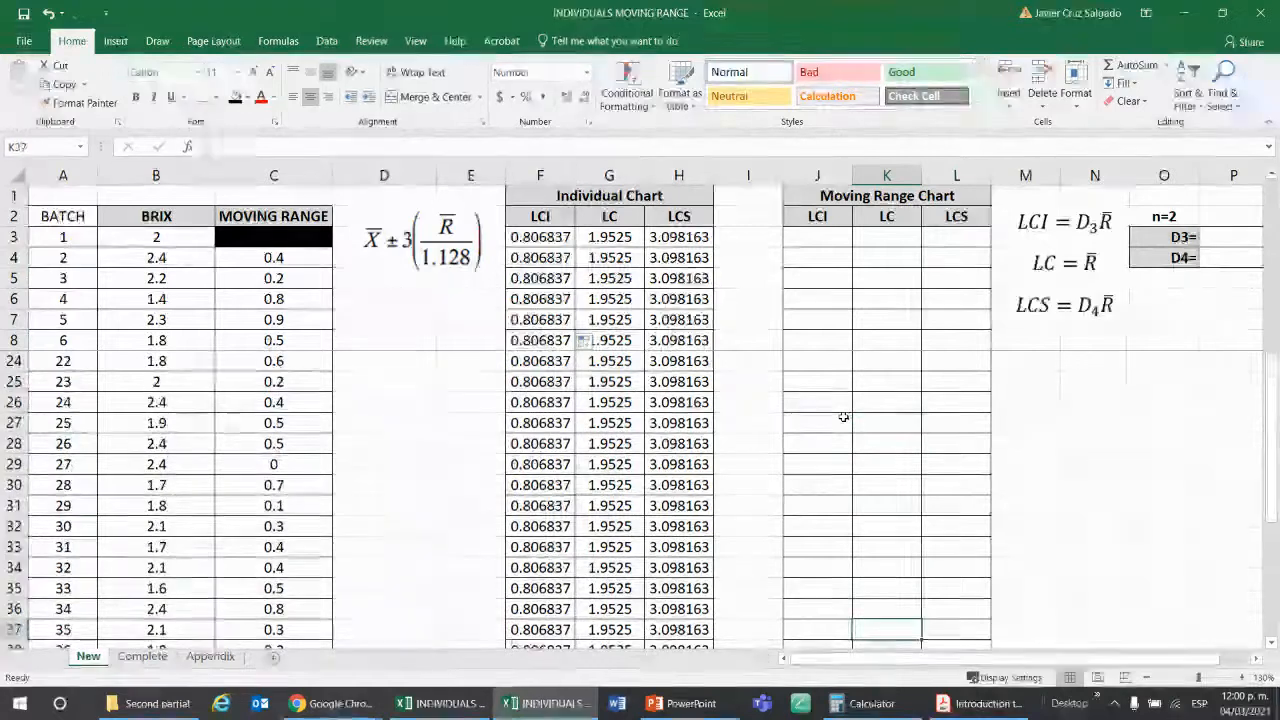
key(Down)
key(Down)
key(Down)
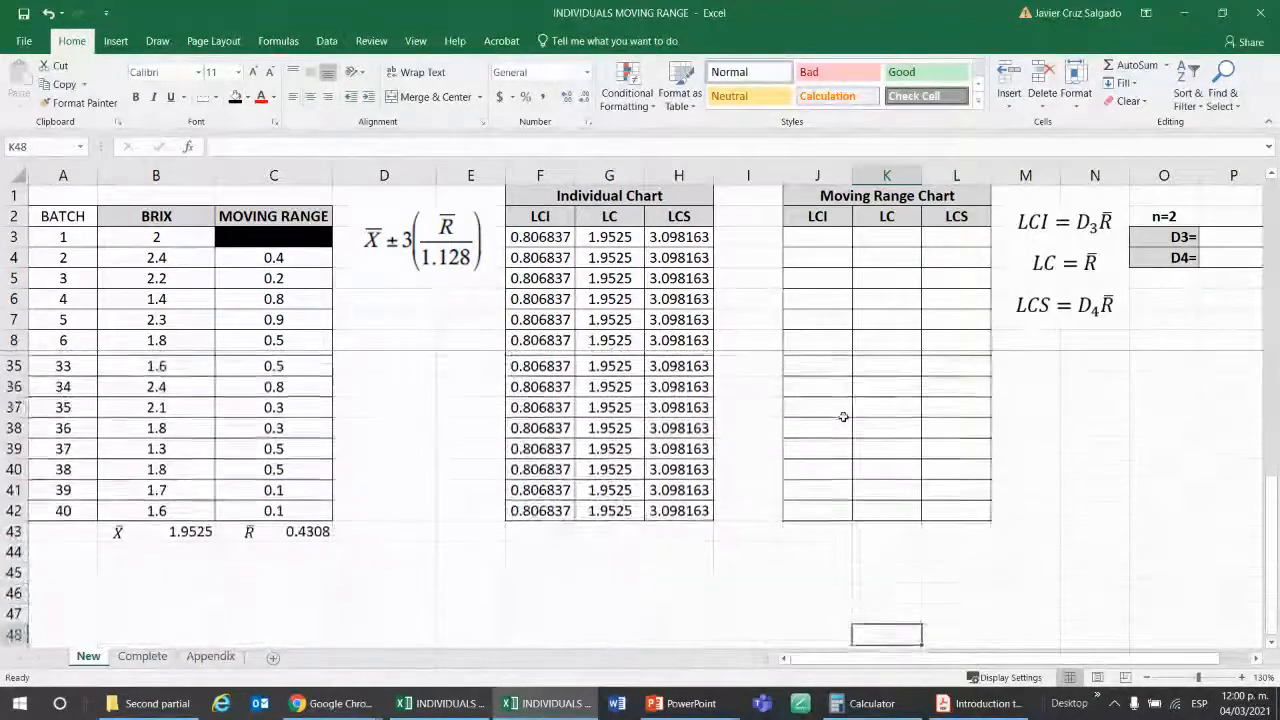
click(1096, 258)
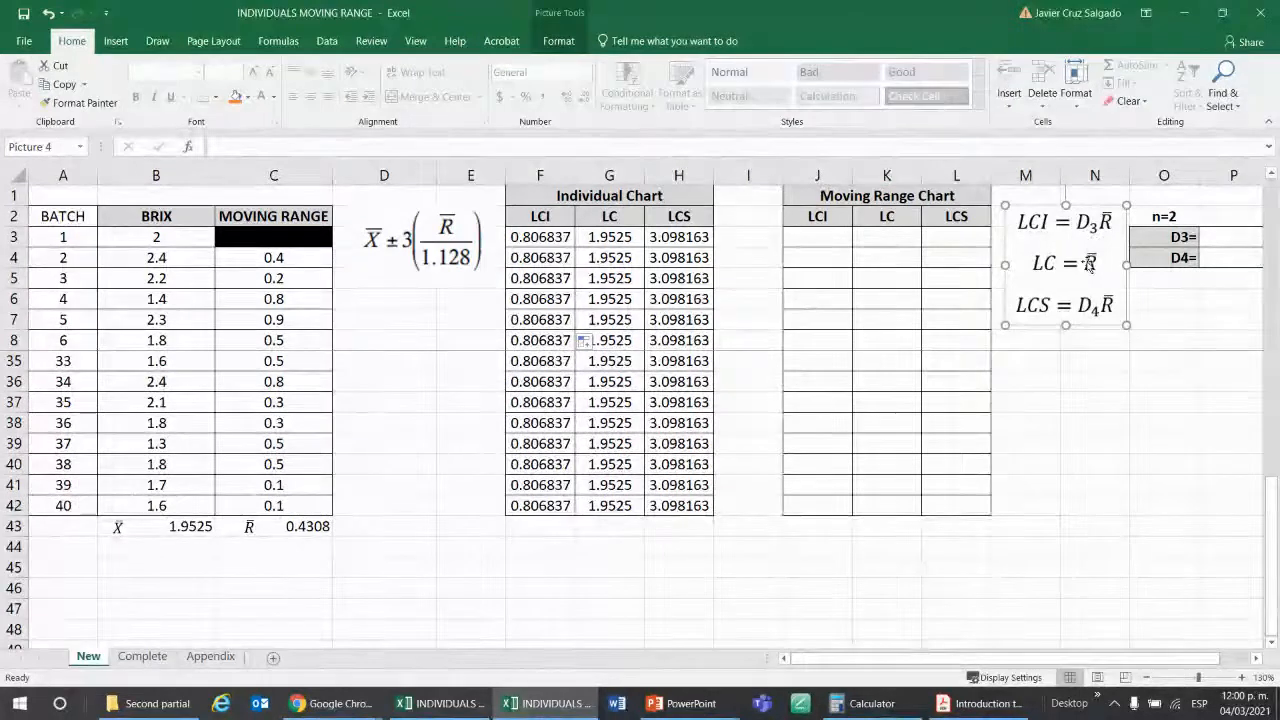
Set the Moving Range Chart's center line in K3 to =$C$43 and copy it down the LC column through batch 40 in K42.
click(886, 237)
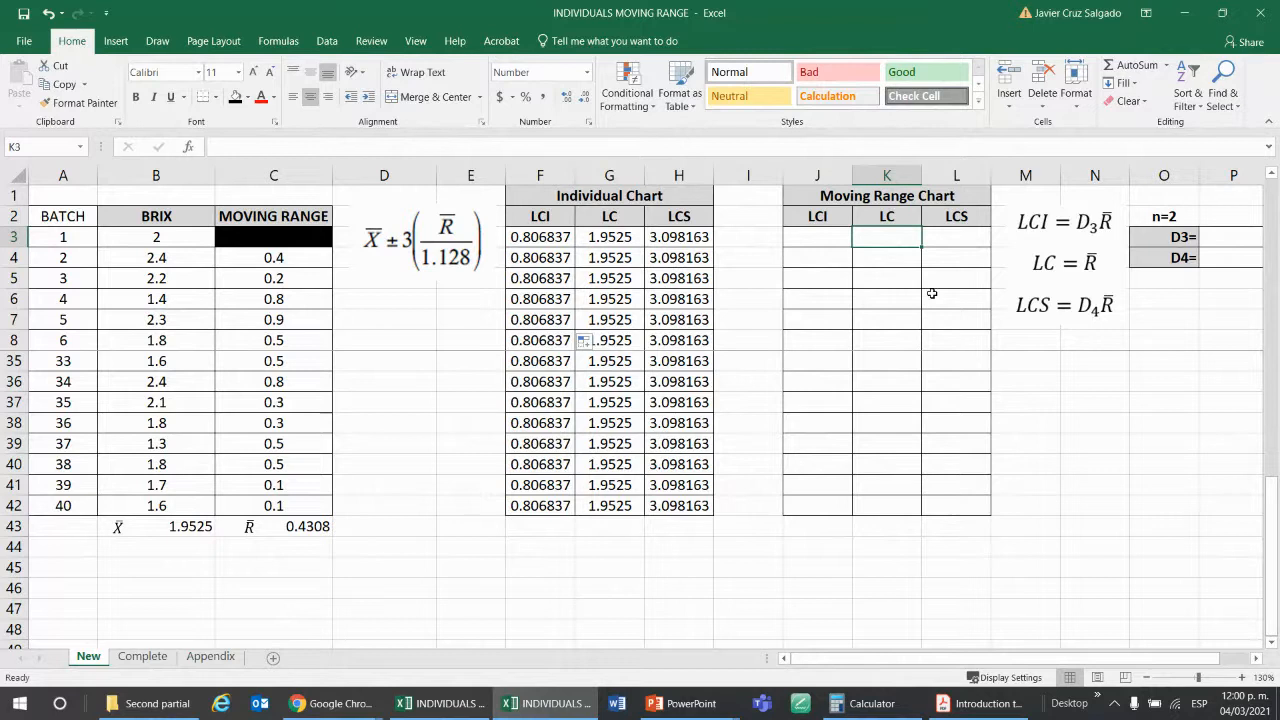
text(=)
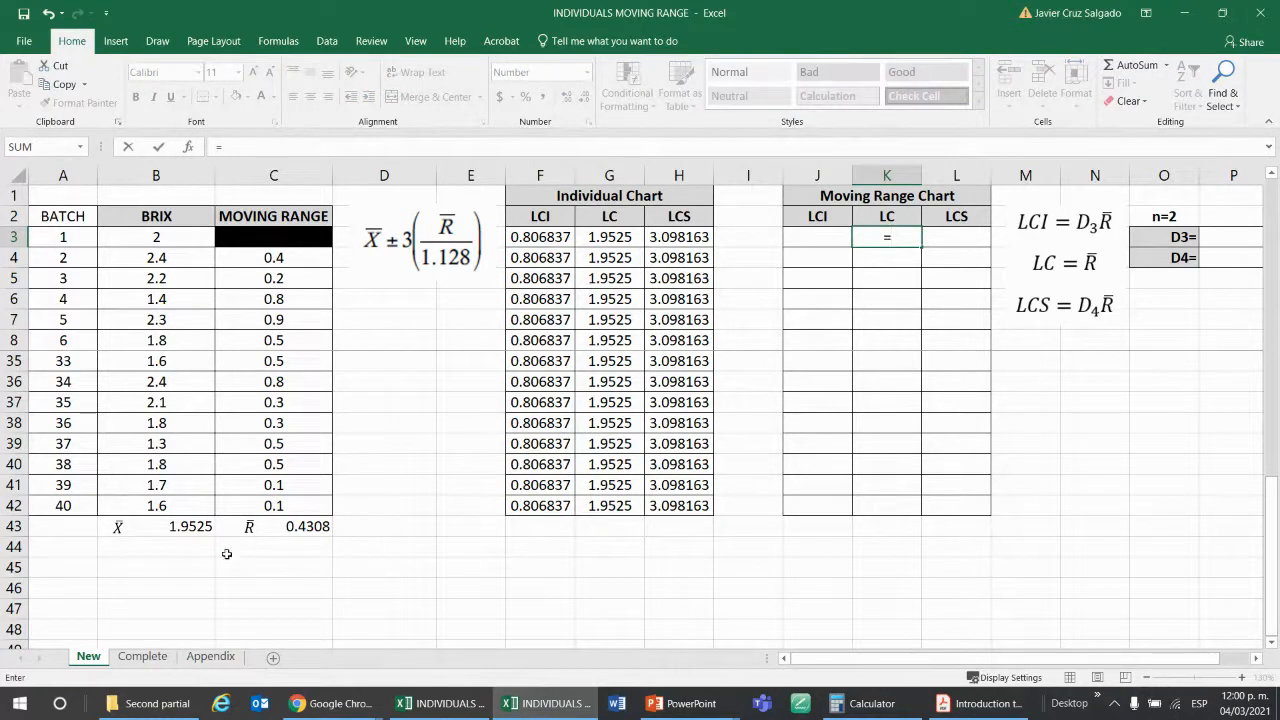
click(301, 528)
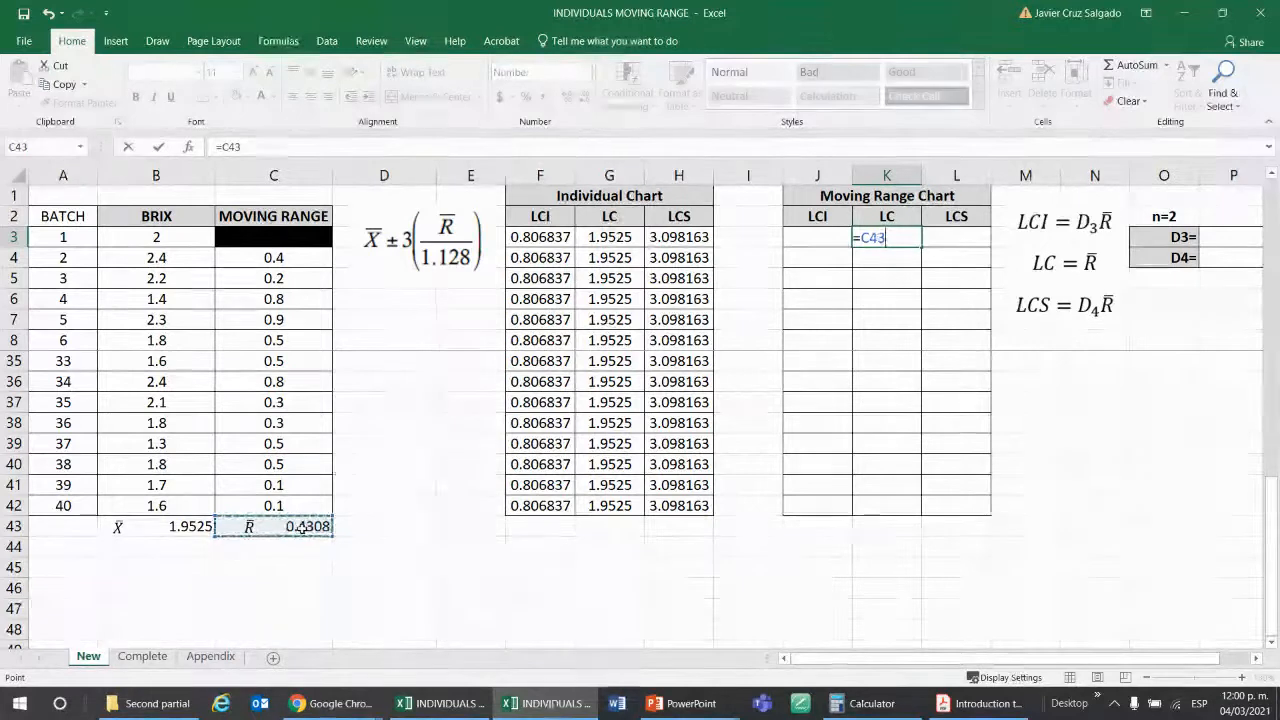
key(F4)
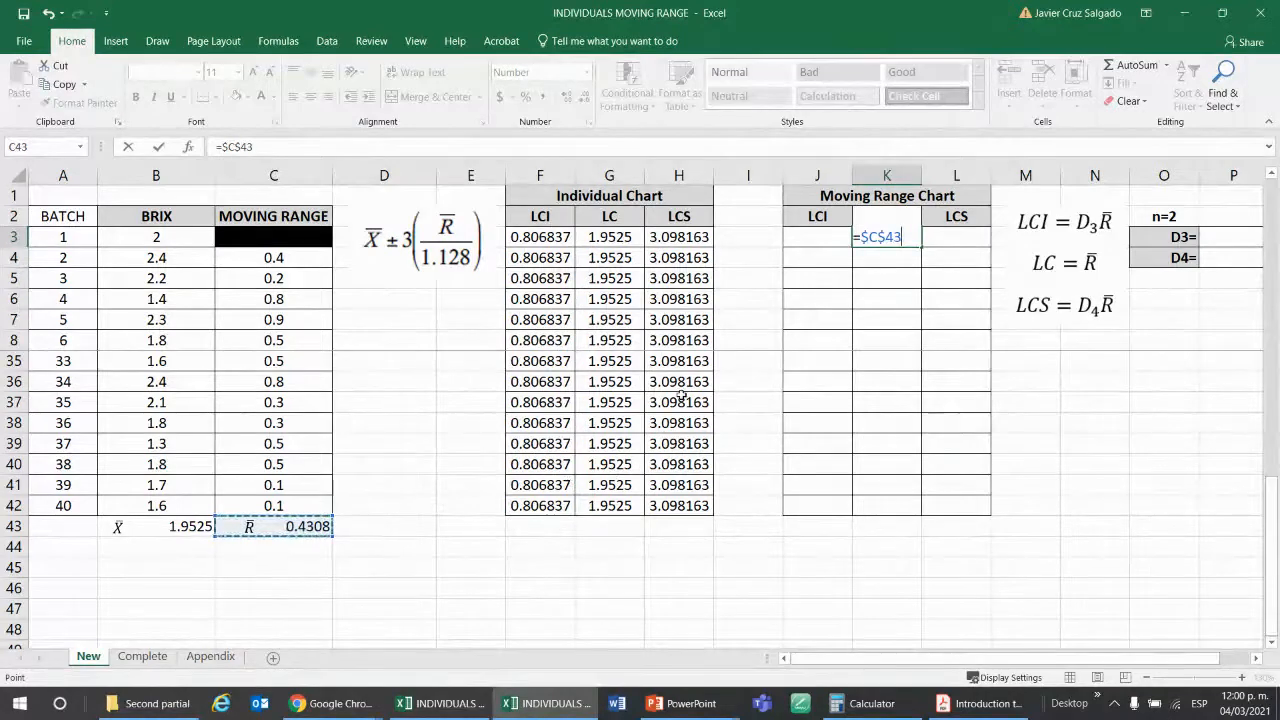
key(Return)
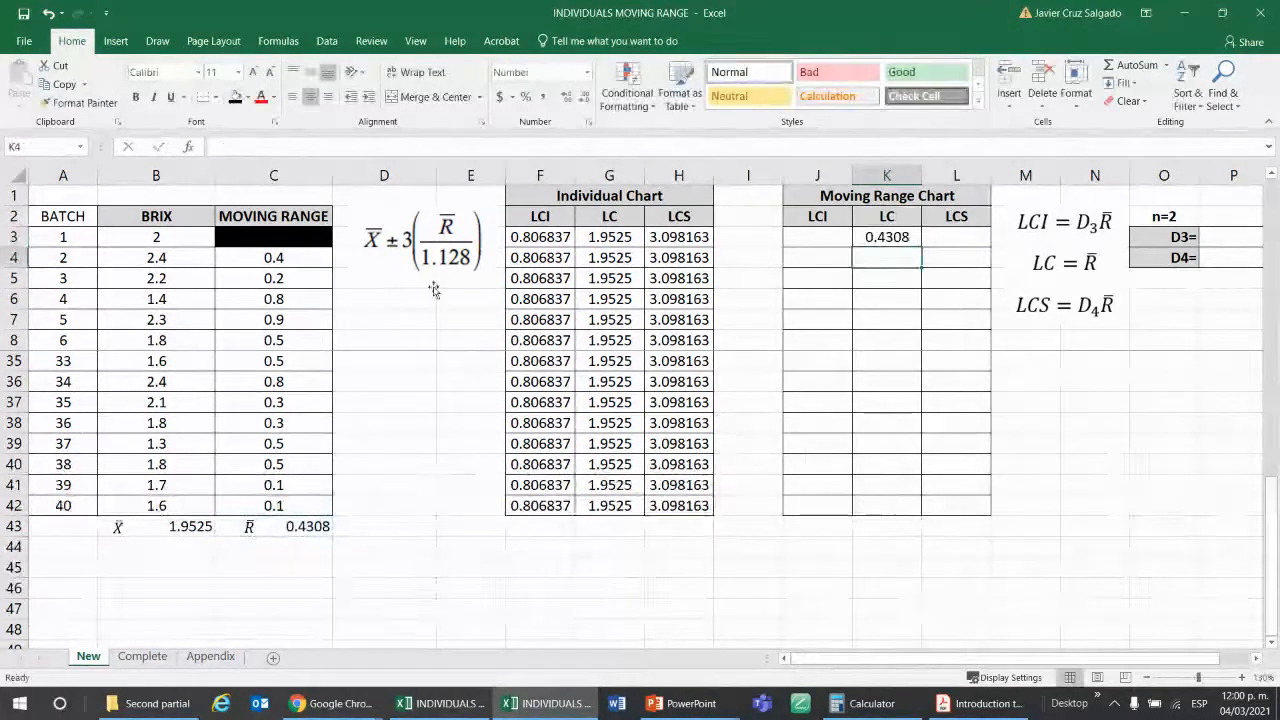
click(900, 238)
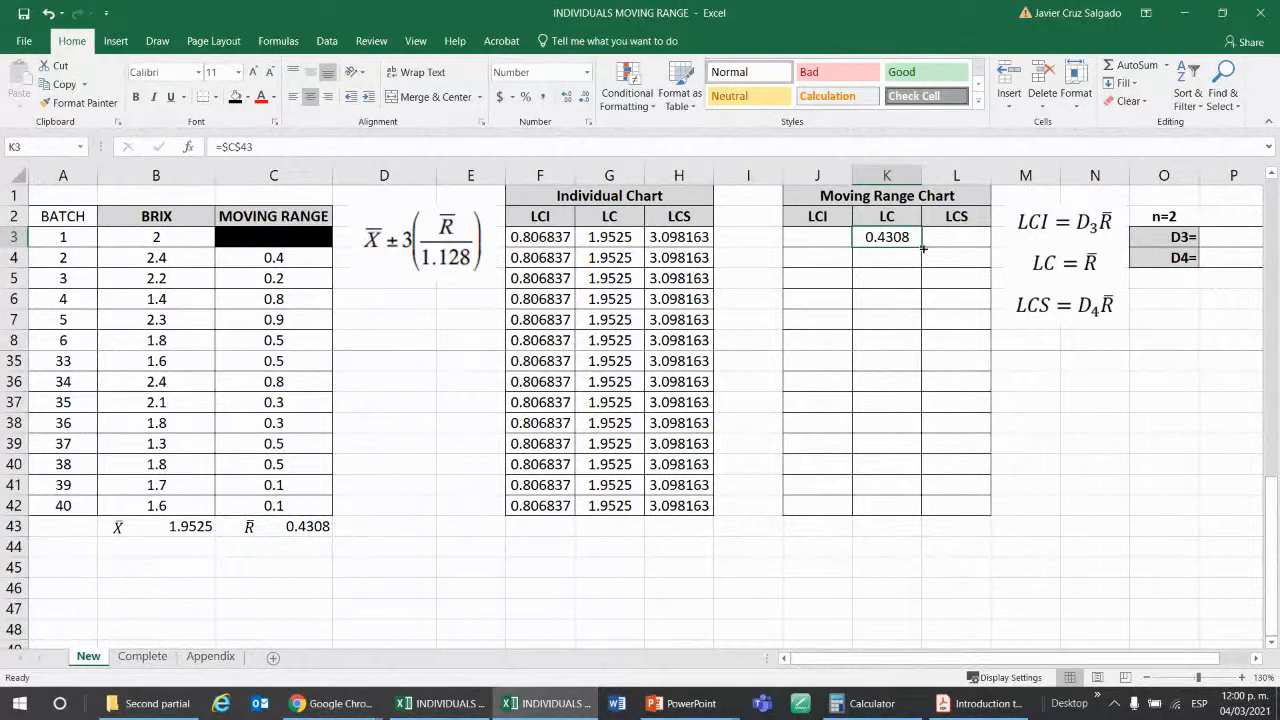
drag(922, 248, 926, 507)
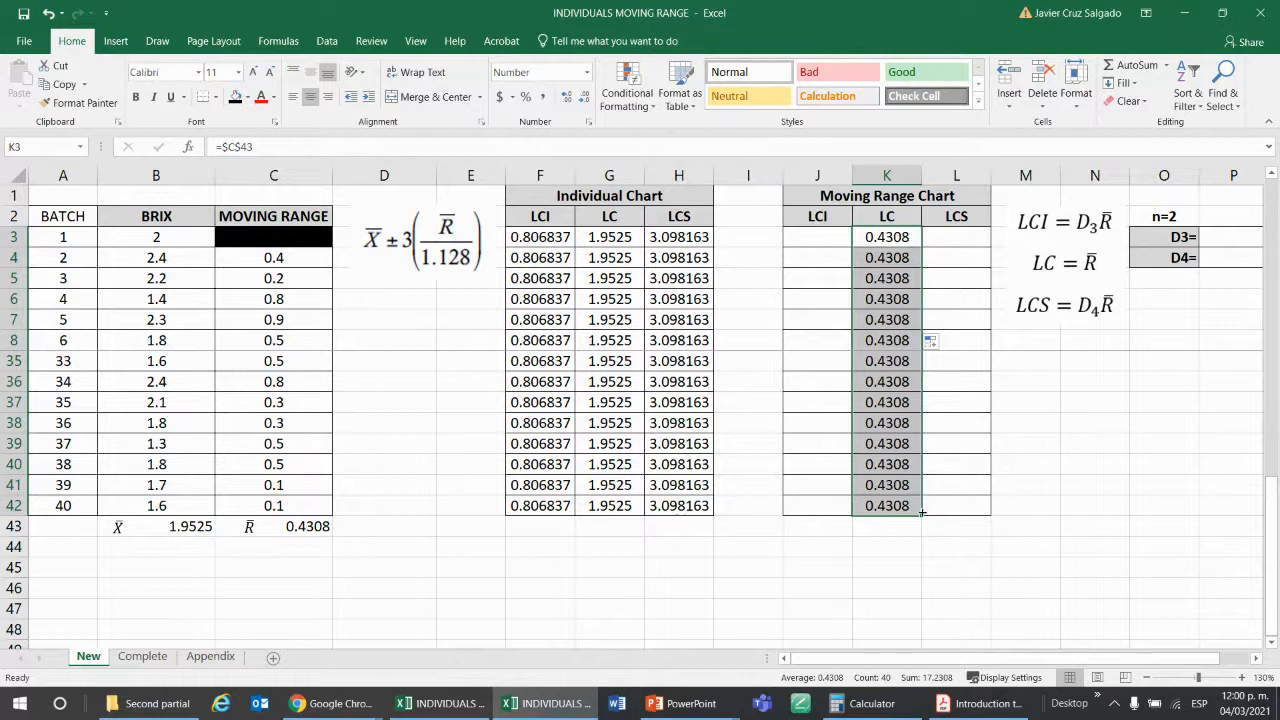
Examine the moving range limit formulas and the Appendix sheet's table of control chart factors, including D3 and D4.
click(1109, 427)
click(1038, 220)
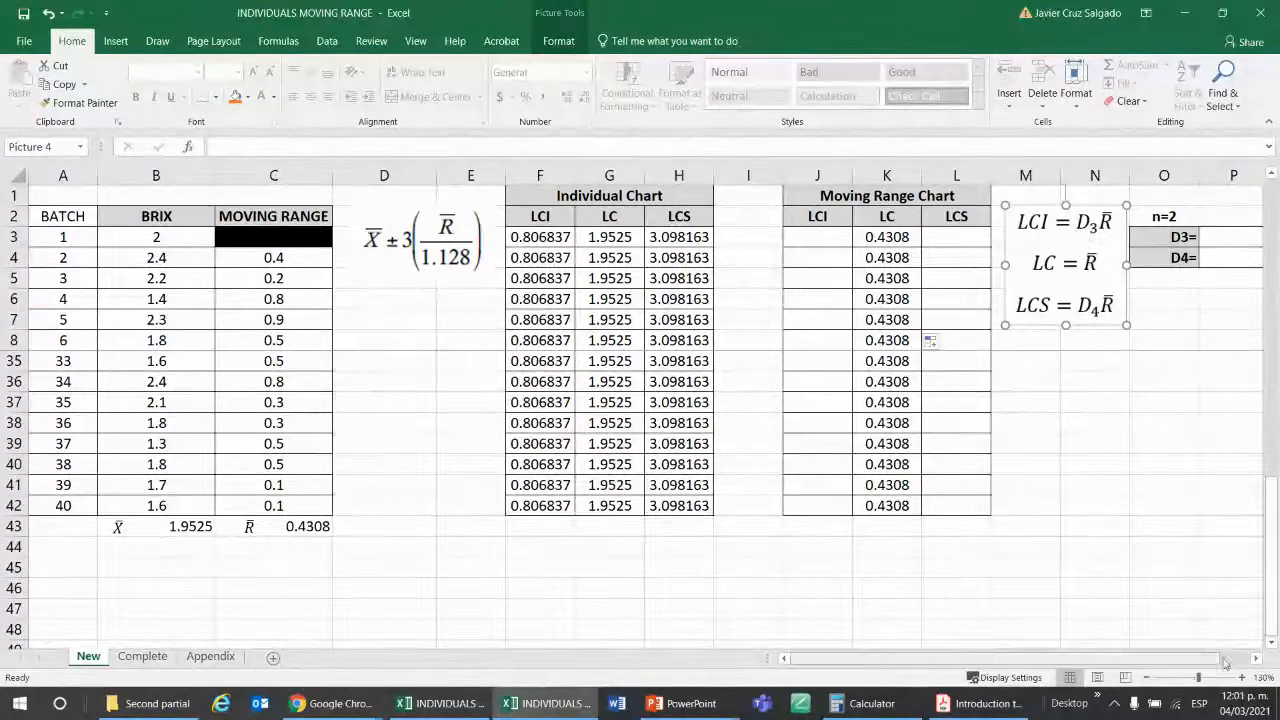
click(1256, 658)
click(1256, 658)
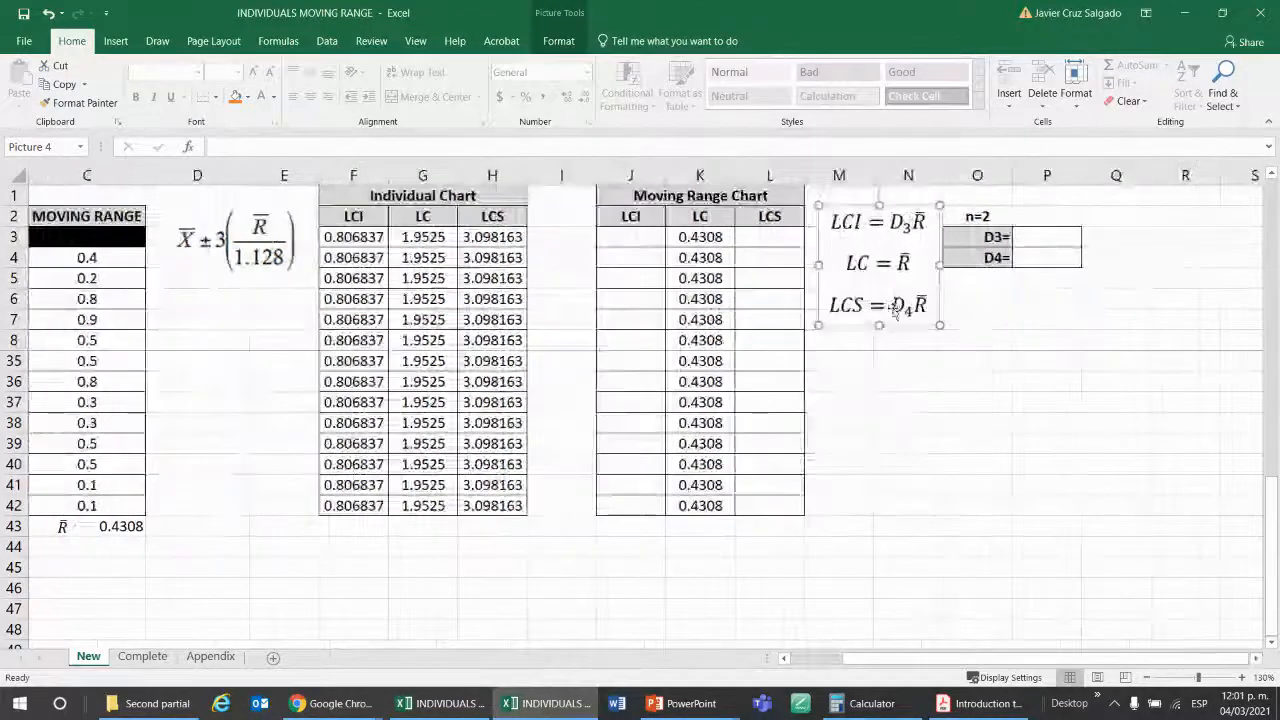
click(209, 657)
scroll(618, 355, up, 6)
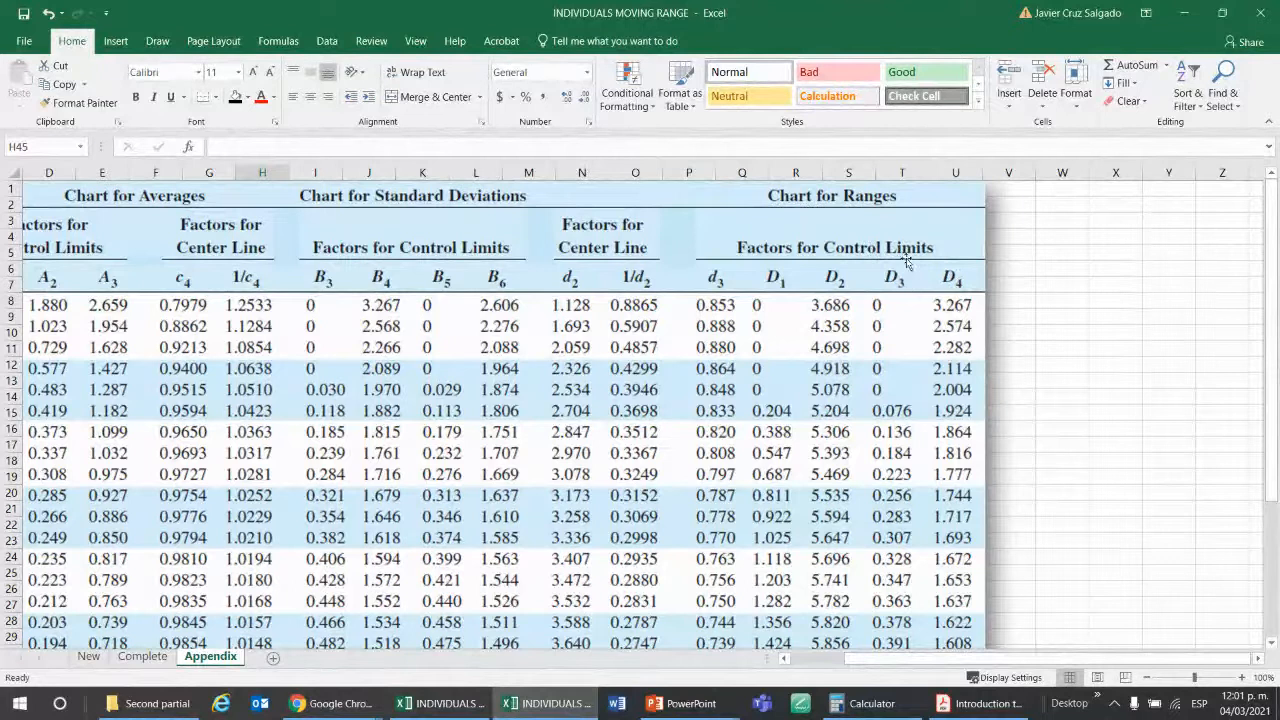
scroll(913, 368, down, 4)
scroll(913, 368, up, 2)
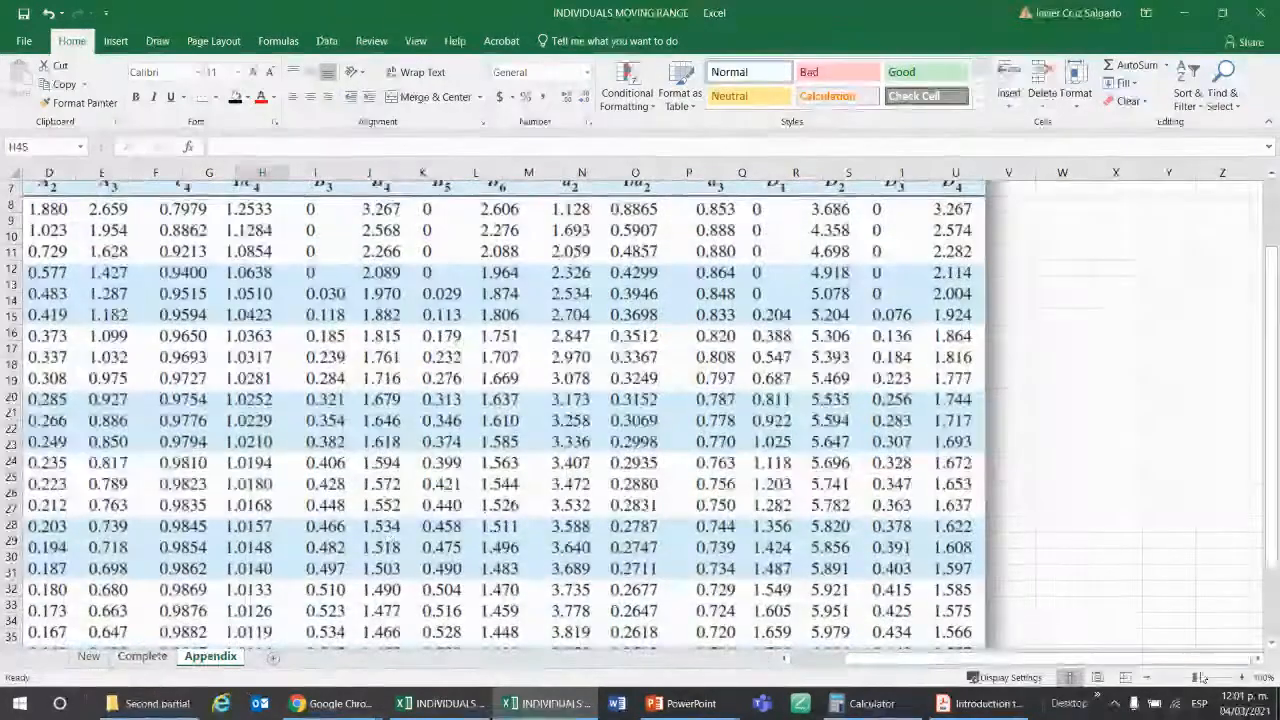
scroll(143, 260, up, 2)
scroll(143, 260, left, 2)
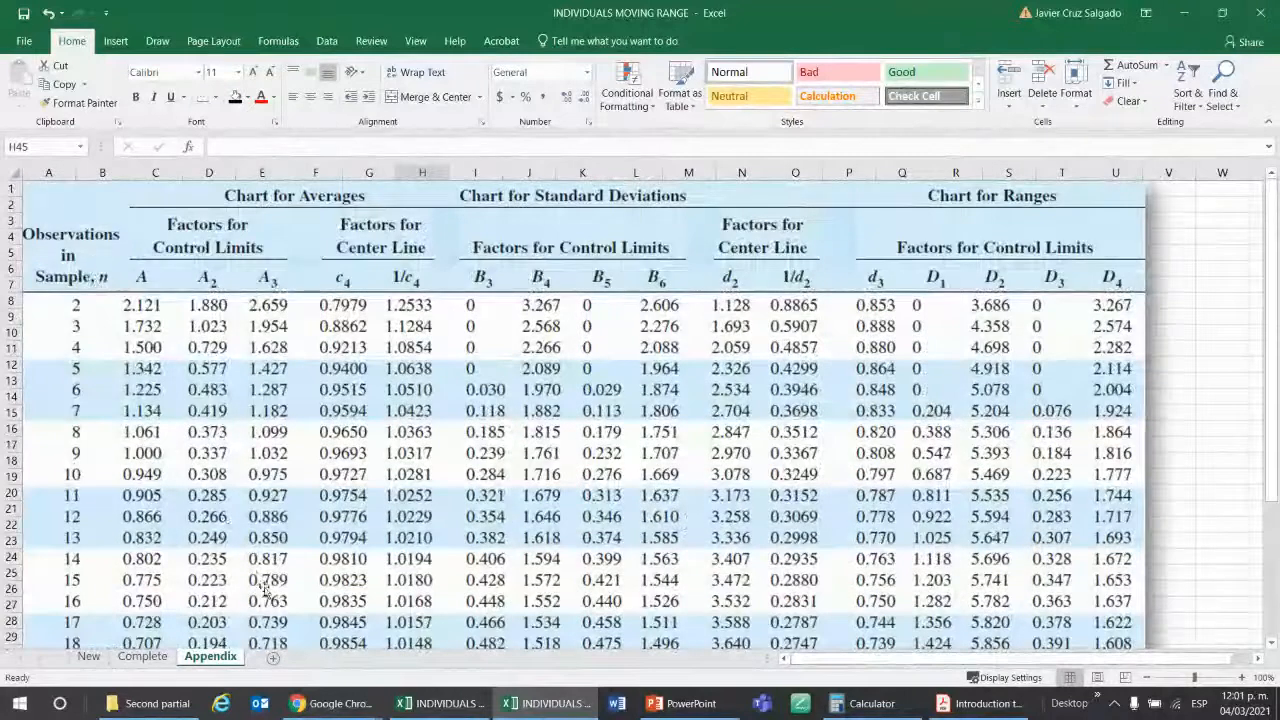
Return to the New sheet and check the moving range formula of batch 4 and the BRIX value of batch 1.
click(88, 656)
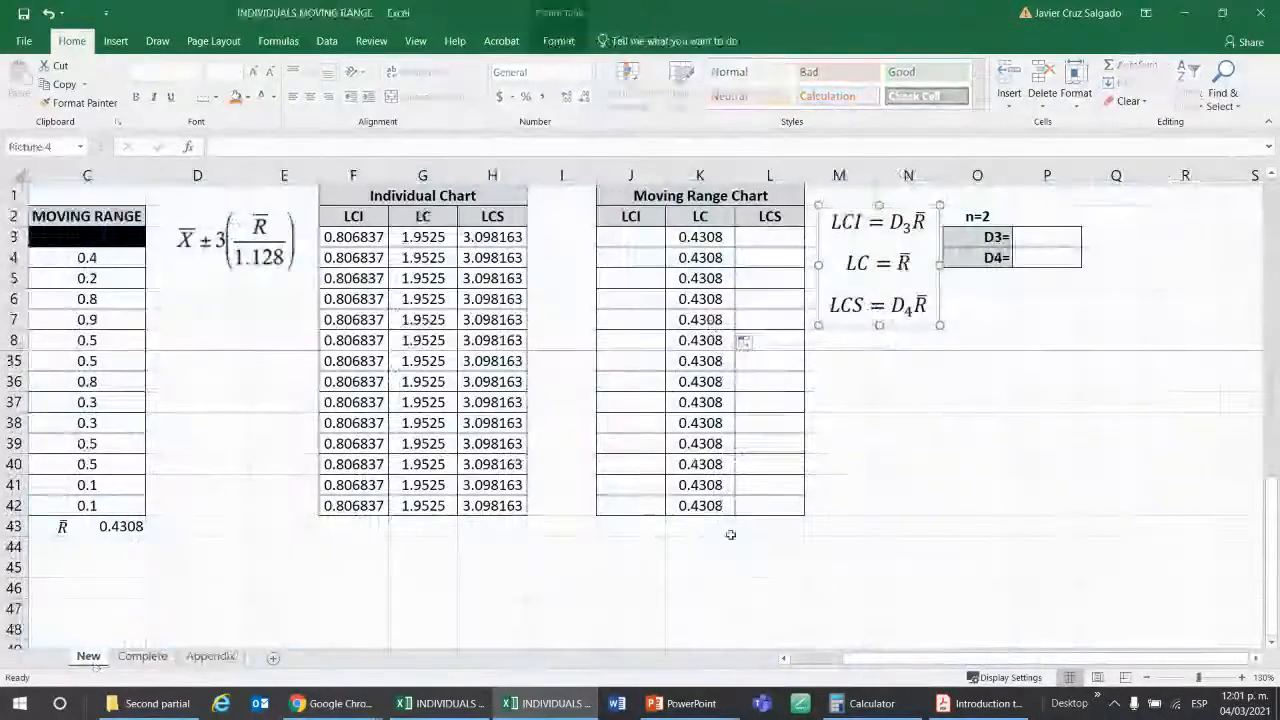
click(687, 572)
drag(891, 660, 840, 662)
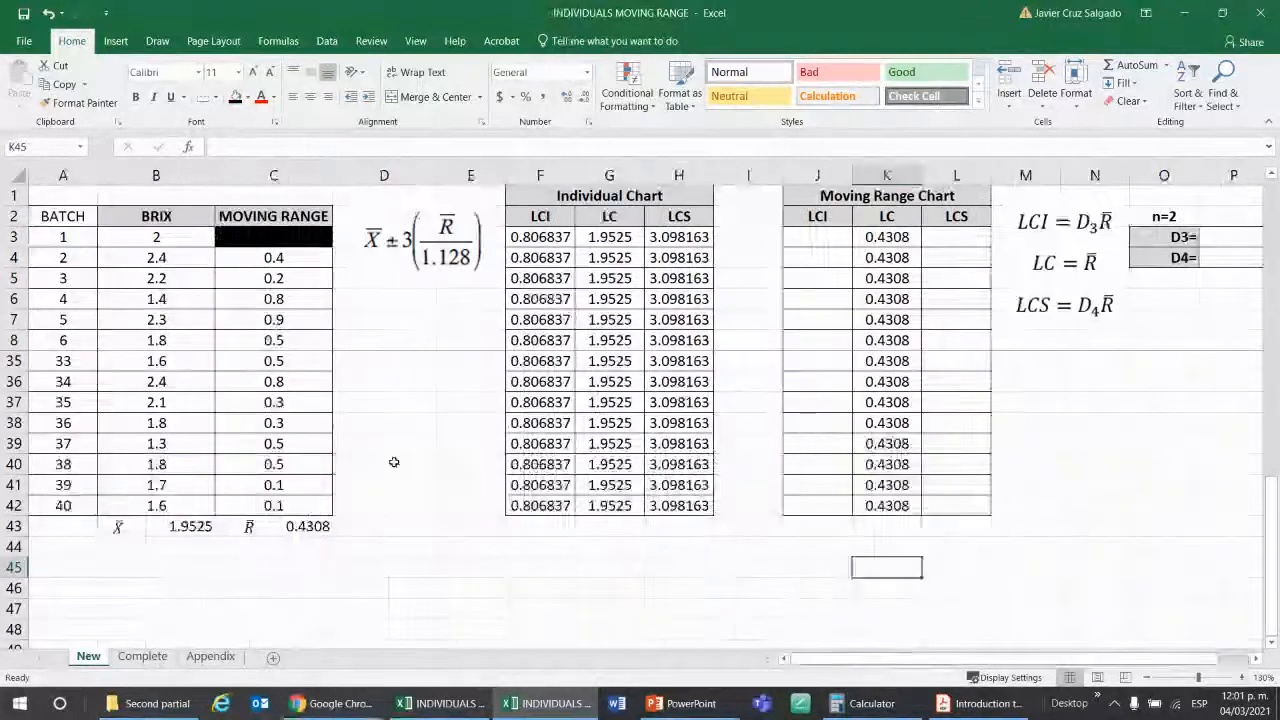
scroll(190, 412, up, 9)
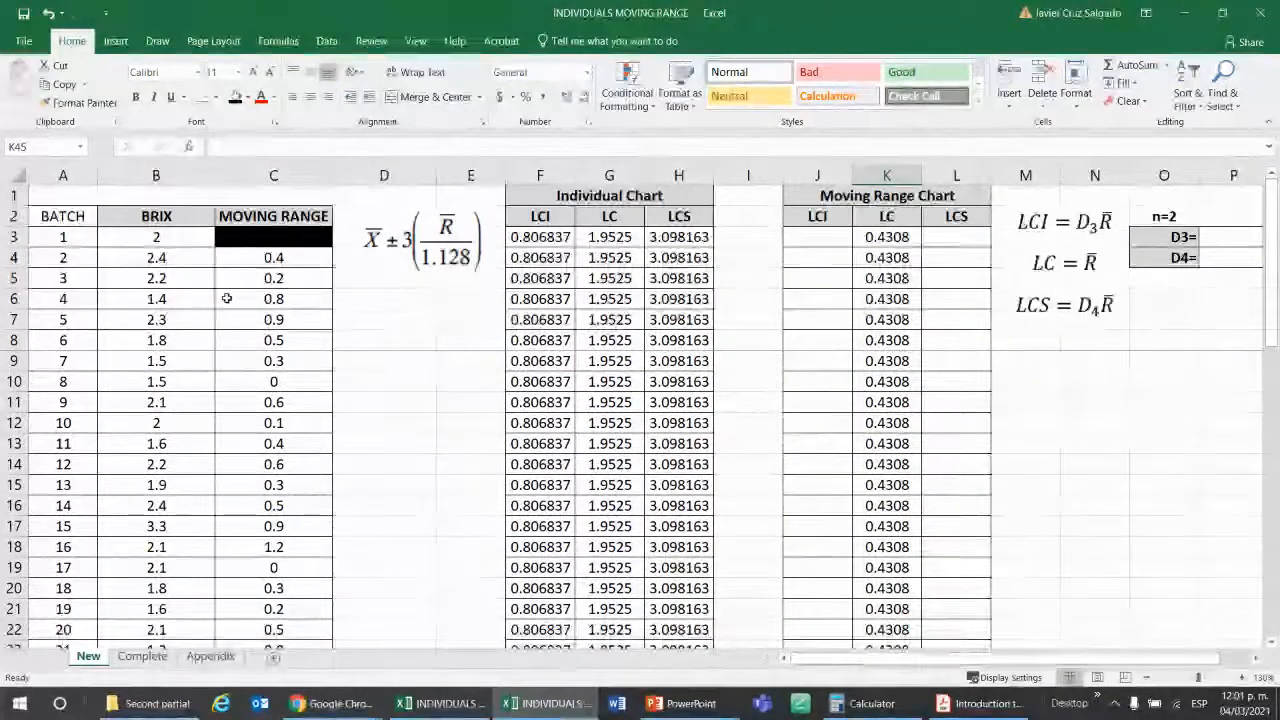
click(271, 294)
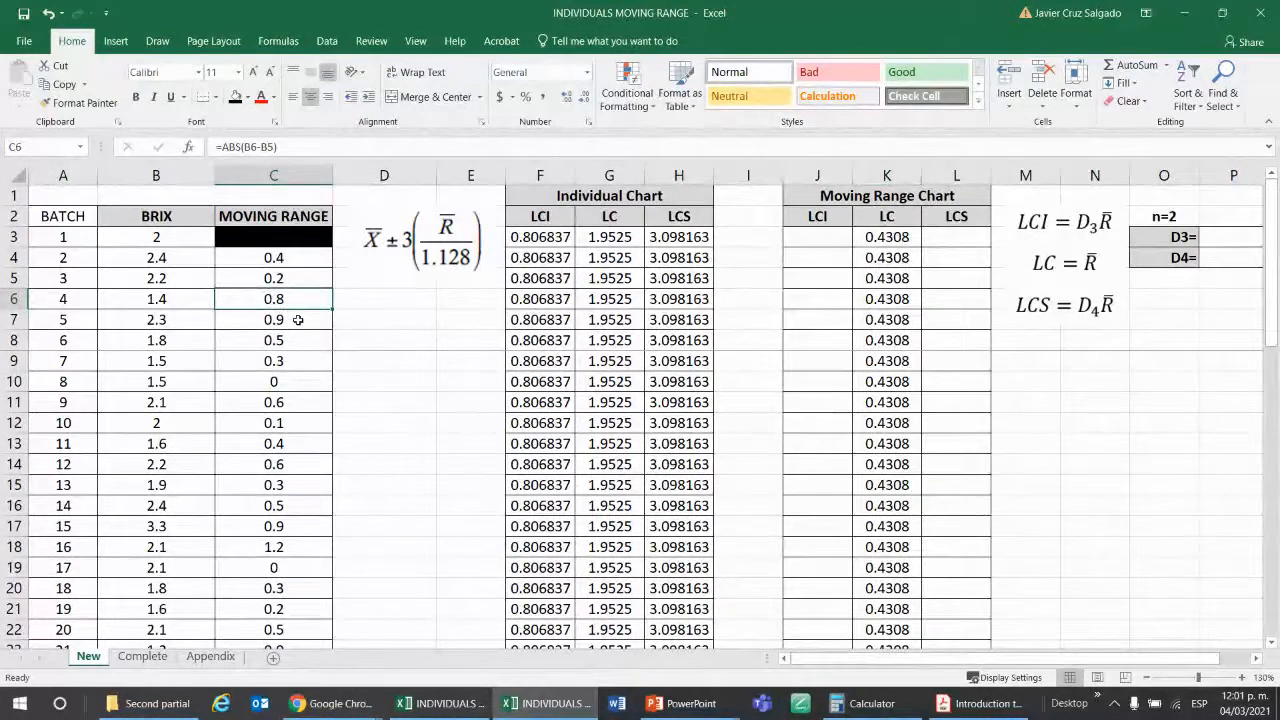
click(201, 236)
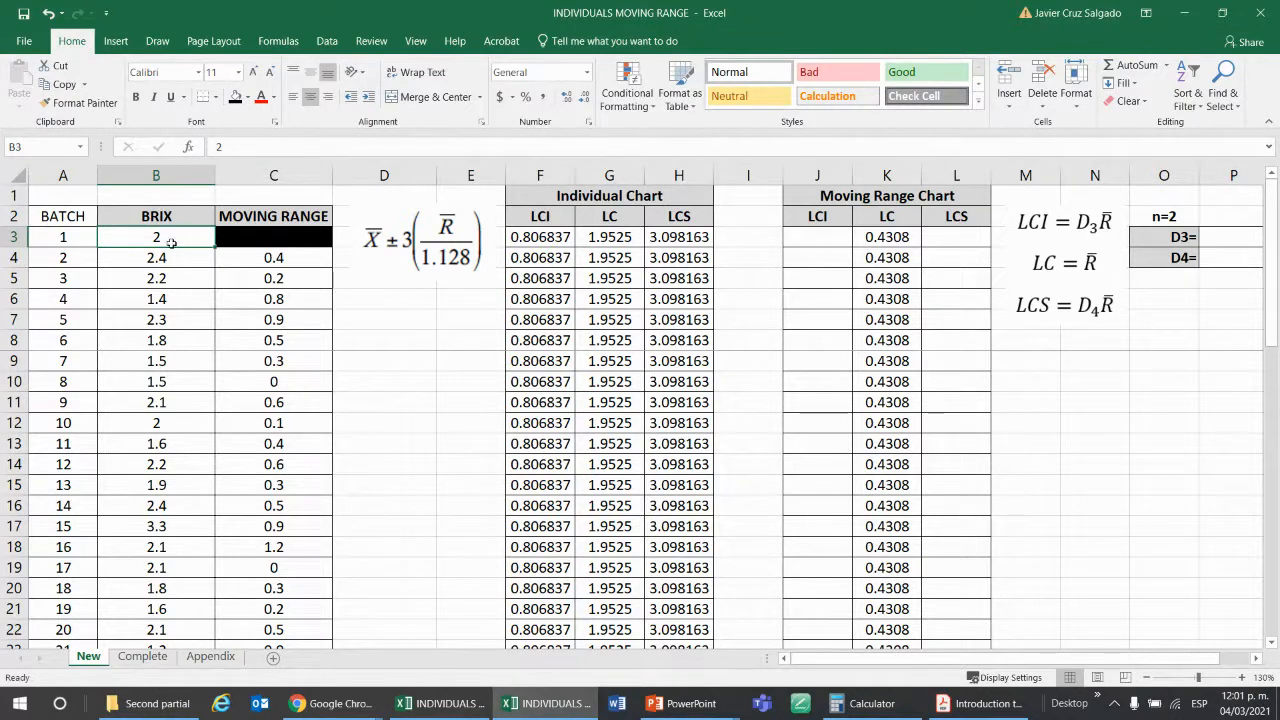
Compare the Appendix table's sample size column n with the Moving Range Chart block on the New sheet.
click(212, 658)
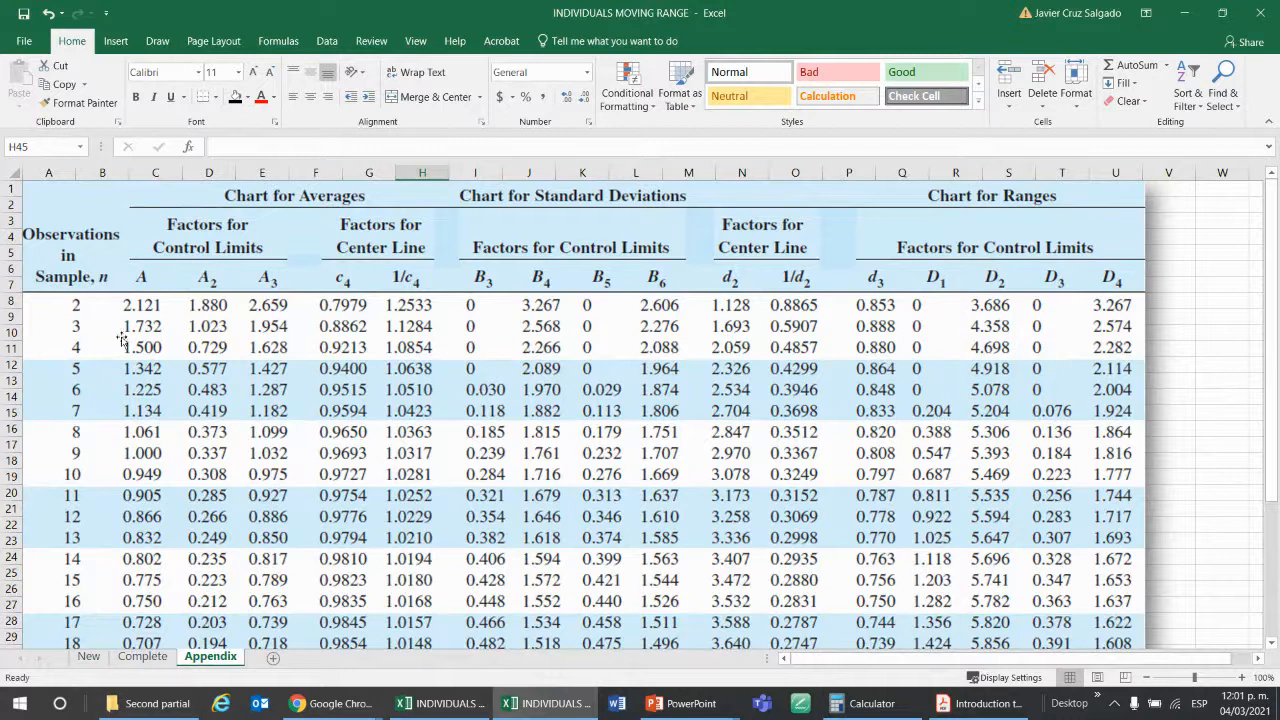
click(88, 656)
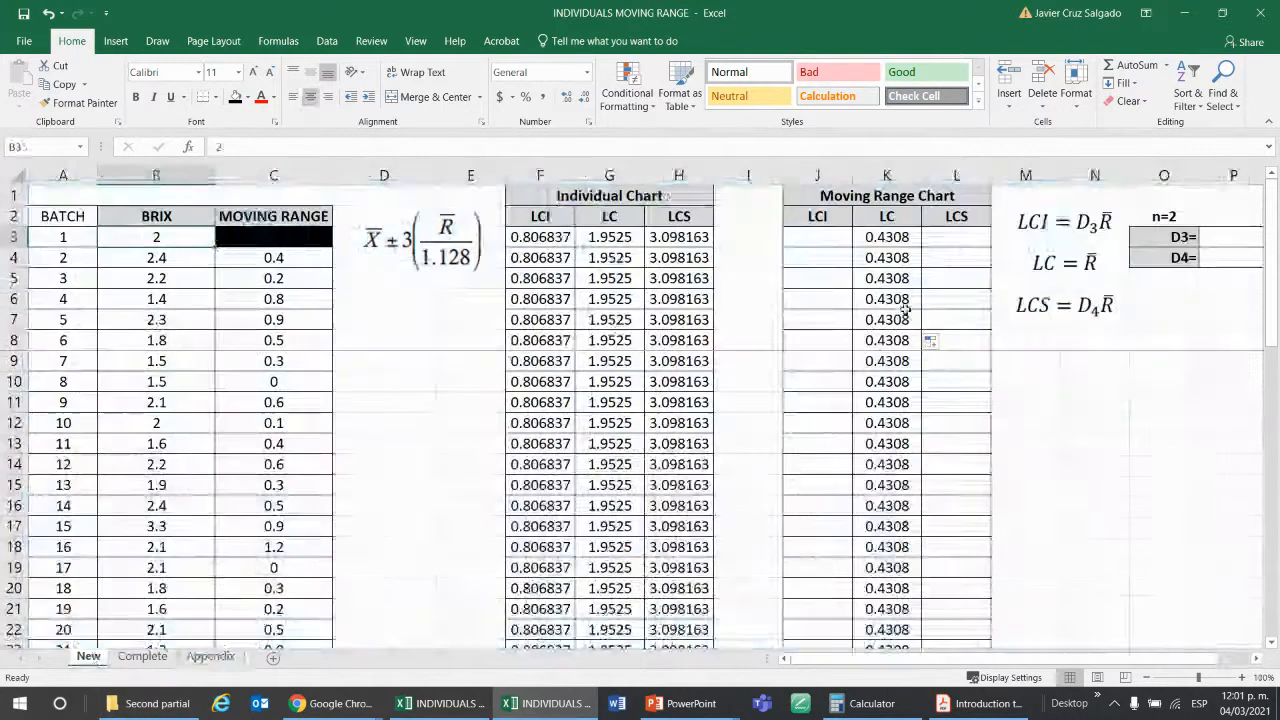
click(884, 196)
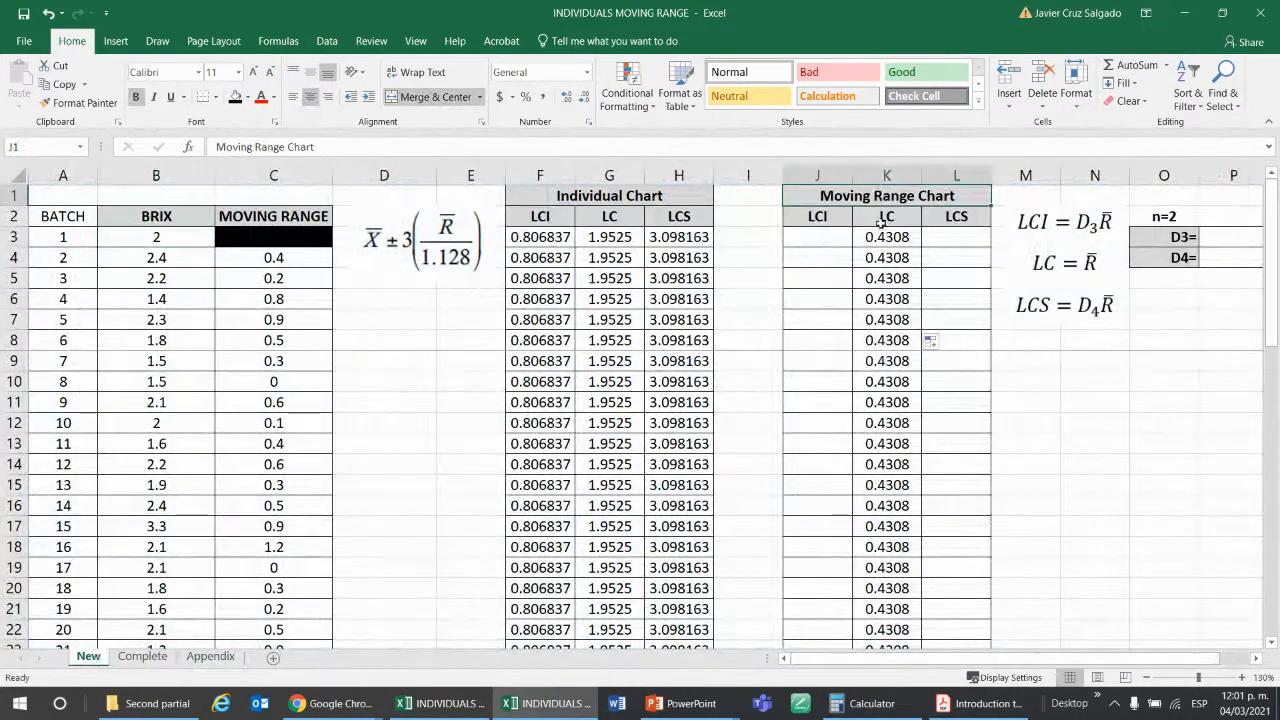
drag(883, 194, 892, 338)
click(888, 199)
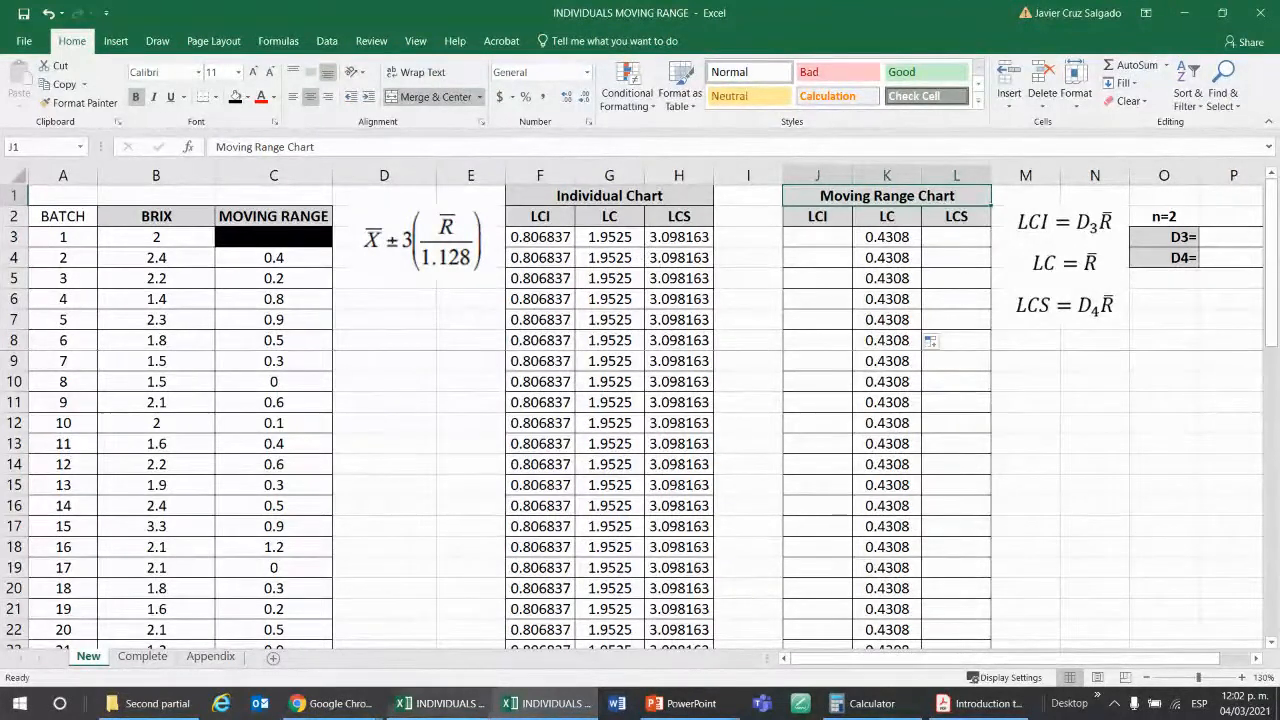
click(210, 656)
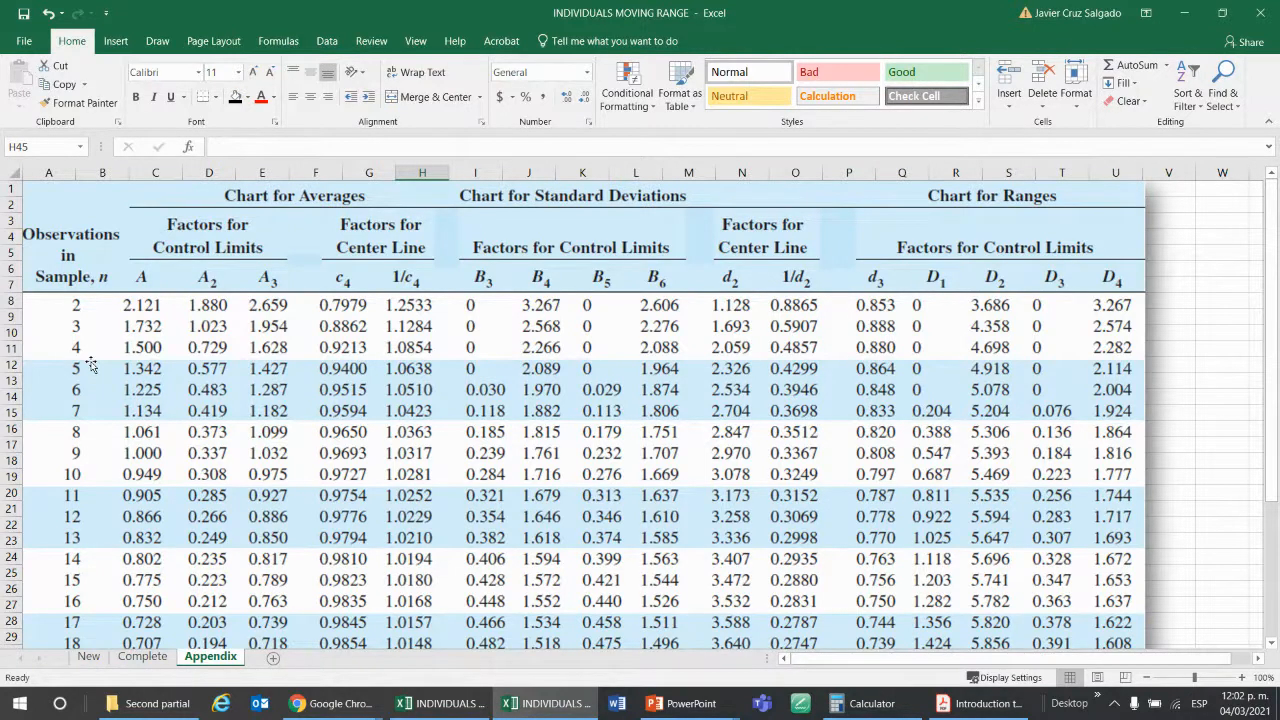
click(88, 657)
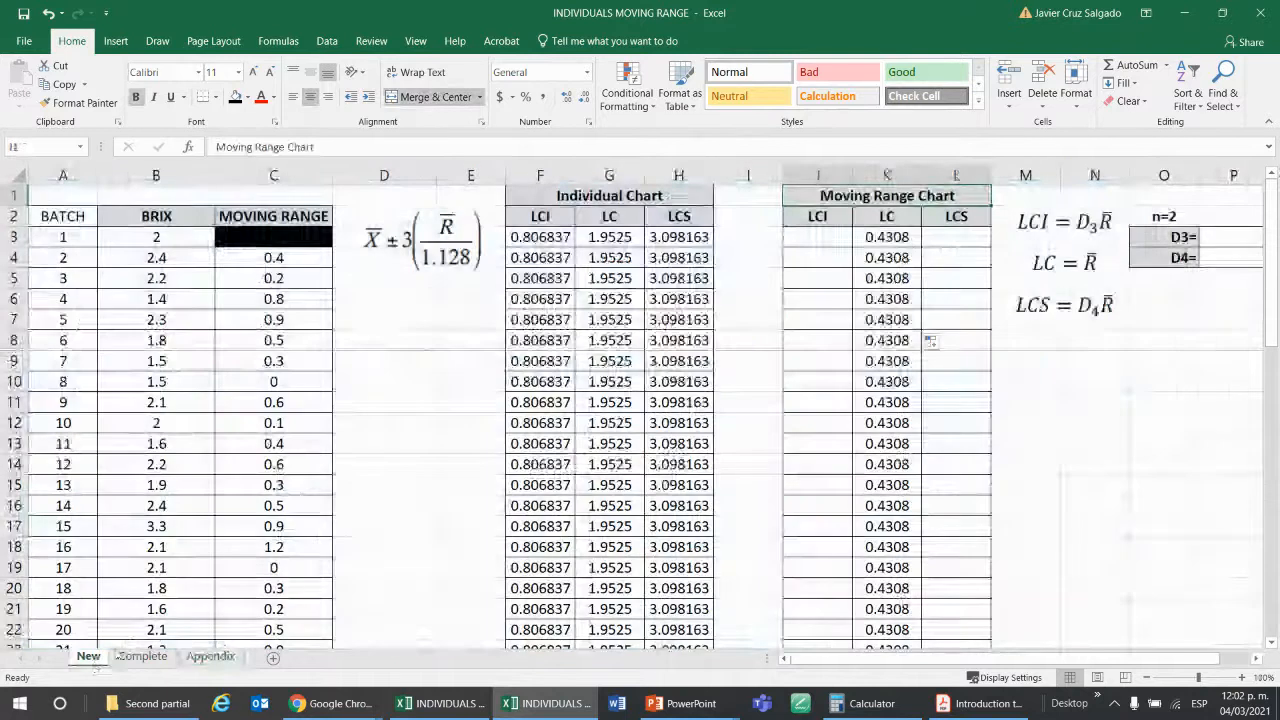
Inspect the moving range formulas of batches 2 to 4 in C4:C6 and the Moving Range Chart heading.
click(279, 259)
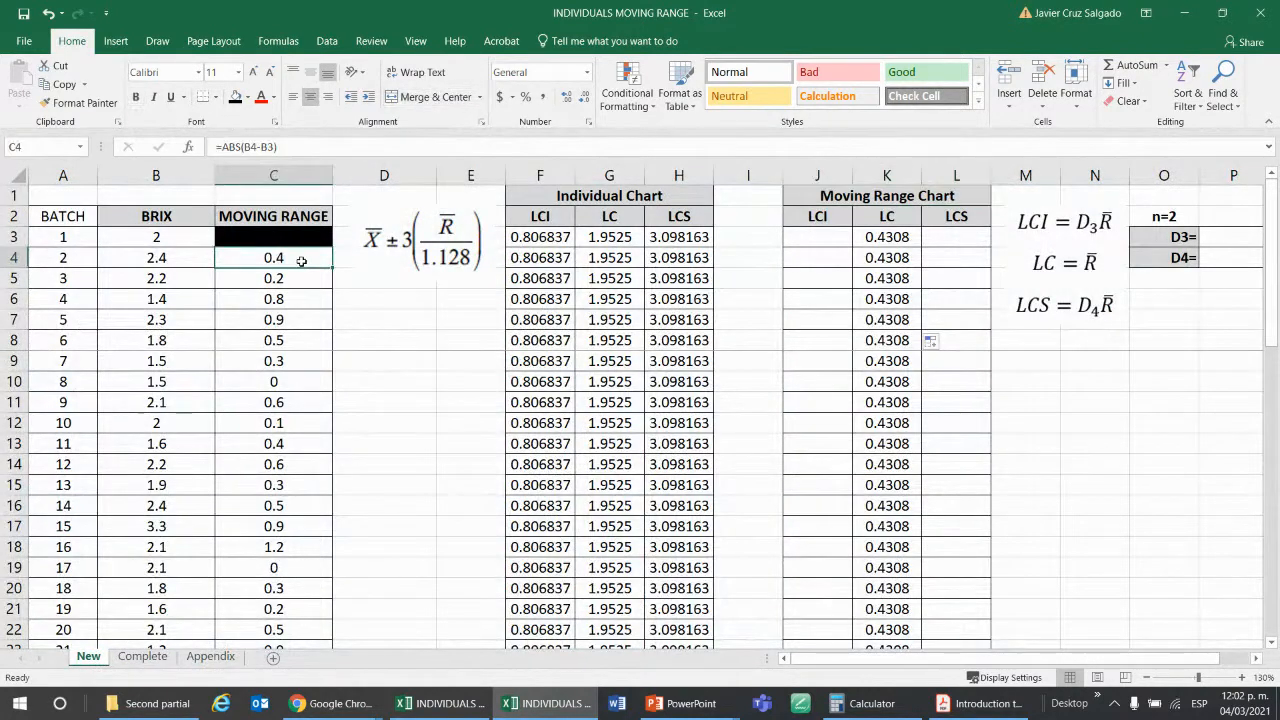
key(Down)
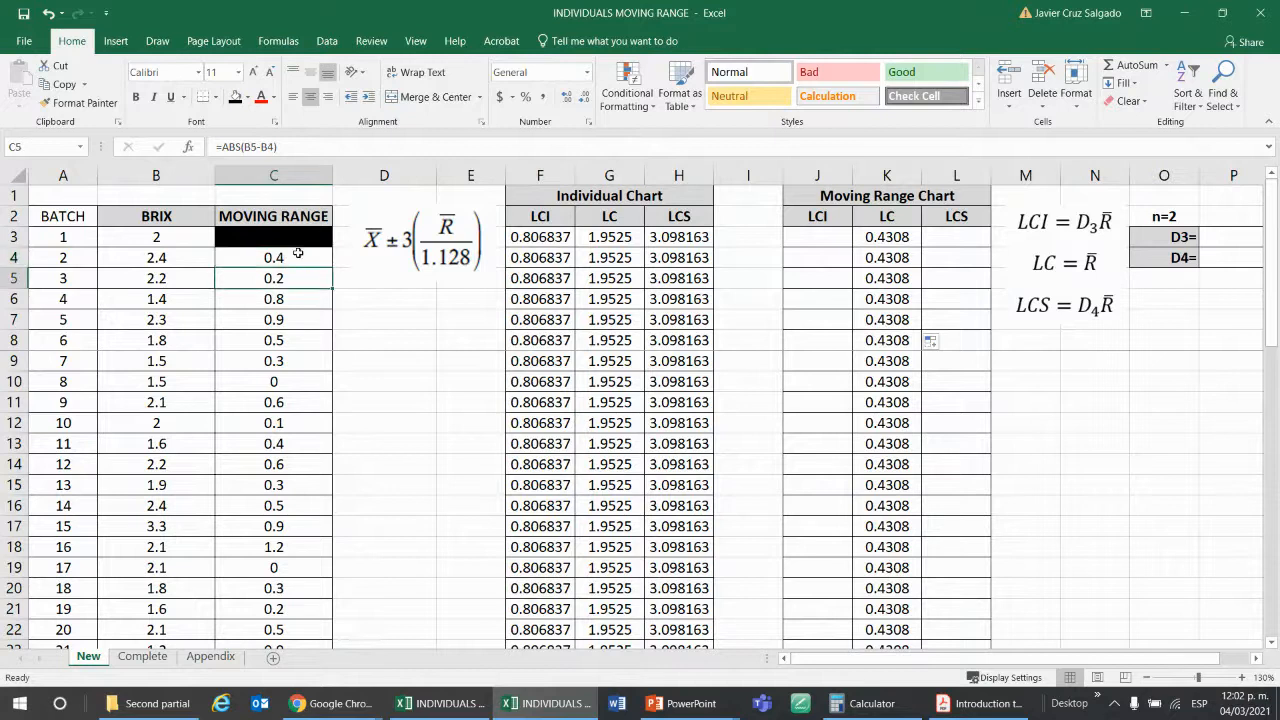
click(276, 259)
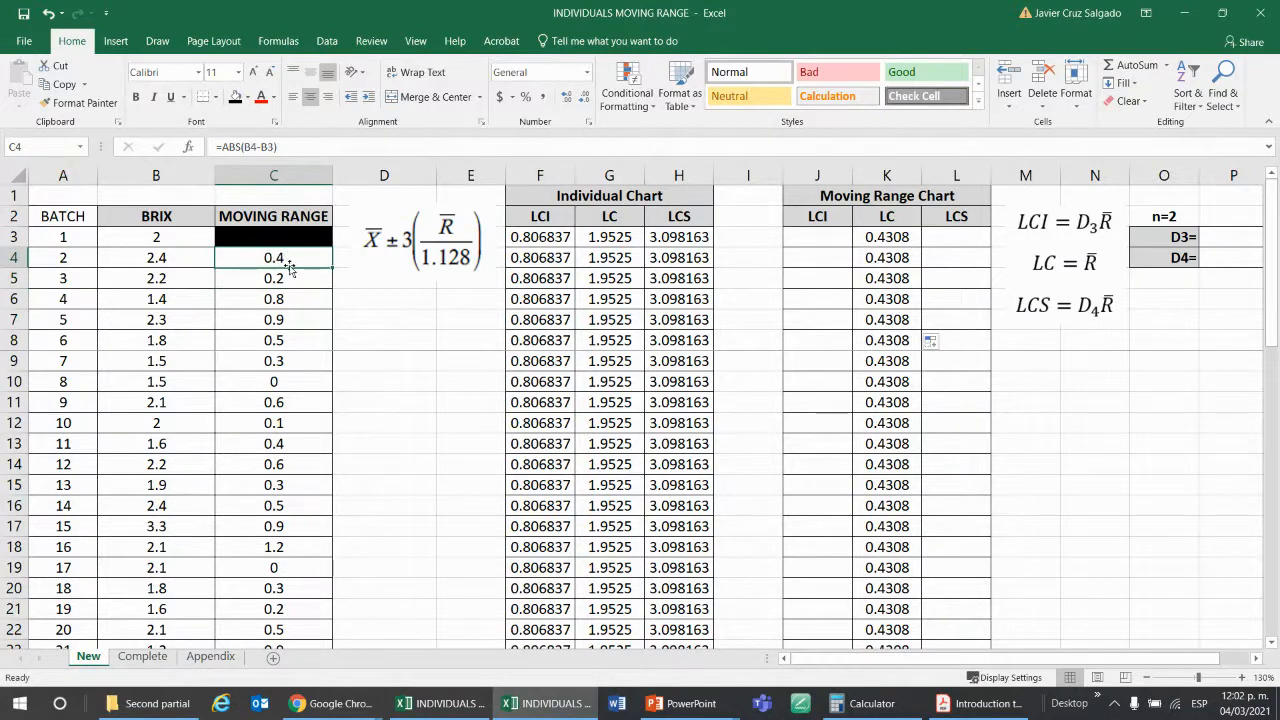
click(269, 280)
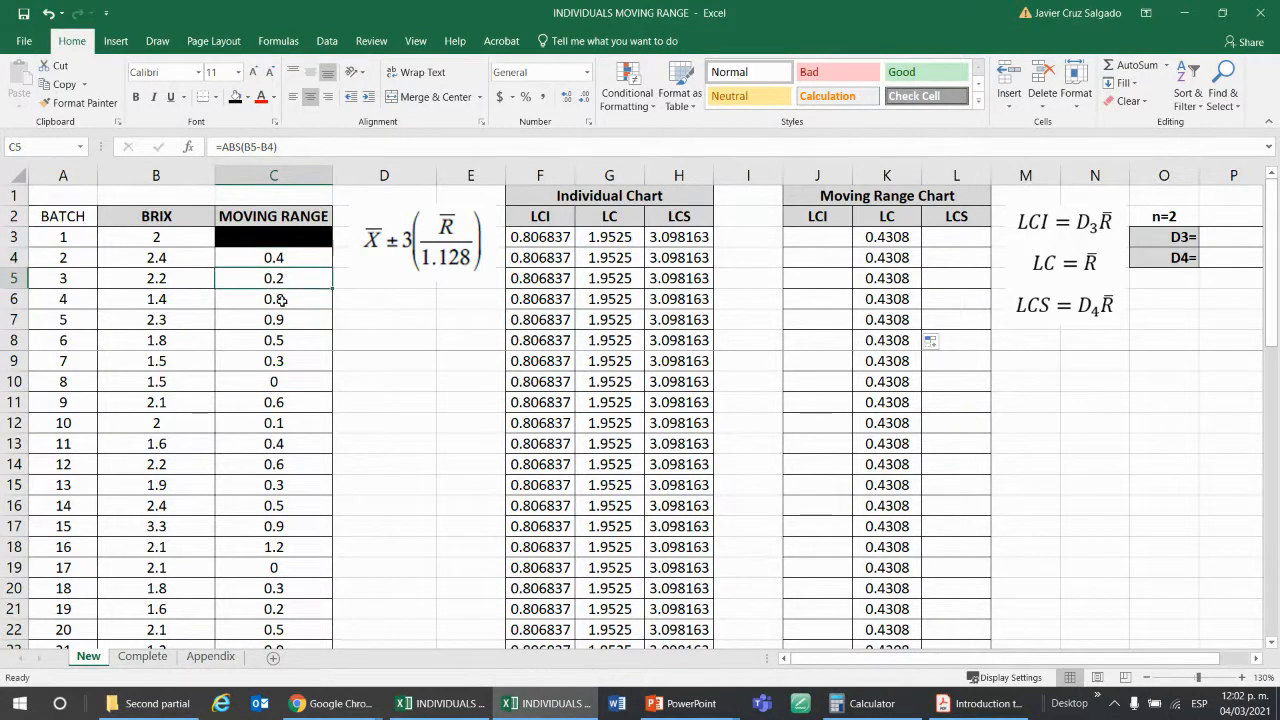
click(282, 300)
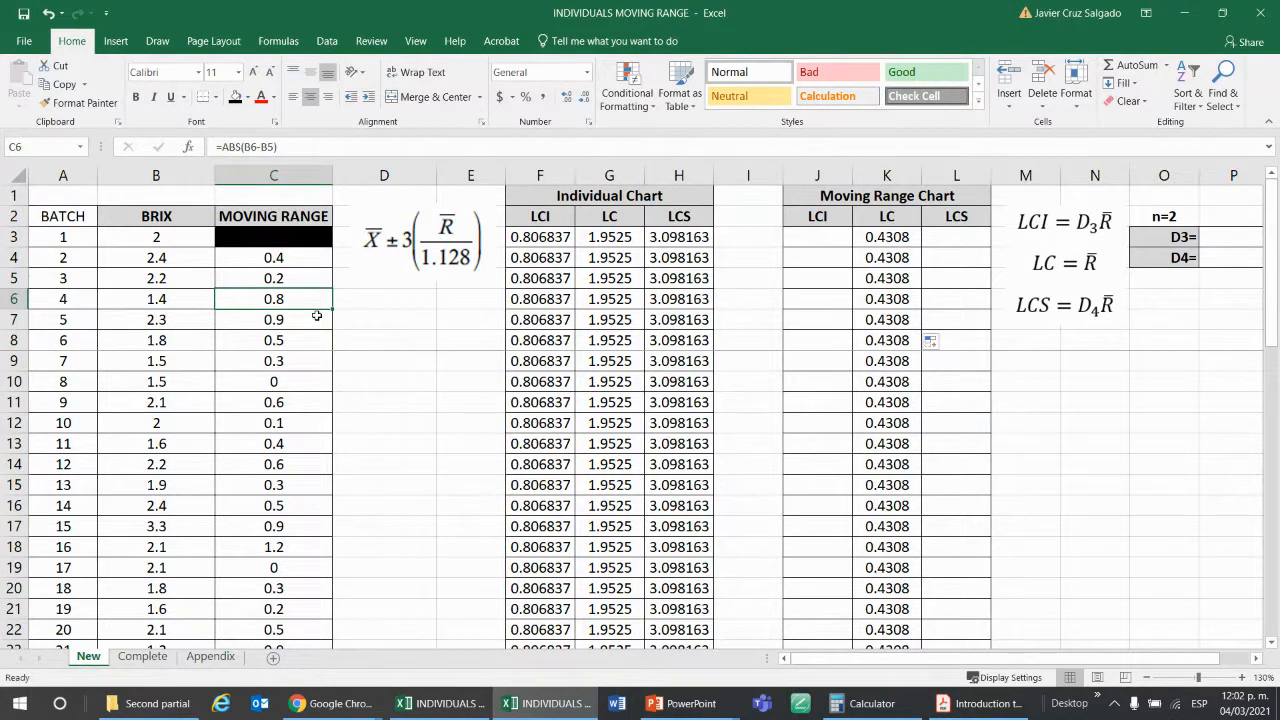
click(307, 260)
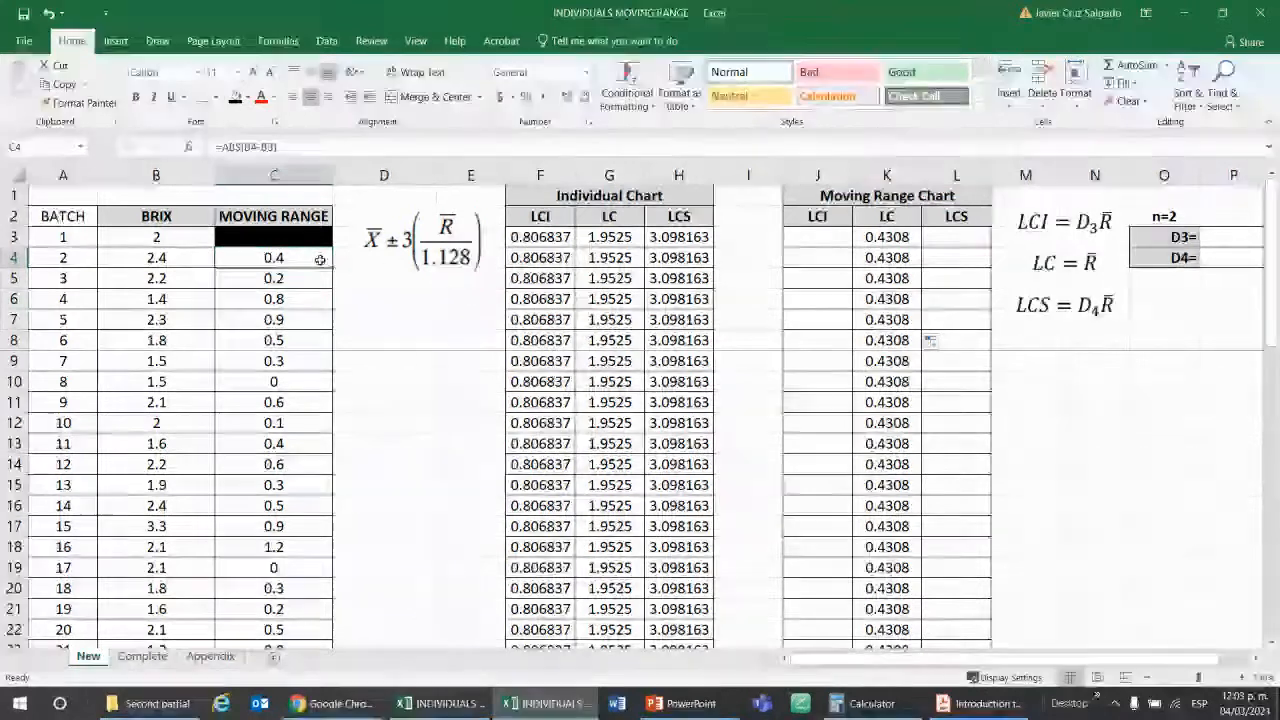
click(862, 197)
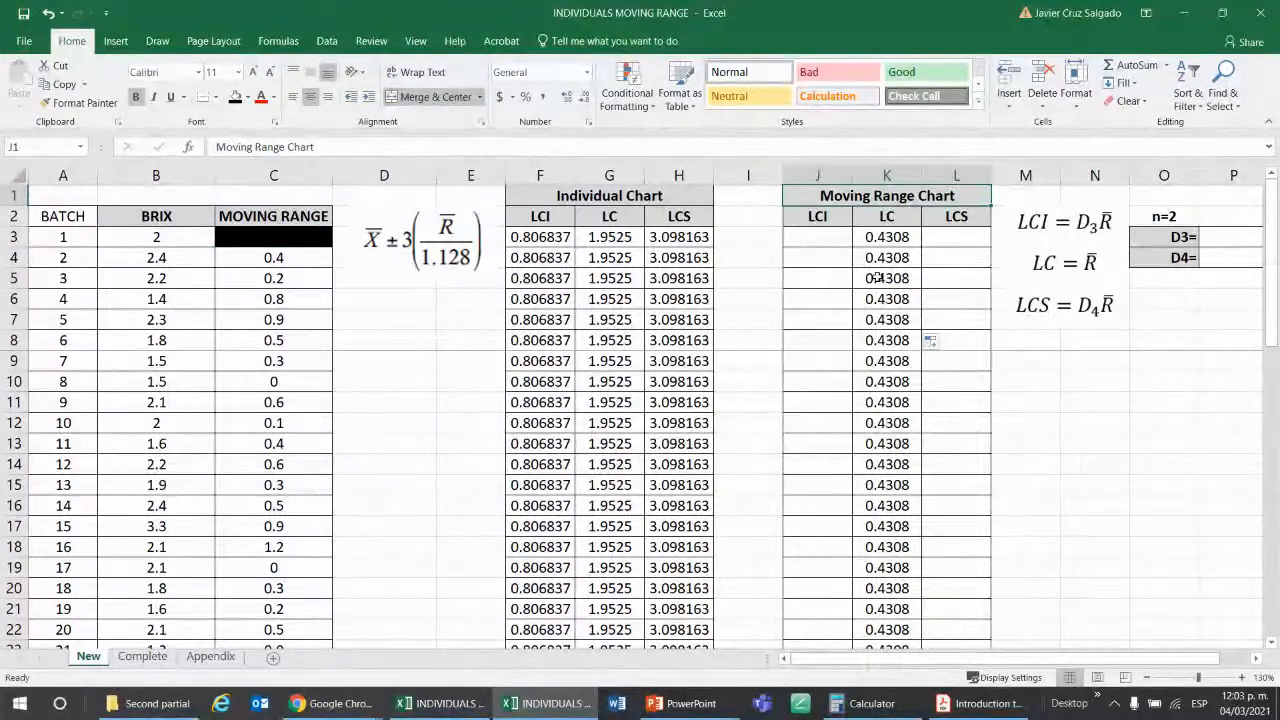
Check the Moving Range Chart's empty LCS cells, the n=2 label and the D3 and D4 cells against the Appendix table.
click(957, 236)
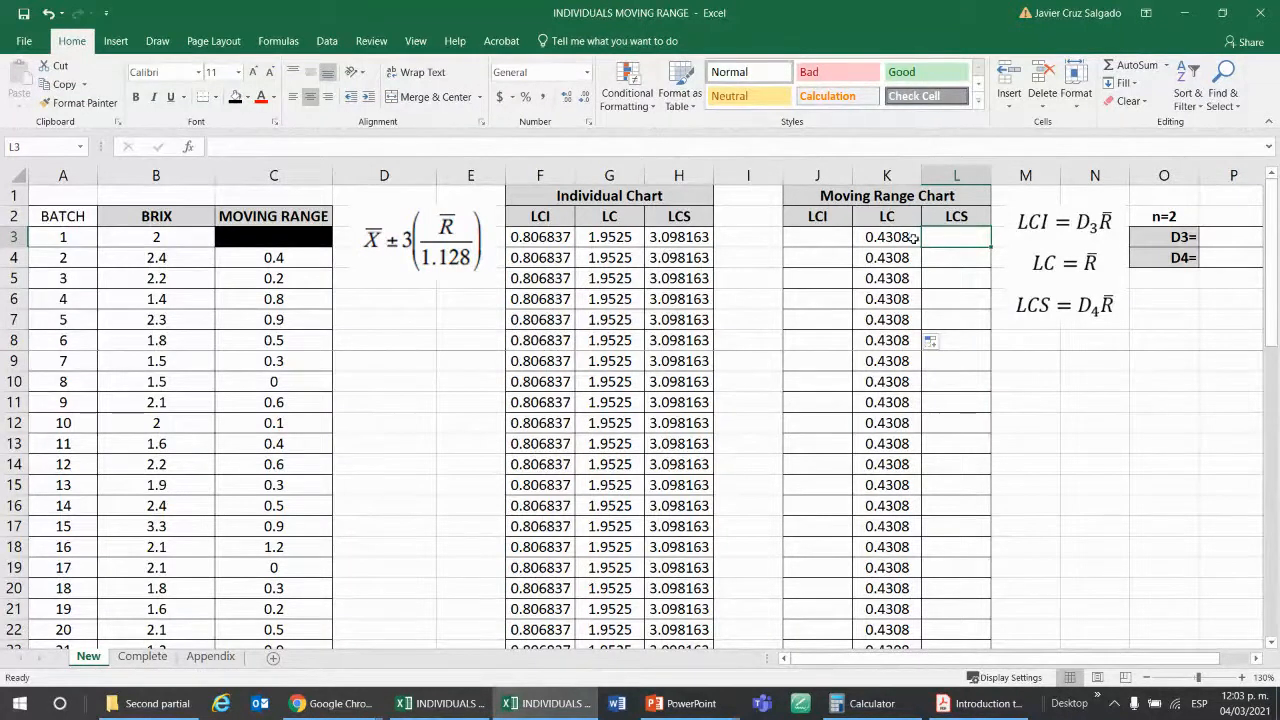
click(931, 297)
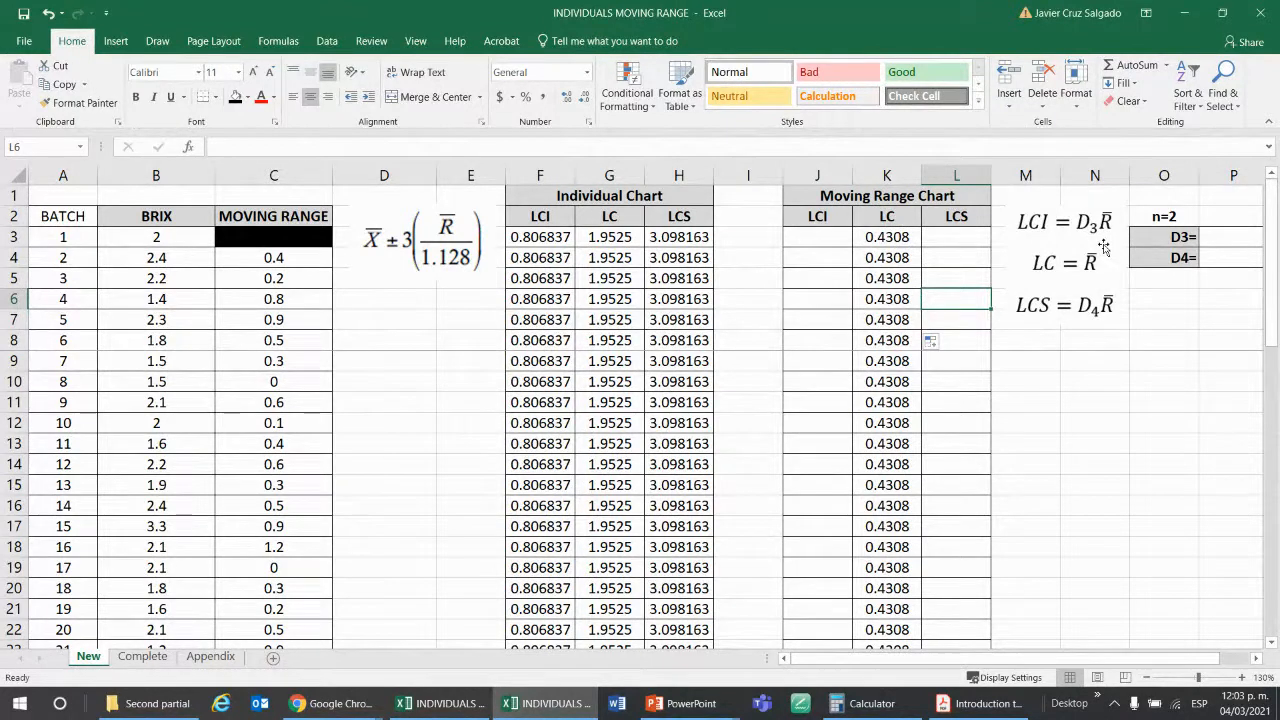
click(1147, 336)
click(1160, 217)
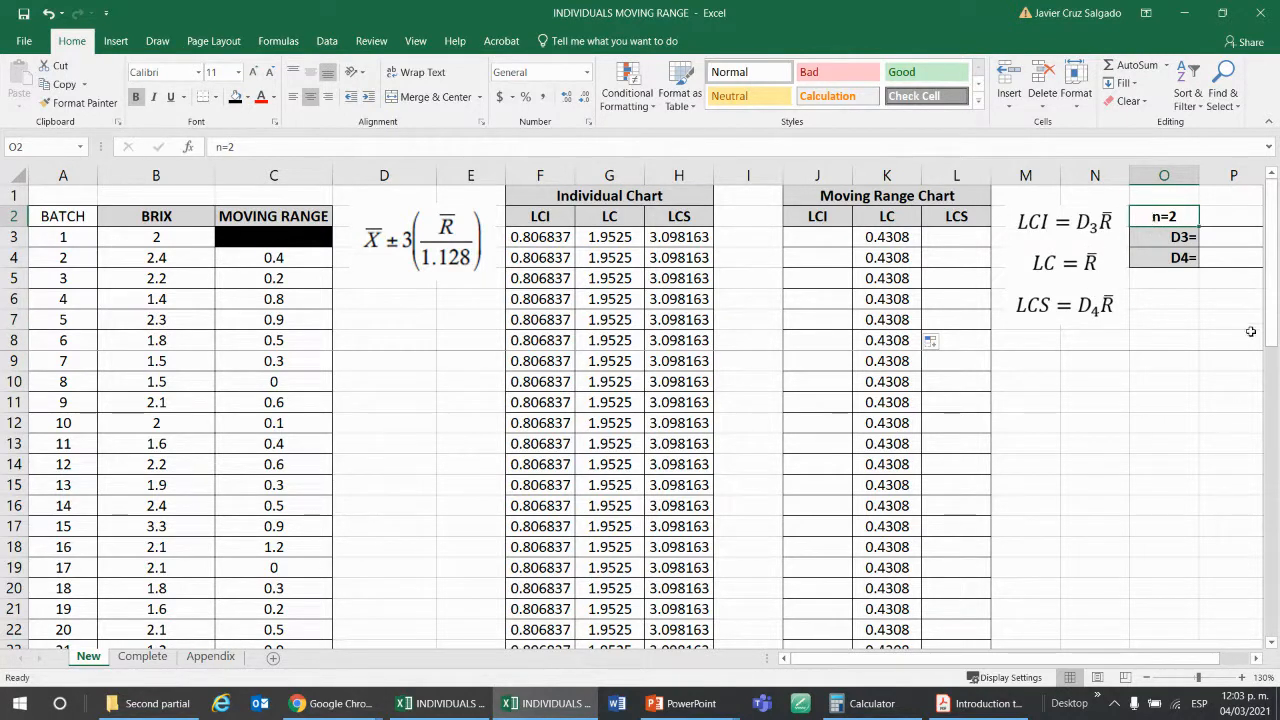
scroll(1000, 404, right, 3)
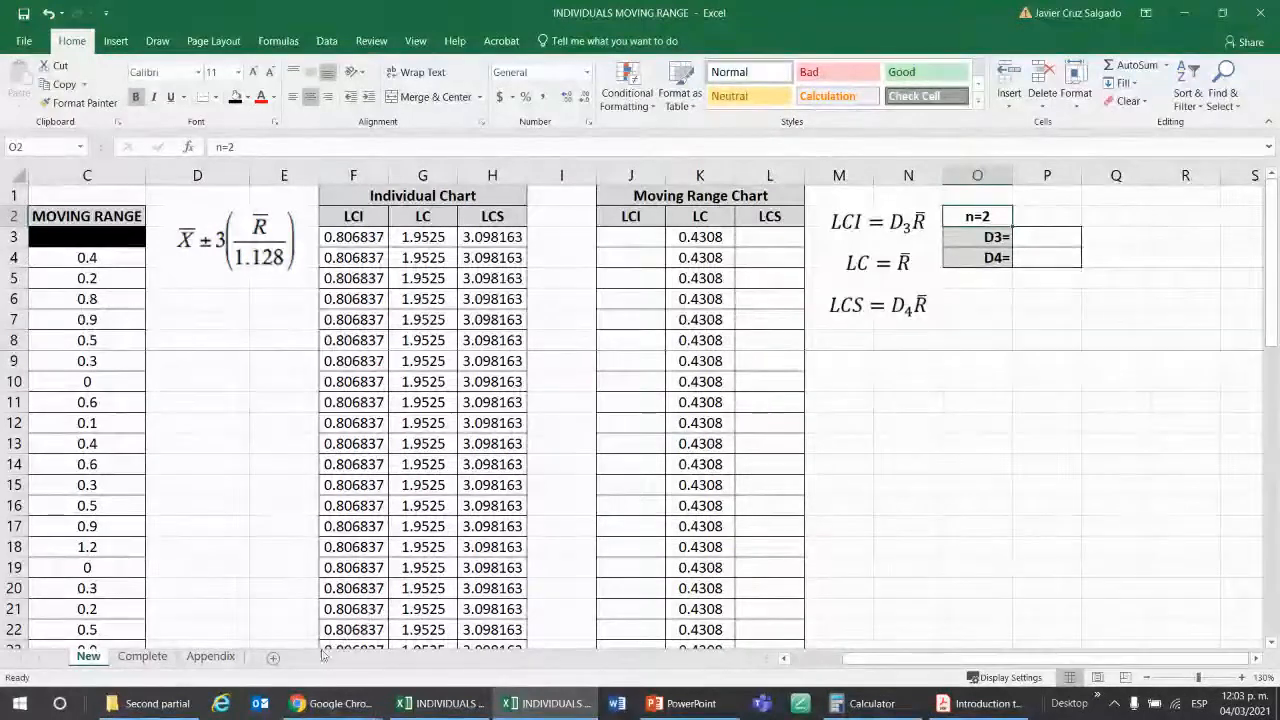
click(210, 656)
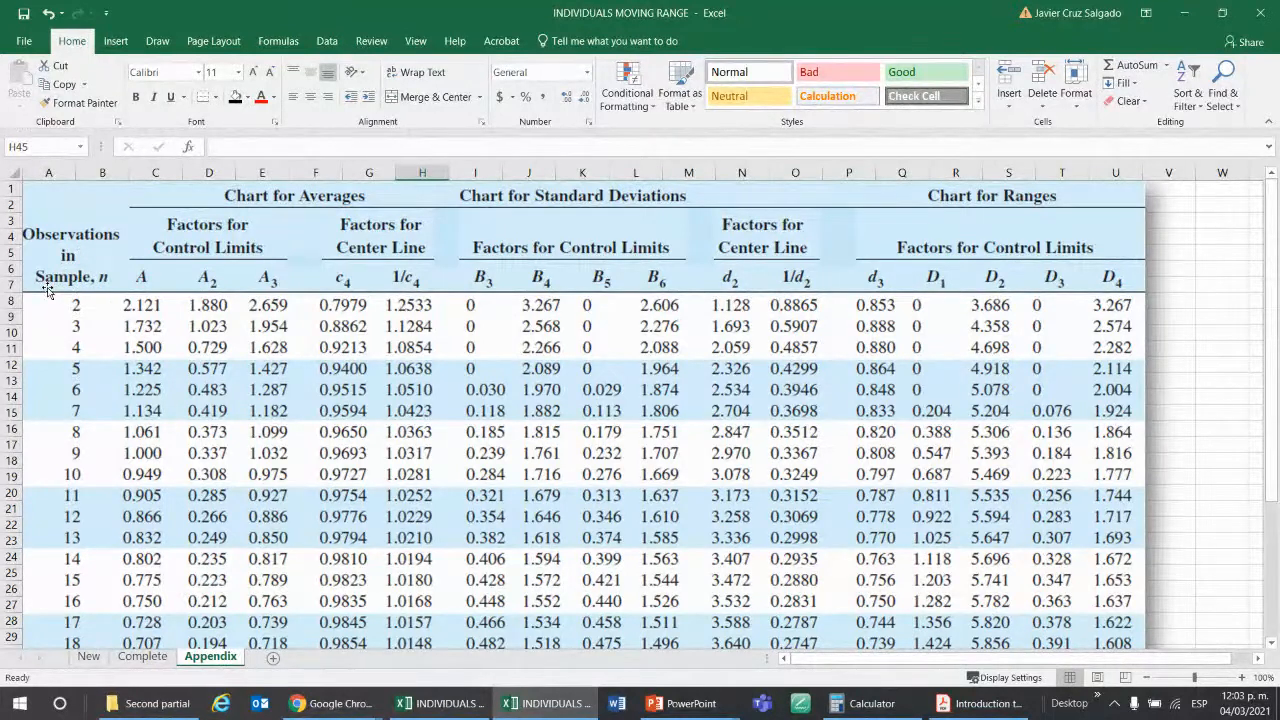
click(88, 656)
click(1042, 237)
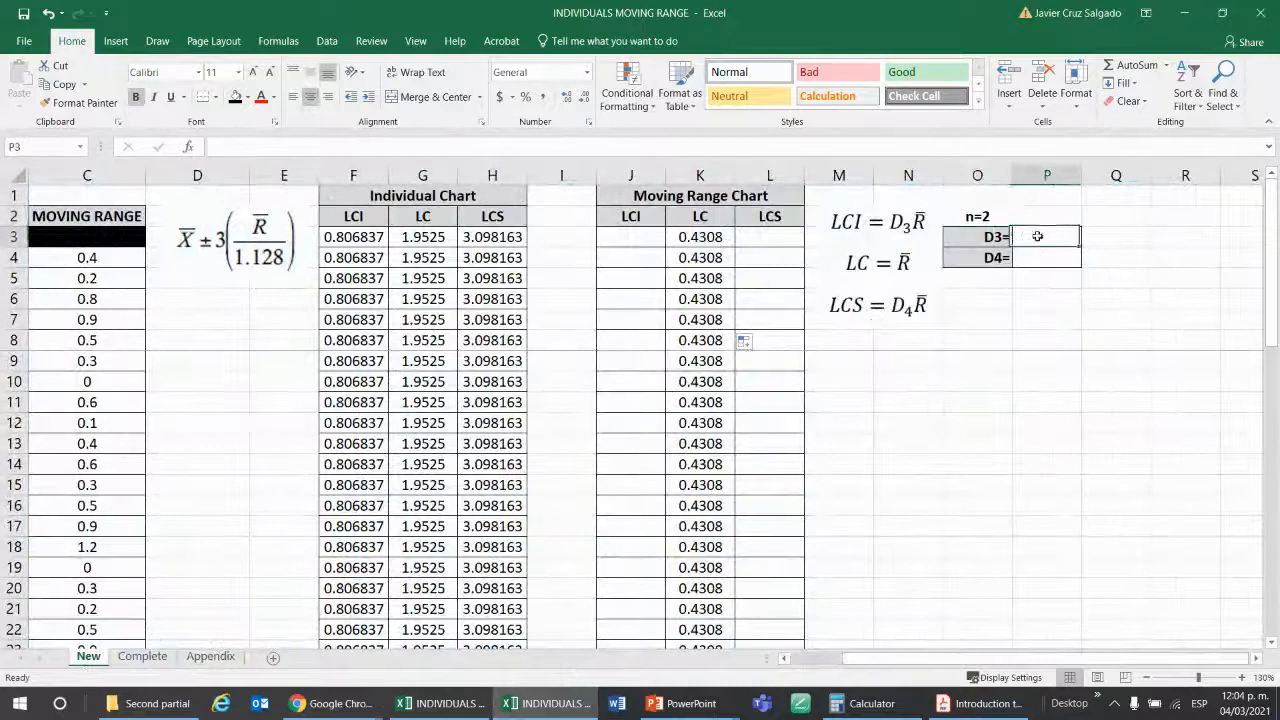
click(1036, 256)
Underline the n = 2 row of the Appendix table in black ink and box its D3 and D4 factors with their headings.
click(226, 657)
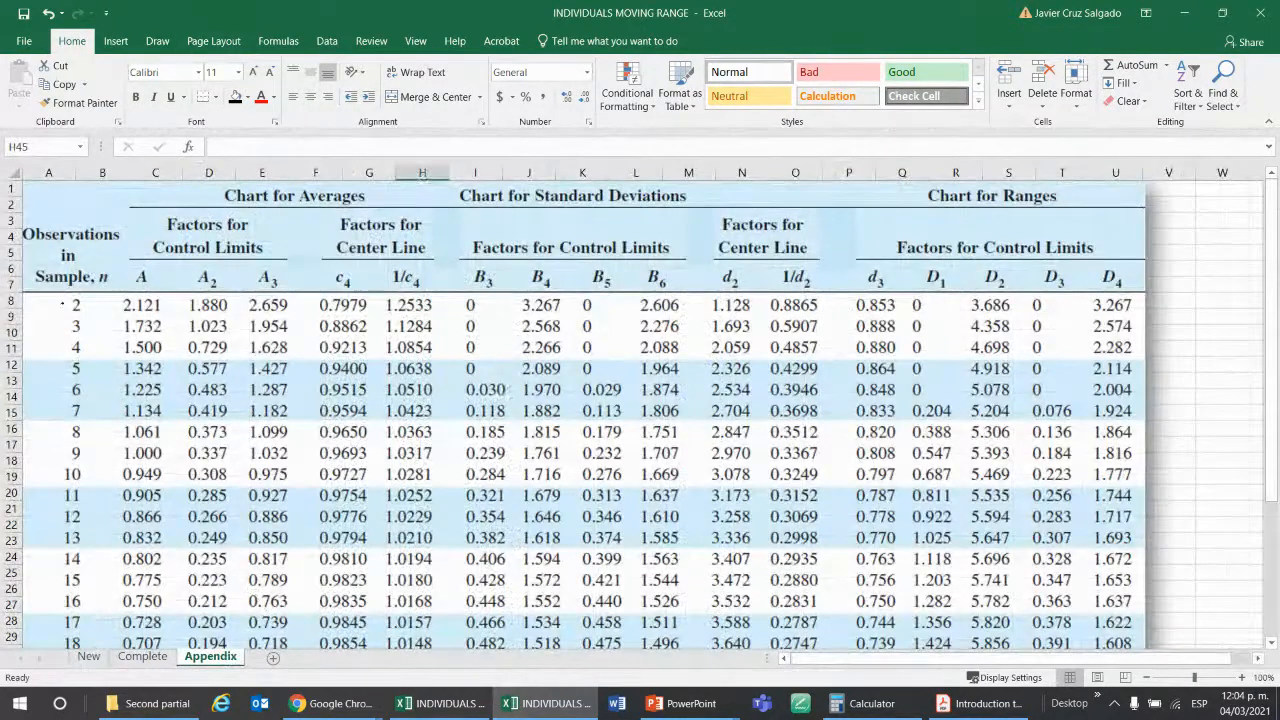
drag(68, 318, 1145, 314)
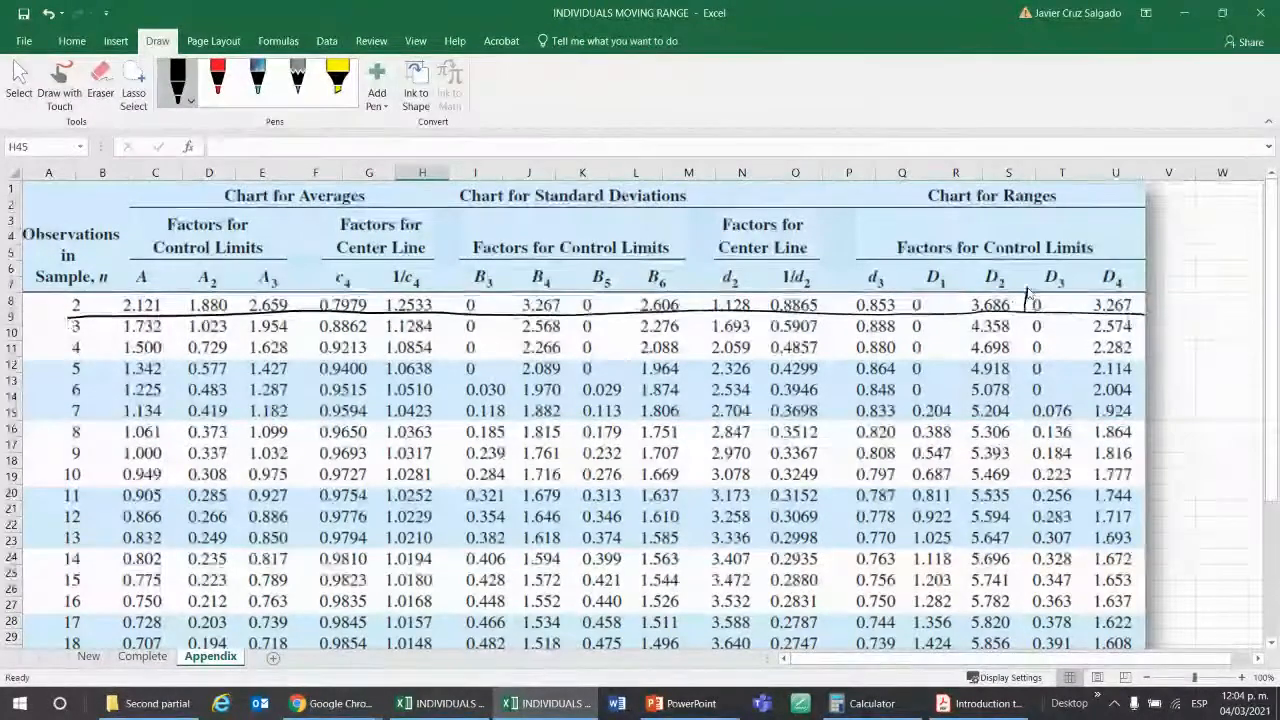
mouse_move(1027, 292)
mouse_down()
mouse_move(1026, 310)
mouse_move(1060, 257)
mouse_move(1125, 314)
mouse_up()
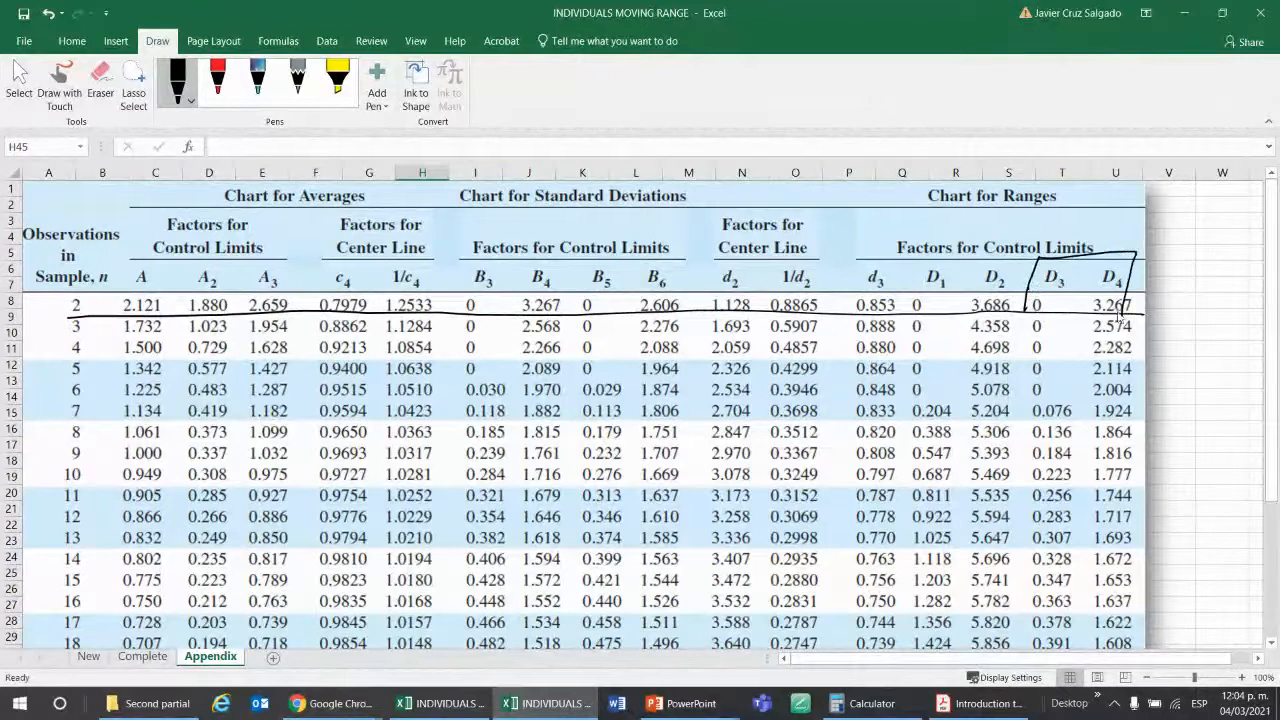
key(ctrl+z)
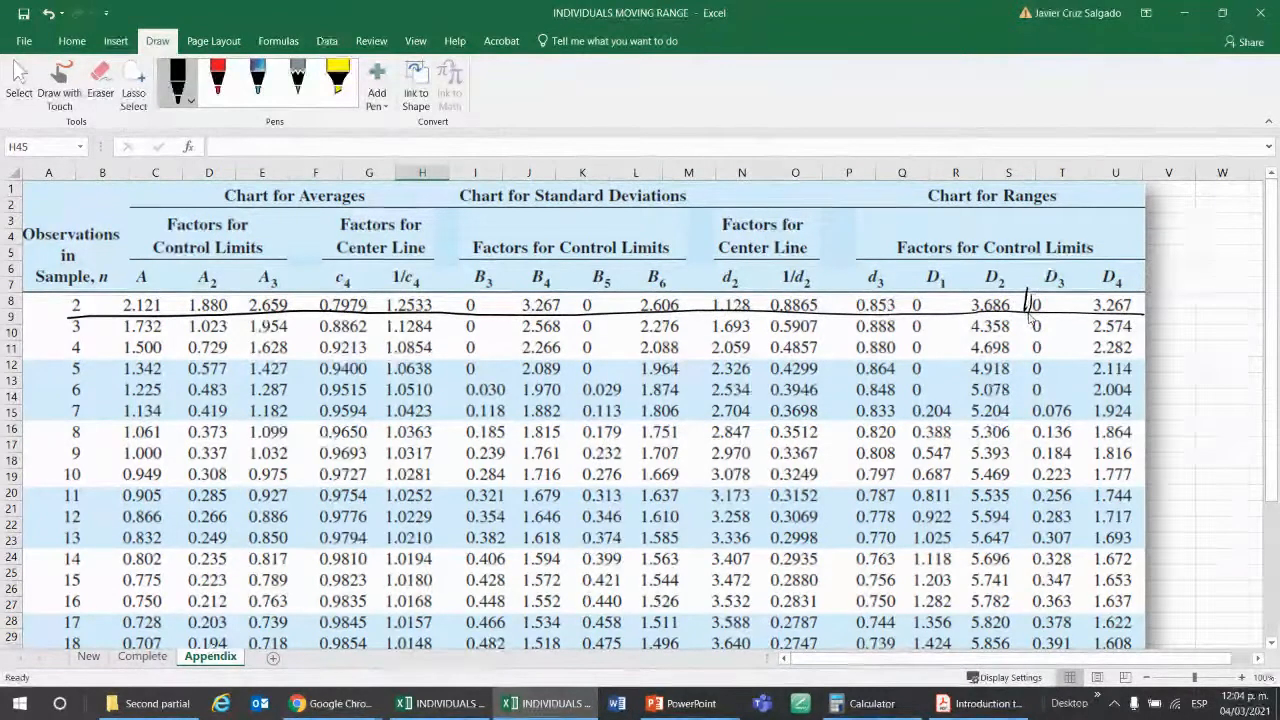
mouse_move(1027, 312)
mouse_down()
mouse_move(1100, 258)
mouse_move(1134, 316)
mouse_up()
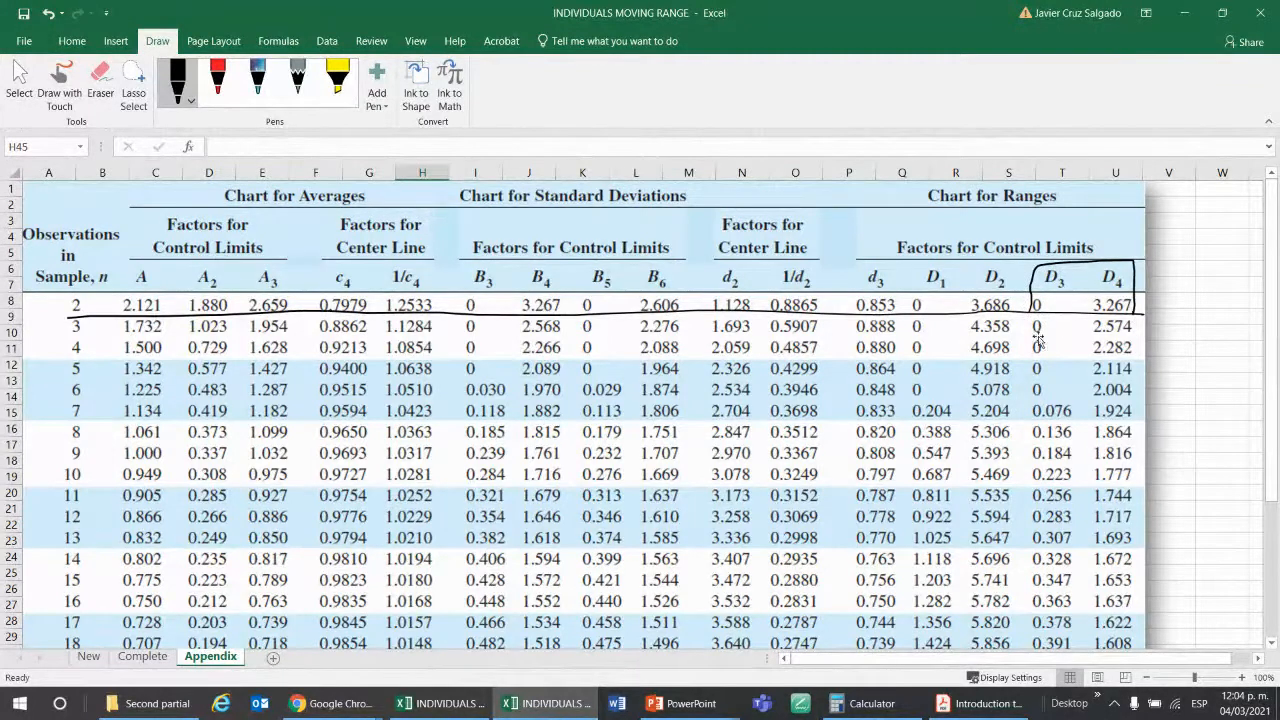
Enter 0 as the D3 factor in P3 of the New sheet.
click(88, 657)
click(1043, 243)
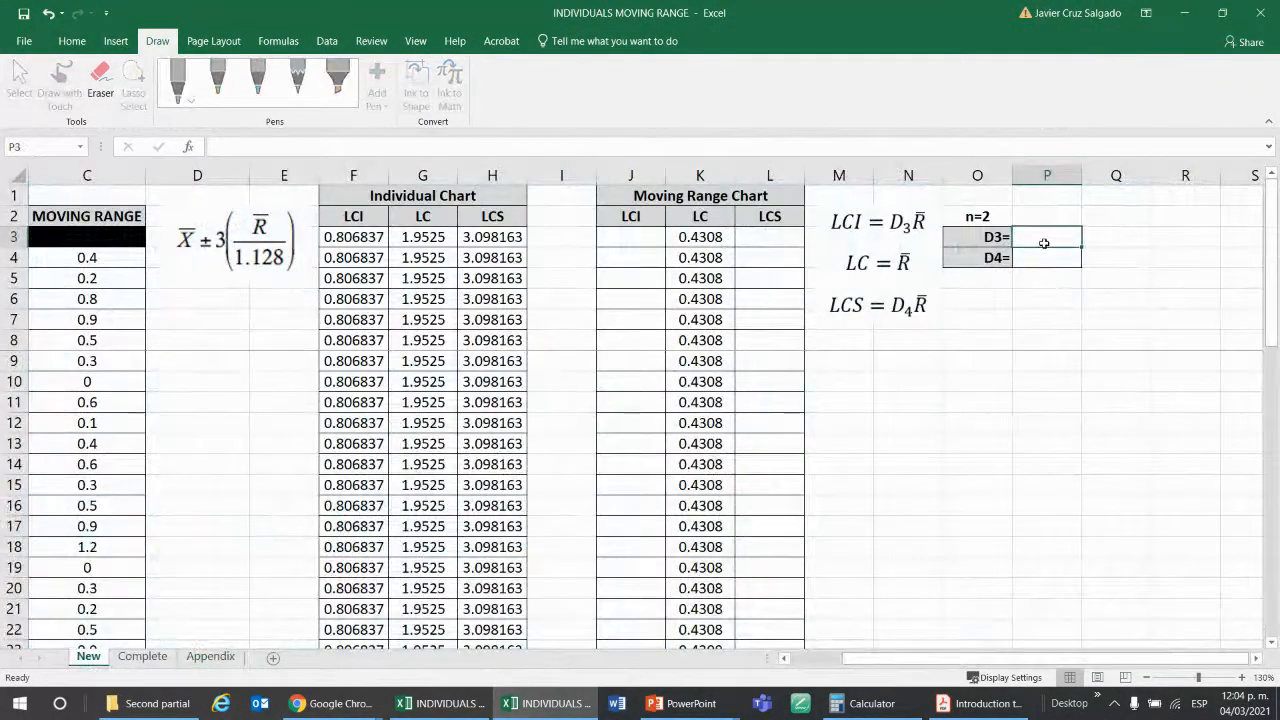
text(0)
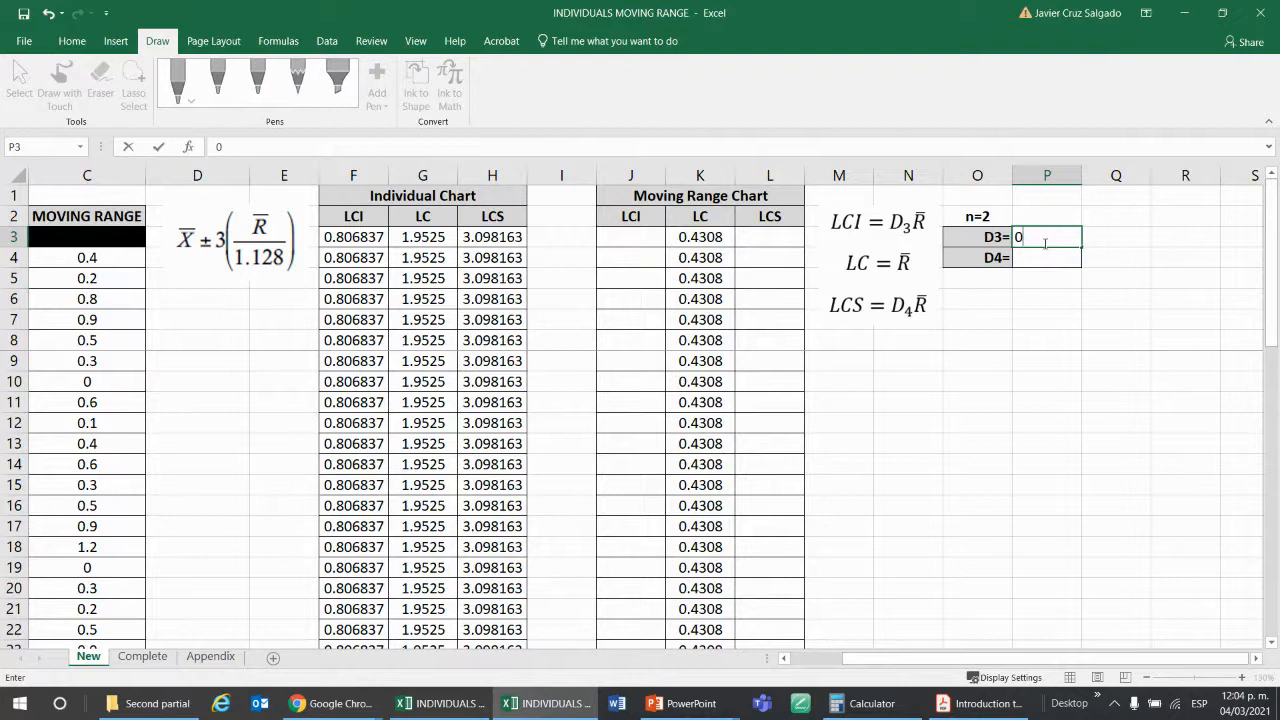
key(Return)
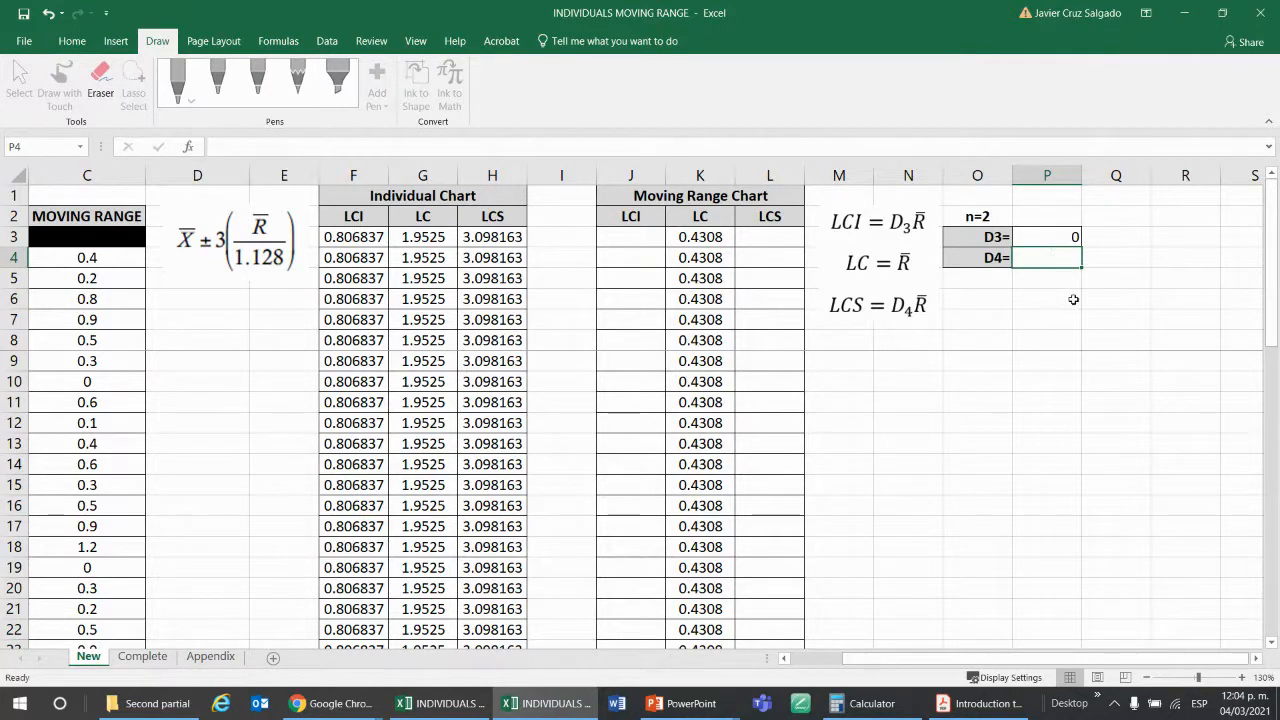
click(1044, 280)
click(1046, 262)
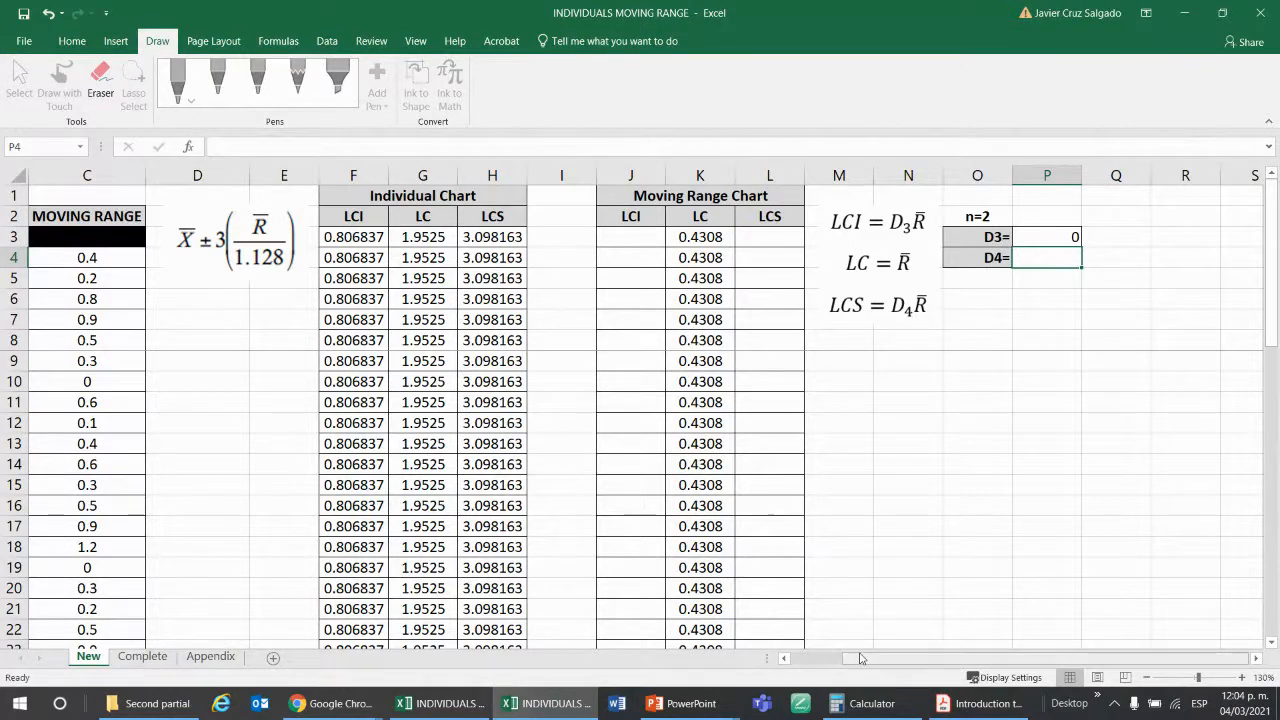
Examine the moving ranges in C4:C9, the formula in C4 and the batch 2 BRIX value in B4.
scroll(745, 620, left, 3)
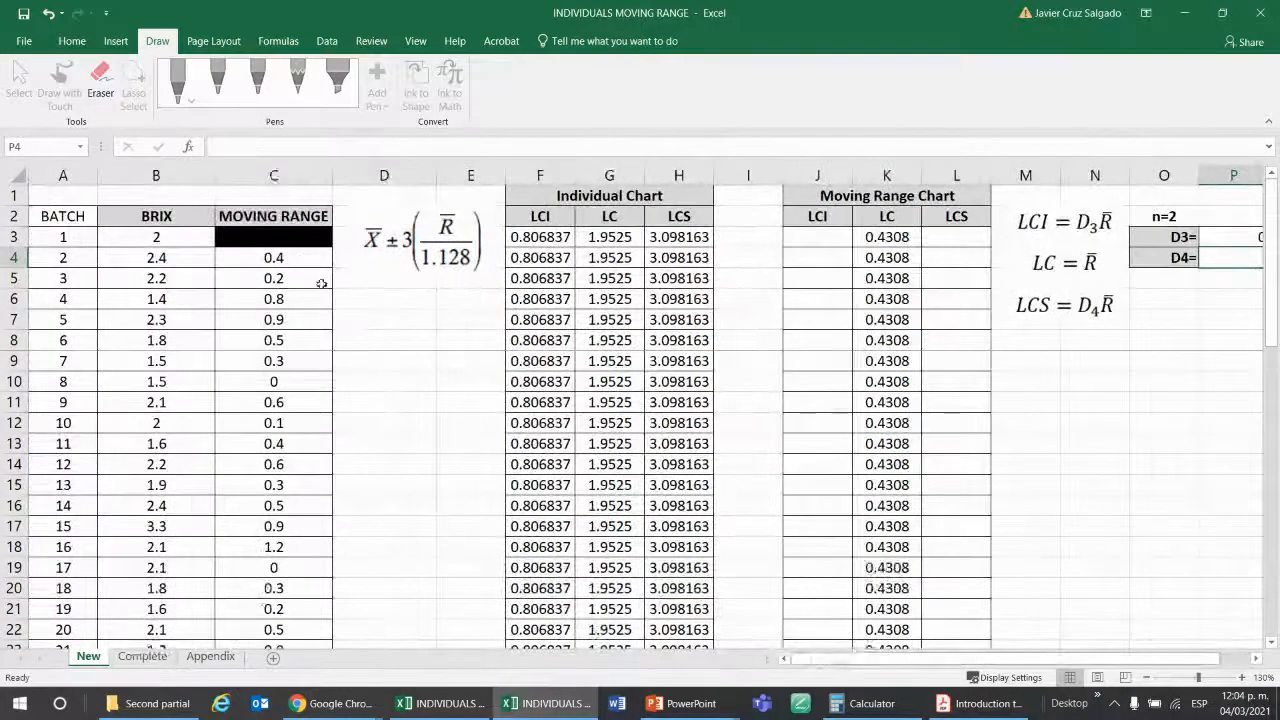
drag(273, 257, 278, 366)
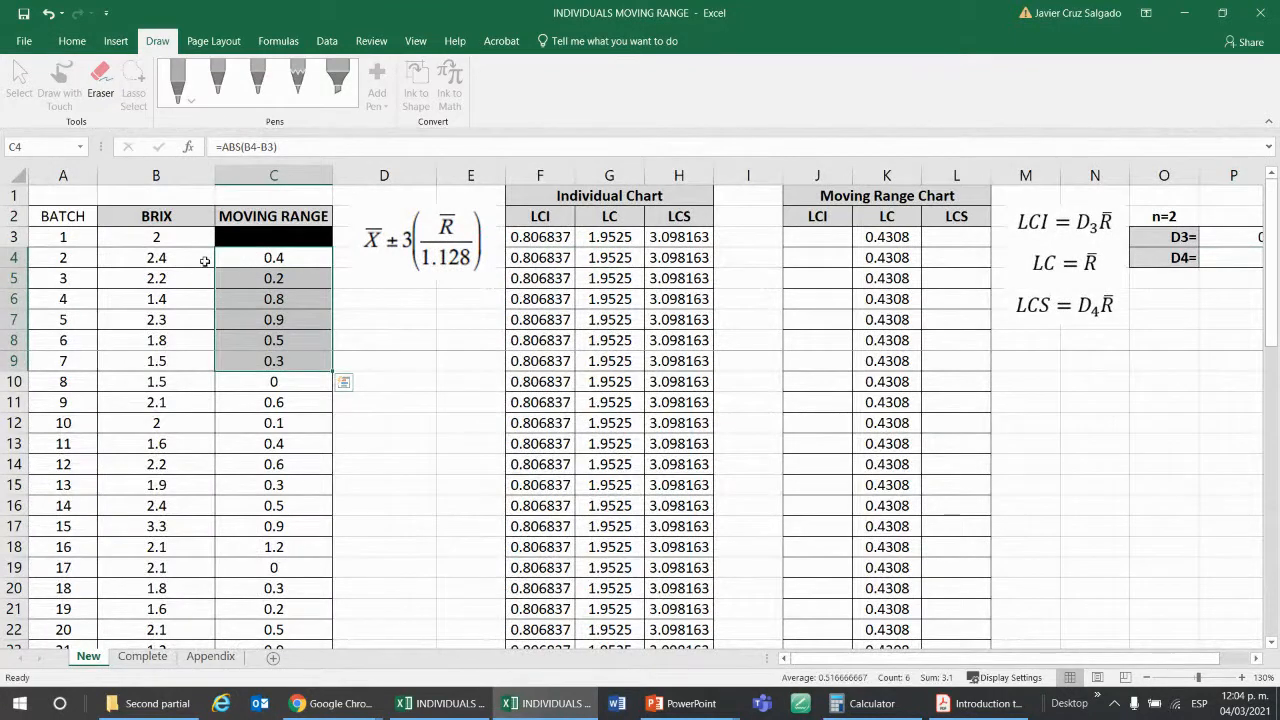
click(286, 262)
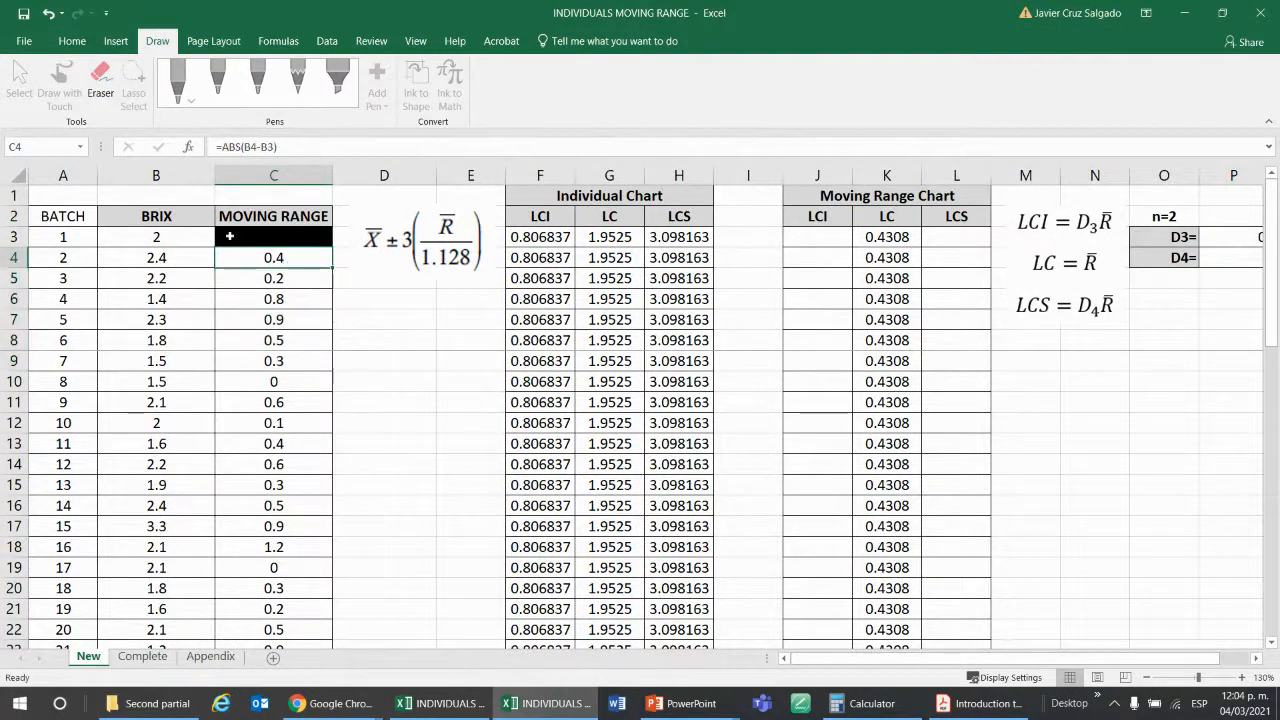
click(180, 254)
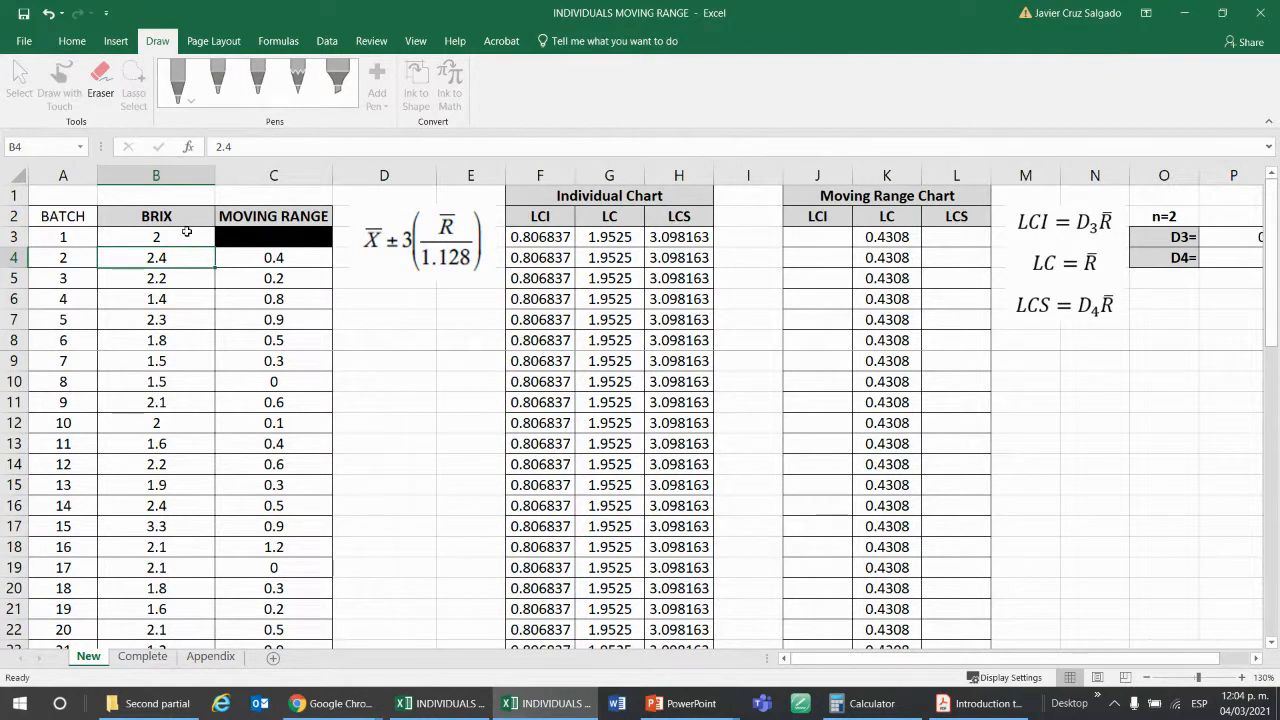
click(295, 265)
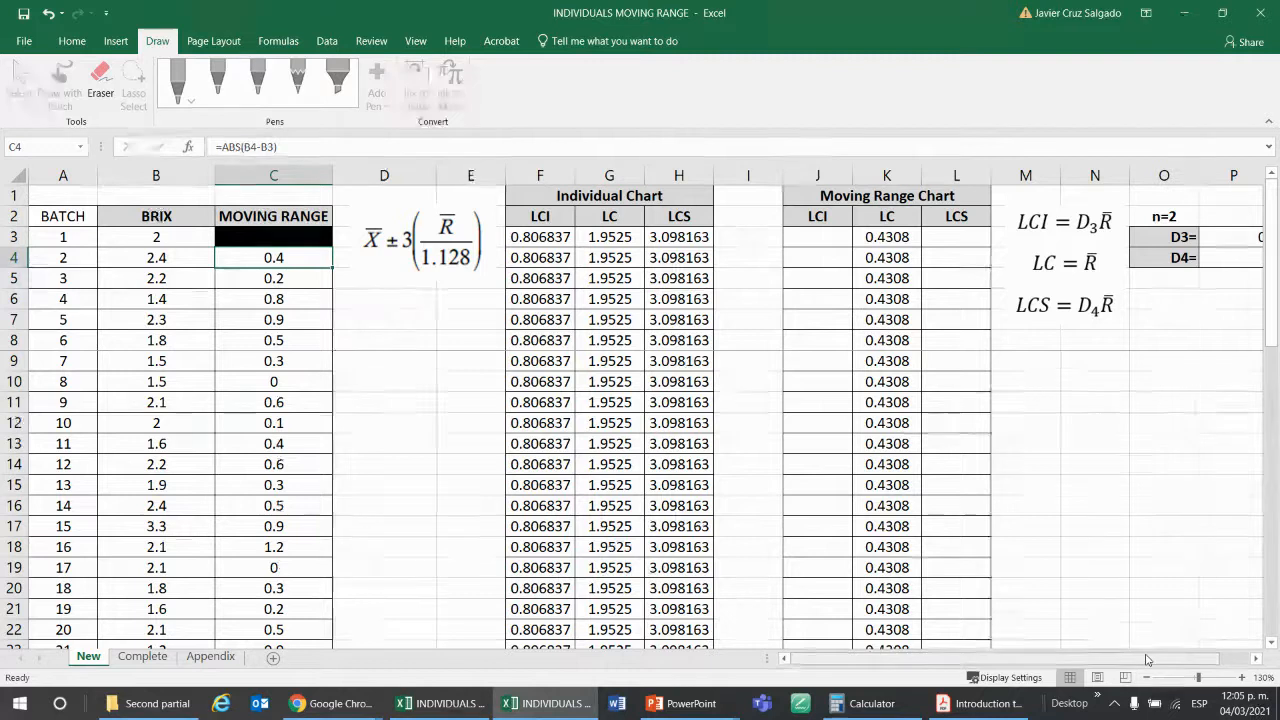
drag(1148, 660, 1180, 660)
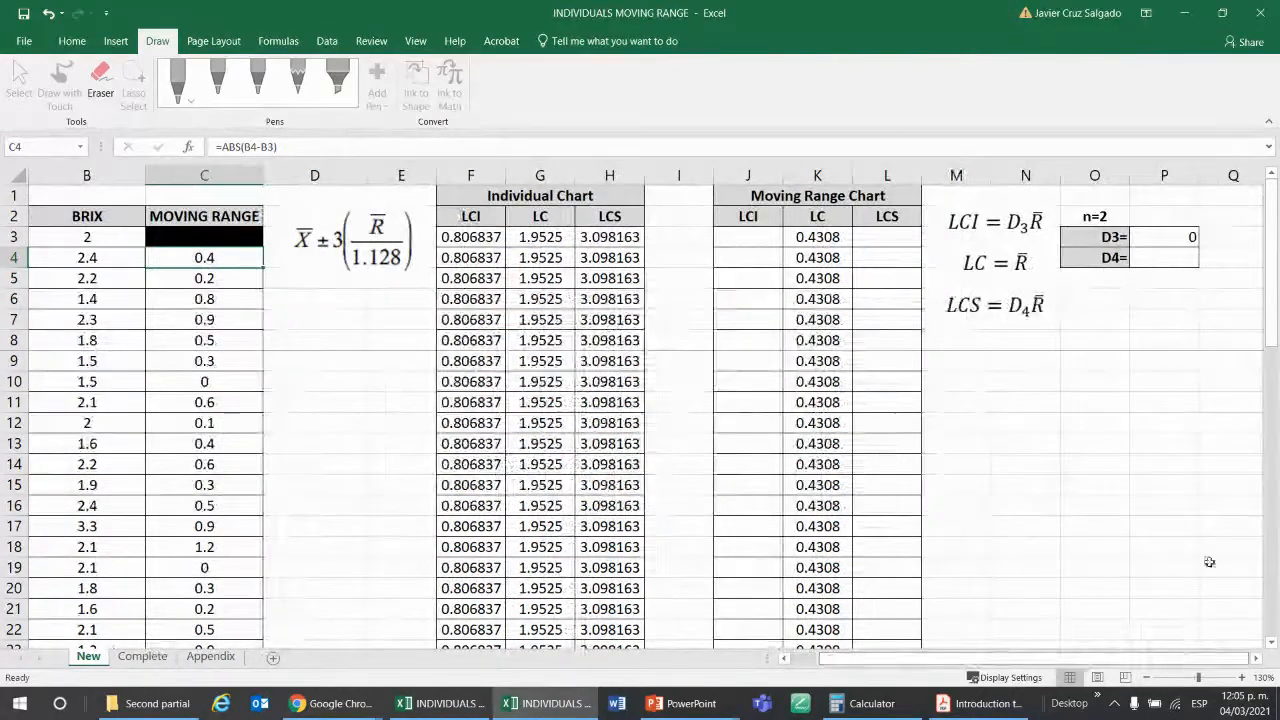
Check the n = 2 row of the Appendix table and enter 3.267 as the D4 factor in P4 of the New sheet.
click(1188, 238)
text(0)
key(ctrl+Return)
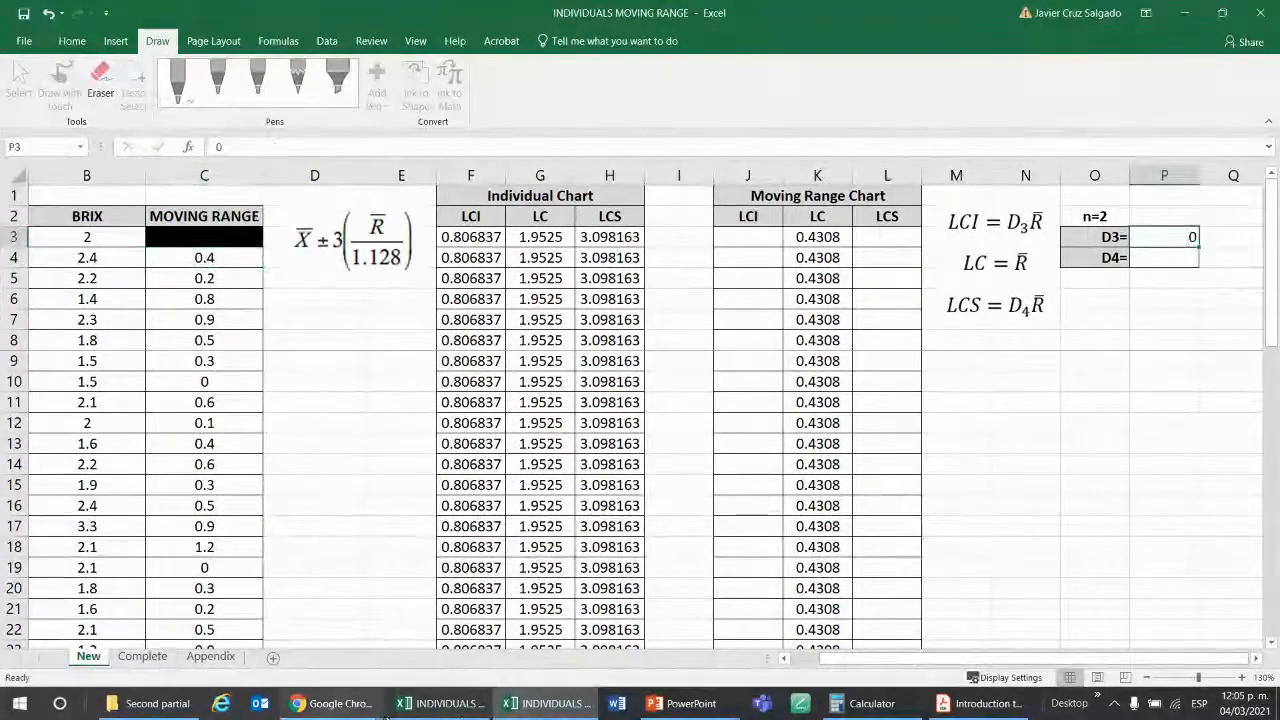
click(210, 656)
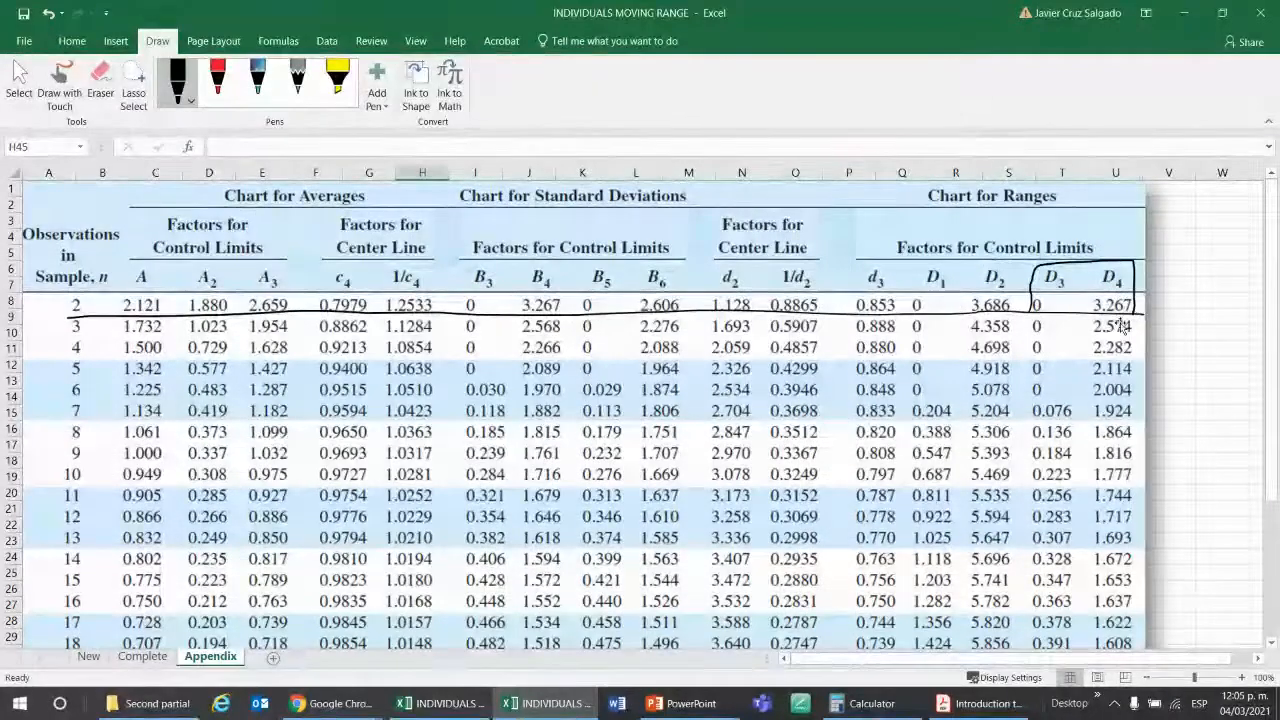
click(88, 656)
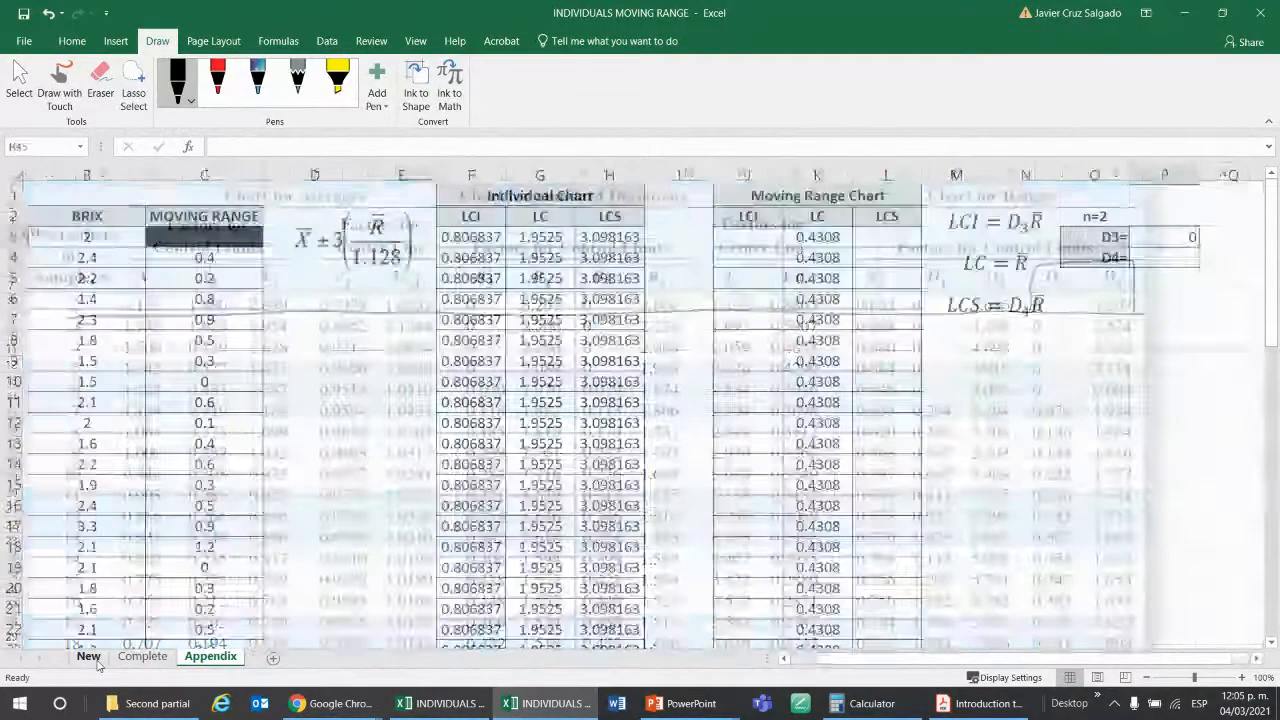
click(1181, 262)
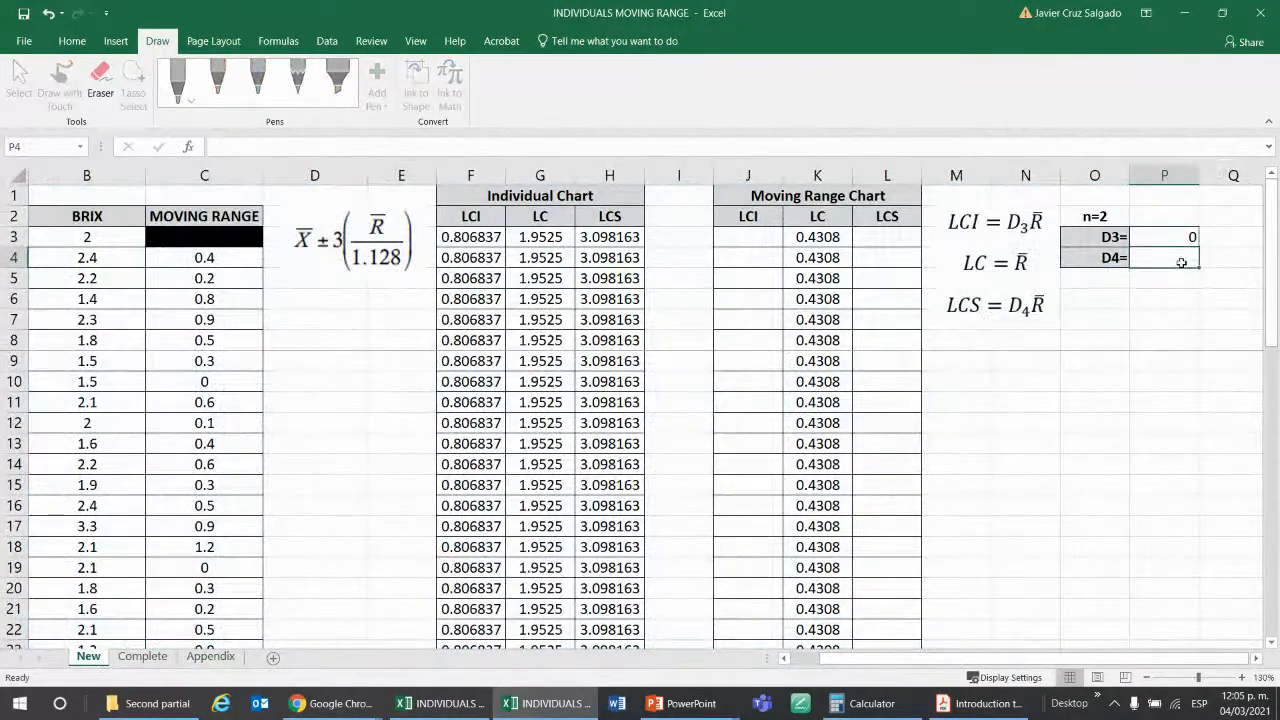
text(3.267)
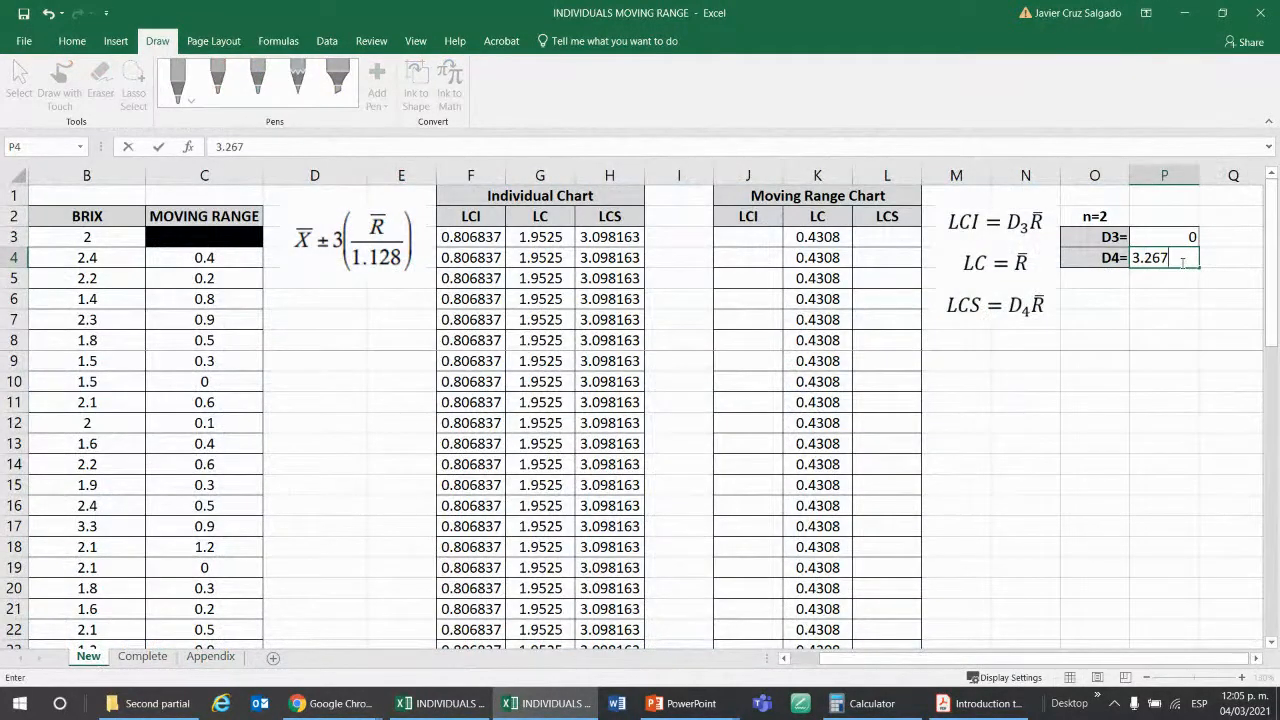
key(Return)
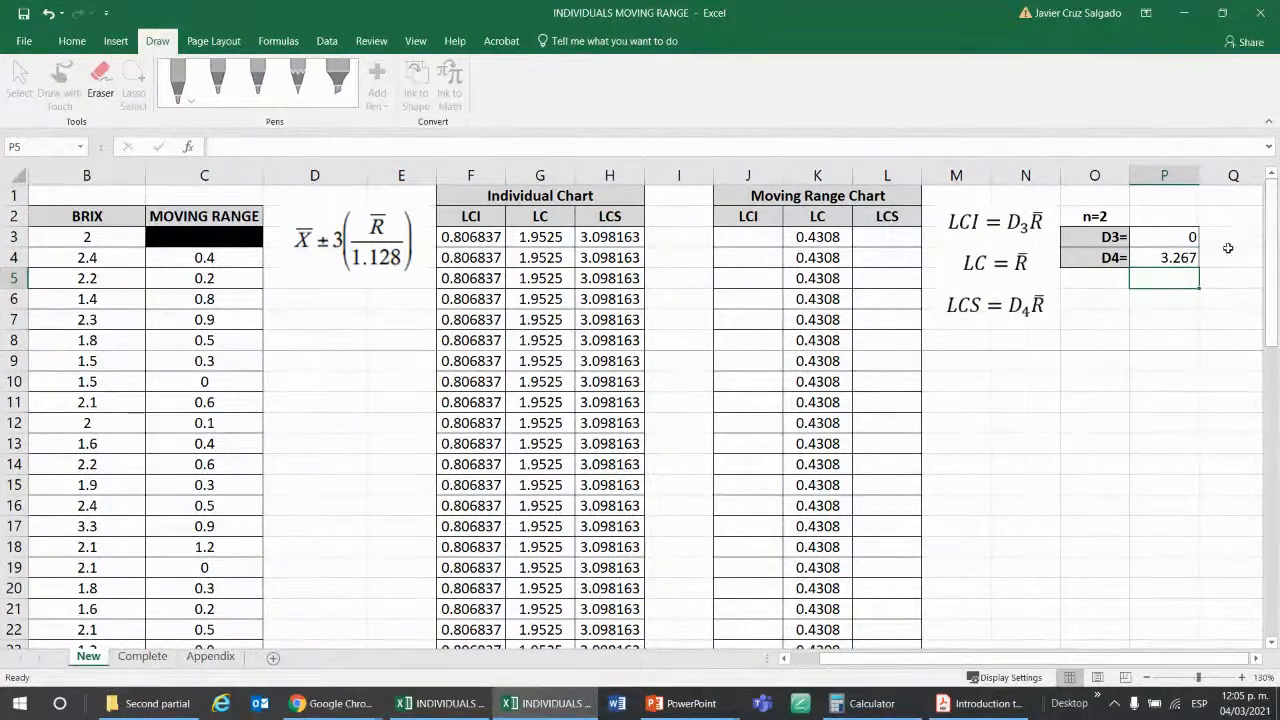
Fill the D3 and D4 value cells P3:P4 with yellow.
drag(1170, 238, 1170, 258)
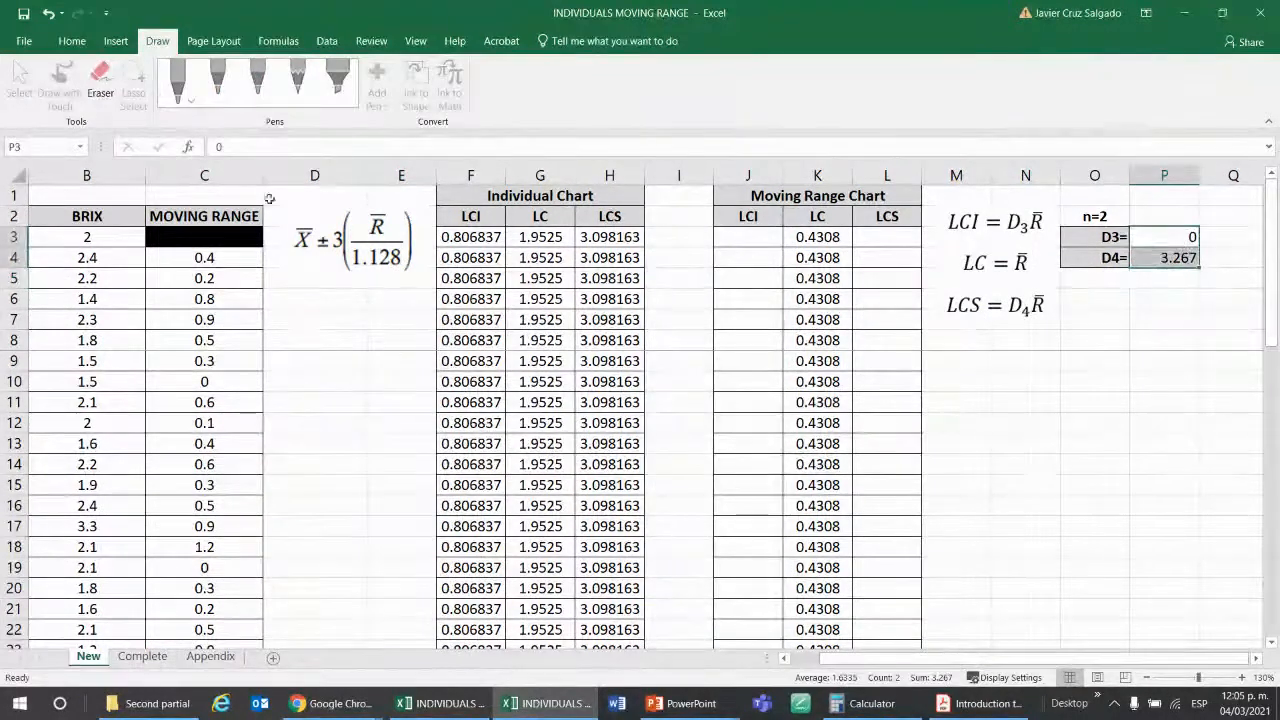
click(72, 41)
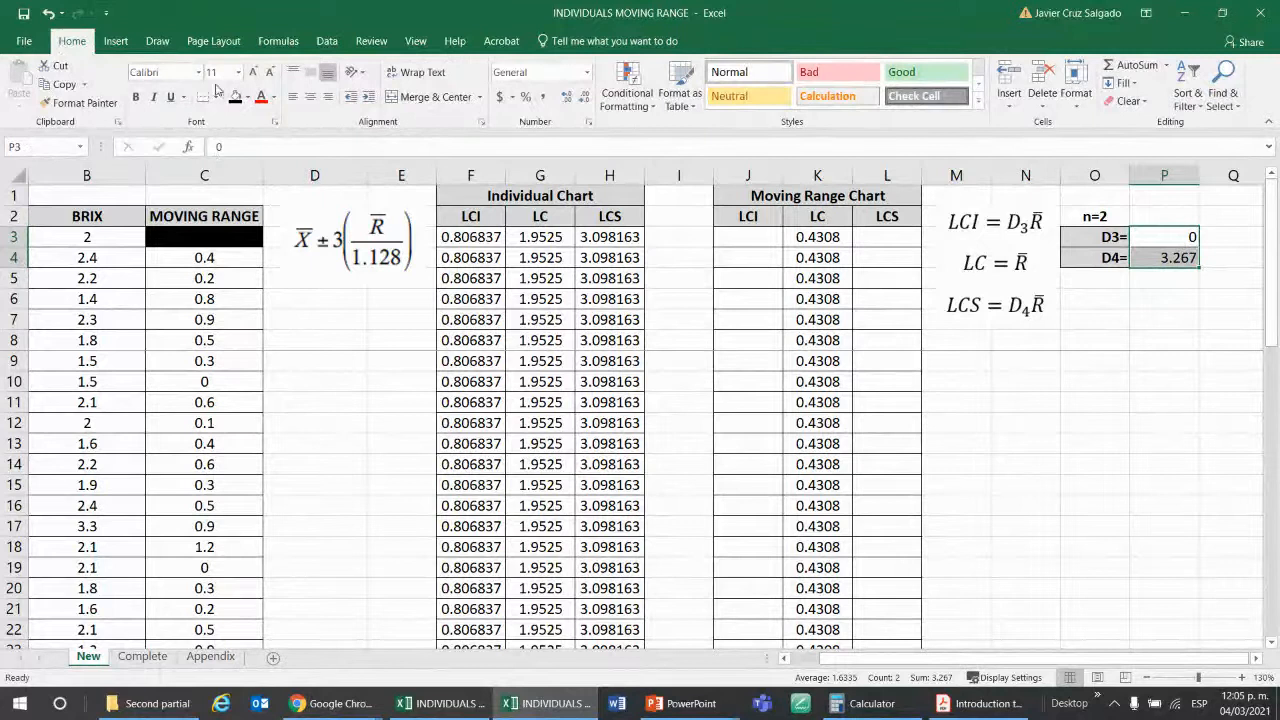
click(245, 97)
click(273, 220)
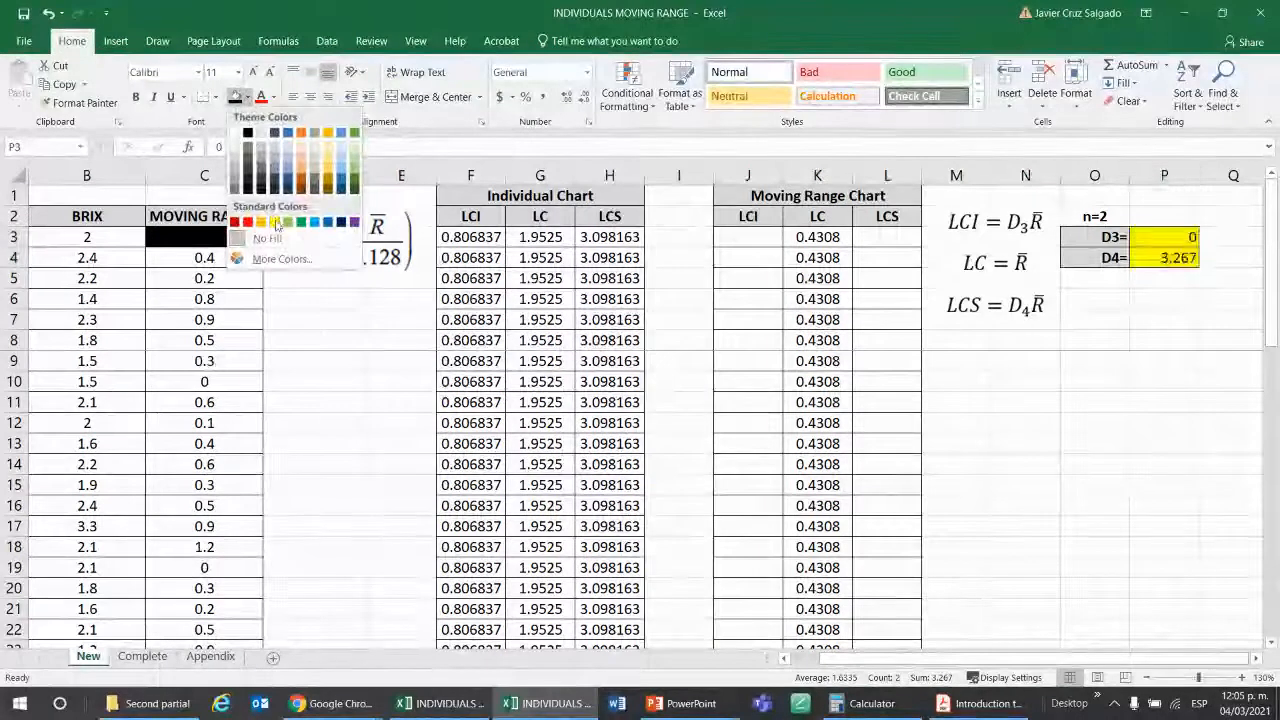
click(1094, 402)
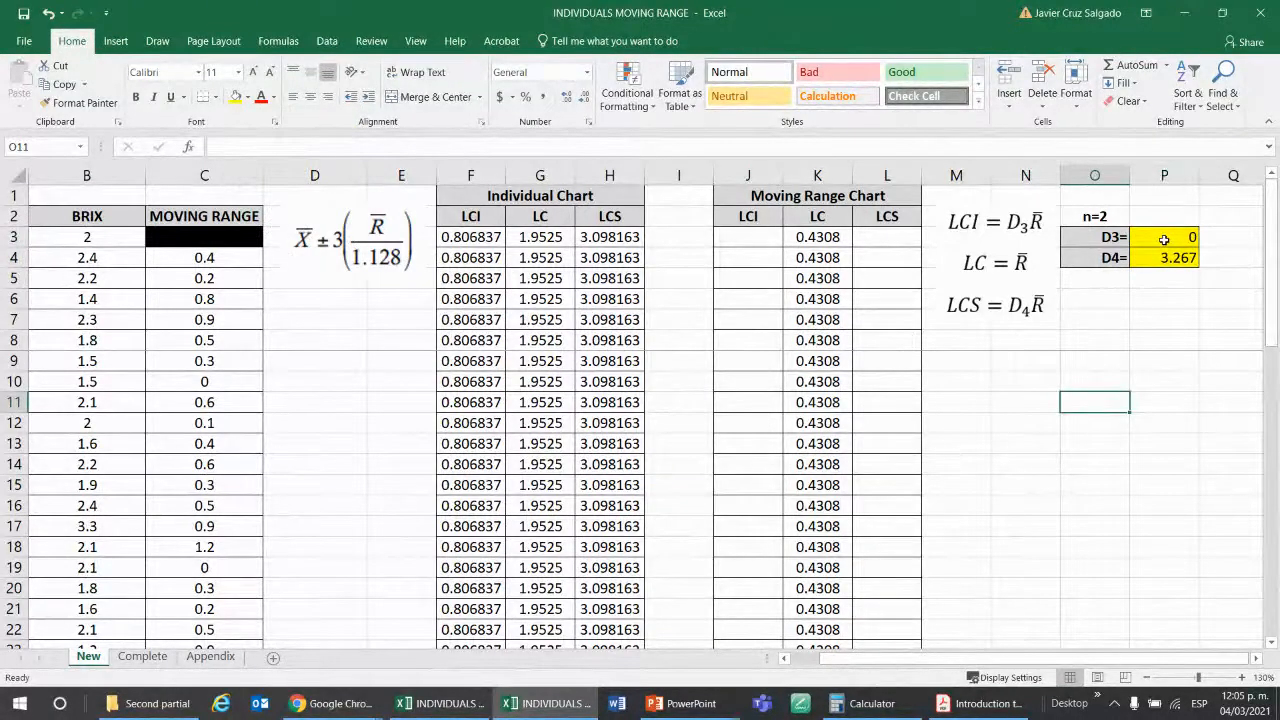
Compare the boxed D3 and D4 factors in the Appendix with the New sheet and review the Moving Range Chart's LC formula in K3.
click(236, 658)
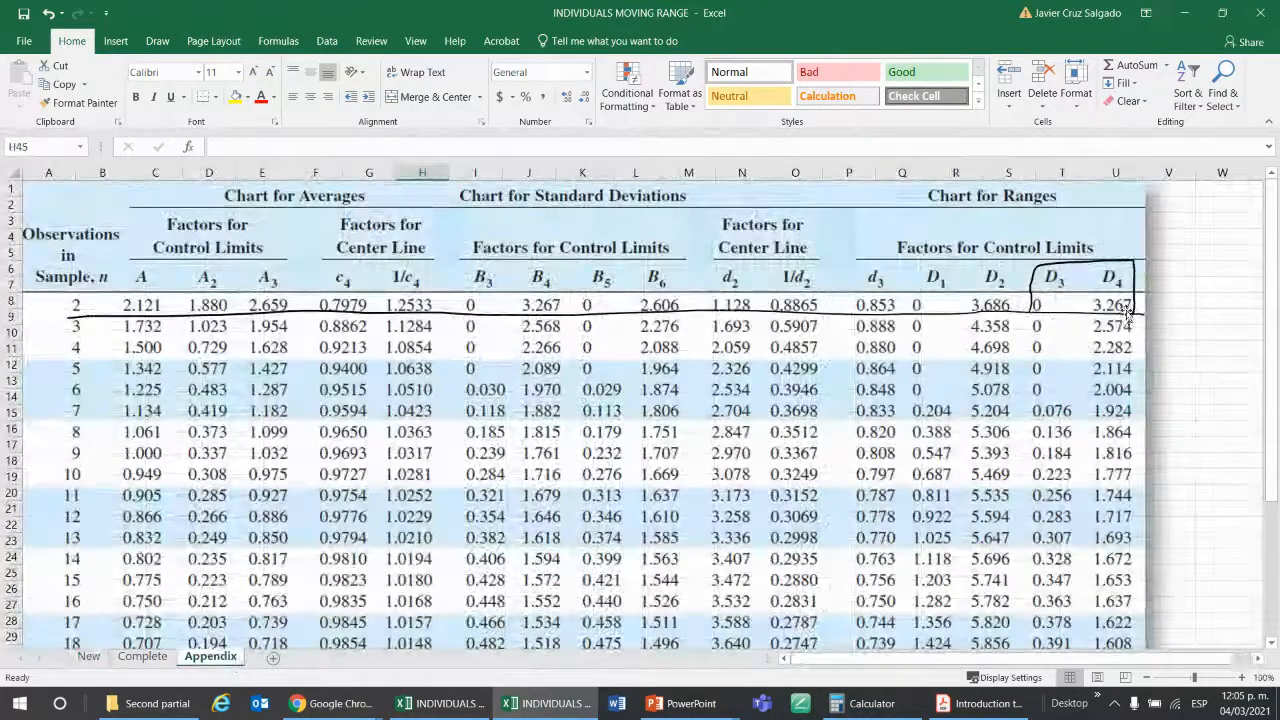
click(88, 656)
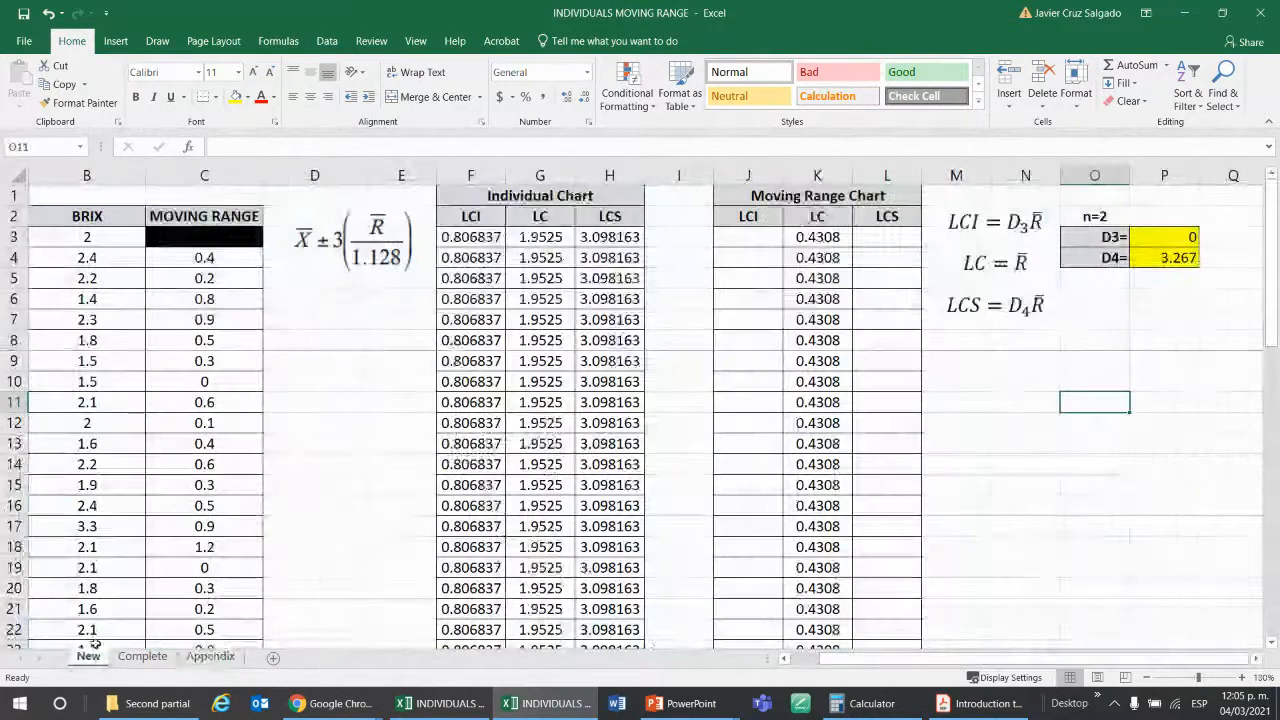
click(896, 240)
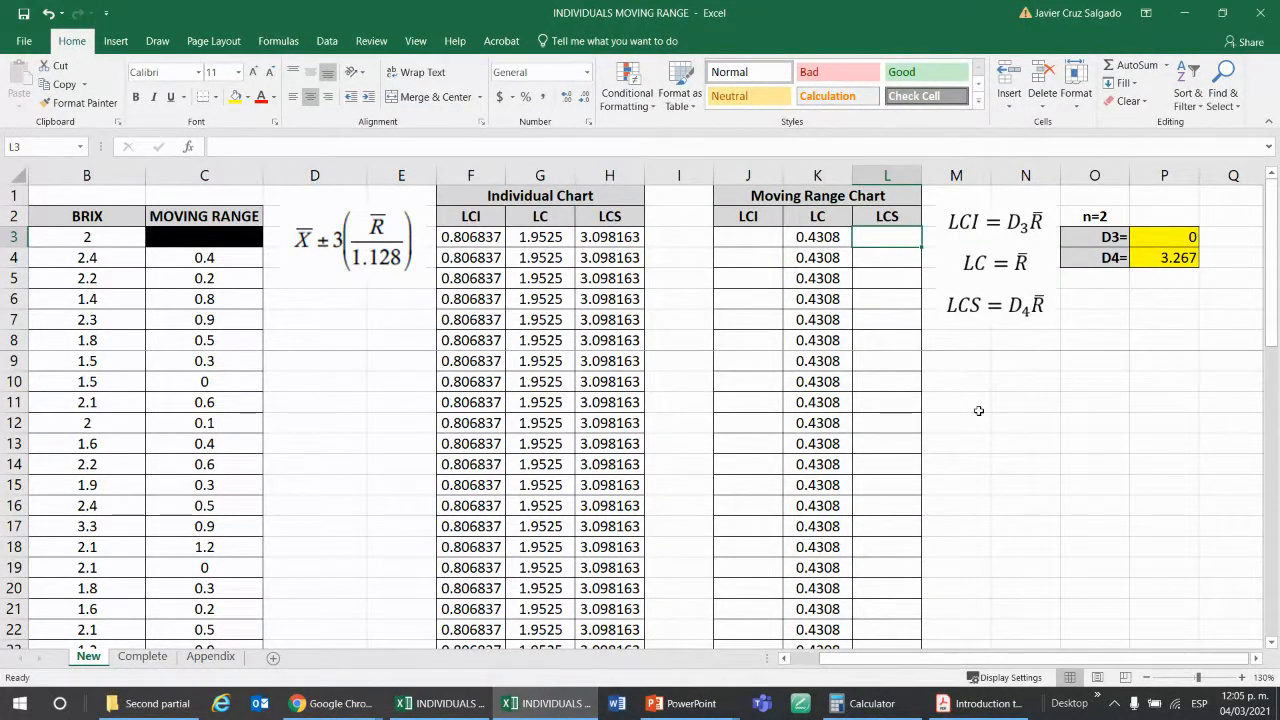
key(Left)
key(Left)
key(Left)
key(Left)
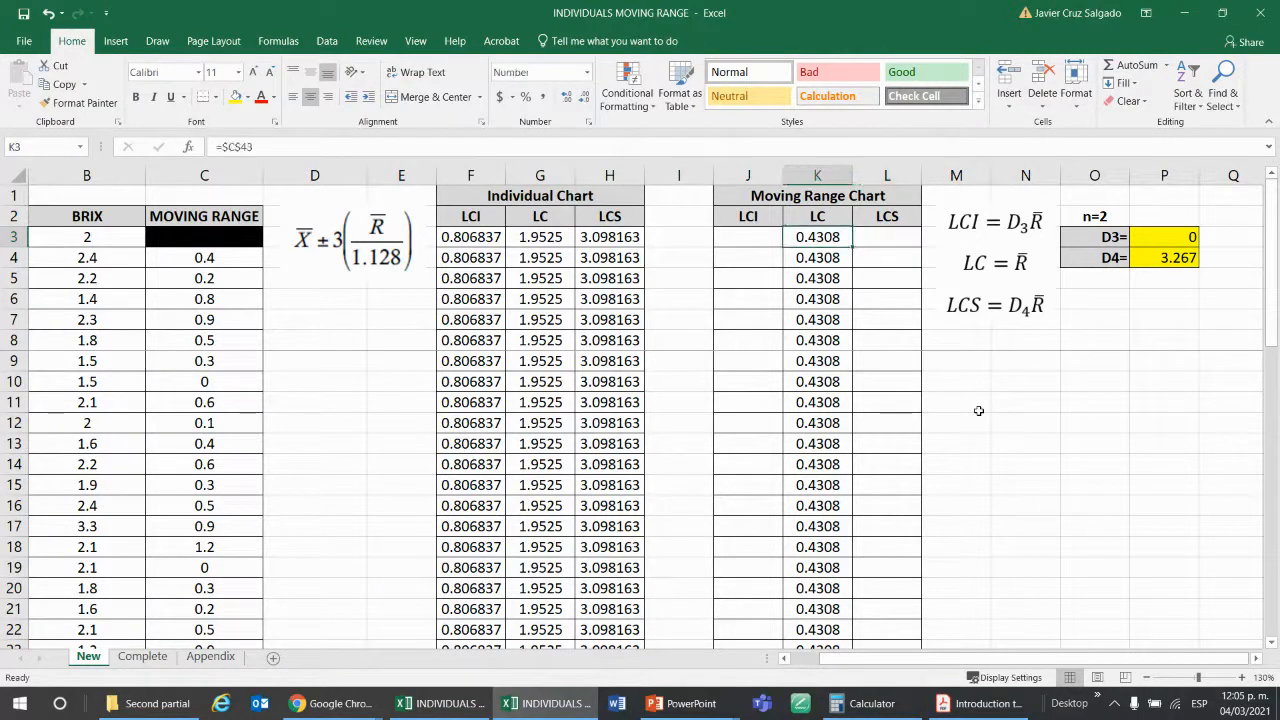
key(Right)
key(Right)
key(Right)
key(Right)
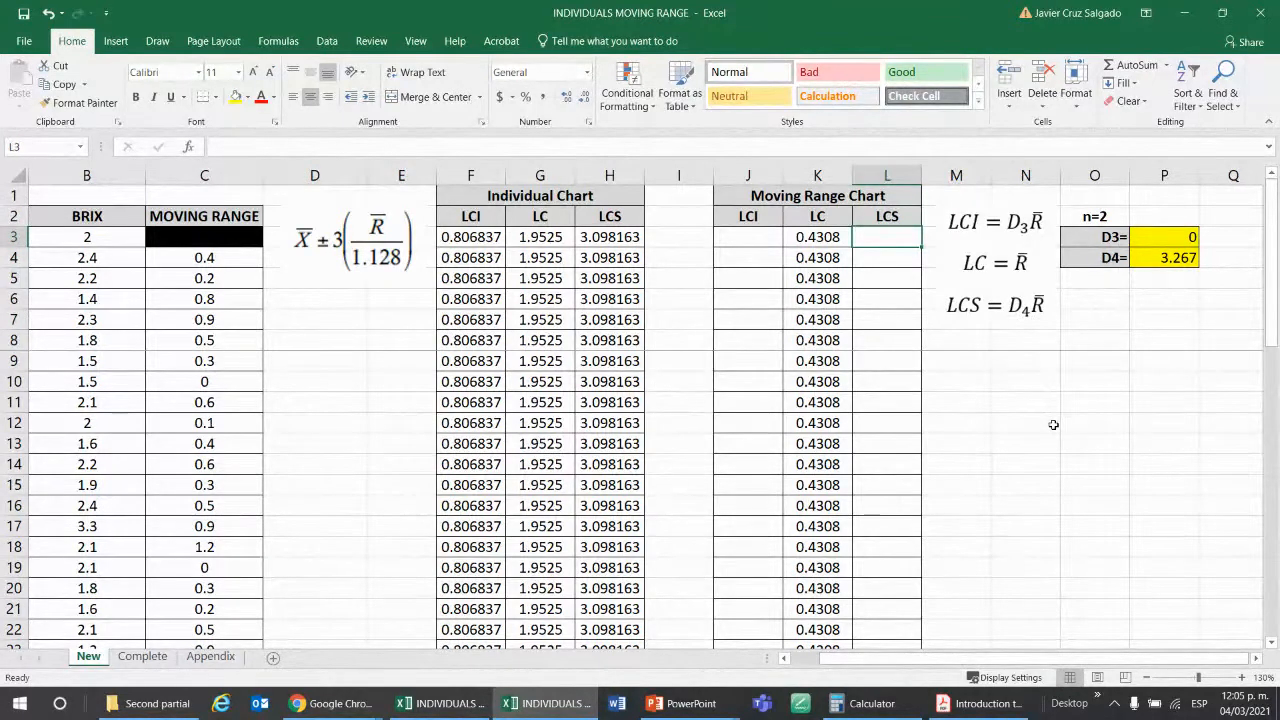
Enter =$P$4*$C$43 in L3 as the Moving Range Chart's LCS and fill it down to L42.
text(=)
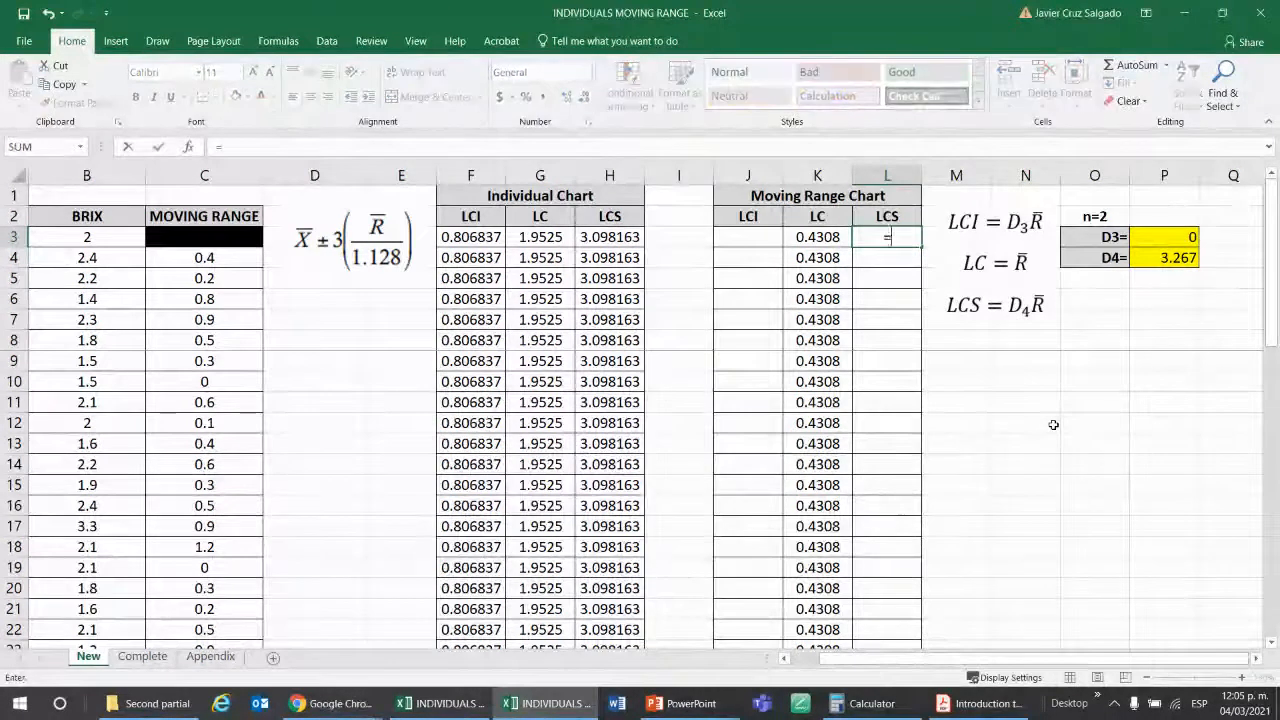
click(1164, 258)
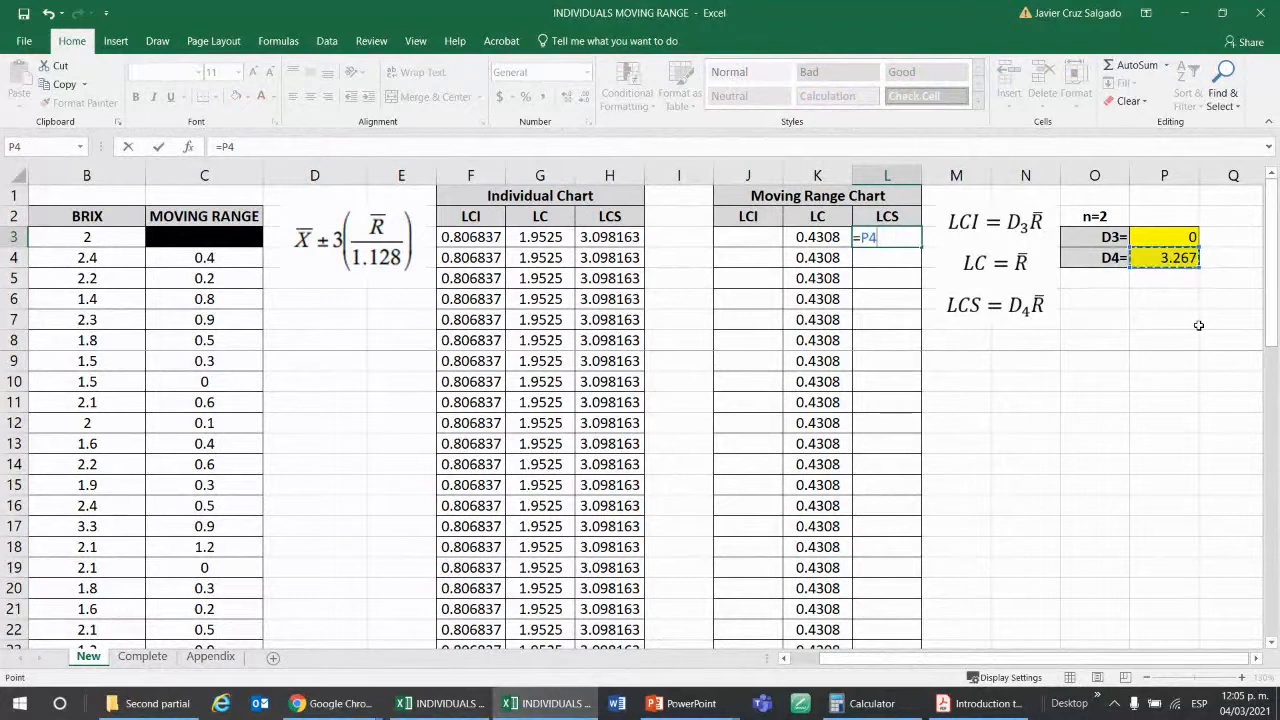
key(F4)
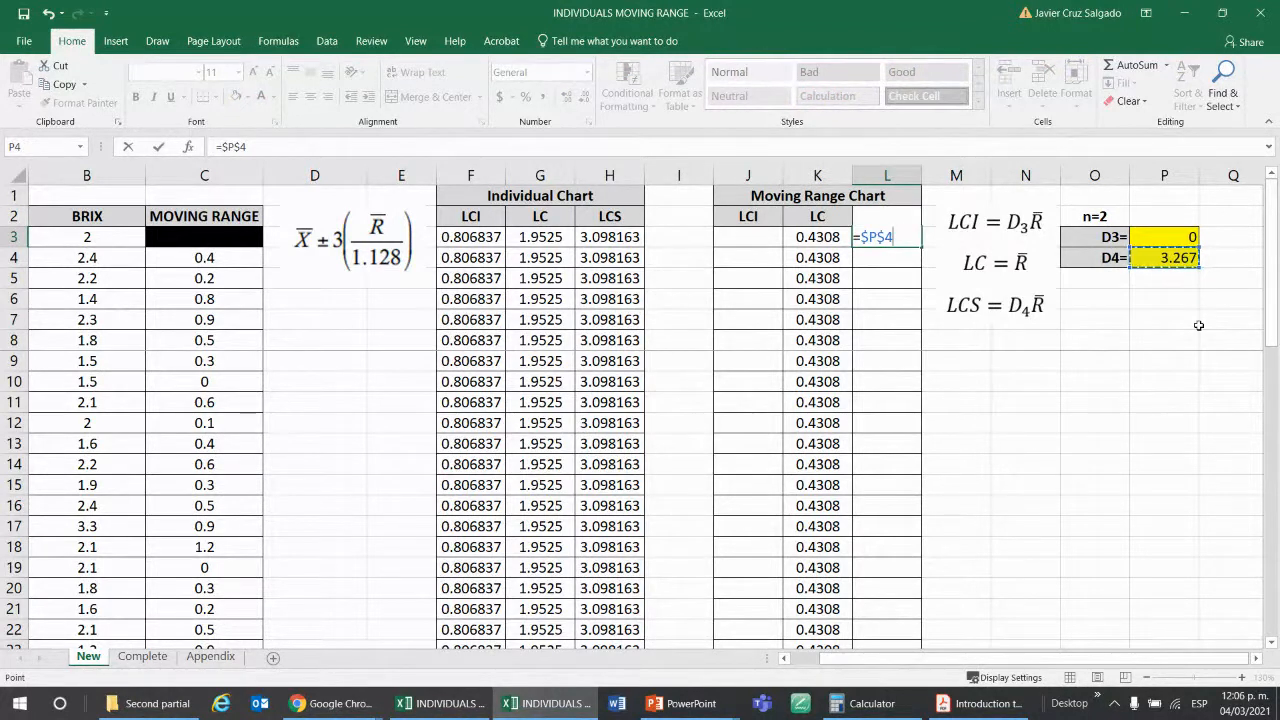
text(*)
scroll(290, 378, down, 7)
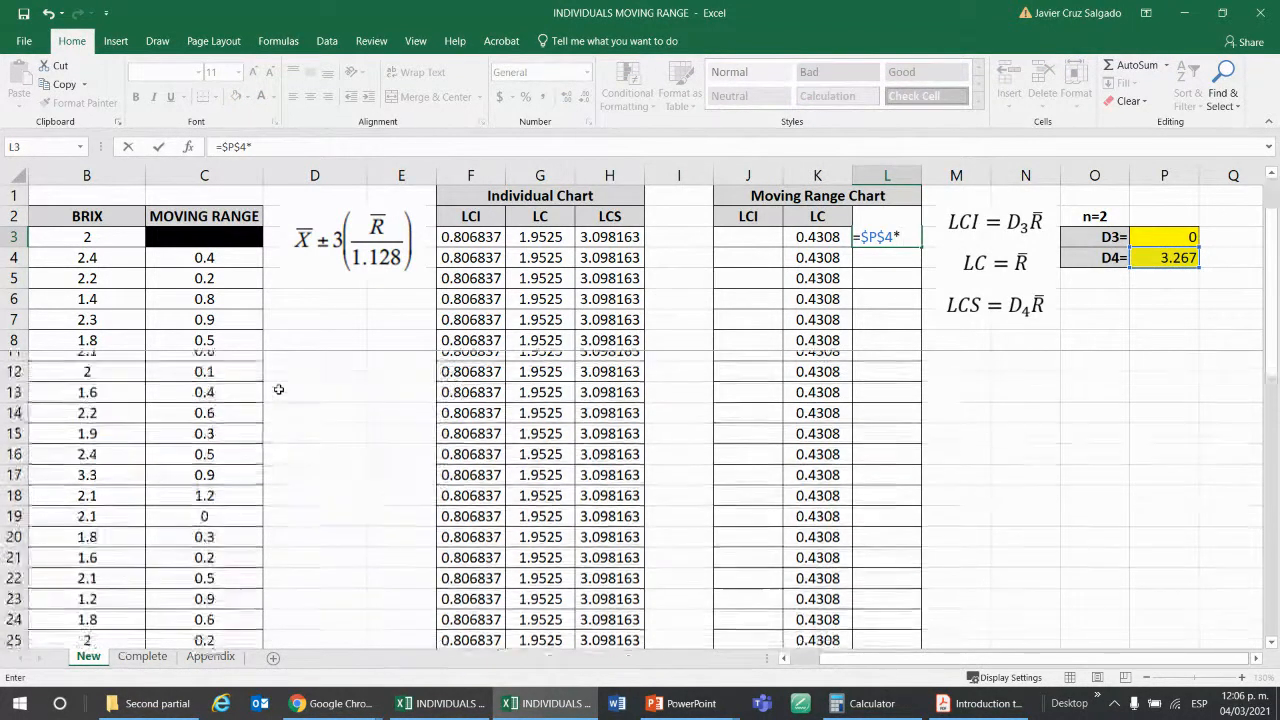
scroll(278, 389, down, 2)
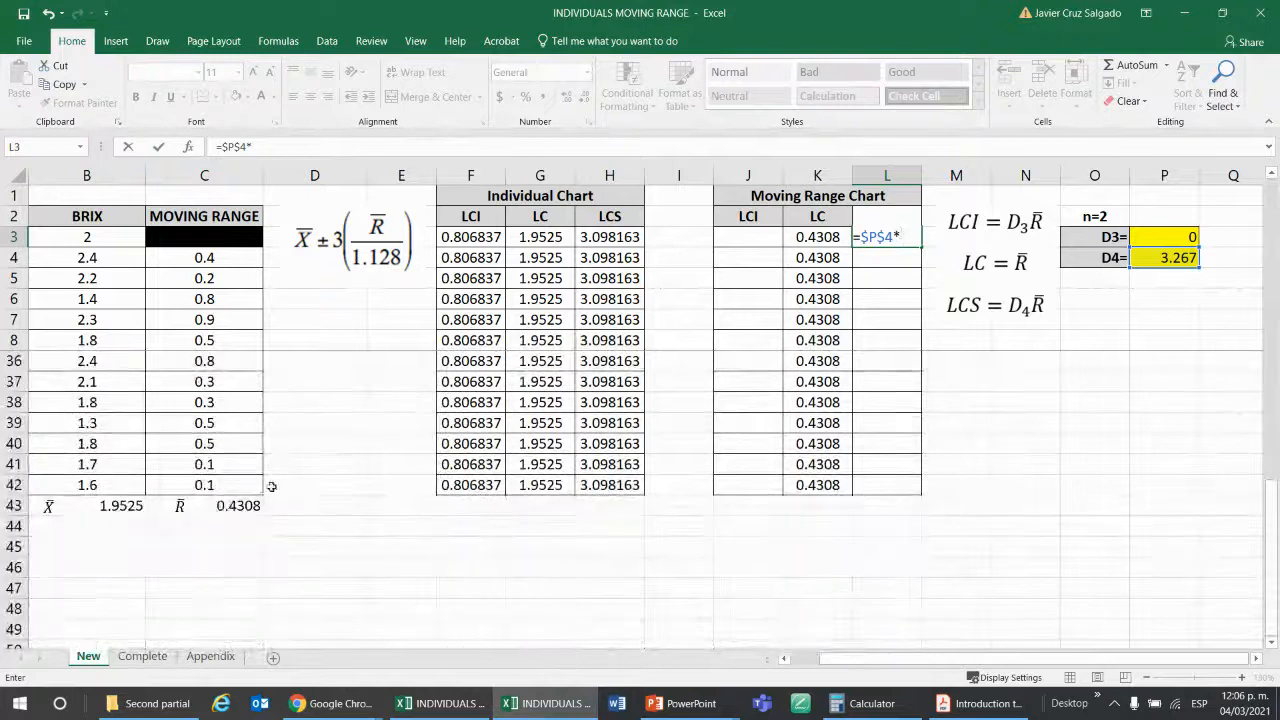
click(222, 506)
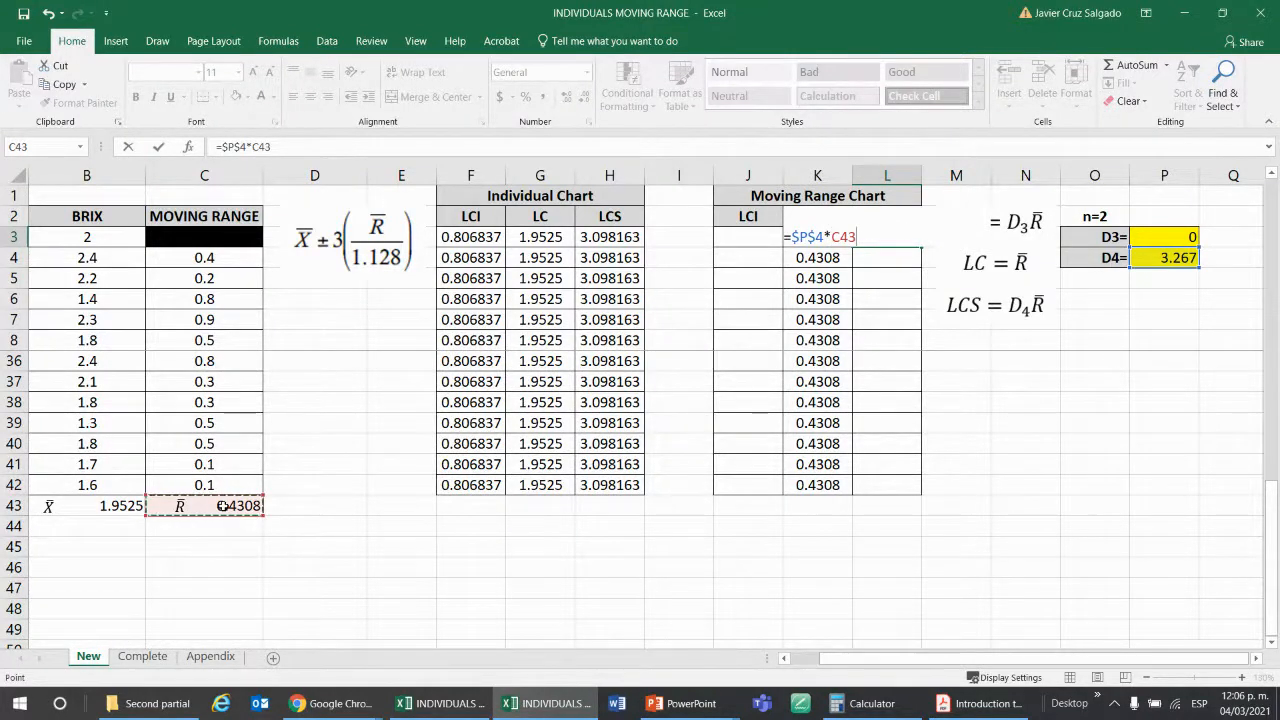
key(F4)
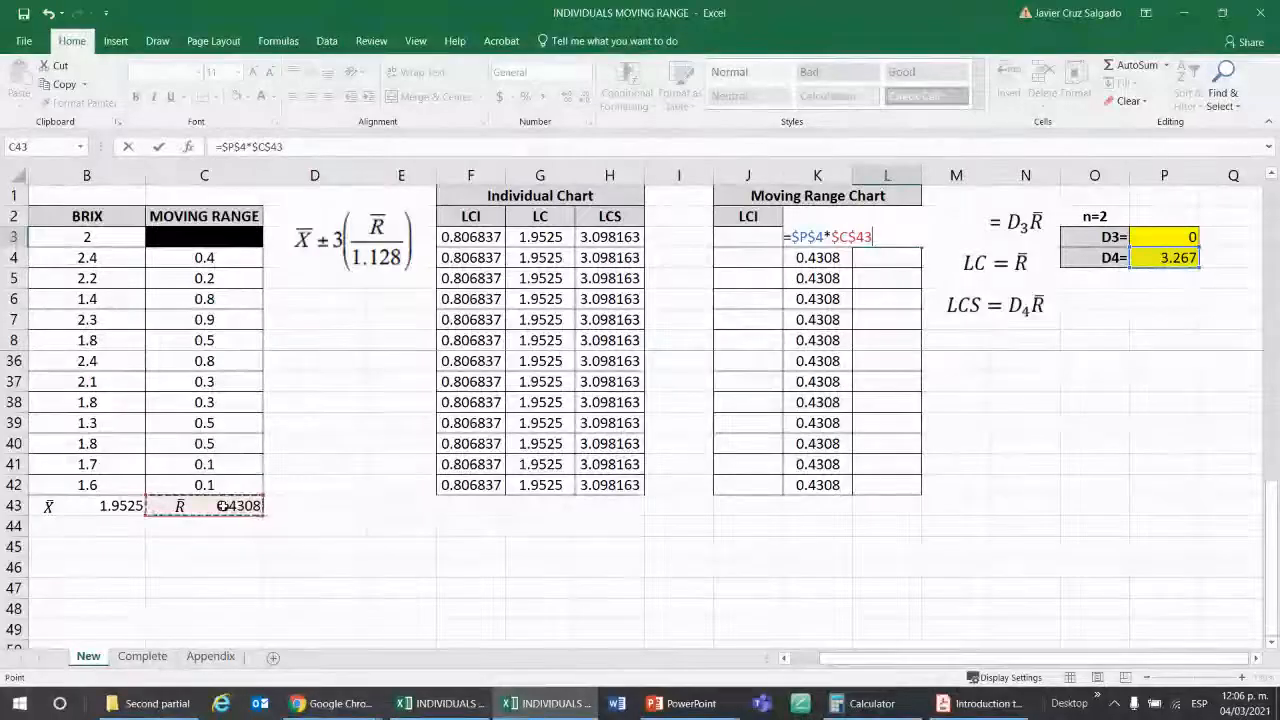
key(Return)
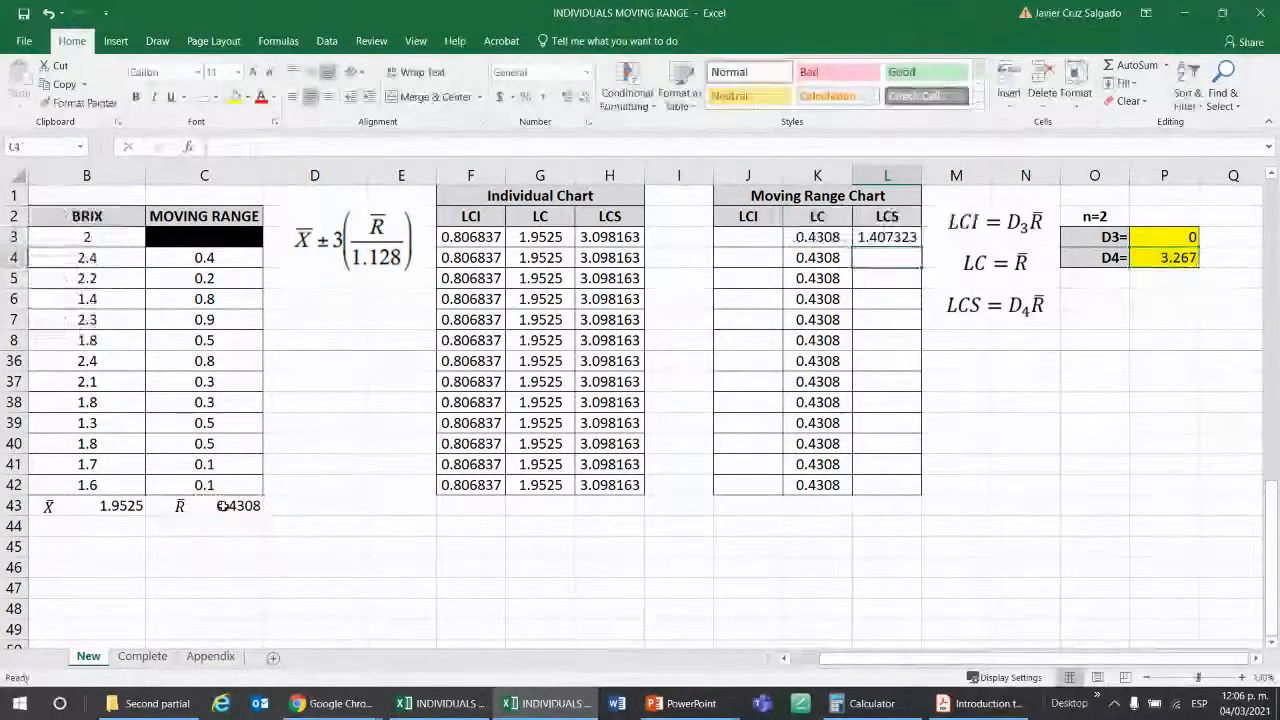
click(916, 237)
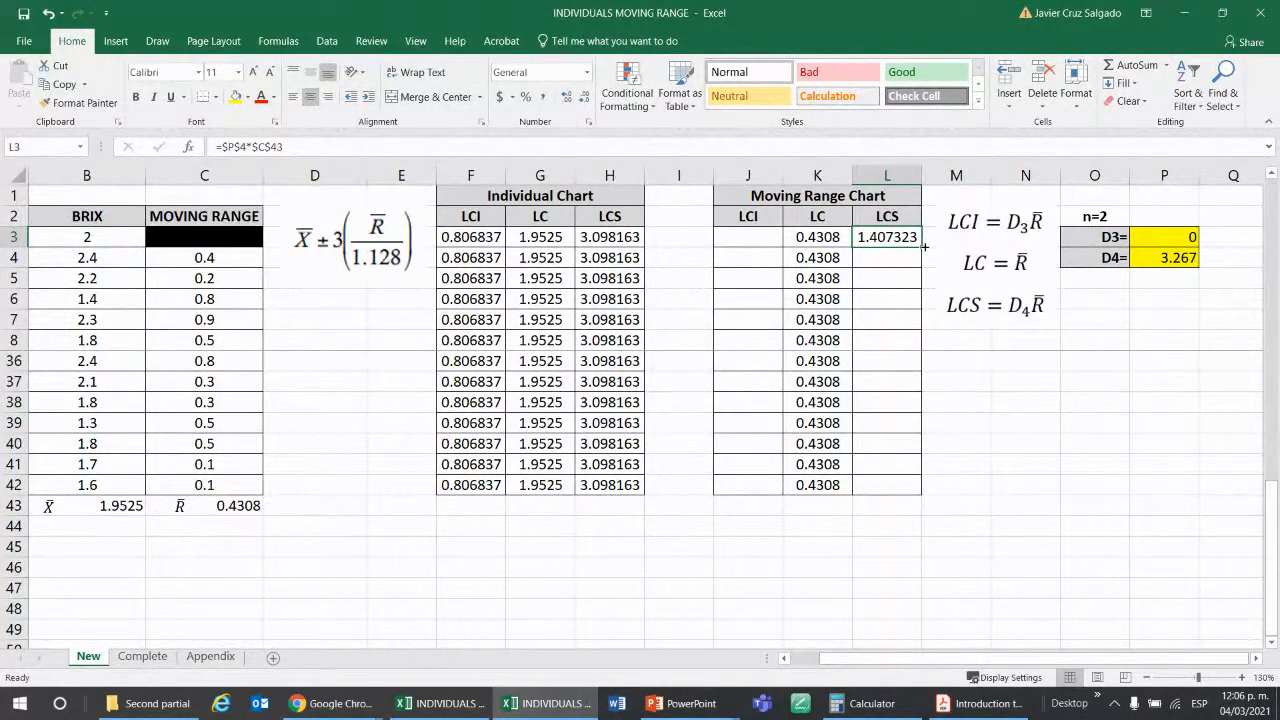
double_click(921, 247)
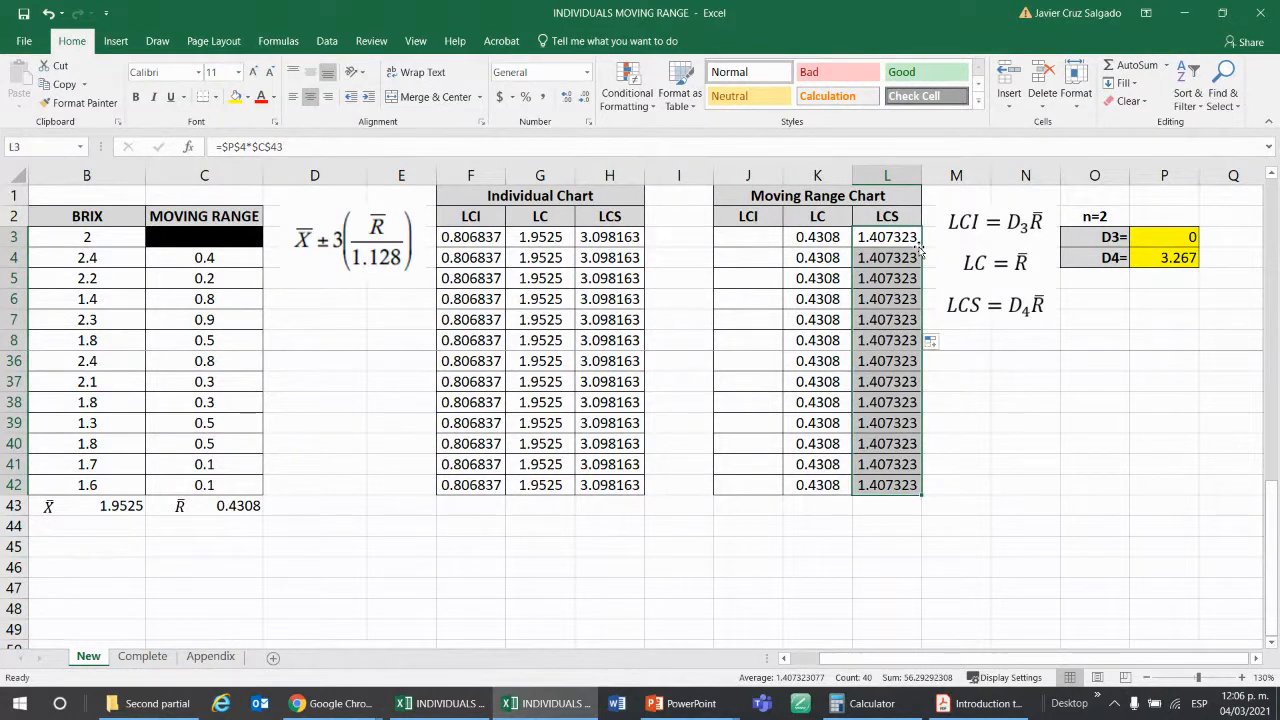
Enter =$P$3*$C$43 in J3 as the Moving Range Chart's LCI and fill it down to J42.
click(748, 238)
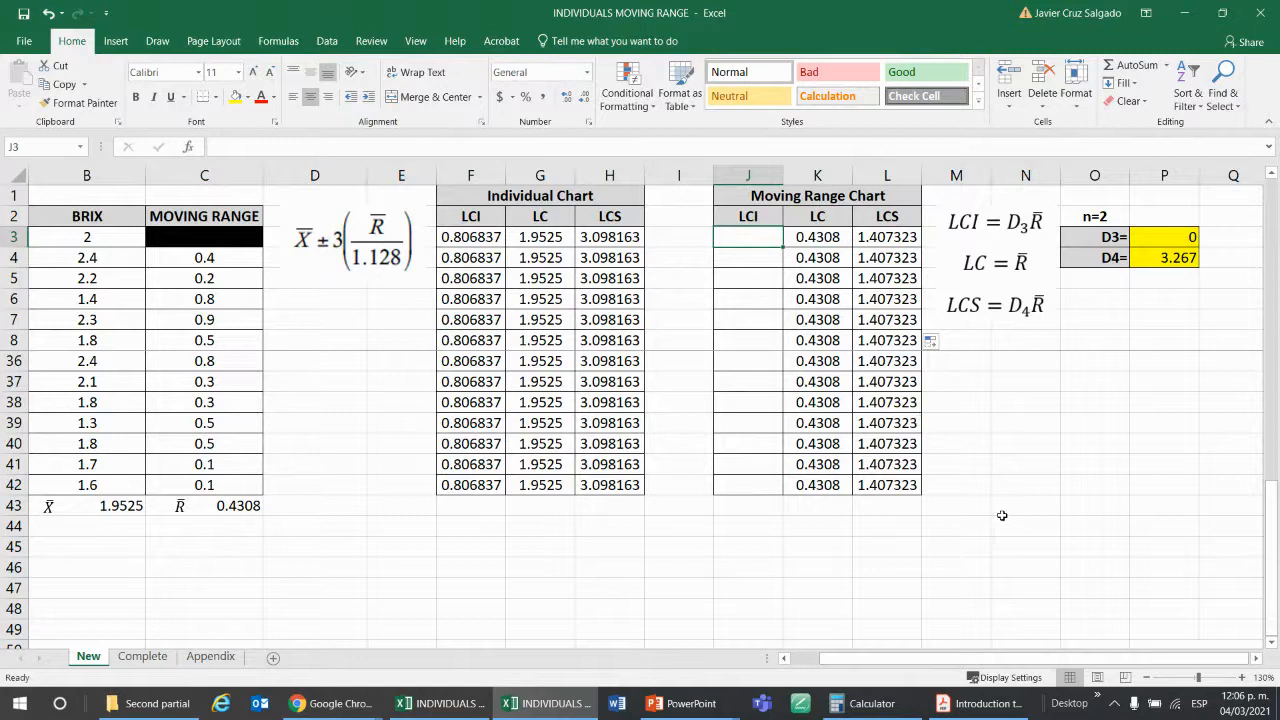
text(=)
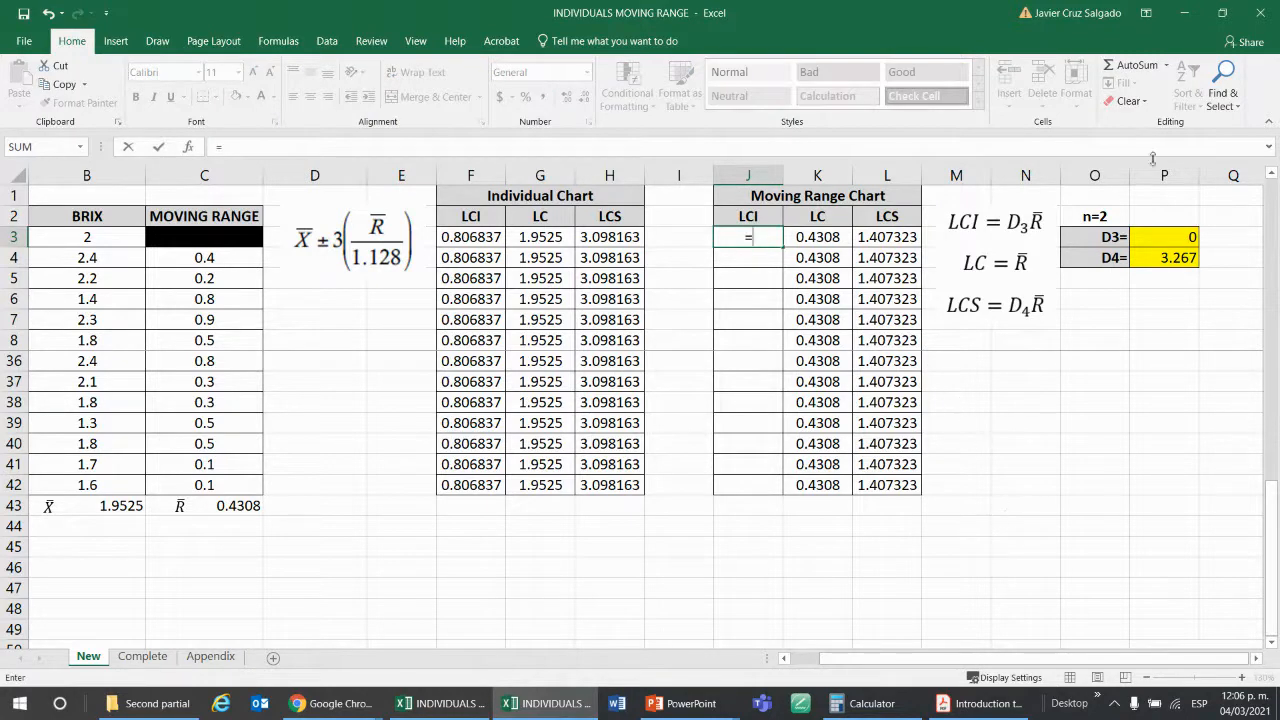
click(1151, 239)
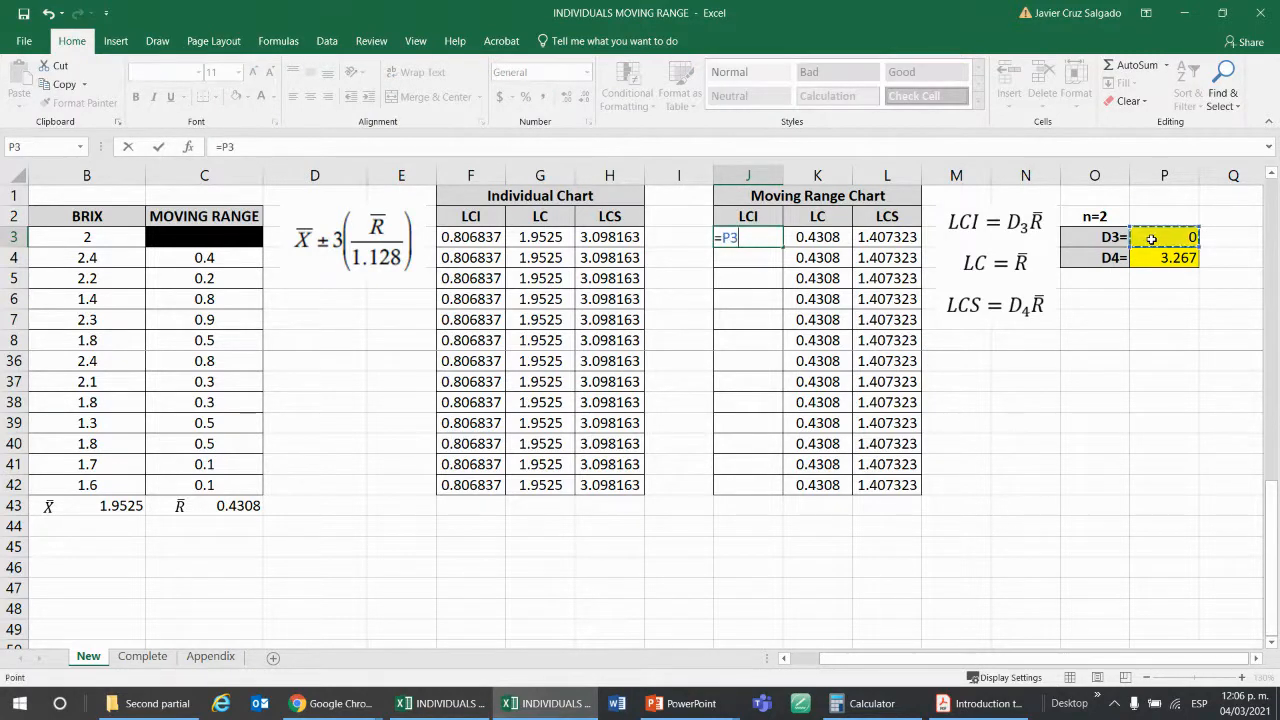
key(F4)
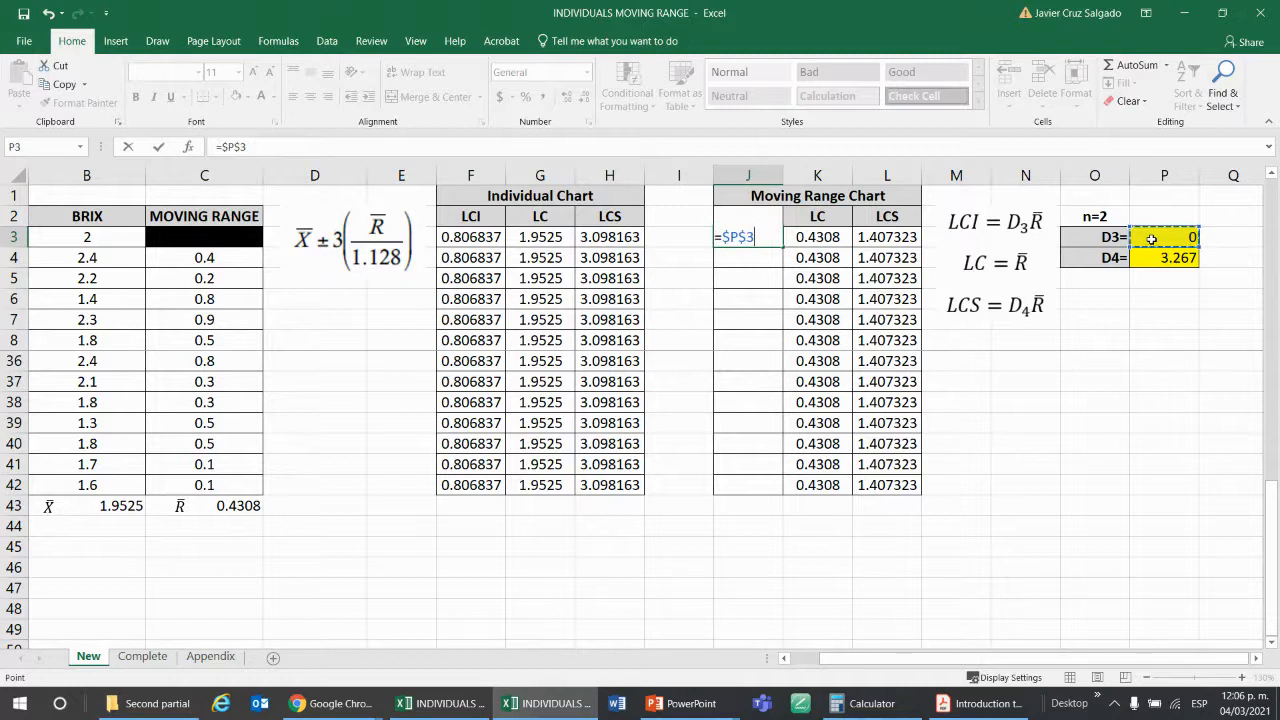
text(*)
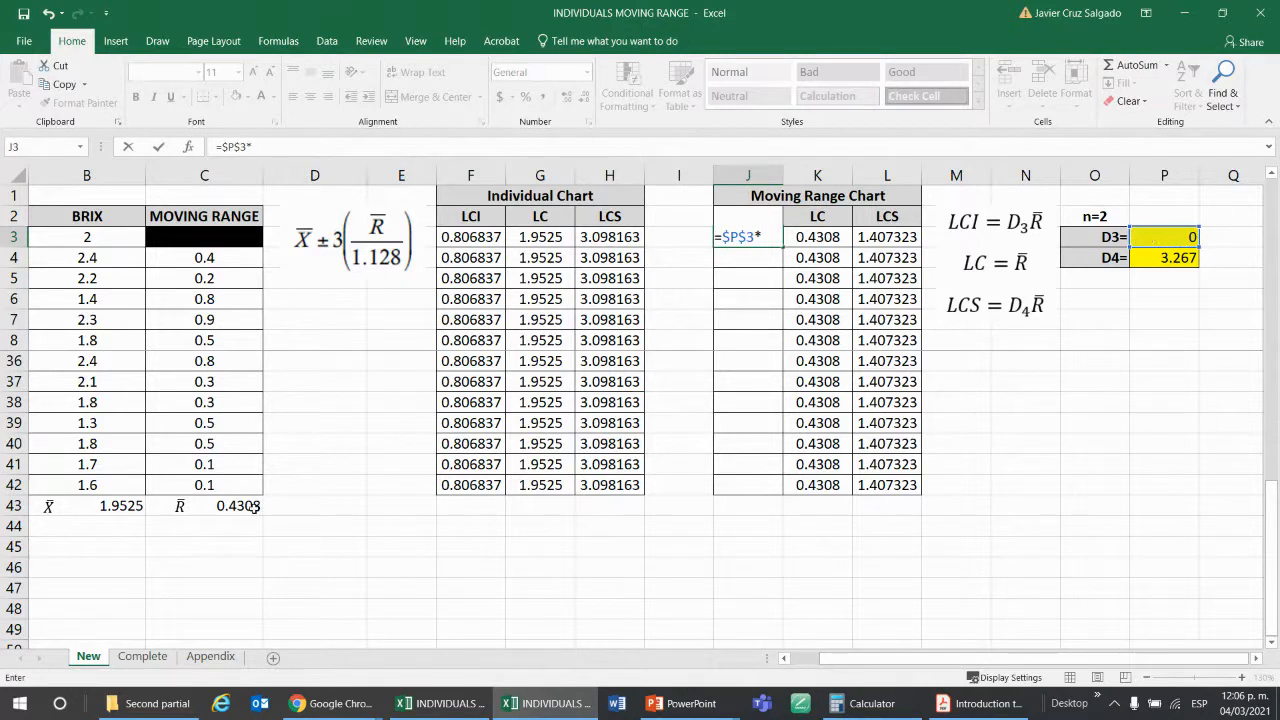
click(248, 508)
key(F4)
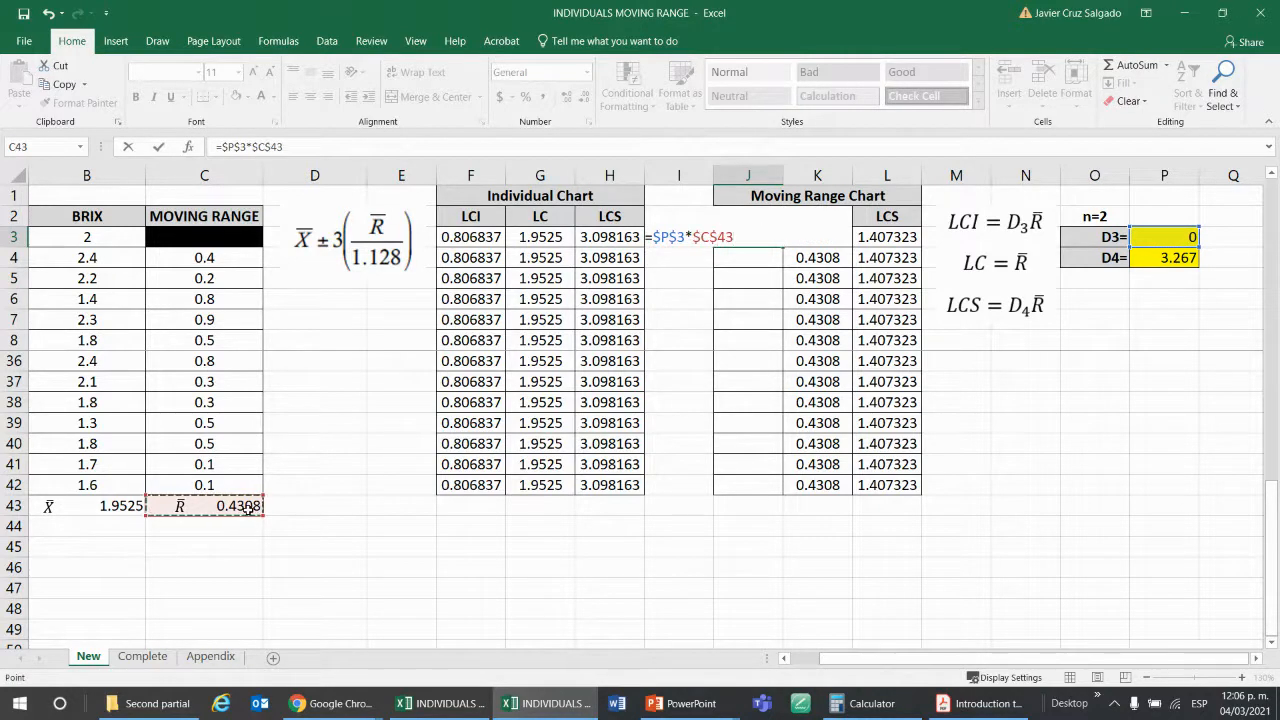
key(Return)
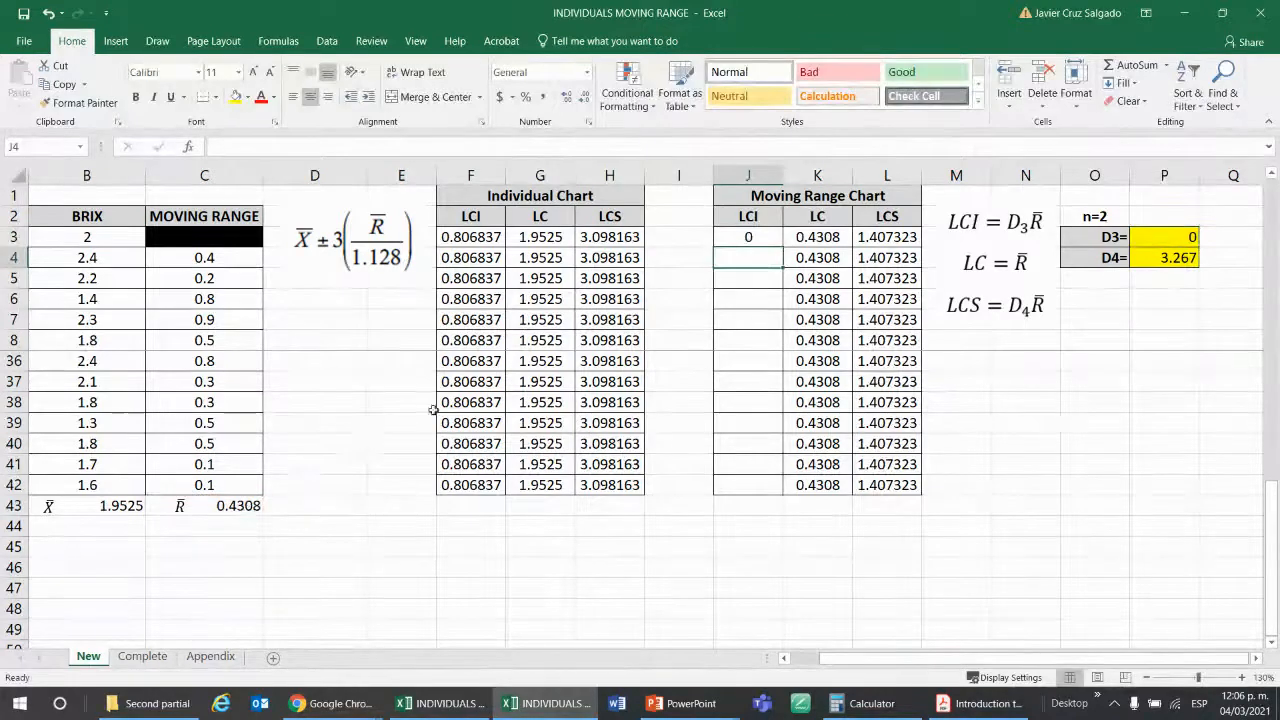
click(753, 236)
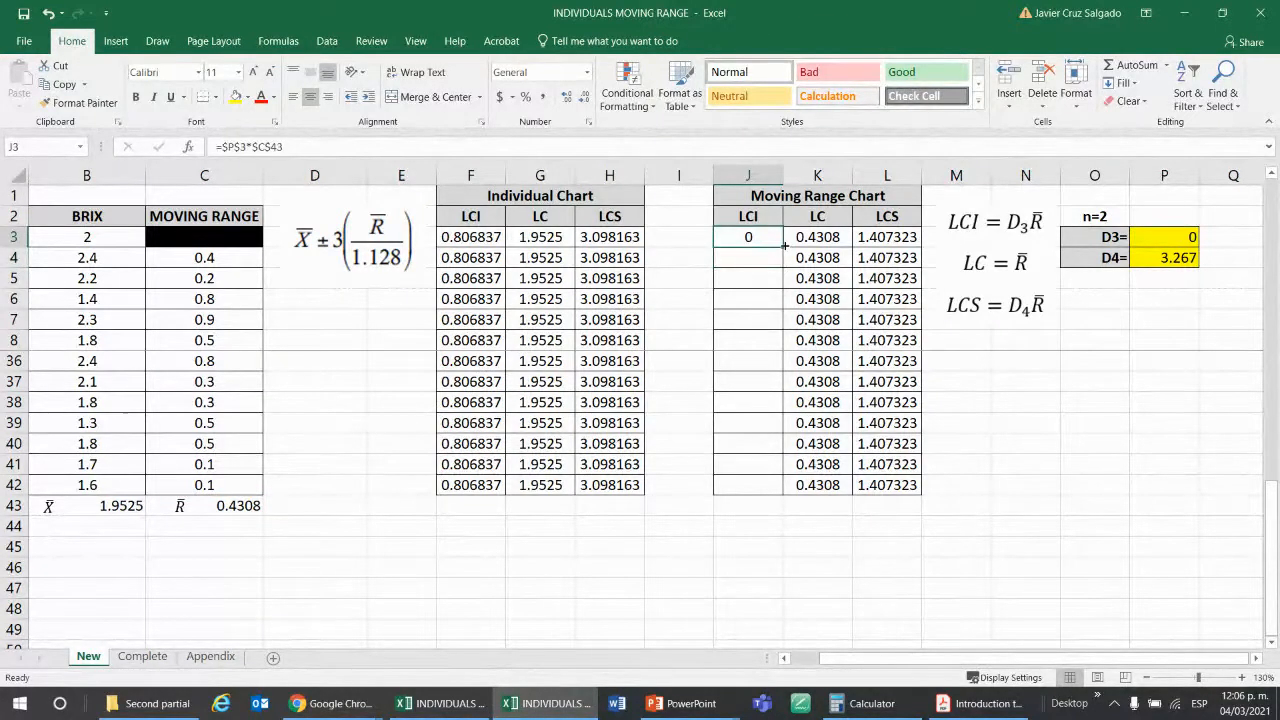
double_click(785, 246)
click(975, 568)
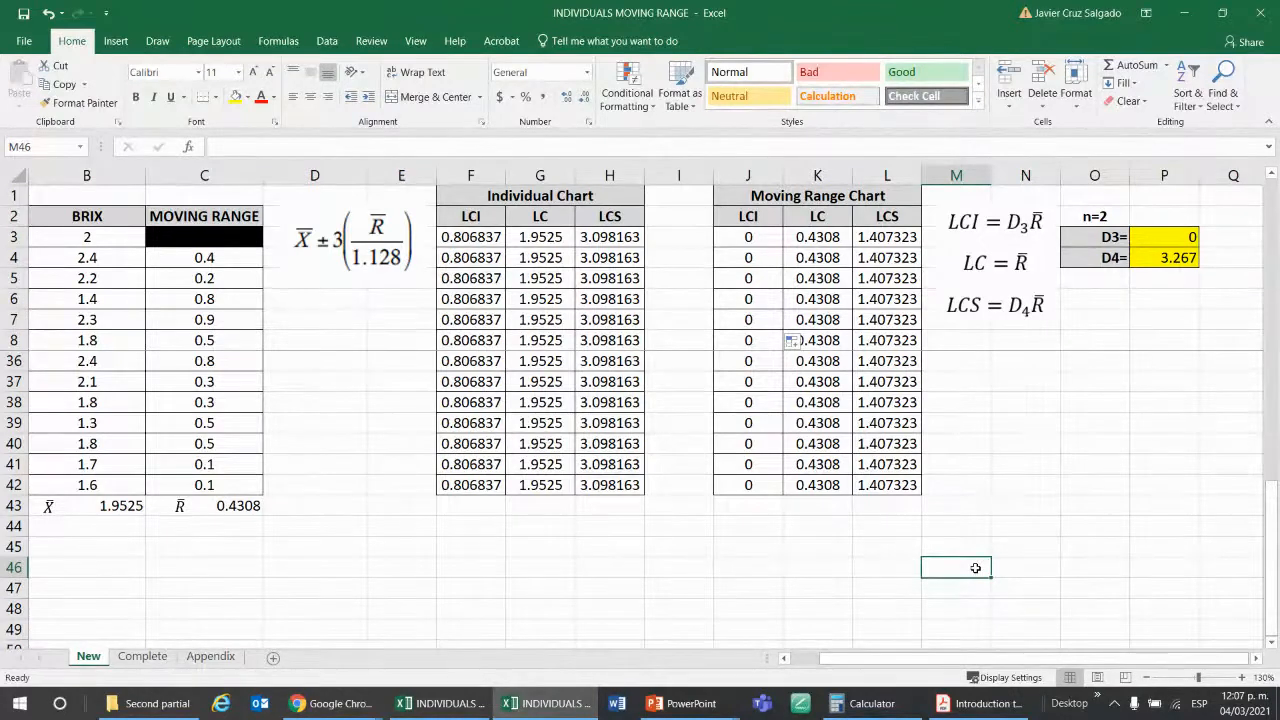
Insert an empty Line with Markers chart from blank cell E44 and position it below the data tables, starting around row 48.
click(453, 524)
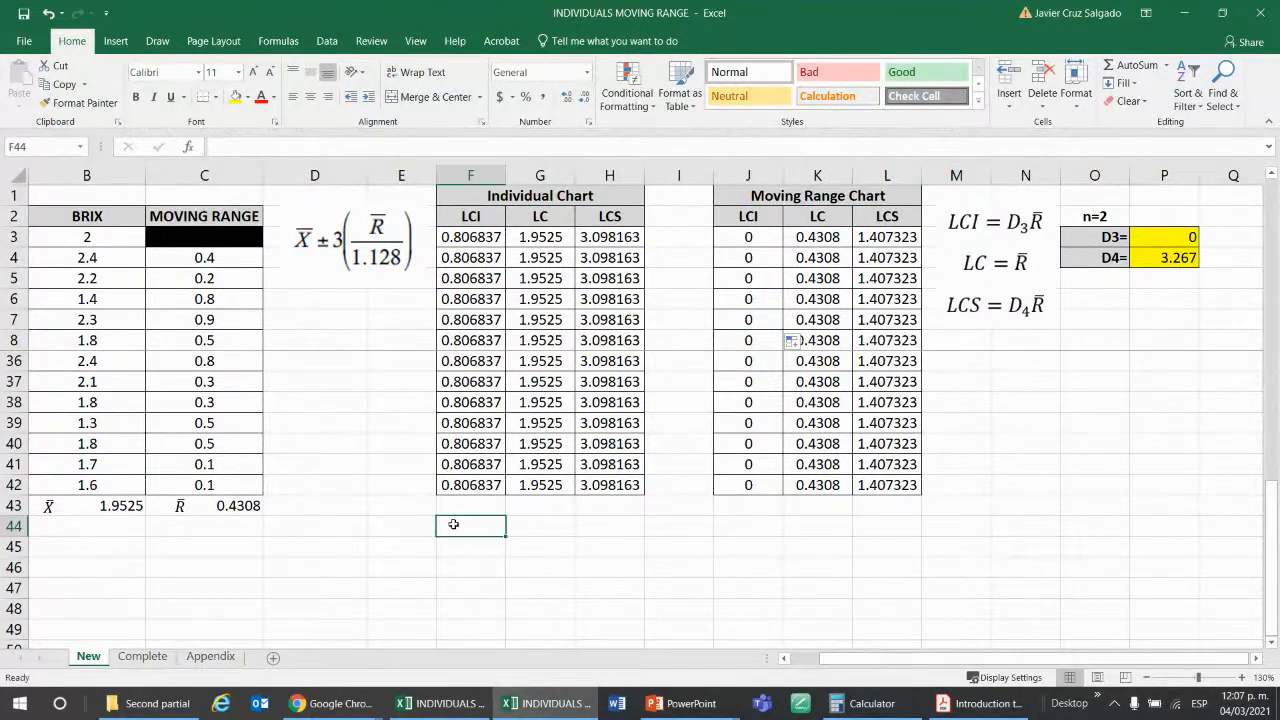
click(353, 520)
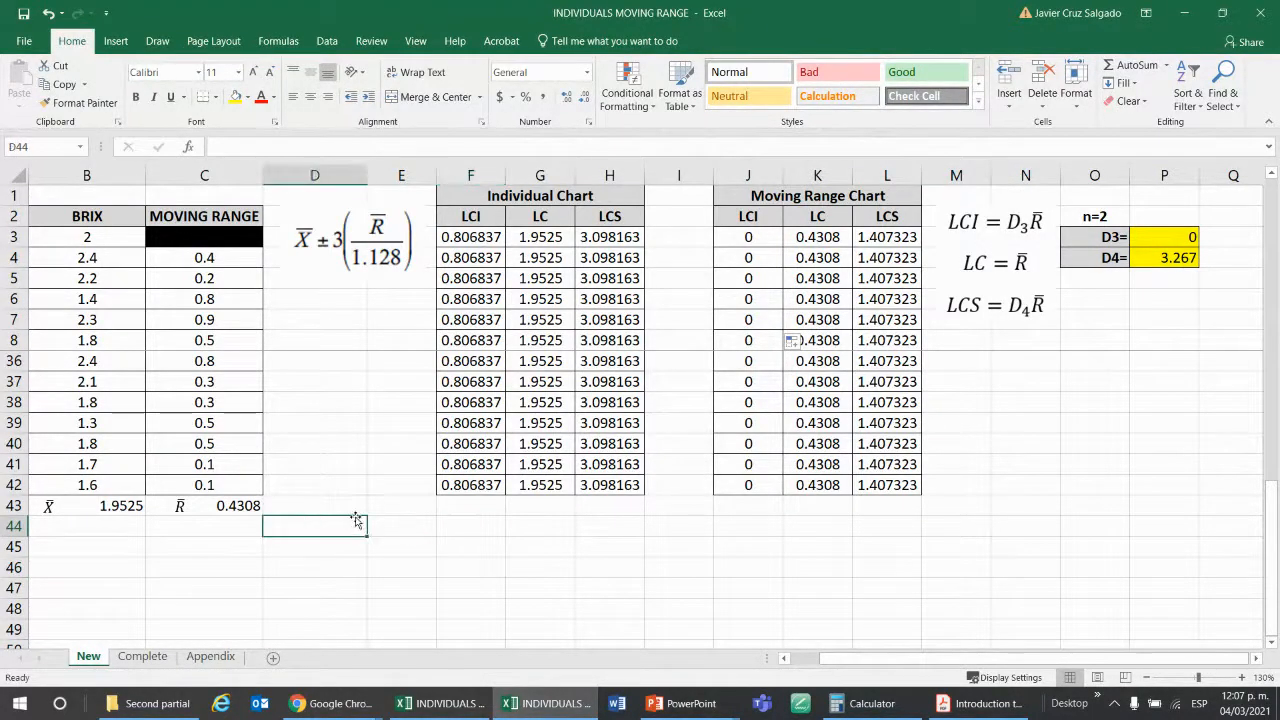
click(406, 529)
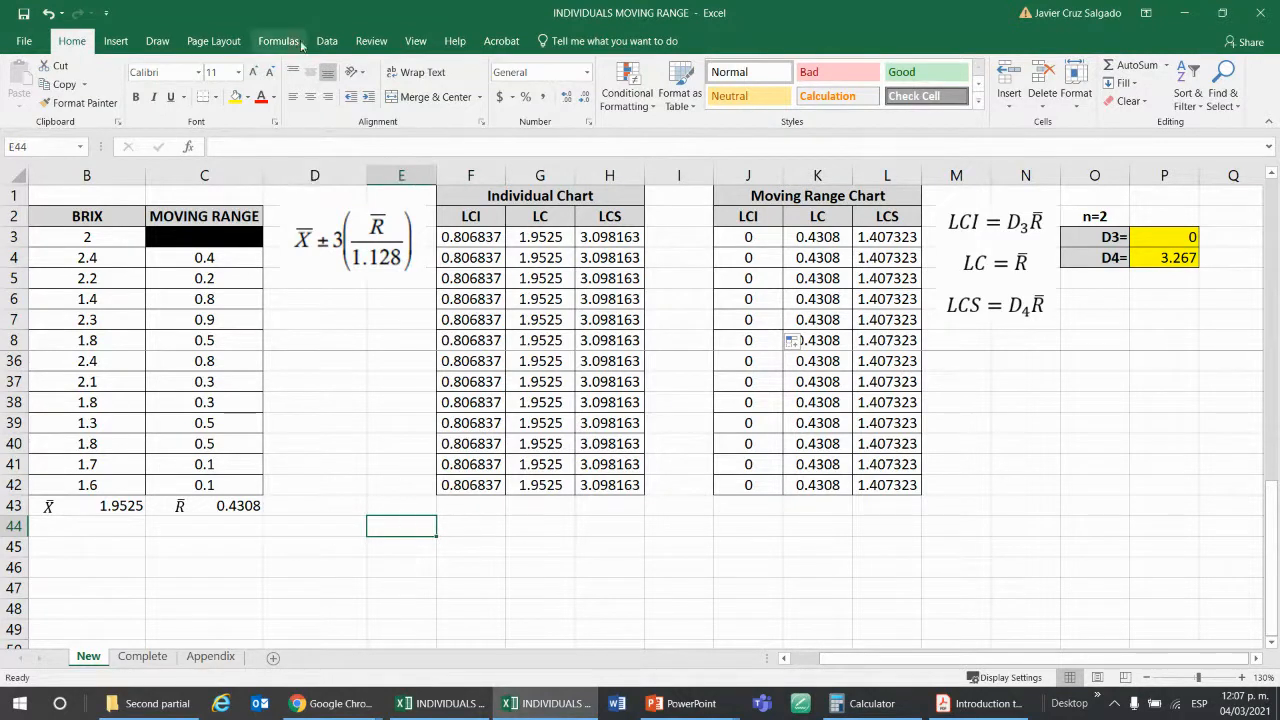
click(126, 42)
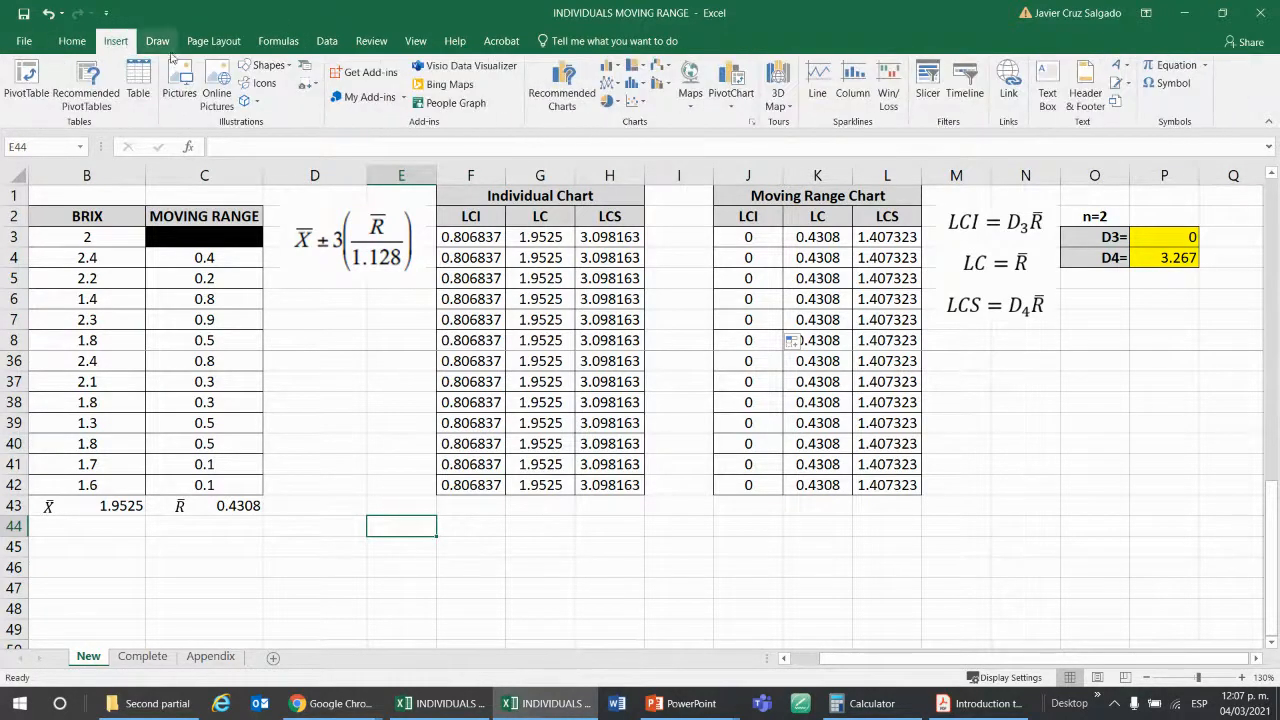
click(618, 86)
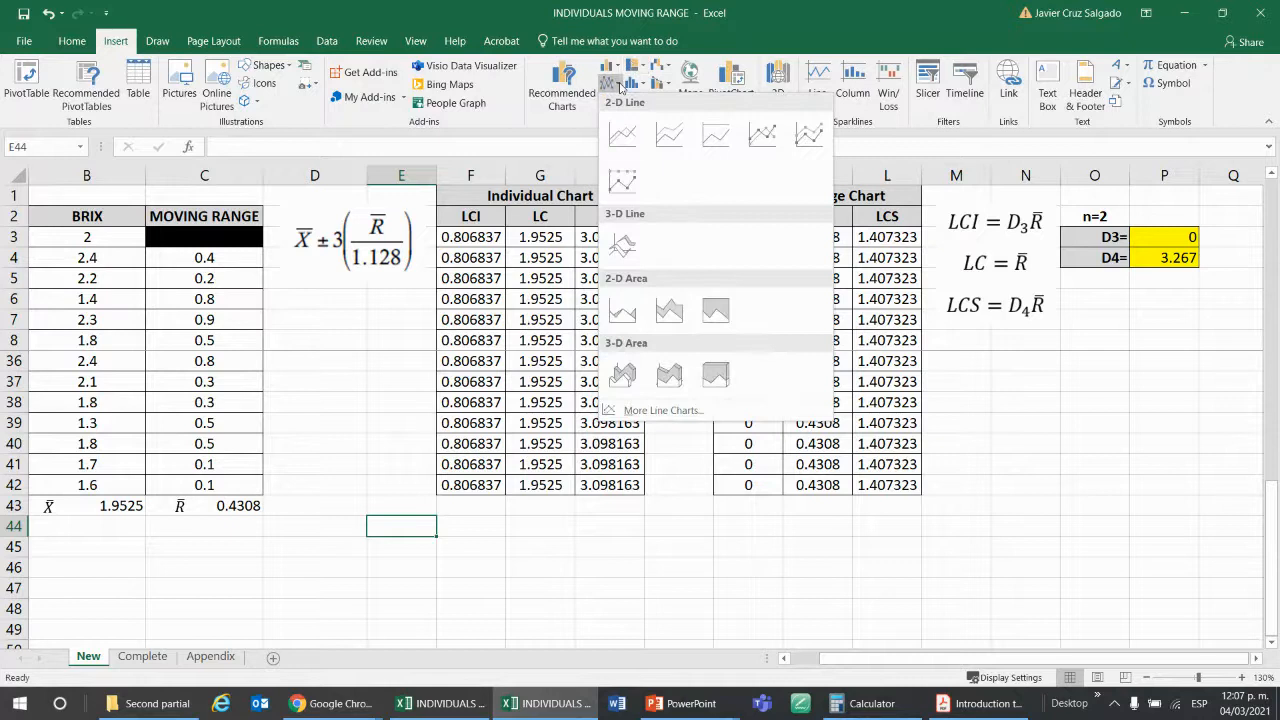
click(762, 131)
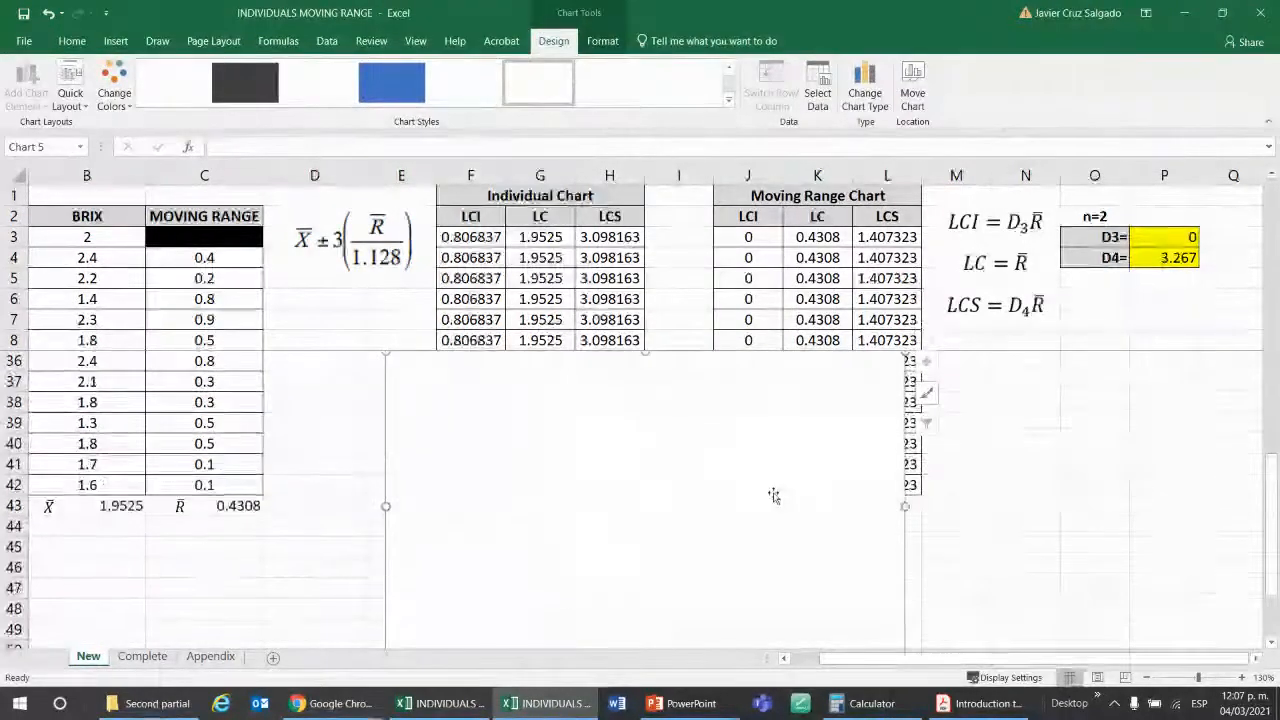
drag(773, 495, 678, 512)
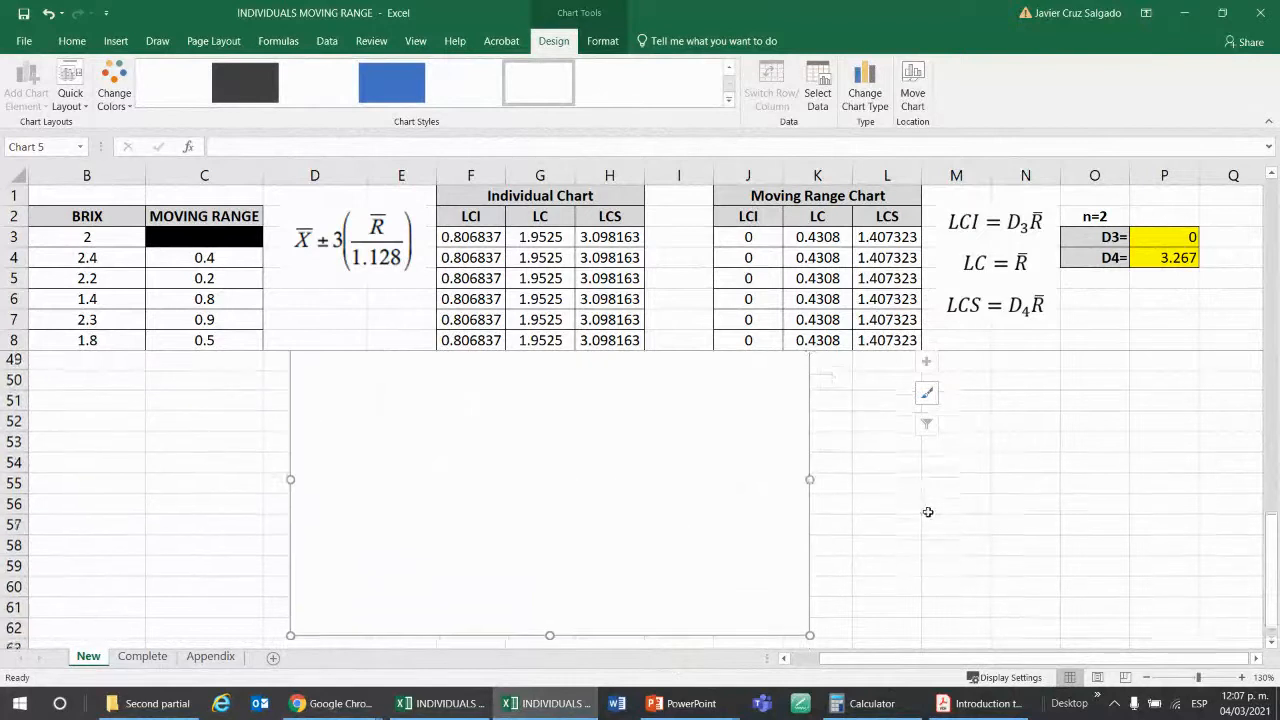
scroll(940, 510, down, 1)
scroll(976, 494, up, 1)
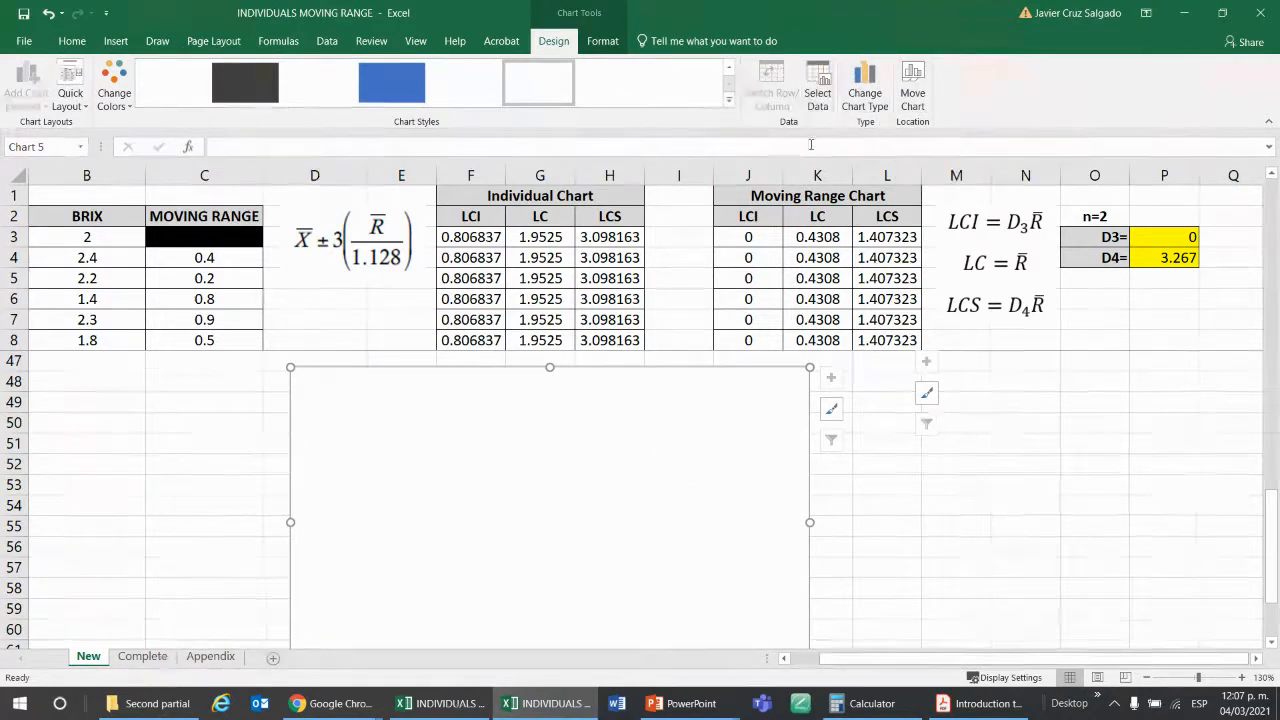
Add the Individual Chart's LCS series to the empty chart, with its name from H2 and values from H3:H42.
right_click(603, 453)
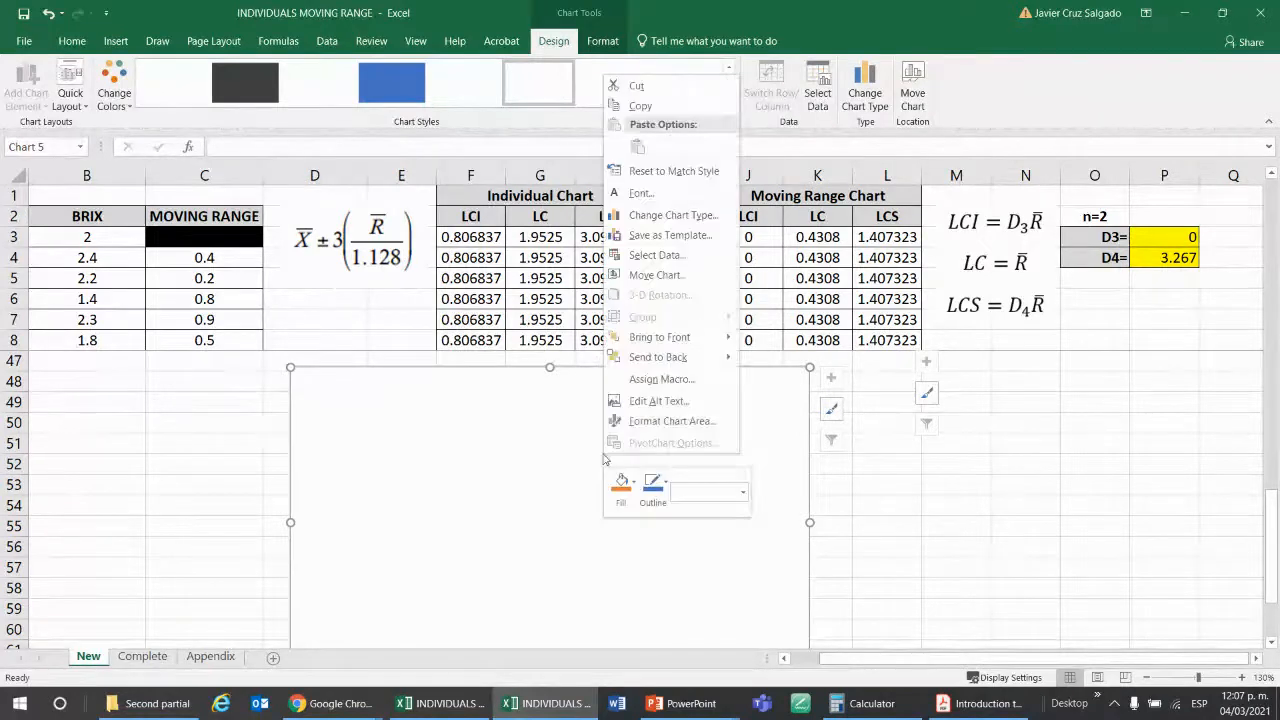
click(656, 255)
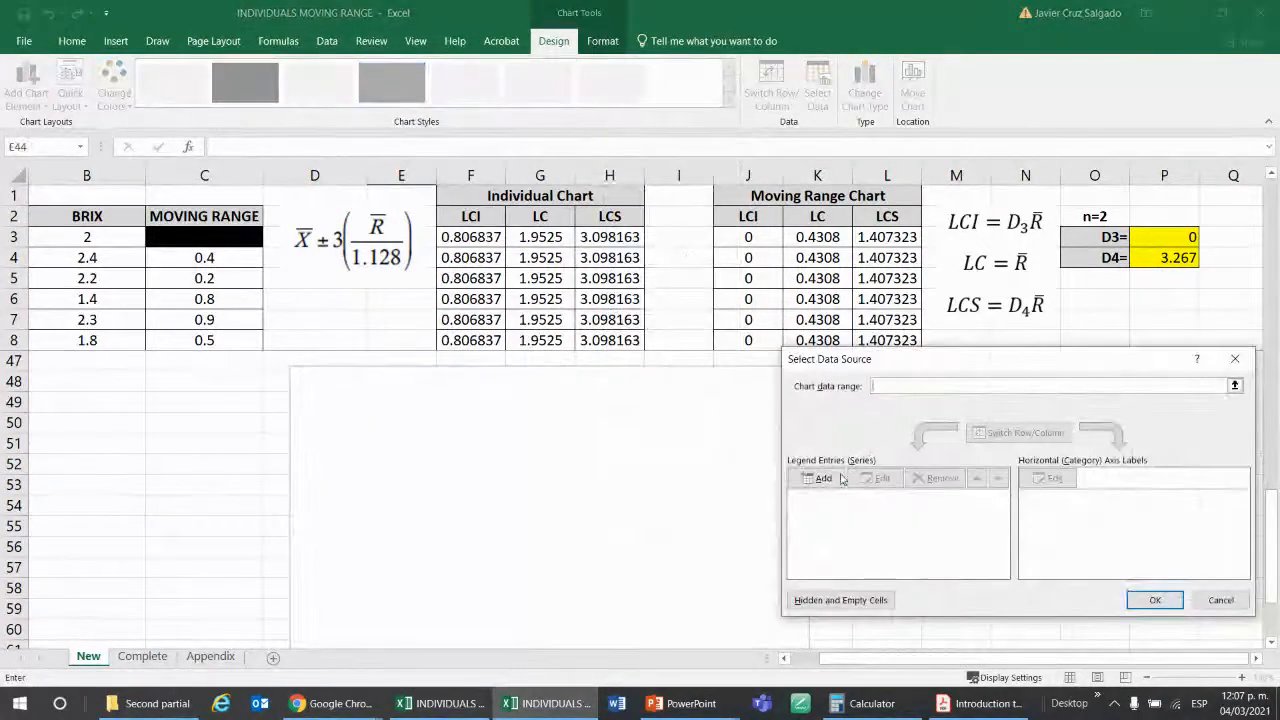
click(820, 480)
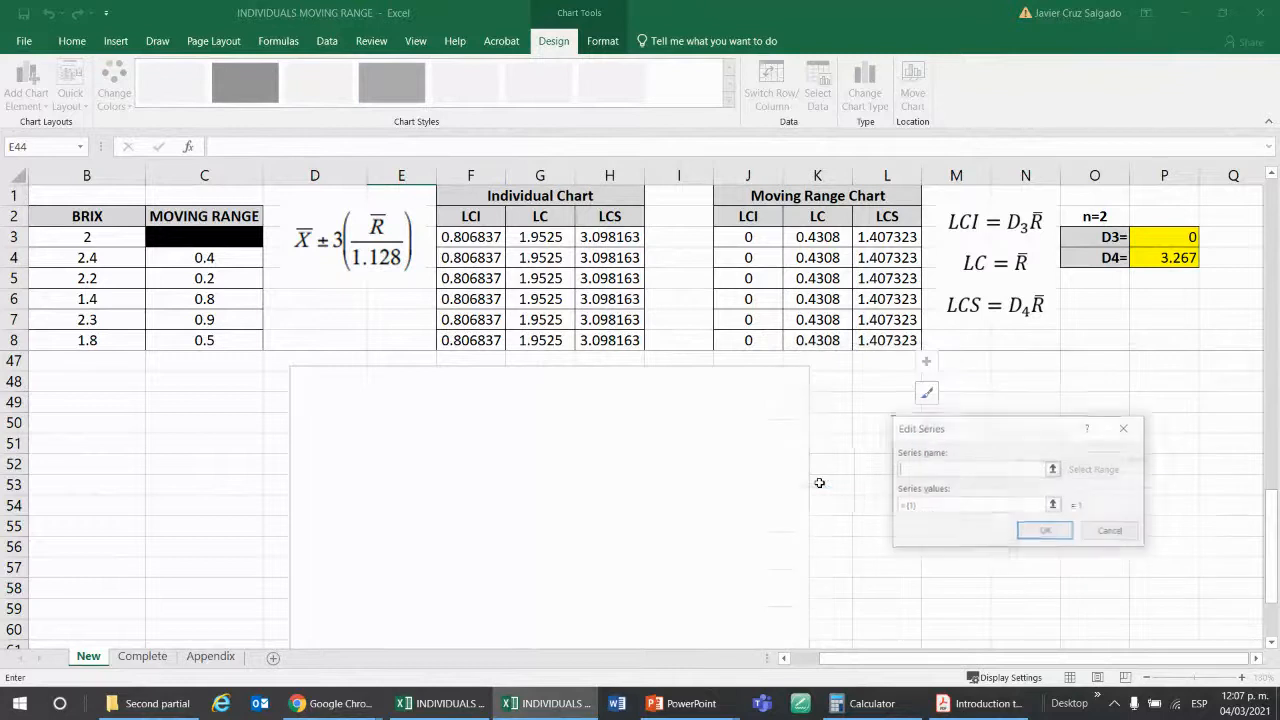
click(1055, 467)
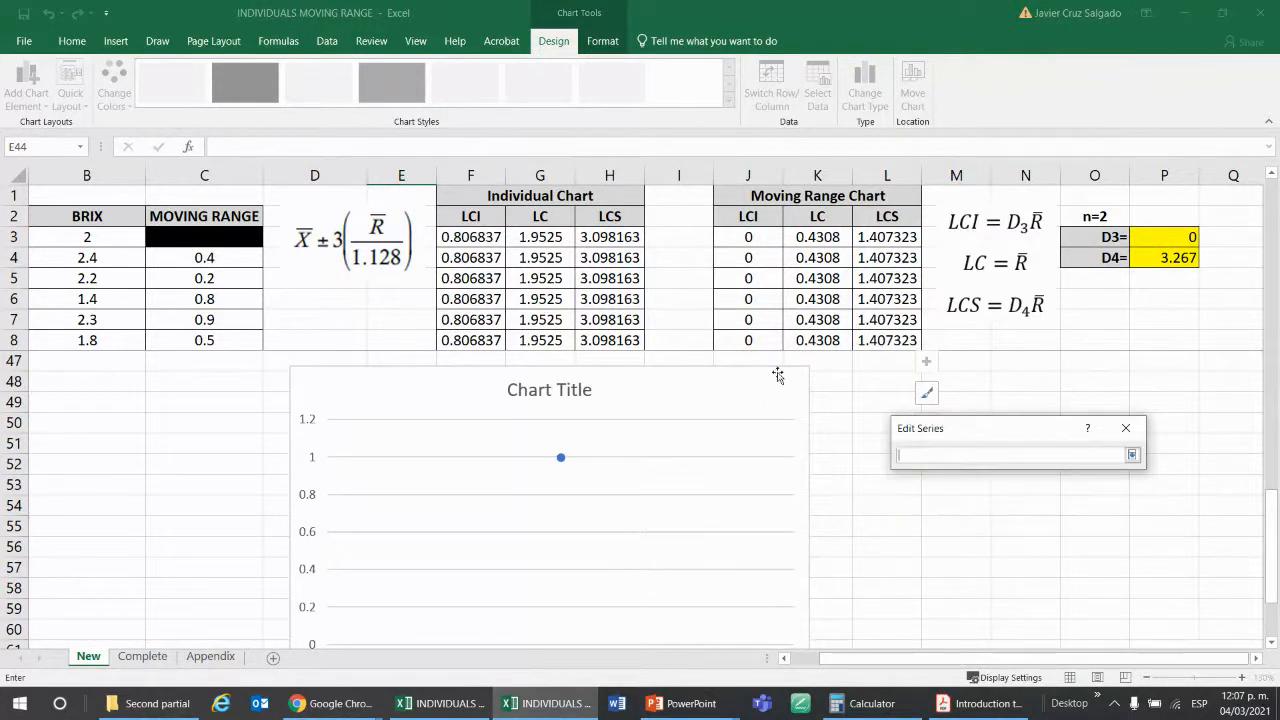
click(600, 218)
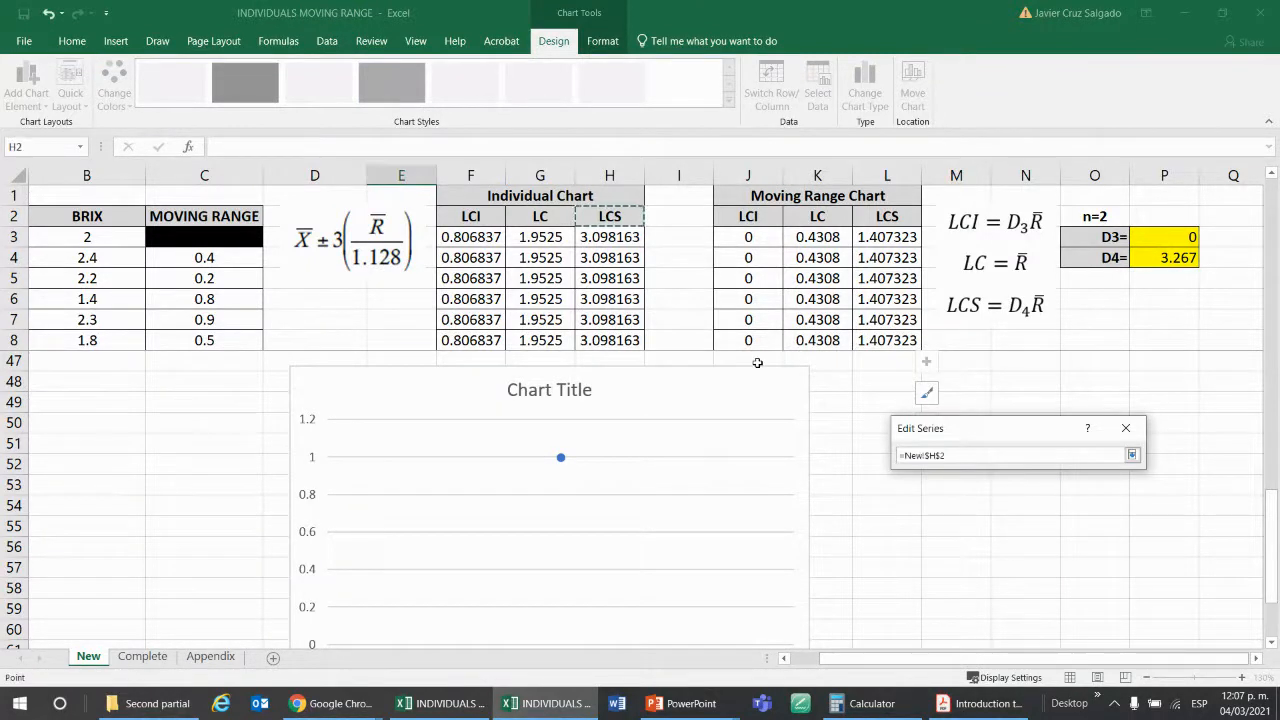
key(Return)
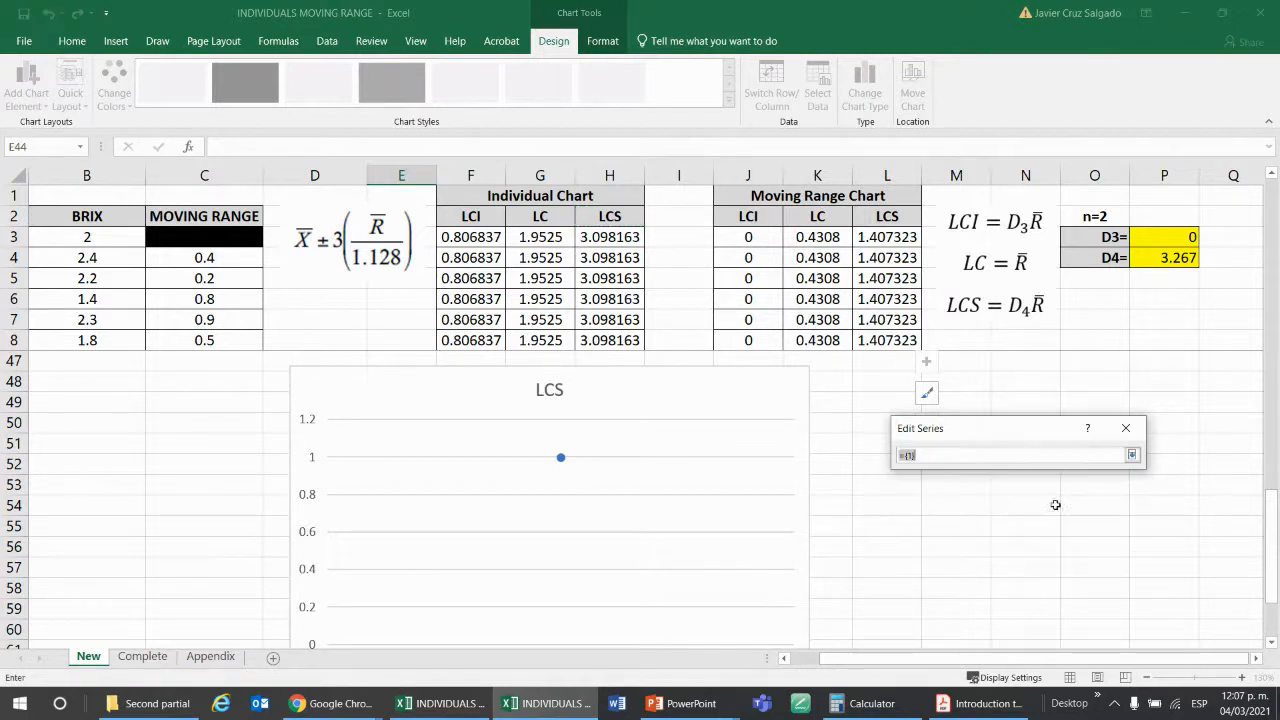
click(1053, 505)
click(622, 238)
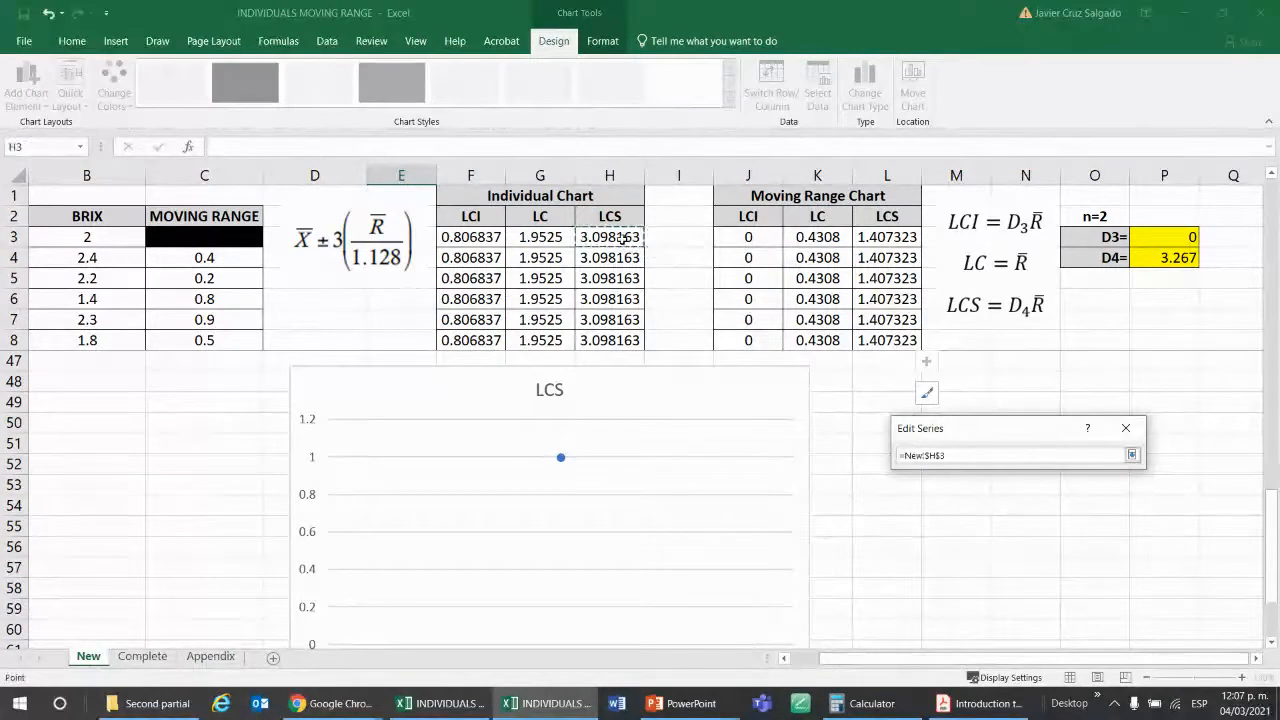
key(ctrl+shift+Down)
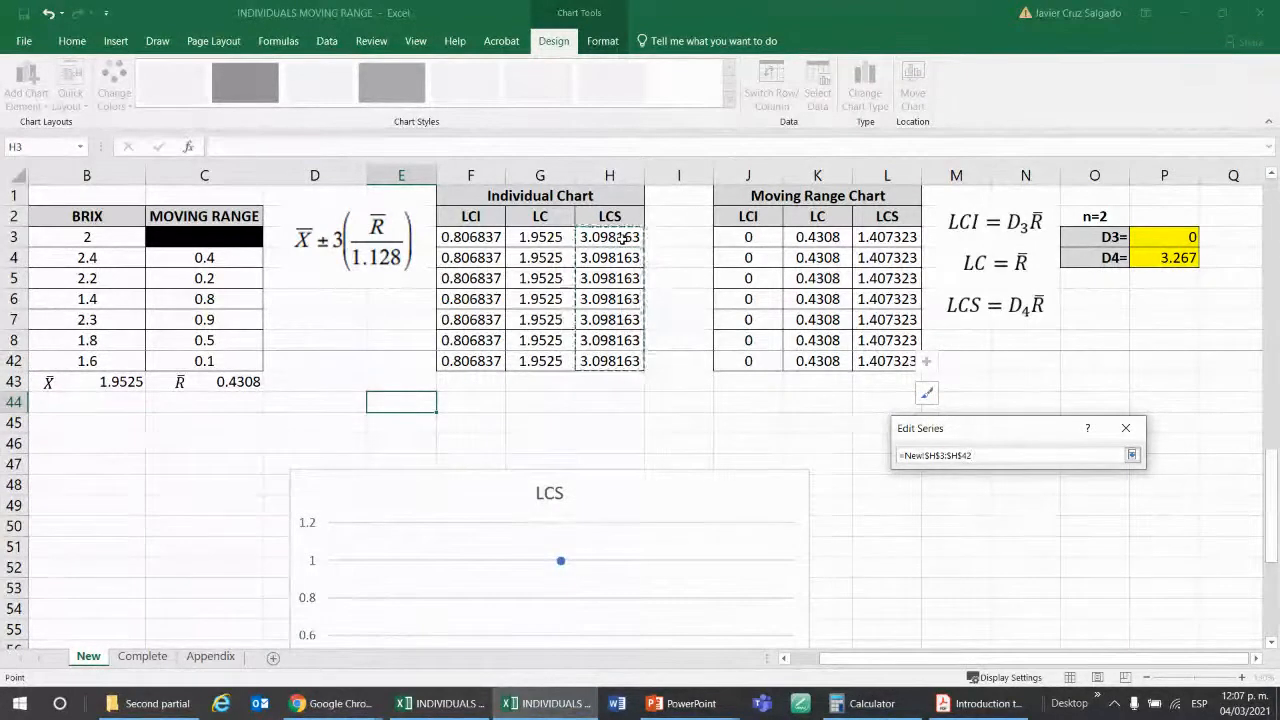
click(1132, 455)
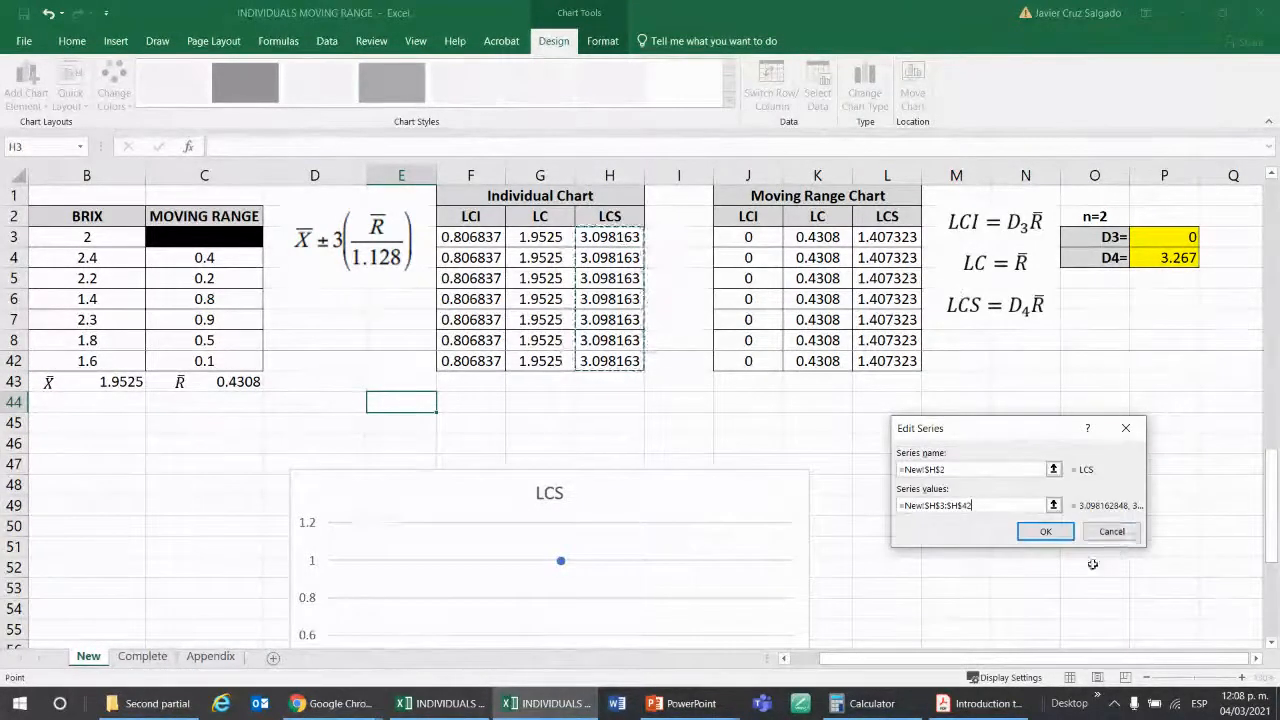
click(1045, 531)
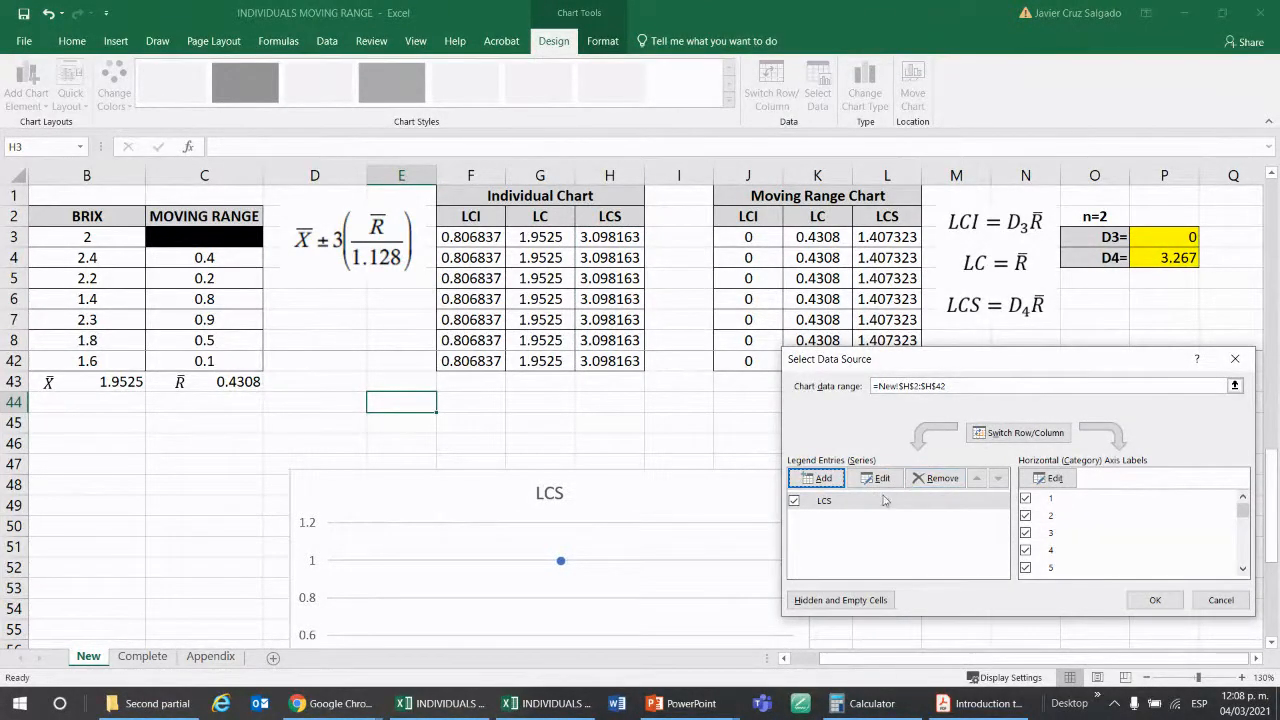
Add the Individual Chart's LC series to the chart, with its name from G2 and values from G3:G42.
click(816, 478)
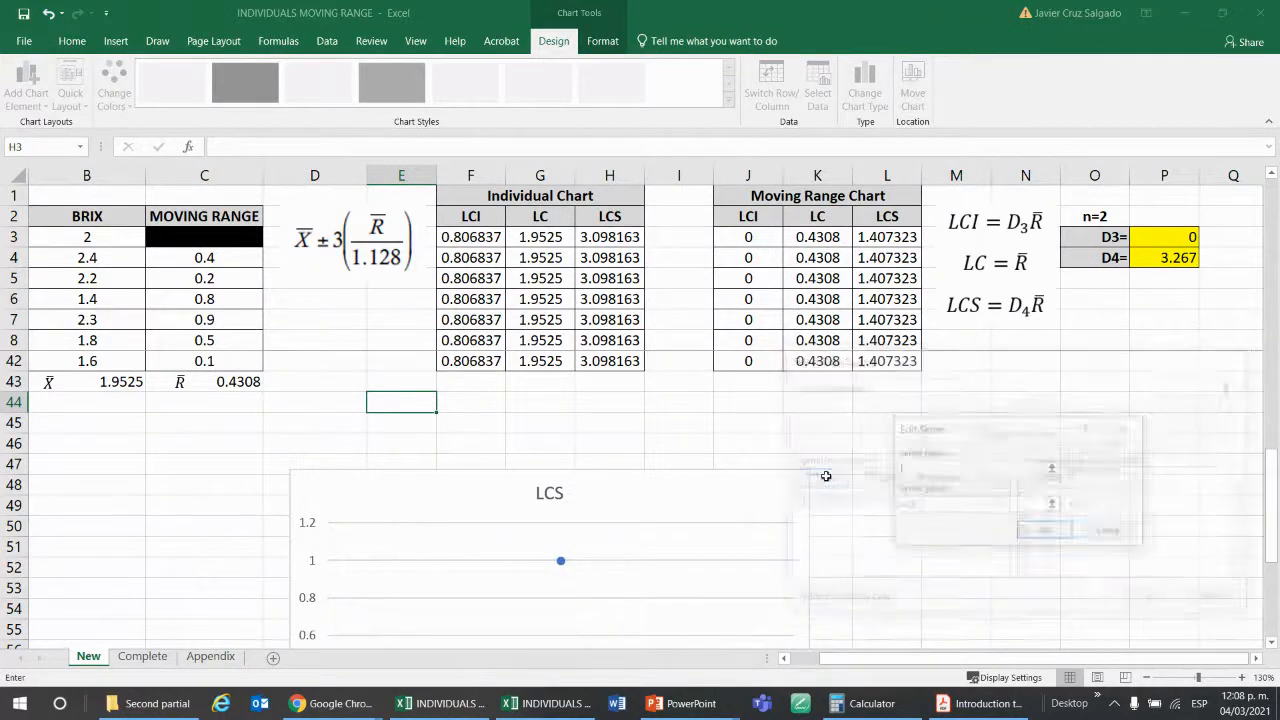
click(1053, 470)
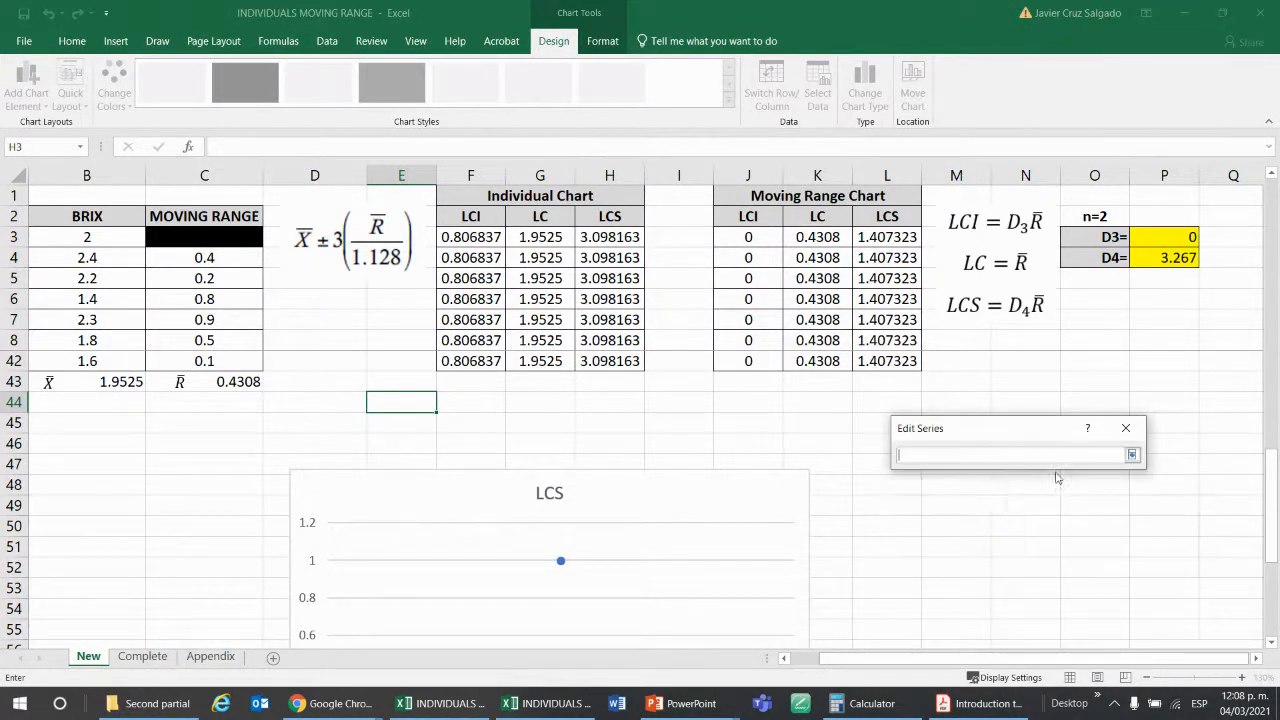
click(560, 215)
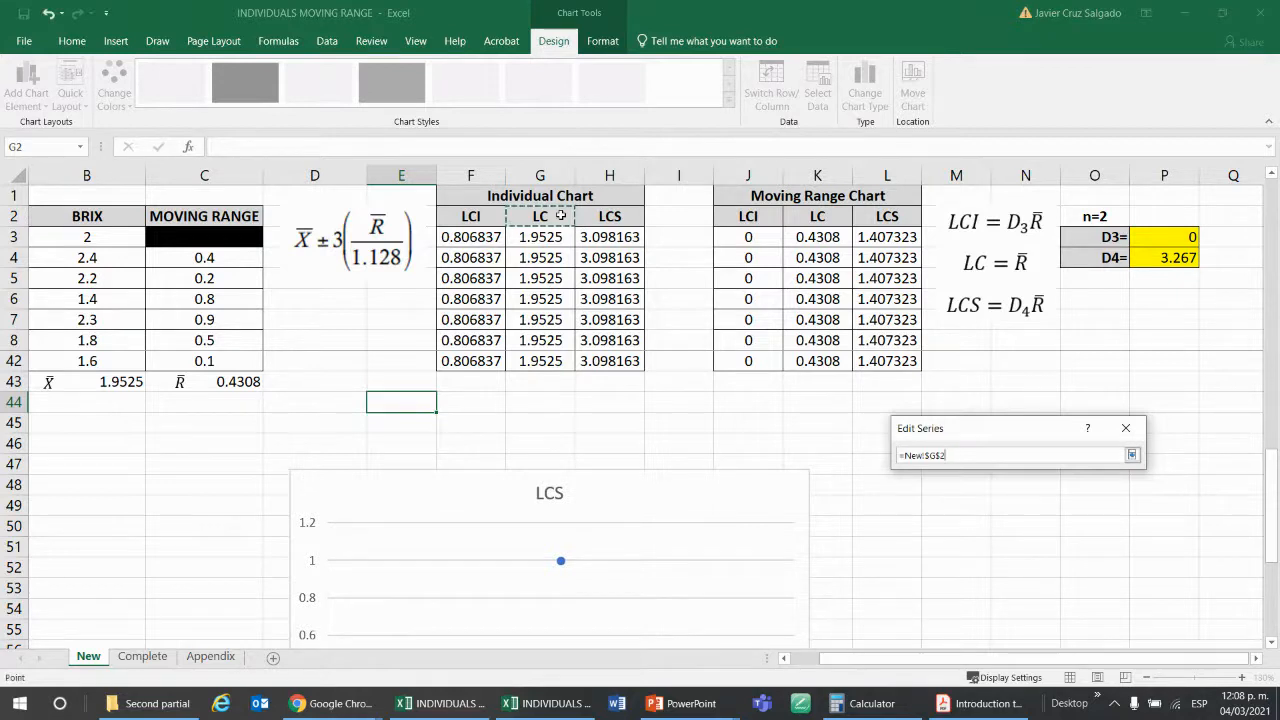
key(Return)
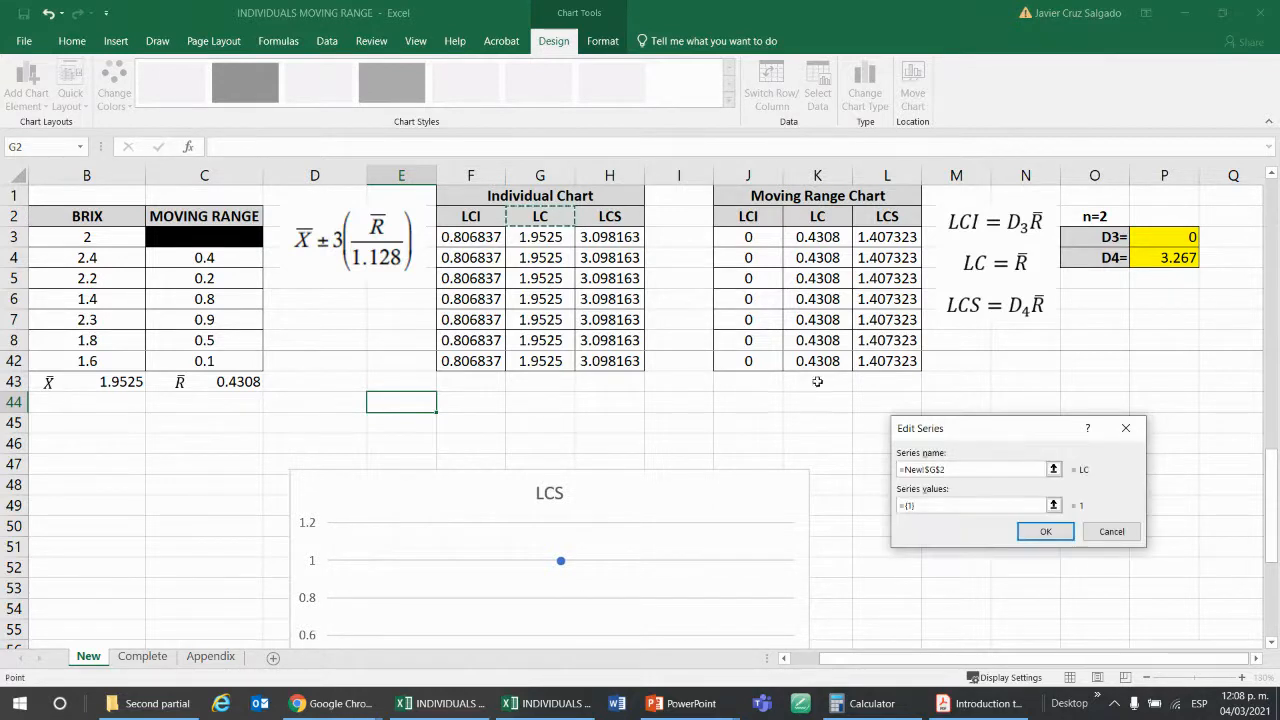
click(1053, 504)
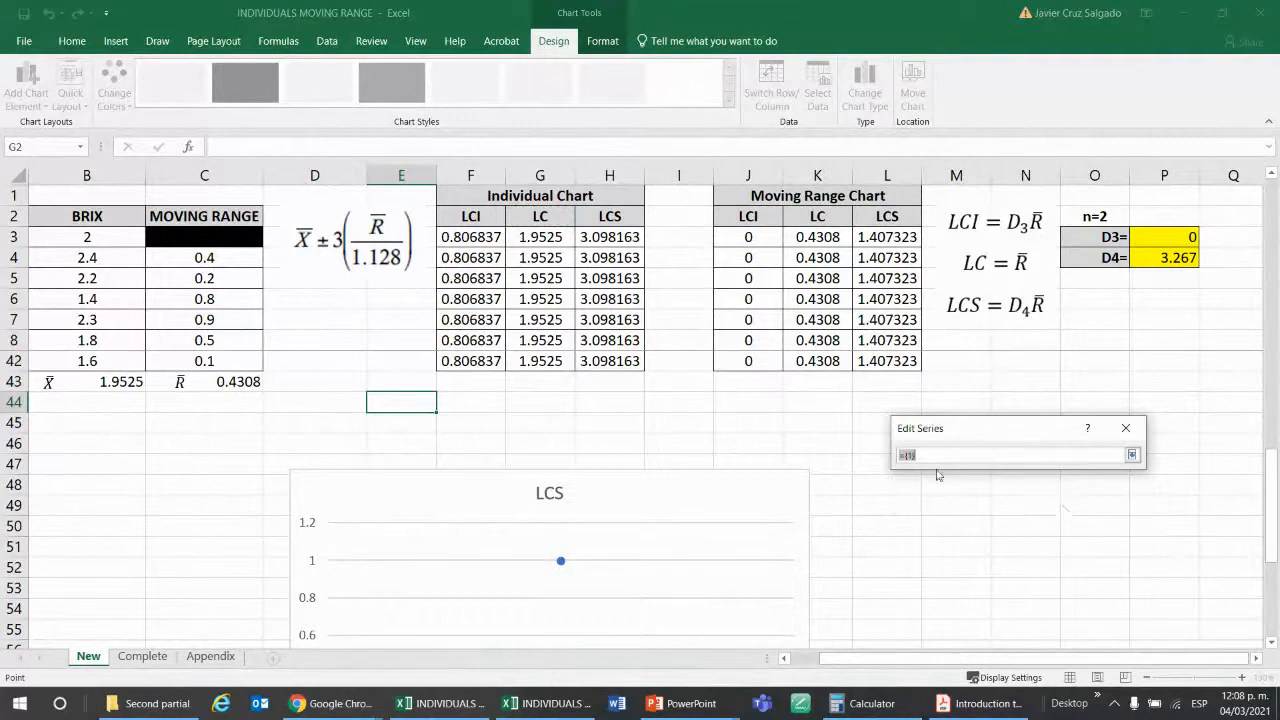
click(545, 236)
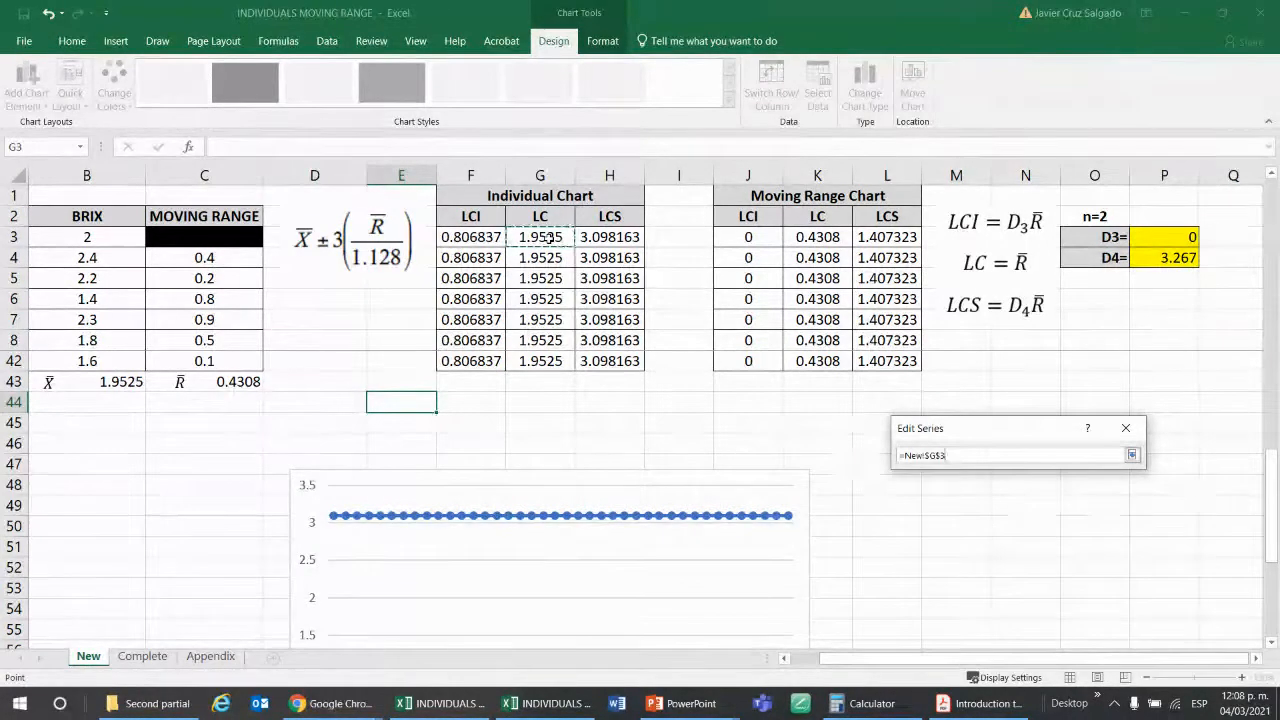
key(ctrl+shift+Down)
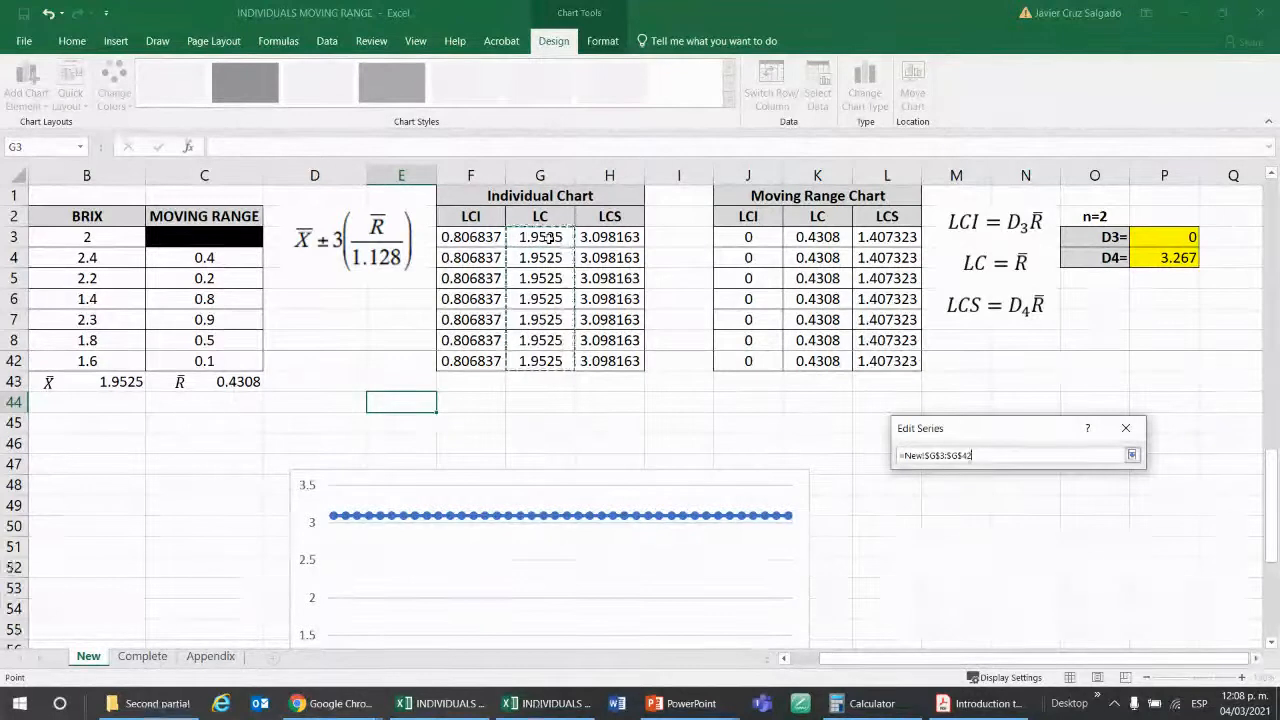
key(Return)
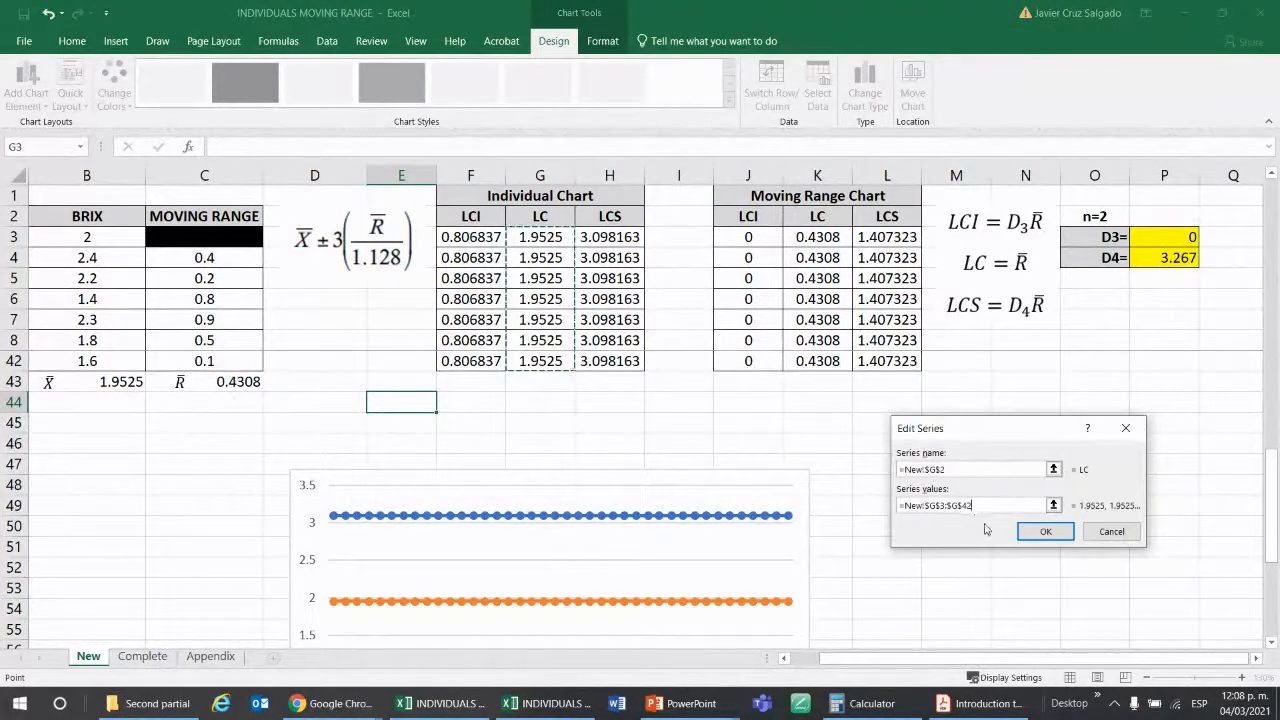
click(1045, 531)
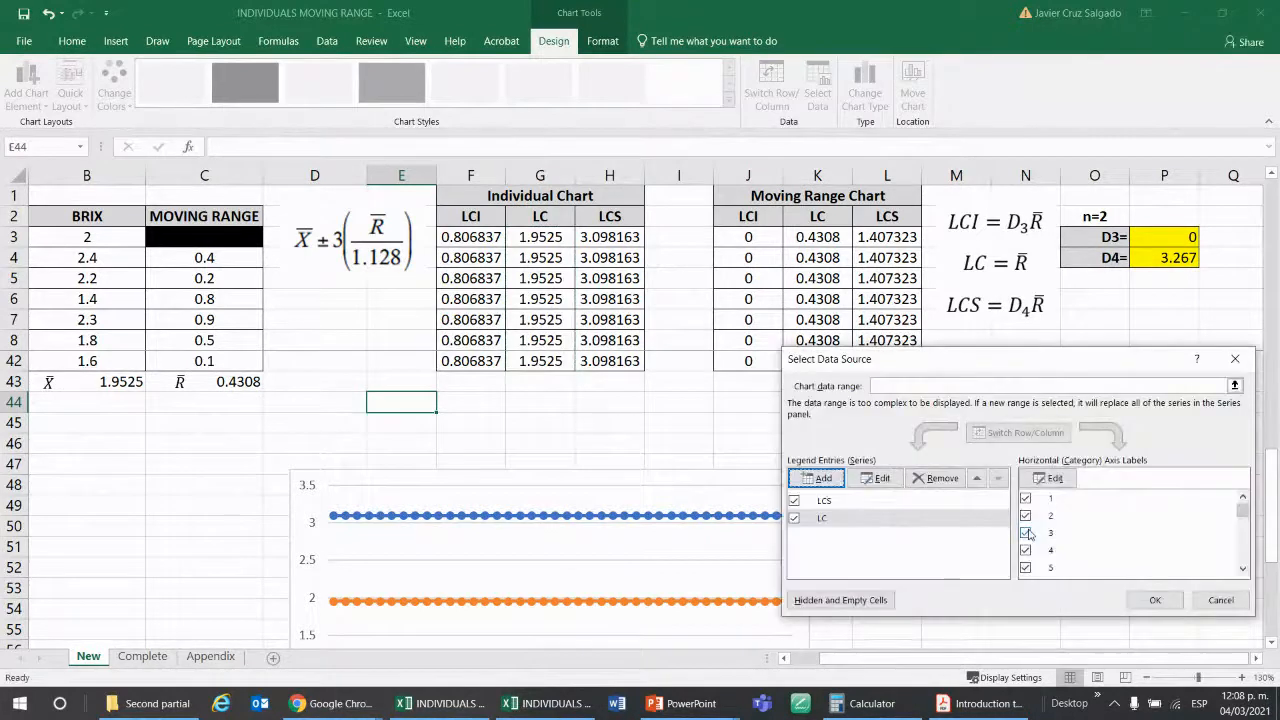
Add the Individual Chart's LCI series to the chart, with its name from F2 and values from F3:F42.
click(816, 478)
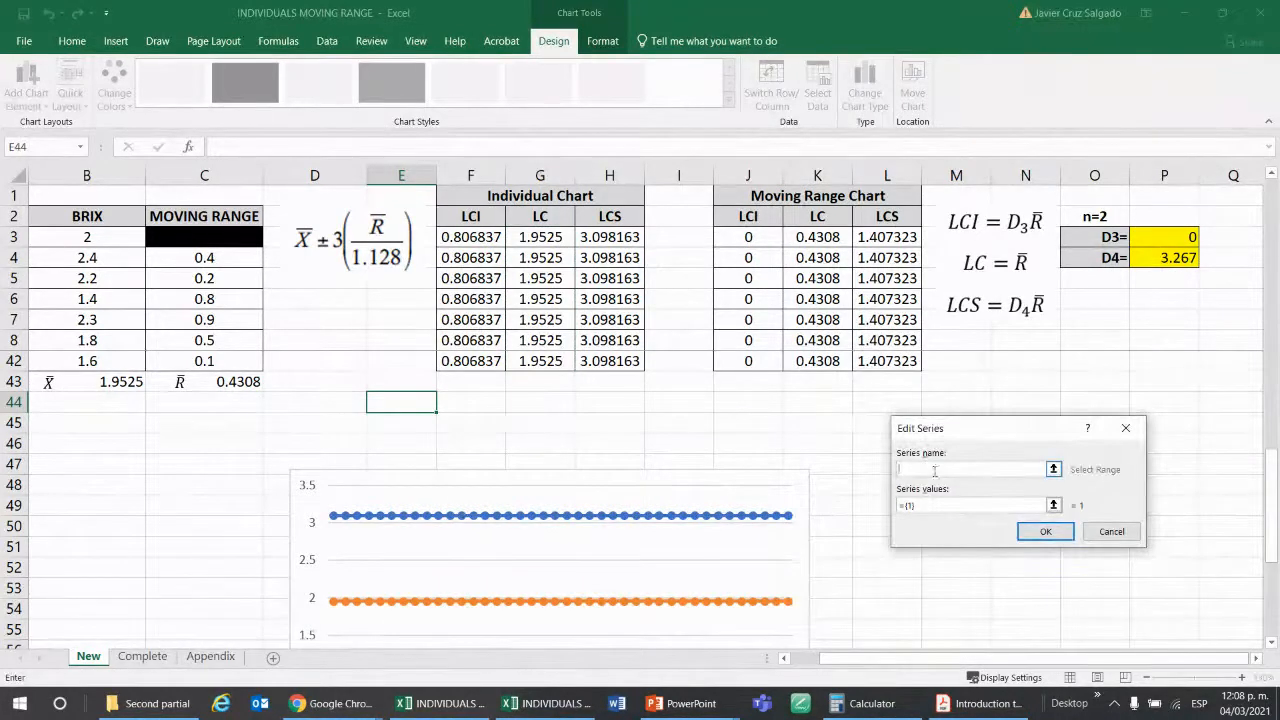
click(1055, 470)
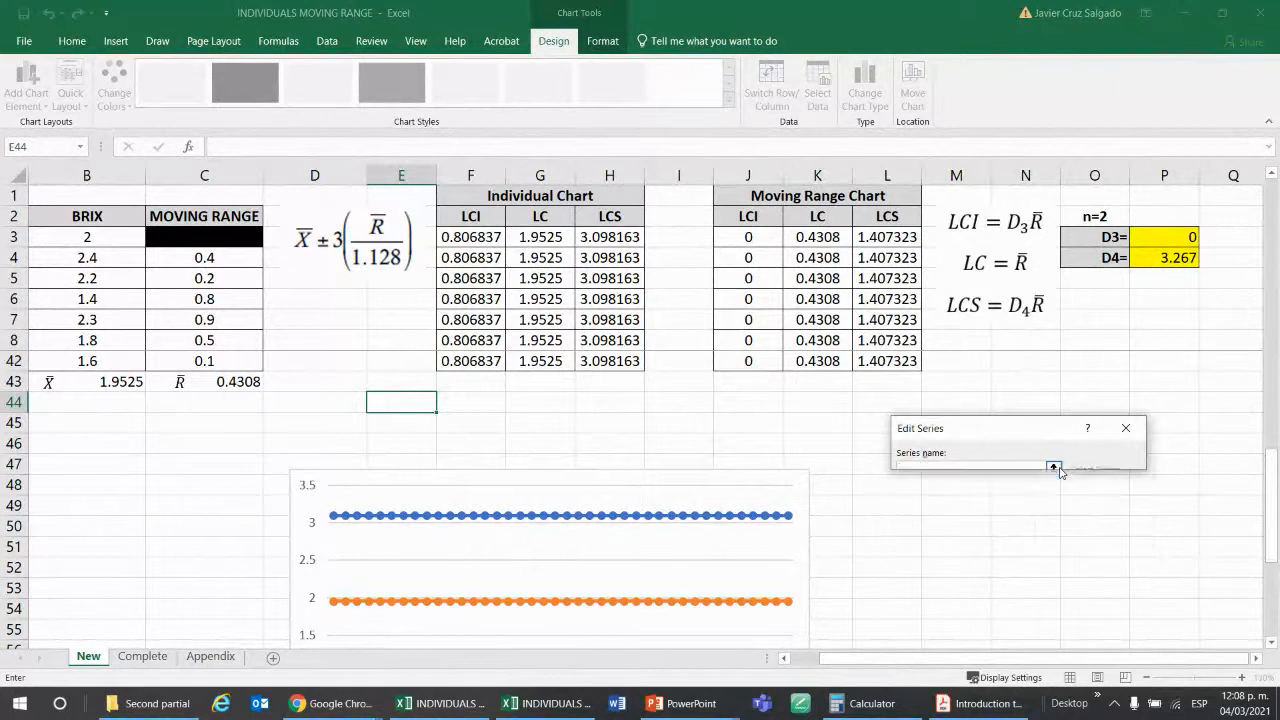
click(491, 218)
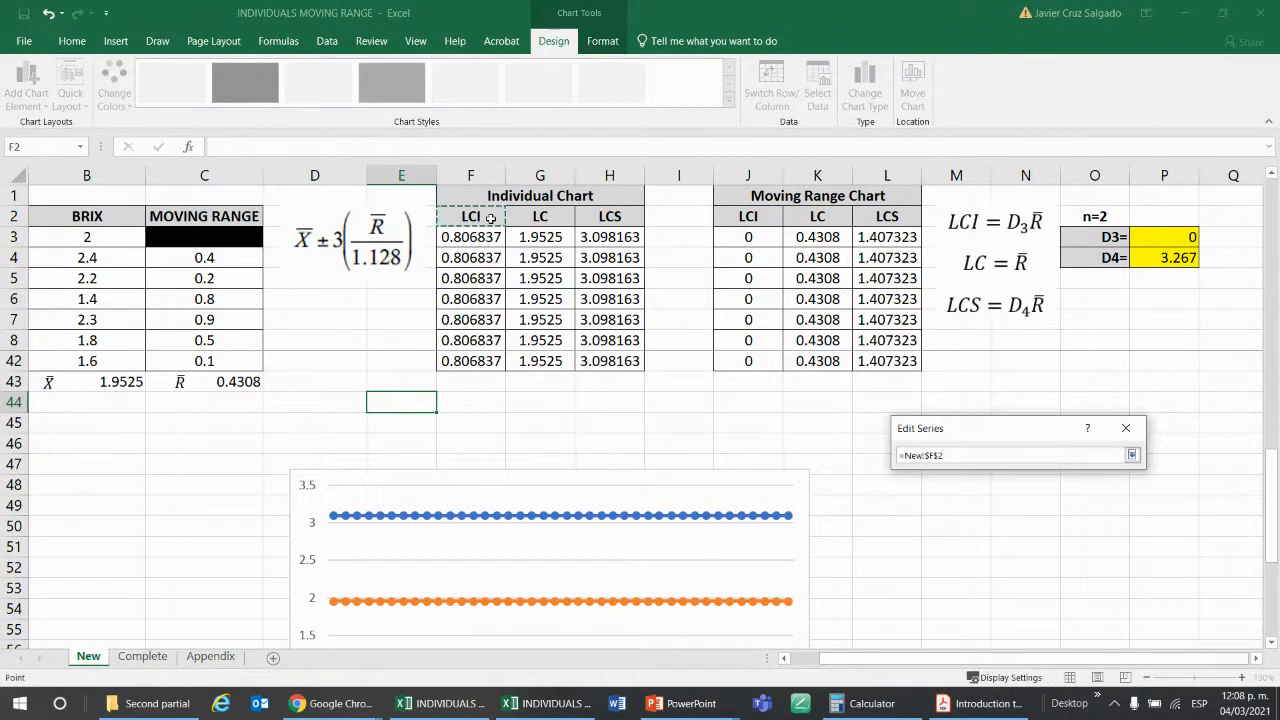
key(Return)
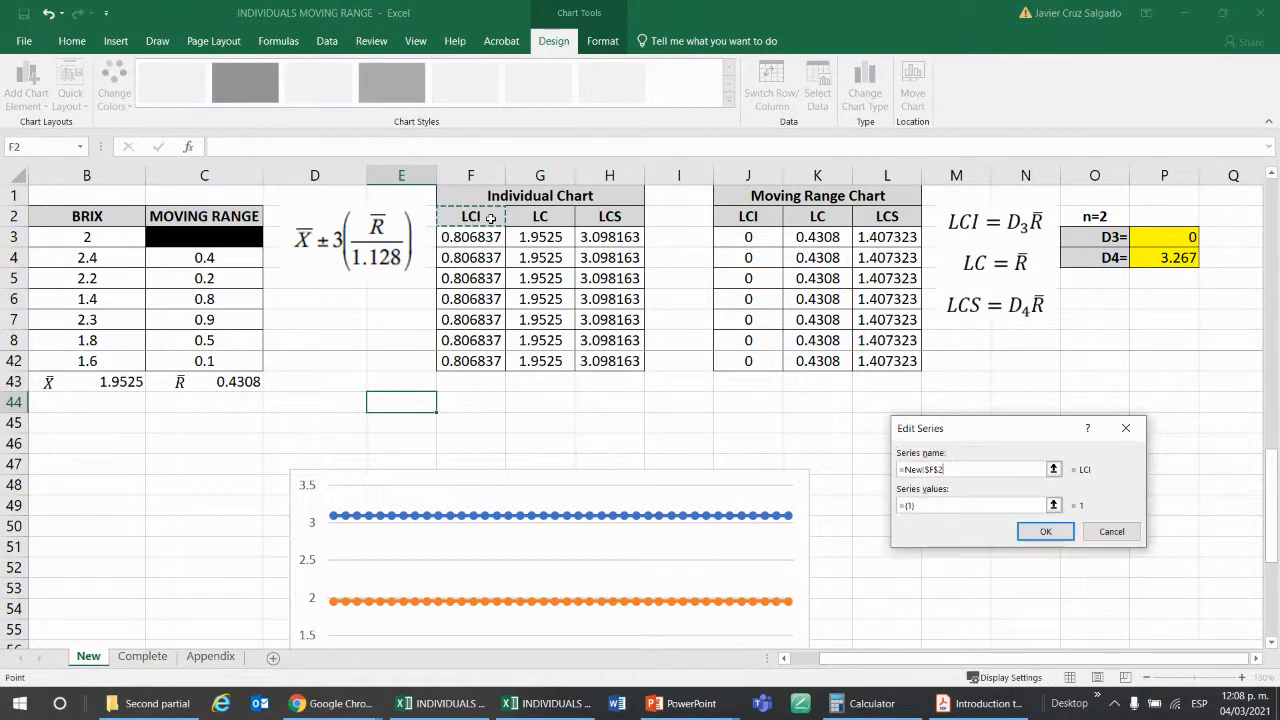
click(1053, 505)
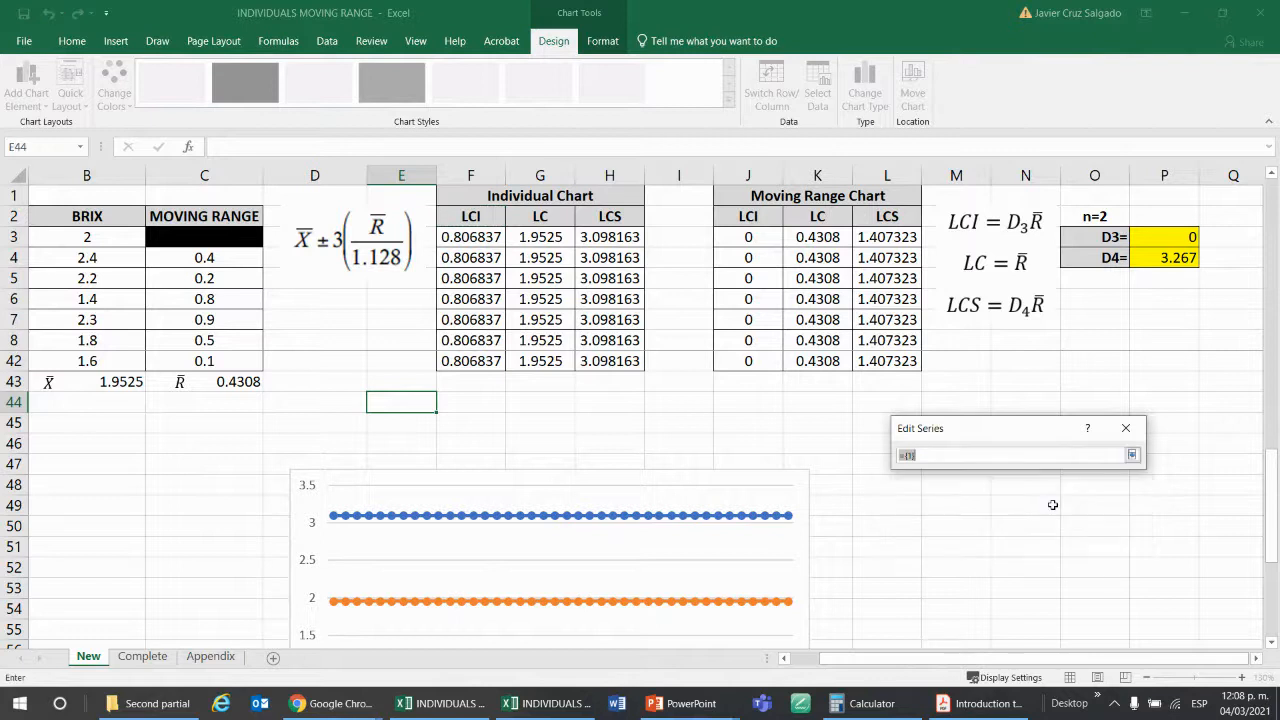
click(1131, 455)
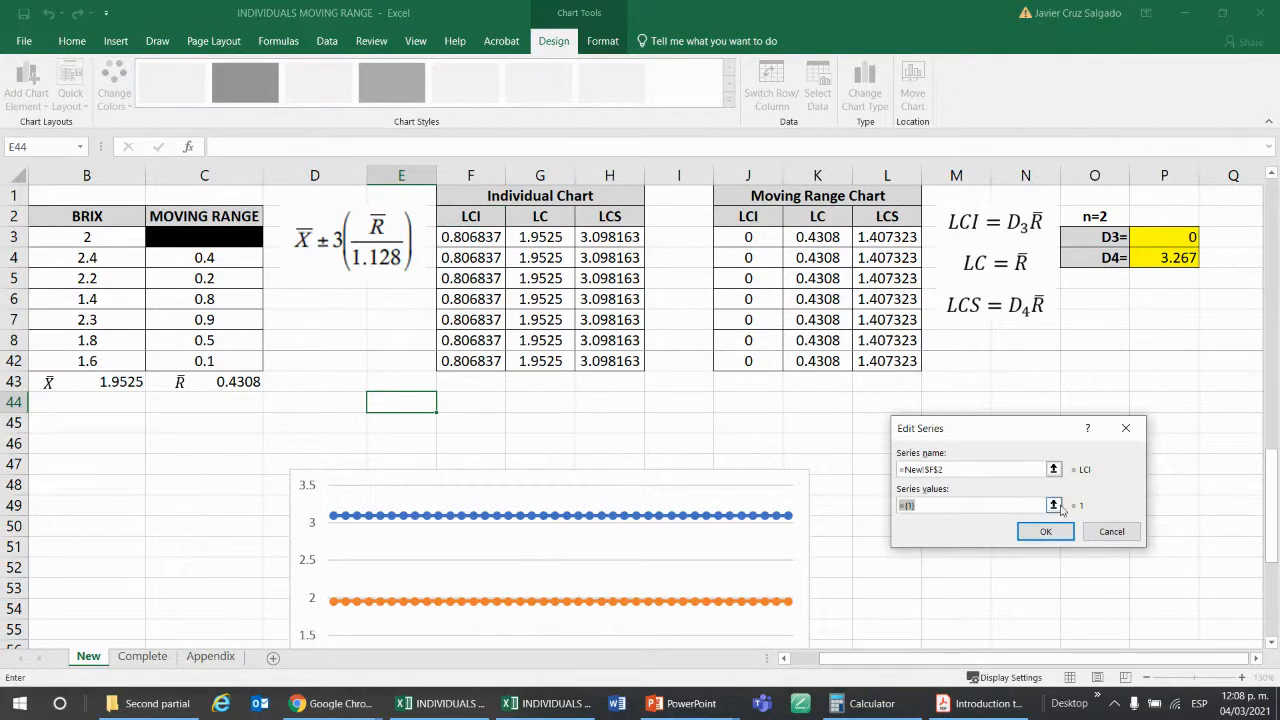
click(1053, 505)
click(470, 236)
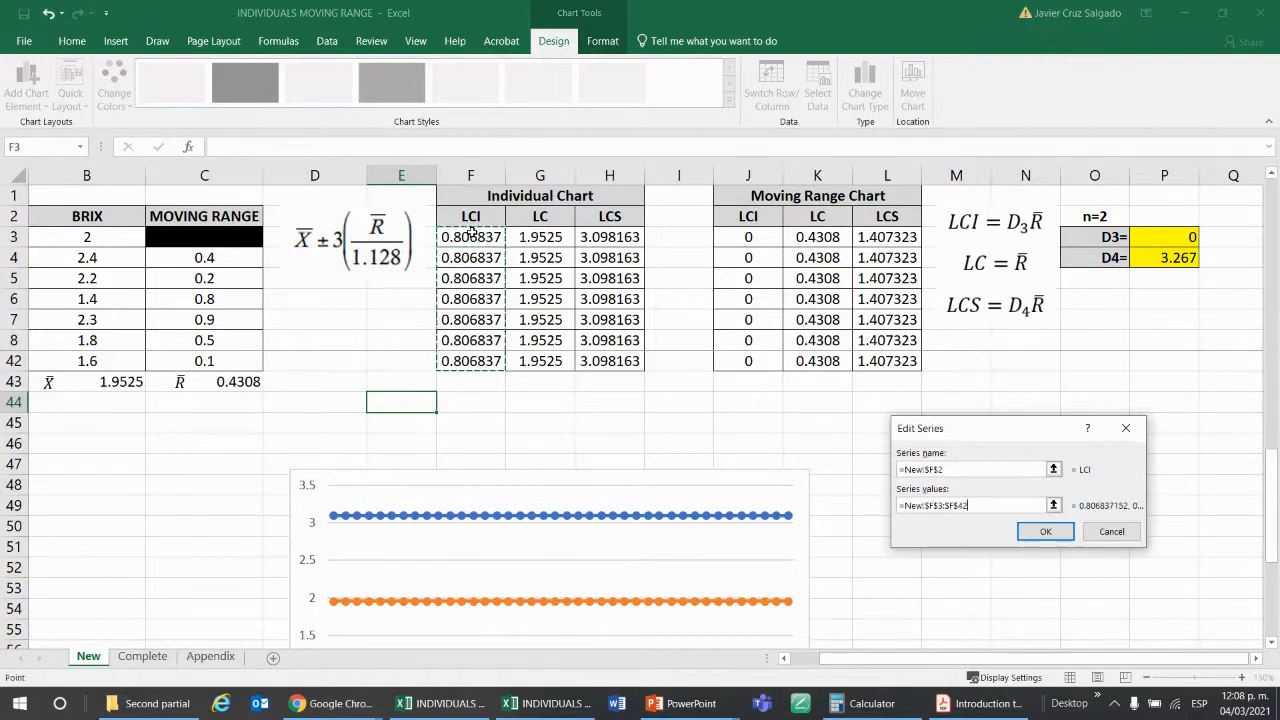
key(Return)
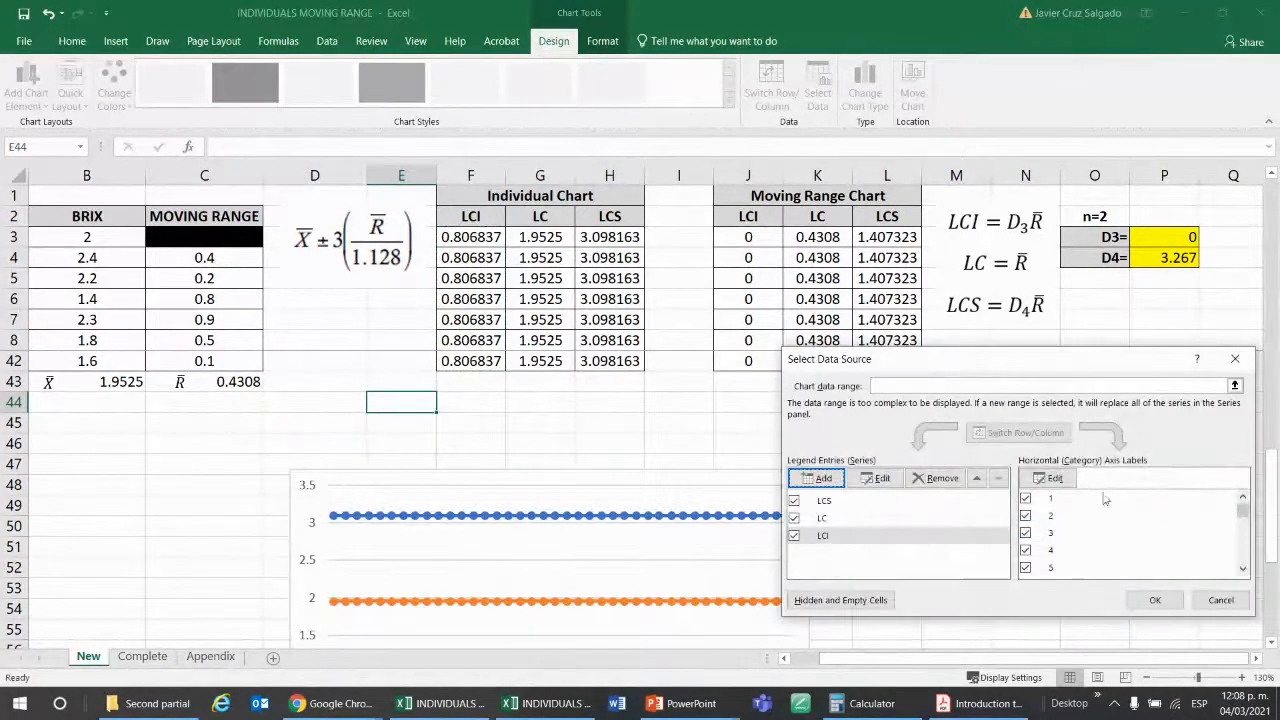
Confirm the chart's data series and unfreeze the worksheet panes.
click(1155, 600)
scroll(531, 407, up, 5)
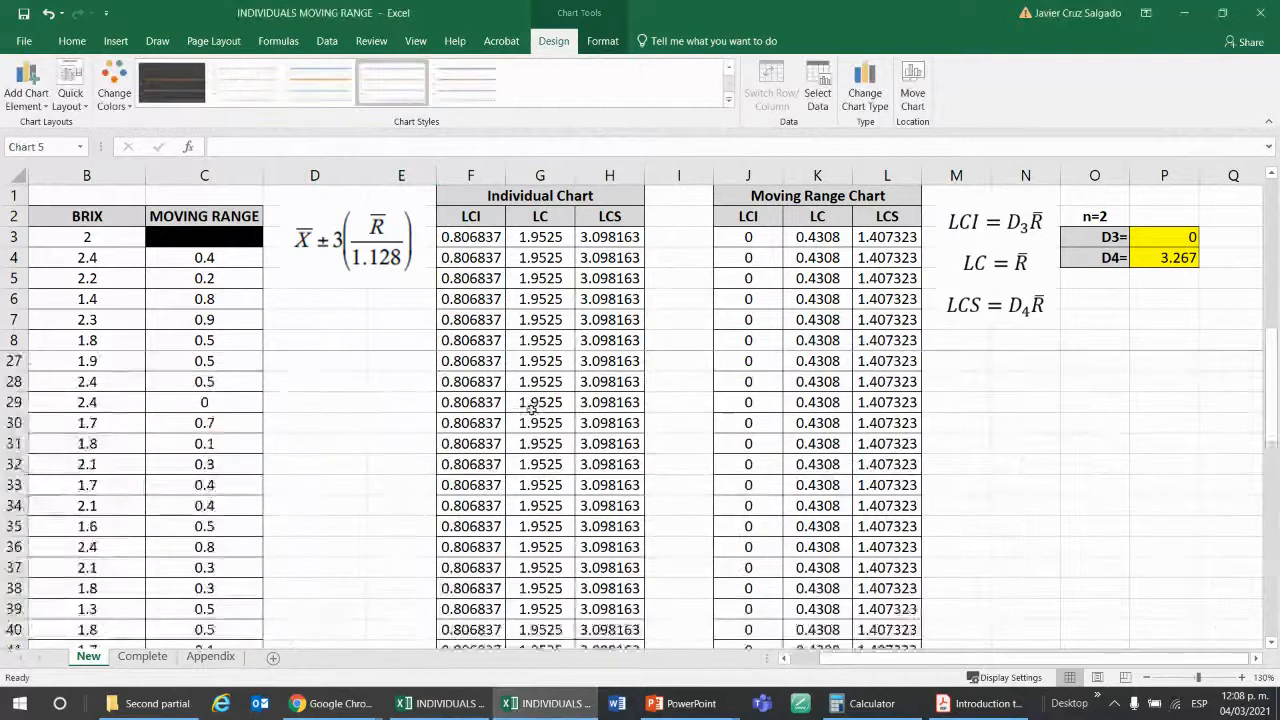
scroll(531, 407, up, 6)
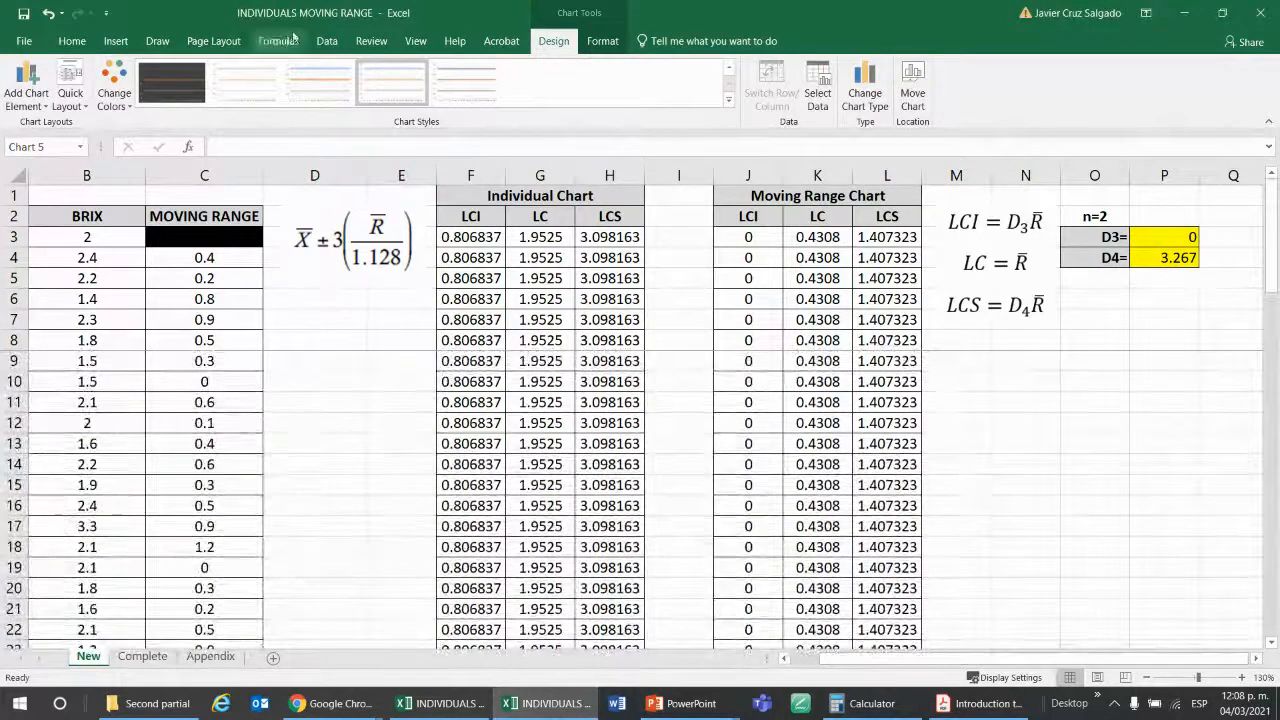
click(327, 41)
click(415, 41)
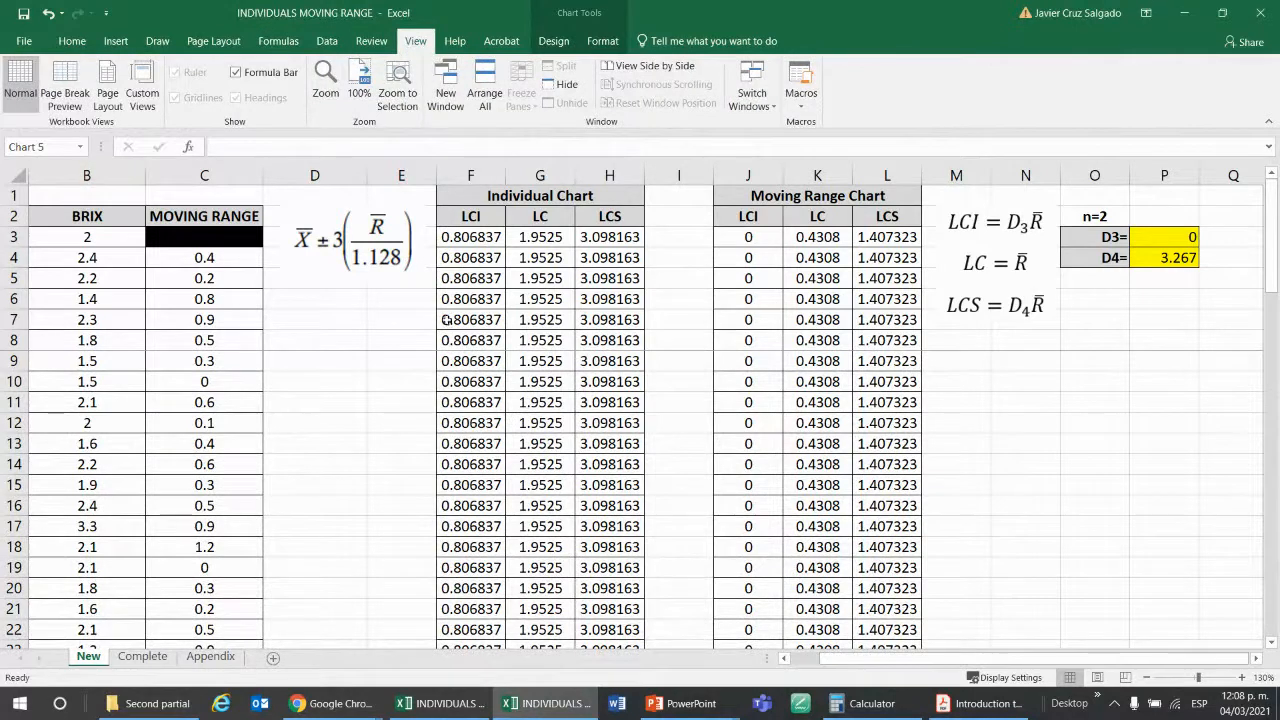
click(402, 405)
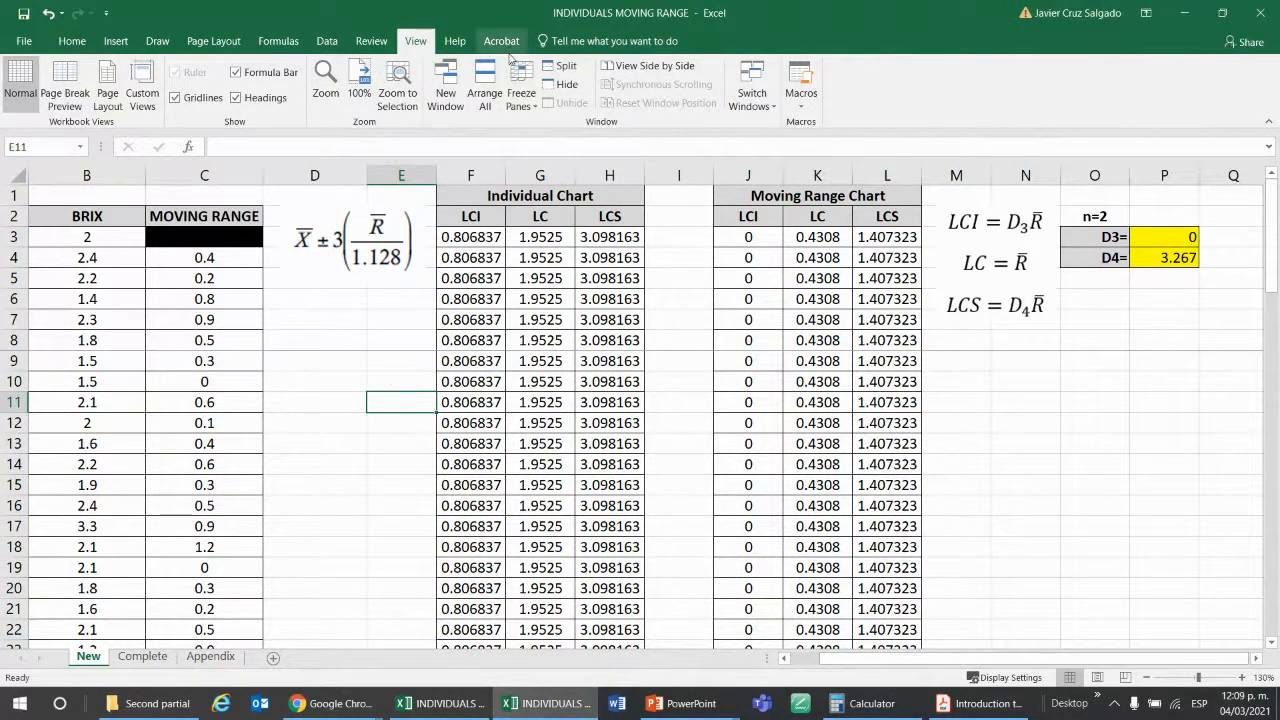
click(521, 99)
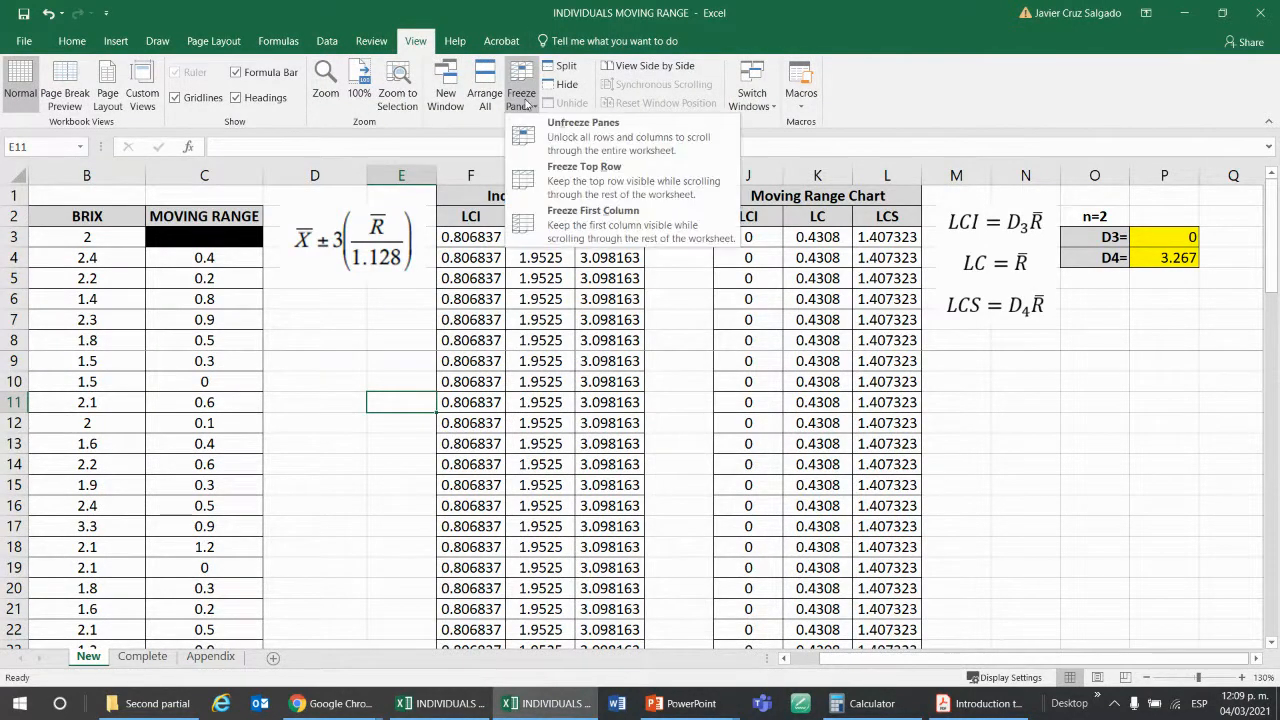
click(545, 128)
Examine the BRIX, moving range and control limit columns from the headers down to the chart below the tables.
scroll(441, 405, down, 10)
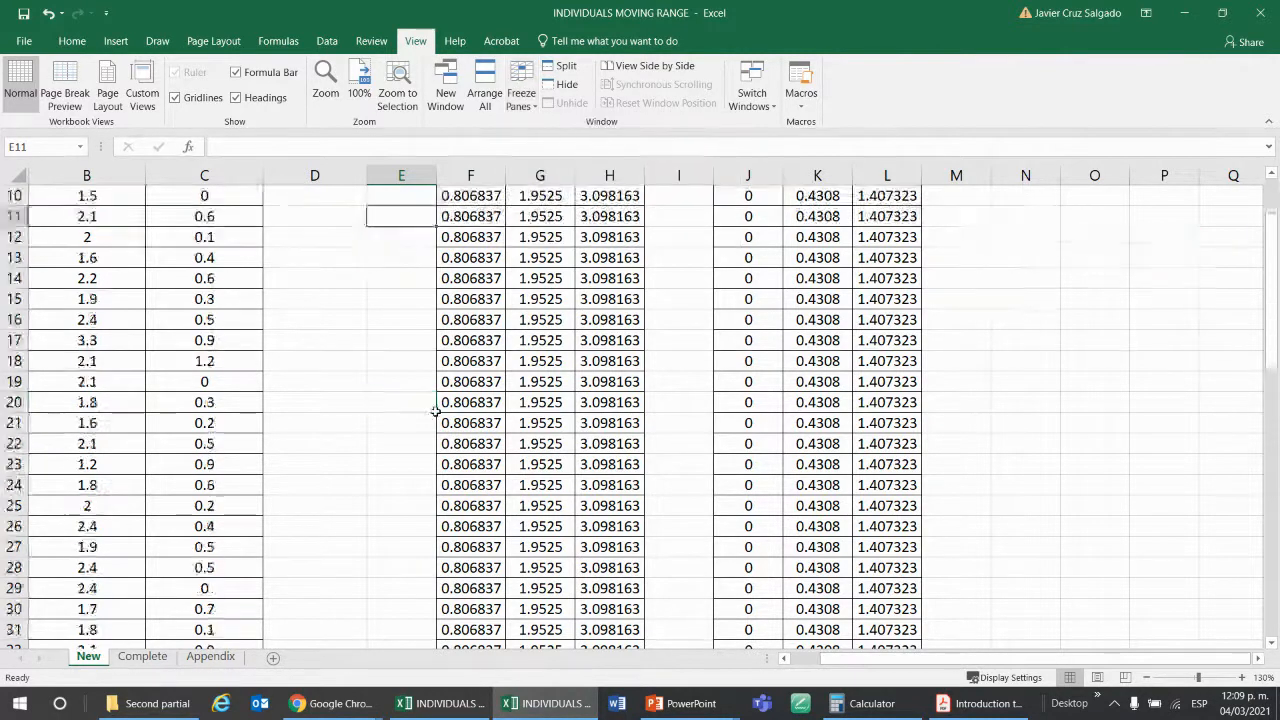
scroll(441, 405, down, 4)
scroll(435, 407, up, 14)
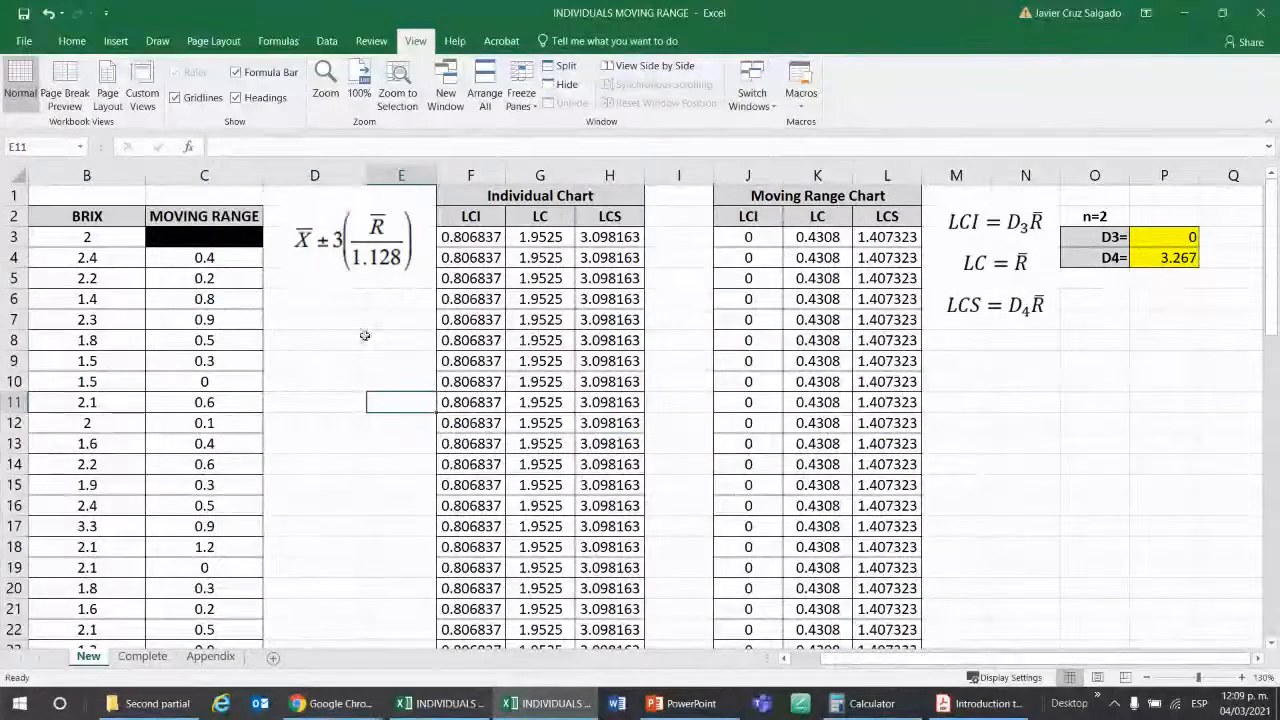
scroll(365, 335, down, 4)
scroll(365, 335, down, 7)
scroll(365, 335, up, 11)
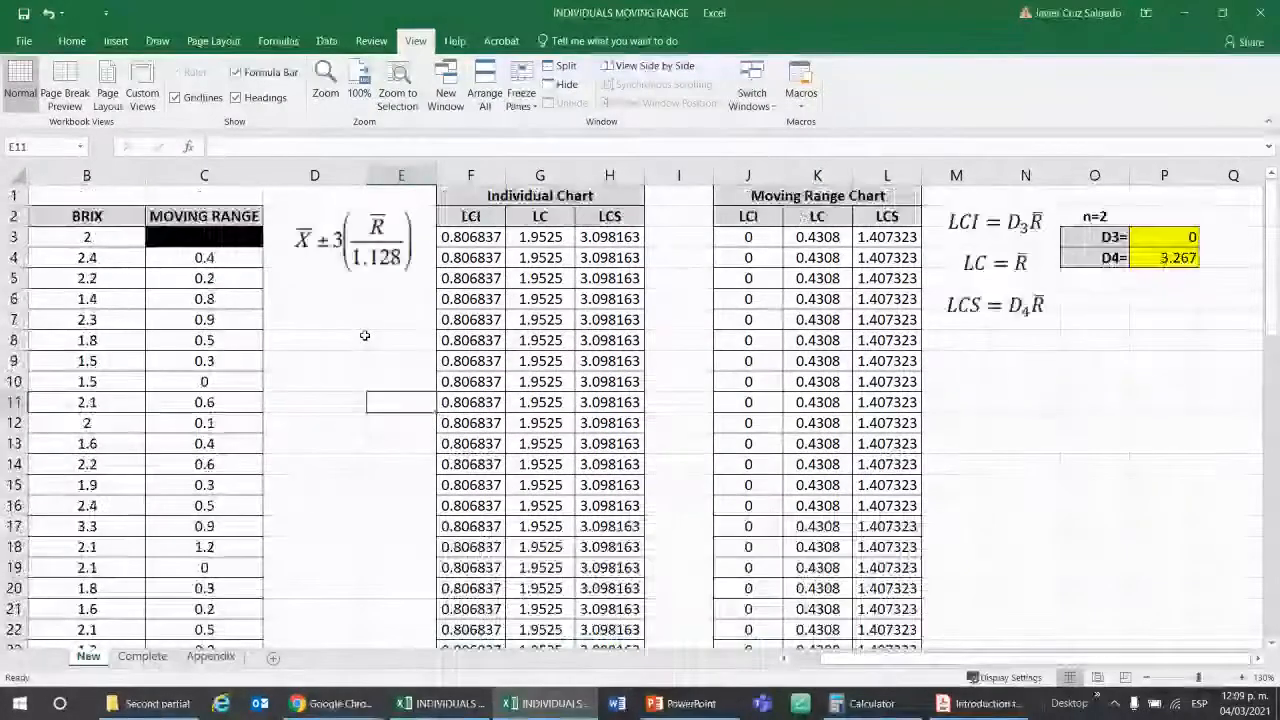
scroll(405, 412, down, 14)
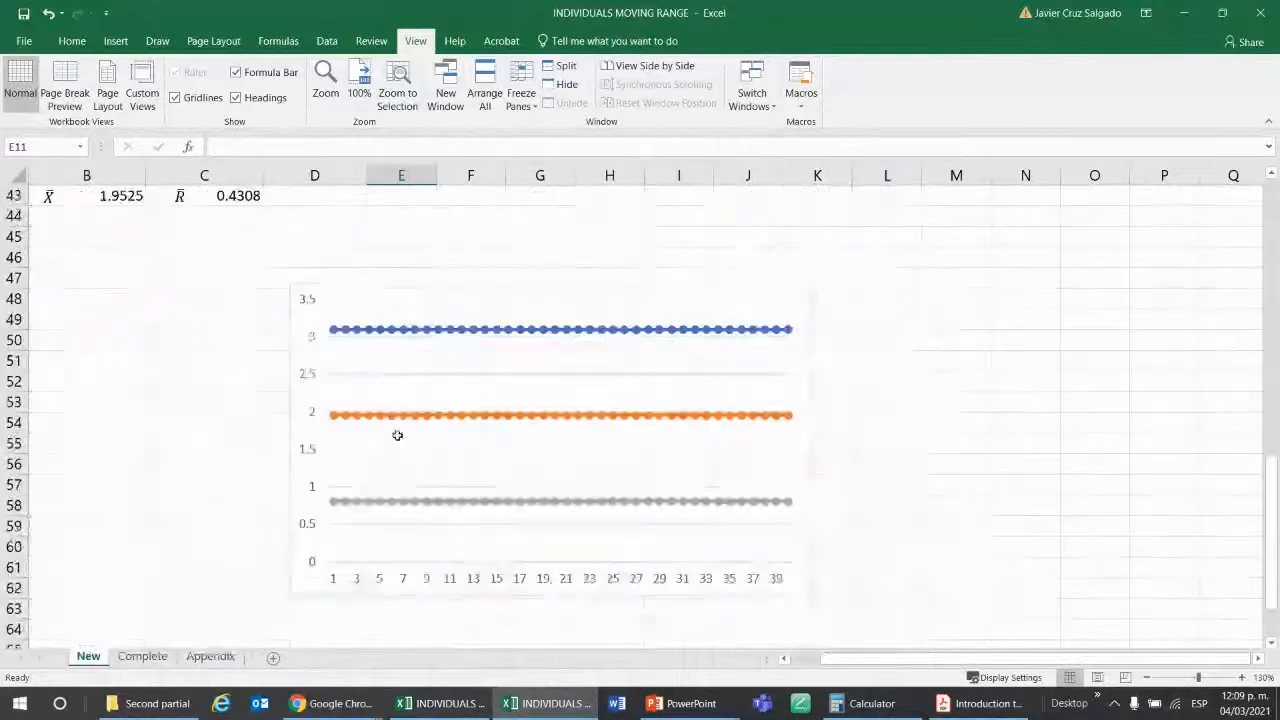
scroll(397, 387, up, 14)
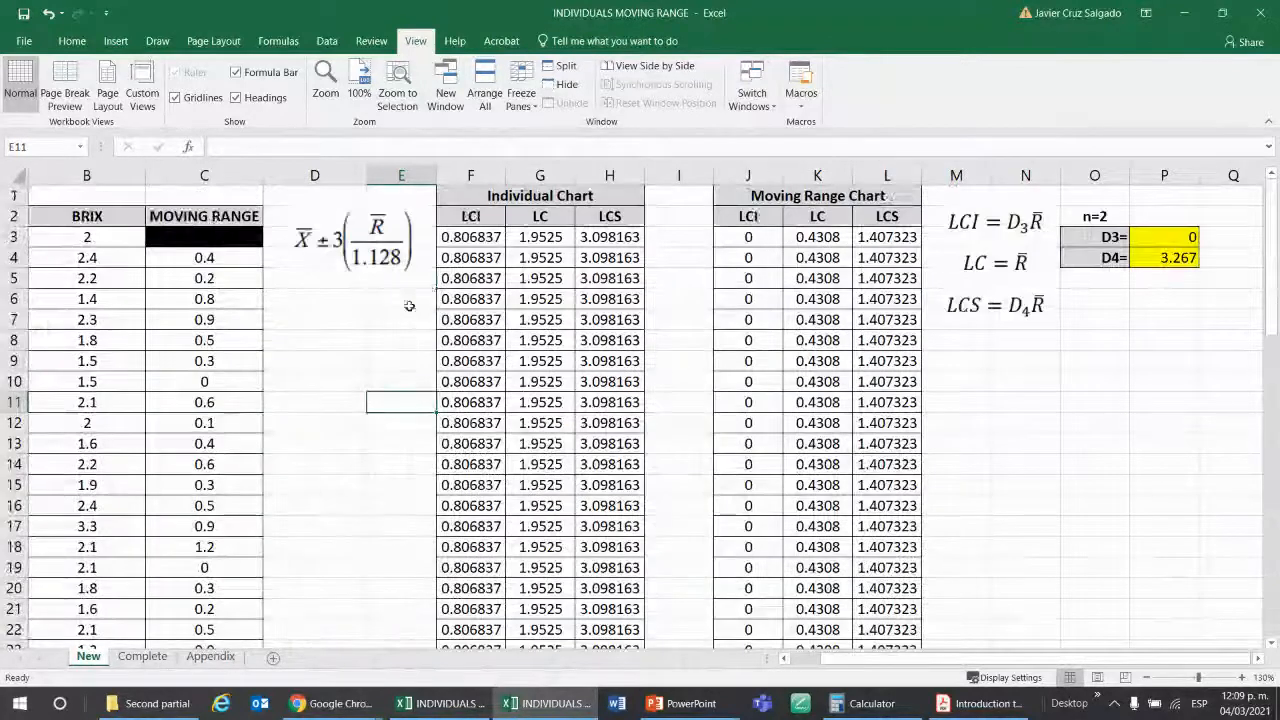
click(105, 300)
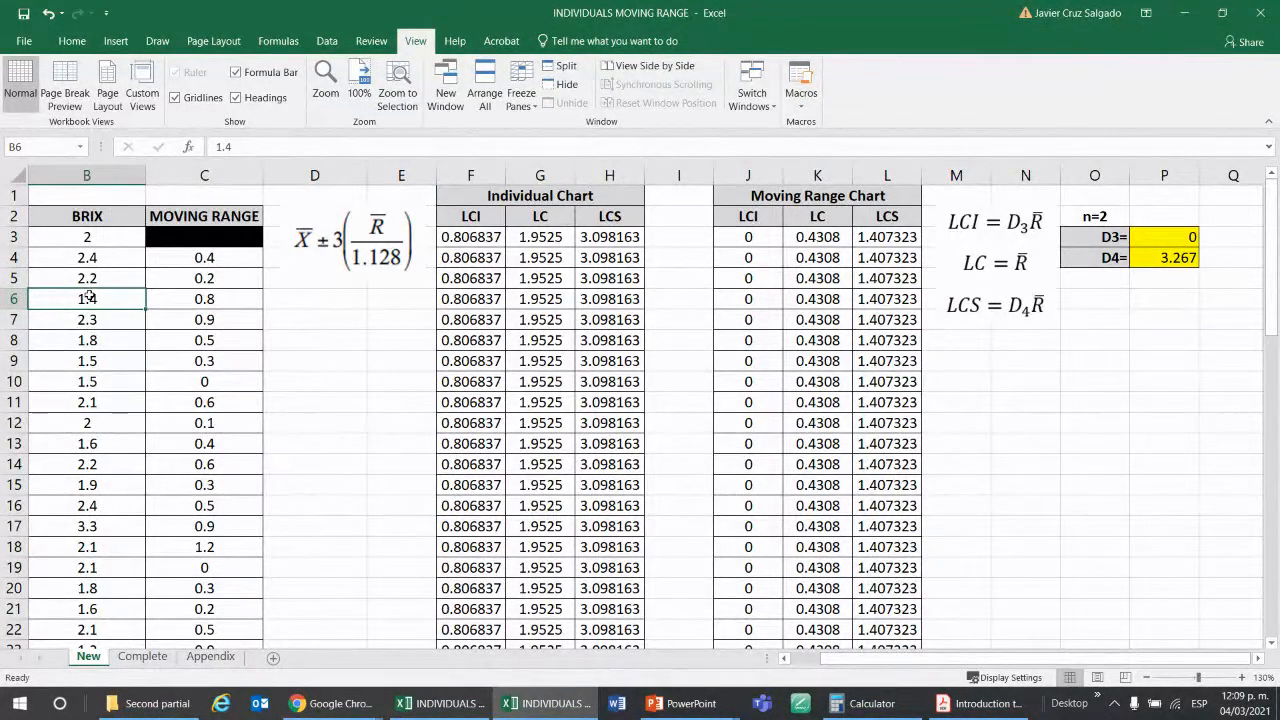
scroll(88, 298, down, 2)
scroll(86, 294, up, 2)
click(106, 239)
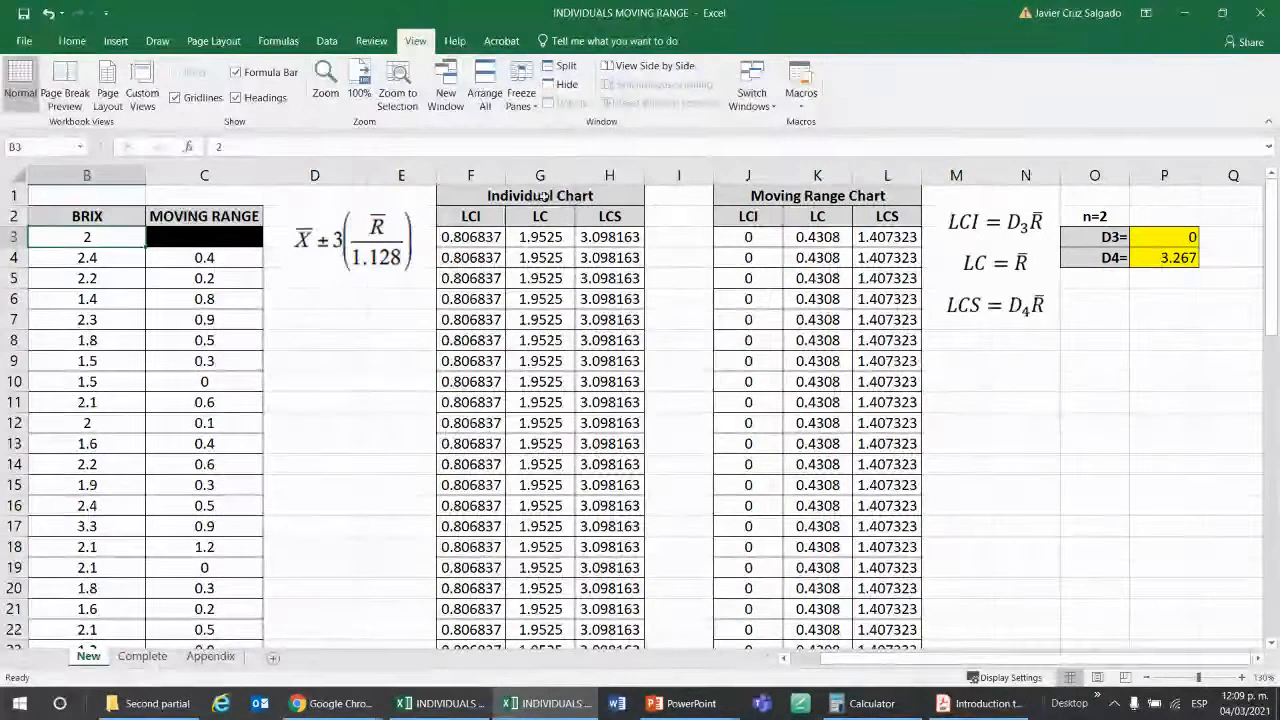
scroll(175, 240, down, 7)
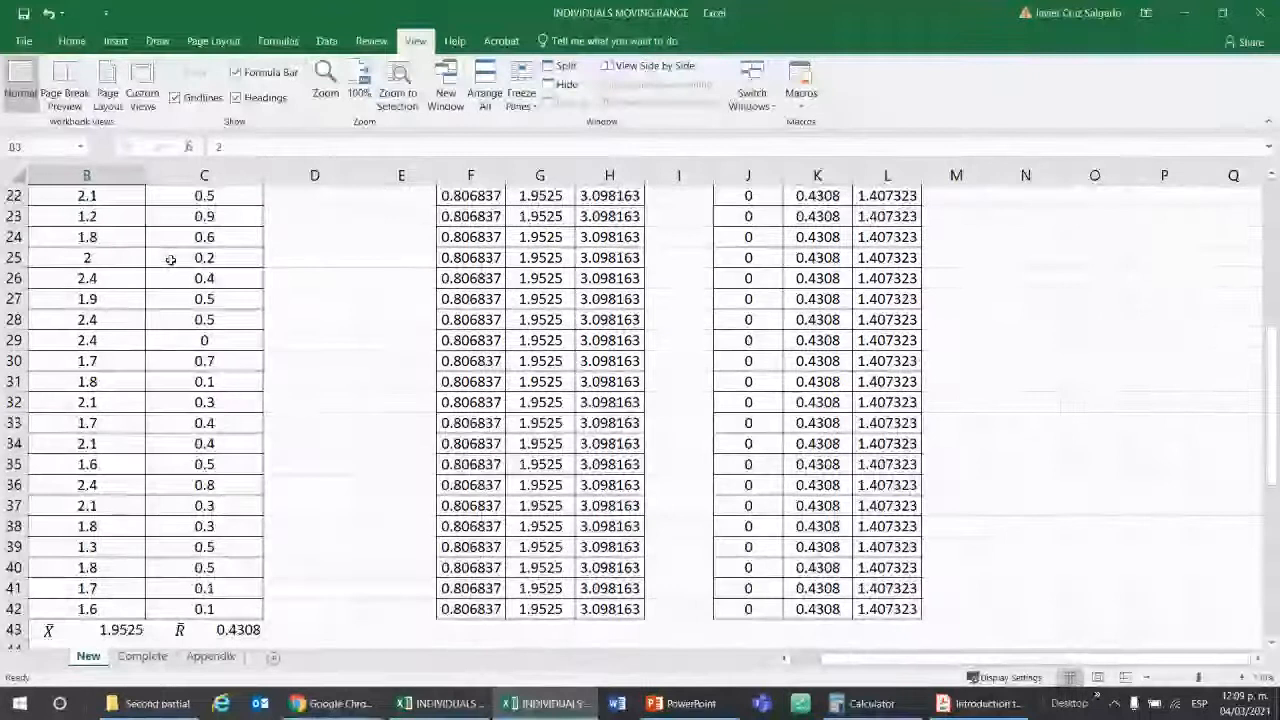
scroll(171, 260, down, 2)
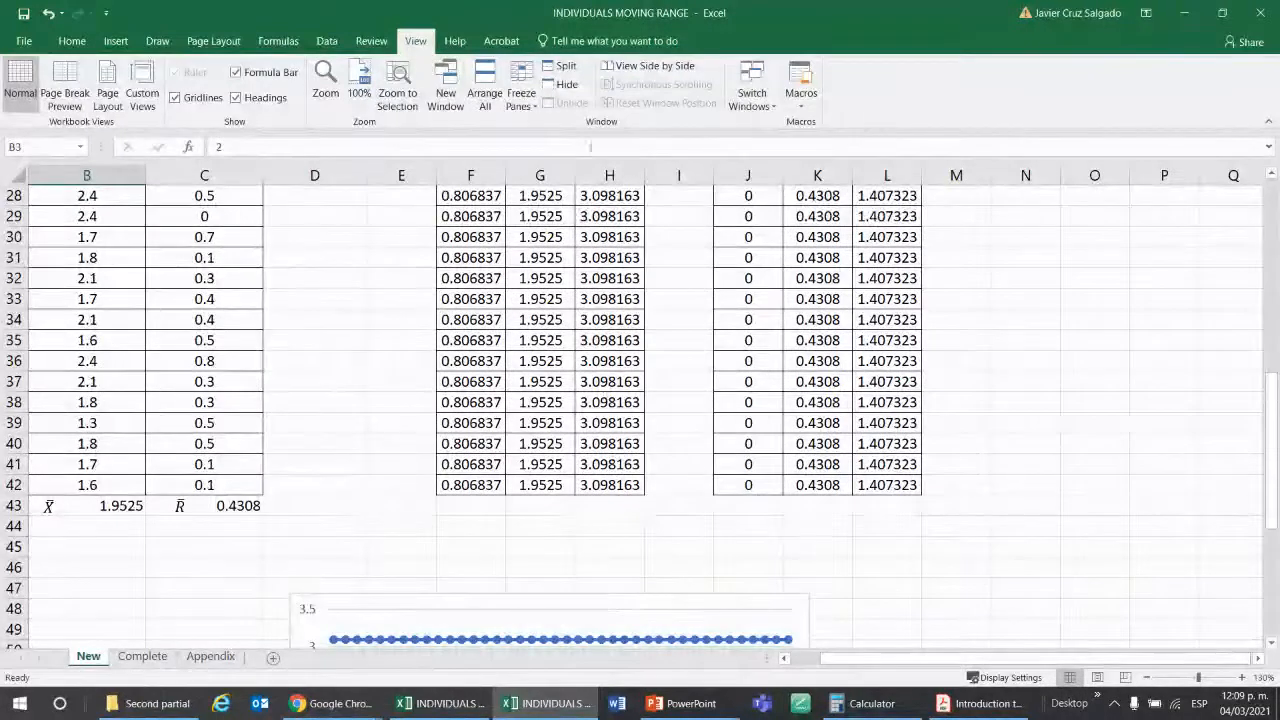
scroll(620, 165, up, 9)
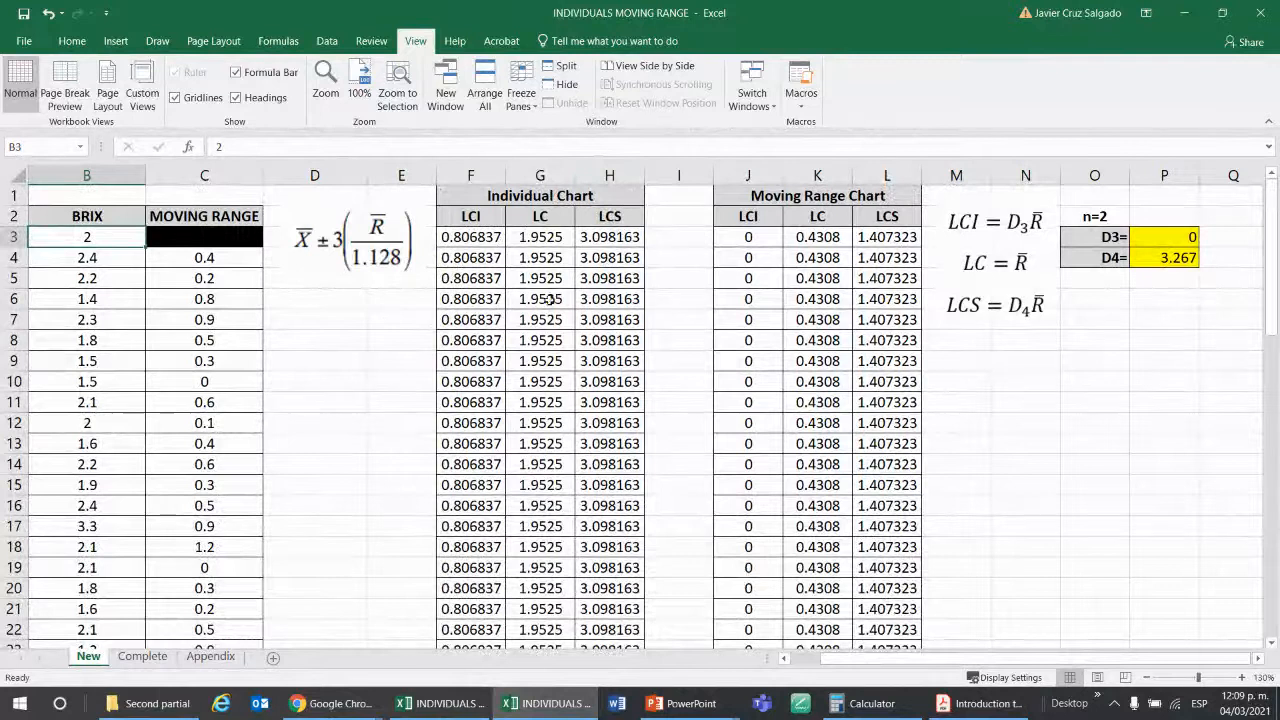
click(78, 262)
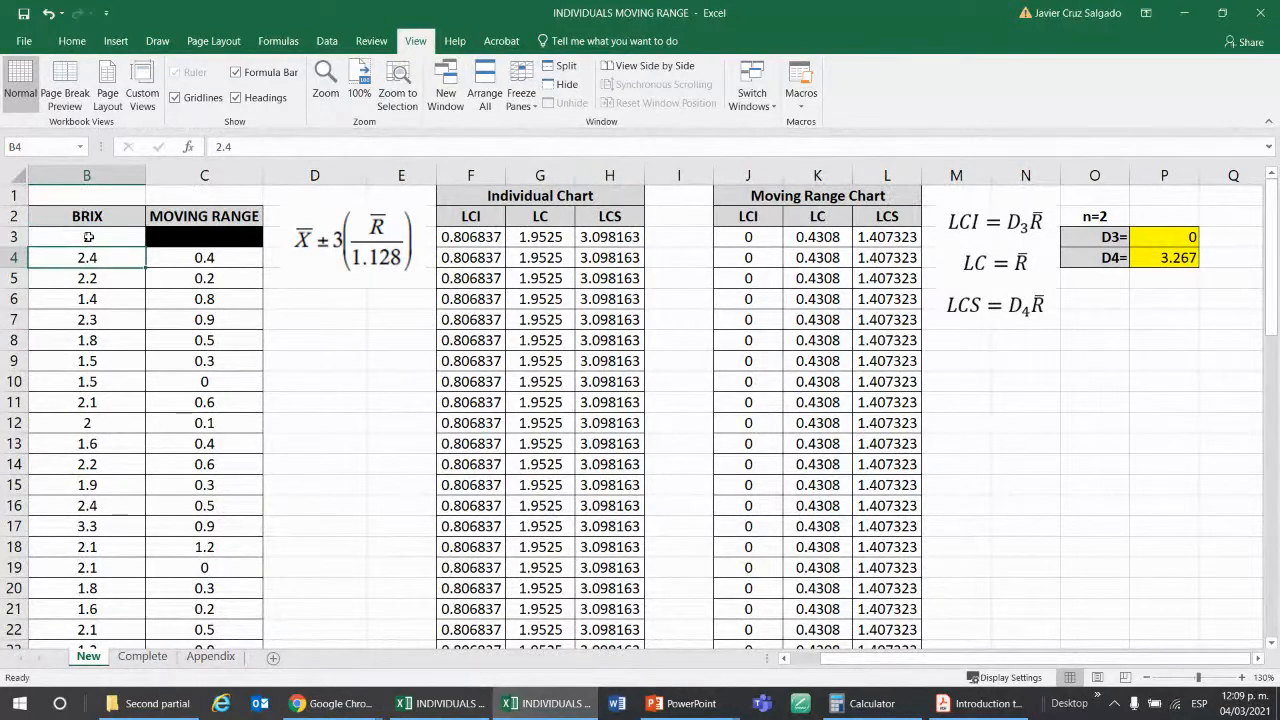
click(521, 102)
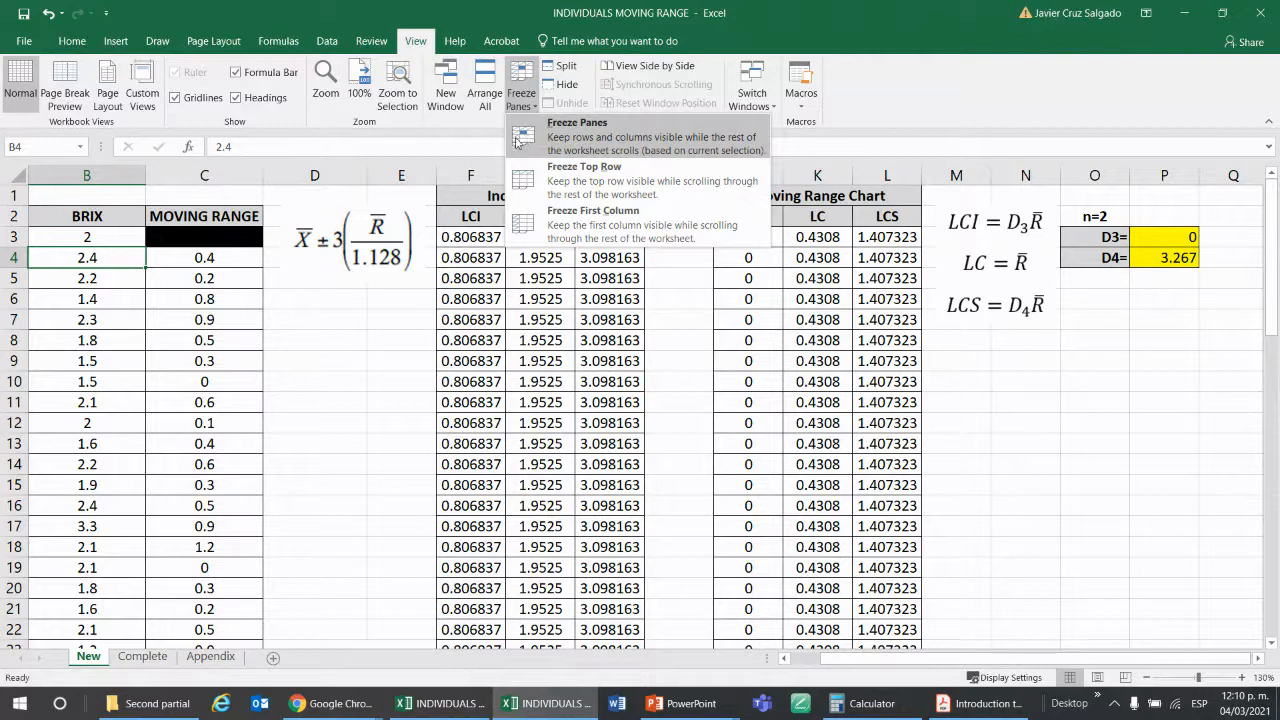
click(221, 317)
click(113, 232)
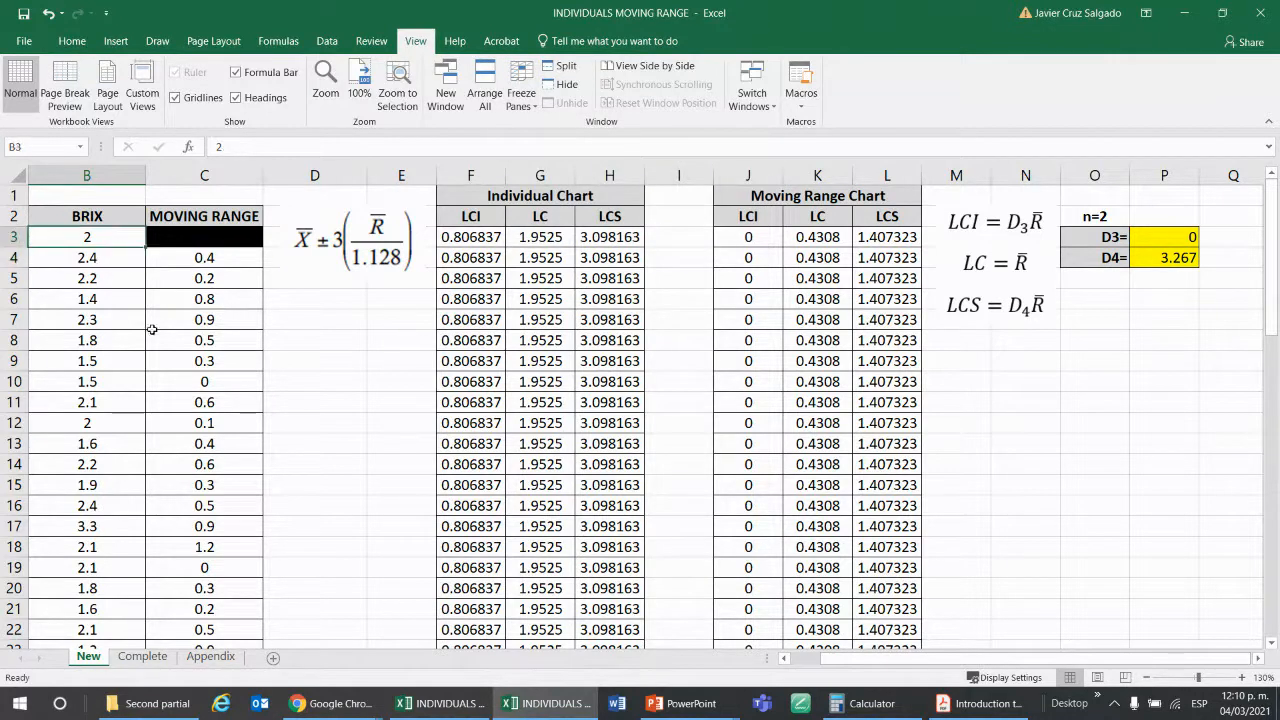
scroll(224, 325, down, 2)
scroll(224, 325, up, 2)
click(82, 256)
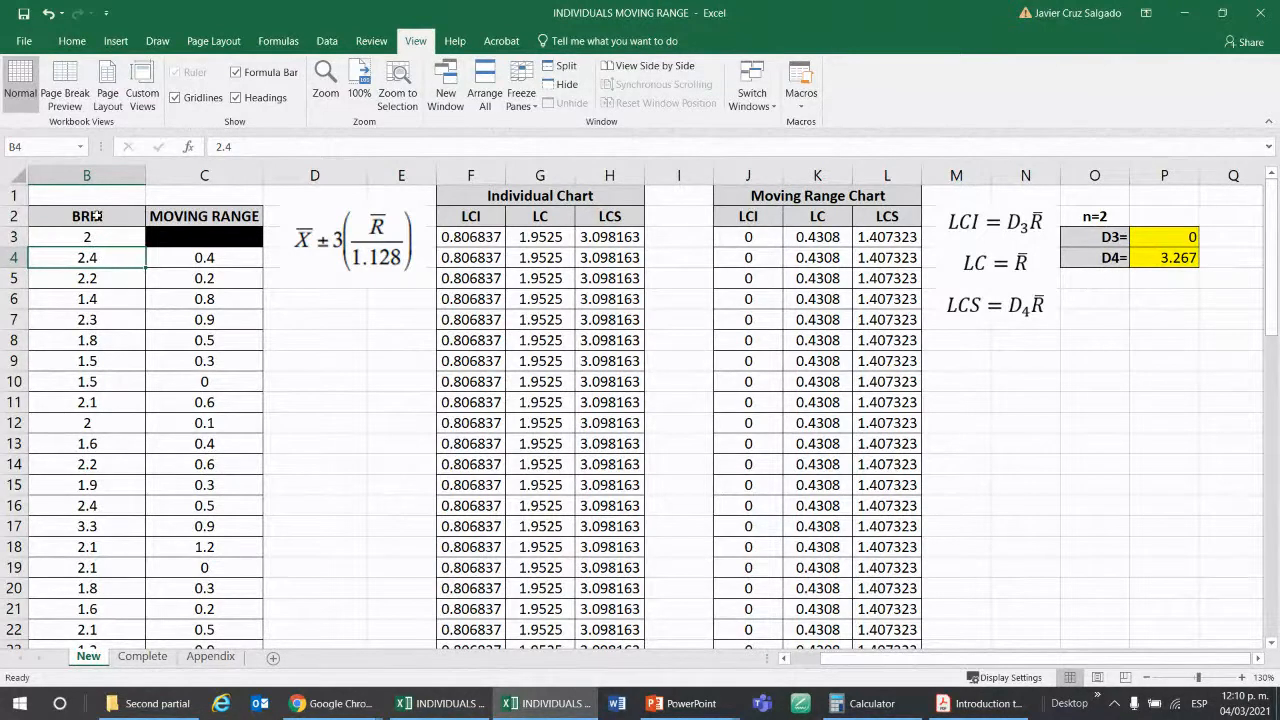
Freeze the panes at cell B3 to keep header rows 1 and 2 in view, and check them against the lower rows.
key(ctrl+z)
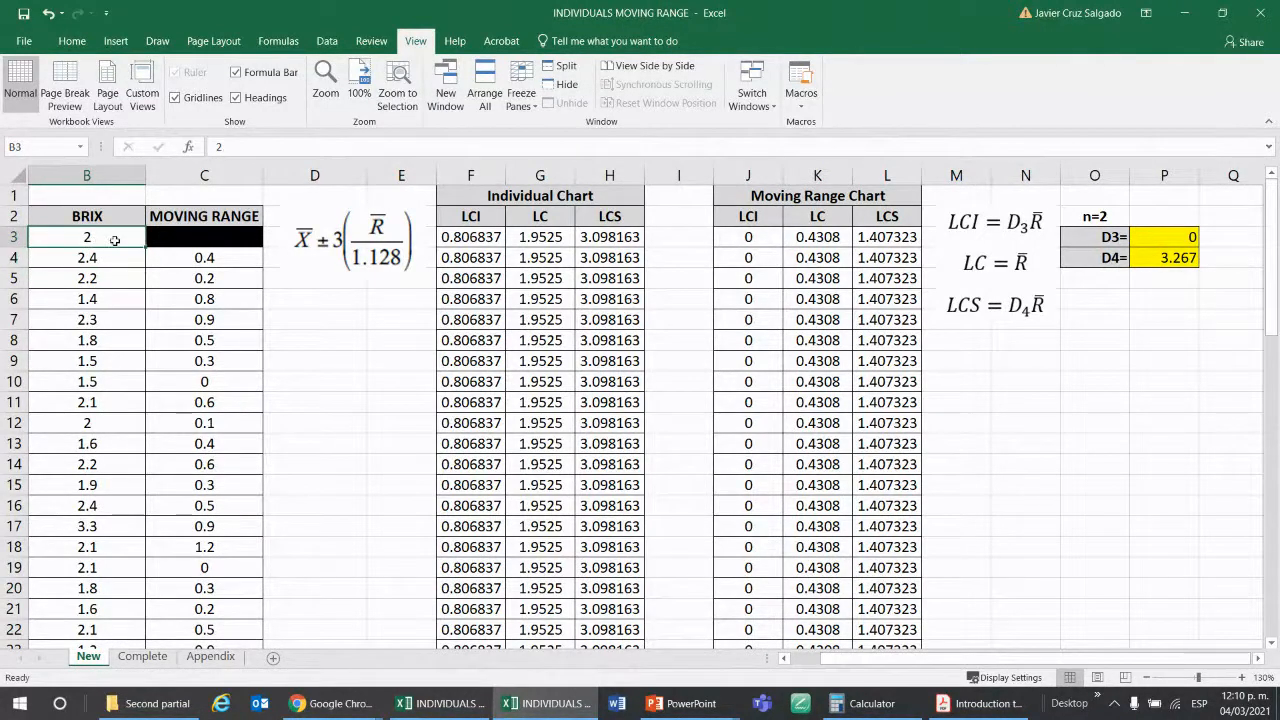
click(521, 95)
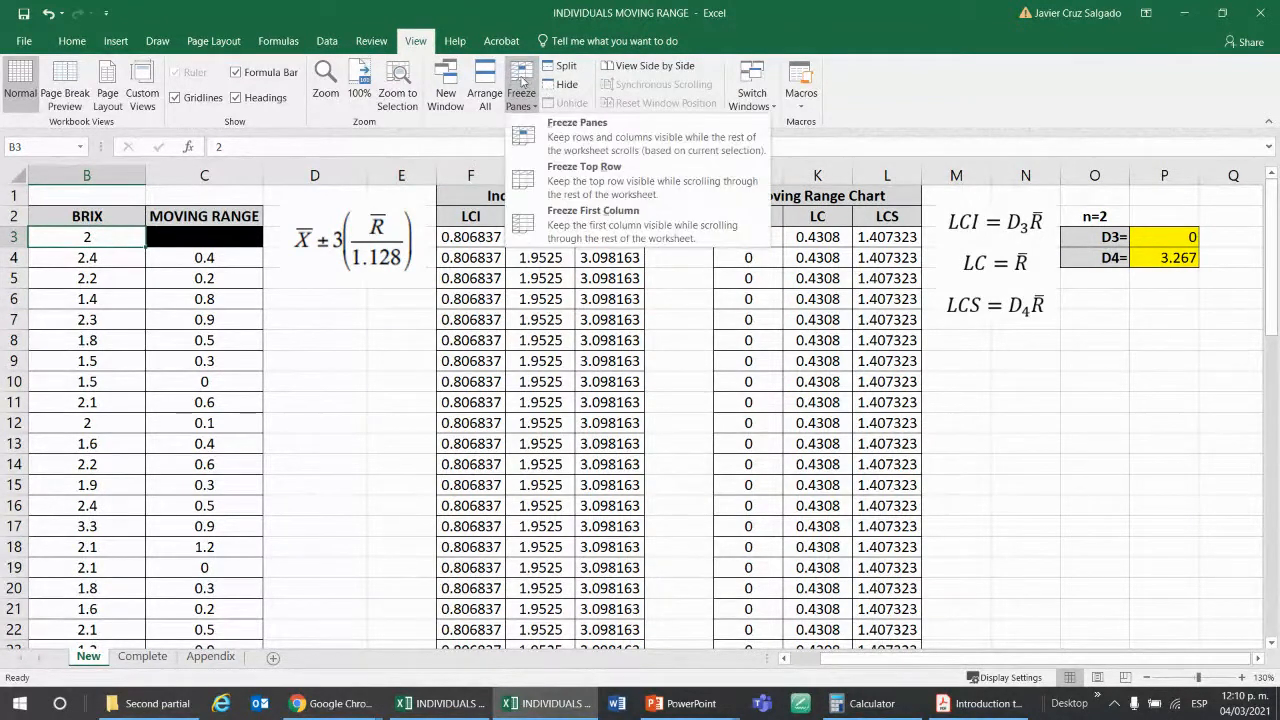
click(537, 143)
scroll(354, 312, down, 19)
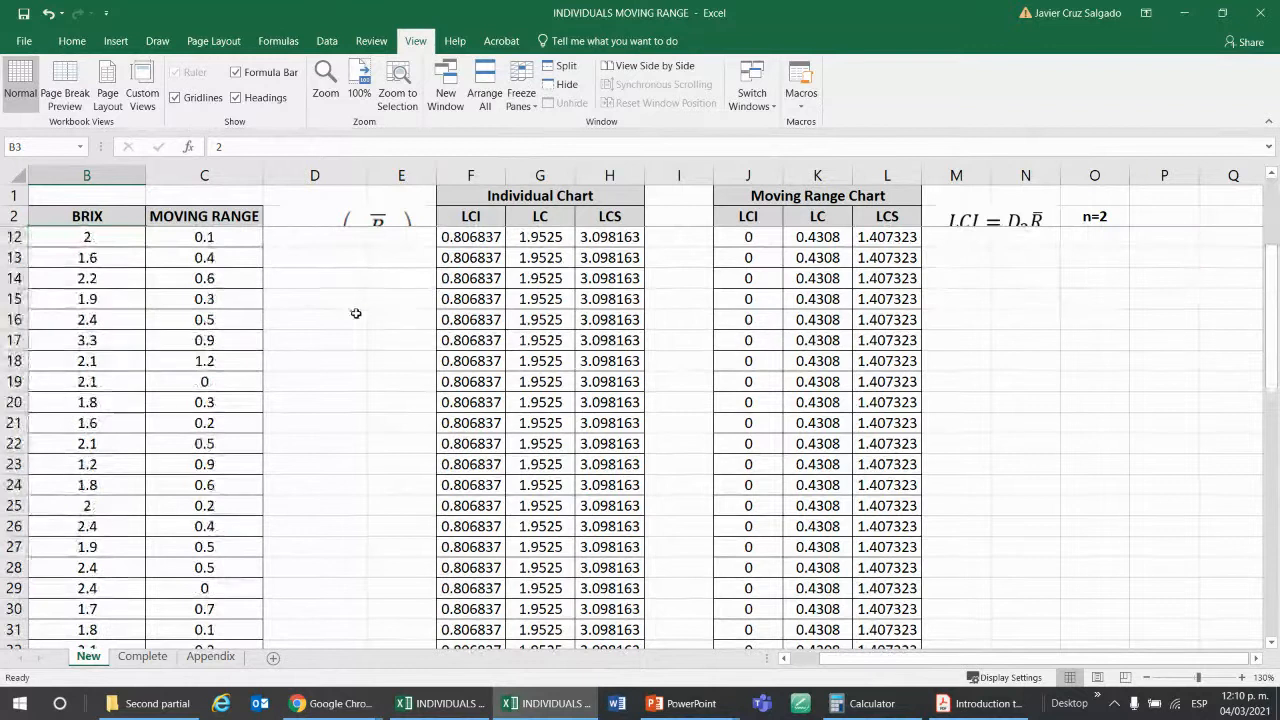
scroll(365, 322, up, 19)
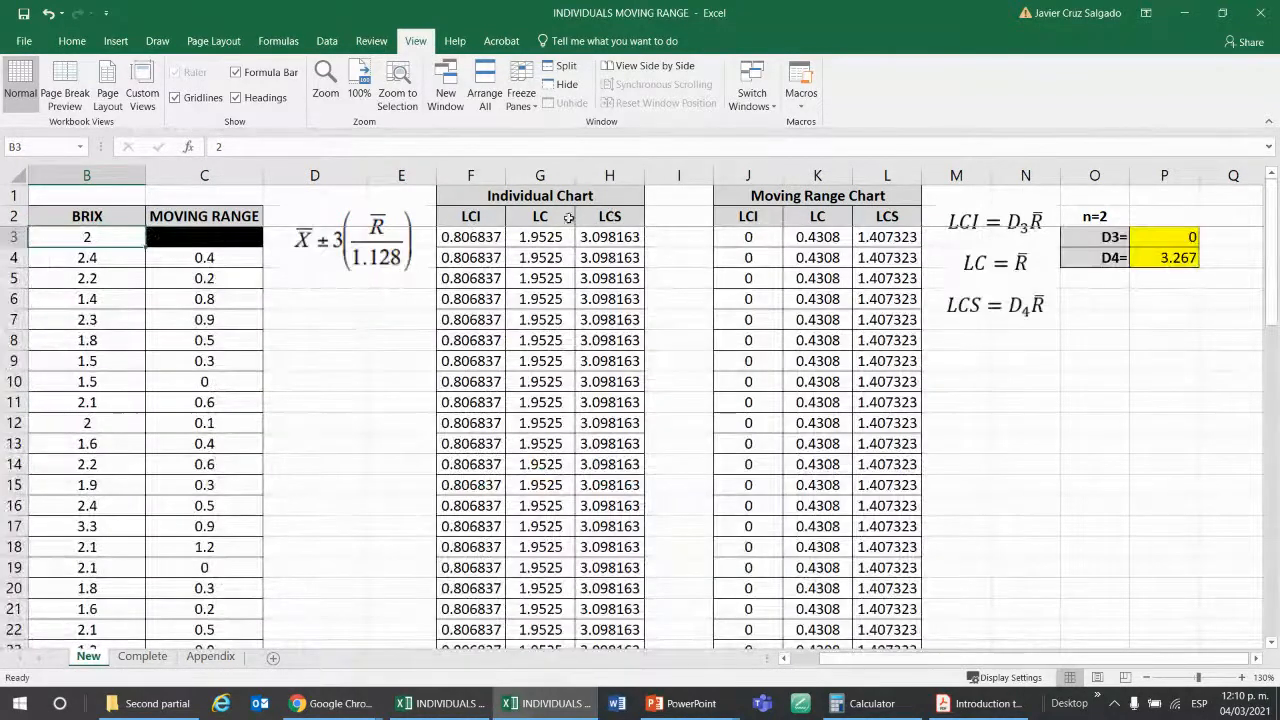
Unfreeze the panes so the header rows scroll with the rest of the worksheet.
click(521, 92)
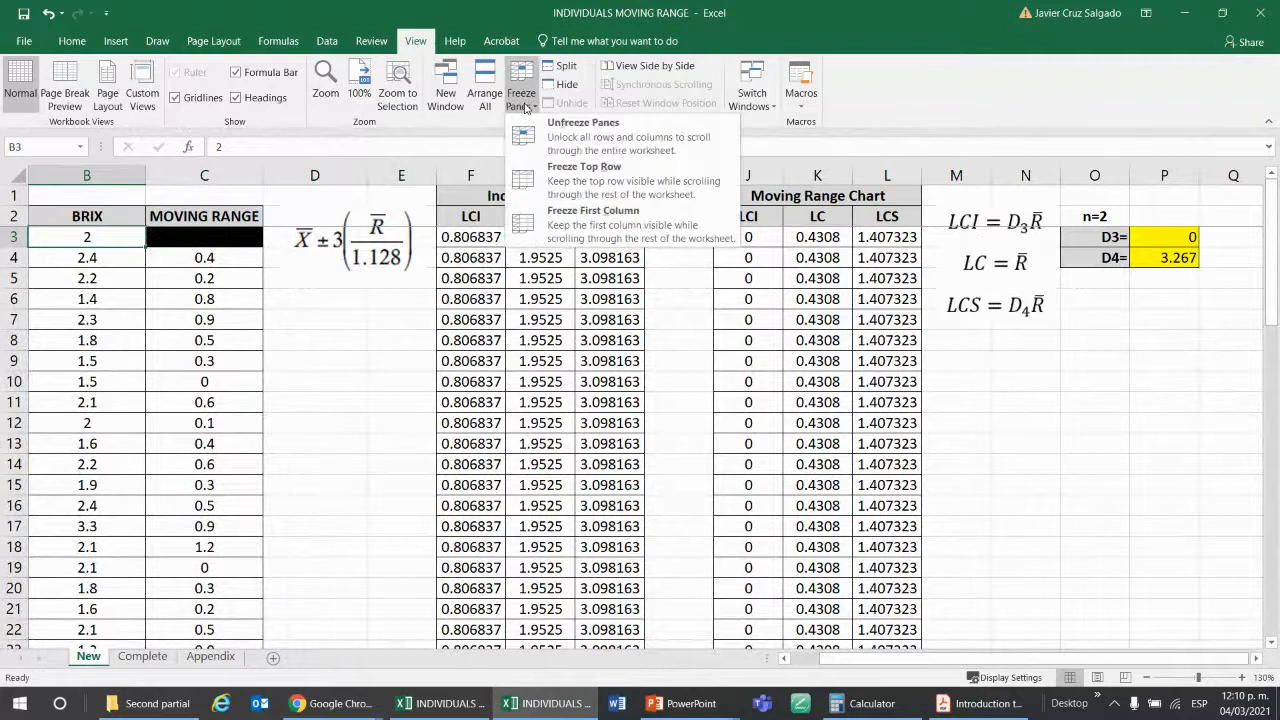
click(586, 137)
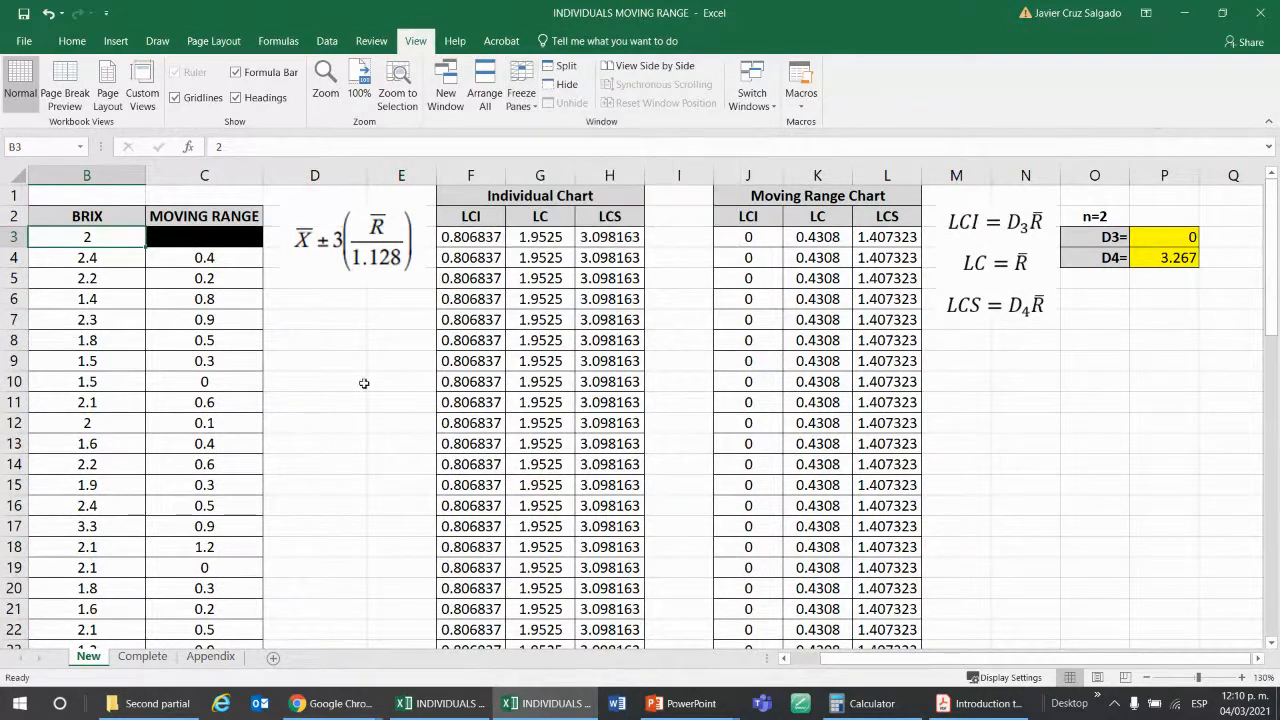
scroll(366, 330, down, 4)
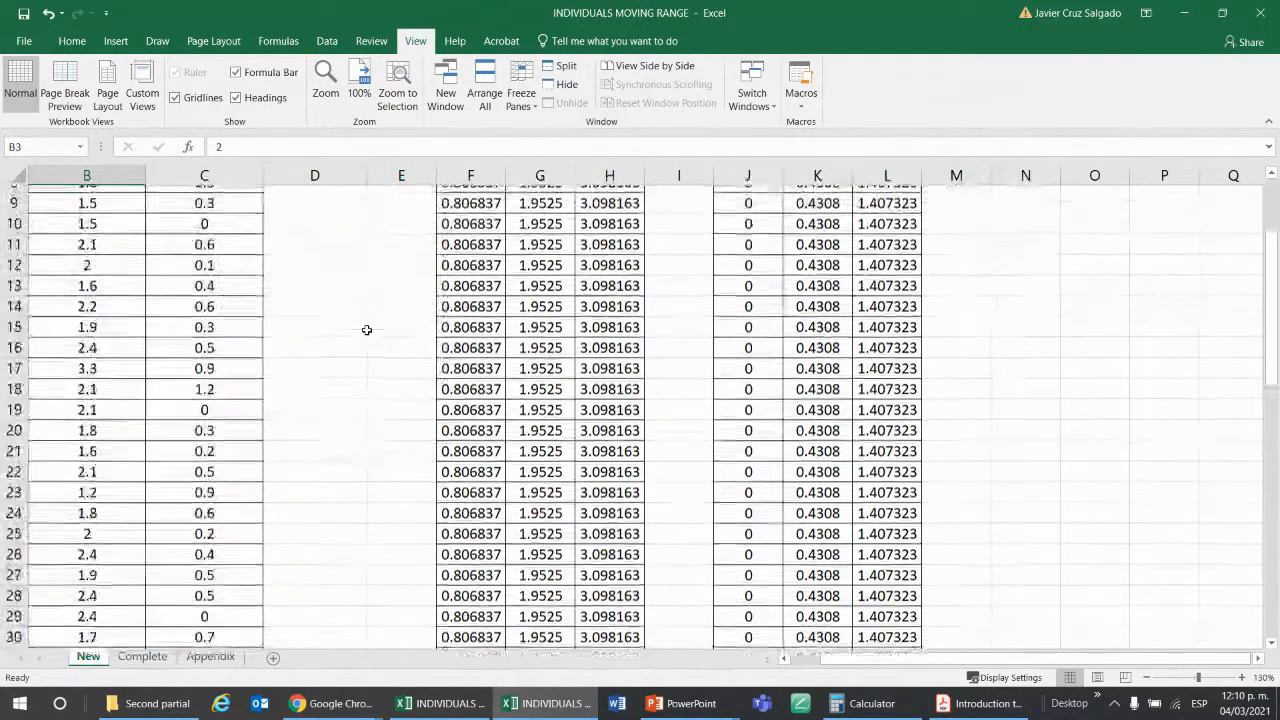
scroll(366, 330, up, 4)
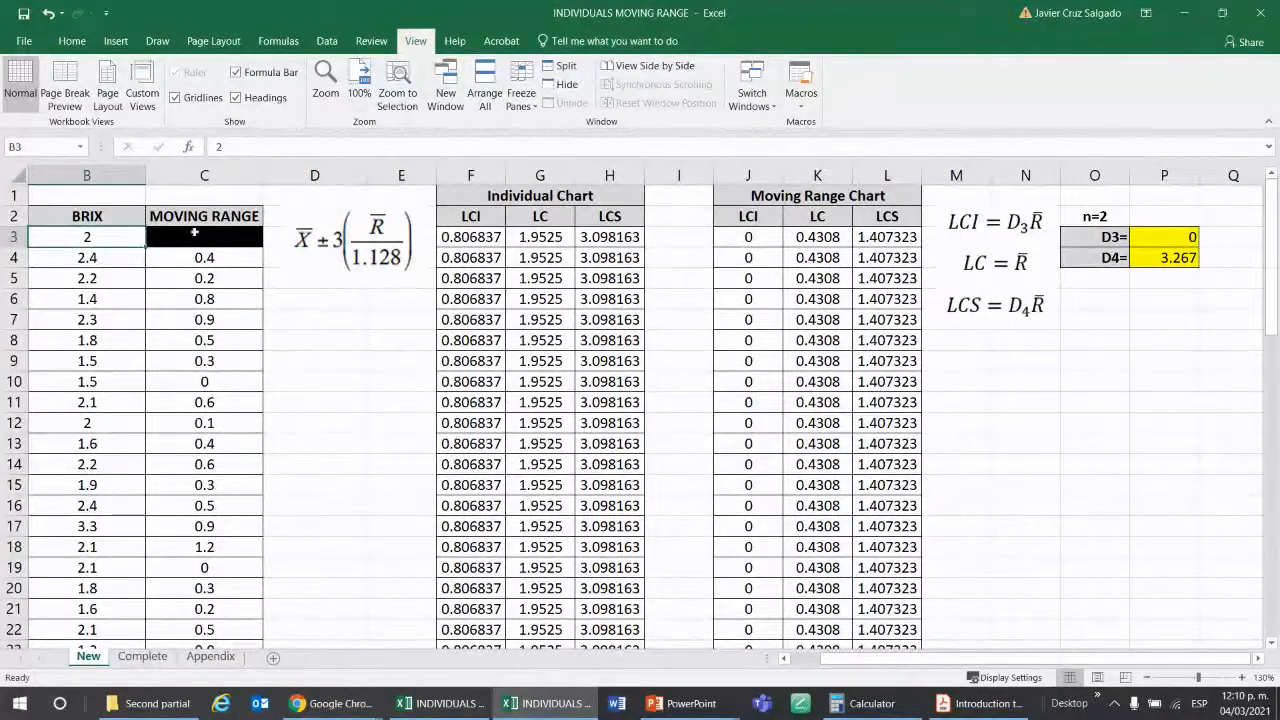
Fill the BATCH column, cells A2:A42, with a light gray background.
drag(98, 215, 134, 281)
click(255, 356)
key(Left)
key(Left)
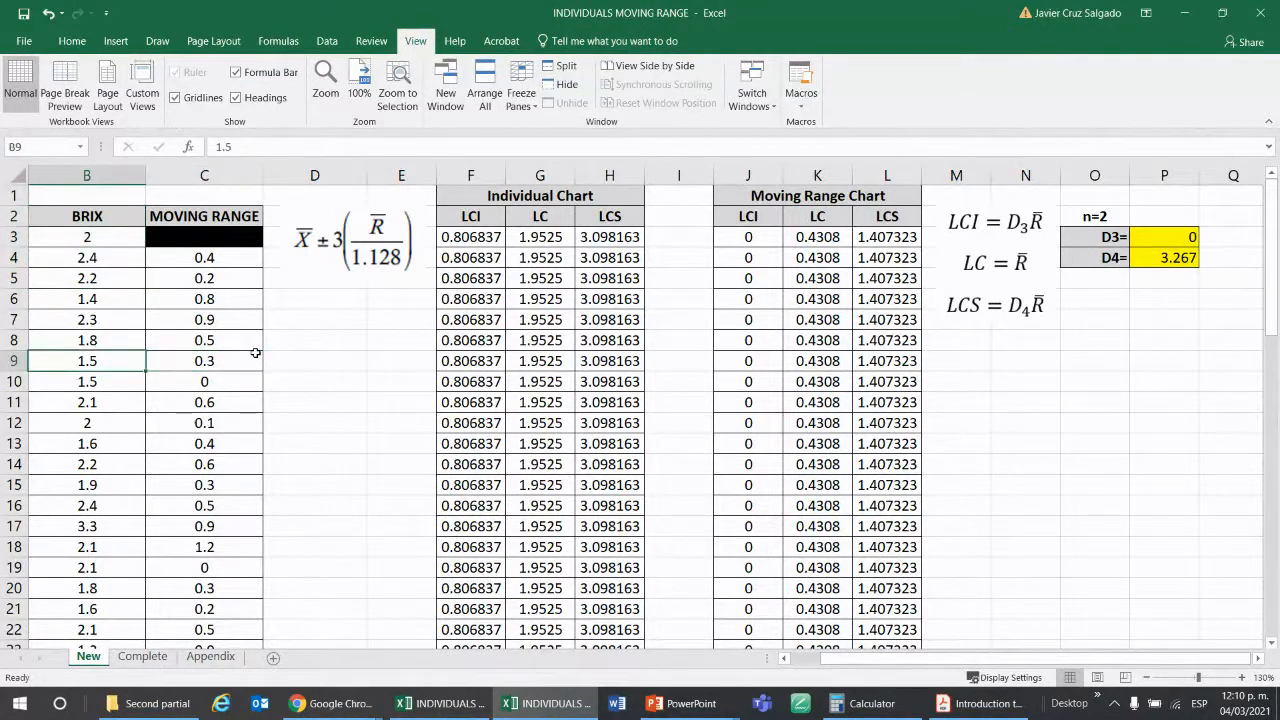
key(Up)
key(Up)
key(Up)
key(Up)
key(Up)
key(Up)
key(Up)
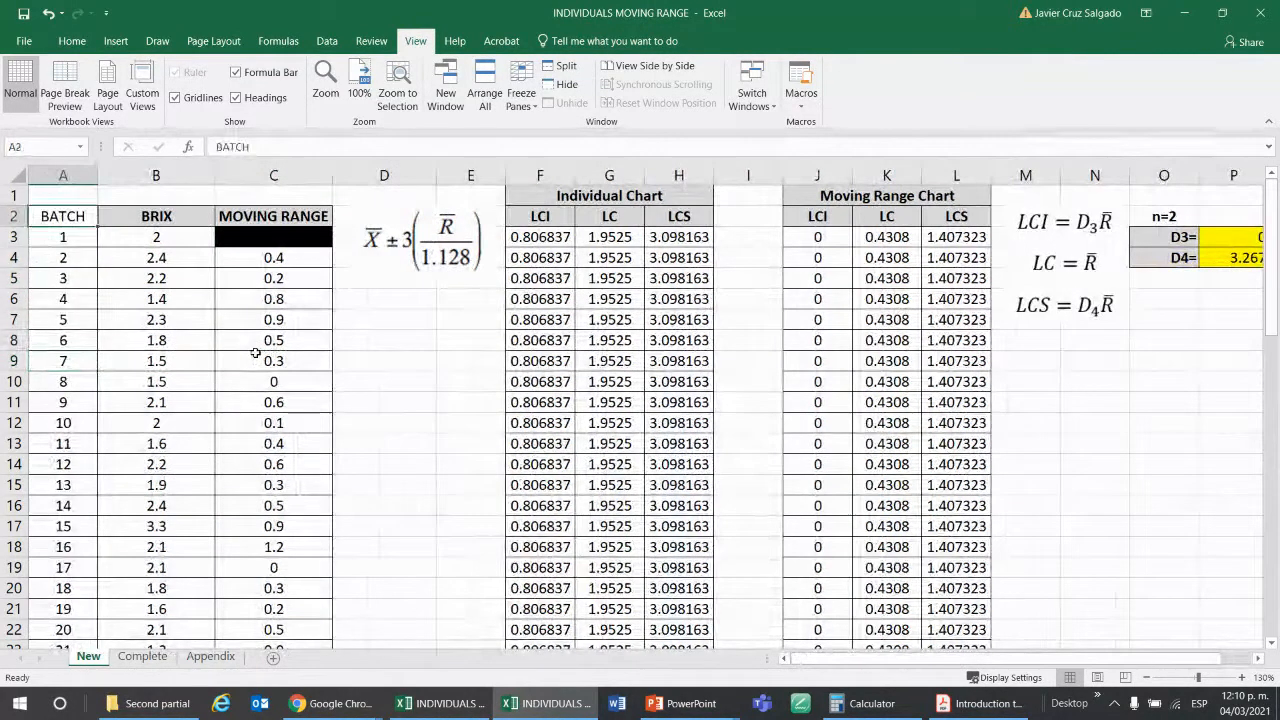
key(ctrl+shift+Down)
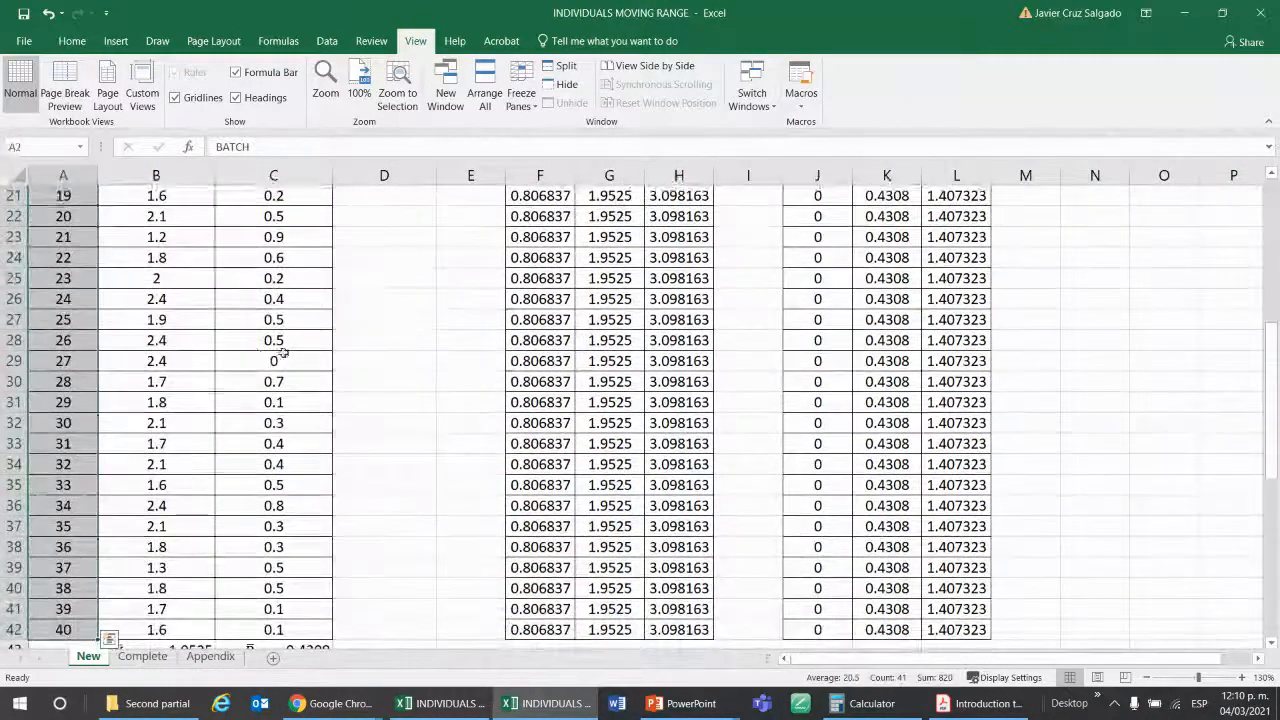
click(72, 44)
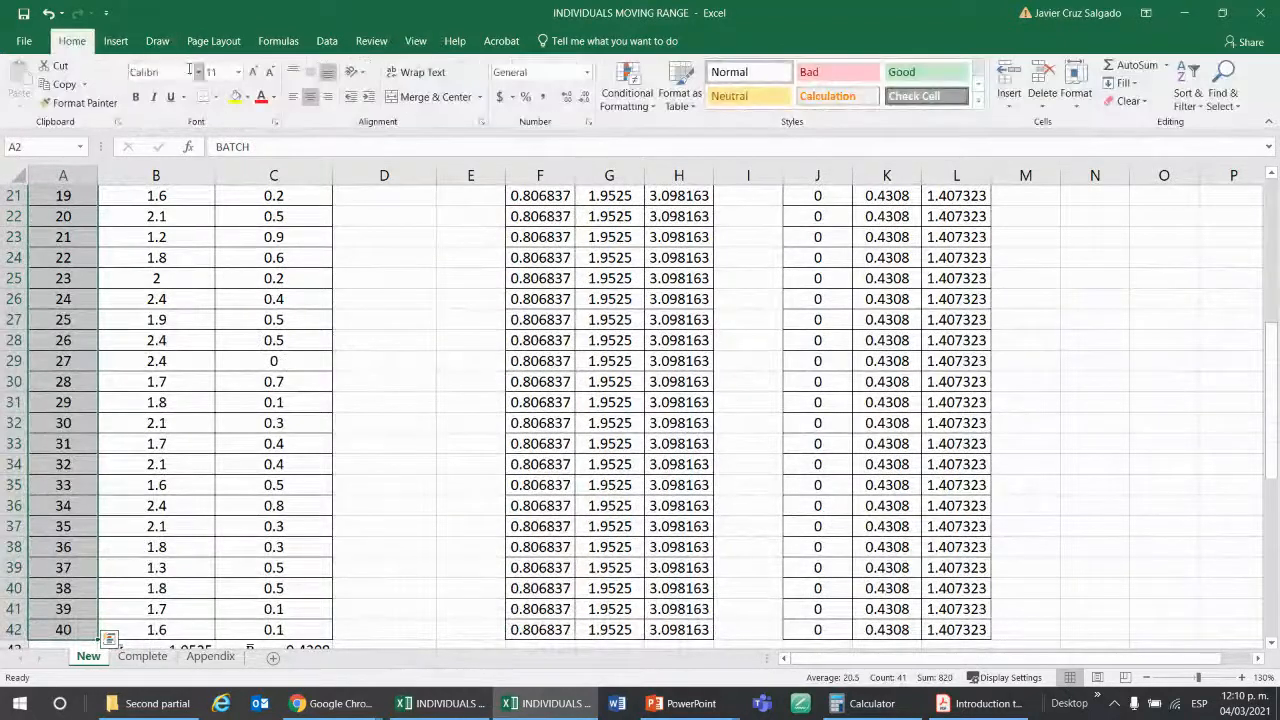
click(248, 97)
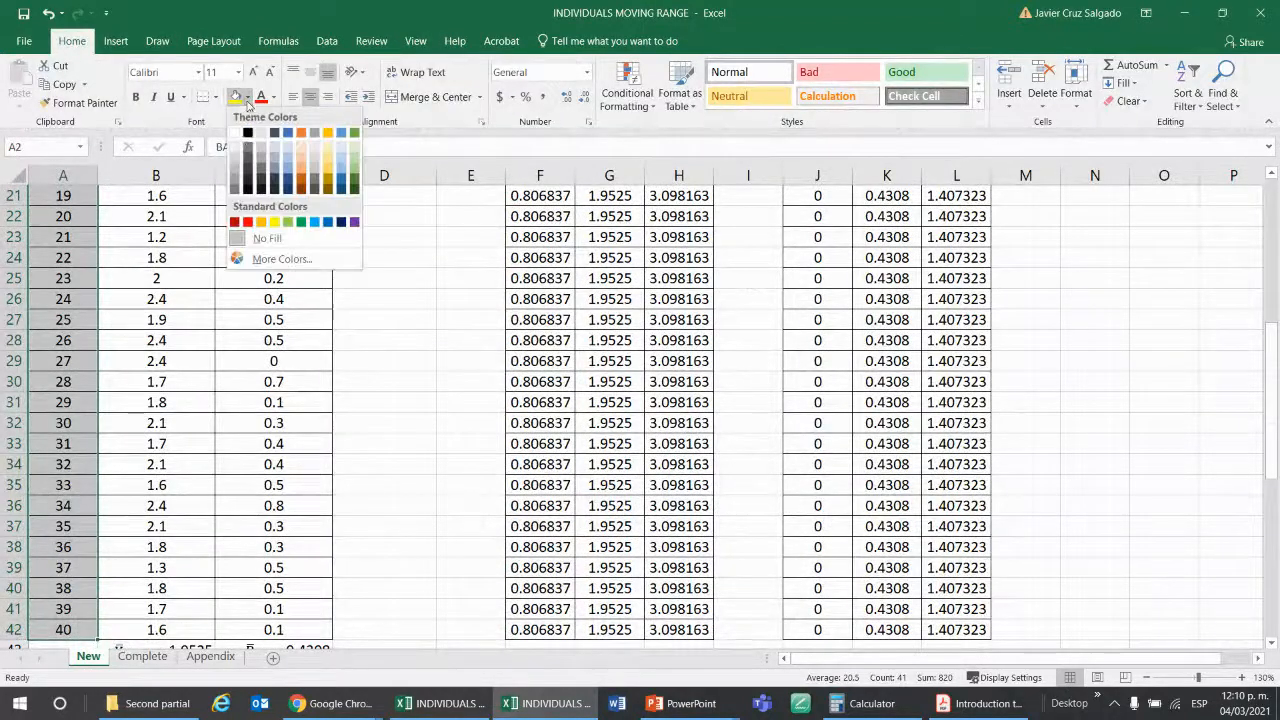
click(237, 157)
scroll(157, 236, up, 7)
click(157, 236)
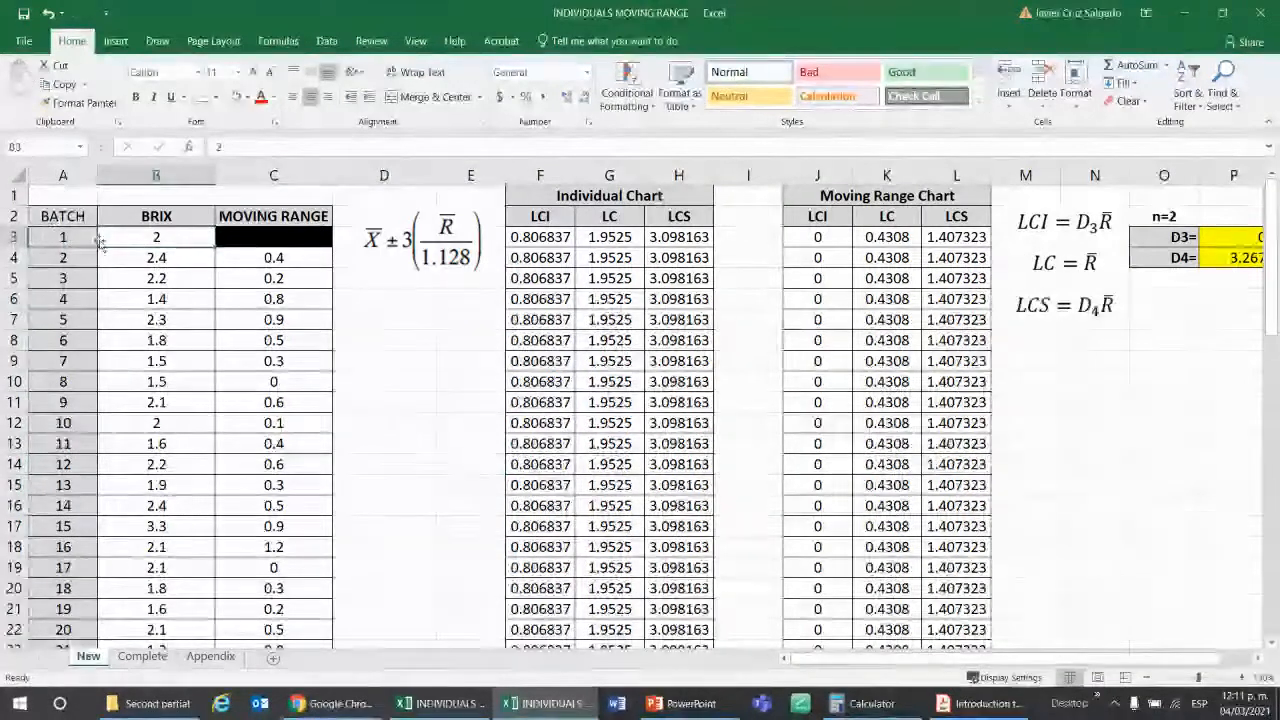
key(Right)
key(Right)
key(Right)
key(Right)
key(Right)
key(Right)
key(Right)
key(Right)
key(Right)
key(Right)
key(Right)
key(Right)
key(Right)
key(Right)
key(Right)
key(Right)
key(Right)
key(Right)
key(Right)
key(Right)
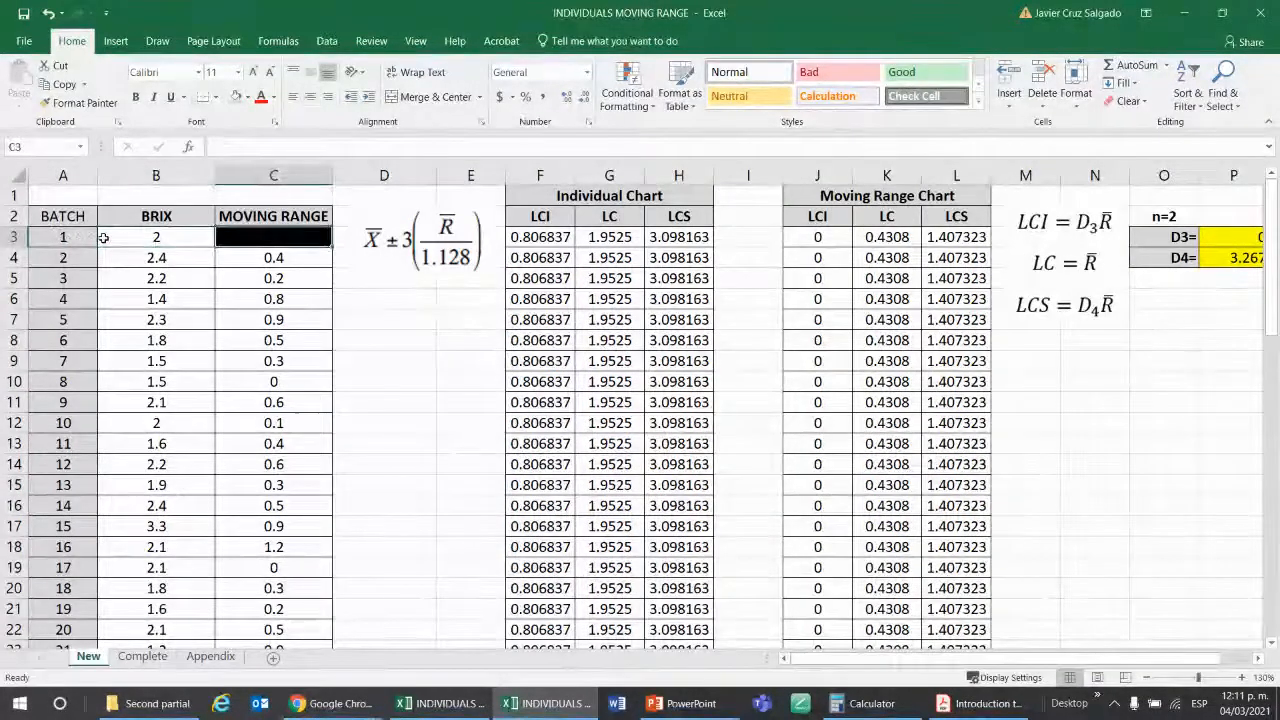
key(Left)
key(Left)
key(Left)
key(Left)
key(Left)
key(Left)
key(Left)
key(Left)
key(Left)
key(Left)
key(Left)
key(Left)
key(Left)
key(Left)
key(Left)
key(Left)
key(Left)
key(Left)
key(Left)
key(Left)
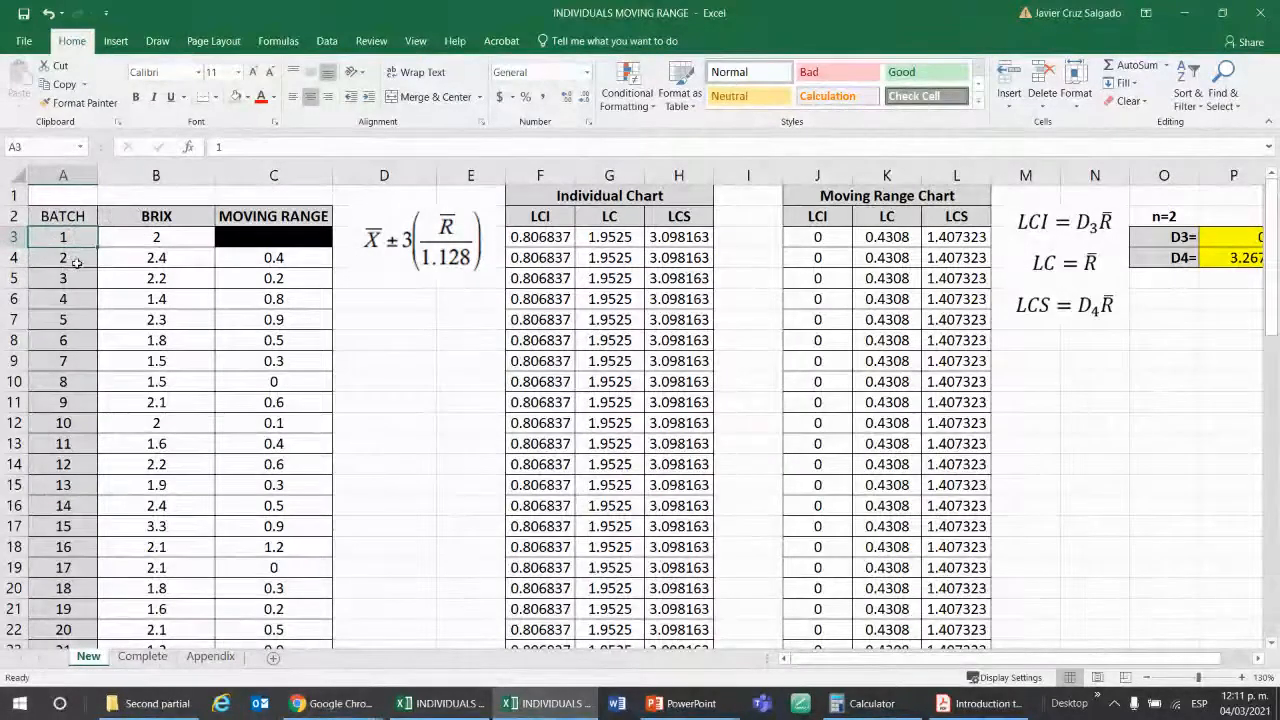
Freeze the panes at cell B3 to keep header rows 1 and 2 and the BATCH column in view.
click(166, 236)
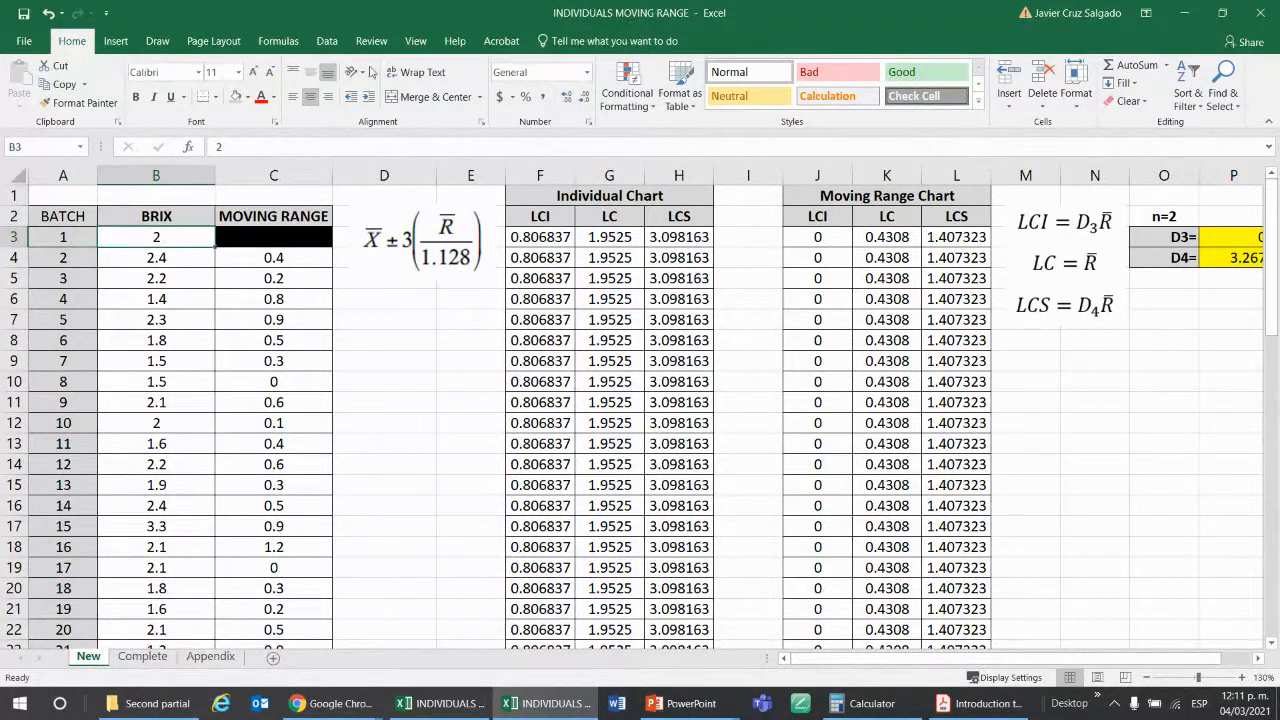
click(415, 41)
click(537, 90)
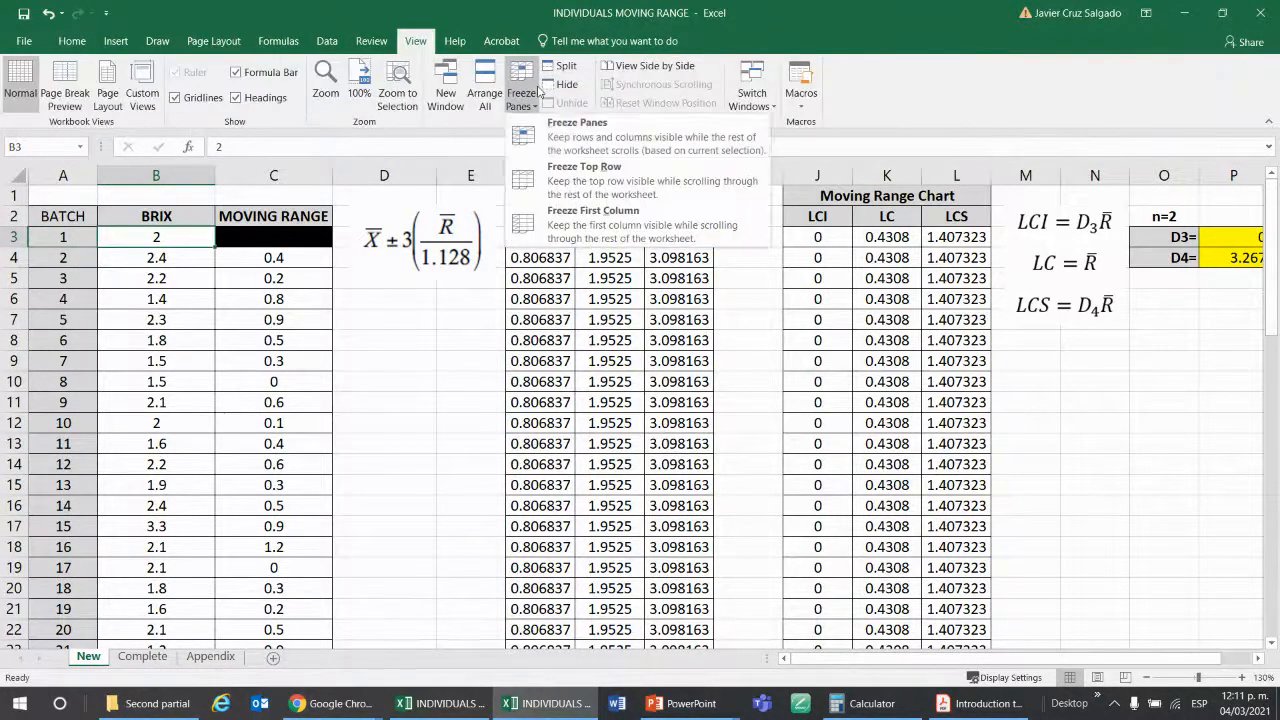
click(563, 137)
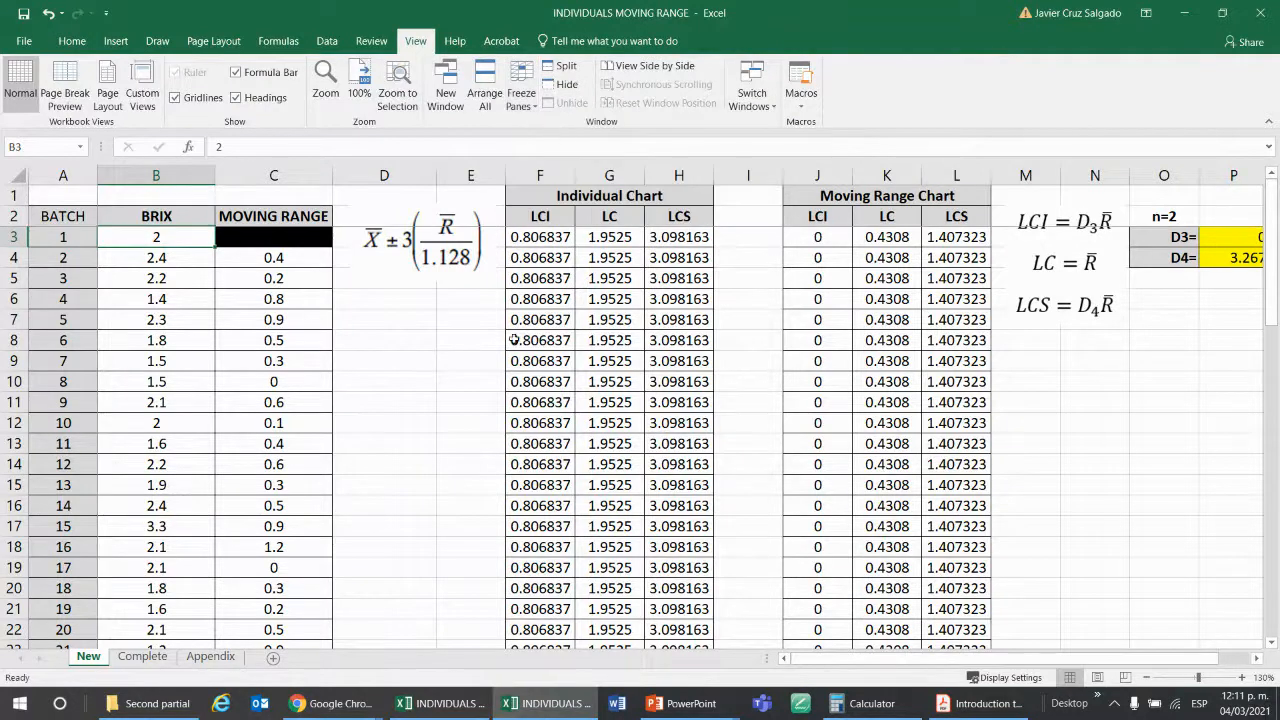
Check the frozen BATCH column against the control limit columns and the empty columns beyond the D3 and D4 constants.
key(Right)
key(Right)
key(Right)
key(Right)
key(Right)
key(Right)
key(Right)
key(Right)
key(Right)
key(Right)
key(Right)
key(Right)
key(Right)
key(Right)
key(Right)
key(Right)
key(Right)
key(Right)
key(Right)
key(Right)
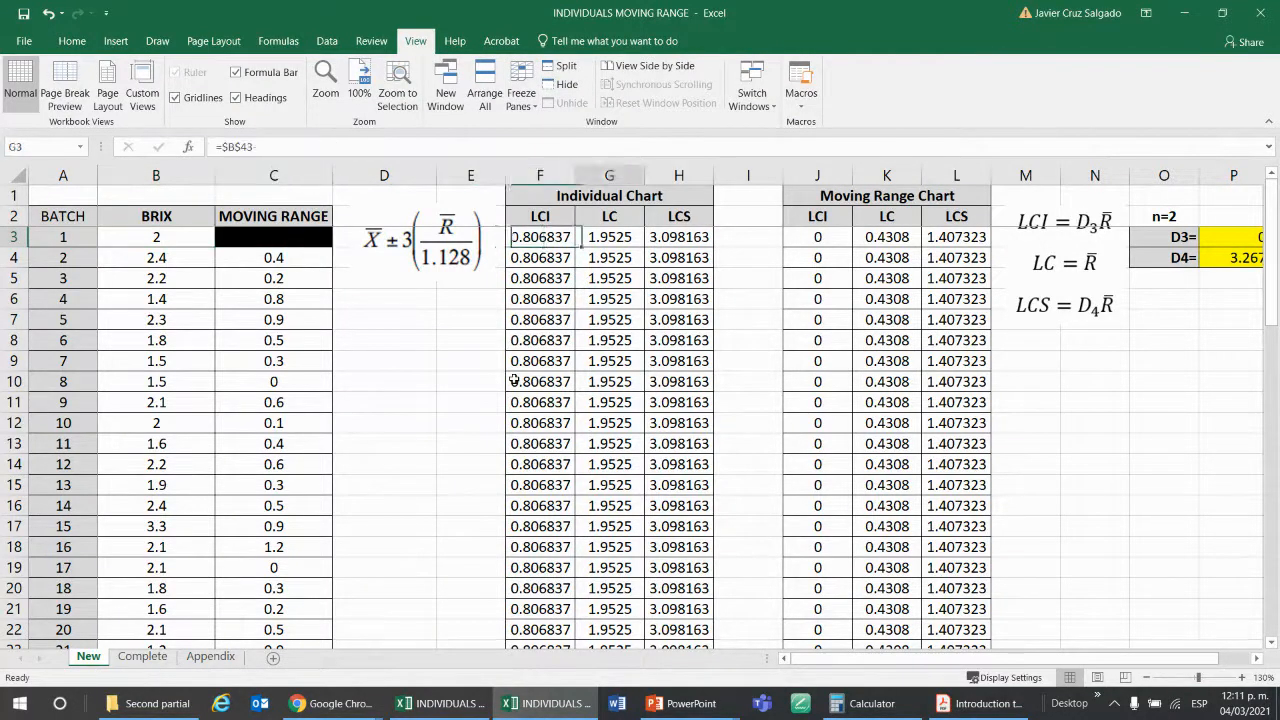
key(Right)
key(Right)
key(Right)
key(Right)
key(Right)
key(Right)
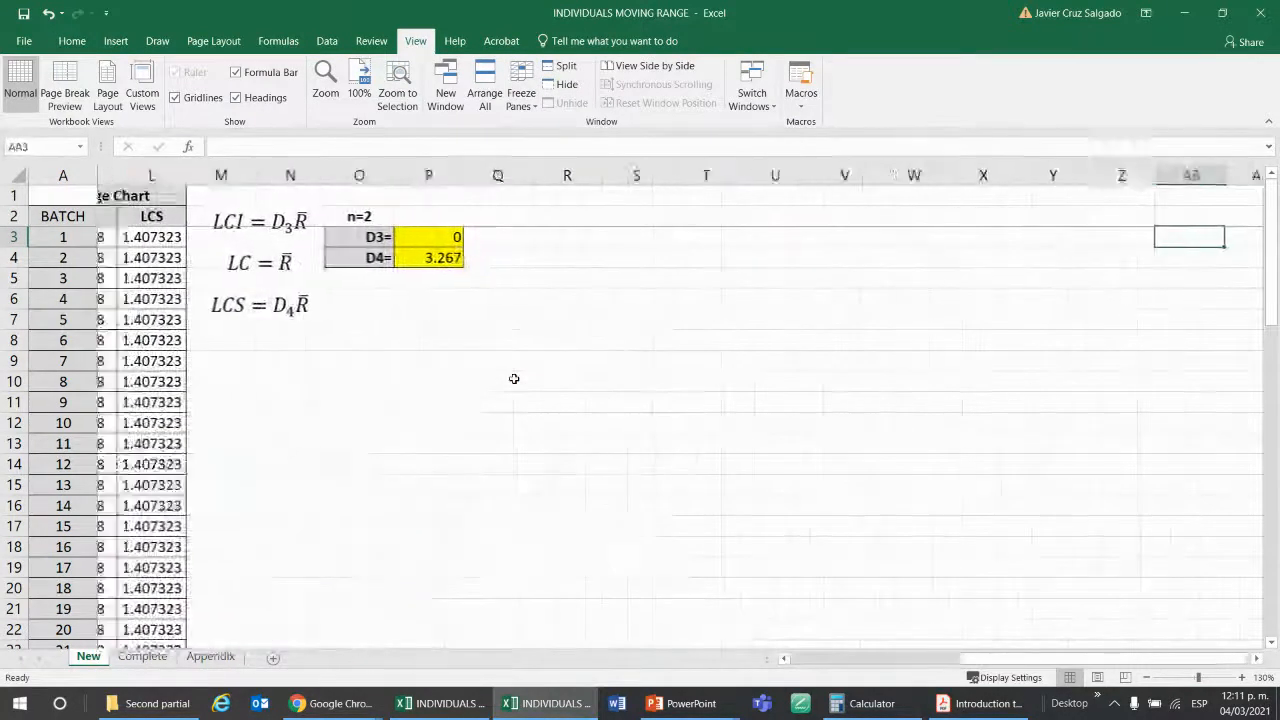
key(Left)
key(Left)
key(Left)
key(Left)
key(Left)
key(Left)
key(Left)
key(Left)
key(Left)
key(Left)
key(Left)
key(Left)
key(Left)
key(Left)
key(Left)
key(Left)
key(Left)
key(Left)
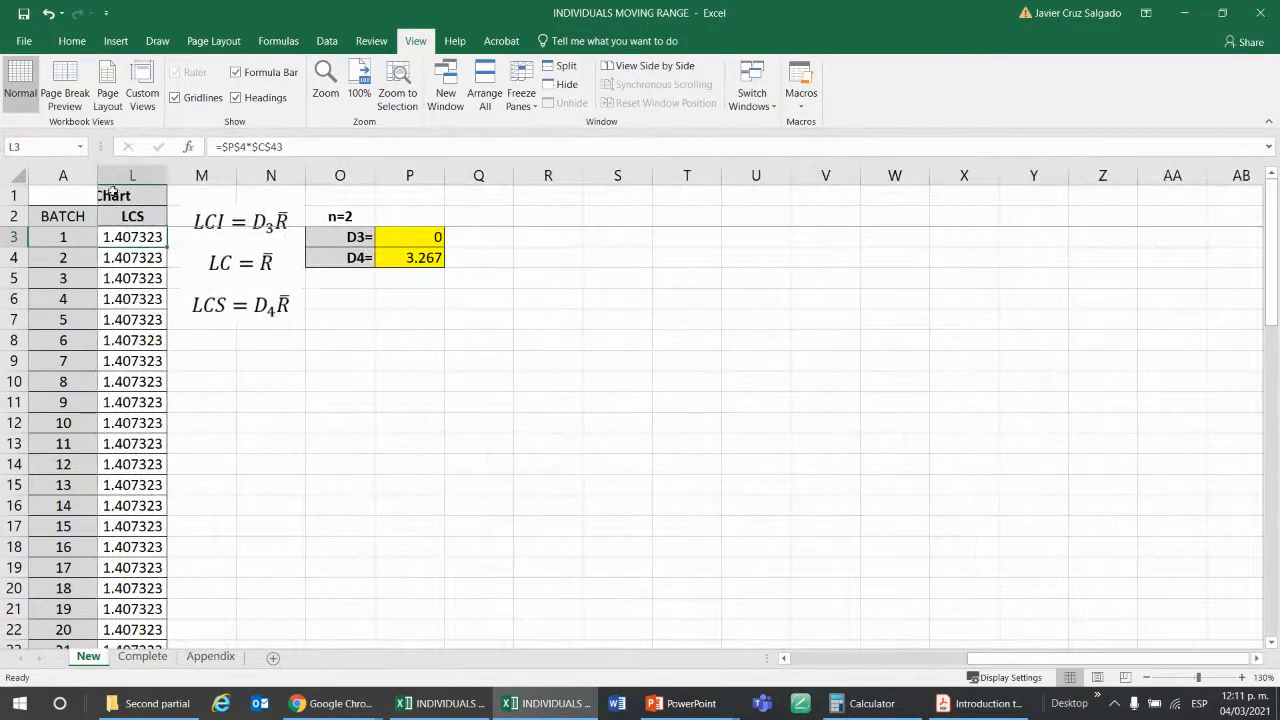
key(Left)
key(Left)
key(Left)
key(Left)
key(Left)
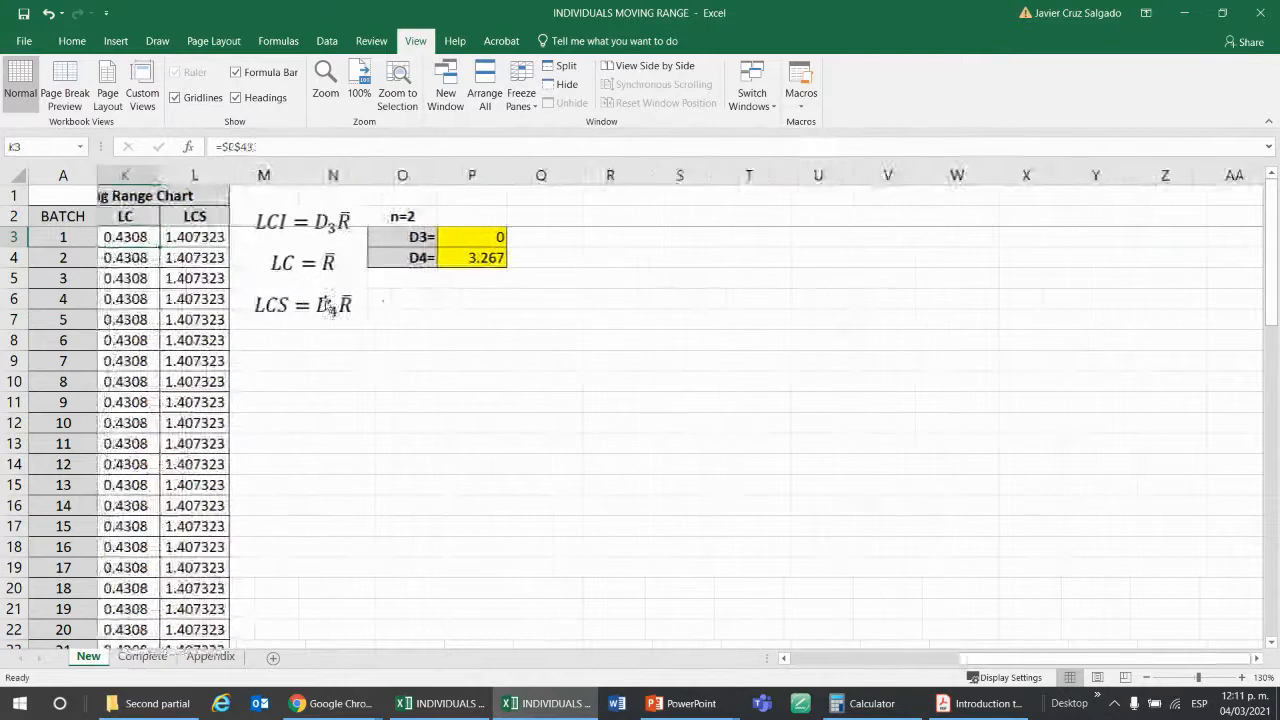
key(Right)
key(Right)
key(Right)
key(Right)
key(Right)
key(Right)
key(Right)
key(Right)
key(Right)
key(Right)
key(Right)
key(Right)
key(Right)
key(Right)
key(Right)
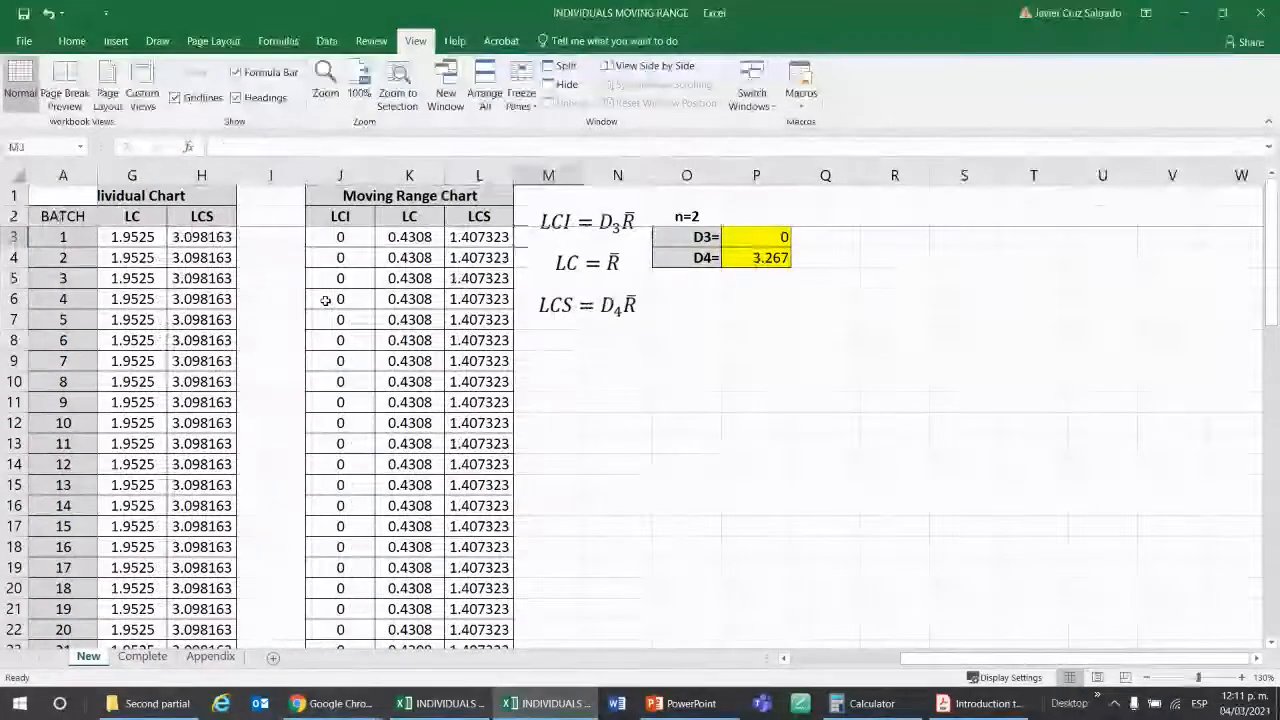
key(Right)
key(Right)
key(Right)
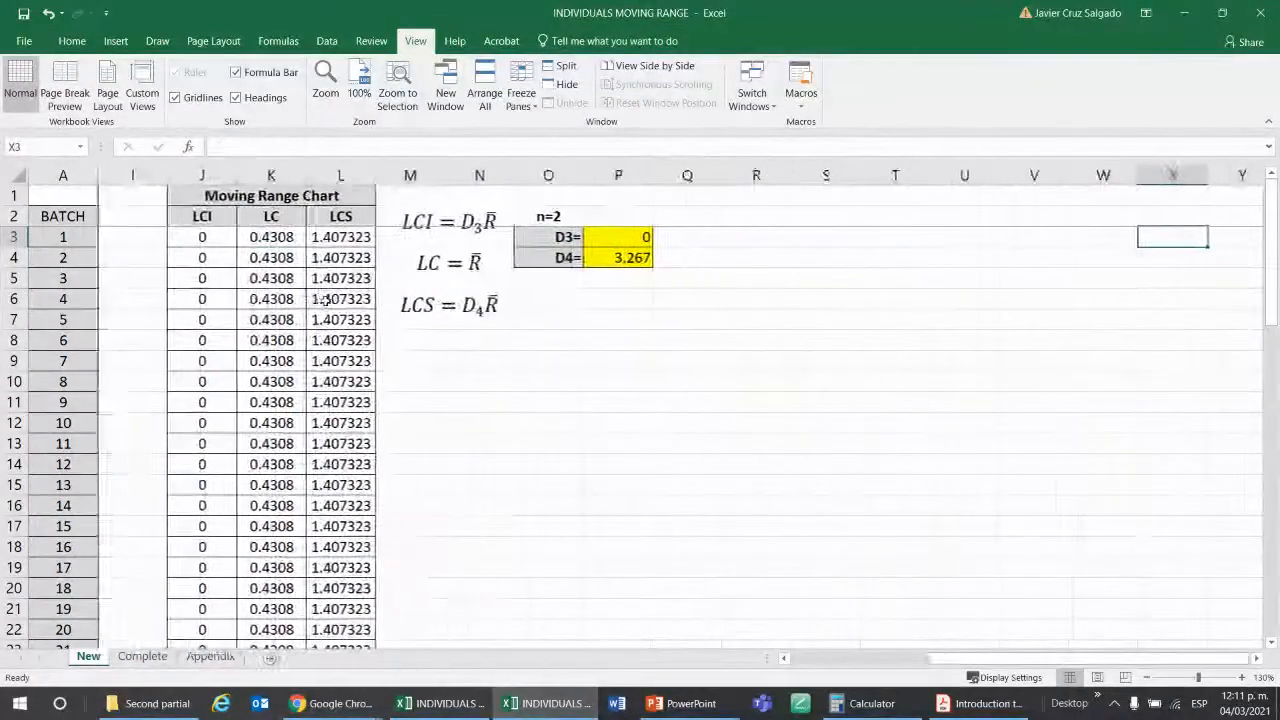
key(Left)
key(Left)
key(Left)
key(Left)
key(Left)
key(Left)
key(Left)
key(Left)
key(Left)
key(Left)
key(Left)
key(Left)
key(Left)
key(Left)
key(Left)
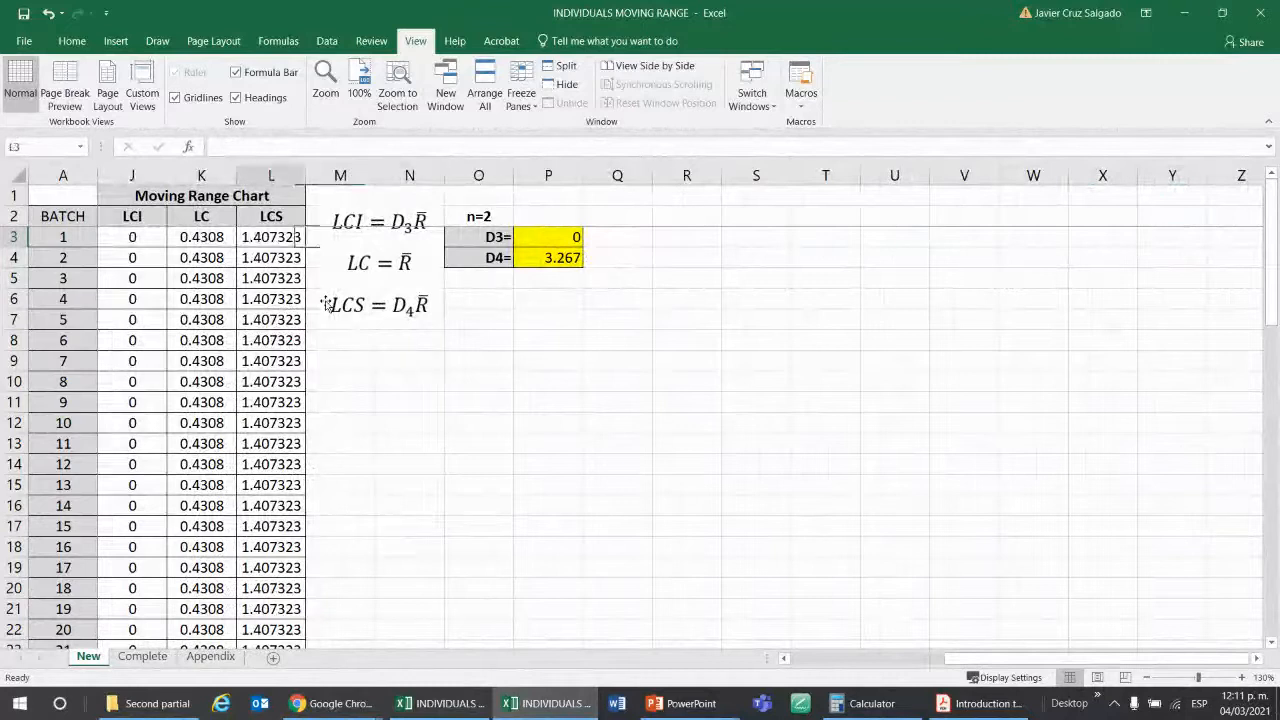
Check the frozen header rows against the lower Moving Range Chart rows, then return to cell A1.
key(Down)
key(Down)
key(Down)
key(Down)
key(Down)
key(Down)
key(Down)
key(Down)
key(Down)
key(Down)
key(Down)
key(Down)
key(Down)
key(Down)
key(Down)
key(Down)
key(Down)
key(Down)
key(Down)
key(Down)
key(Down)
key(Down)
key(Down)
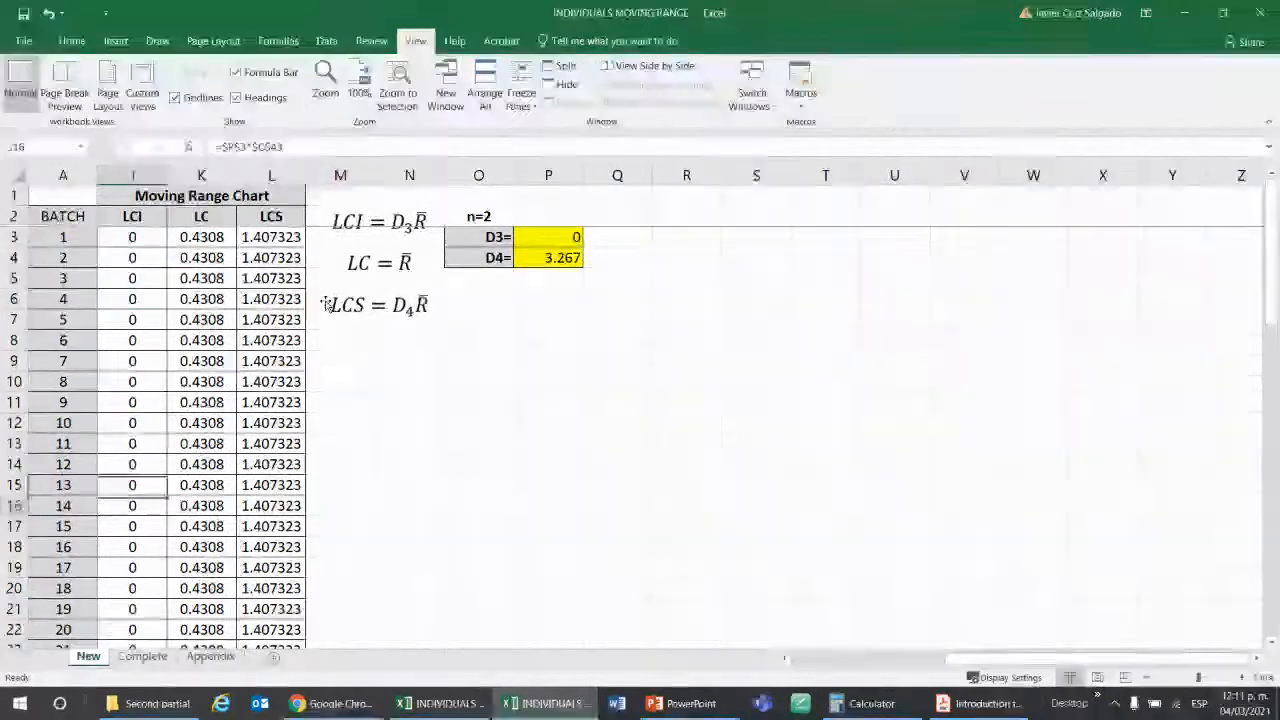
key(Down)
key(Down)
key(Down)
key(Down)
key(Down)
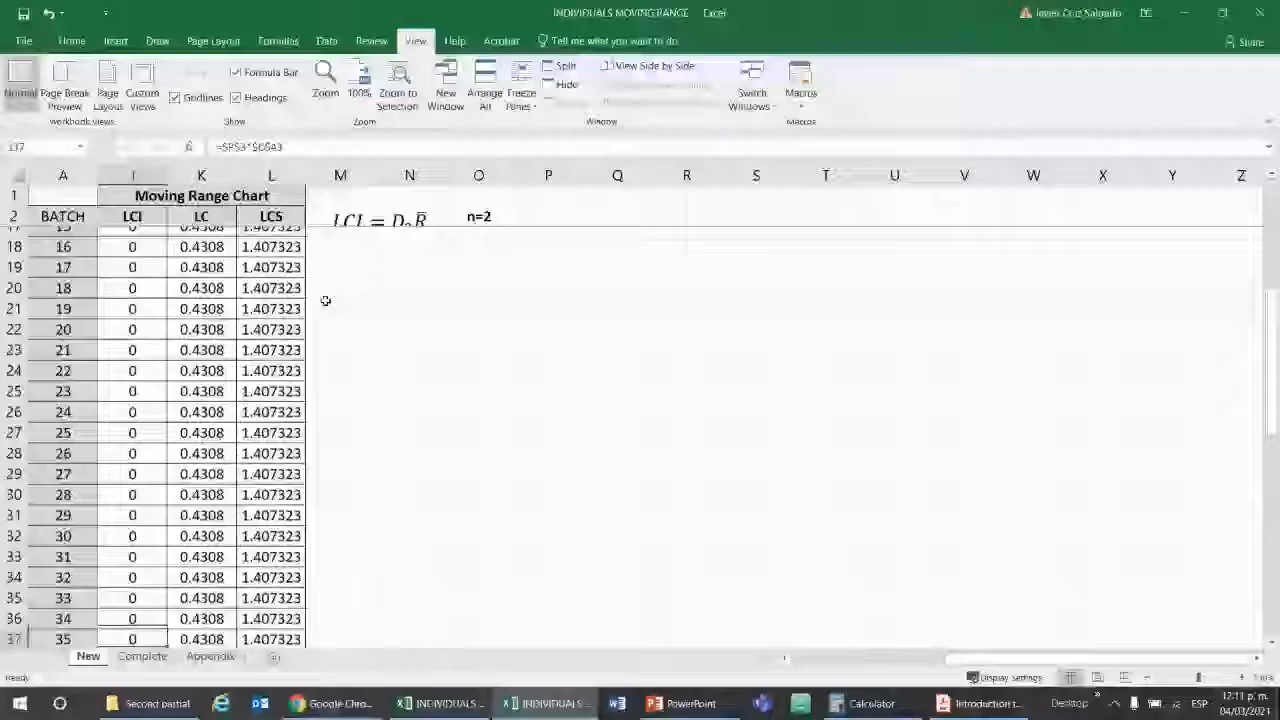
key(Up)
key(Up)
key(Up)
key(Up)
key(Up)
key(Up)
key(Up)
key(Up)
key(Up)
key(Up)
key(Up)
key(Up)
key(Up)
key(Up)
key(Up)
key(Up)
key(Up)
key(Up)
key(Up)
key(Up)
key(Up)
key(Up)
key(Up)
key(Up)
key(Up)
key(Up)
key(Up)
key(Up)
key(Up)
key(Up)
key(Up)
key(Up)
key(Up)
key(Up)
key(Up)
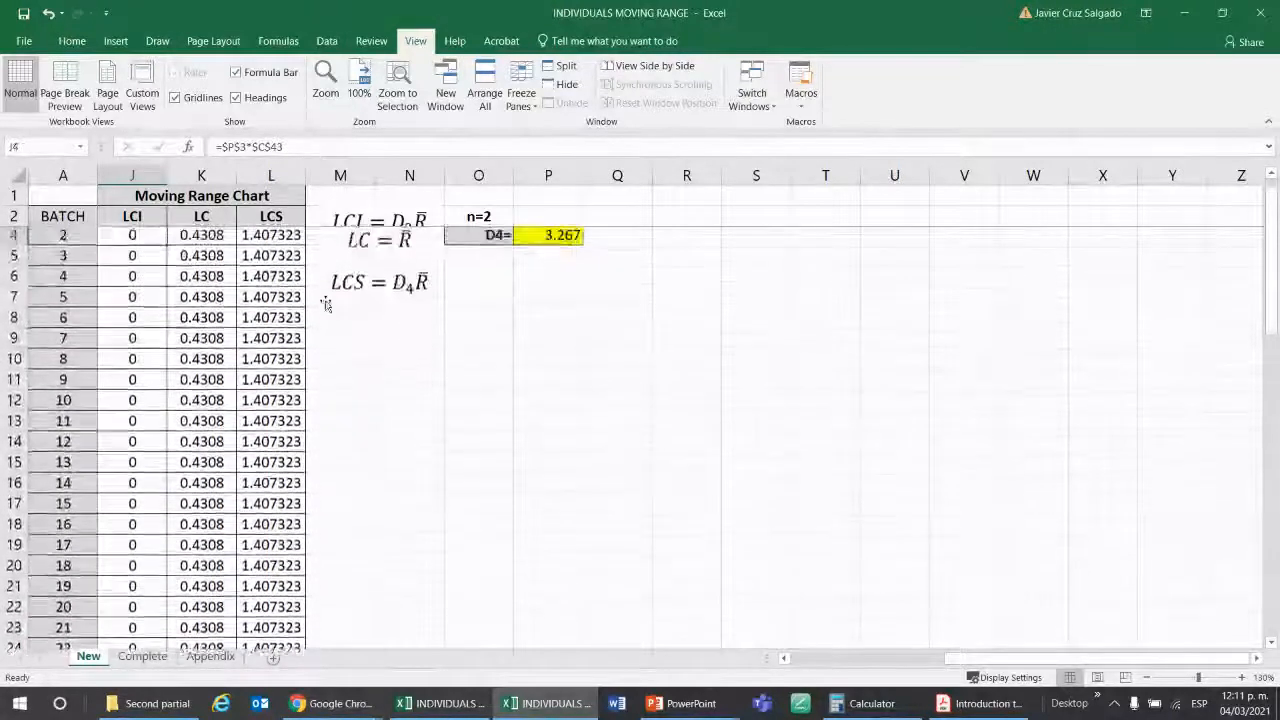
key(Left)
key(Left)
key(Left)
key(Left)
key(Left)
key(Left)
key(Left)
key(Left)
key(Left)
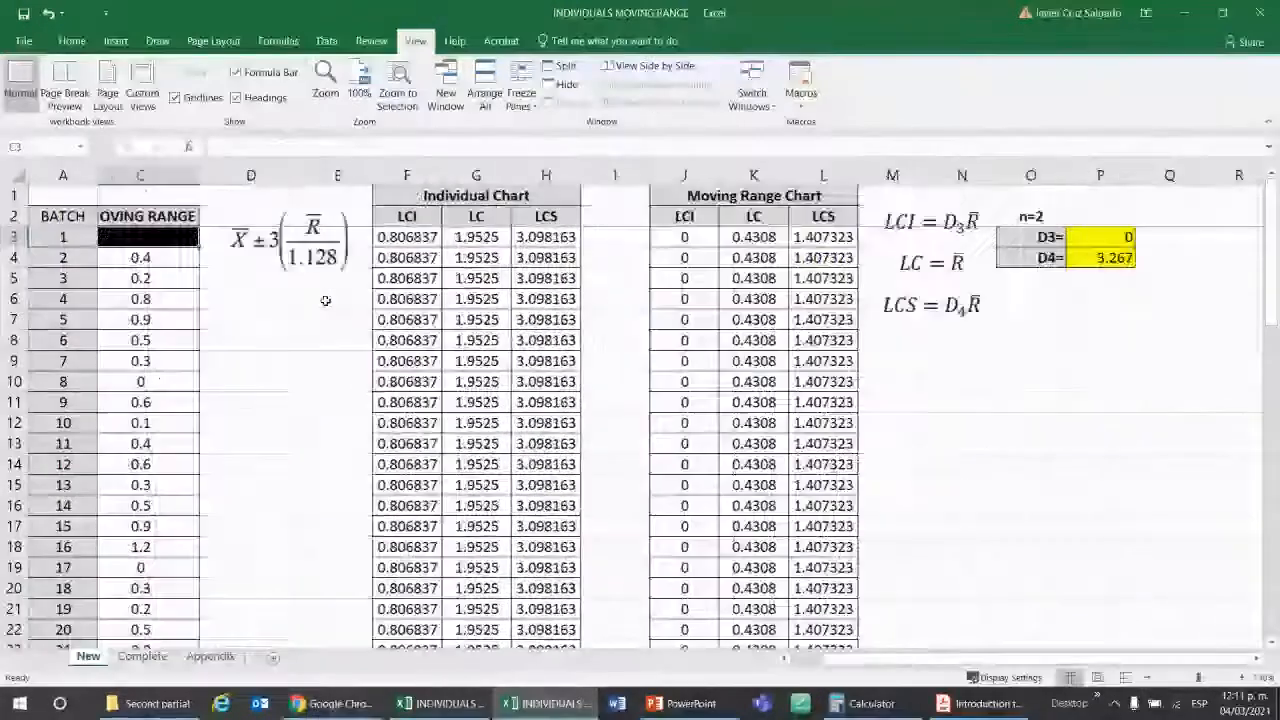
key(Up)
key(Up)
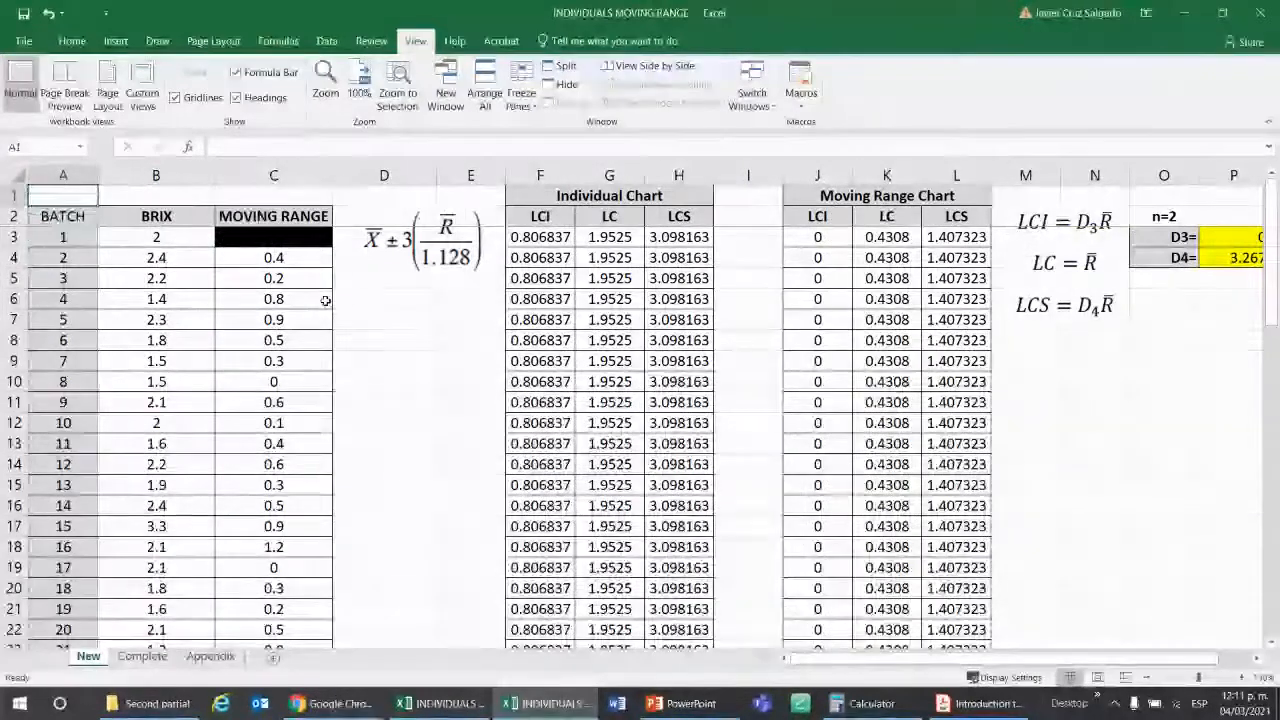
click(519, 93)
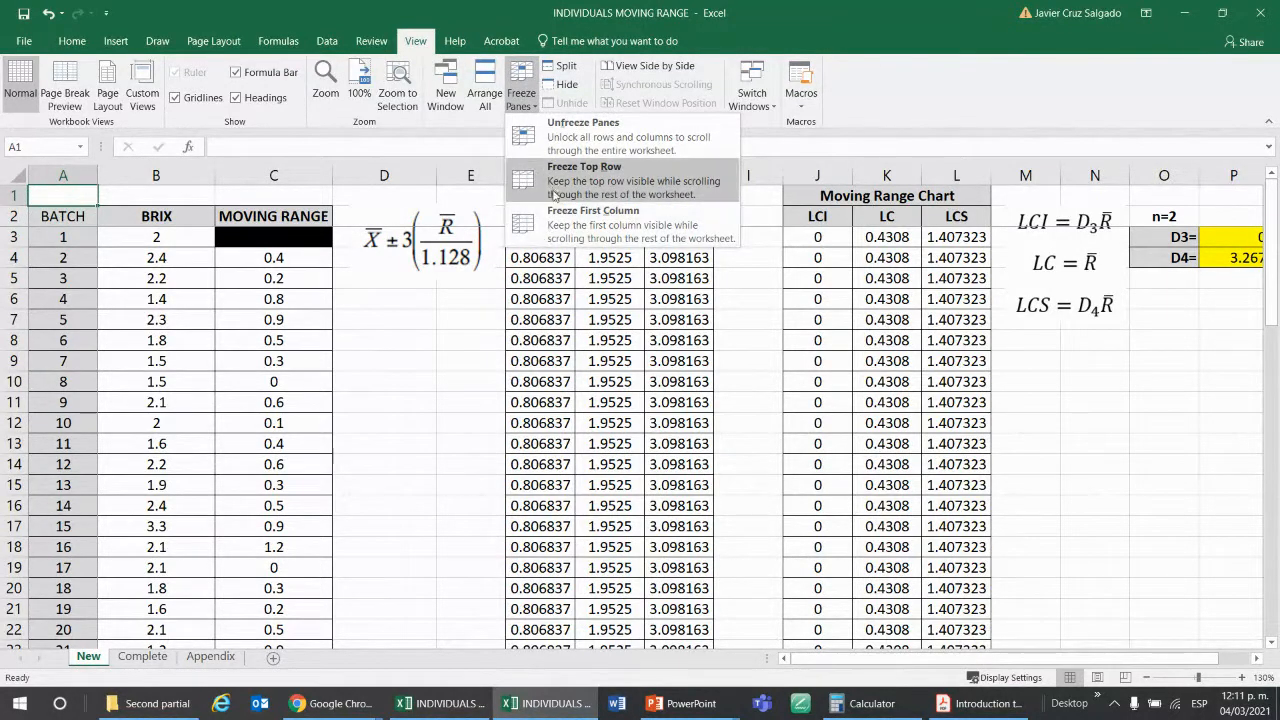
click(434, 351)
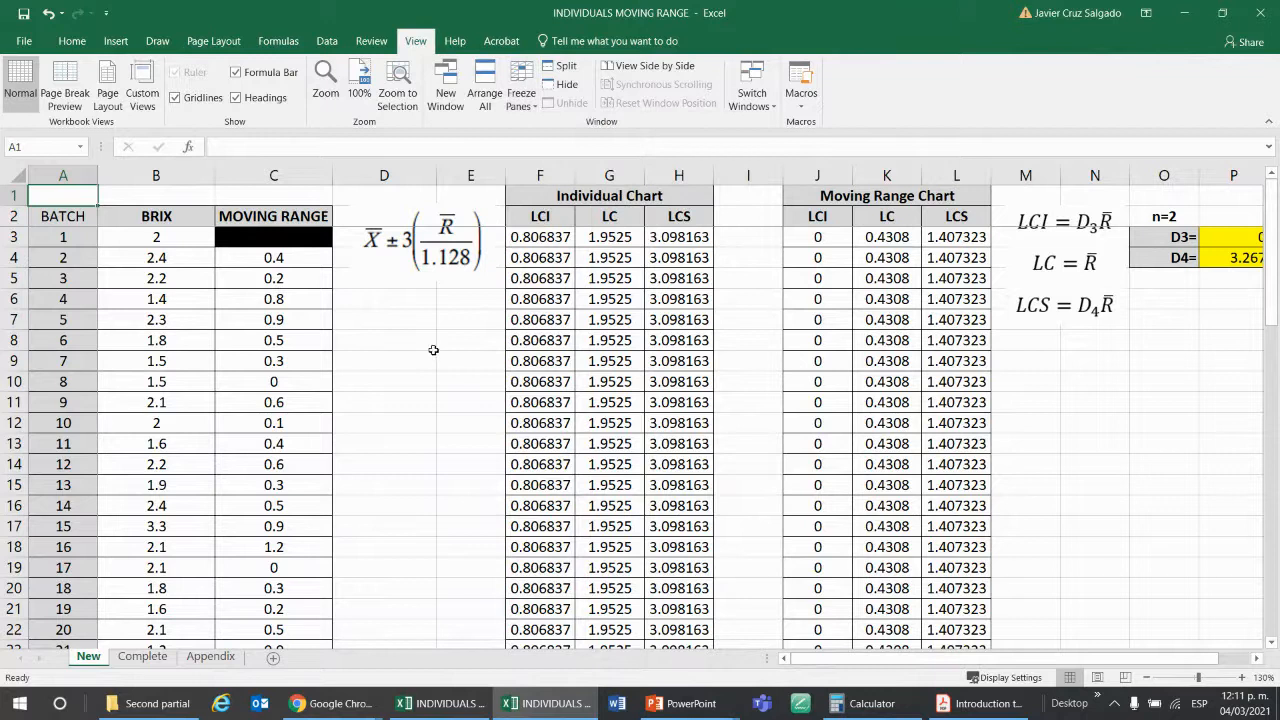
click(247, 396)
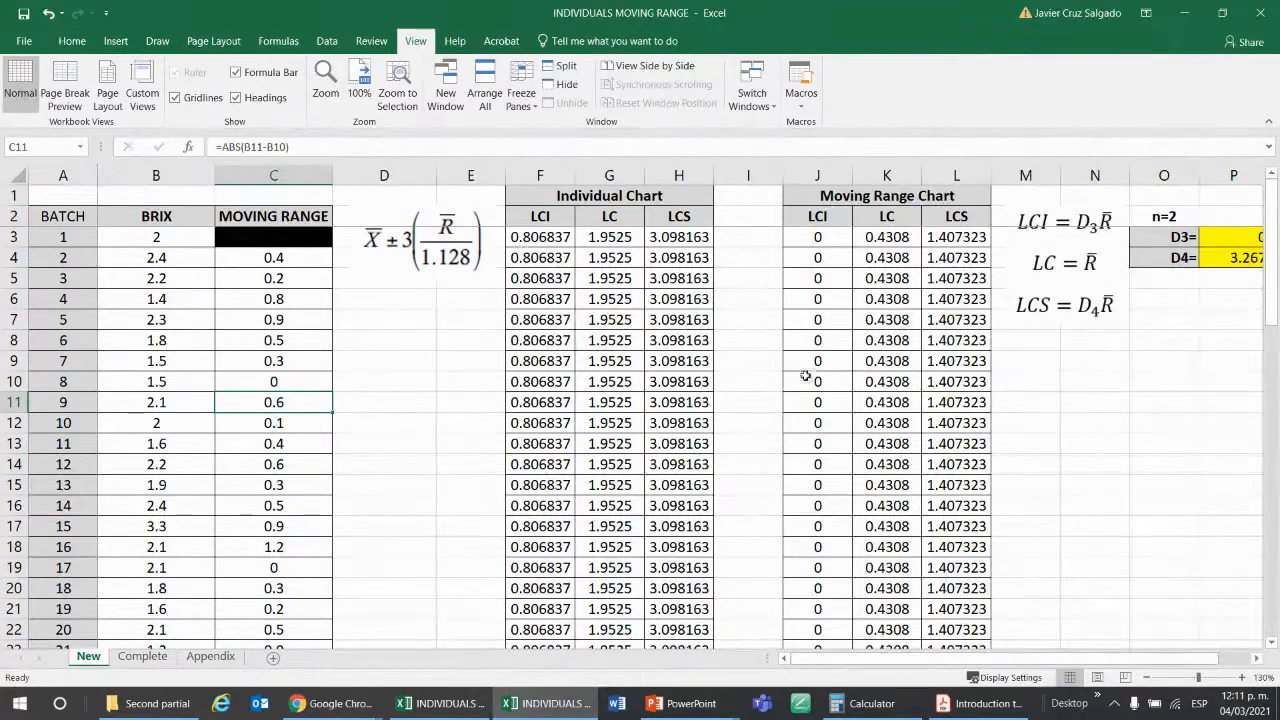
Move the control limits chart up so that its upper edge sits at row 44, just below the tables.
scroll(870, 381, down, 12)
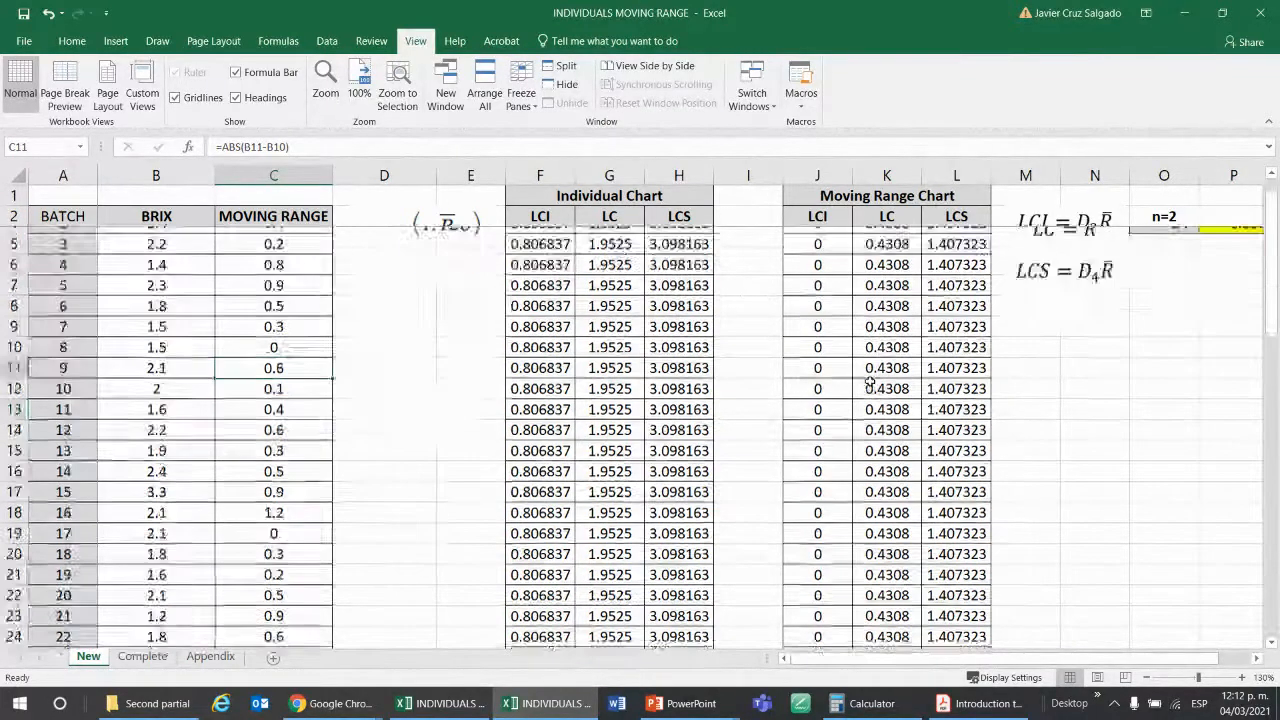
scroll(870, 381, down, 1)
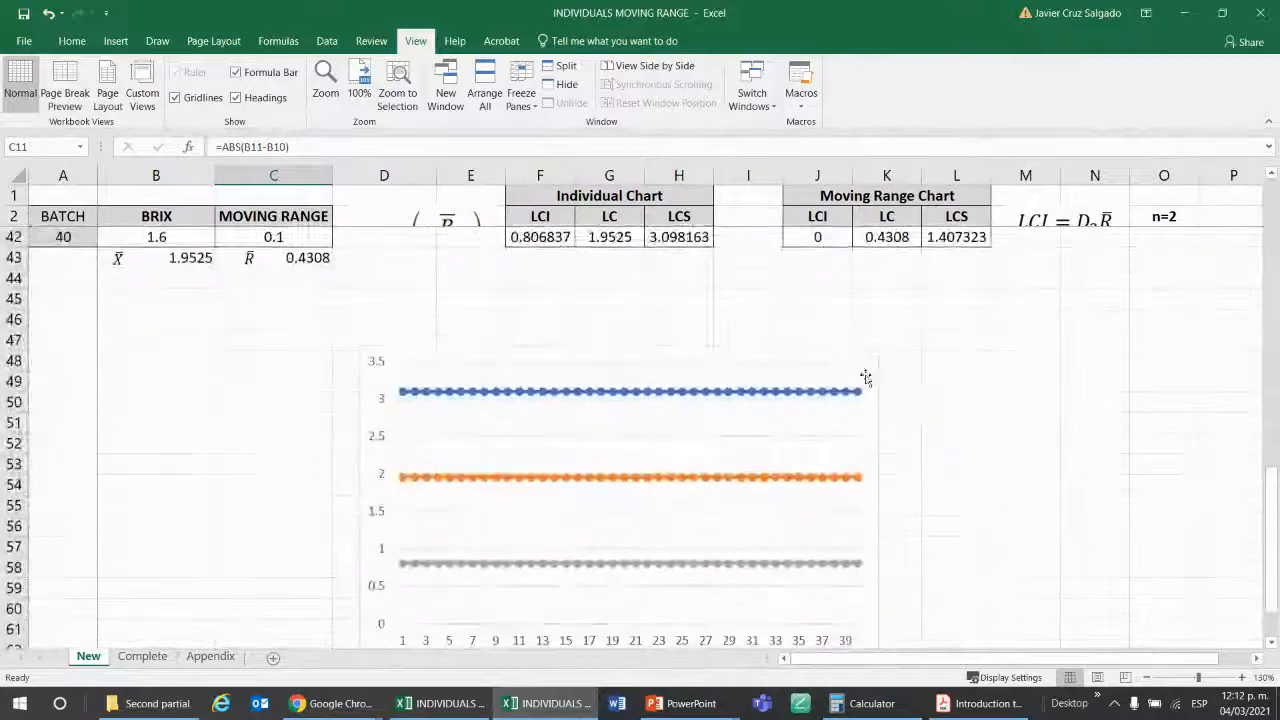
drag(871, 362, 881, 304)
scroll(908, 380, up, 1)
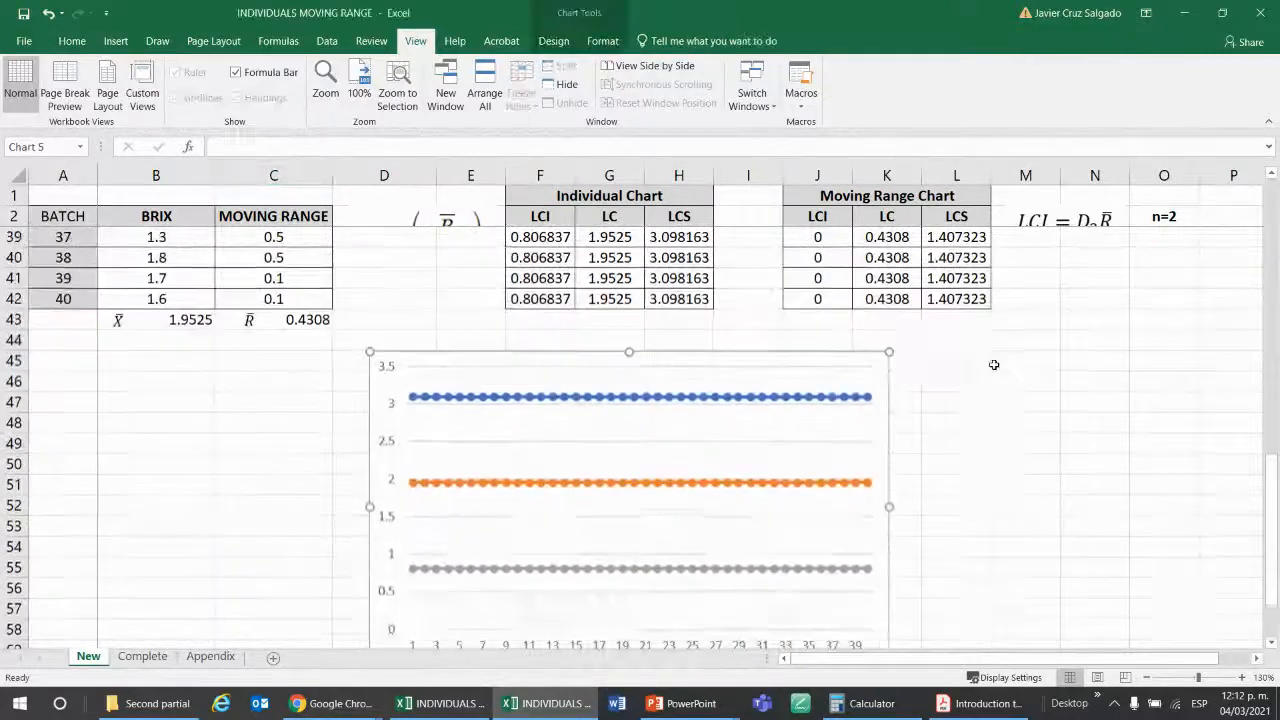
click(886, 353)
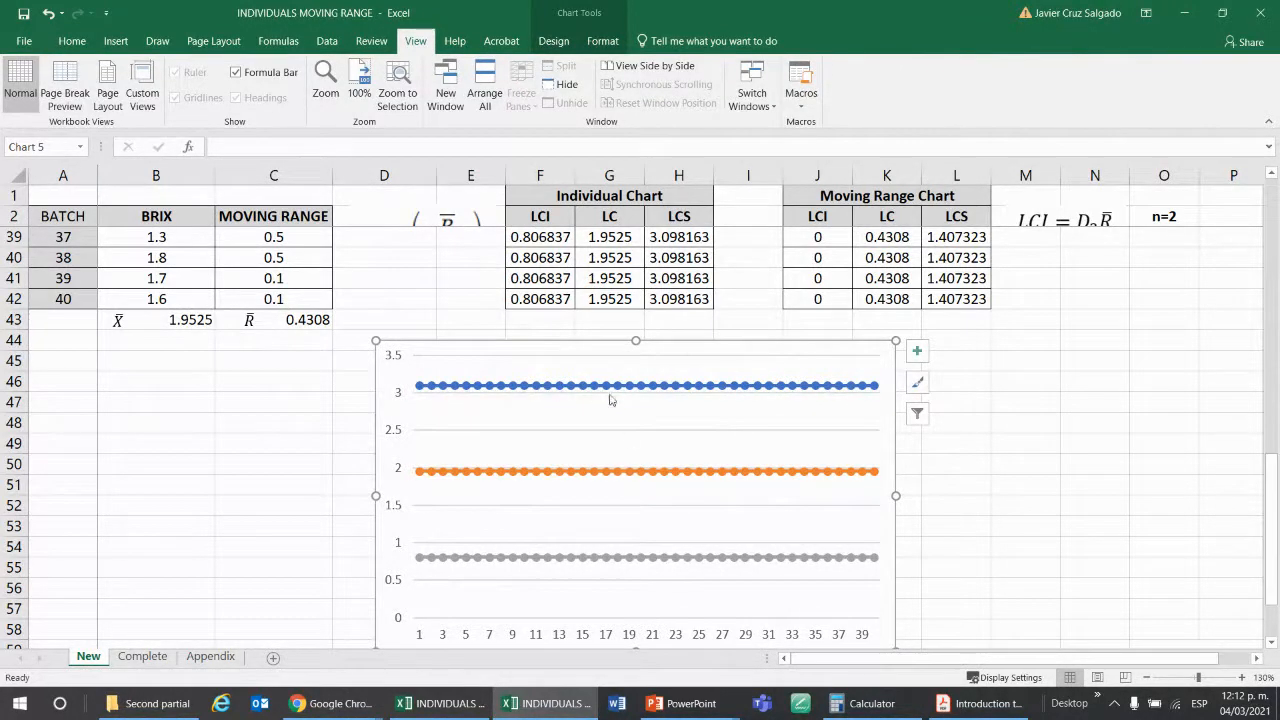
Add a new data series to the control limits chart, taking its name from the BRIX header in cell B2.
mouse_move(568, 478)
click(860, 368)
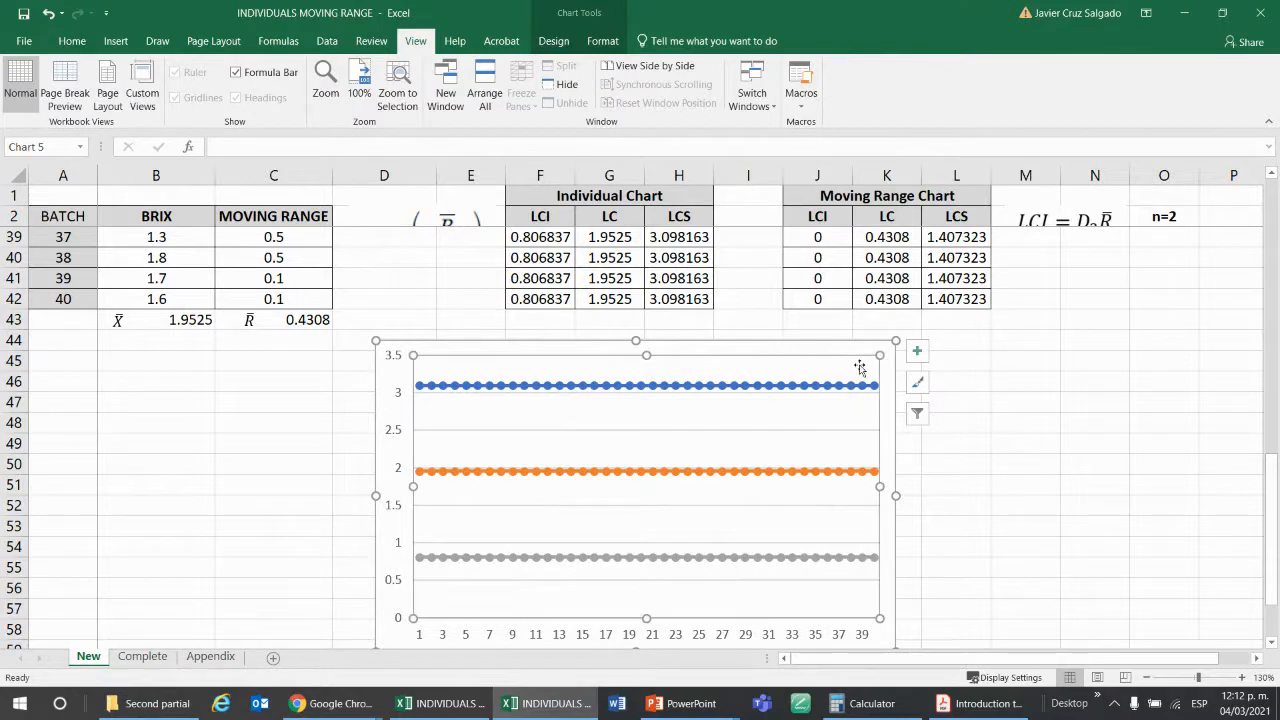
right_click(883, 375)
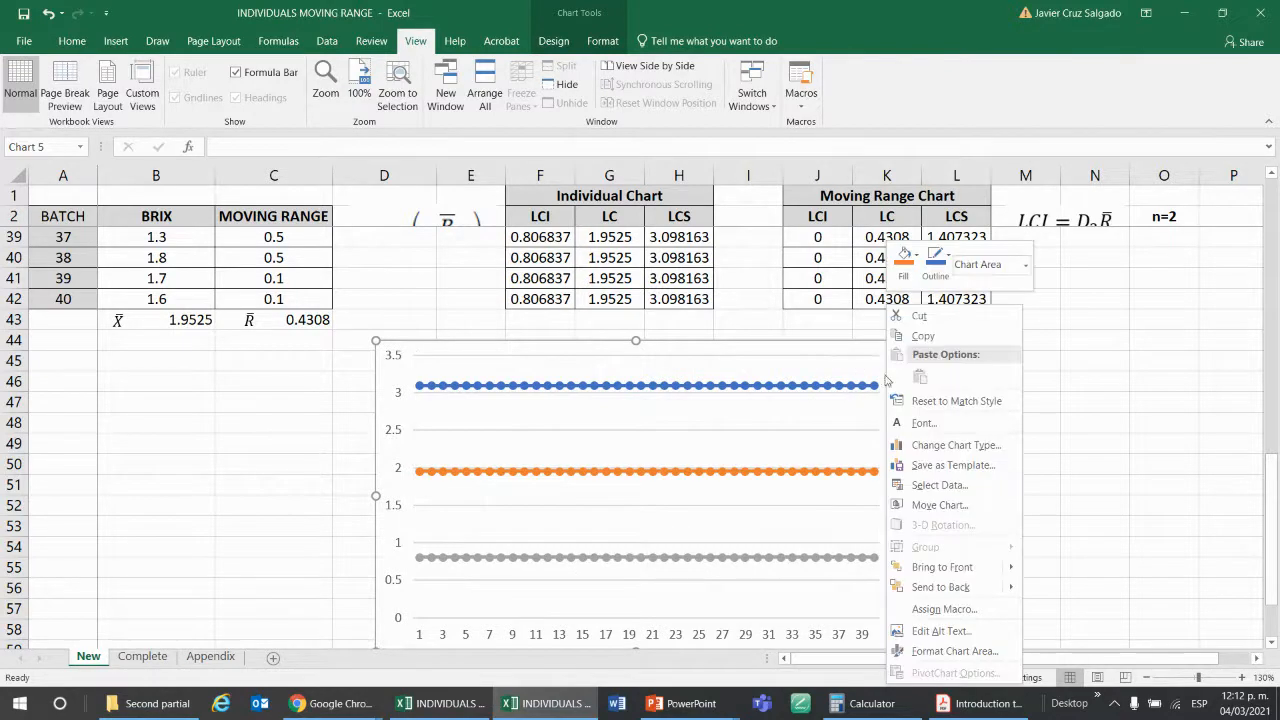
click(965, 486)
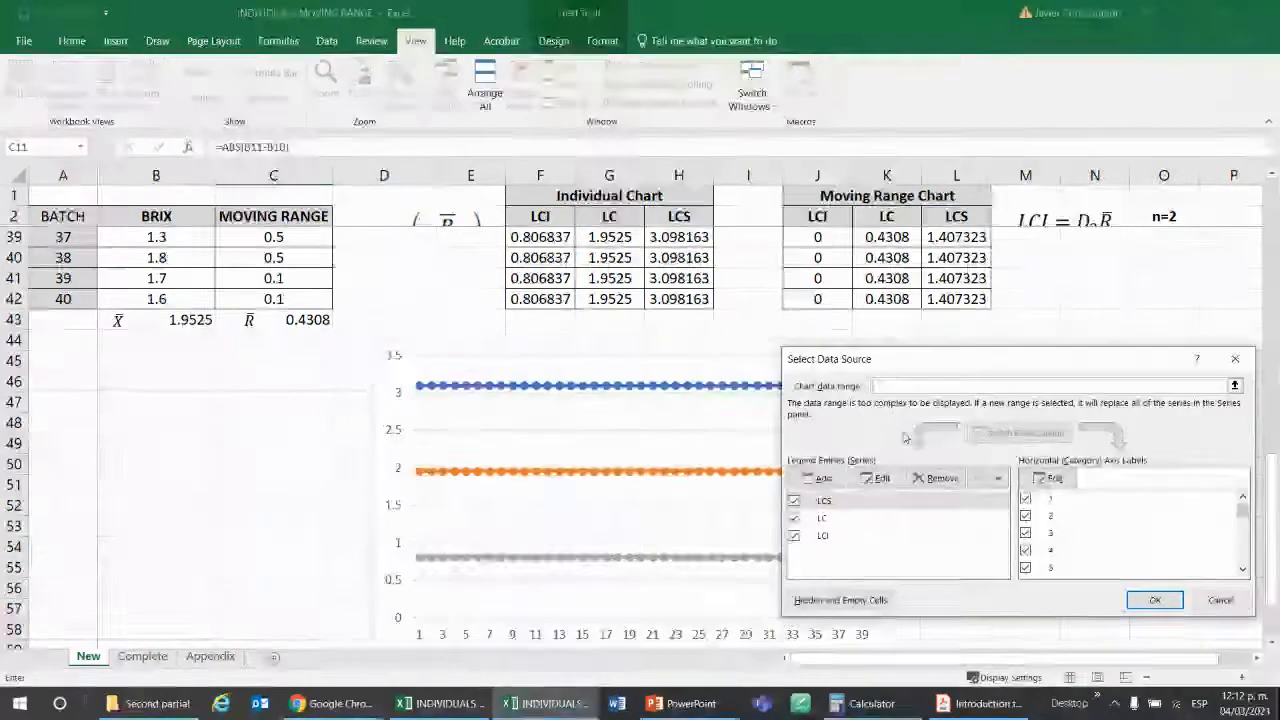
click(818, 479)
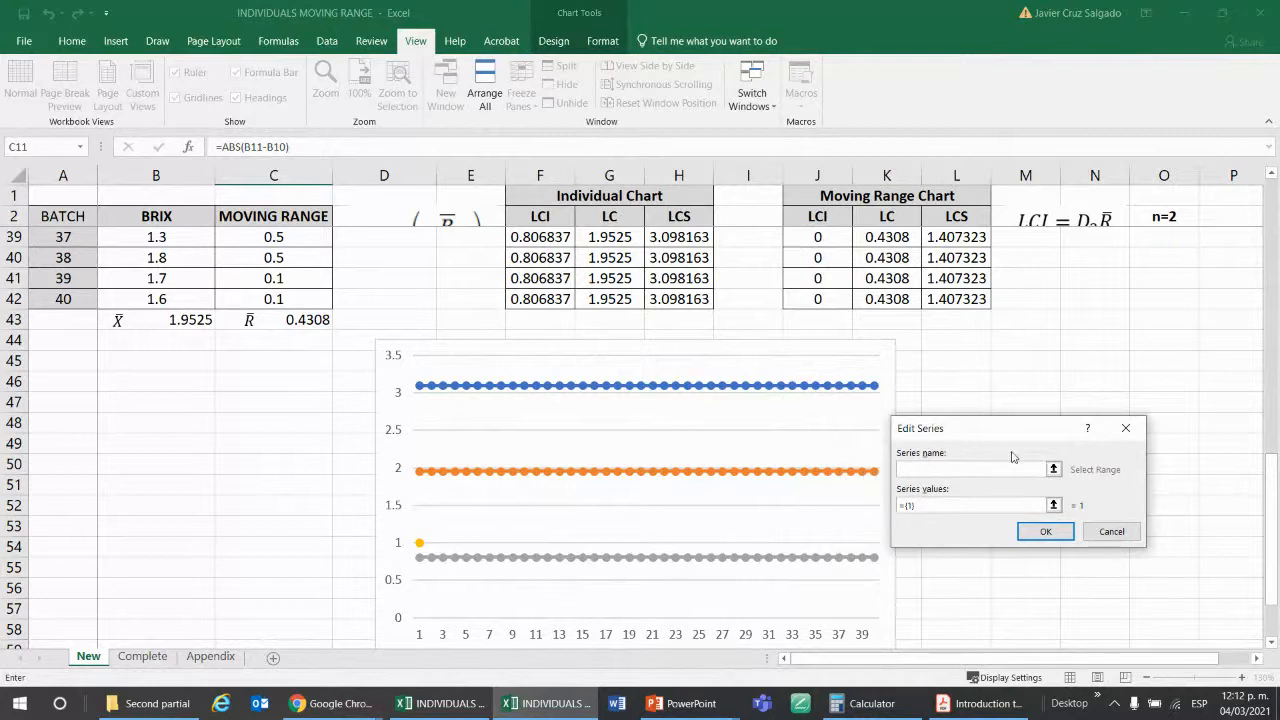
click(1054, 471)
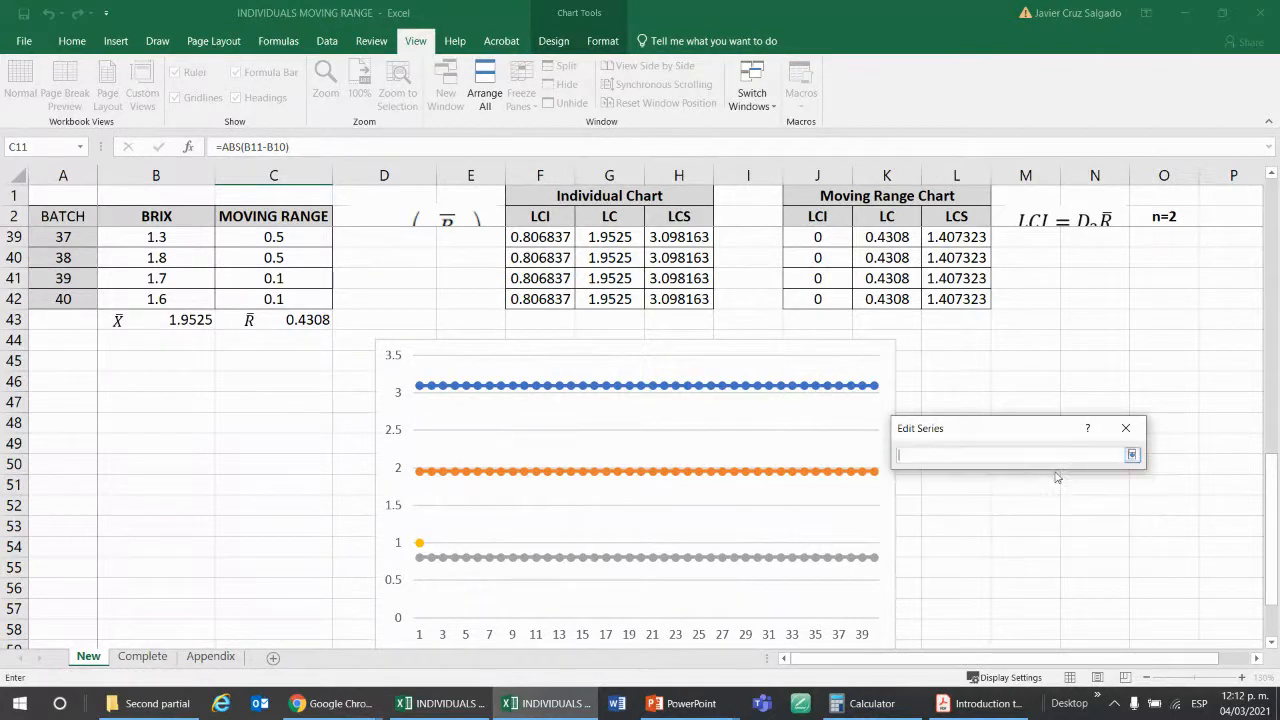
click(157, 216)
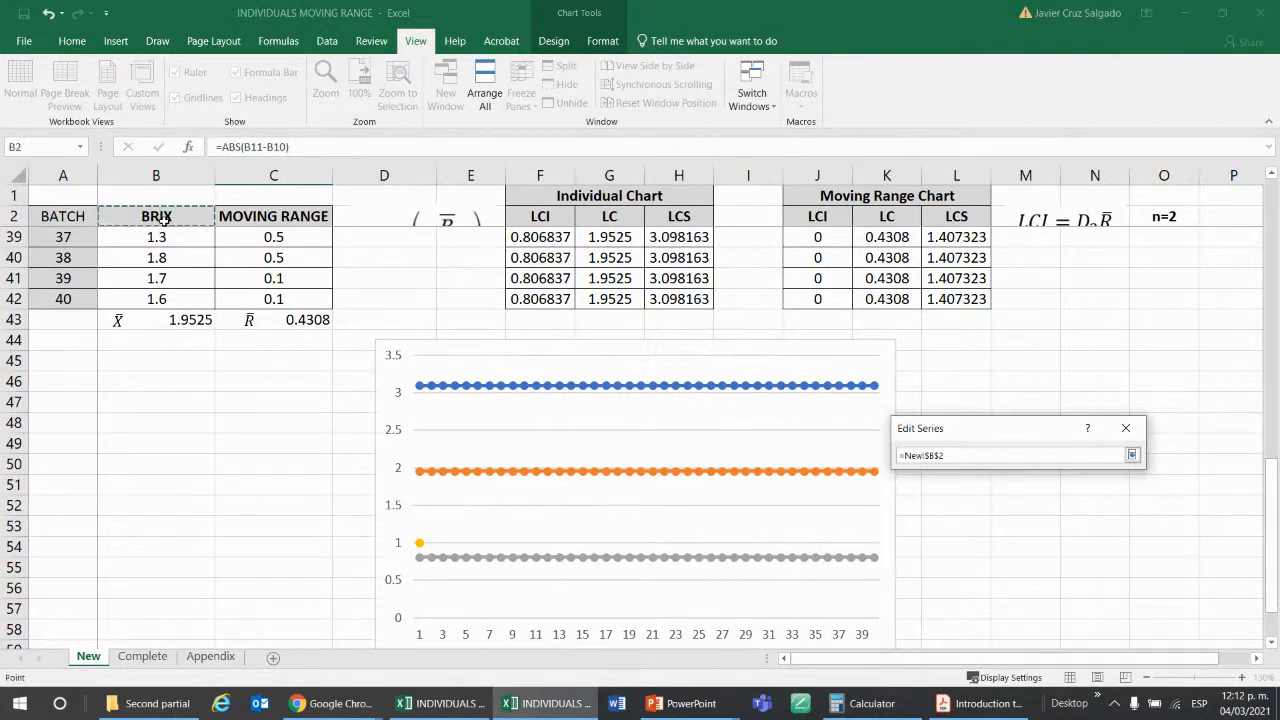
key(Return)
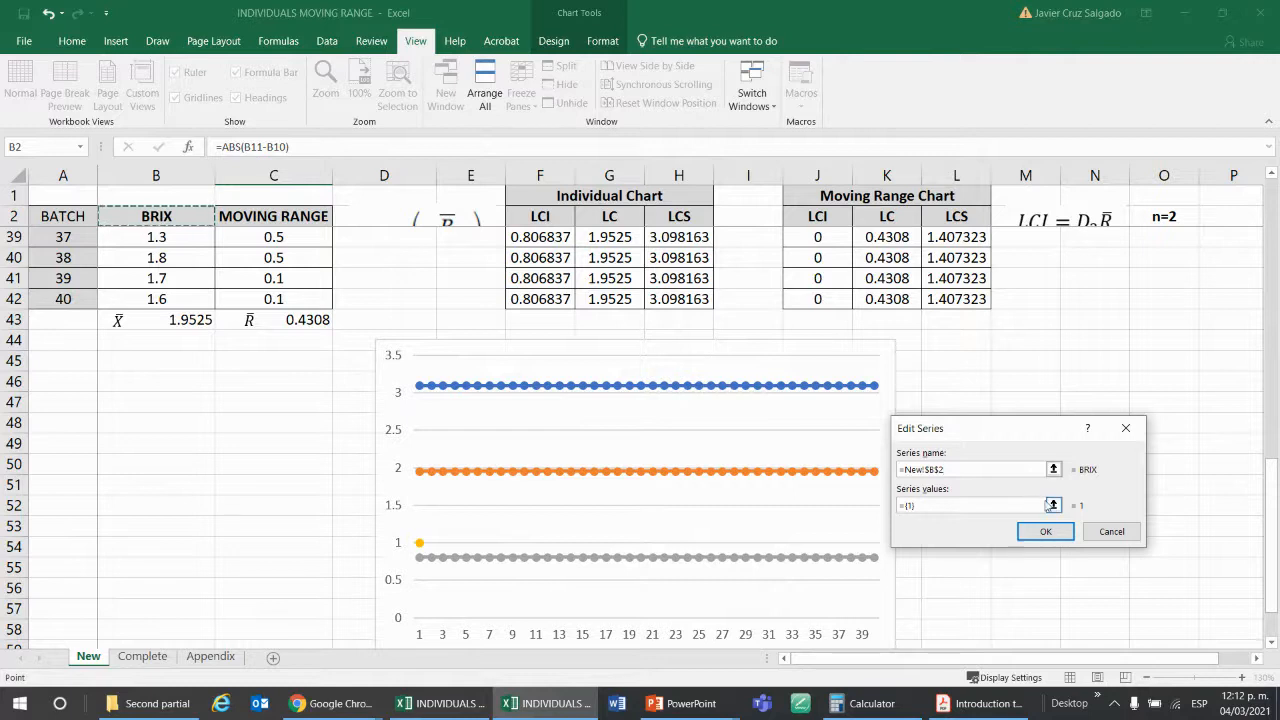
Set the BRIX series values to cells B3:B42 and apply the updated data source to the chart.
click(1053, 505)
click(152, 299)
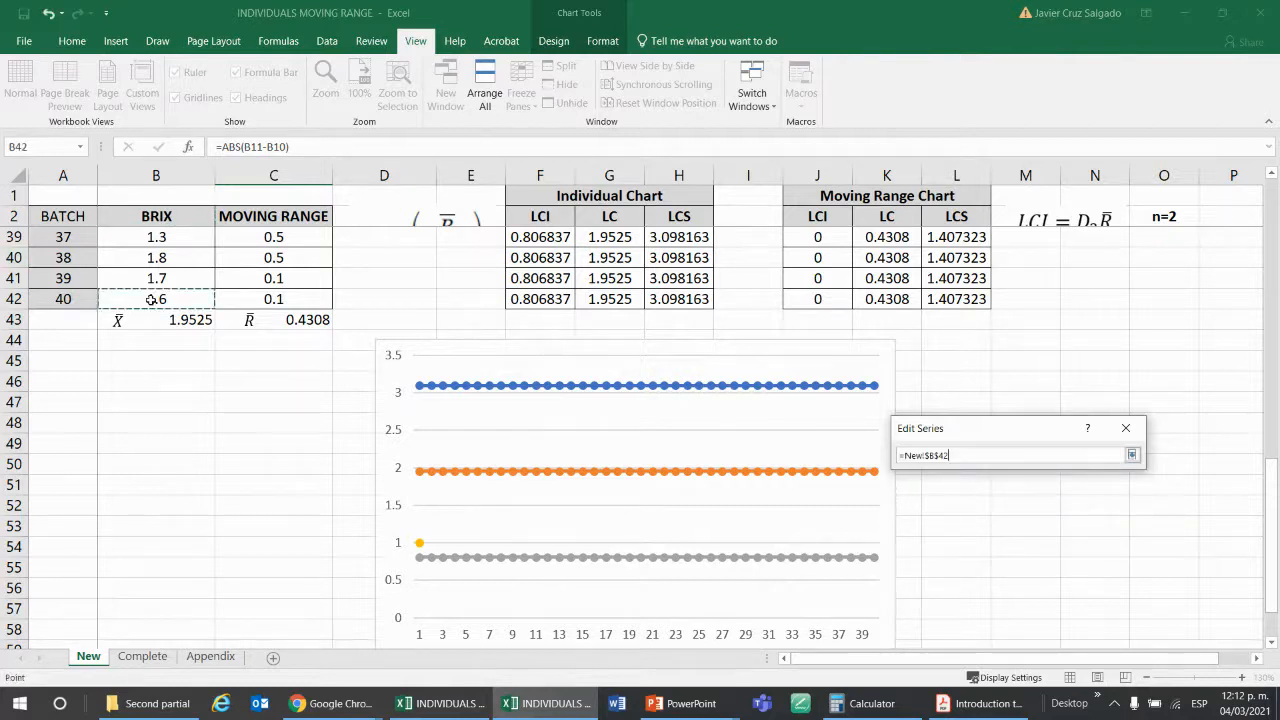
key(ctrl+shift+Up)
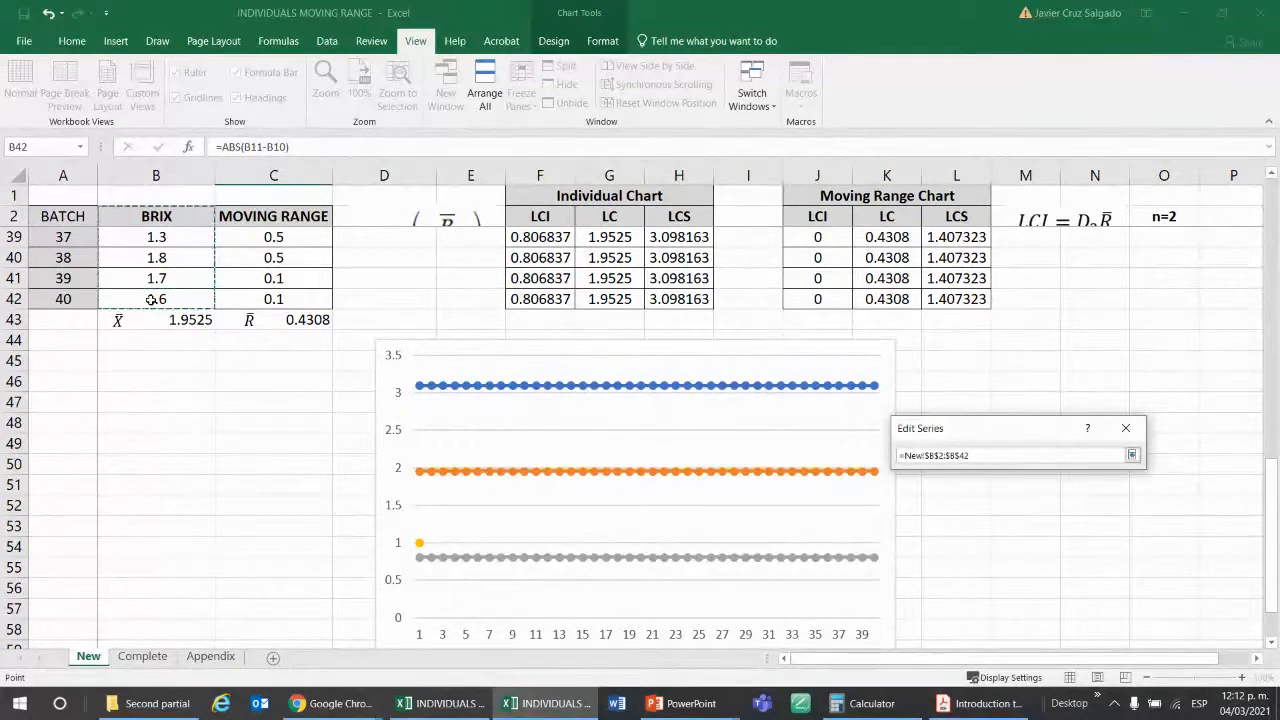
key(shift+Down)
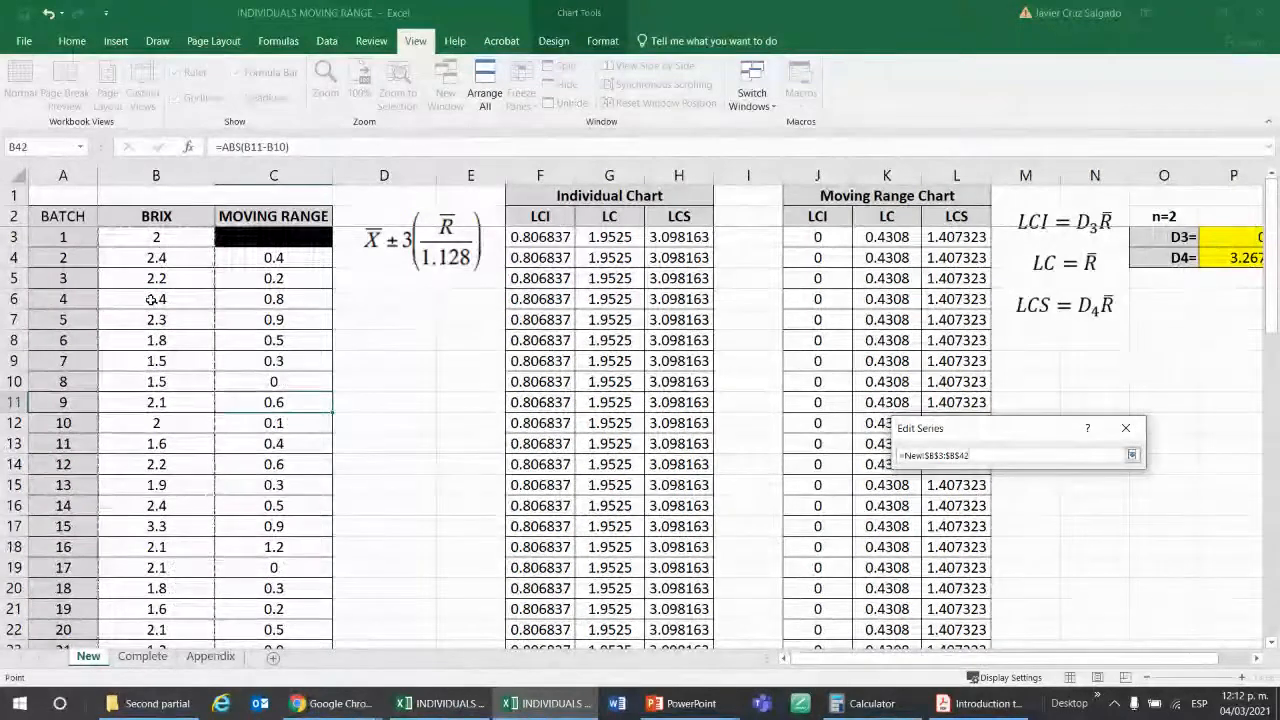
key(Return)
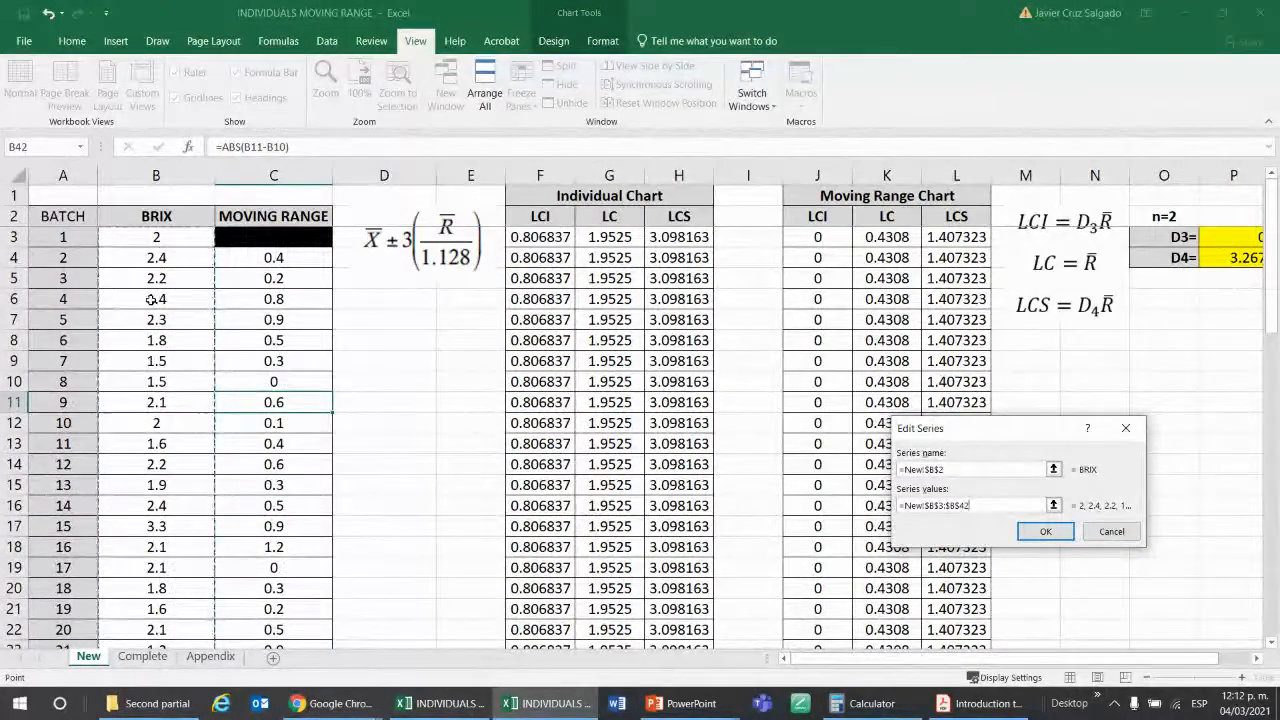
key(Return)
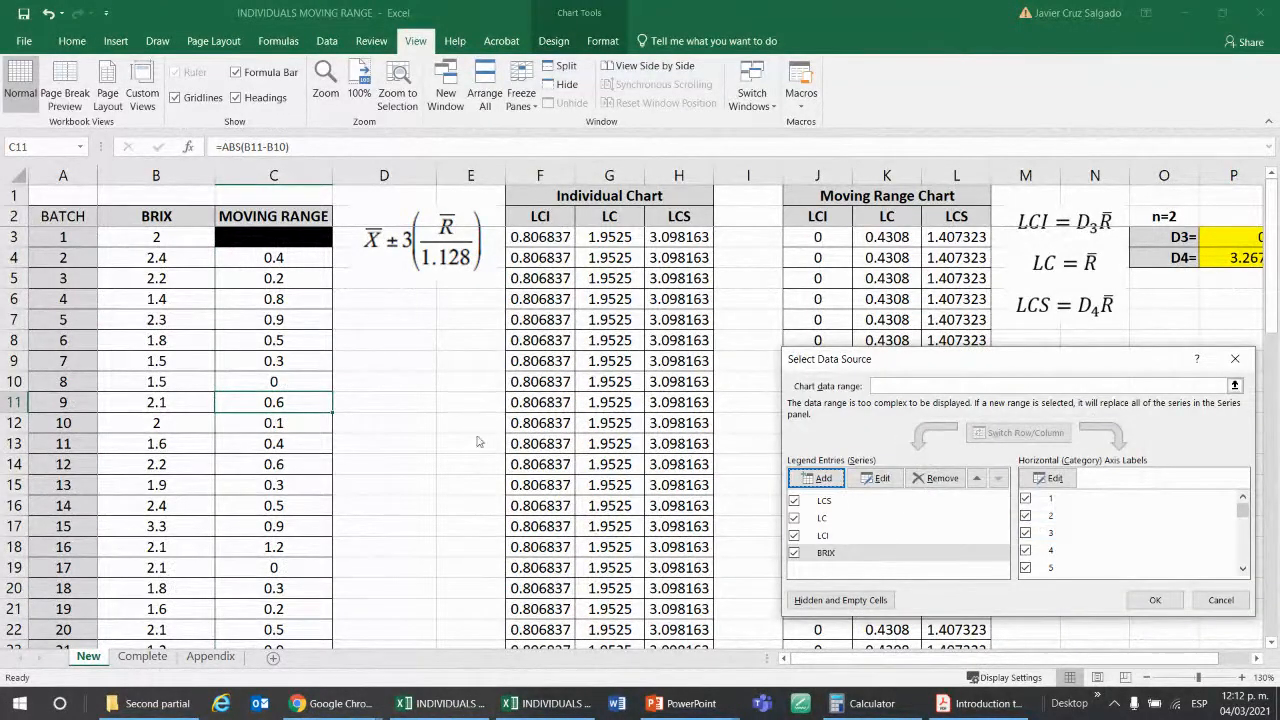
click(1155, 600)
scroll(798, 465, down, 13)
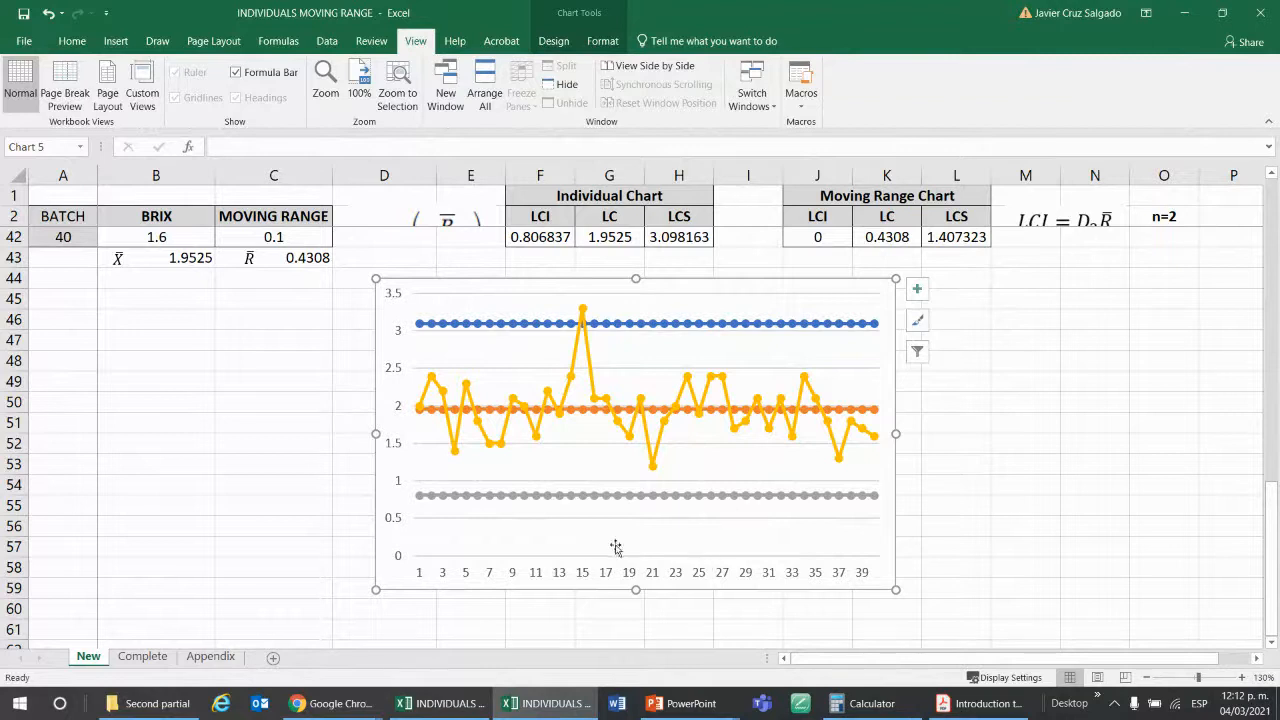
Set the chart's horizontal axis labels to the batch numbers in A3:A42 and apply the data source.
scroll(1084, 491, up, 2)
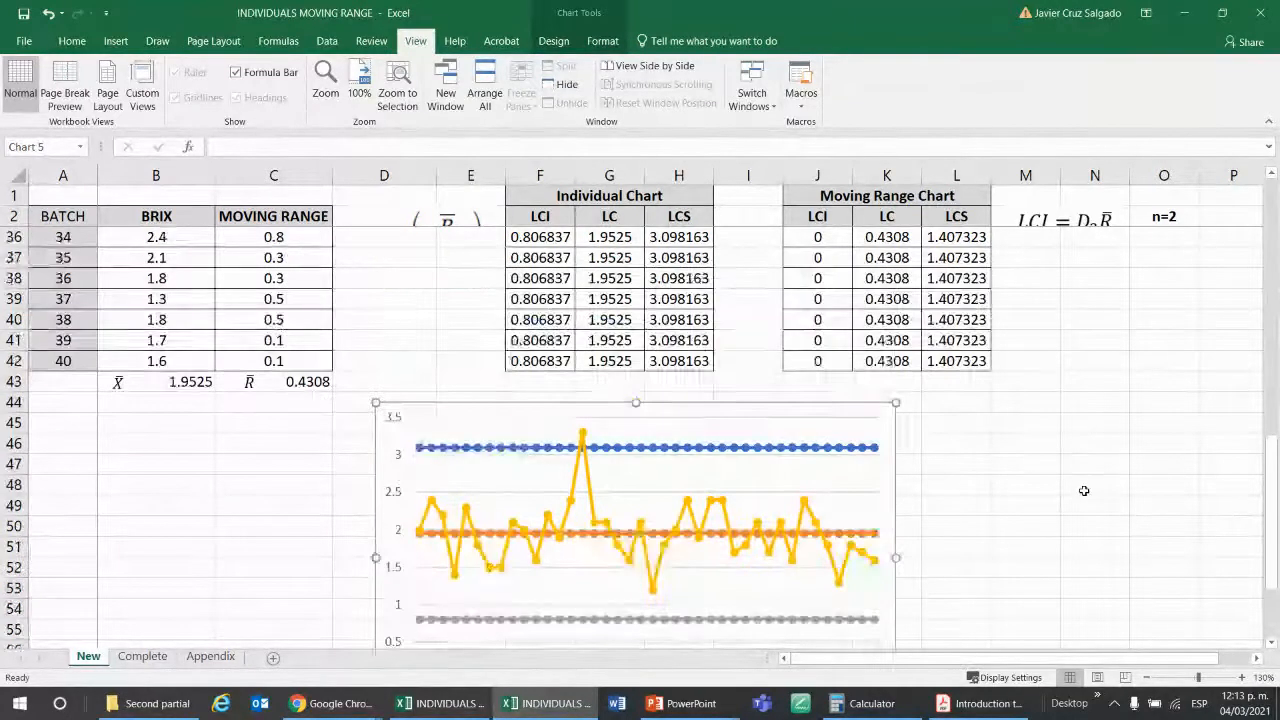
scroll(855, 620, down, 1)
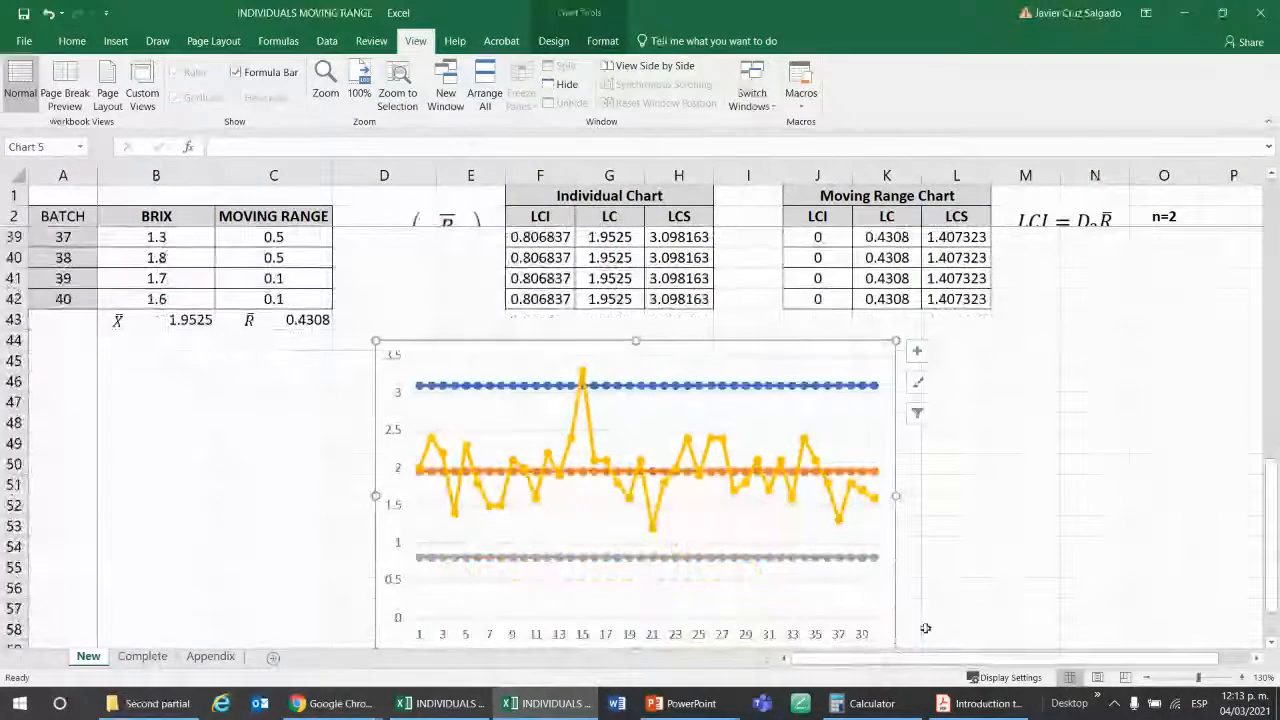
right_click(886, 371)
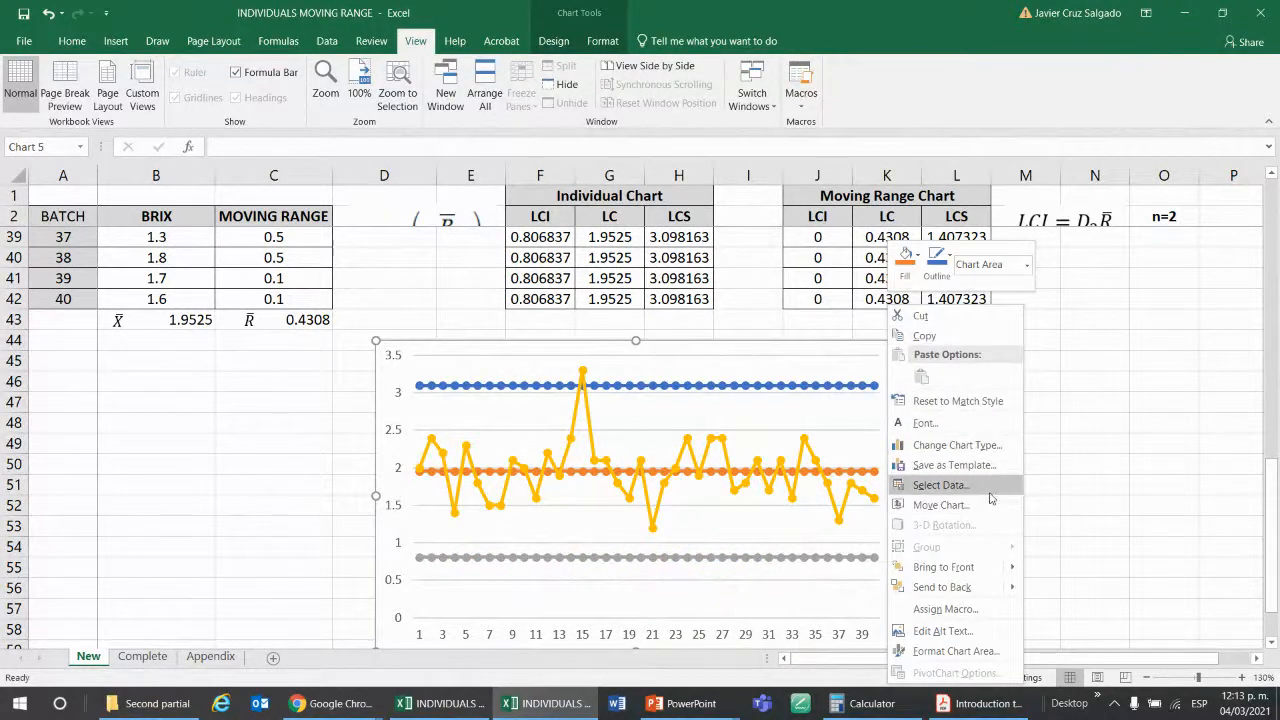
click(993, 491)
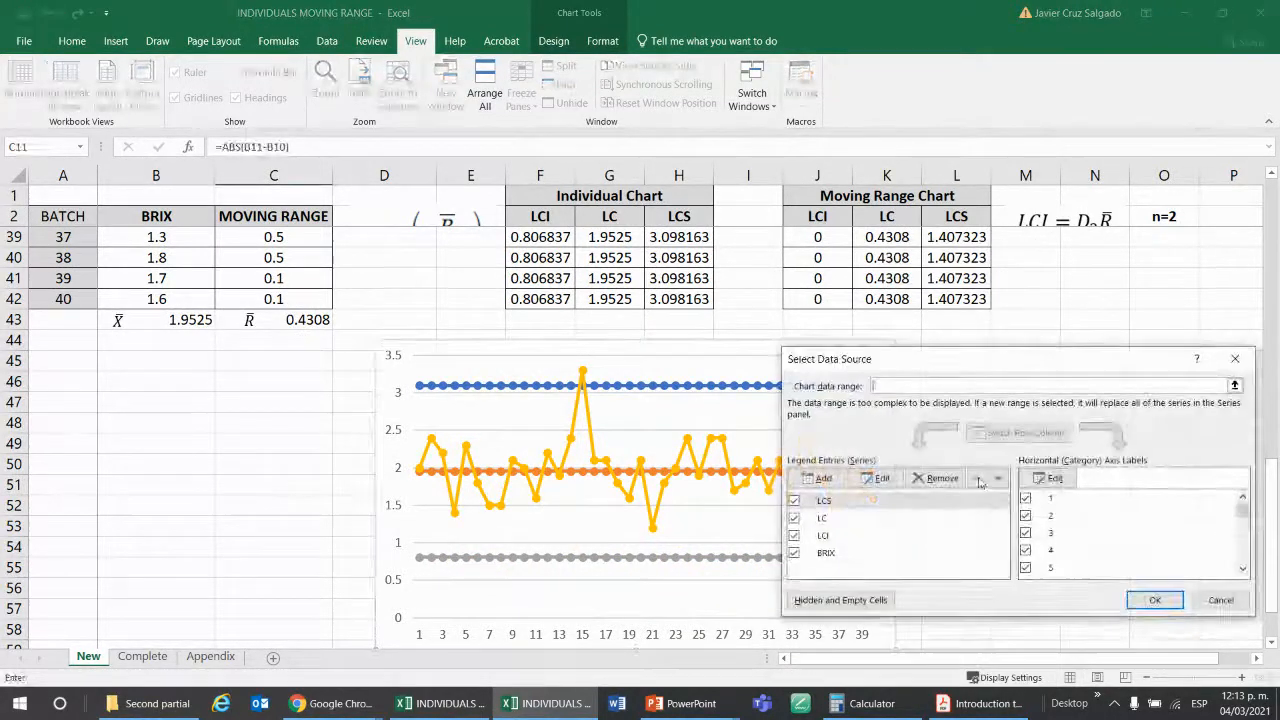
click(1066, 470)
click(1053, 489)
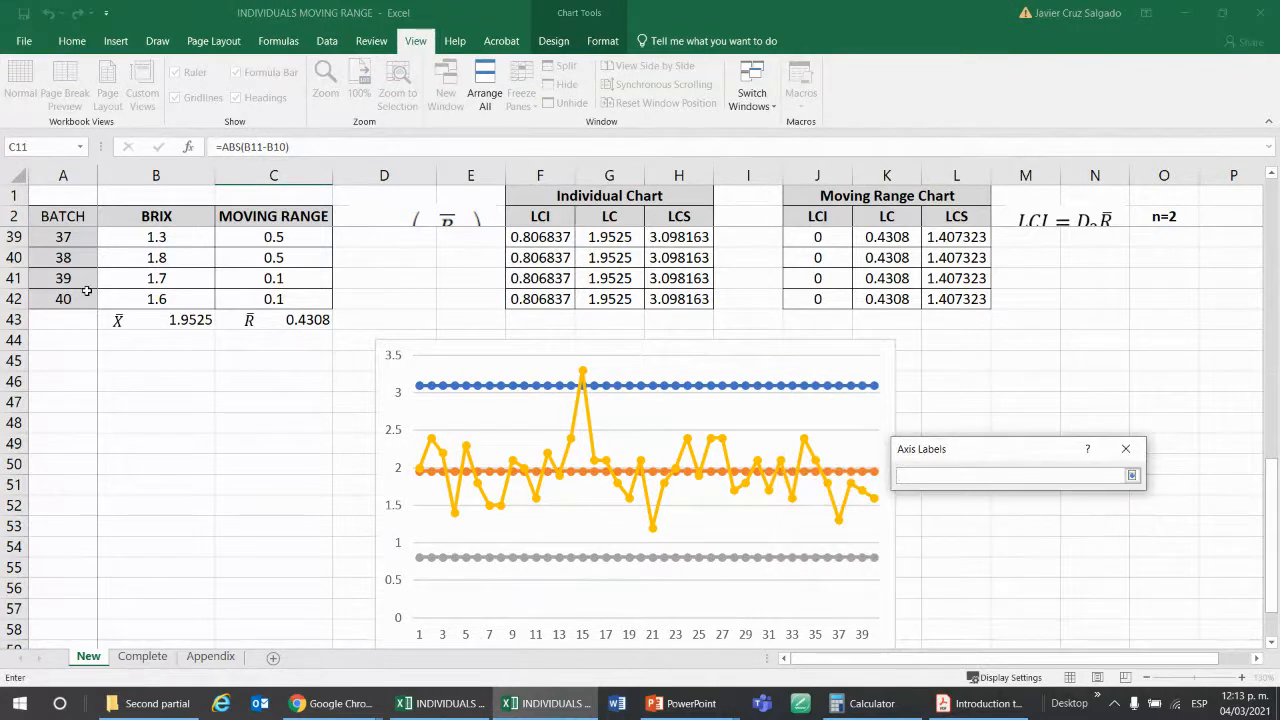
click(81, 299)
key(ctrl+shift+Up)
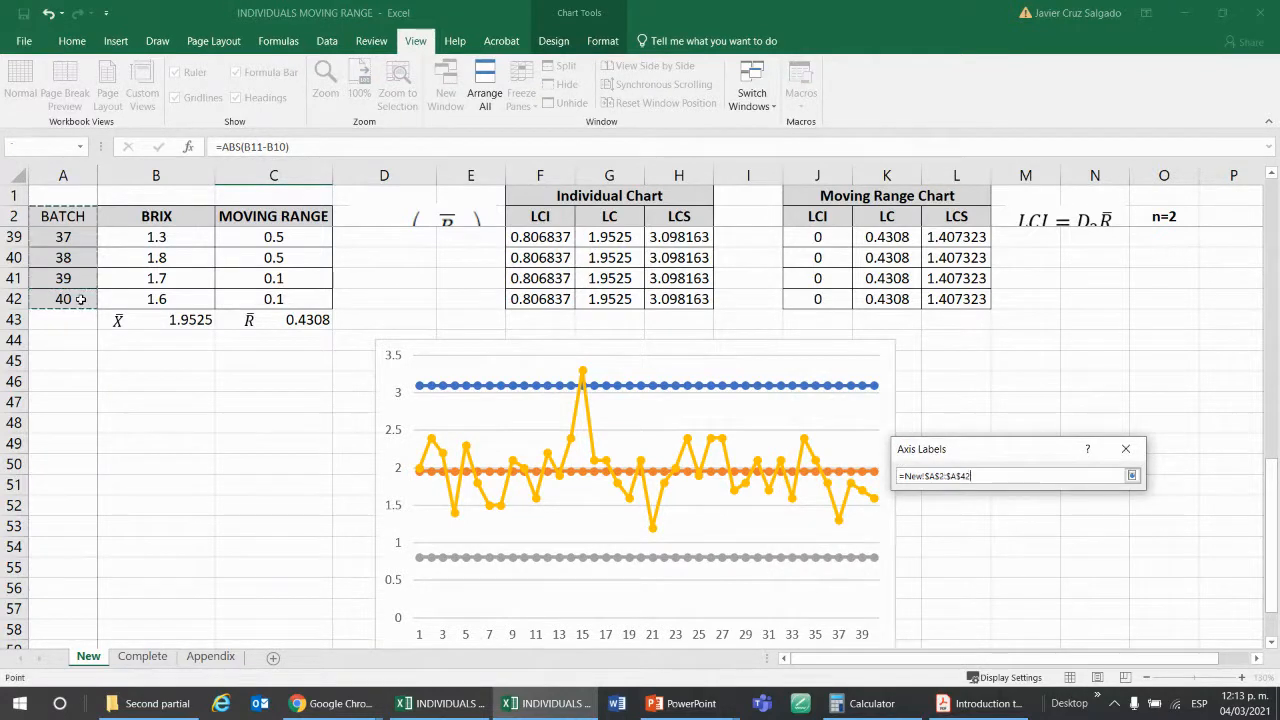
key(shift+Down)
key(Return)
key(Return)
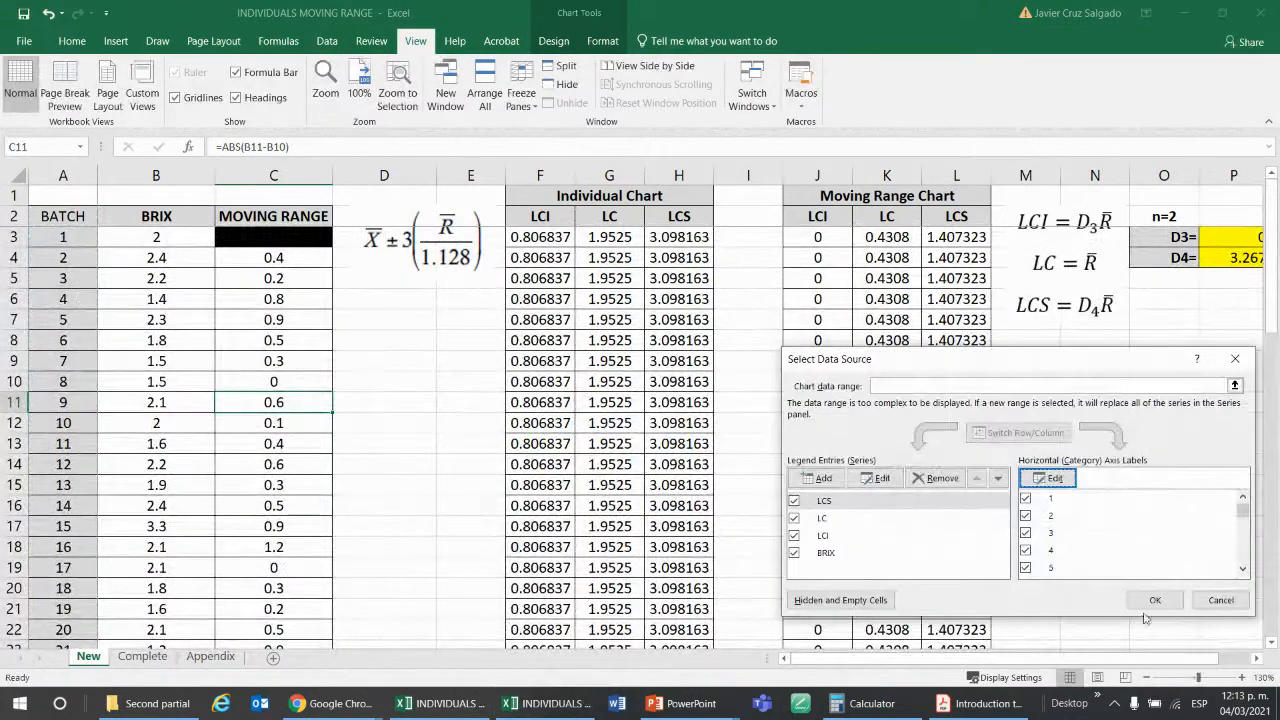
click(1153, 600)
Open the formatting of the chart's horizontal axis and view its alignment options.
scroll(685, 420, down, 10)
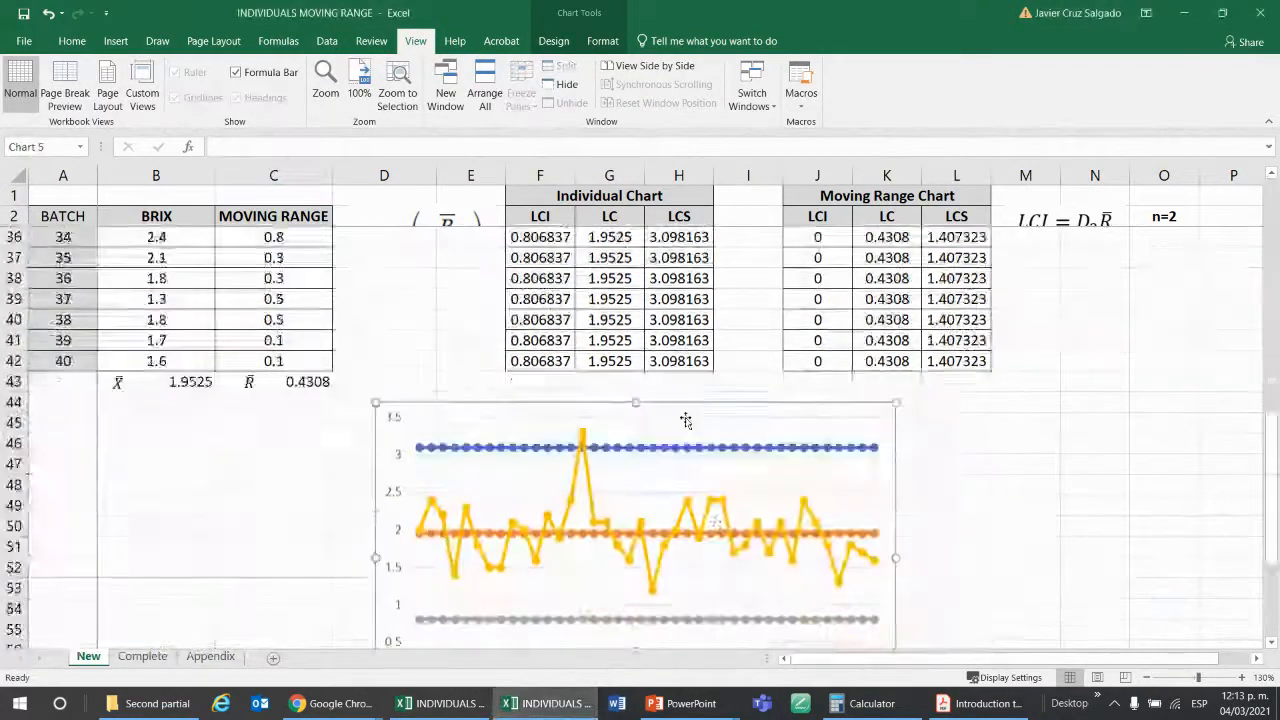
scroll(685, 420, down, 2)
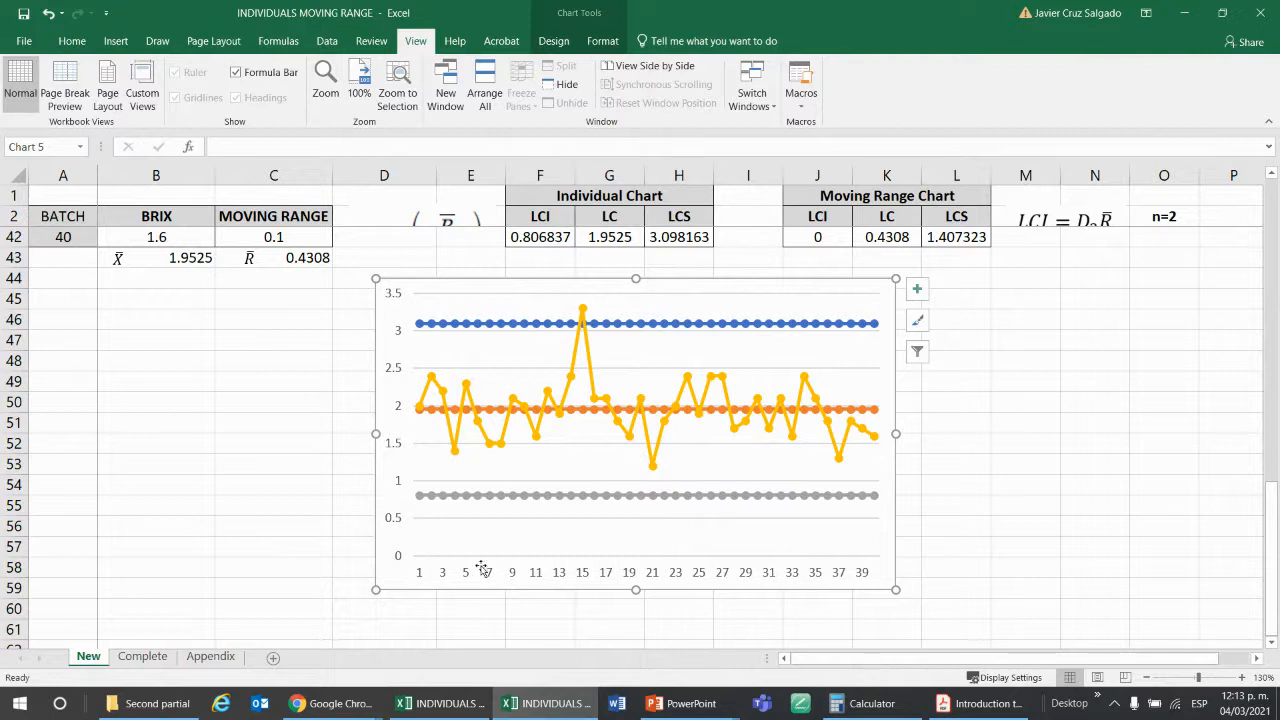
double_click(651, 578)
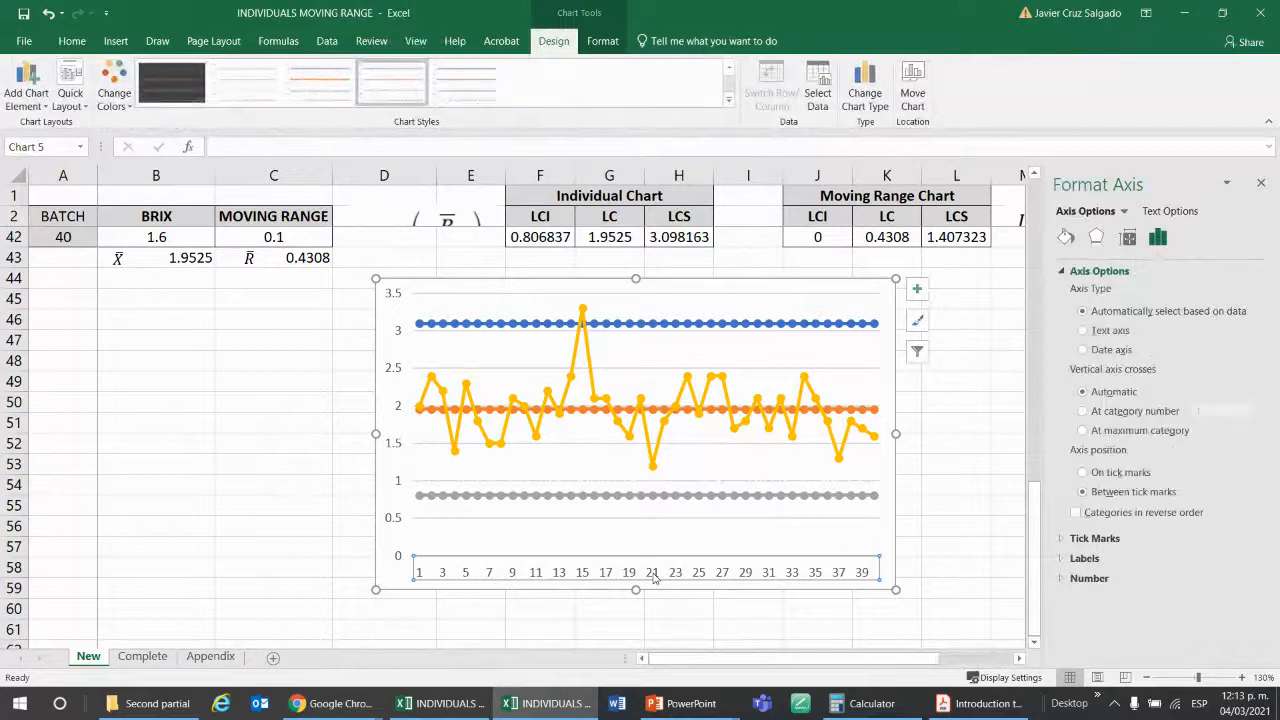
click(1128, 237)
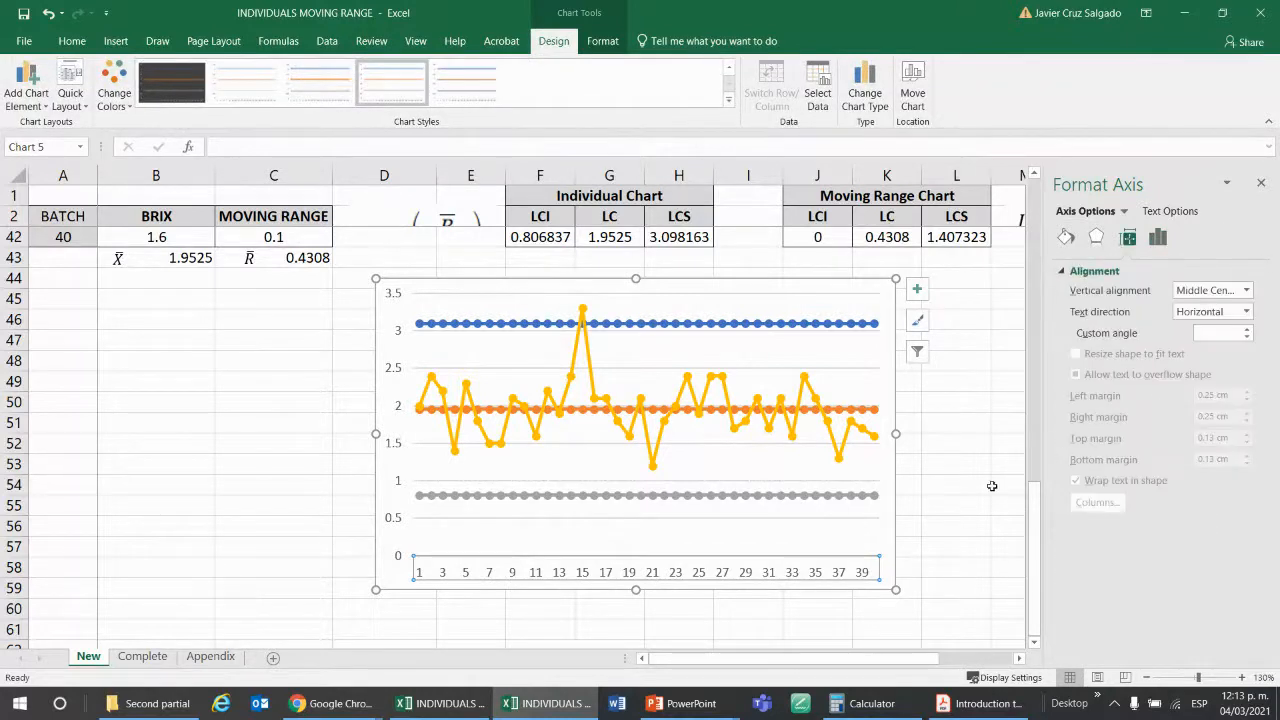
scroll(1010, 443, up, 7)
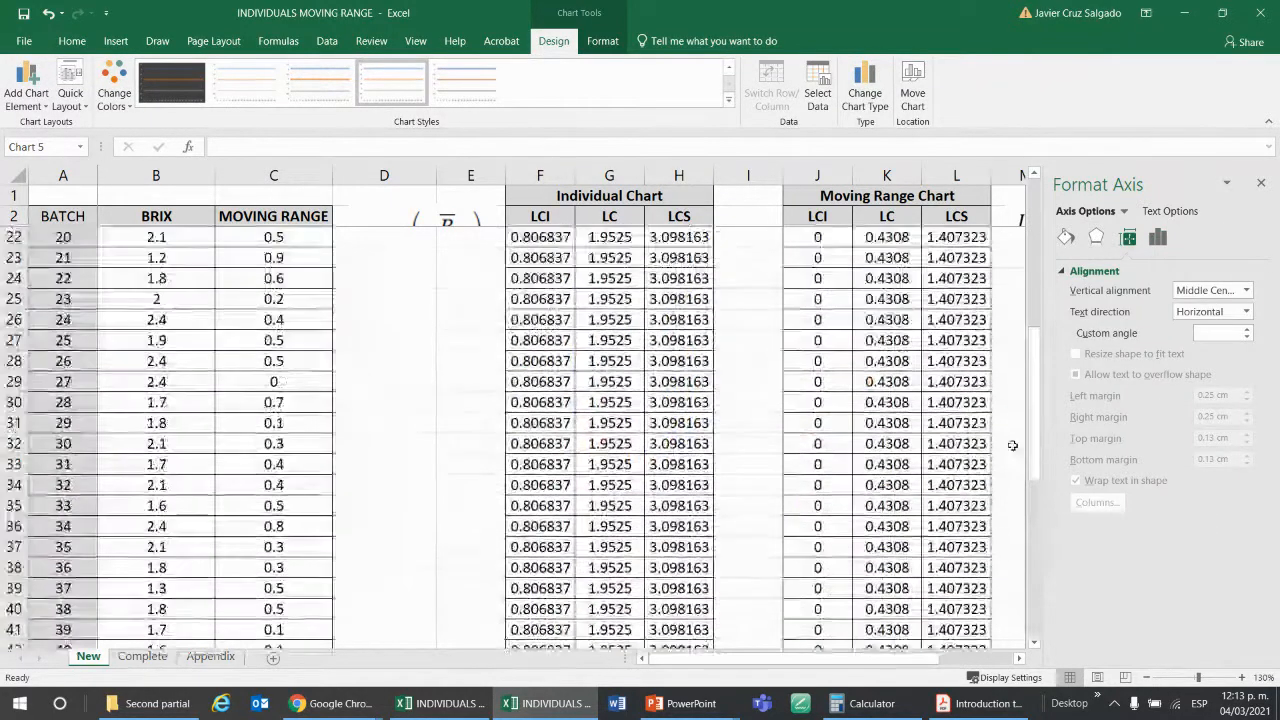
scroll(1000, 443, down, 8)
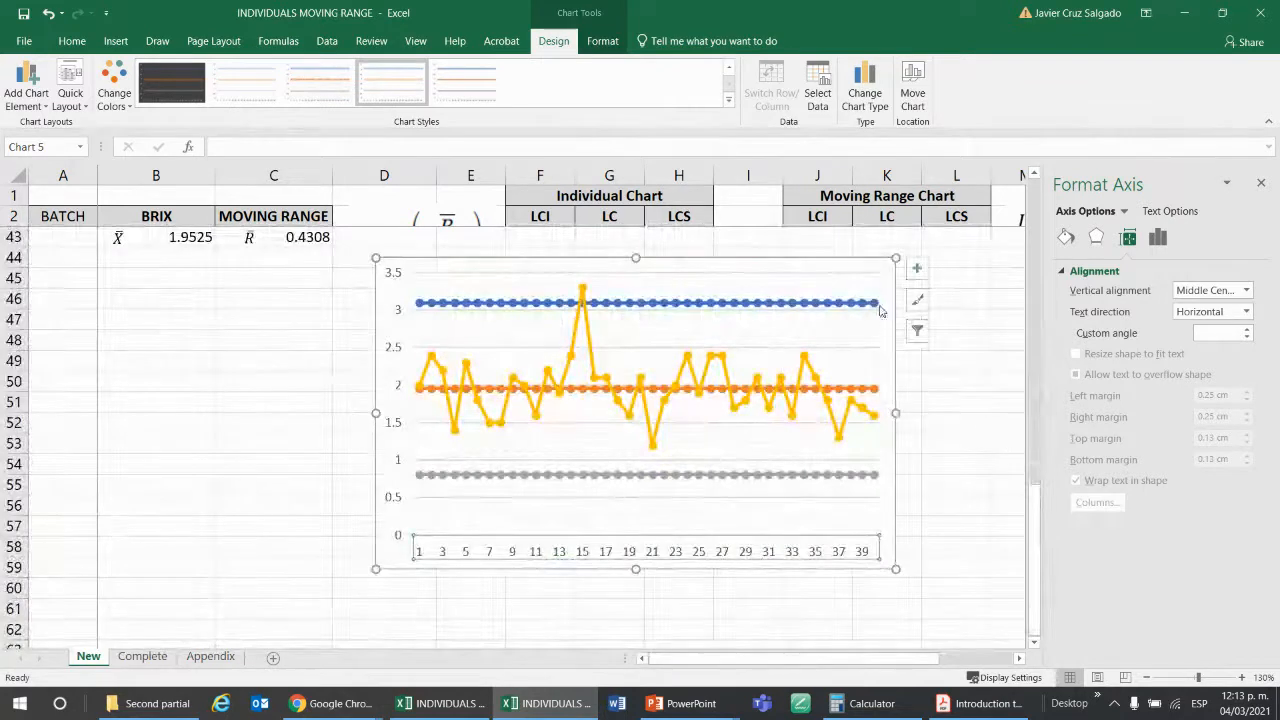
Change the line color of the chart's LCS series to standard red.
click(875, 304)
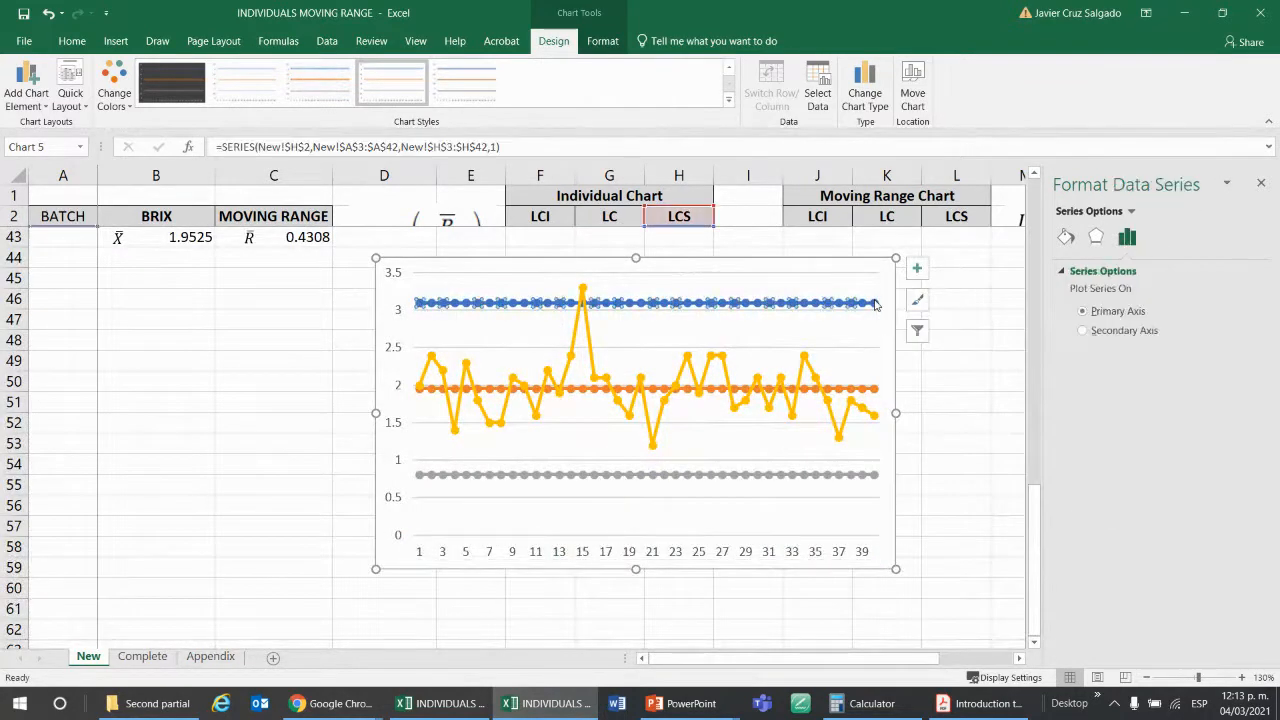
click(1066, 238)
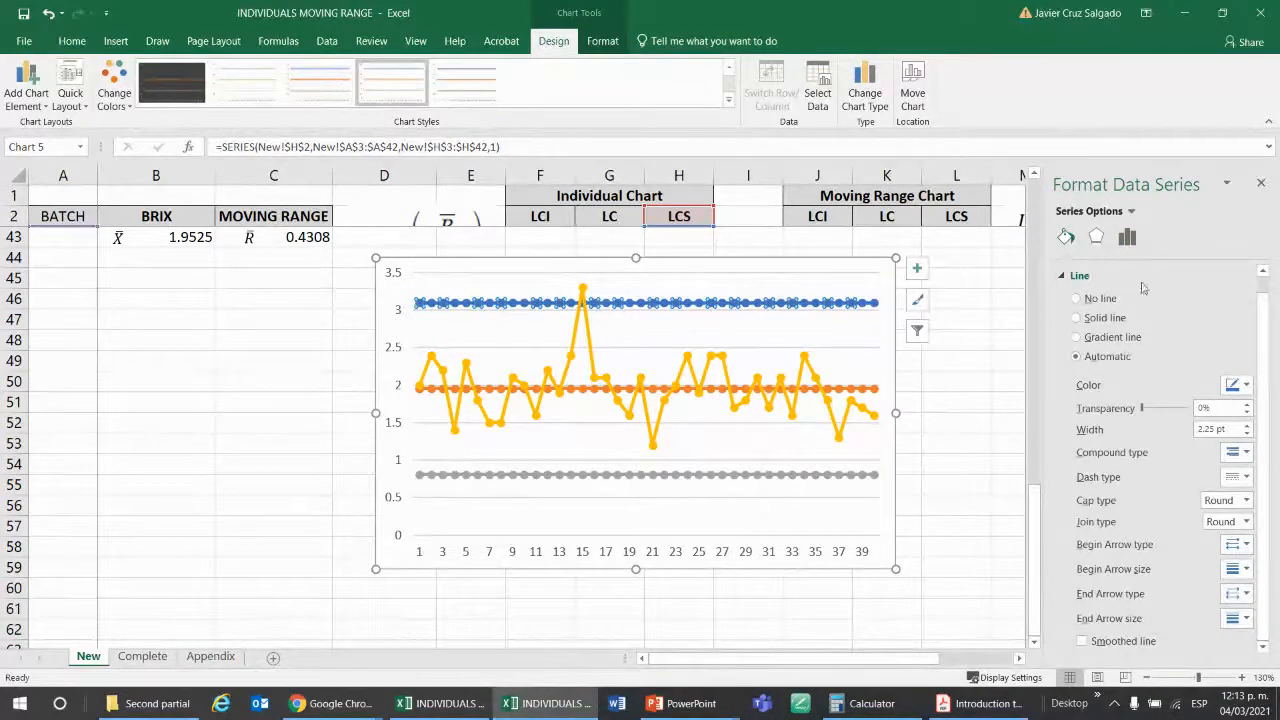
click(1240, 386)
click(1164, 511)
Color the LCS series markers standard red, both fill and border.
scroll(1185, 341, up, 1)
click(1133, 271)
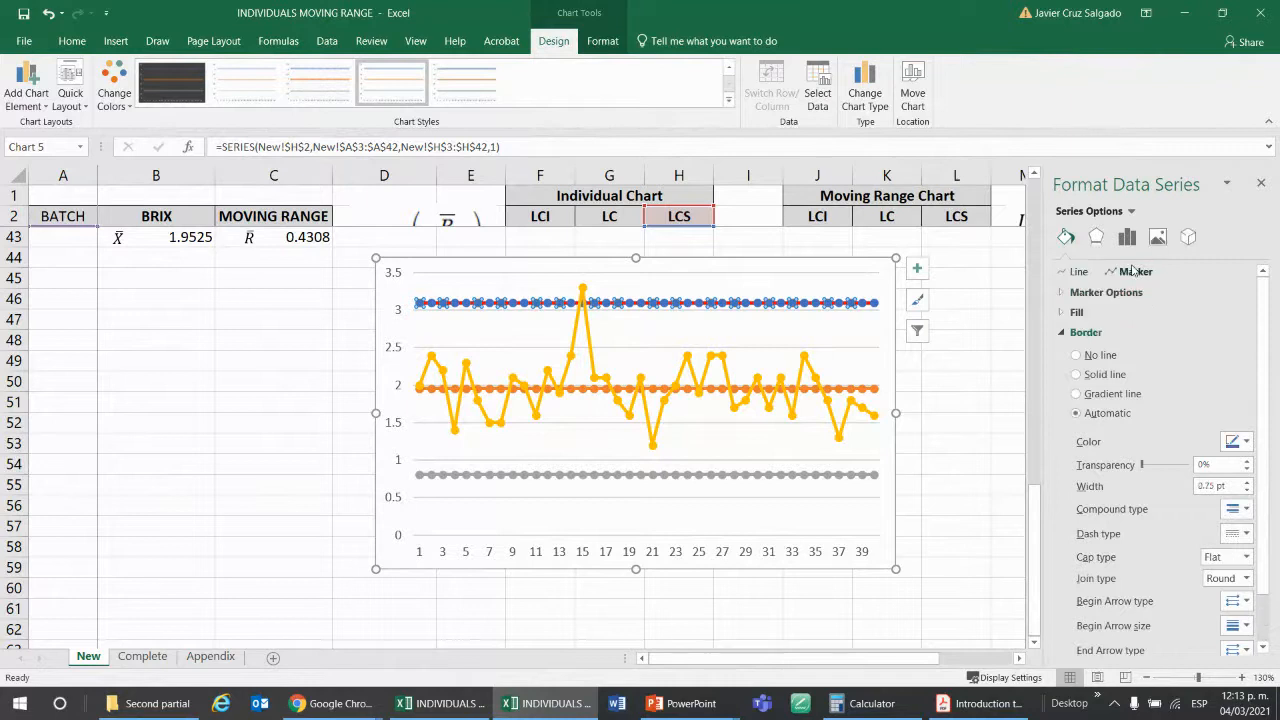
click(1077, 312)
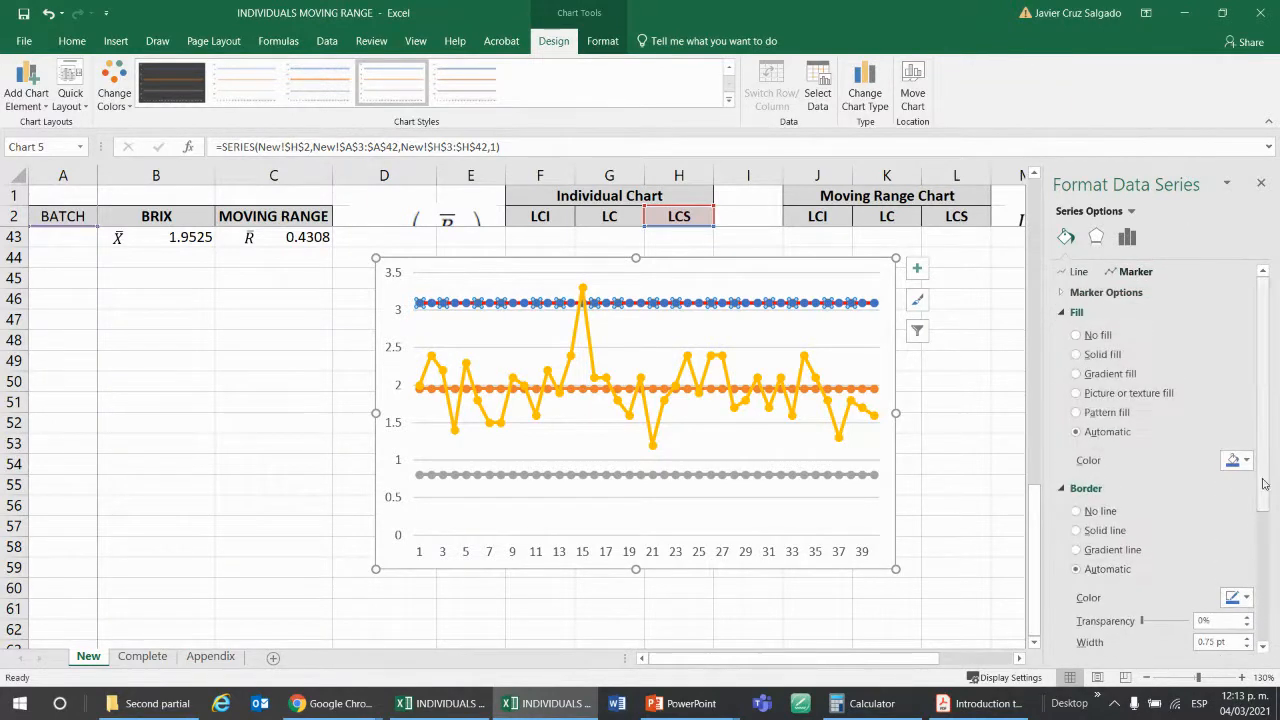
click(1240, 463)
click(1168, 578)
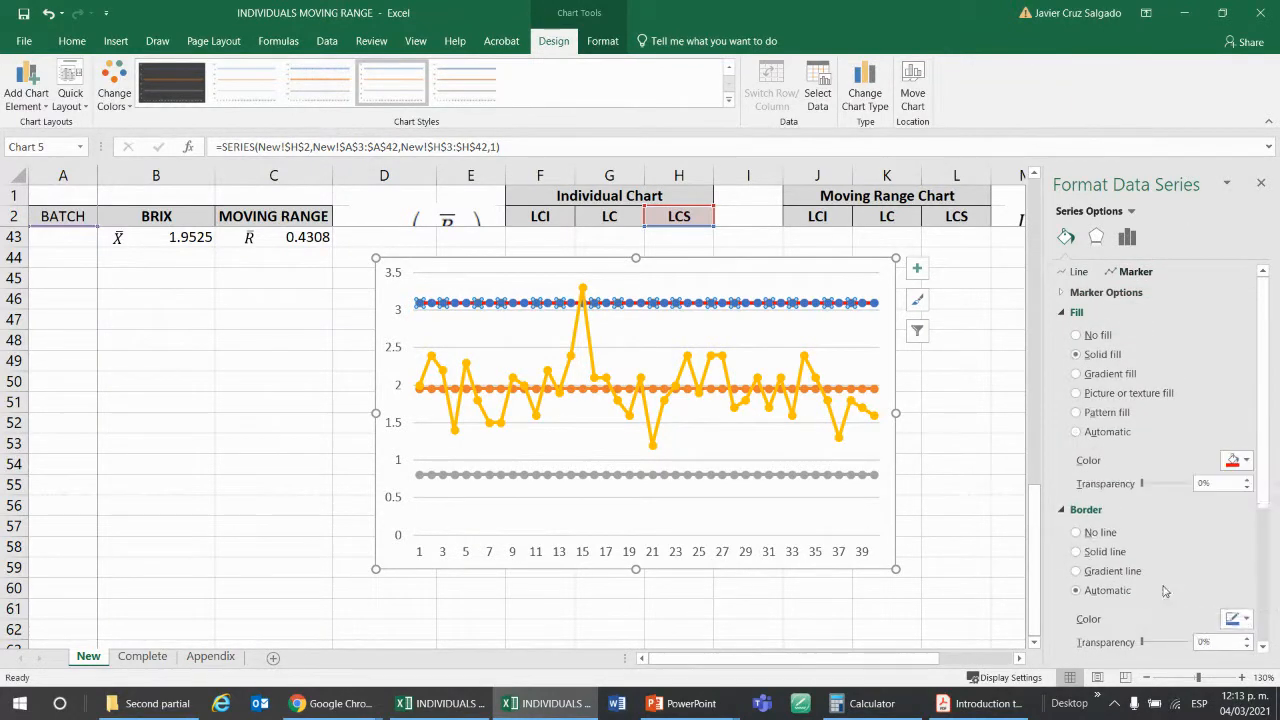
click(1245, 620)
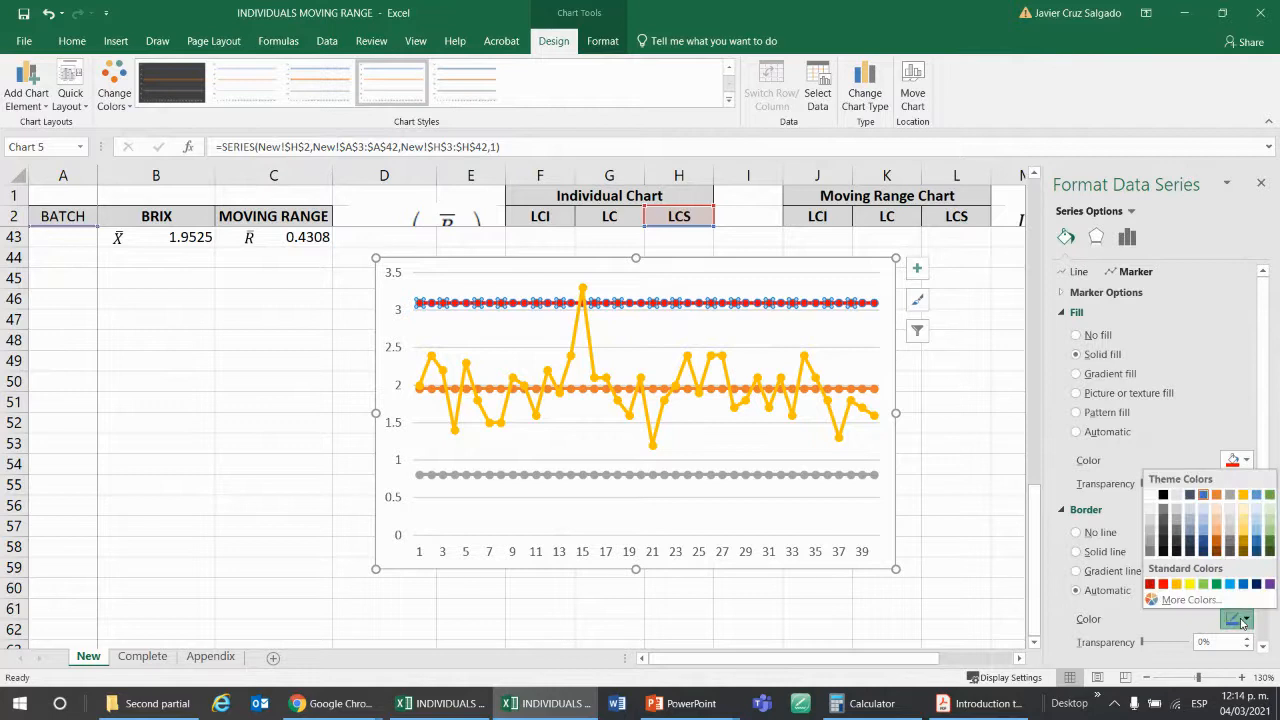
click(1163, 584)
click(982, 386)
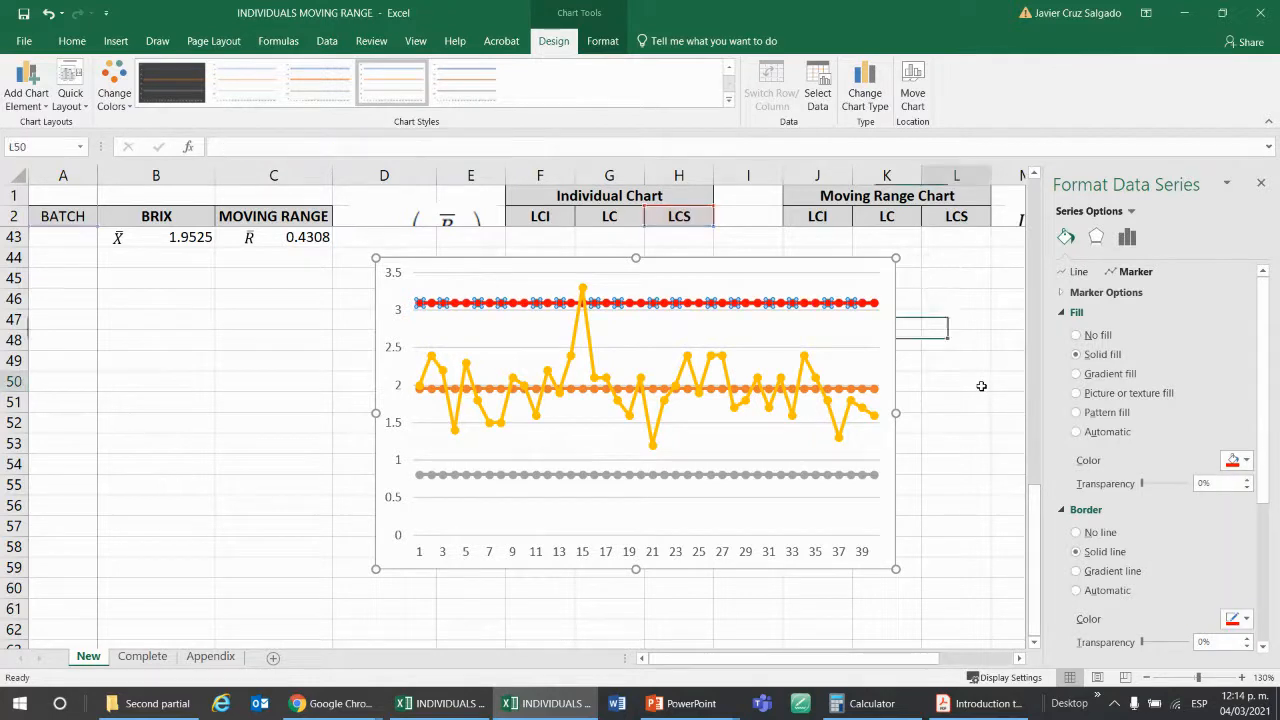
Change the line color of the chart's LCI series to standard red.
click(874, 478)
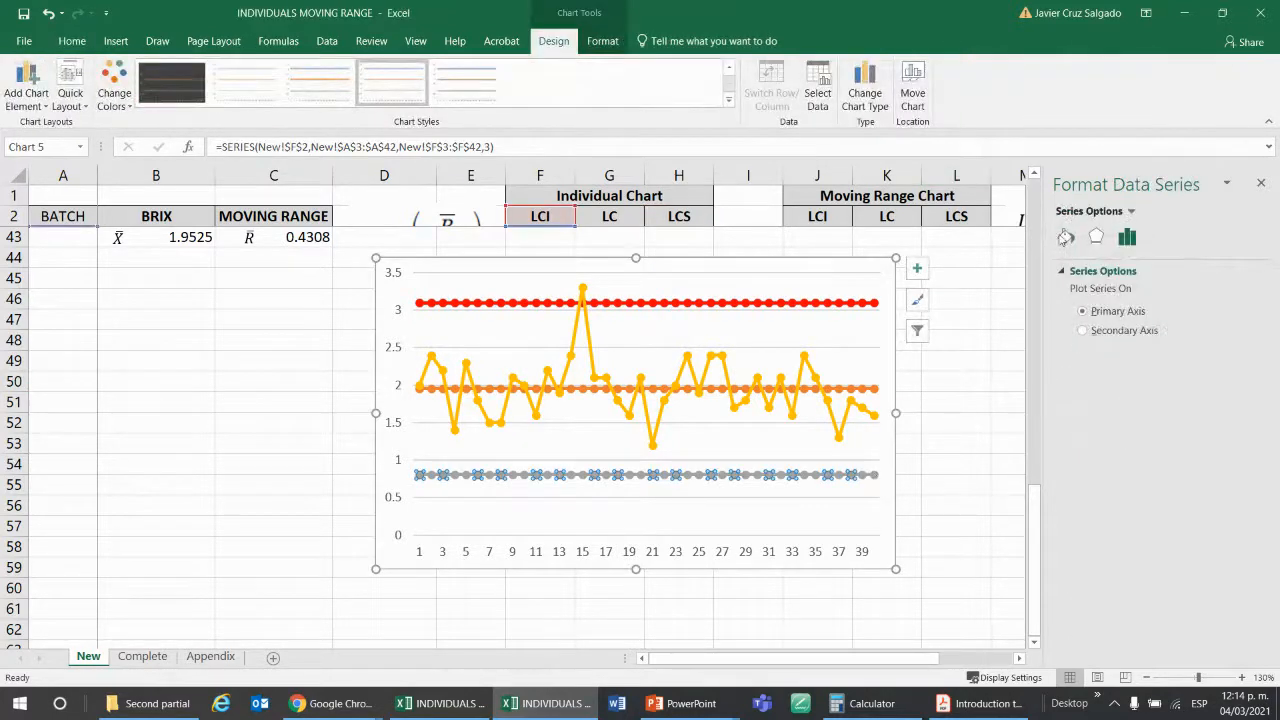
click(1065, 237)
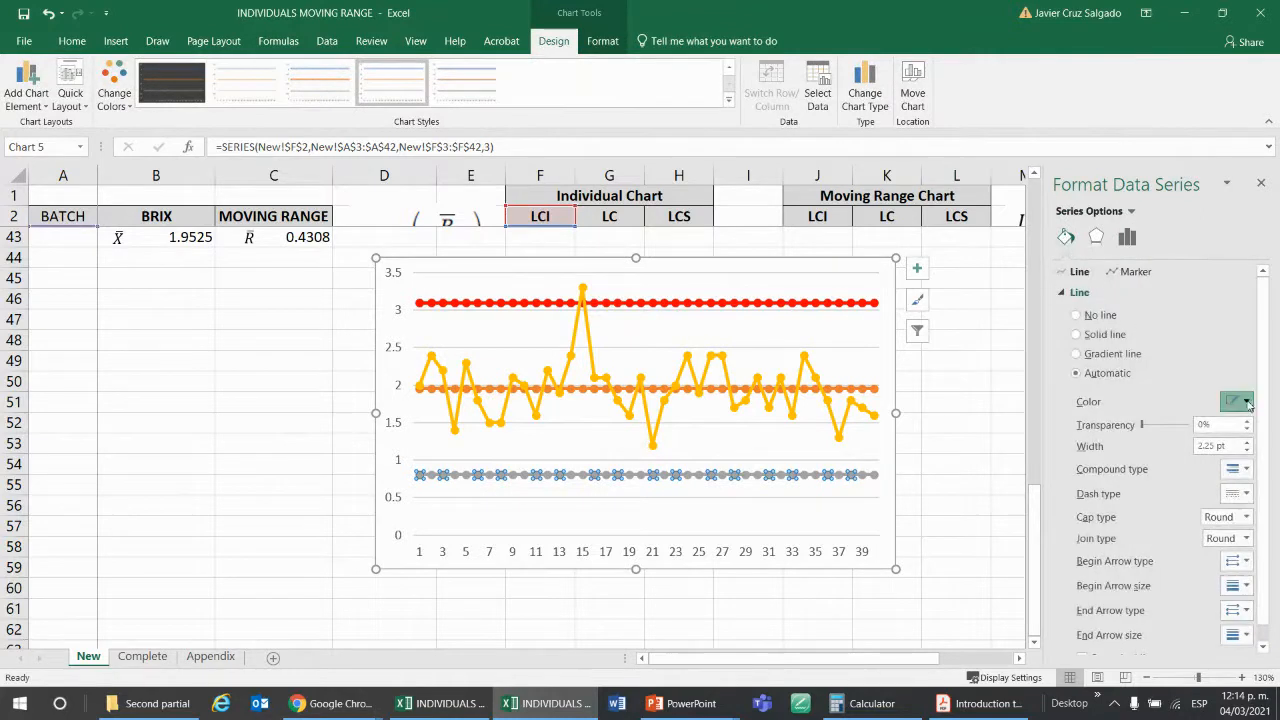
click(1233, 401)
click(1164, 528)
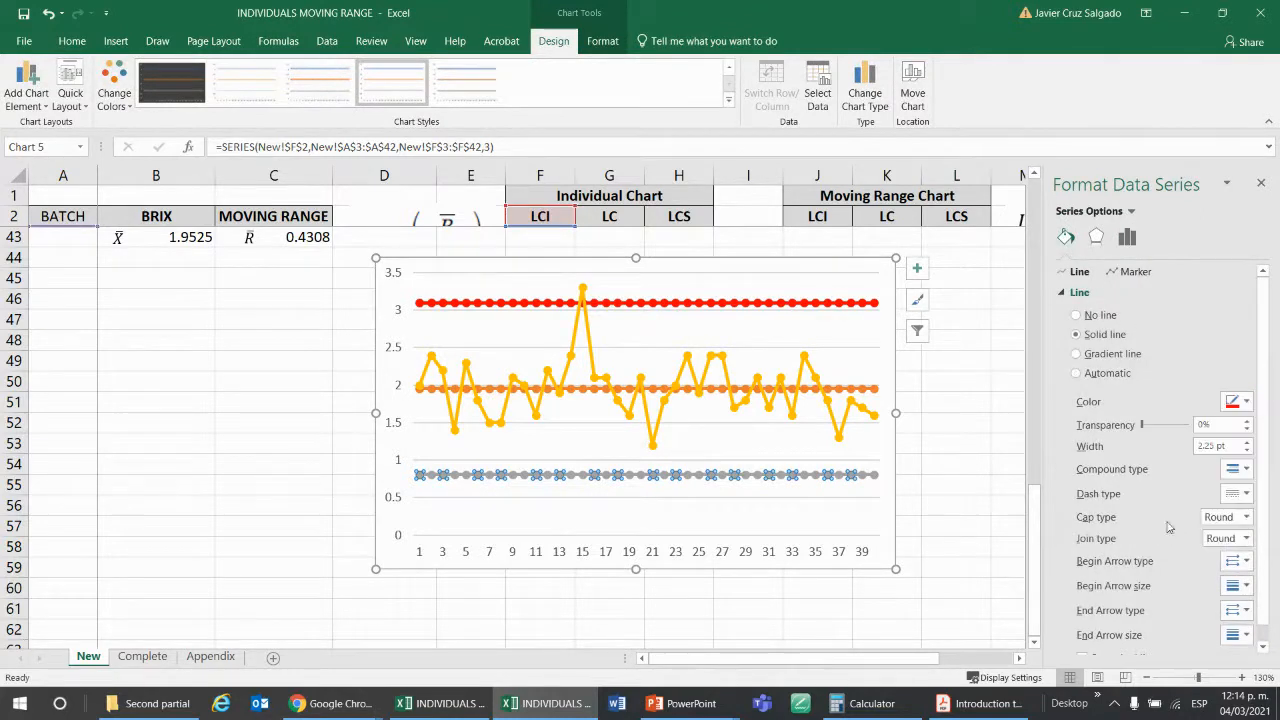
Color the LCI series markers standard red, both fill and border.
click(1149, 275)
click(1236, 459)
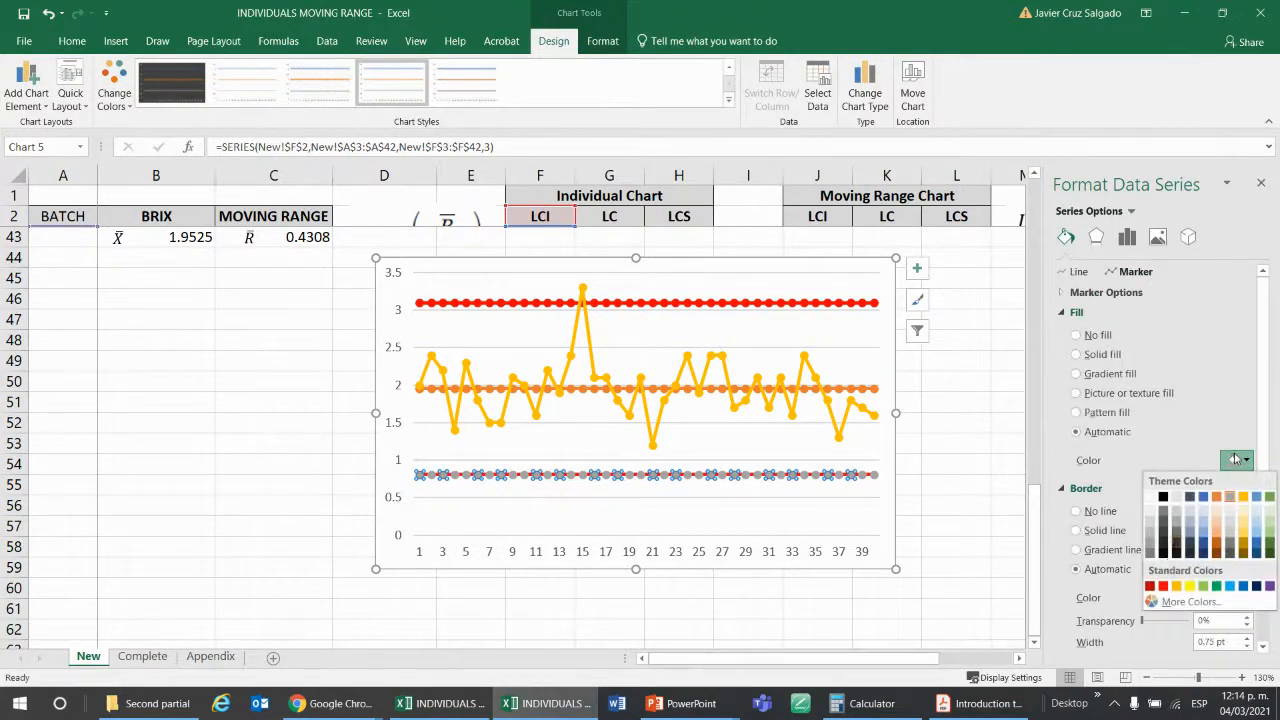
click(1164, 587)
click(1240, 618)
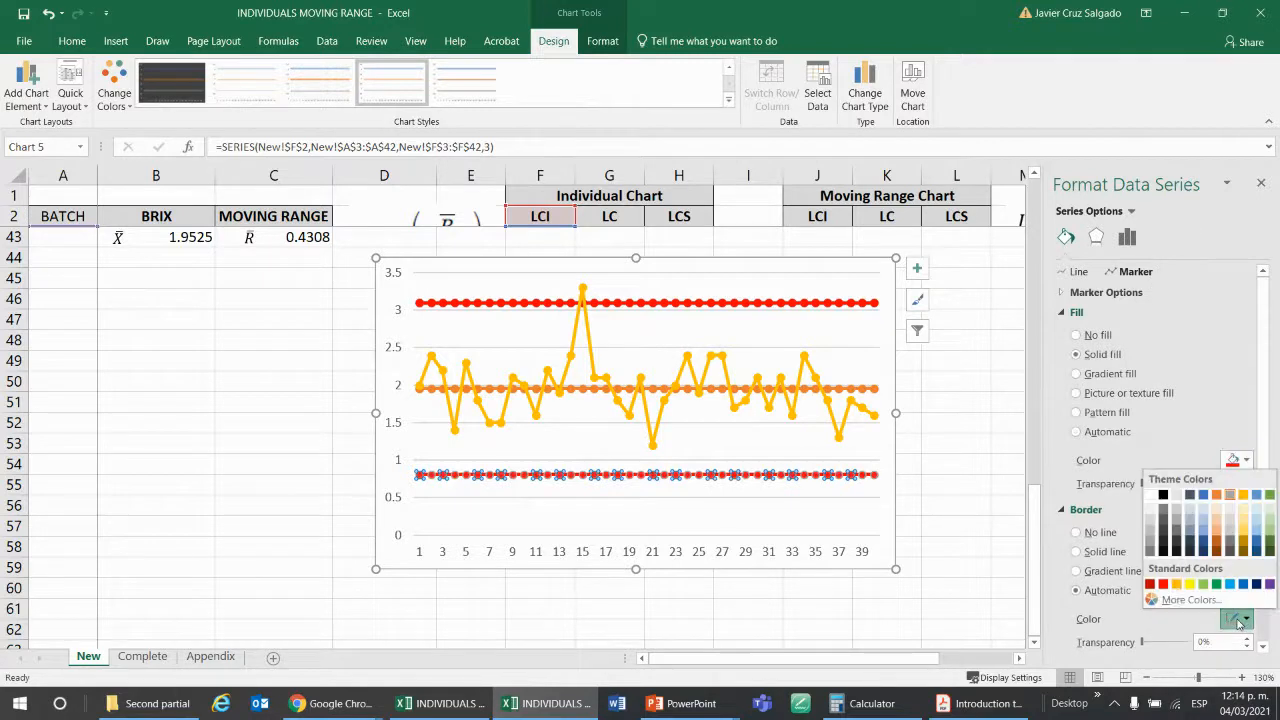
click(1164, 585)
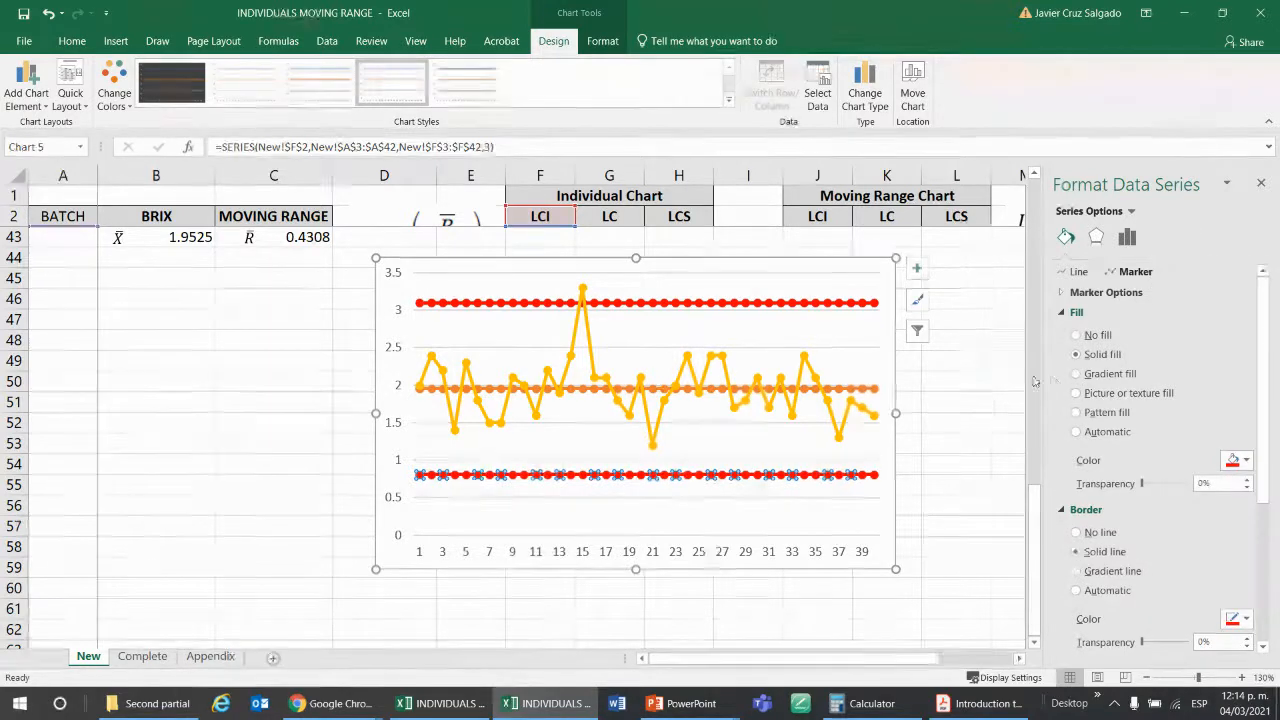
click(958, 340)
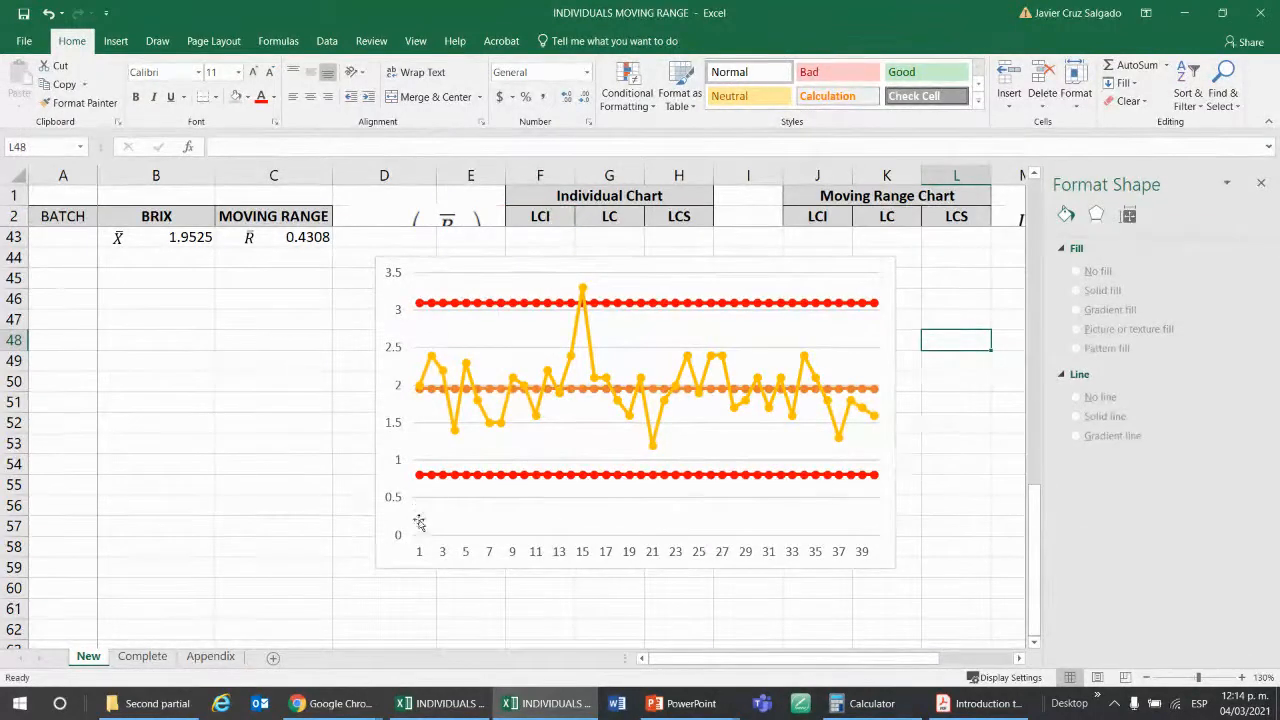
Raise the minimum bound of the chart's vertical axis, first to 0.55 and finally to 0.6.
click(398, 424)
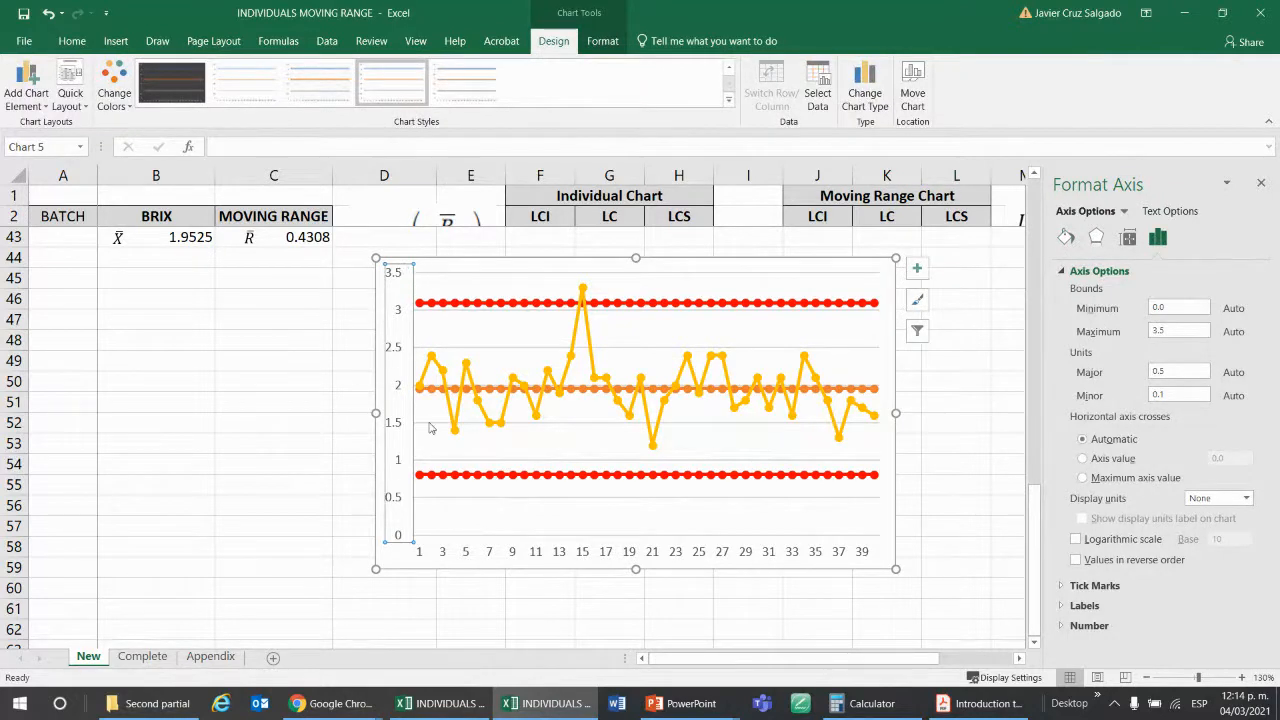
click(1172, 330)
text(55)
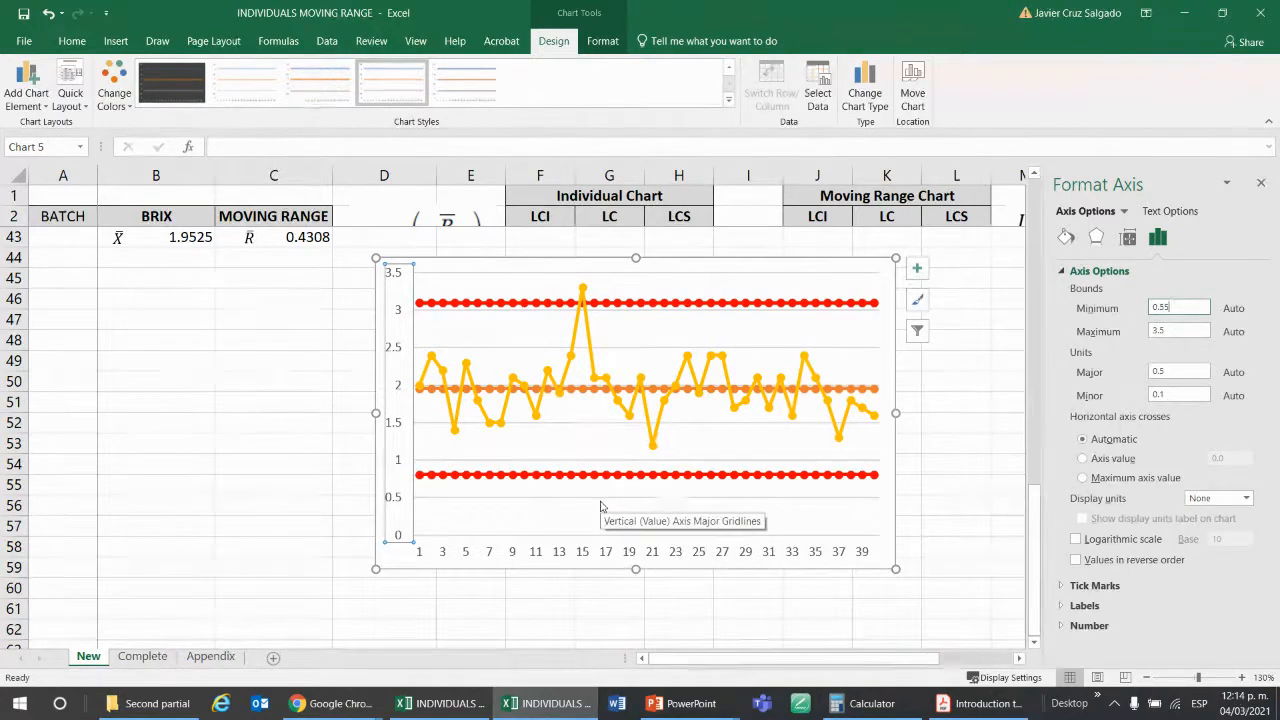
click(1192, 333)
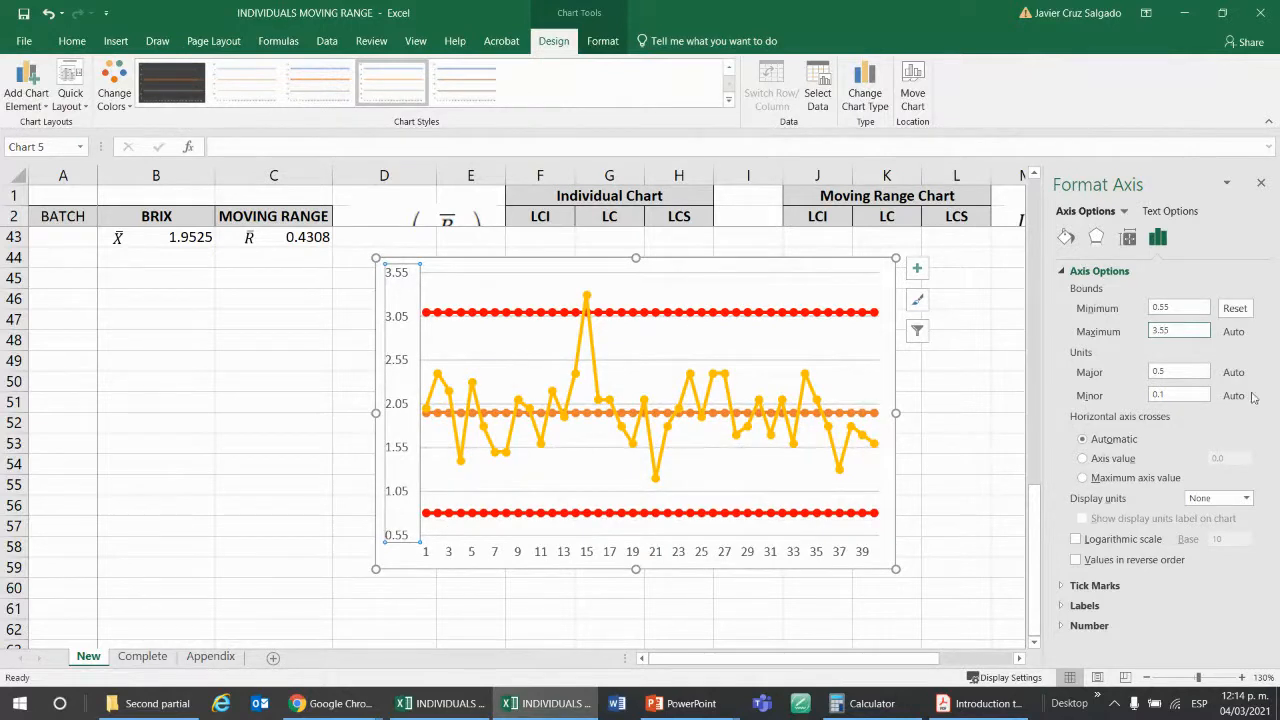
click(1192, 310)
text(6)
click(1196, 330)
click(970, 471)
Add a chart title above the plot area of the control chart.
click(871, 314)
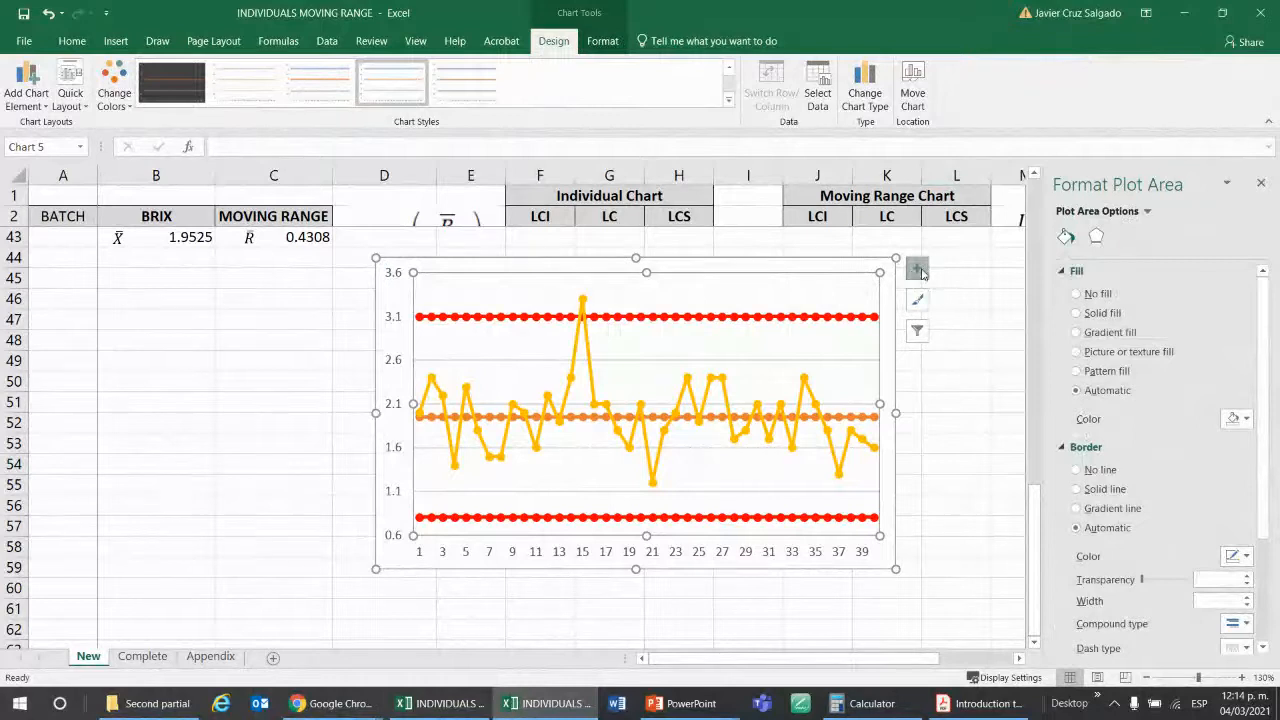
click(917, 270)
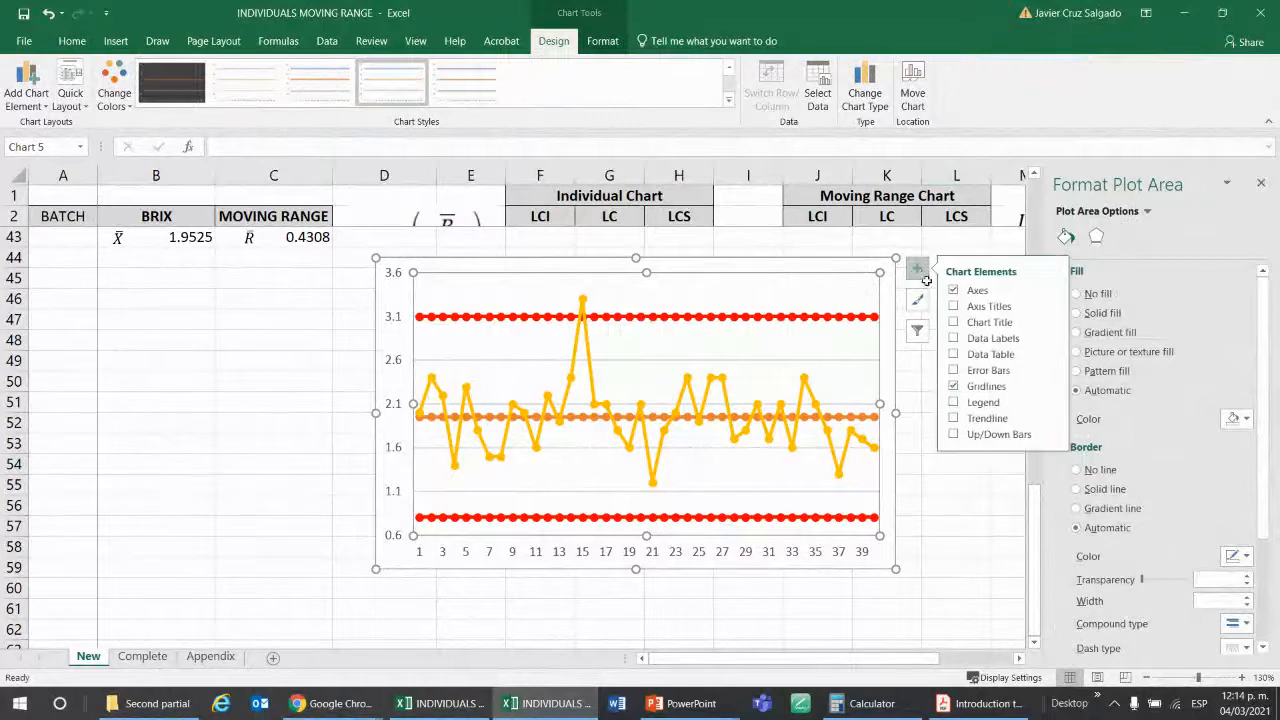
click(1051, 323)
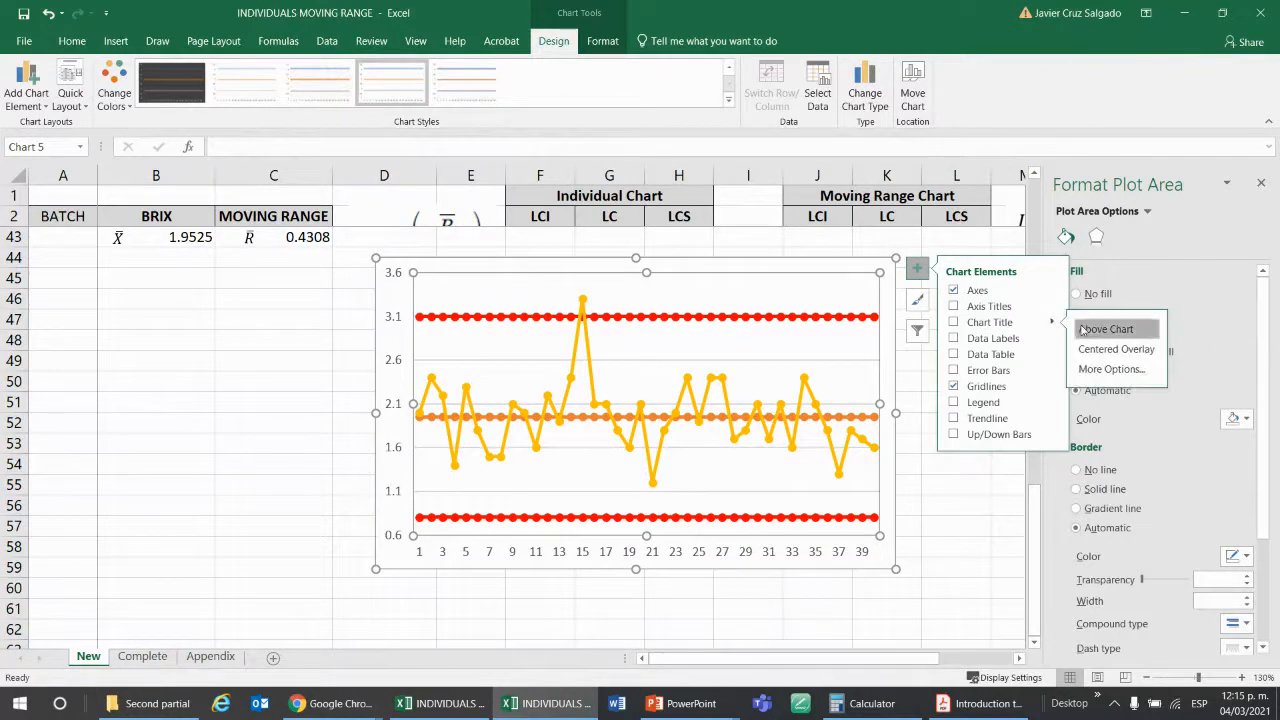
click(1082, 330)
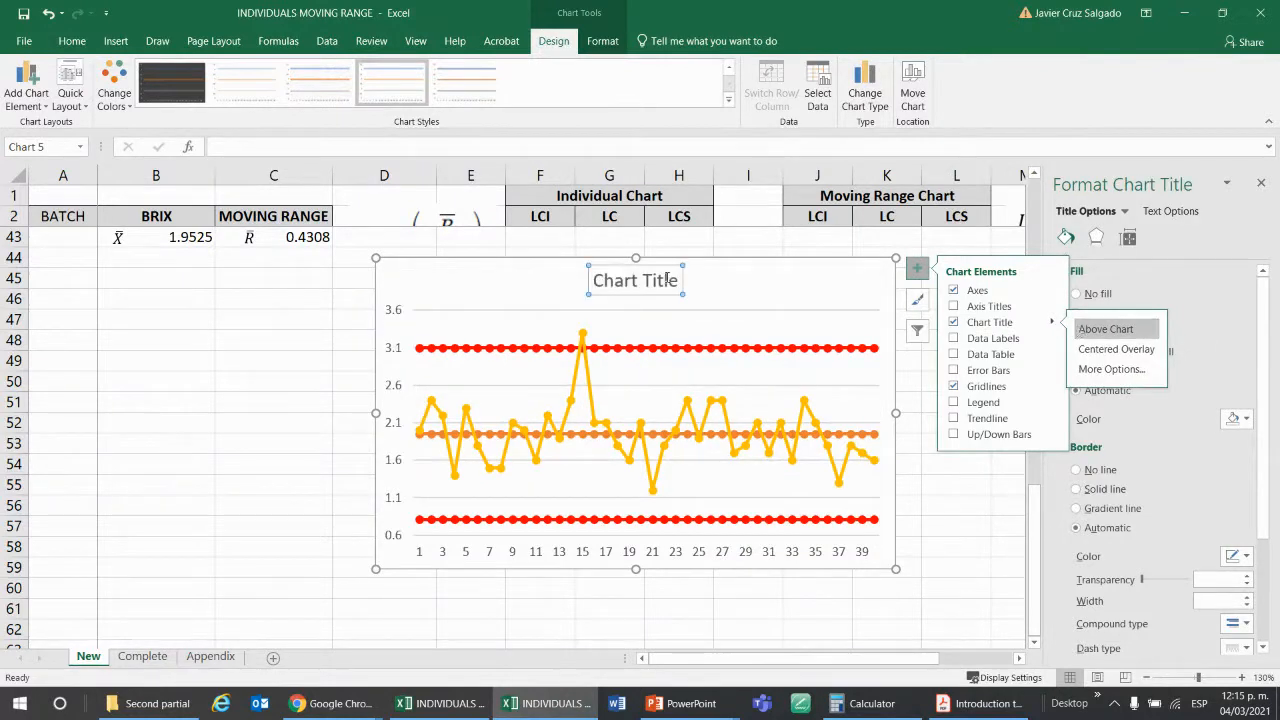
Change the chart's title to Individual Chart.
click(668, 280)
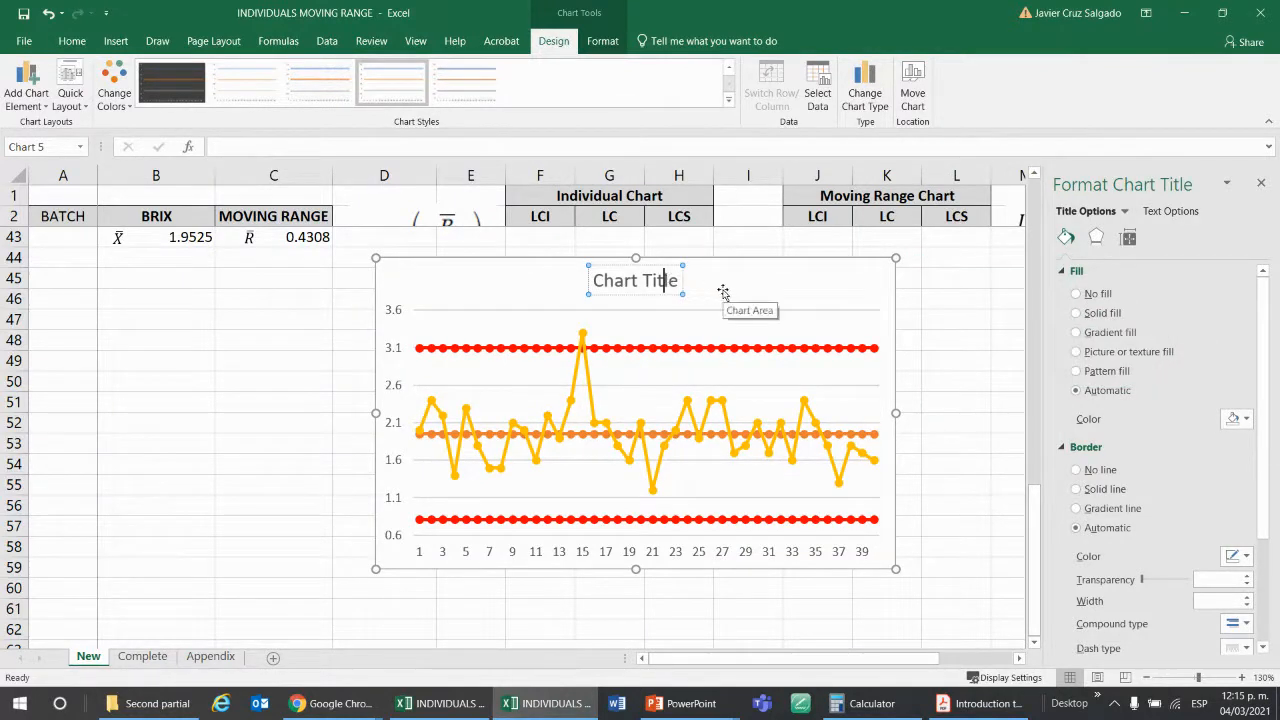
key(BackSpace)
key(BackSpace)
key(BackSpace)
key(BackSpace)
key(BackSpace)
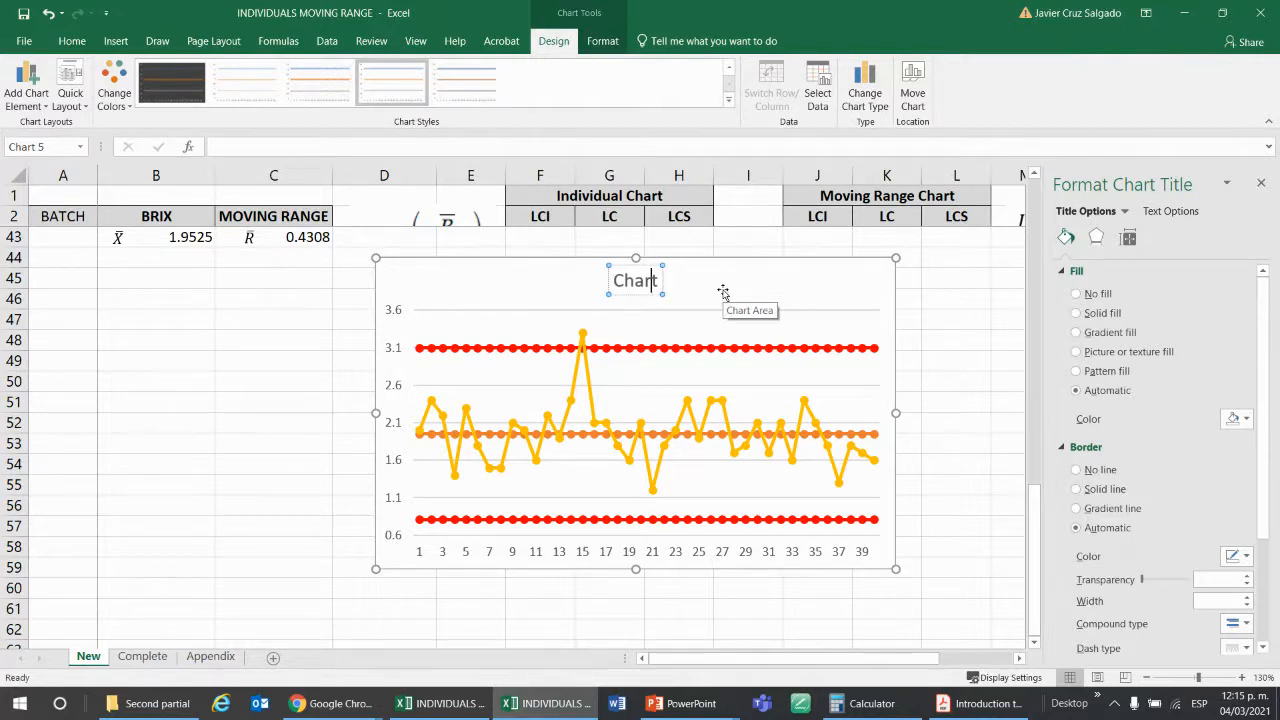
text(In)
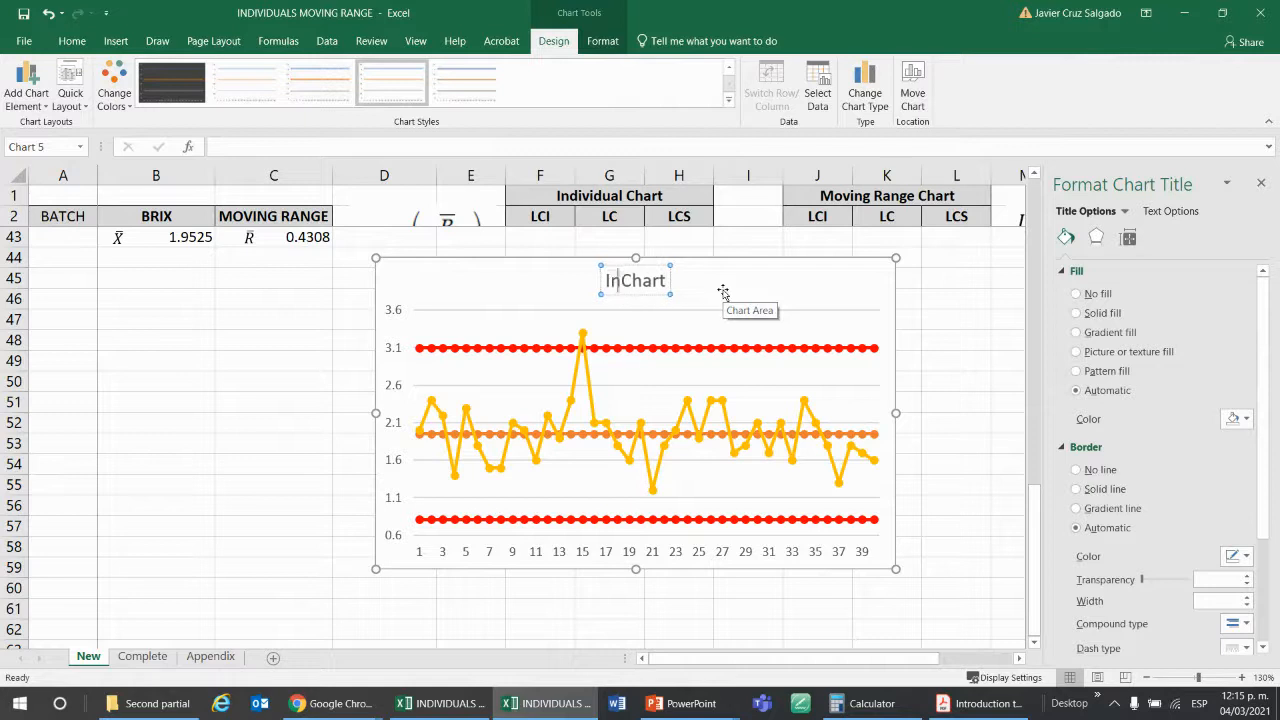
text(dividual)
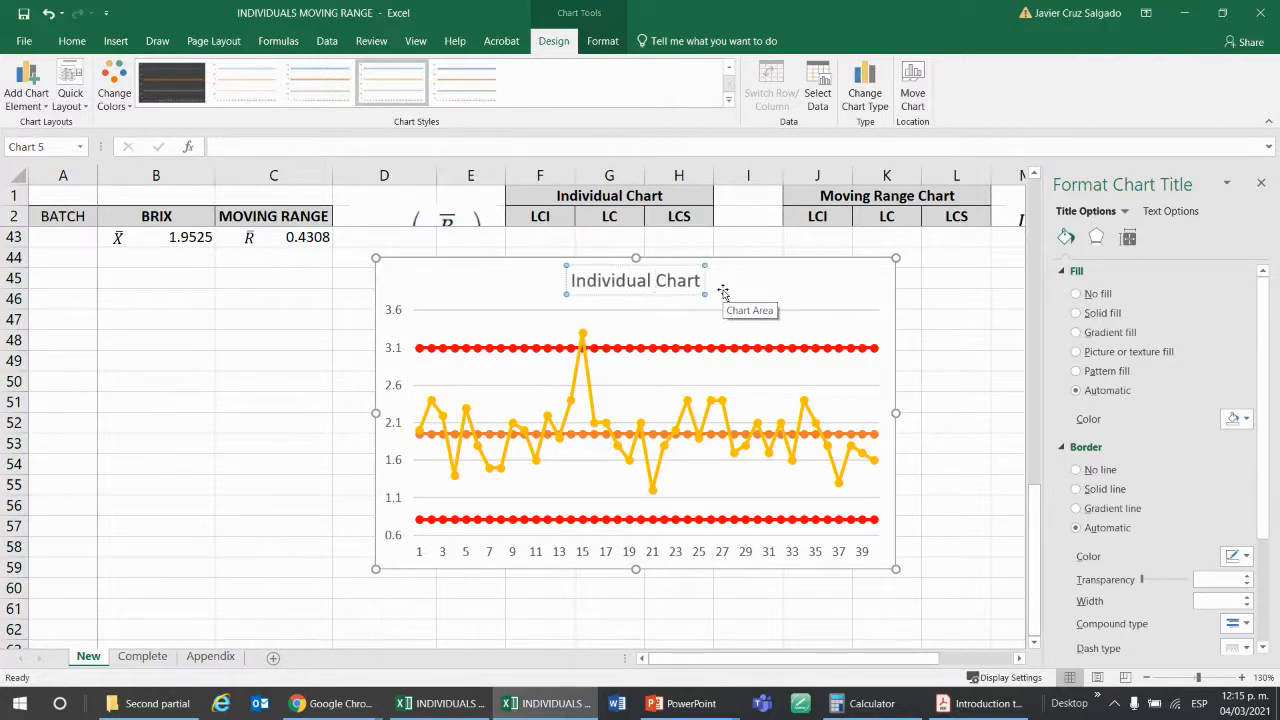
click(930, 341)
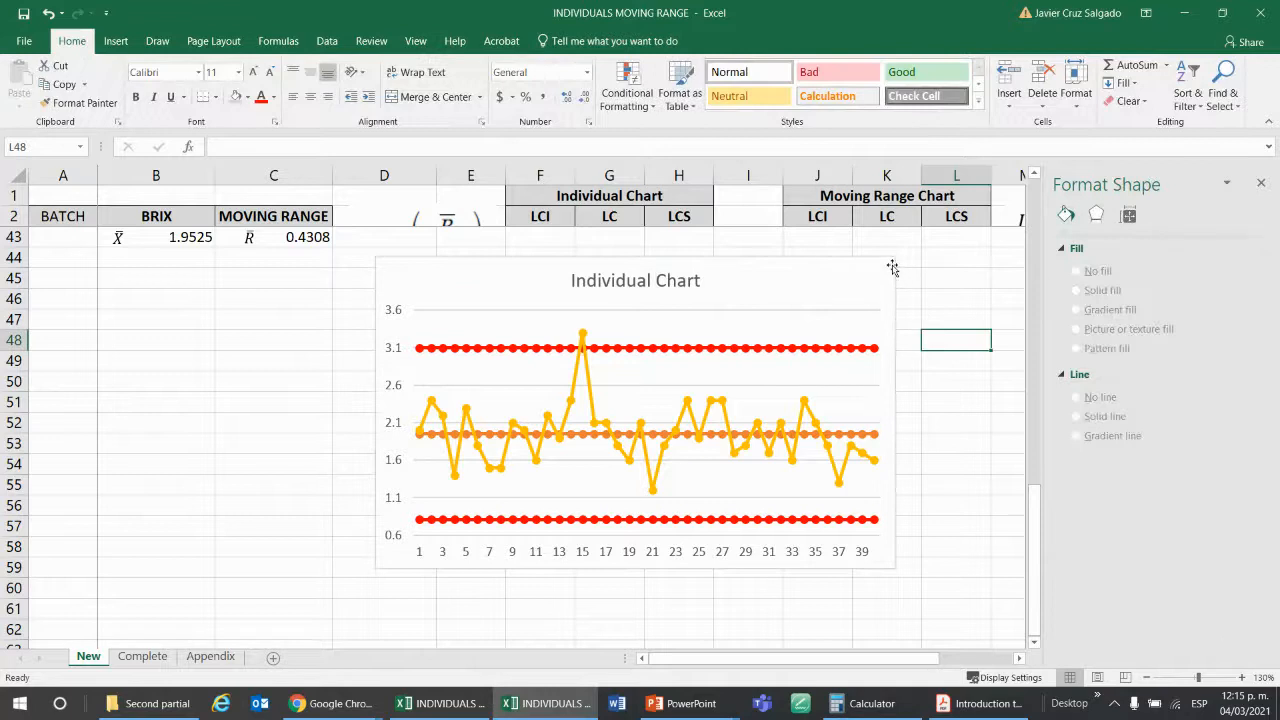
Move the Individual Chart so it spans columns B to H below the data, and close the chart formatting pane.
drag(893, 268, 710, 275)
click(1011, 427)
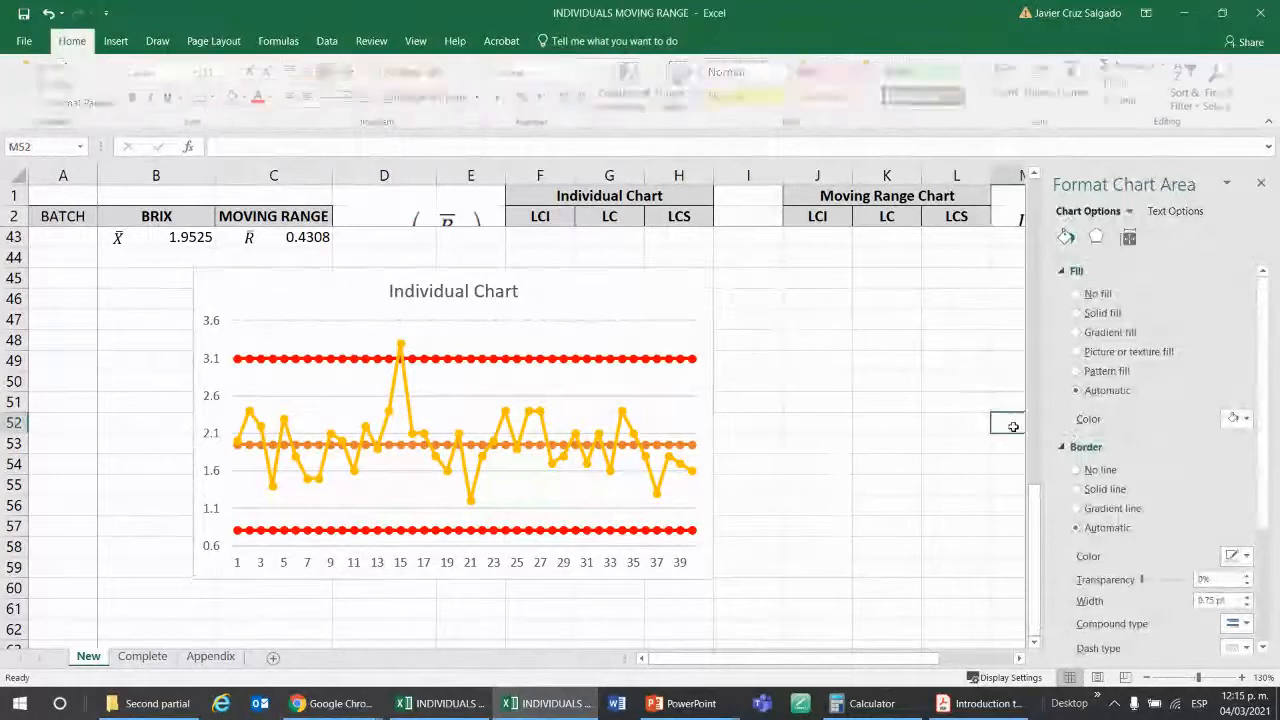
click(1260, 186)
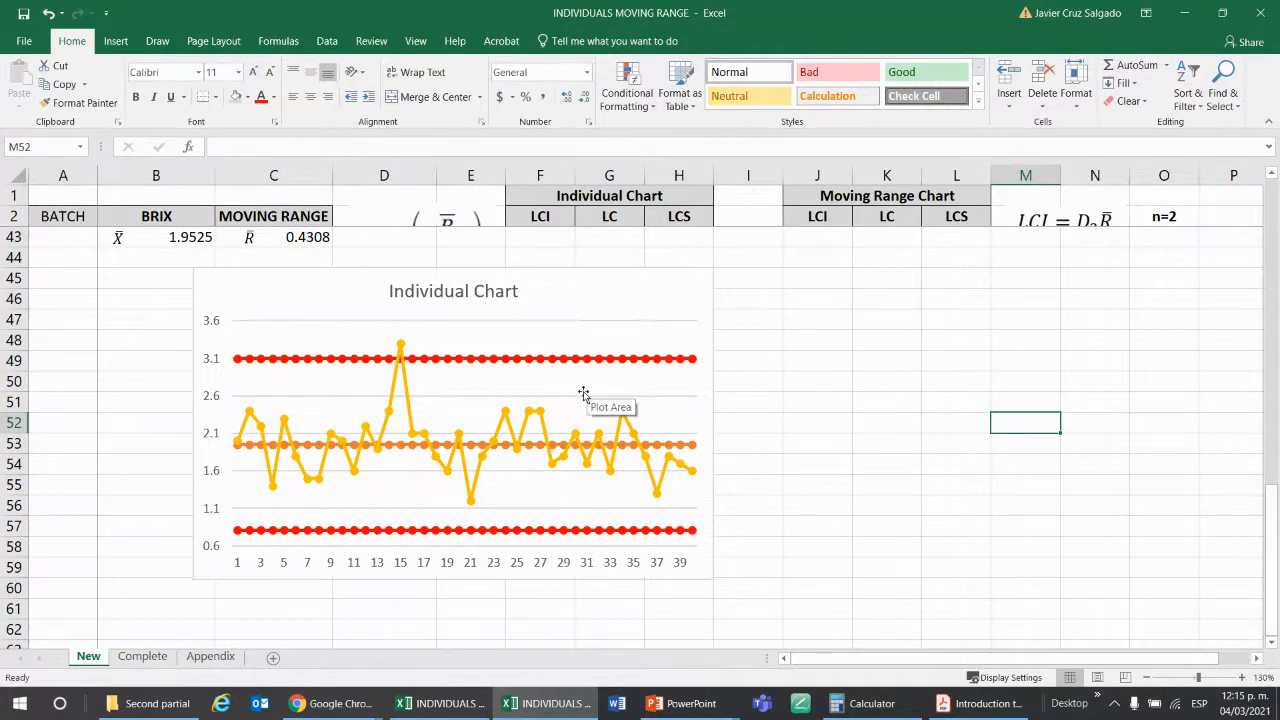
Insert an empty Line with Markers chart and place it beside the Individual Chart, below the moving range limits.
scroll(1010, 407, up, 2)
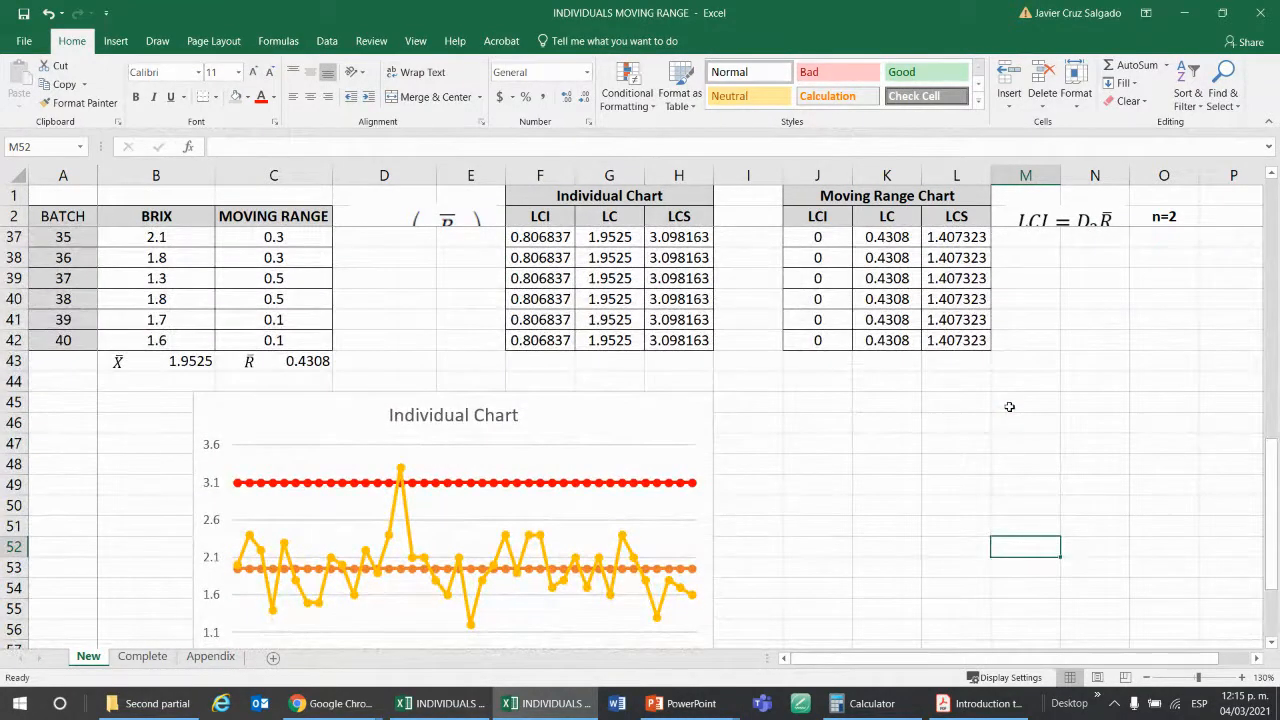
click(887, 395)
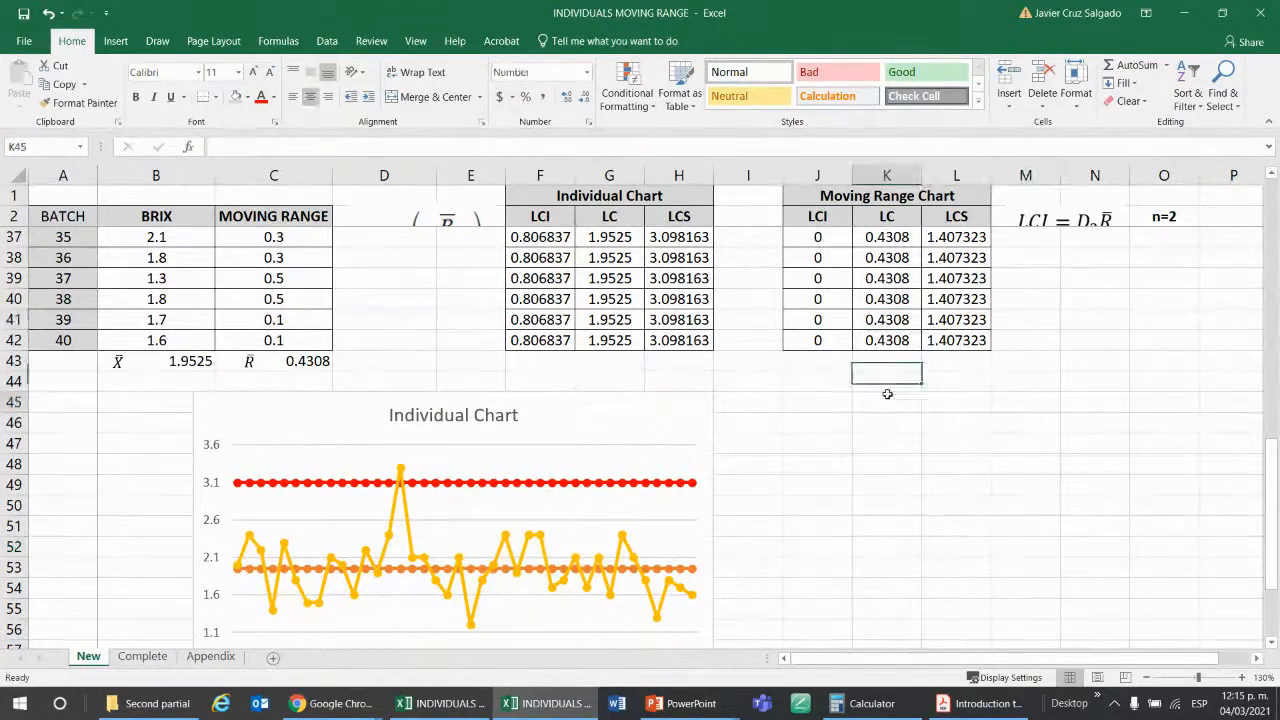
click(115, 41)
click(606, 85)
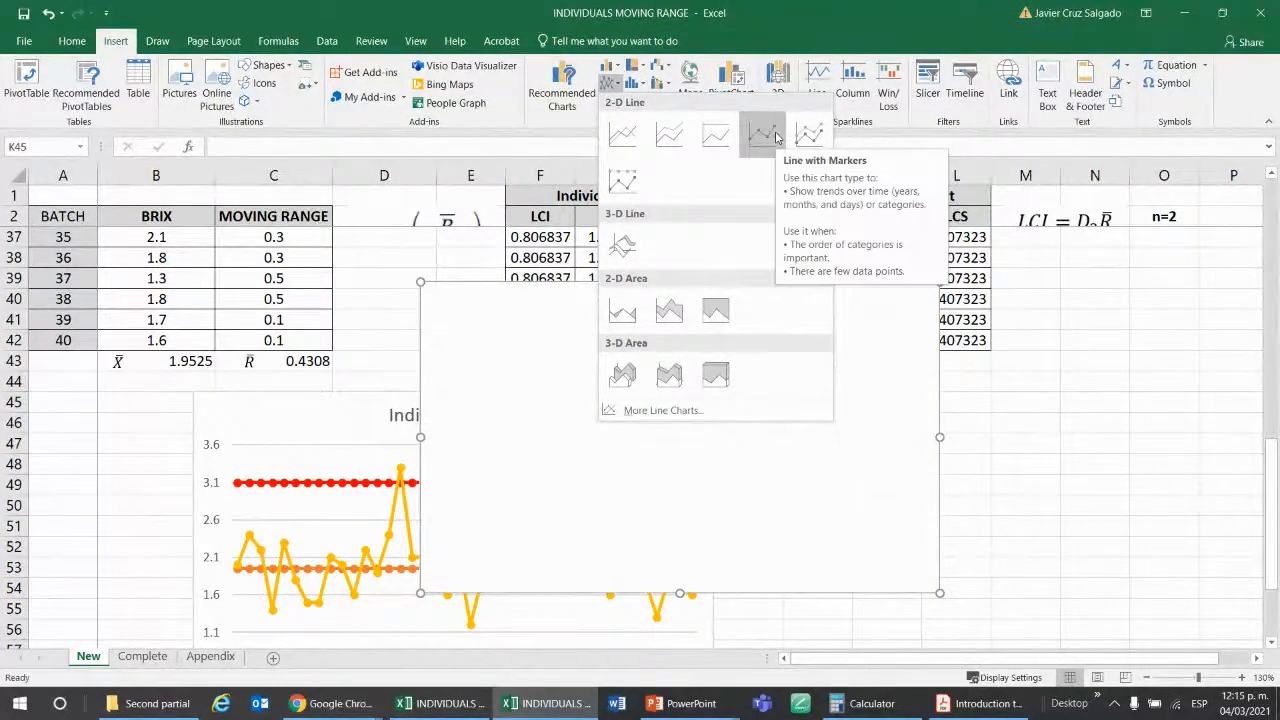
click(776, 137)
drag(808, 349, 1032, 440)
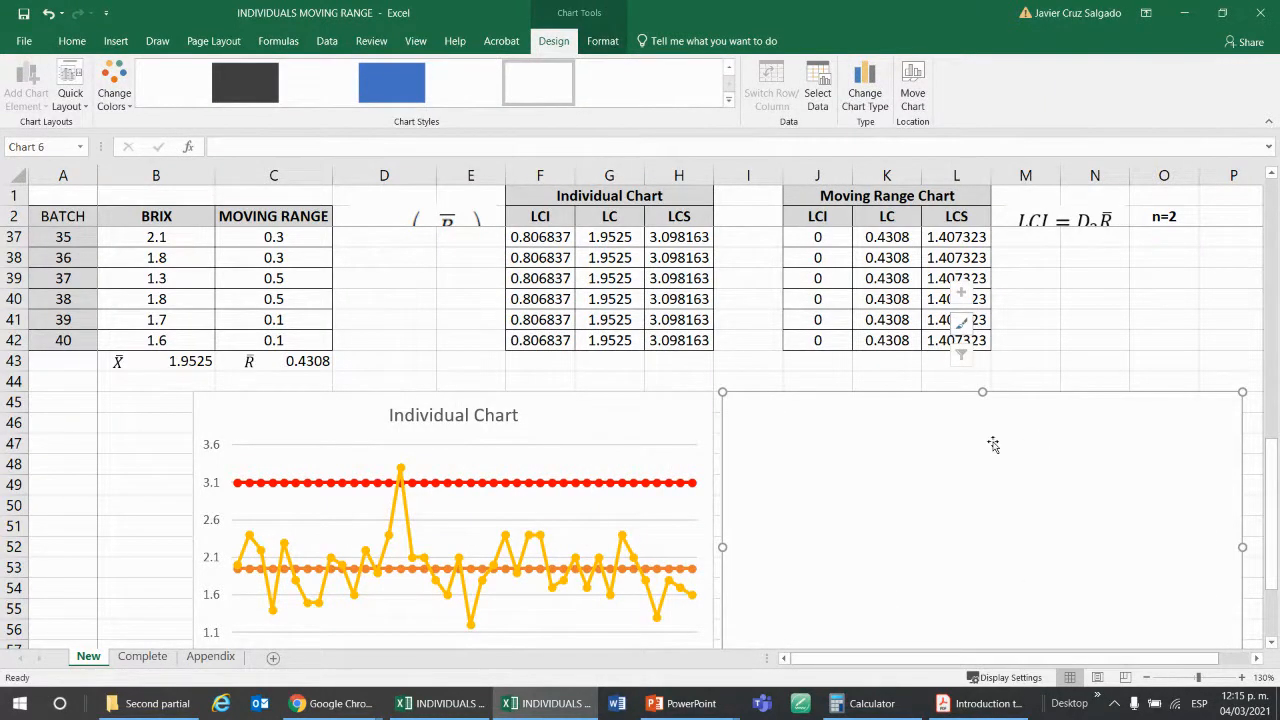
Add the moving range LCS series to the empty chart, with its name from L2 and values from L37:L42.
right_click(992, 441)
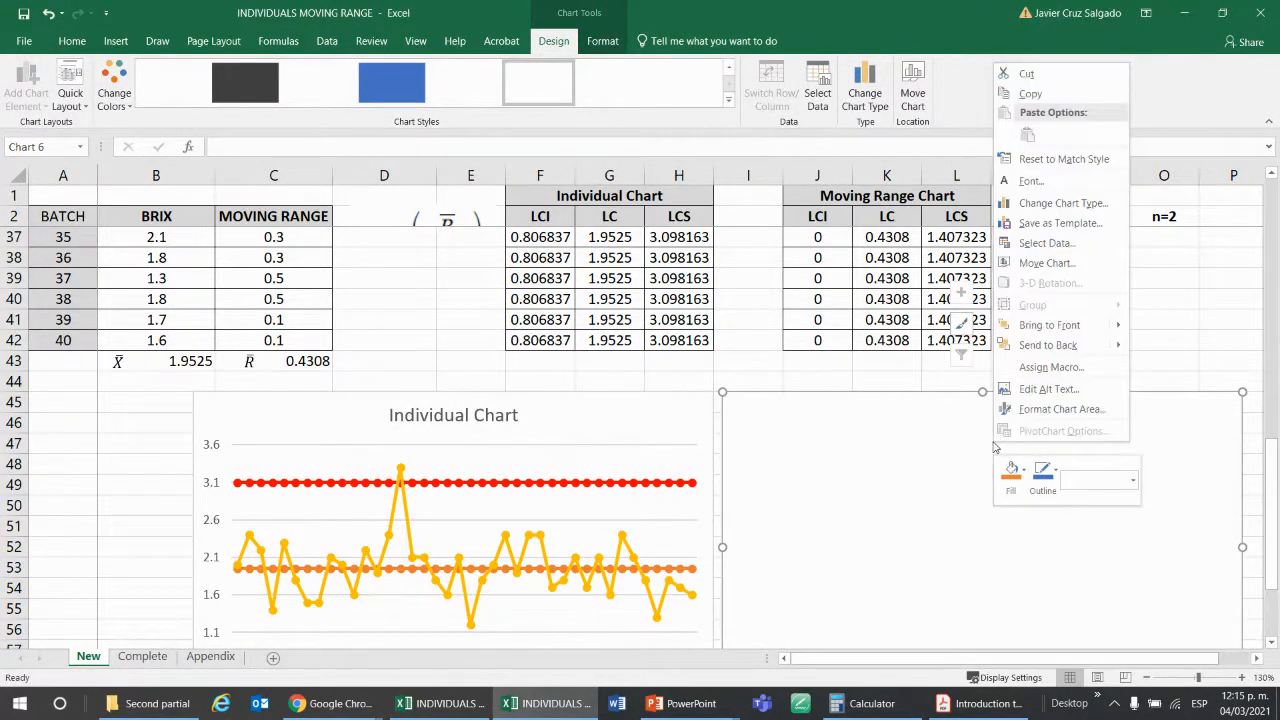
click(1083, 245)
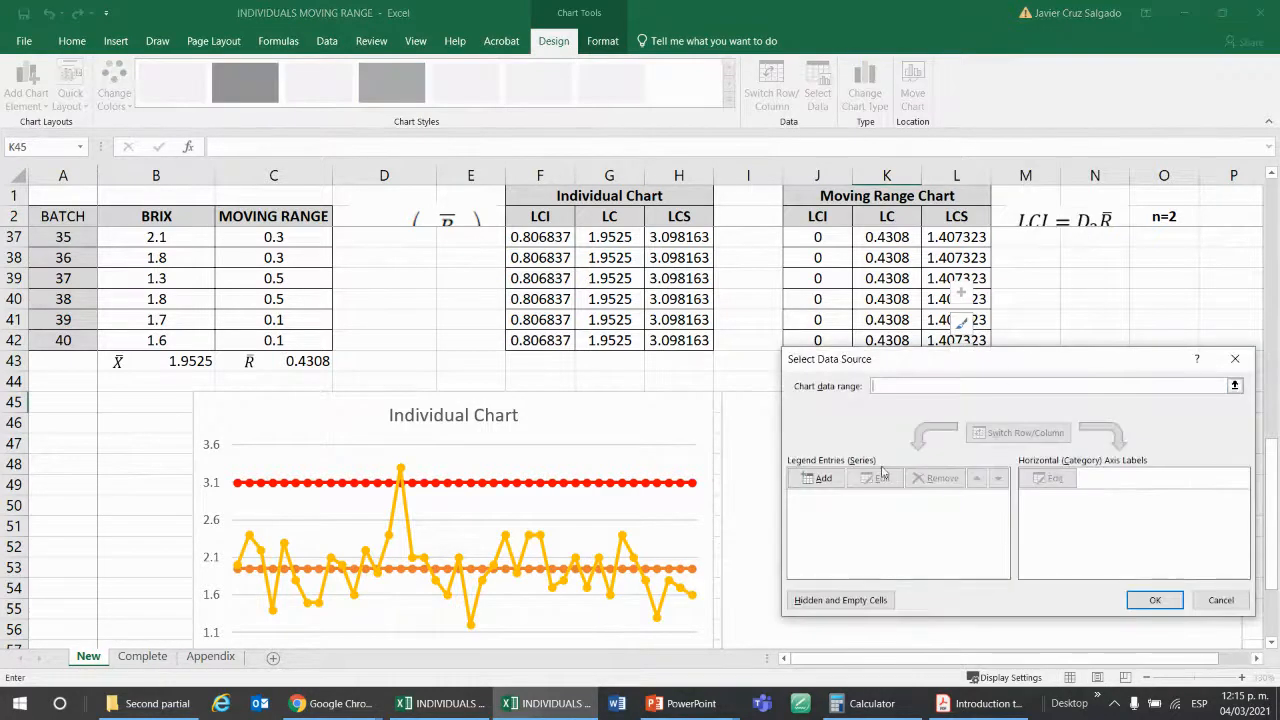
click(818, 478)
click(1052, 469)
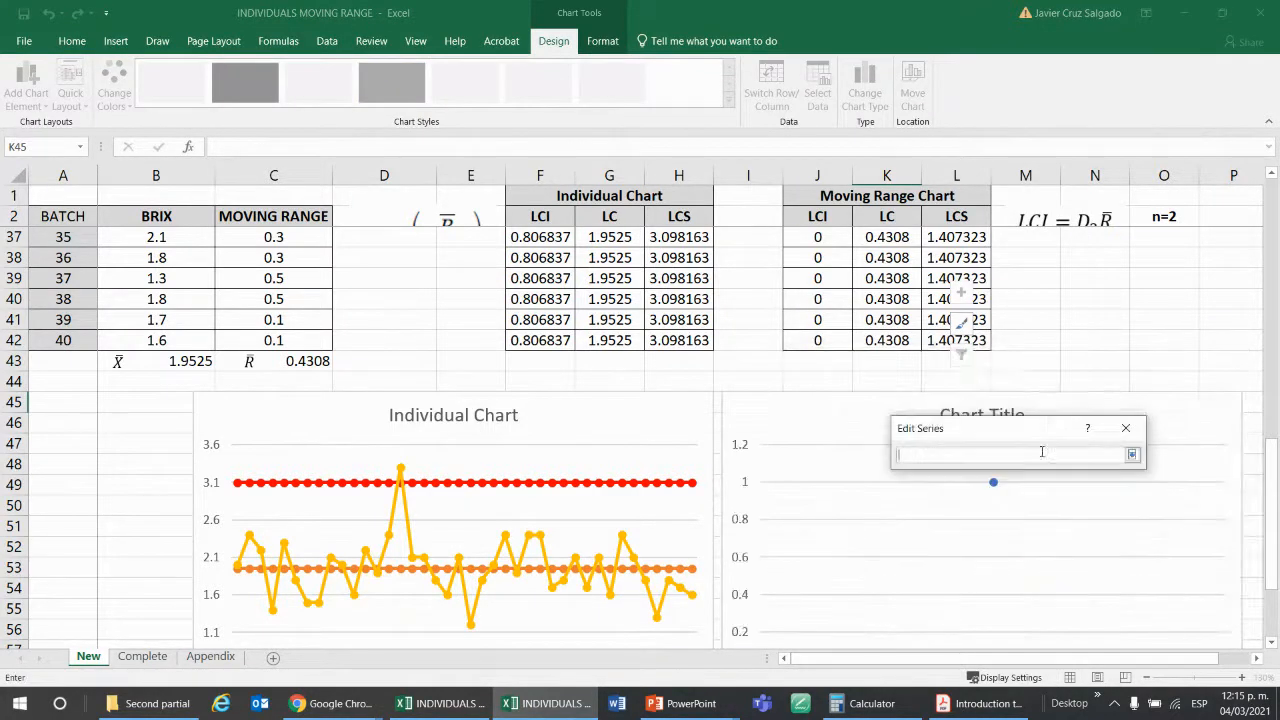
click(966, 219)
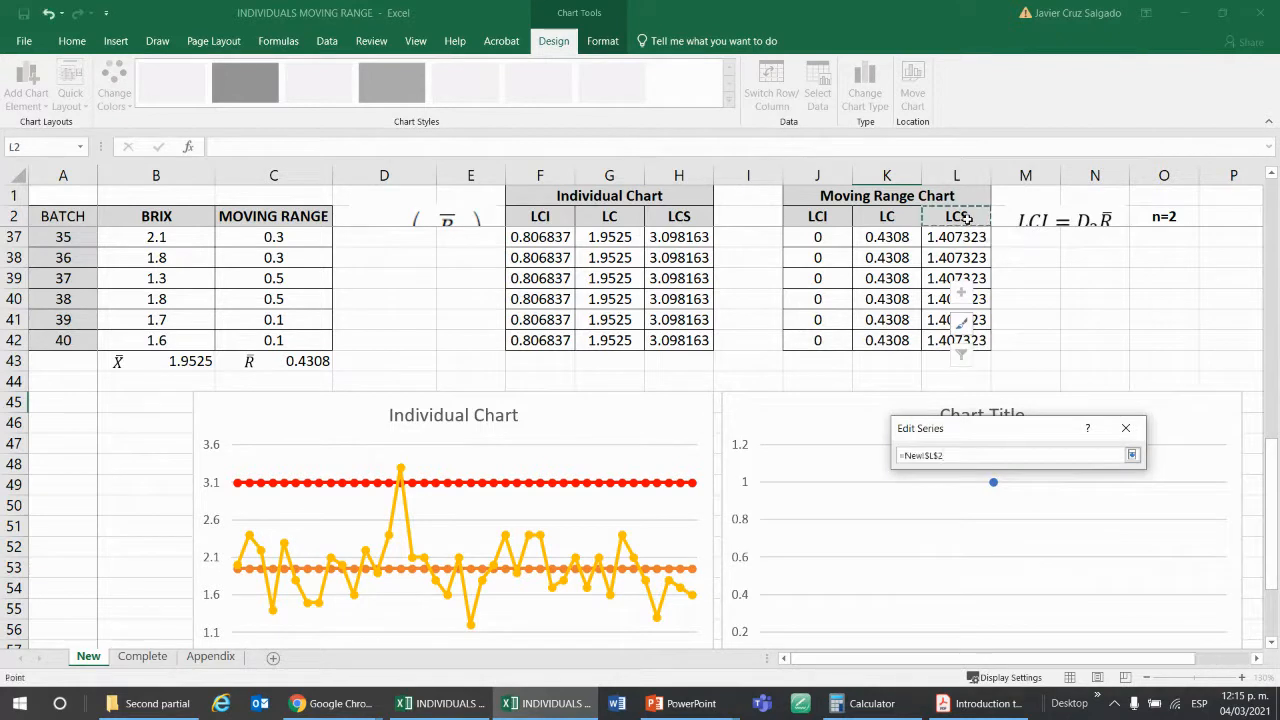
key(Return)
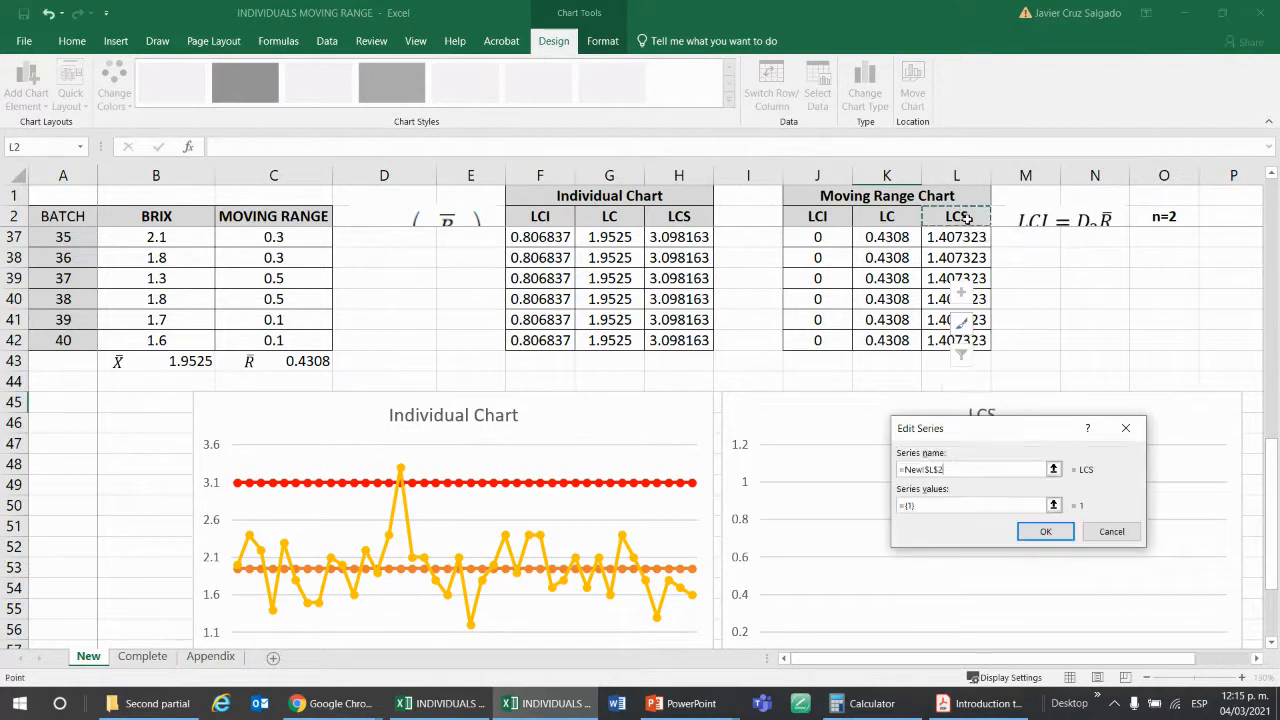
click(1052, 505)
click(961, 234)
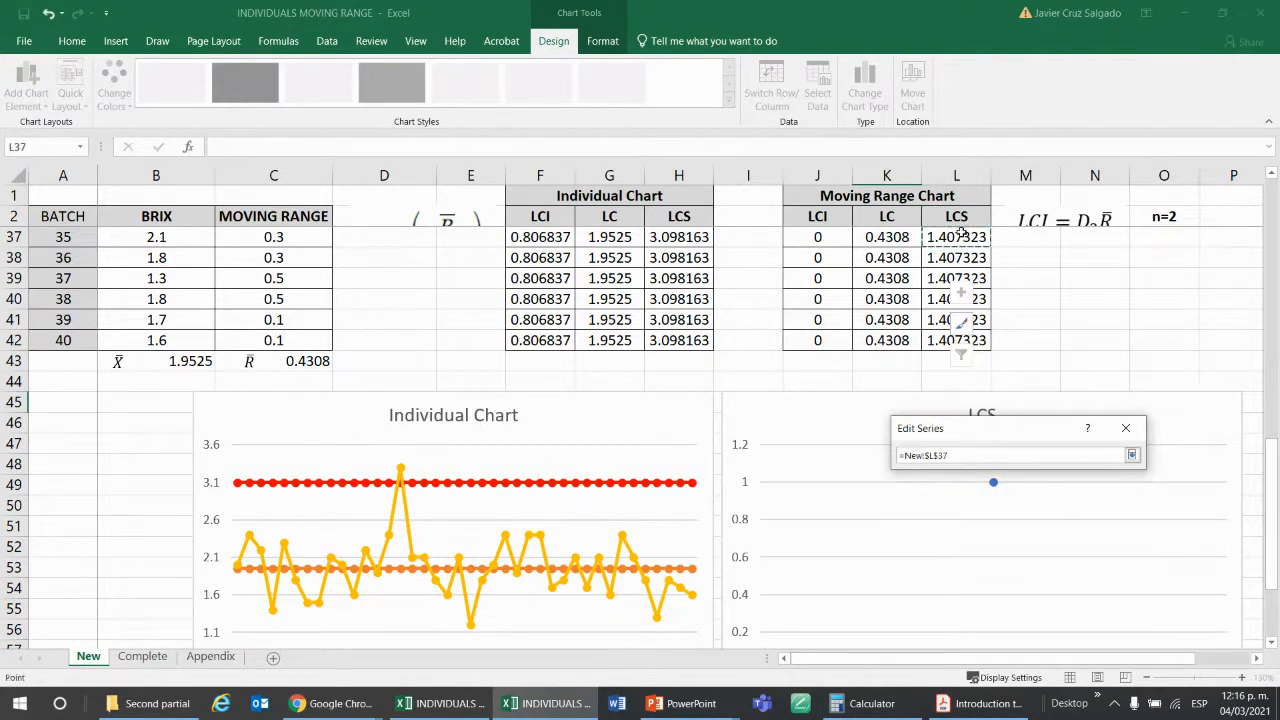
key(ctrl+shift+Down)
key(Return)
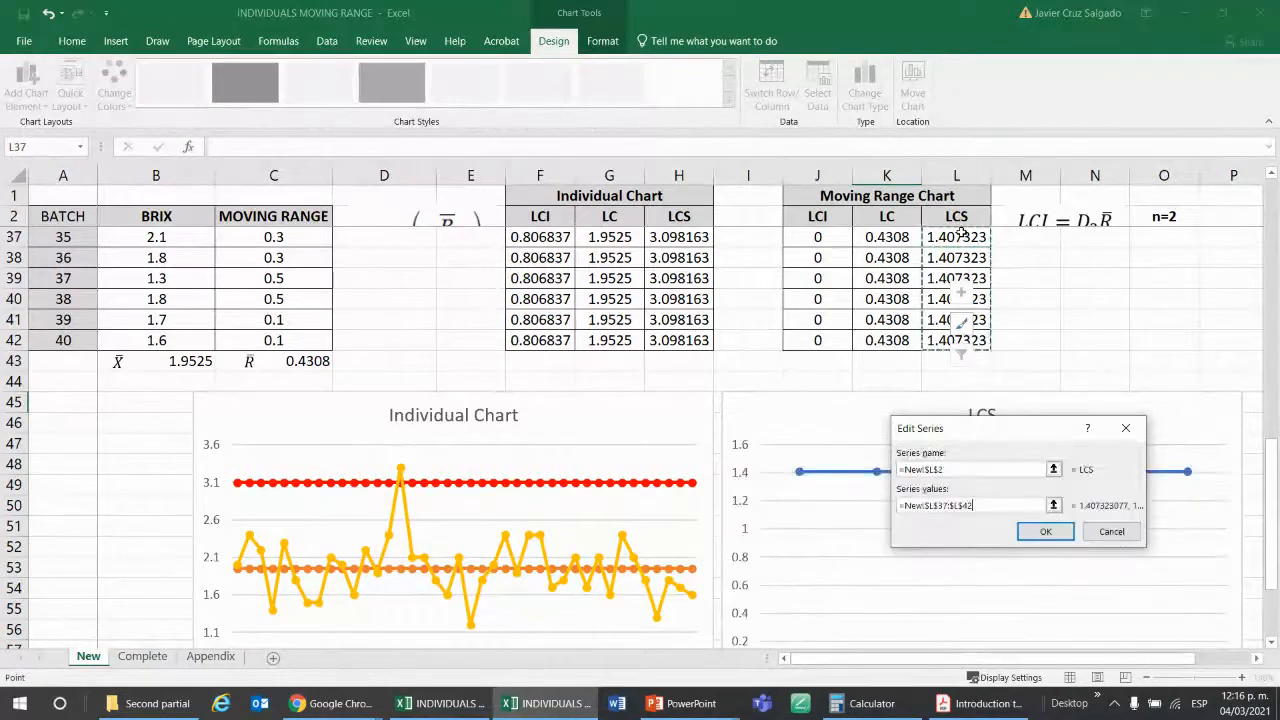
key(Return)
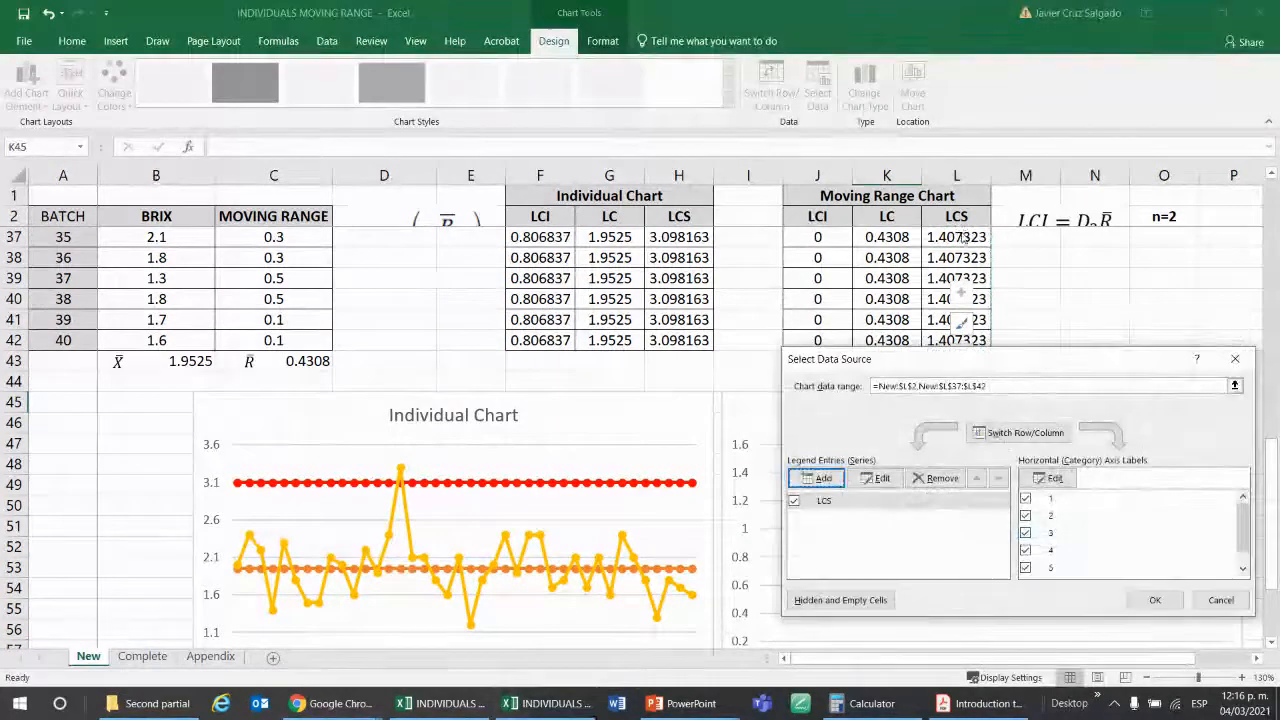
Add the moving range LC series to the chart, with its name from K2 and values from K37:K42.
click(817, 478)
click(1053, 469)
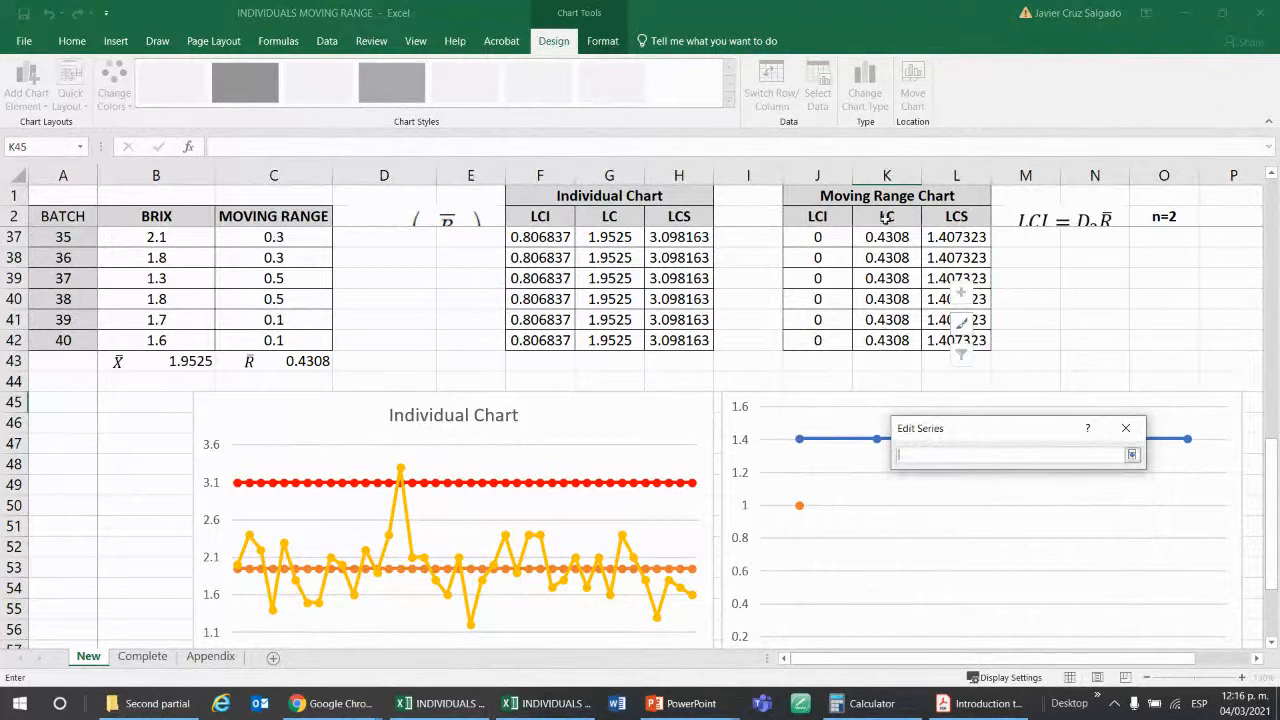
click(886, 216)
key(Return)
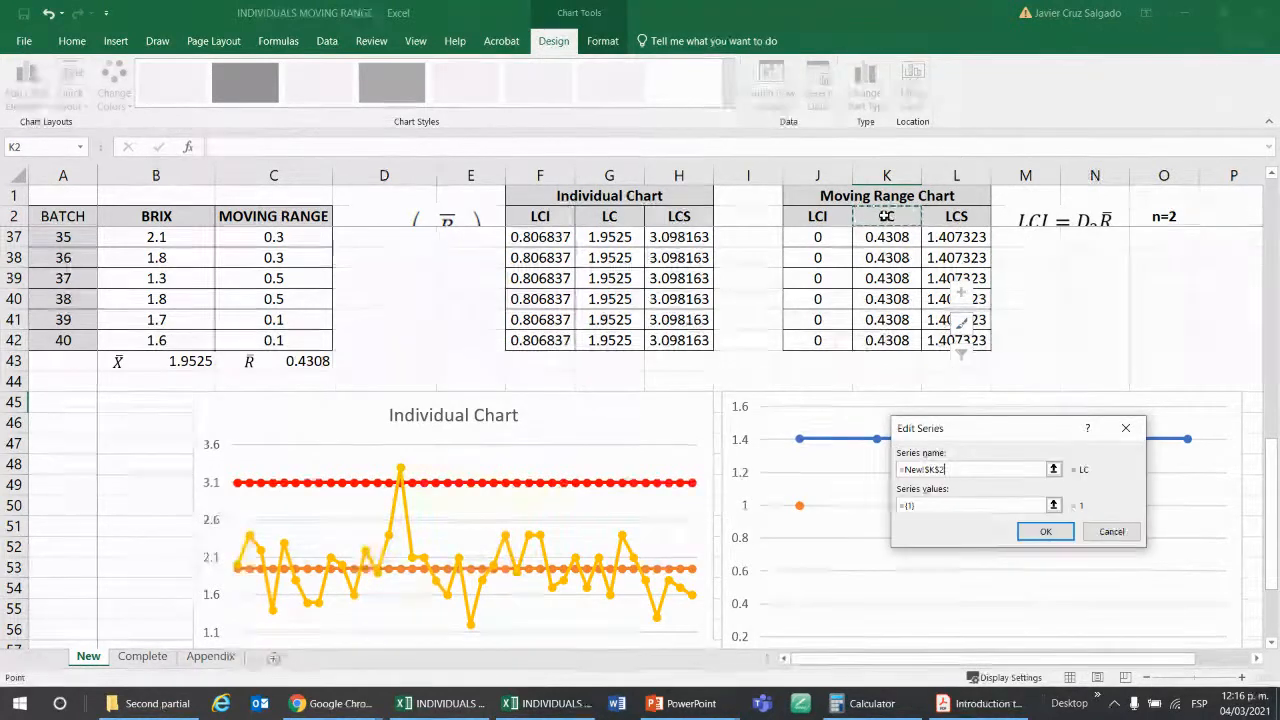
click(1053, 505)
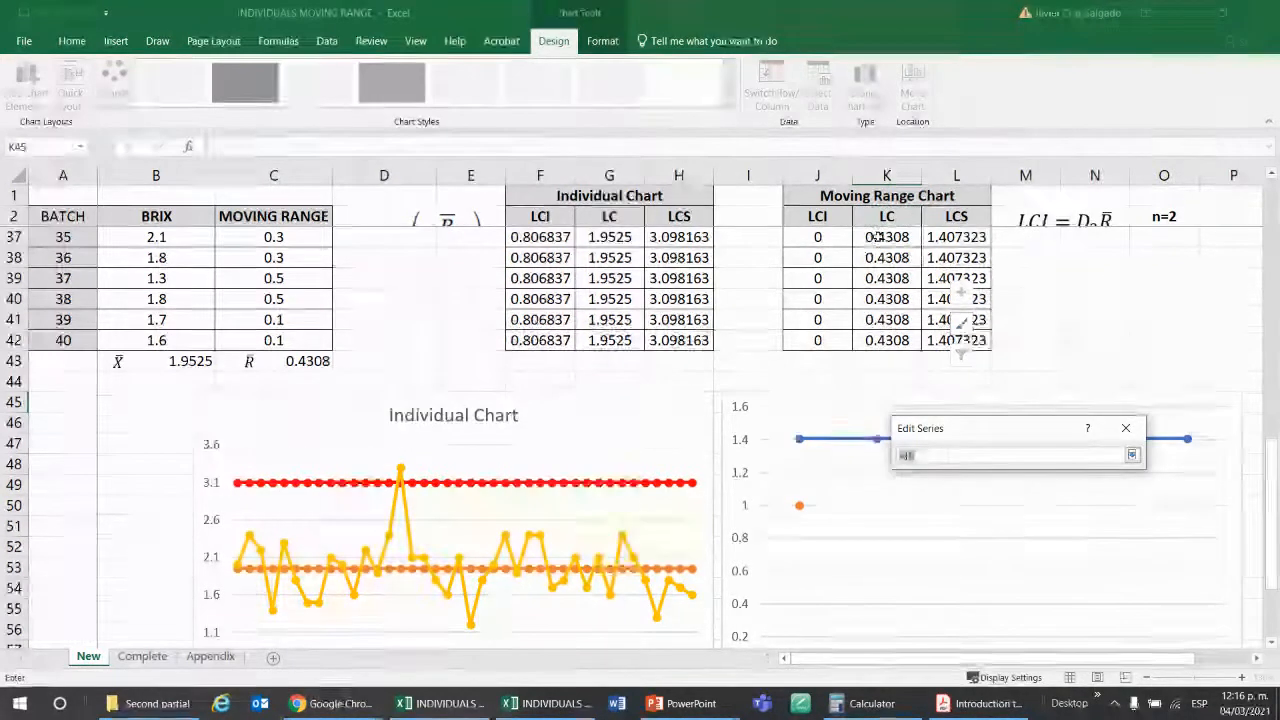
drag(875, 237, 886, 340)
key(Return)
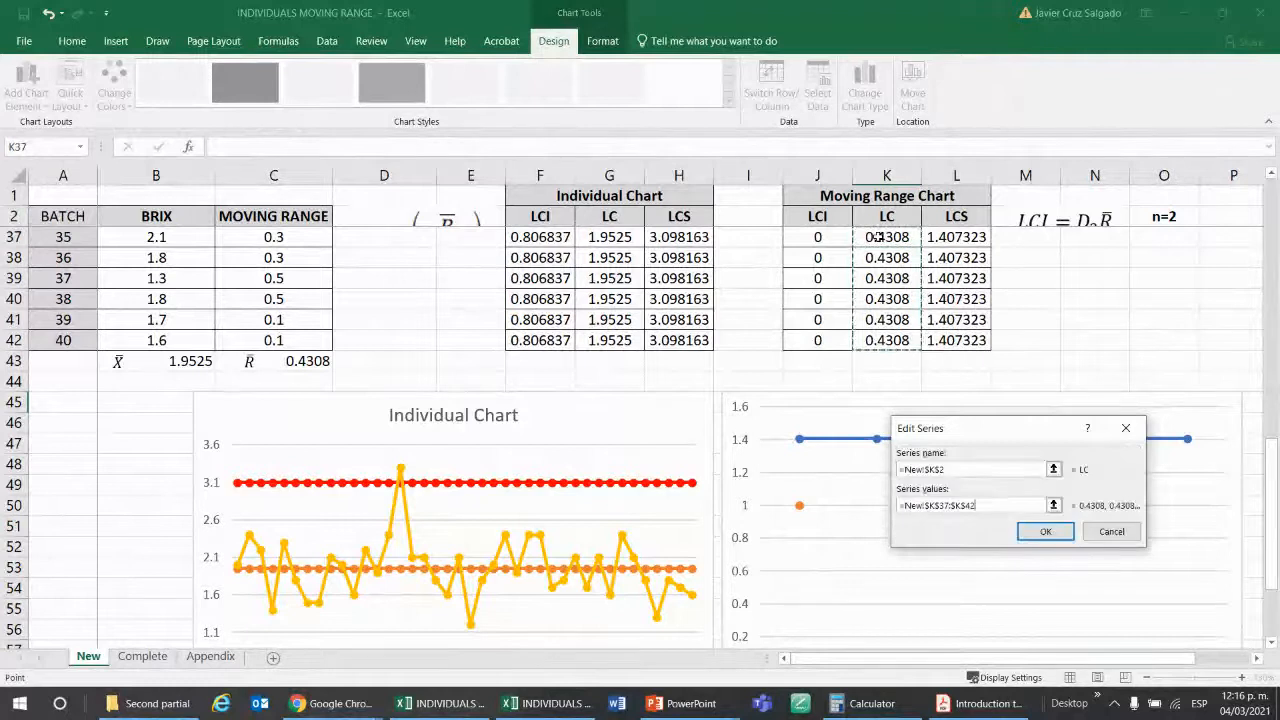
click(1045, 531)
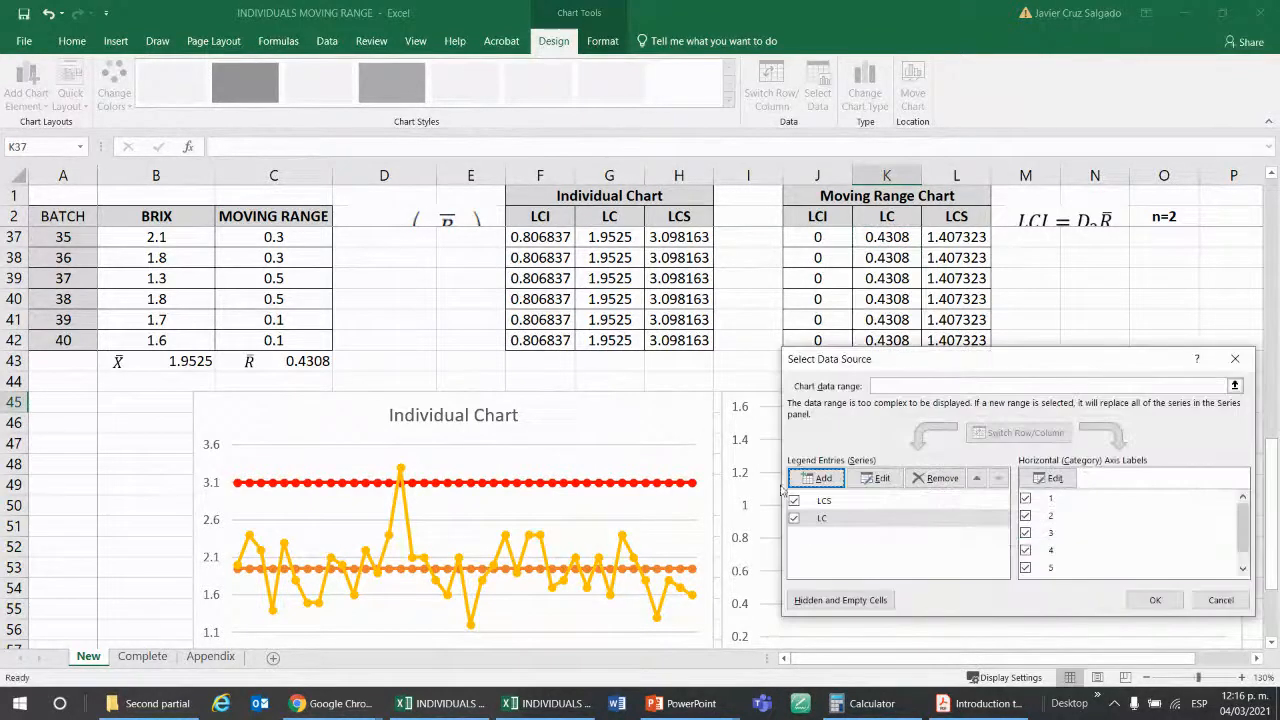
Add the moving range LCI series to the chart, with its name from J2 and values from J37:J42.
click(818, 478)
click(1054, 470)
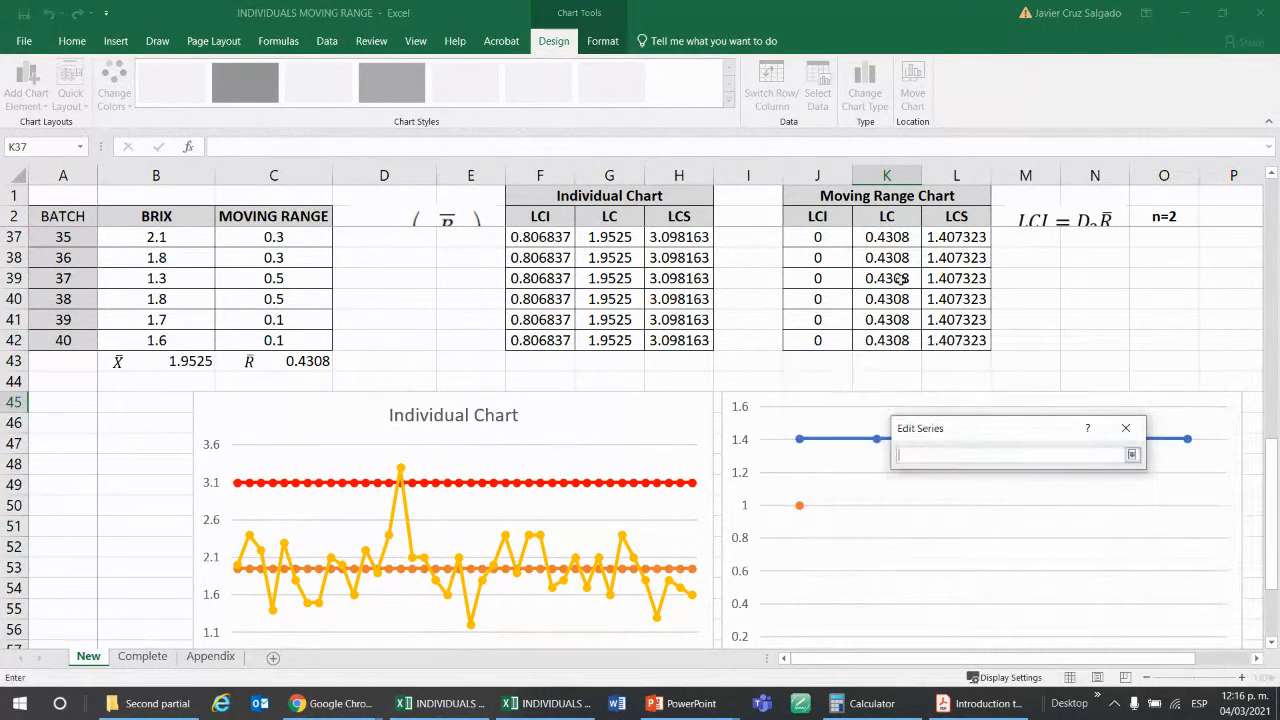
click(828, 216)
key(Return)
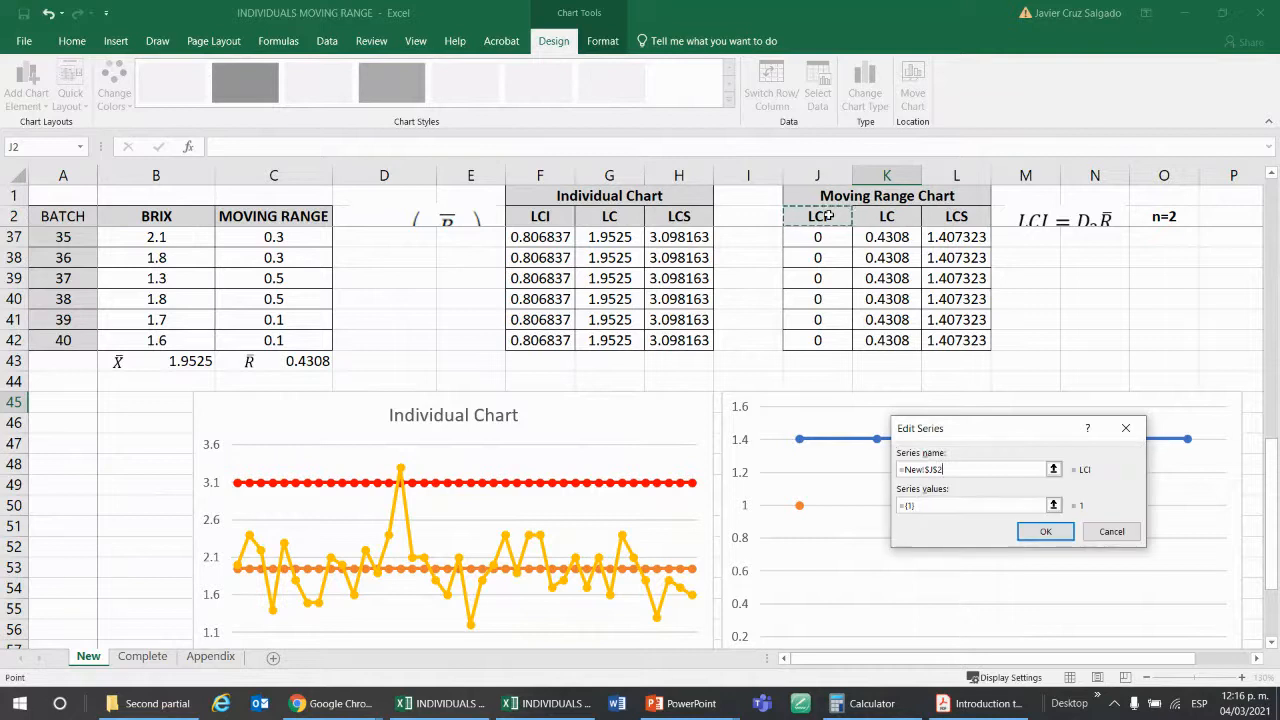
click(1054, 506)
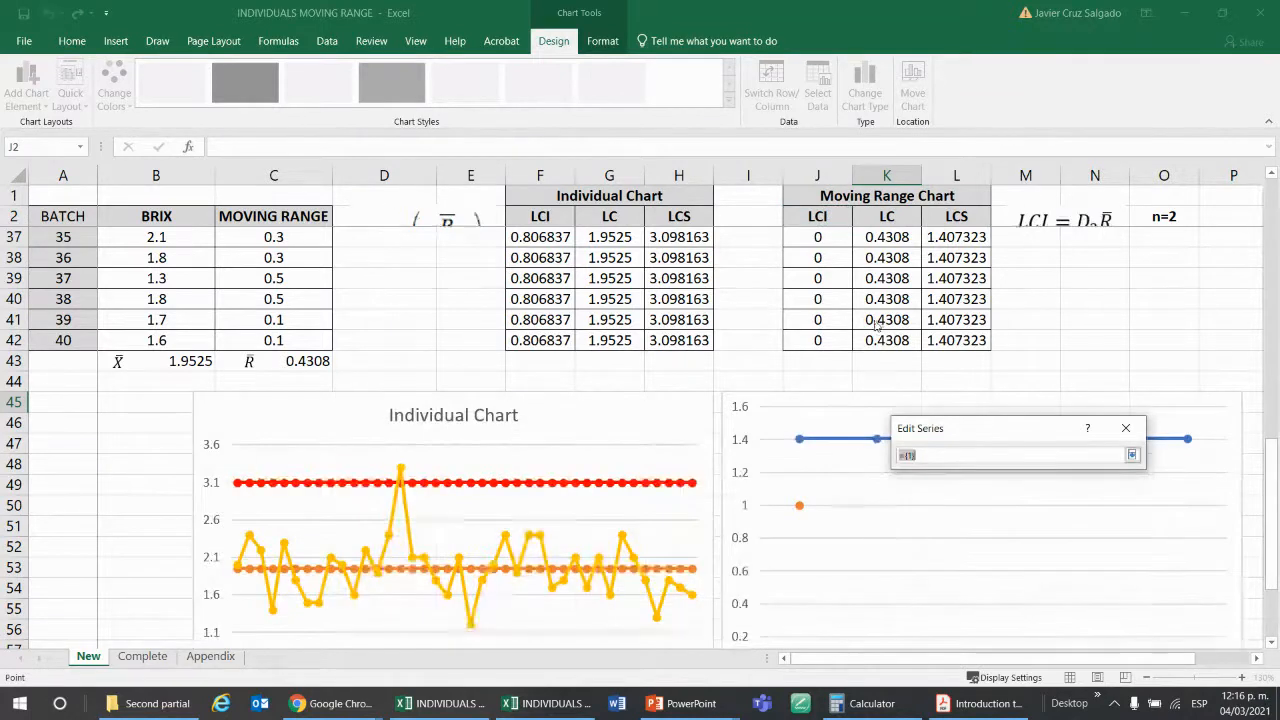
click(810, 237)
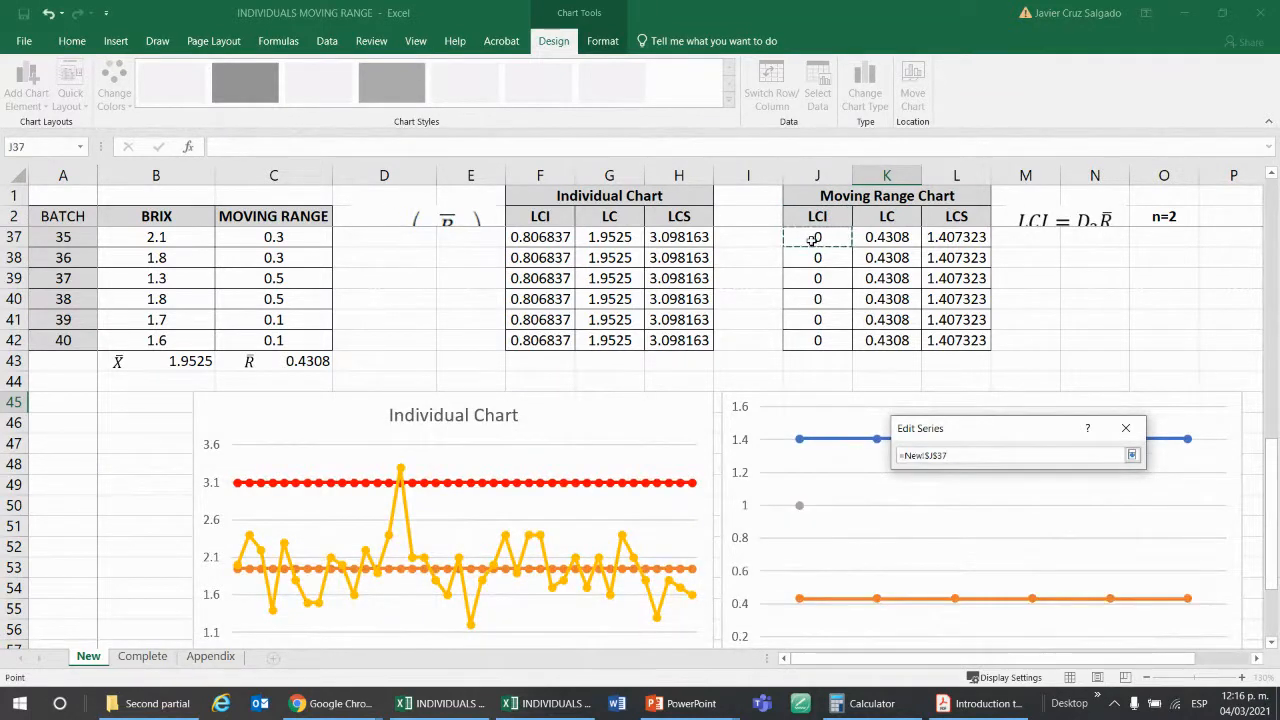
key(ctrl+shift+Down)
key(Return)
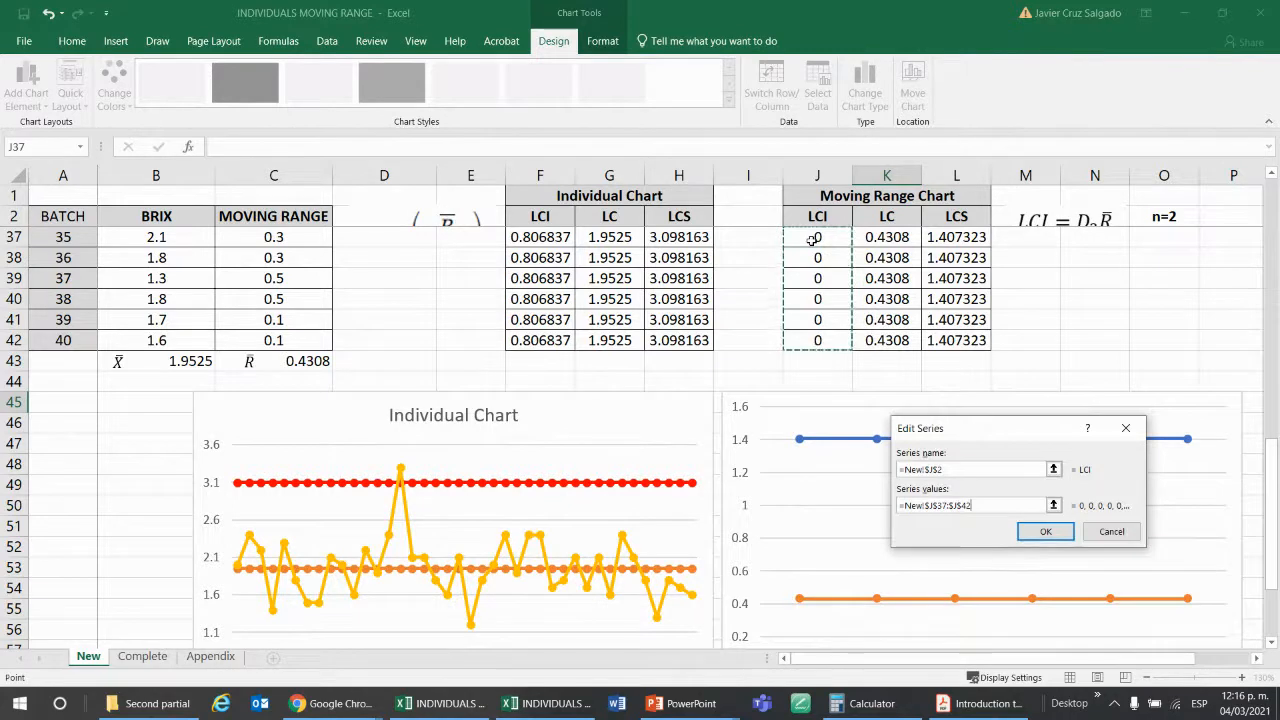
click(1046, 531)
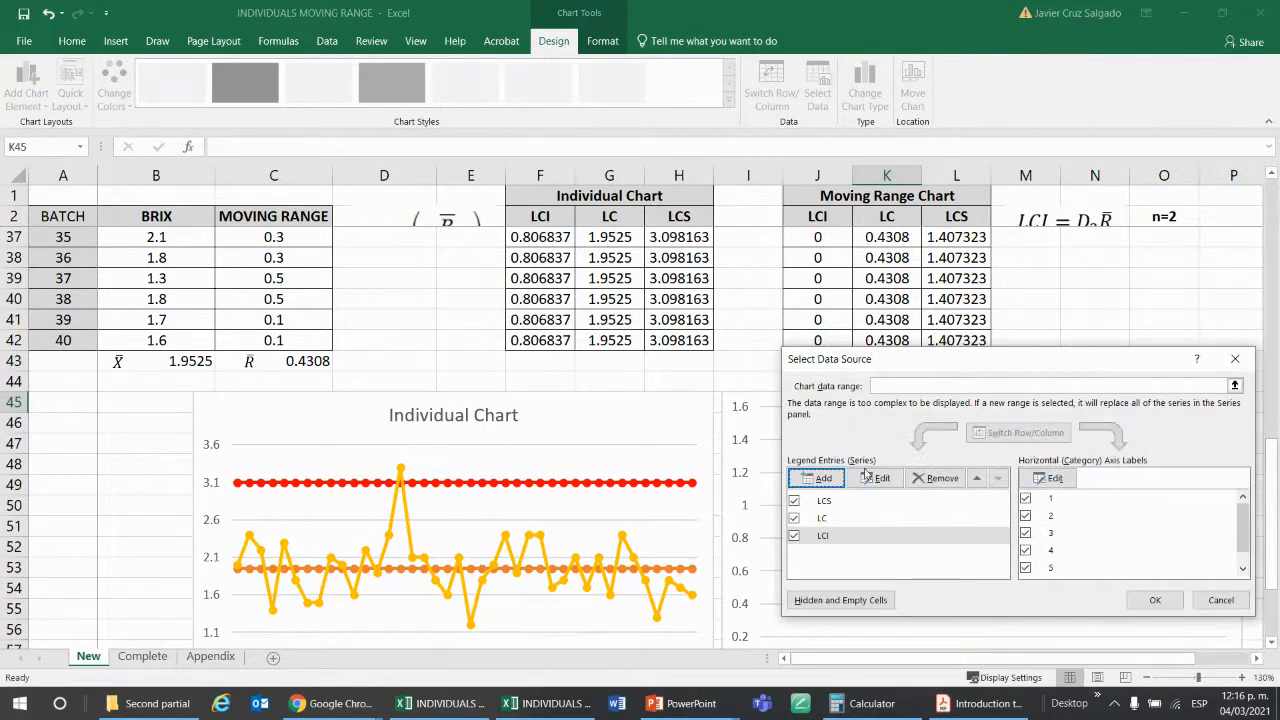
Add the MOVING RANGE data series to the chart, with its name from C2 and values from C4:C42, and apply the data source.
click(822, 478)
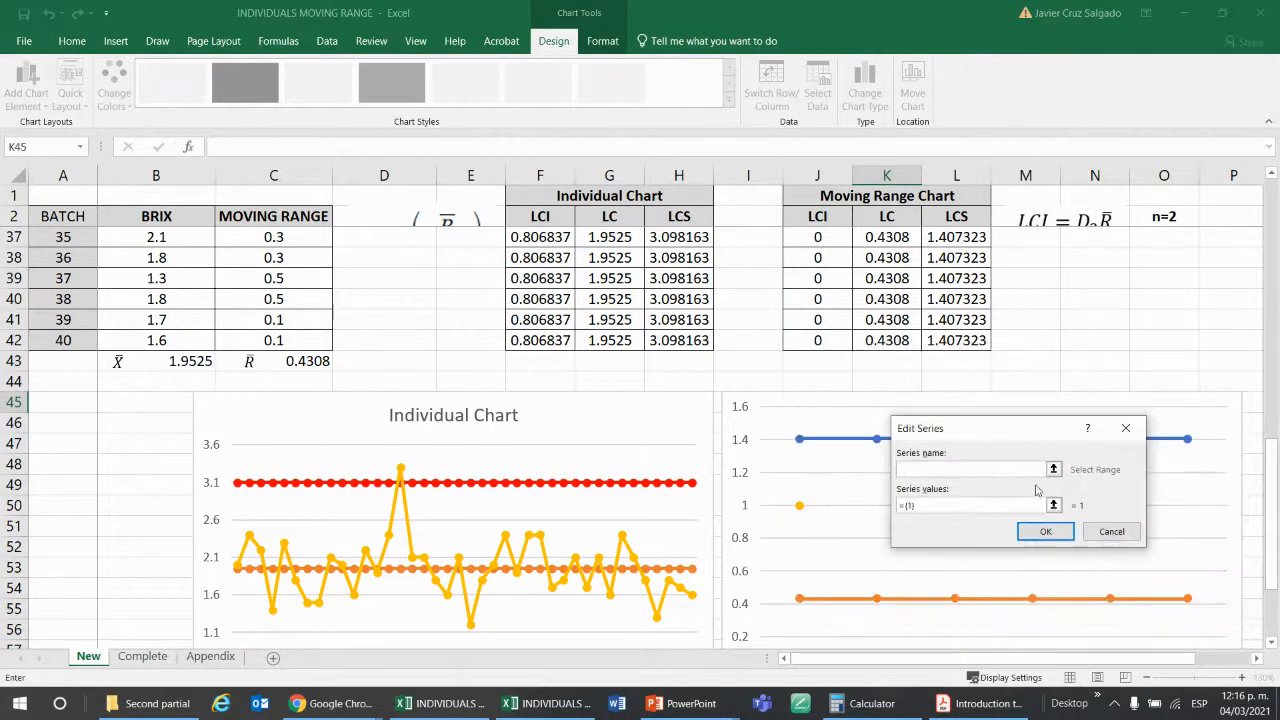
click(1053, 470)
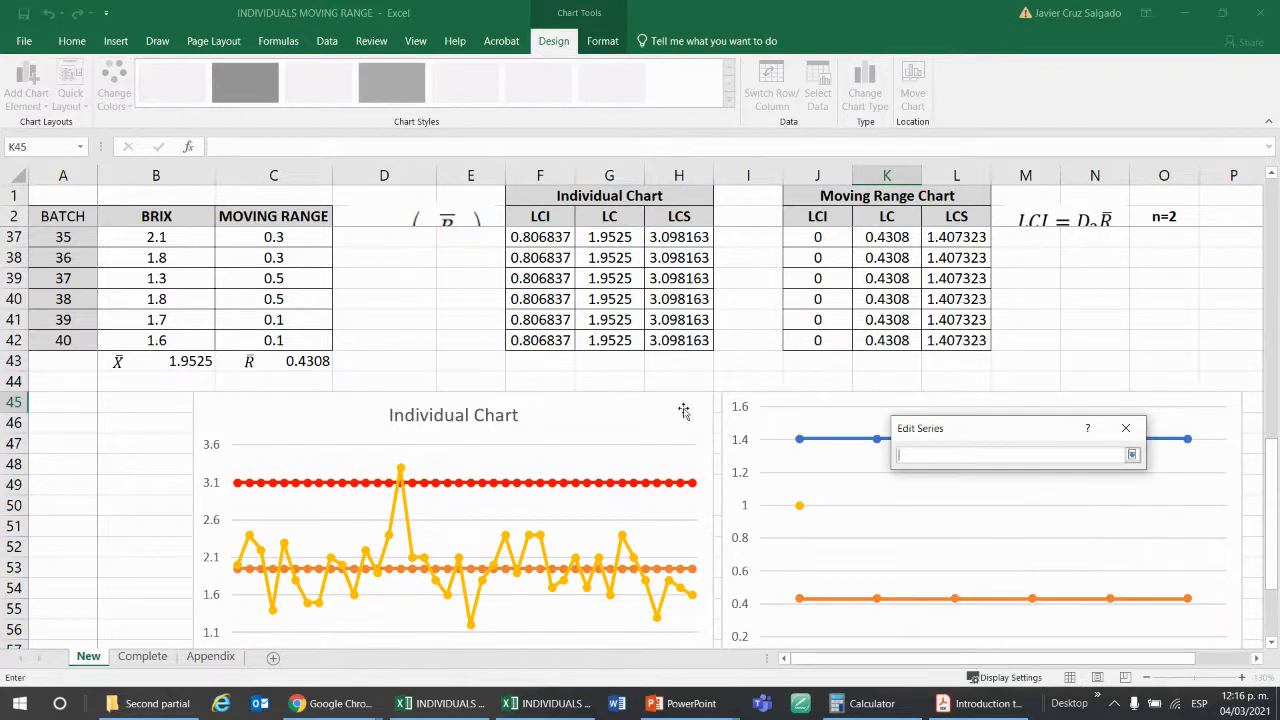
click(313, 216)
key(Return)
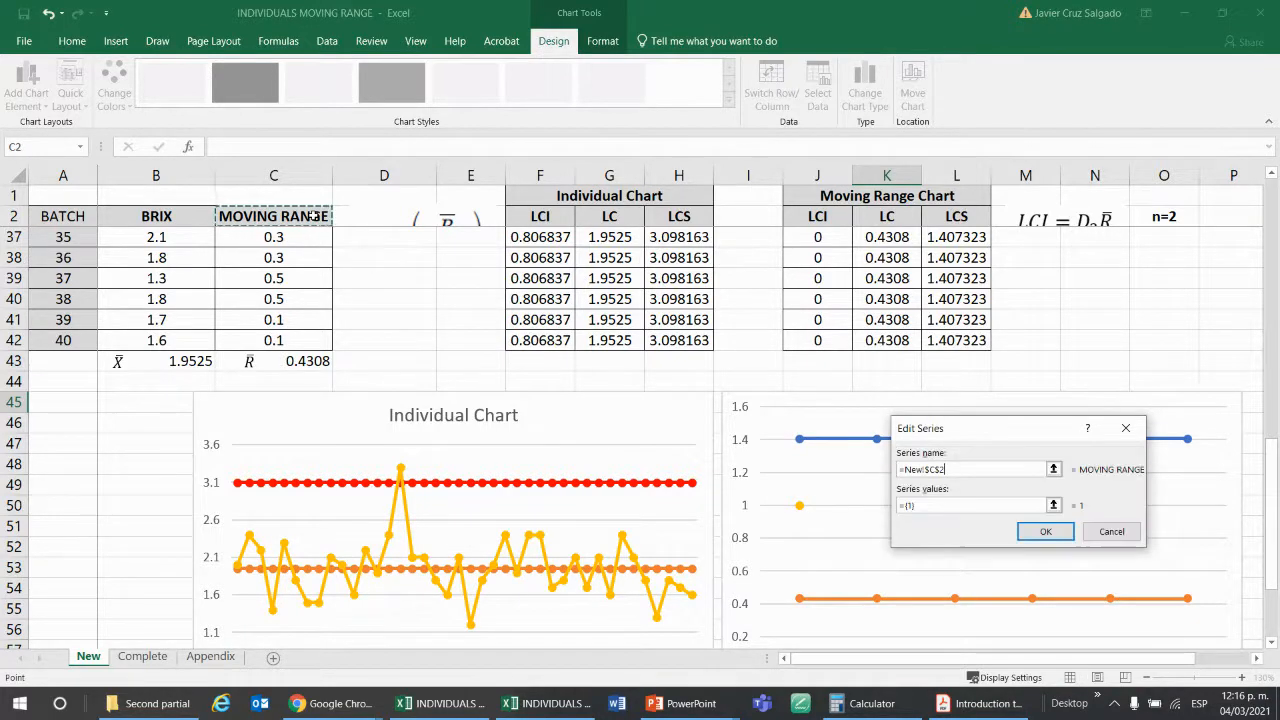
click(1053, 505)
click(284, 237)
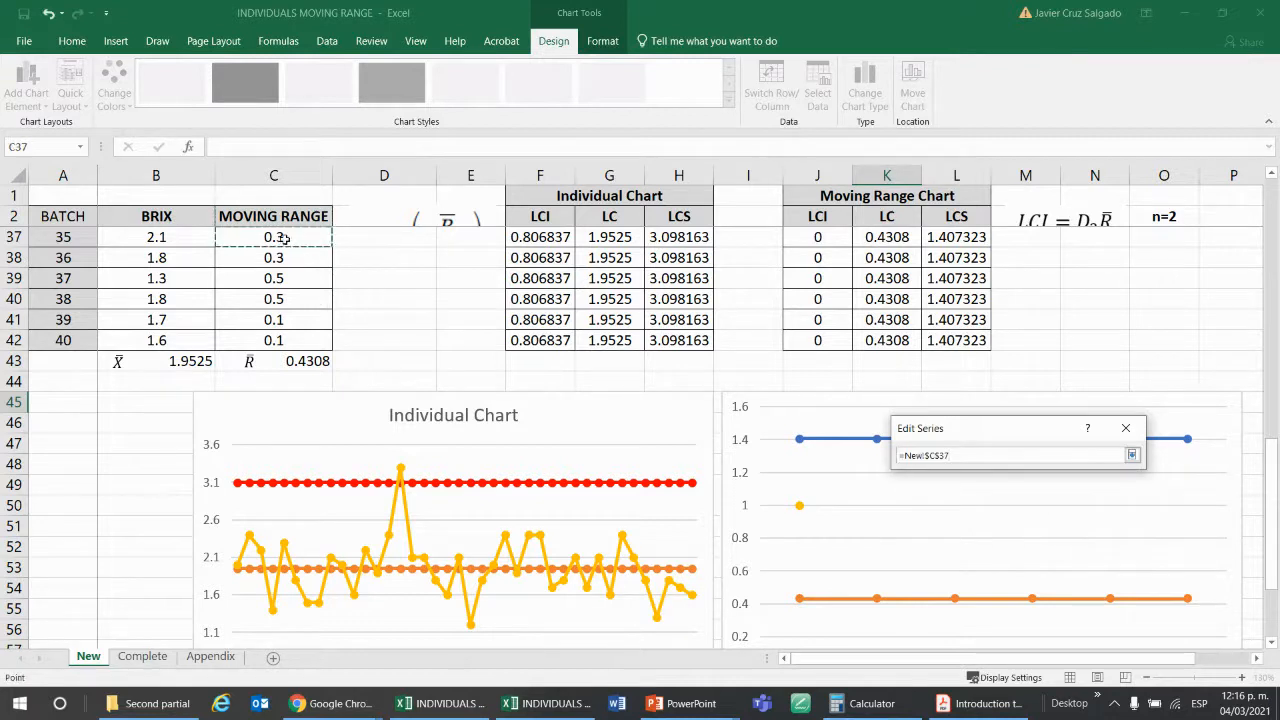
key(Down)
key(Down)
key(Down)
key(Down)
key(Down)
key(ctrl+shift+Up)
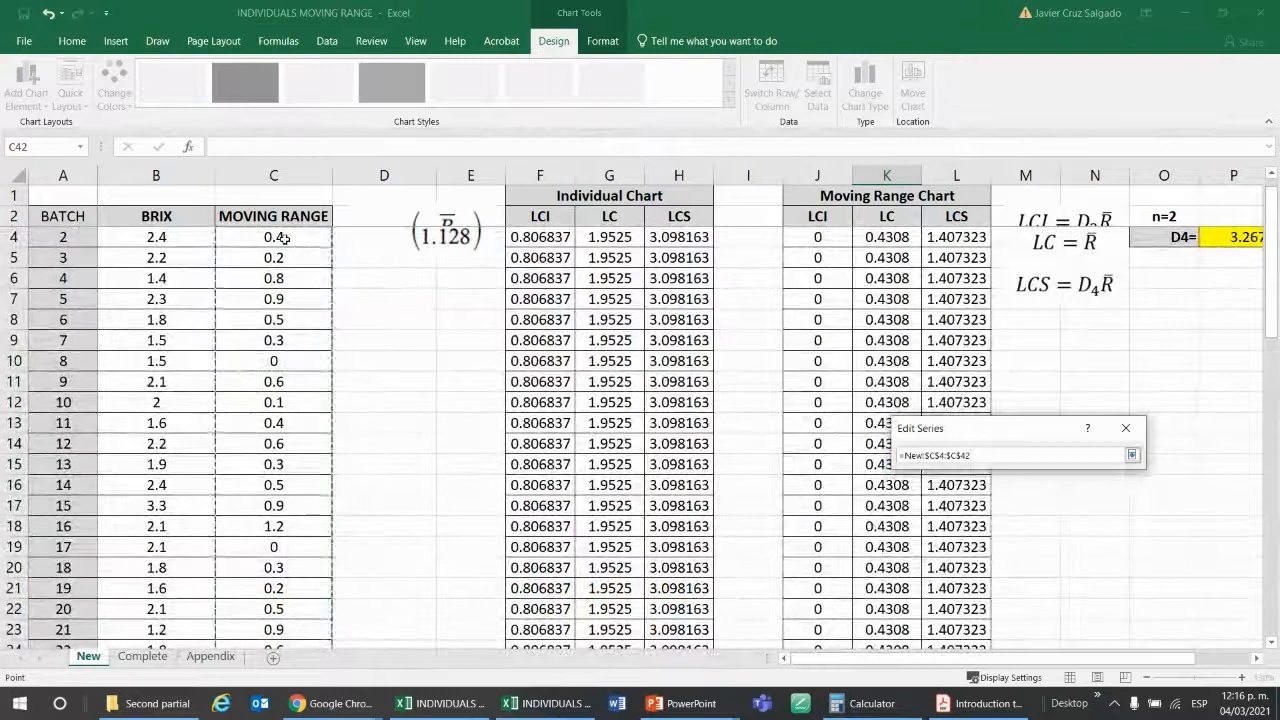
key(Return)
key(Return)
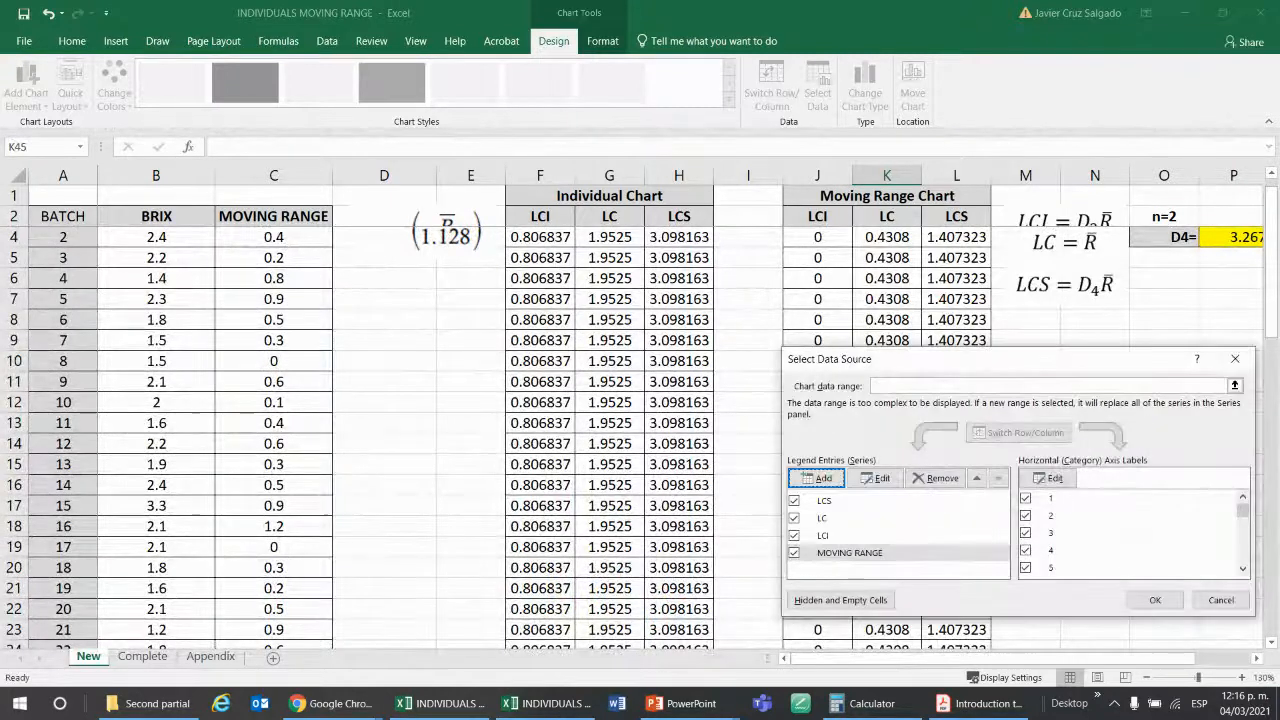
click(1155, 600)
Extend the LCS series of the moving range chart to use the values in L3:L42.
scroll(1068, 414, down, 1)
scroll(1068, 414, down, 12)
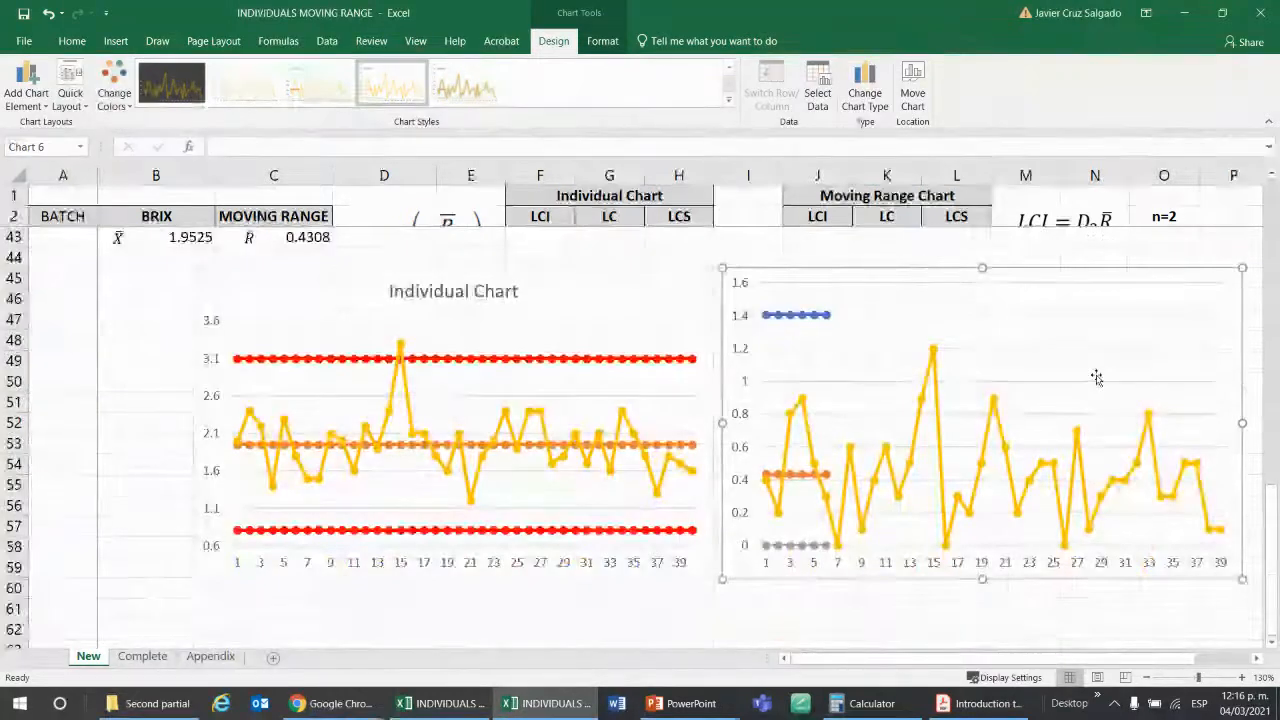
scroll(1096, 377, up, 1)
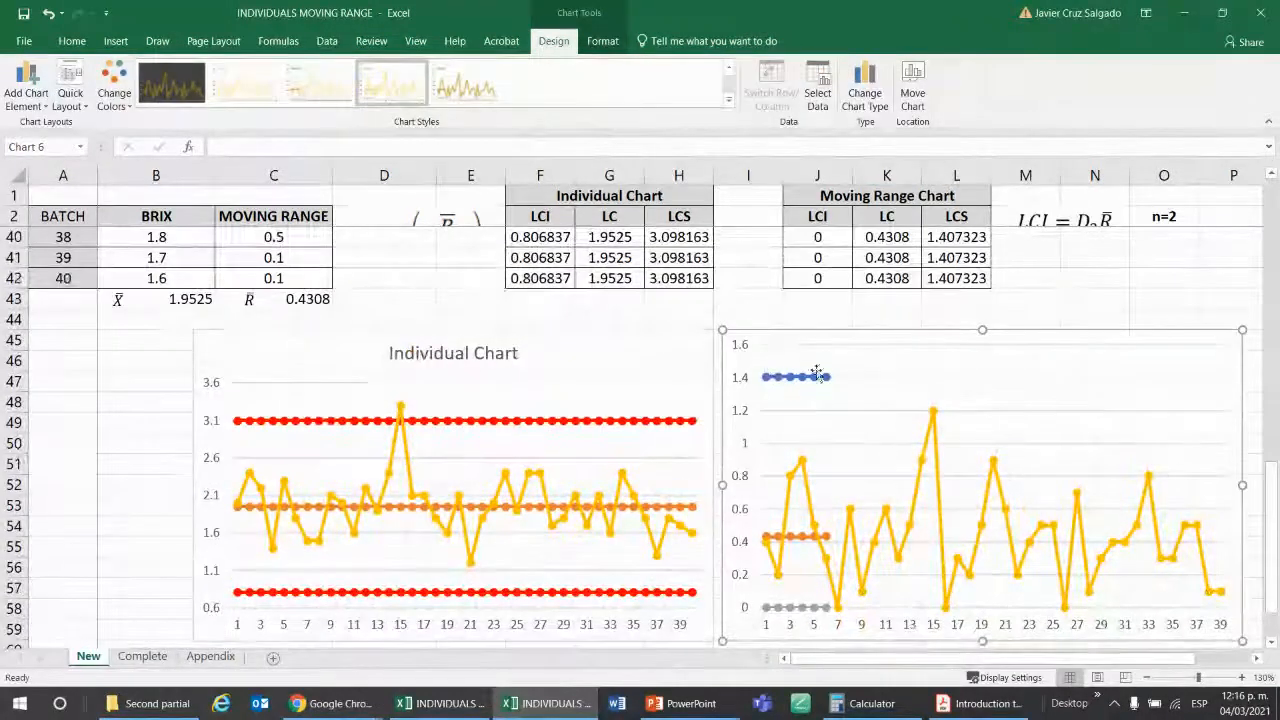
right_click(882, 366)
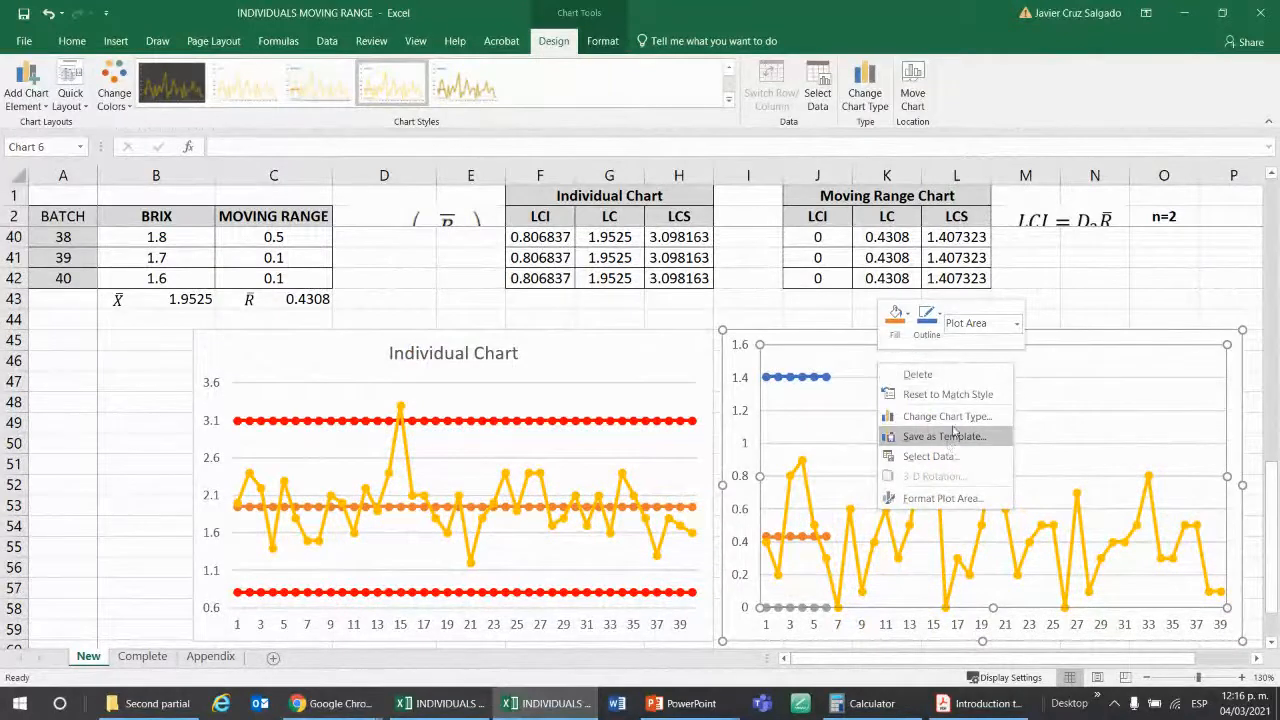
click(930, 456)
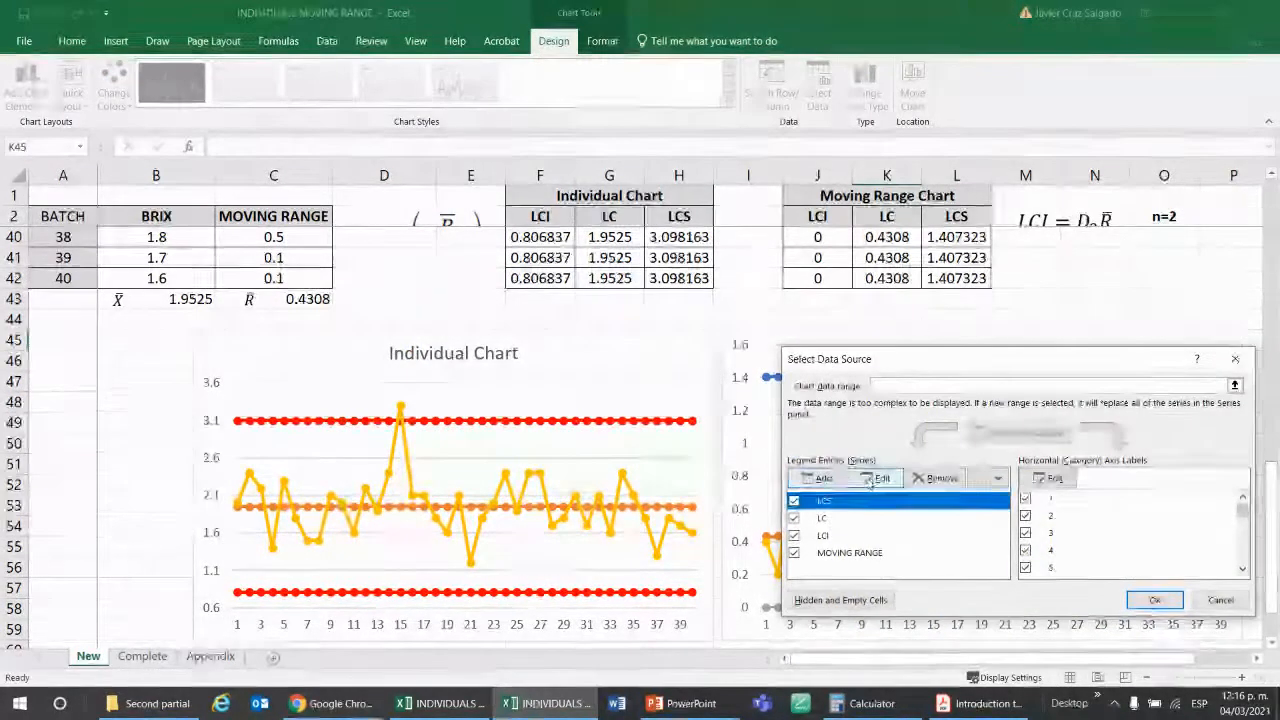
click(870, 483)
click(1051, 507)
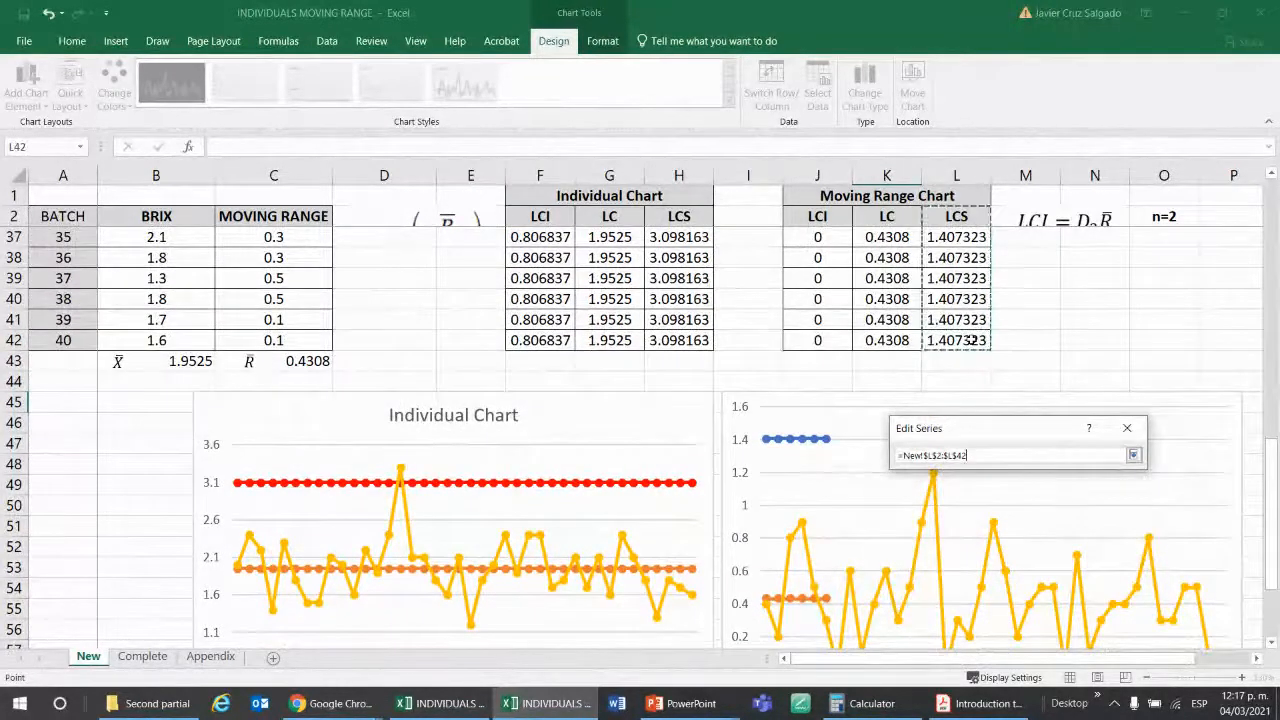
key(ctrl+shift+Up)
key(shift+Down)
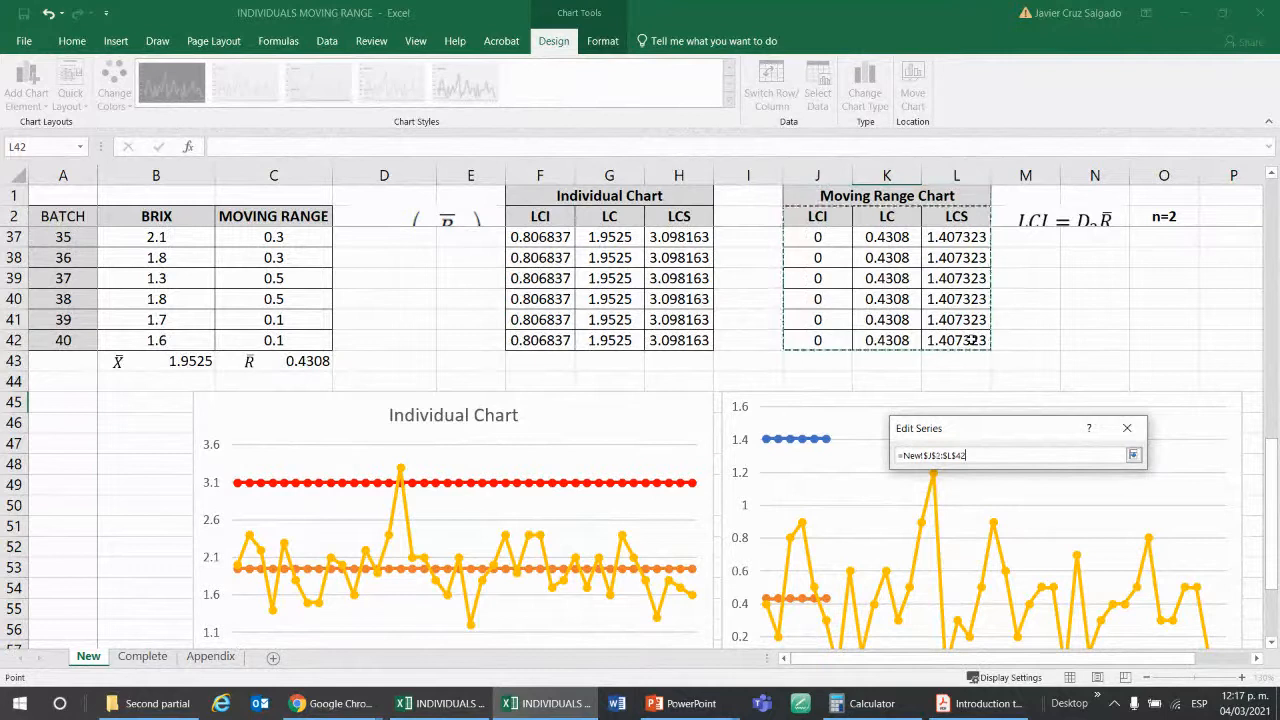
click(971, 340)
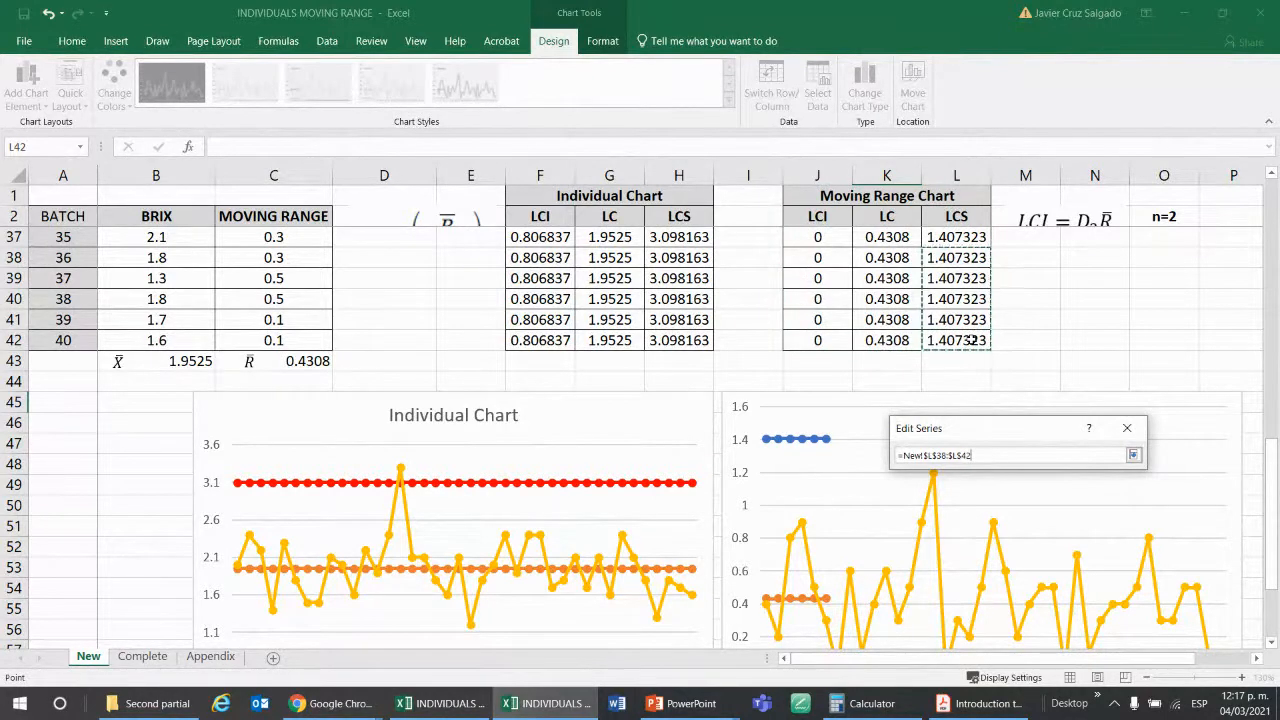
key(shift+Up)
key(shift+Up)
key(shift+Up)
key(shift+Up)
key(shift+Up)
key(shift+Up)
key(shift+Up)
key(shift+Up)
key(shift+Up)
key(shift+Up)
key(shift+Up)
key(shift+Up)
key(shift+Up)
key(shift+Up)
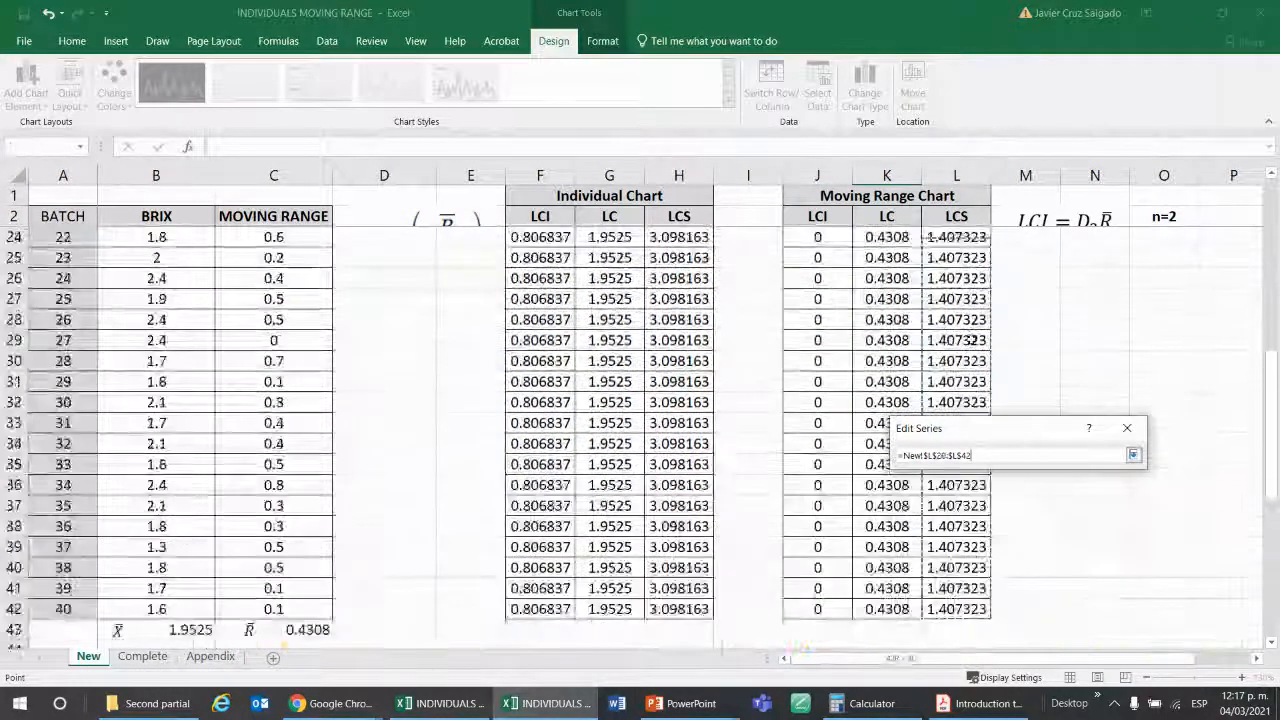
key(shift+Up)
key(shift+Up)
key(shift+Up)
key(shift+Up)
key(shift+Up)
key(shift+Up)
key(shift+Up)
key(shift+Up)
key(shift+Up)
key(shift+Up)
key(shift+Up)
key(shift+Up)
key(shift+Up)
key(shift+Up)
key(shift+Up)
key(shift+Up)
key(shift+Up)
key(shift+Up)
key(shift+Up)
key(shift+Up)
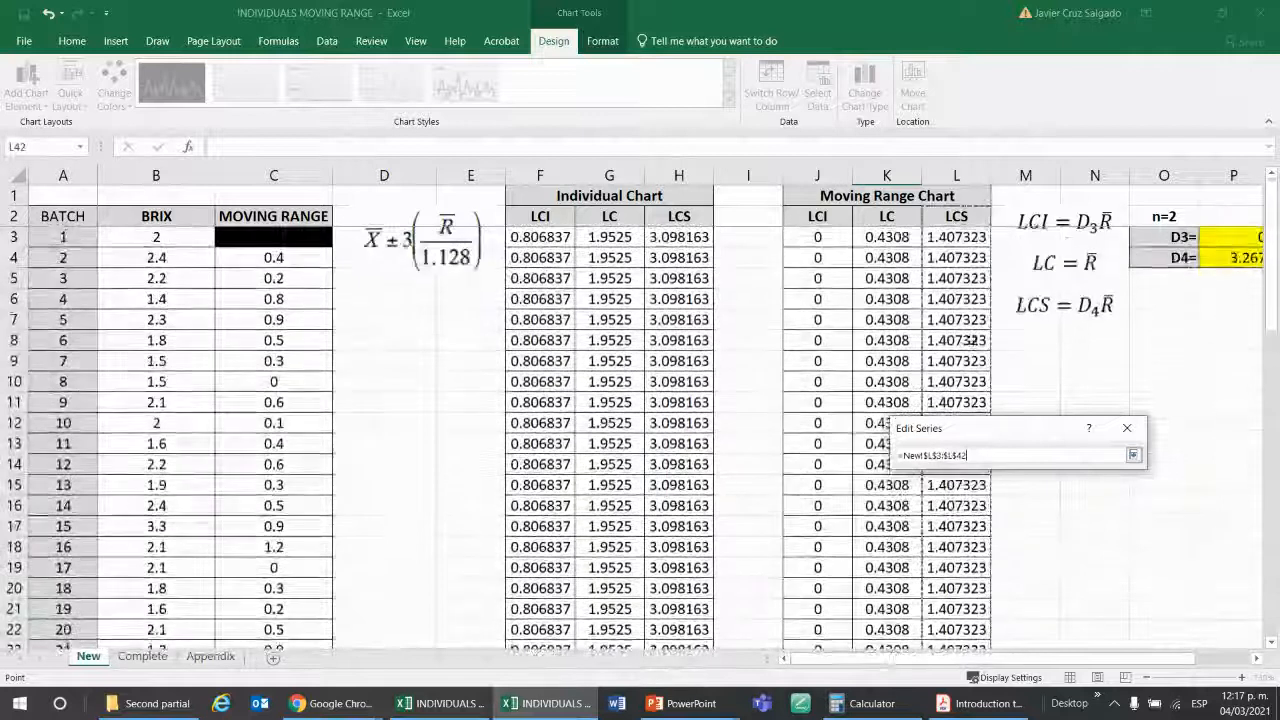
key(Return)
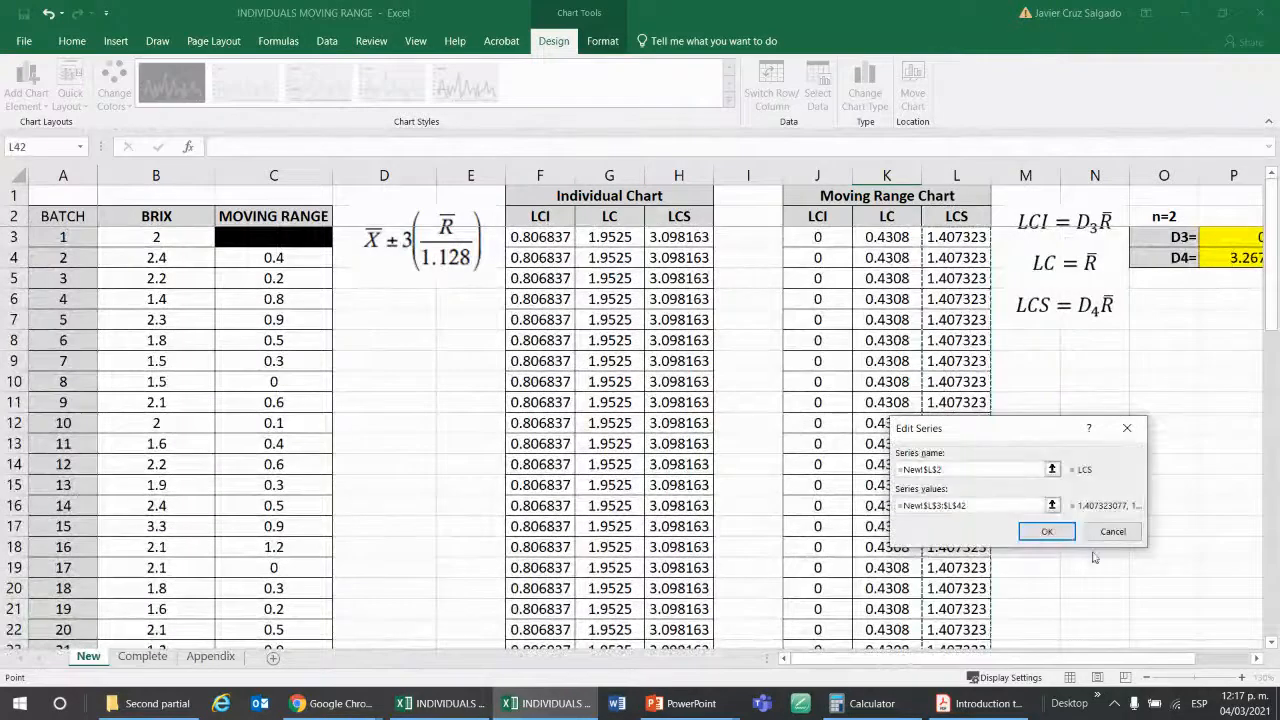
click(1046, 531)
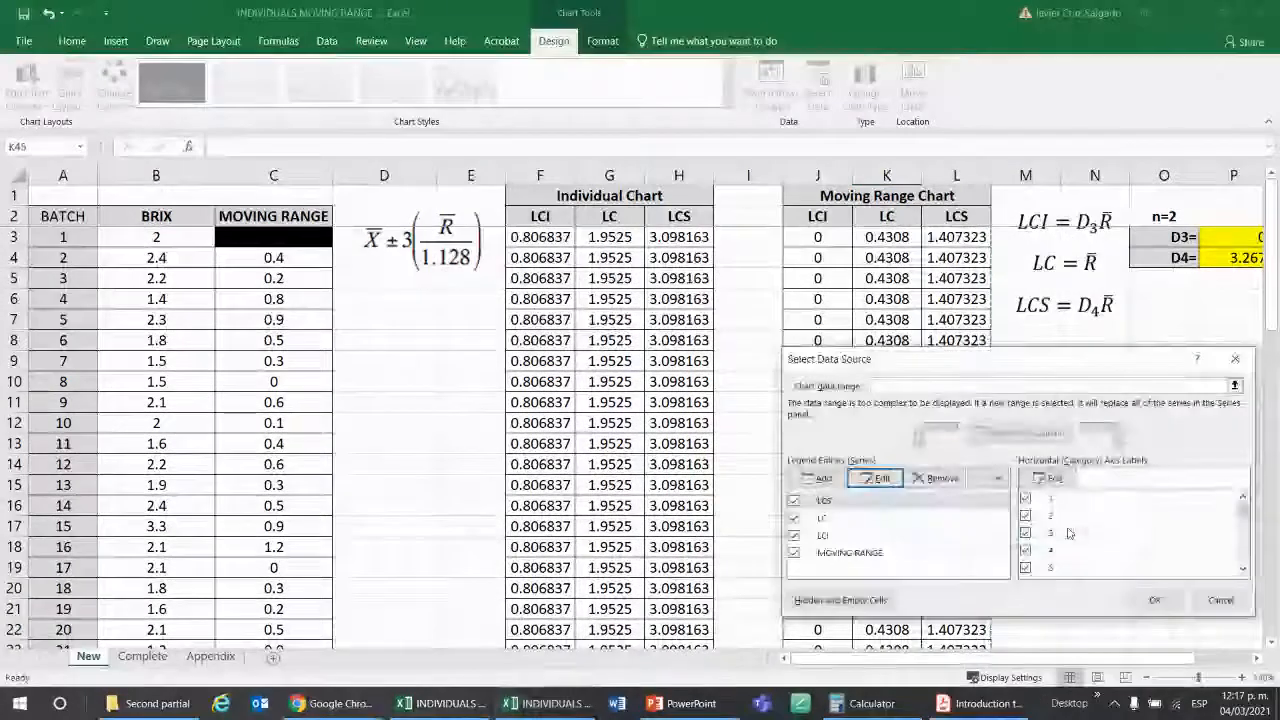
Extend the LC series of the moving range chart to use the values in K3:K42.
click(822, 517)
click(876, 478)
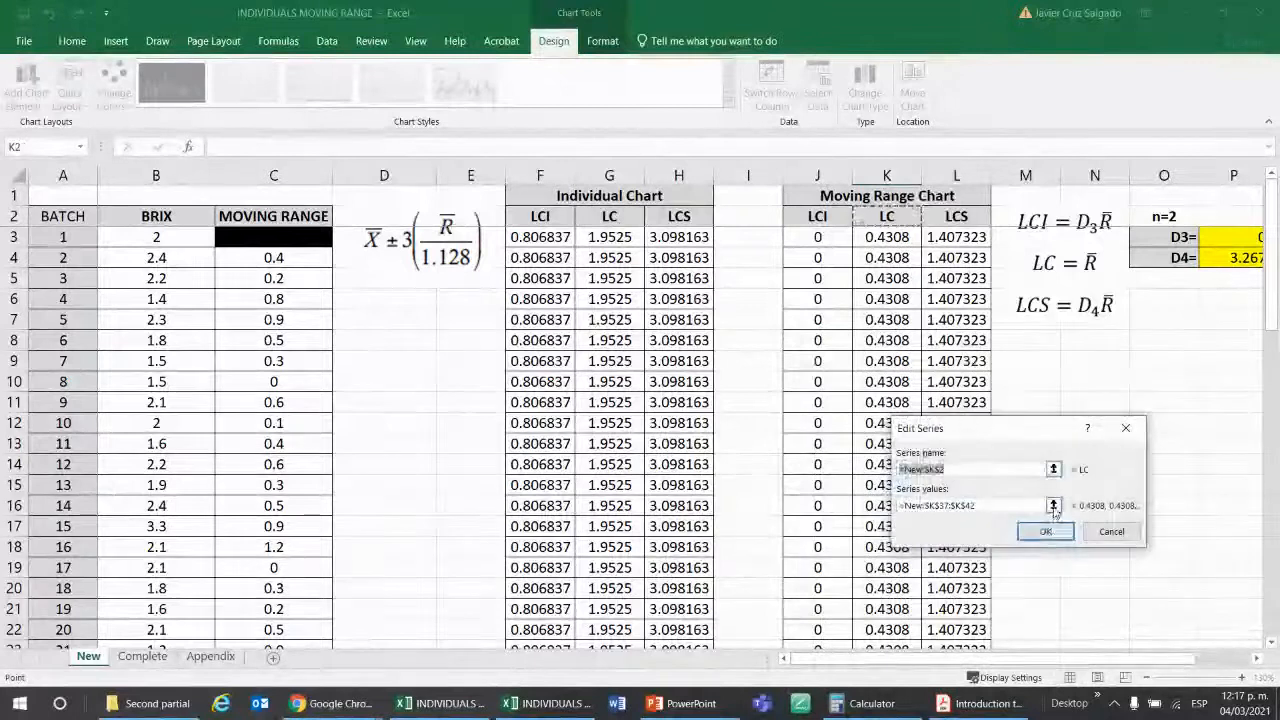
click(1053, 505)
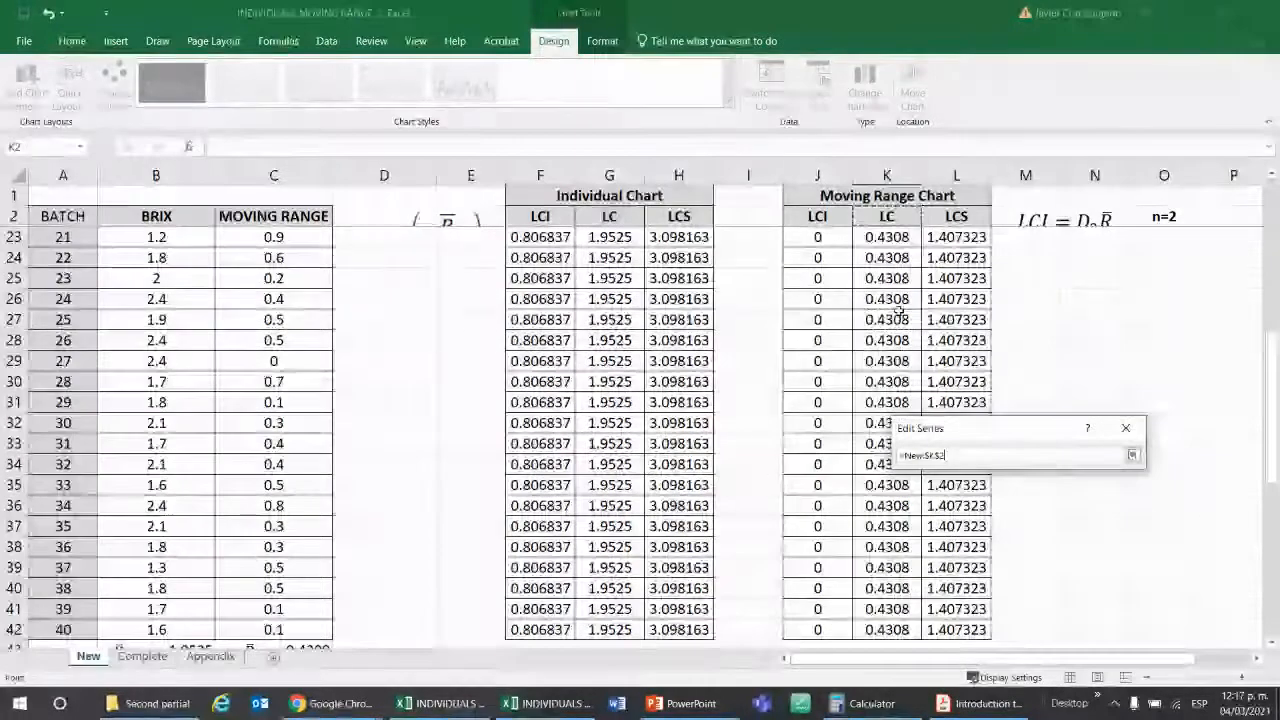
key(Down)
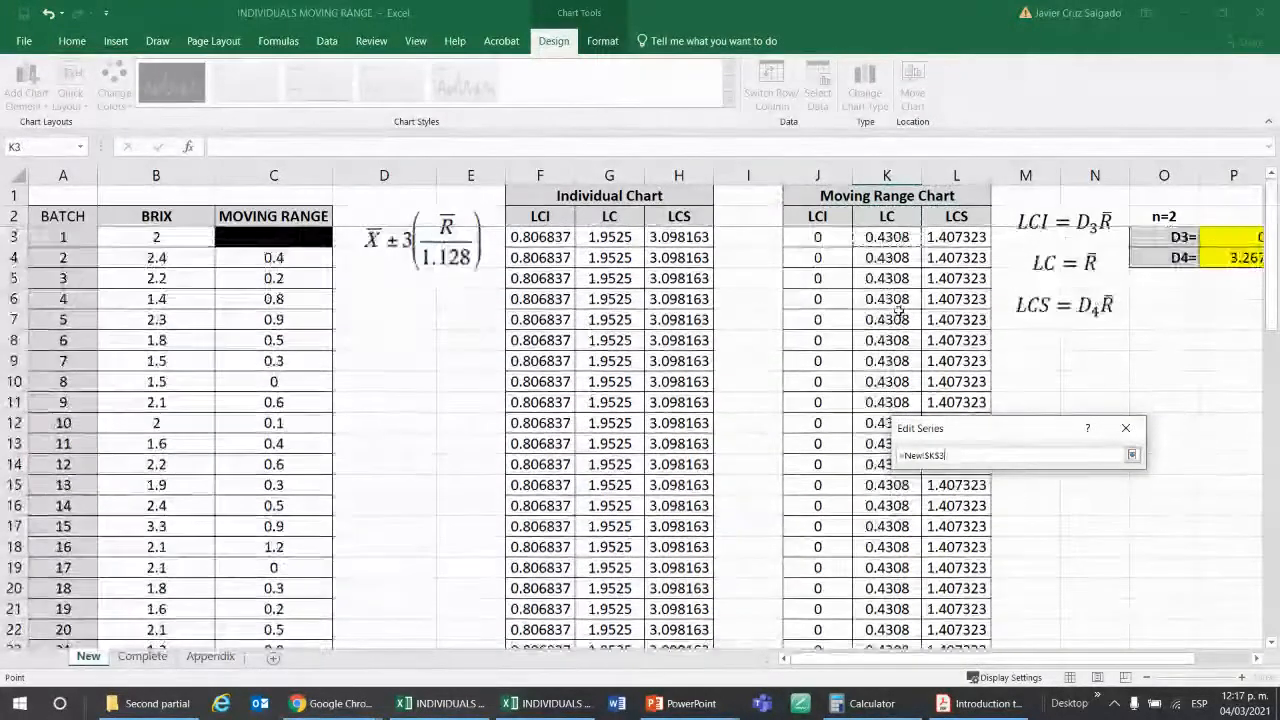
key(ctrl+shift+Down)
key(Return)
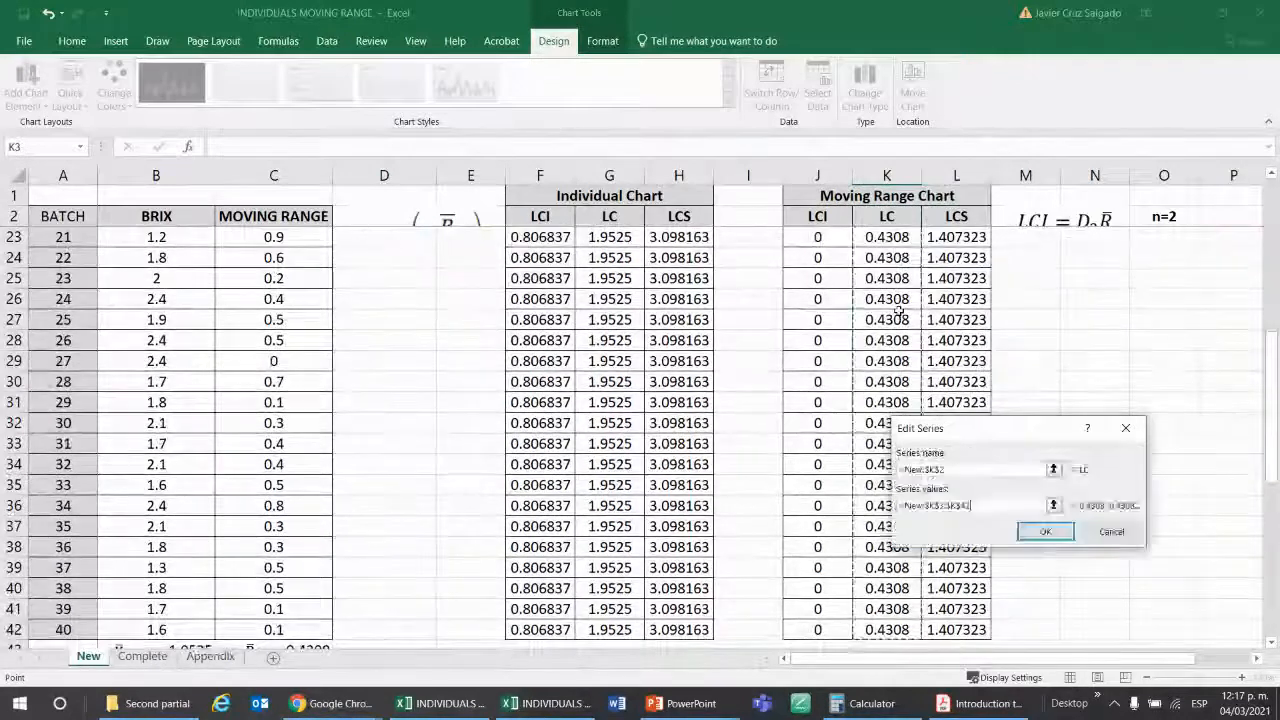
click(1046, 532)
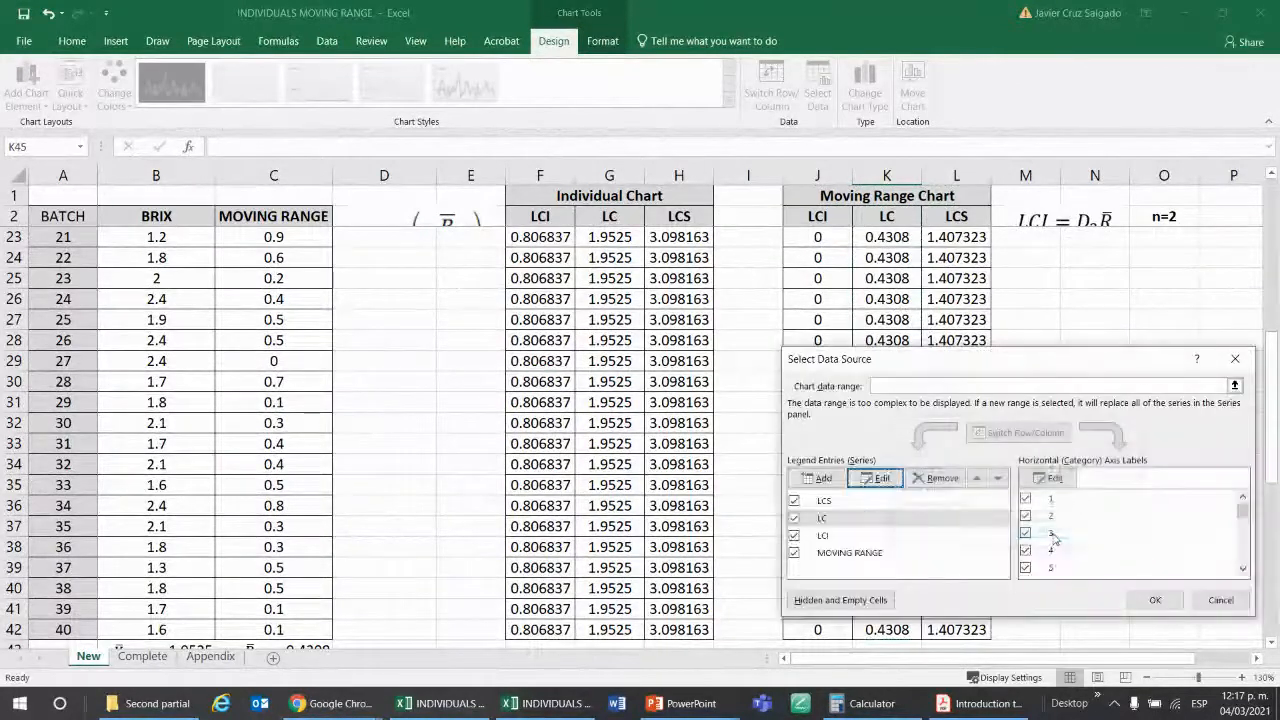
Add another LCI series to the moving range chart, with its name from J2 and values from J3:J42.
click(822, 537)
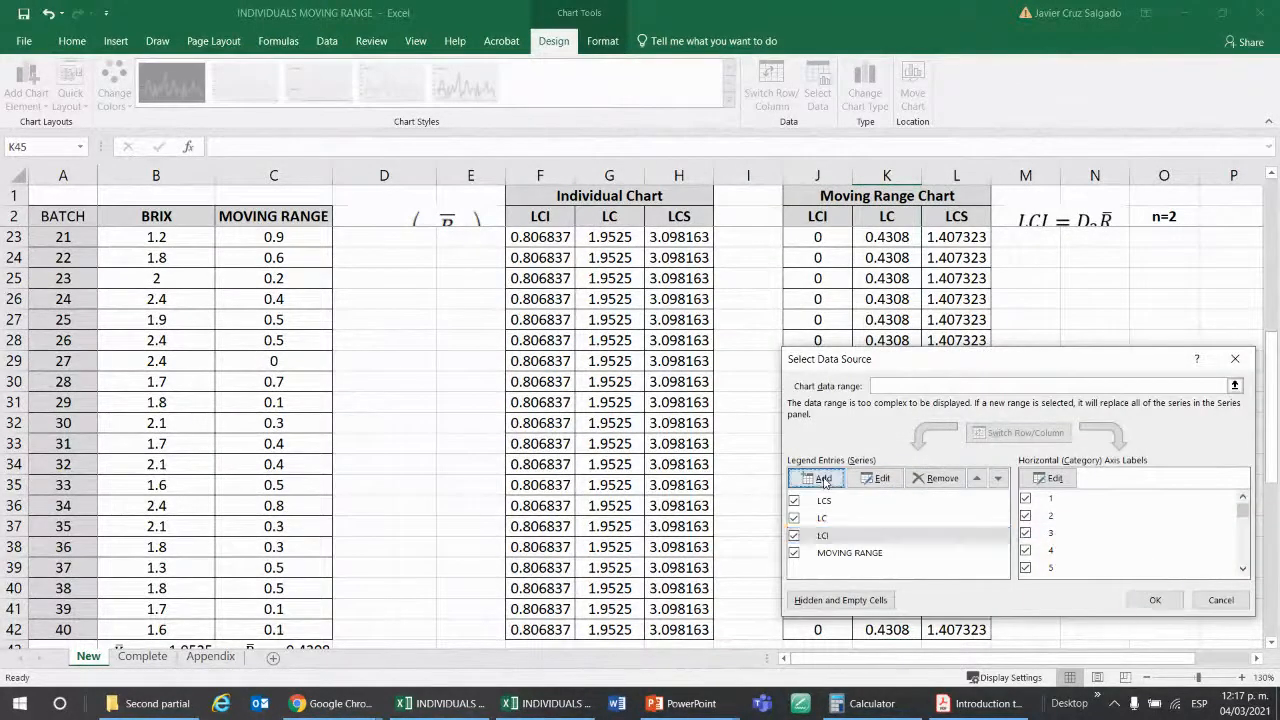
click(876, 478)
click(1053, 469)
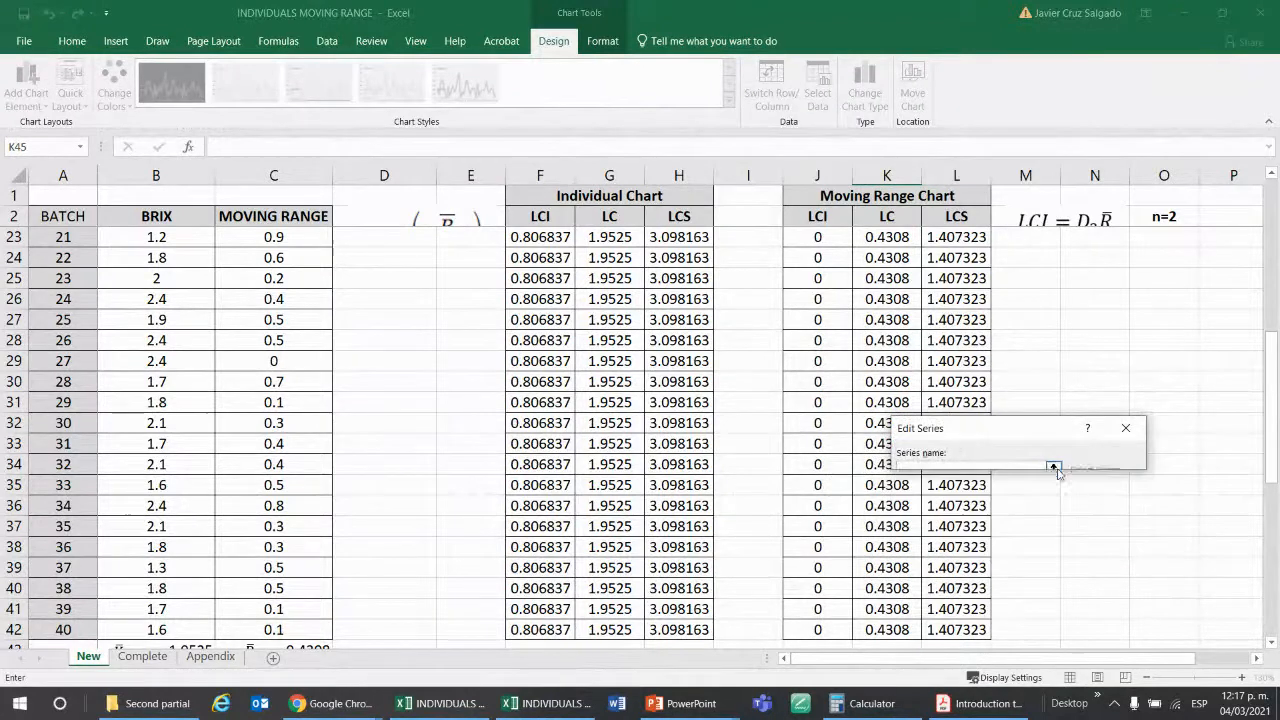
click(817, 217)
key(Return)
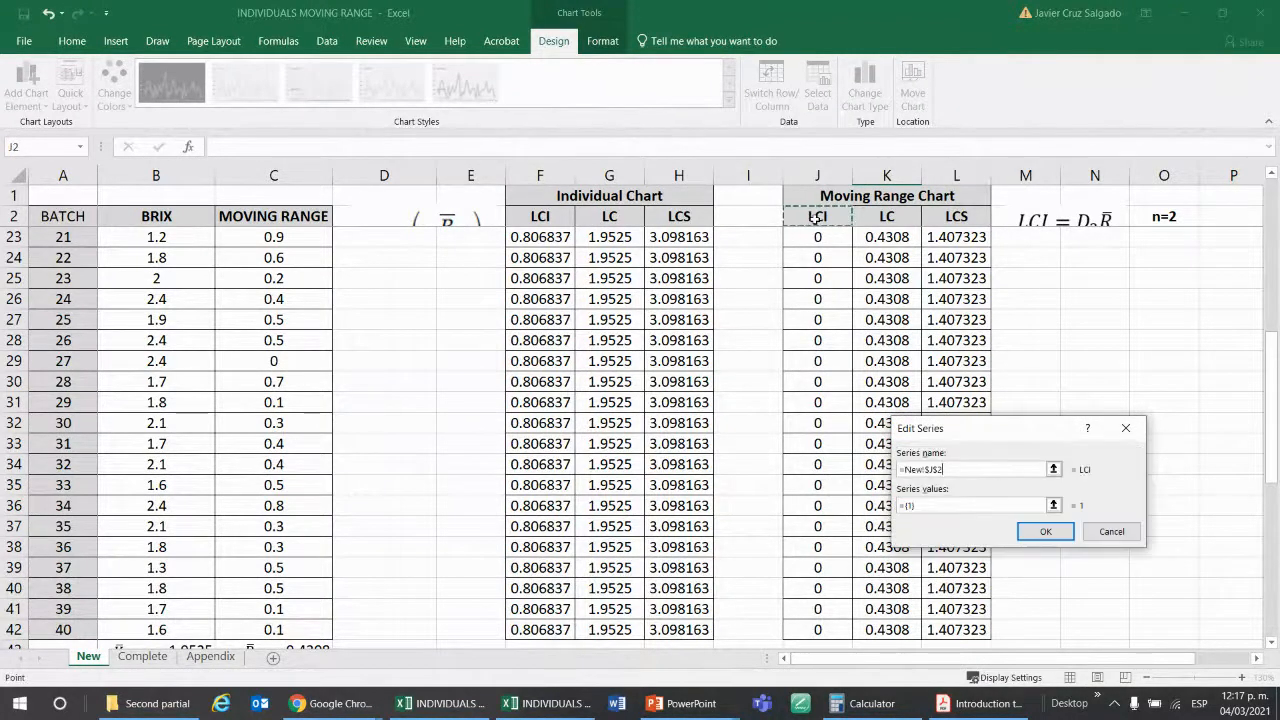
click(1053, 505)
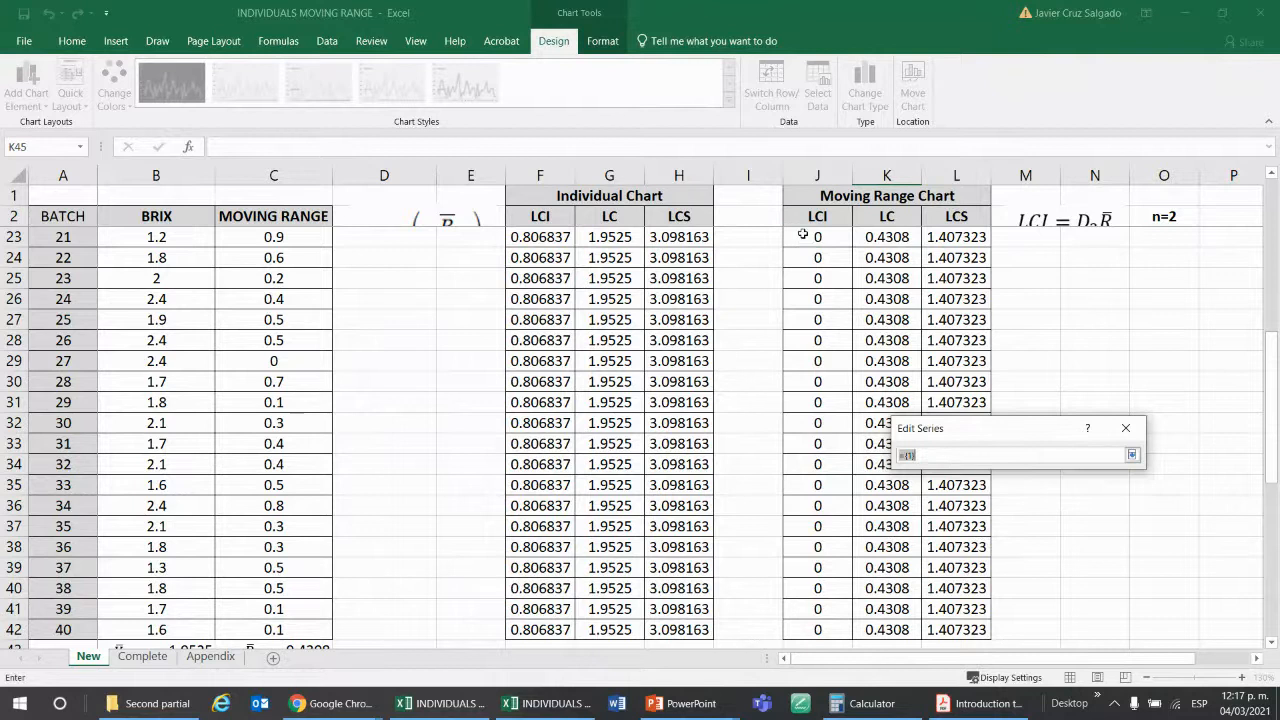
click(802, 234)
scroll(817, 283, up, 7)
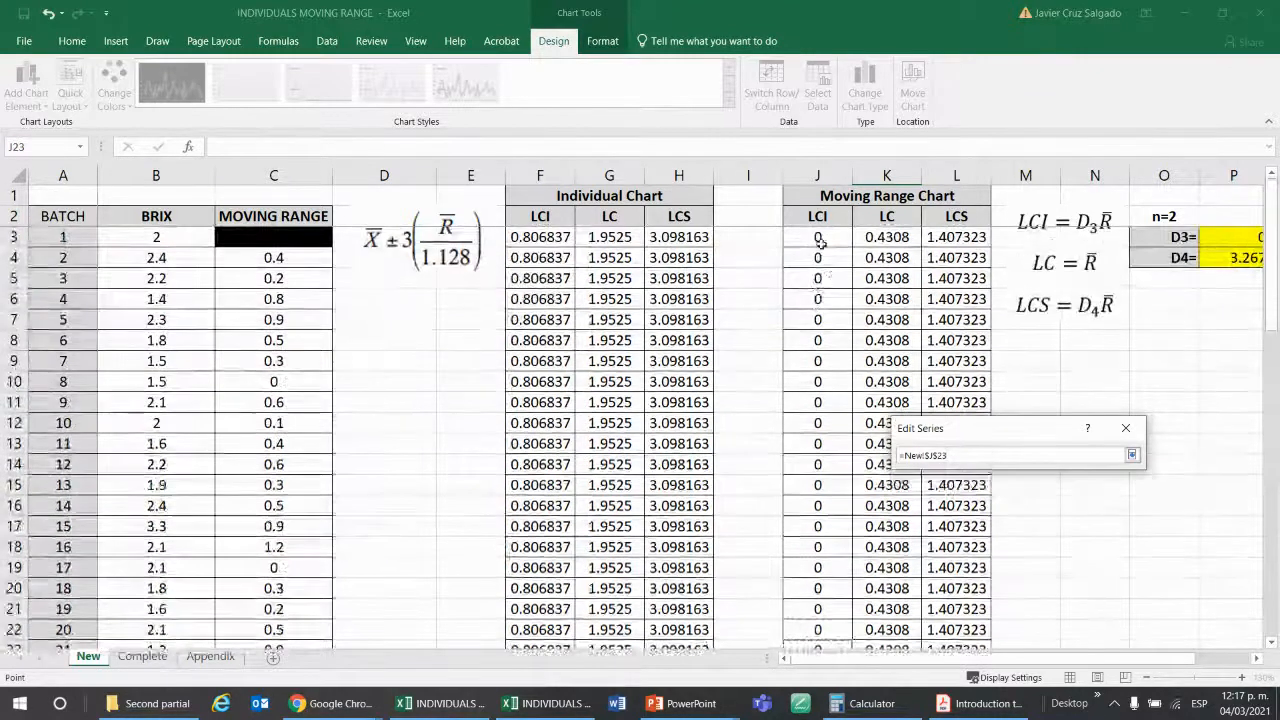
click(820, 235)
scroll(822, 232, down, 7)
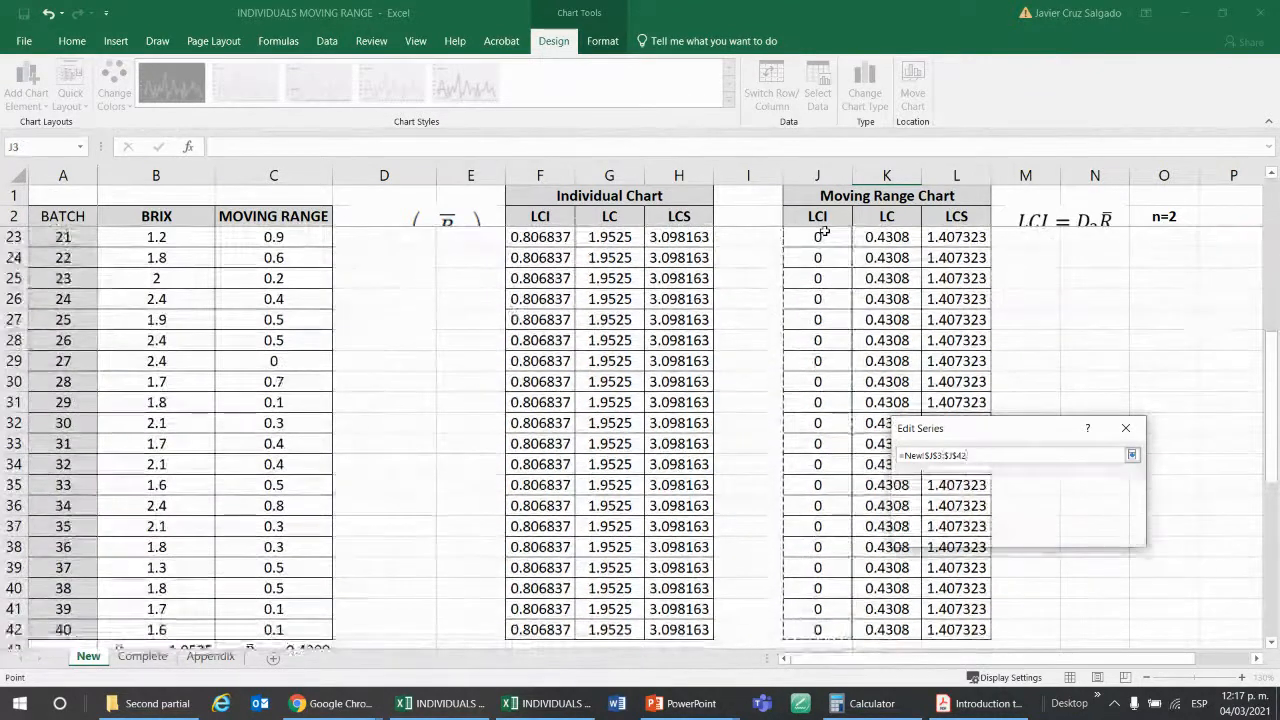
key(Return)
key(Return)
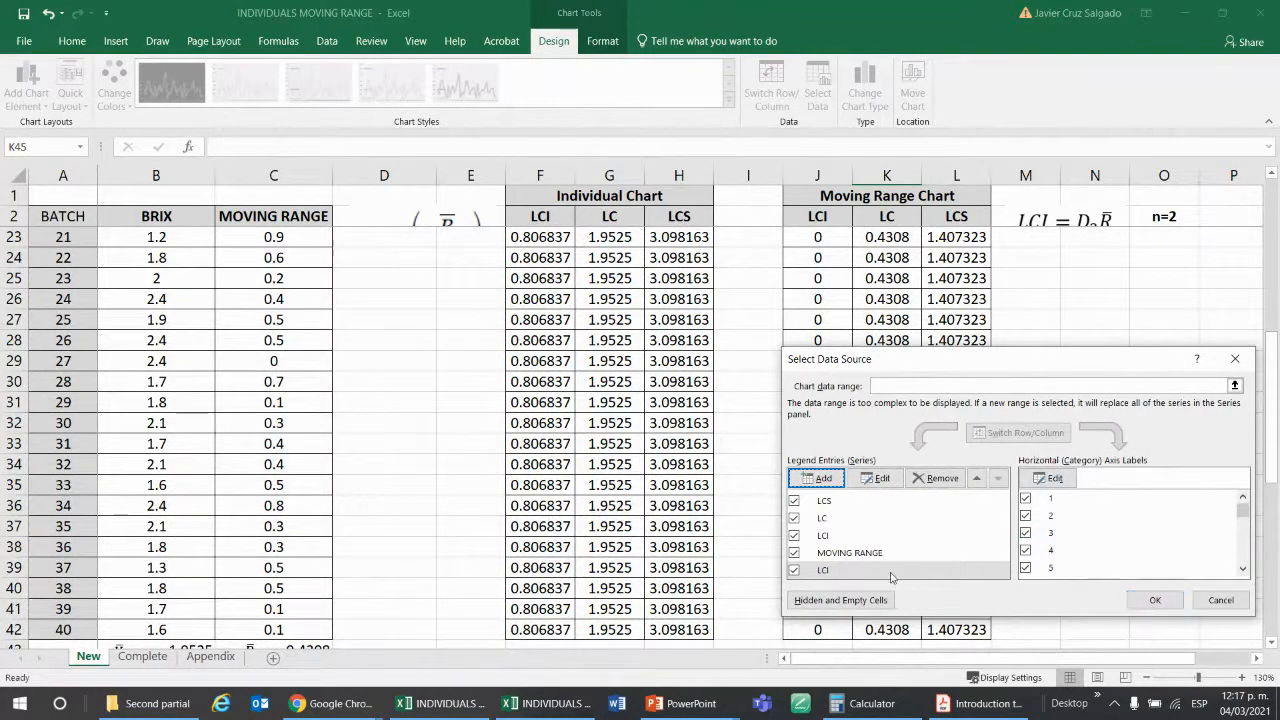
Remove the LC series from the moving range chart and apply the data source changes.
click(820, 518)
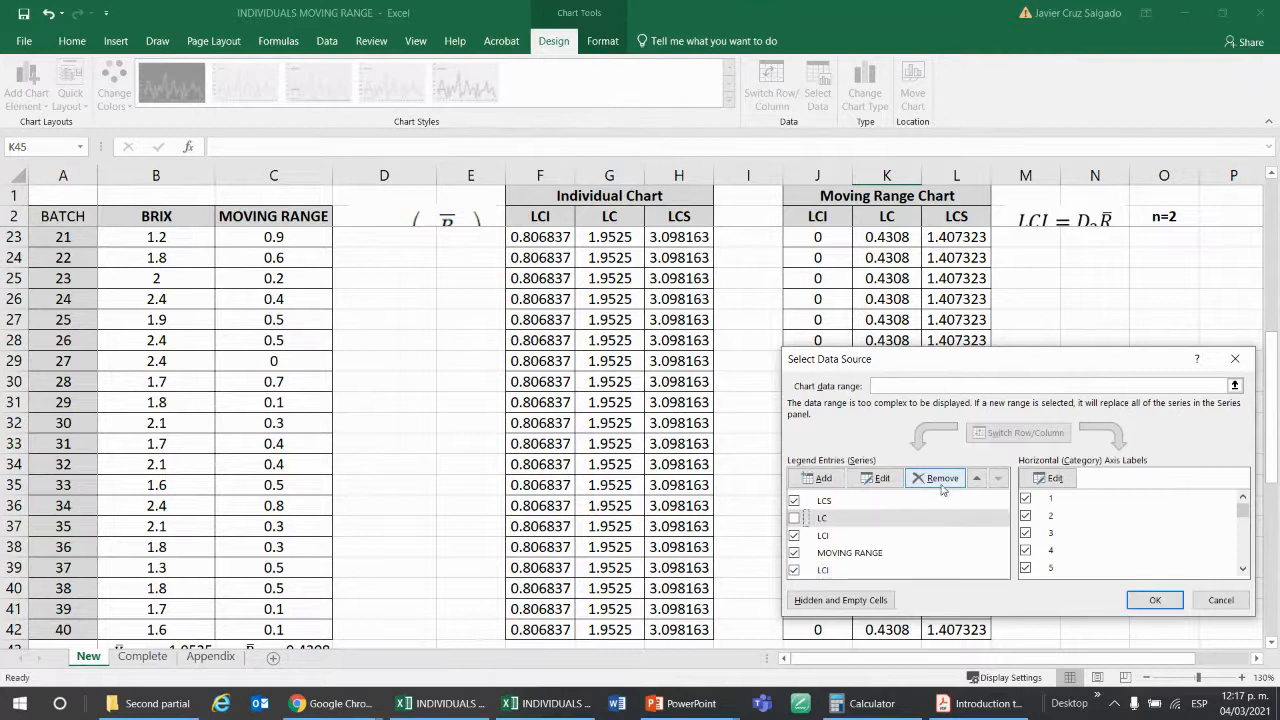
click(937, 478)
click(1155, 600)
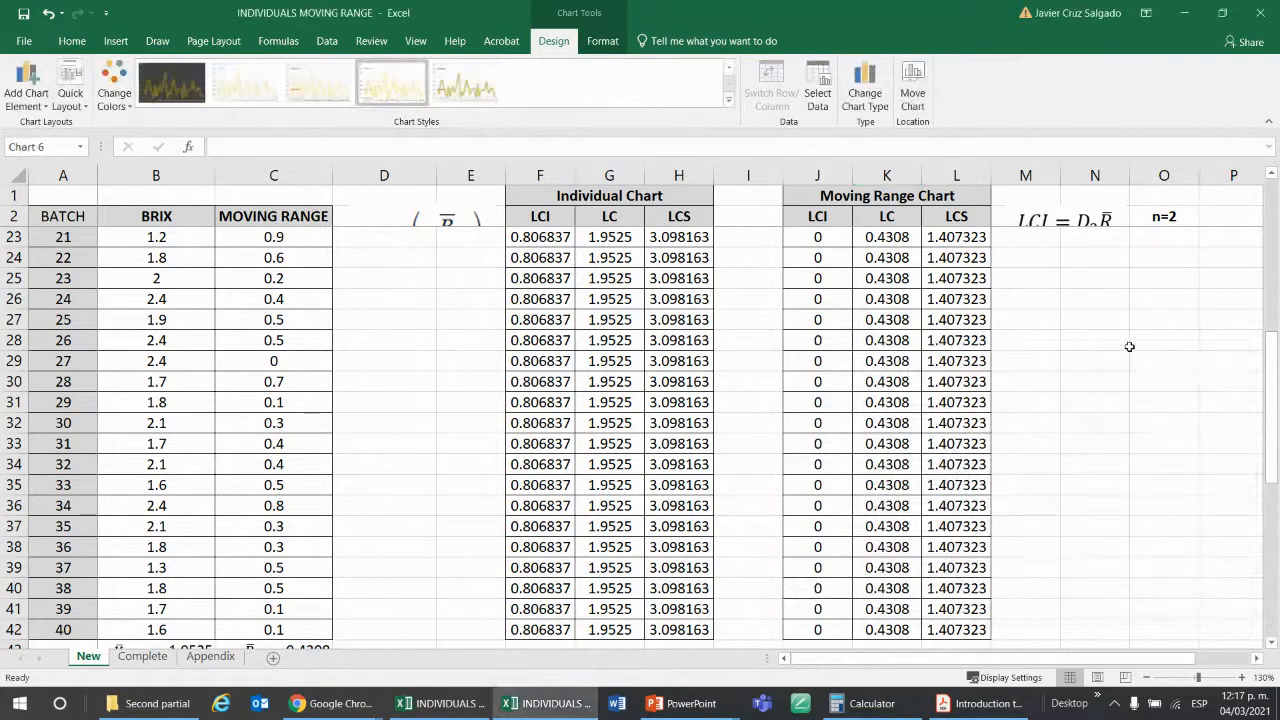
Add a new series to the moving range chart's data source, taking its name from the LC header in K2.
scroll(1128, 353, up, 1)
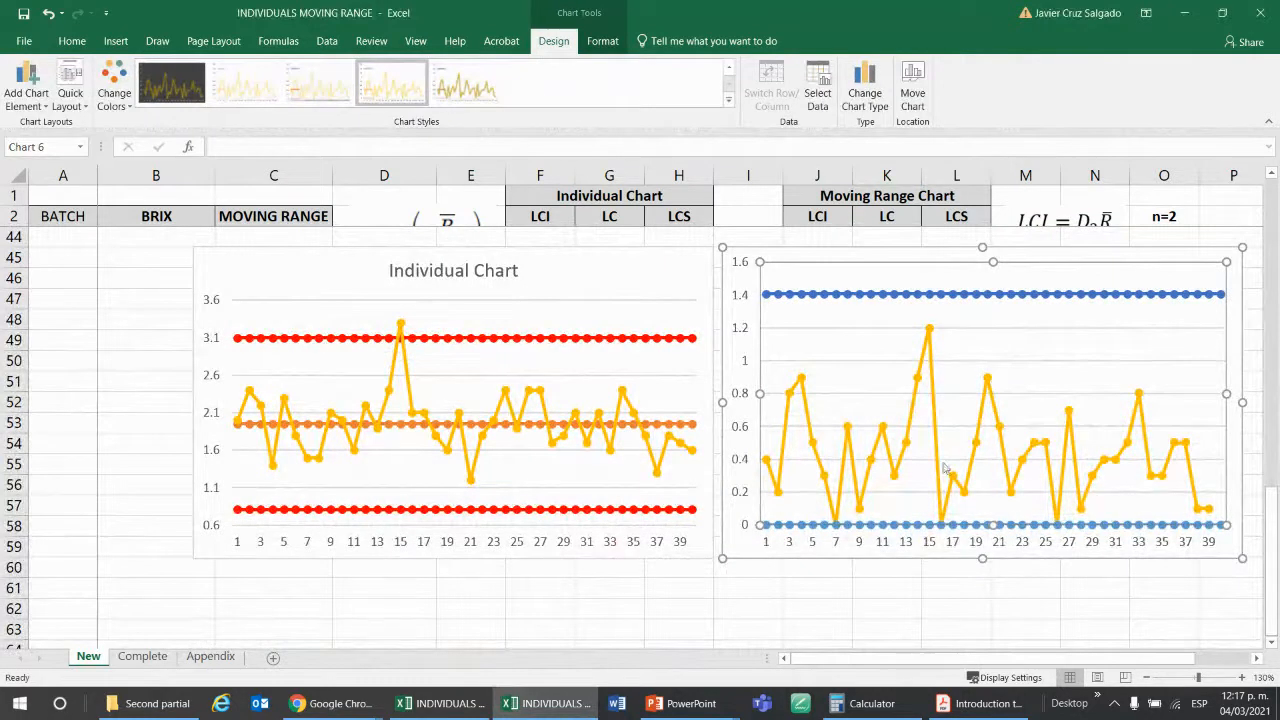
click(1080, 256)
right_click(1080, 256)
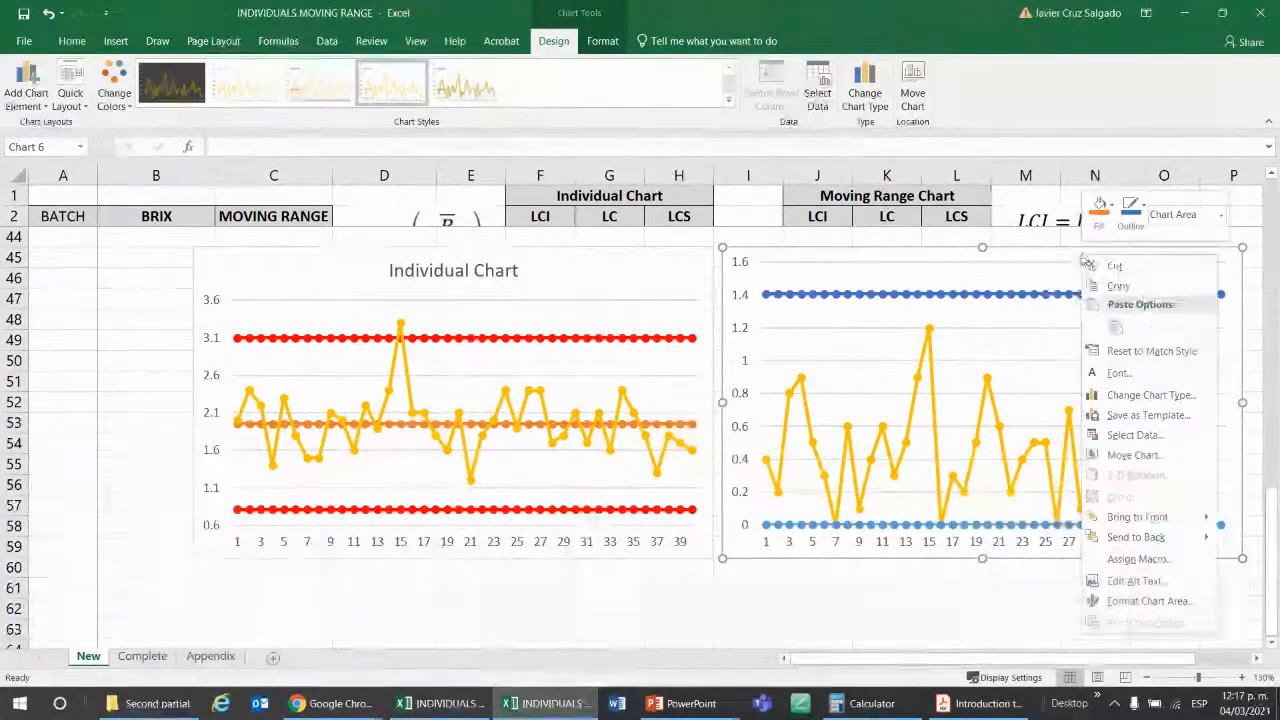
click(1146, 436)
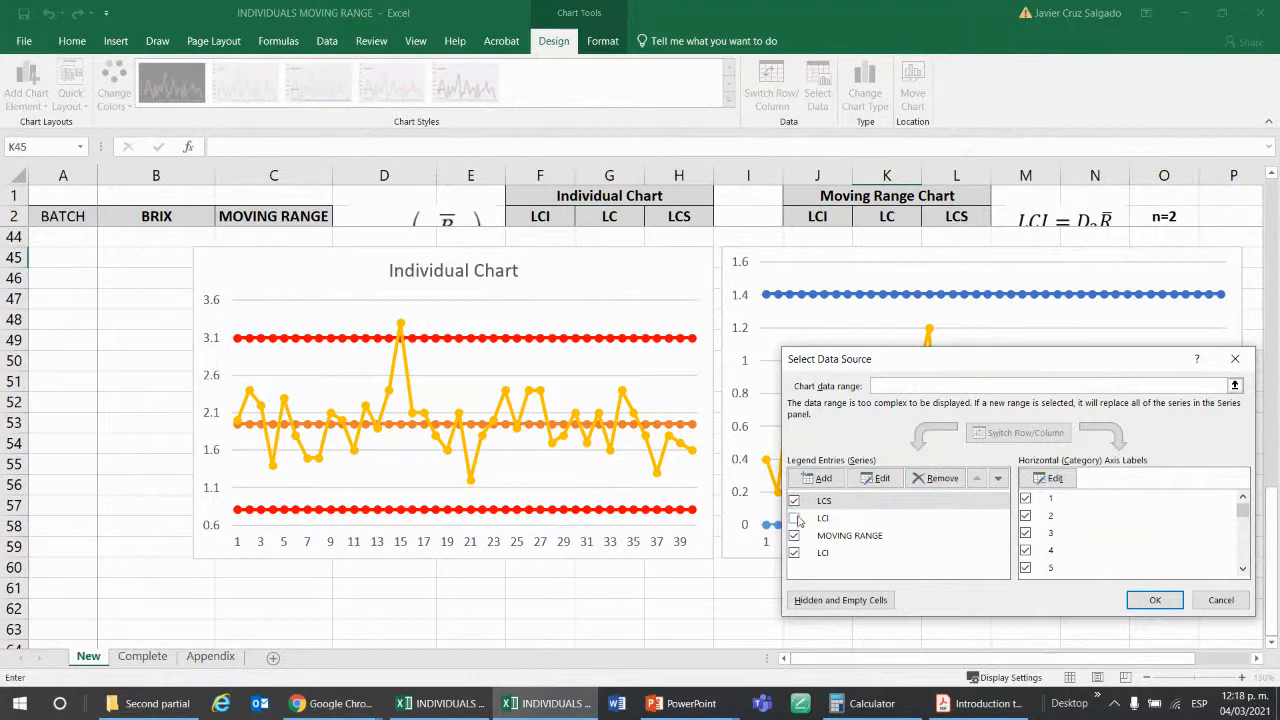
click(820, 478)
click(1053, 470)
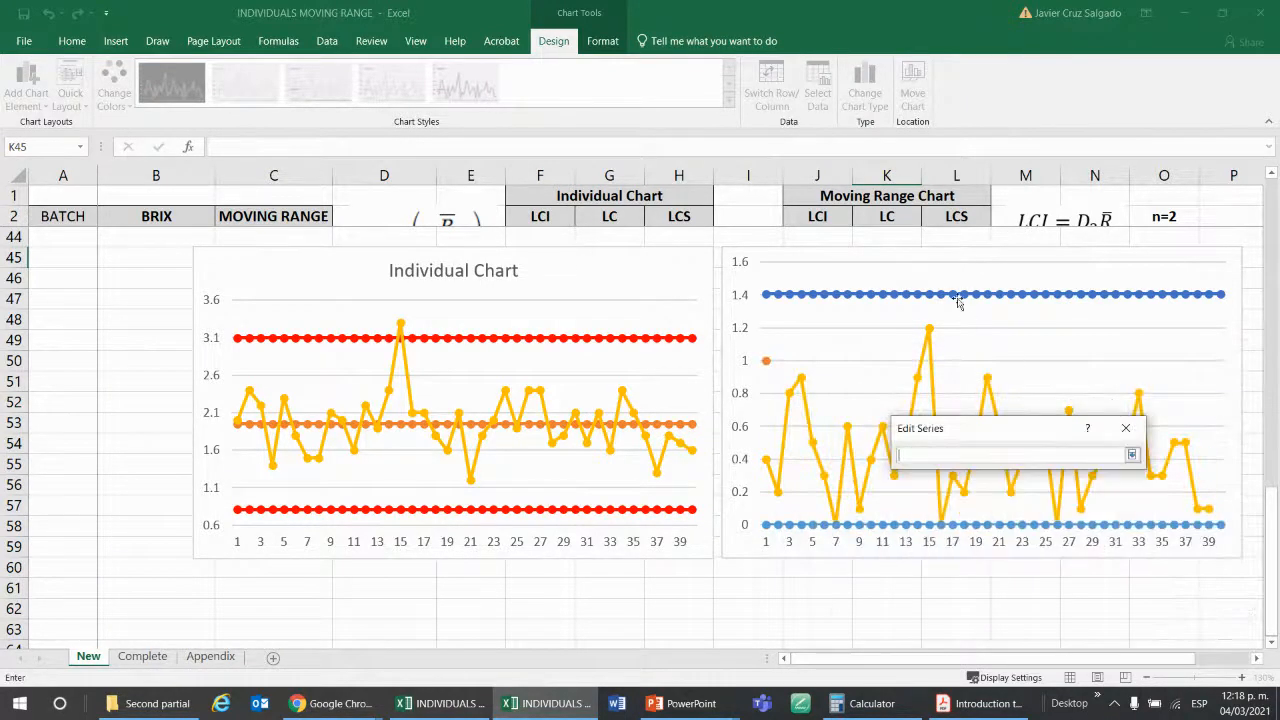
click(897, 216)
key(Return)
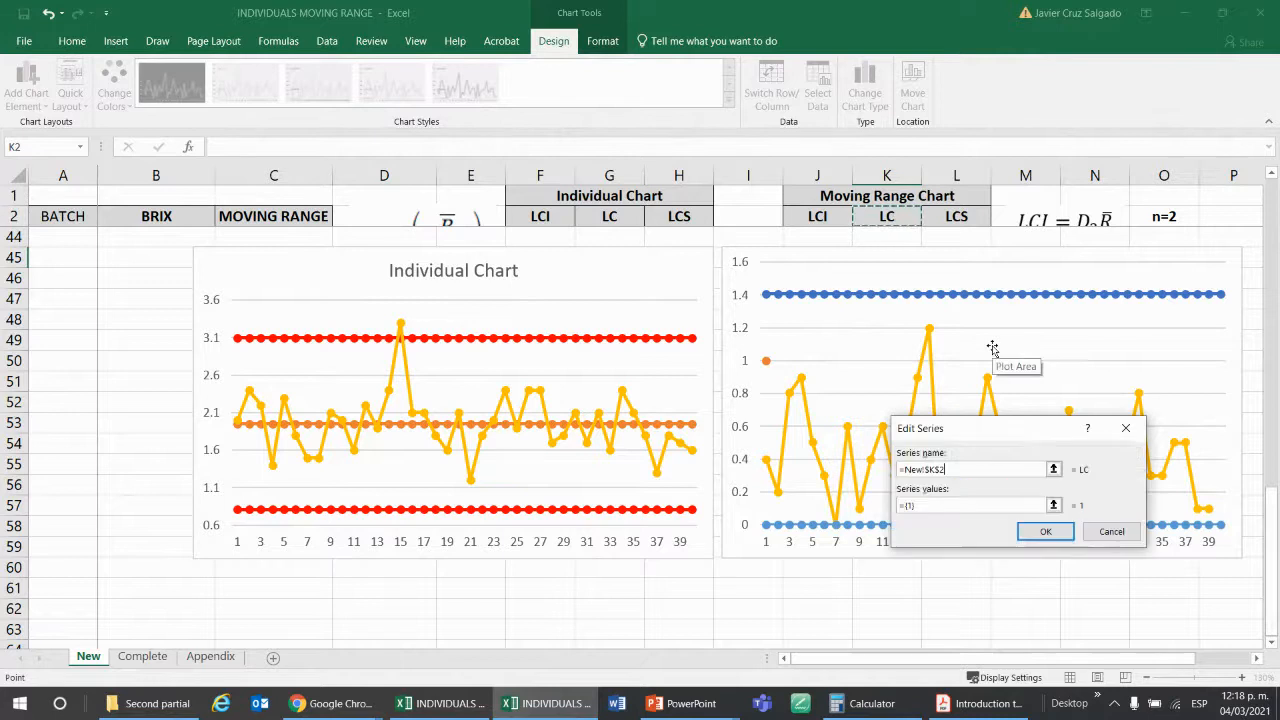
Set the new LC series' values to K3:K42 and apply the moving range chart's data source changes.
click(1055, 507)
scroll(1071, 512, up, 12)
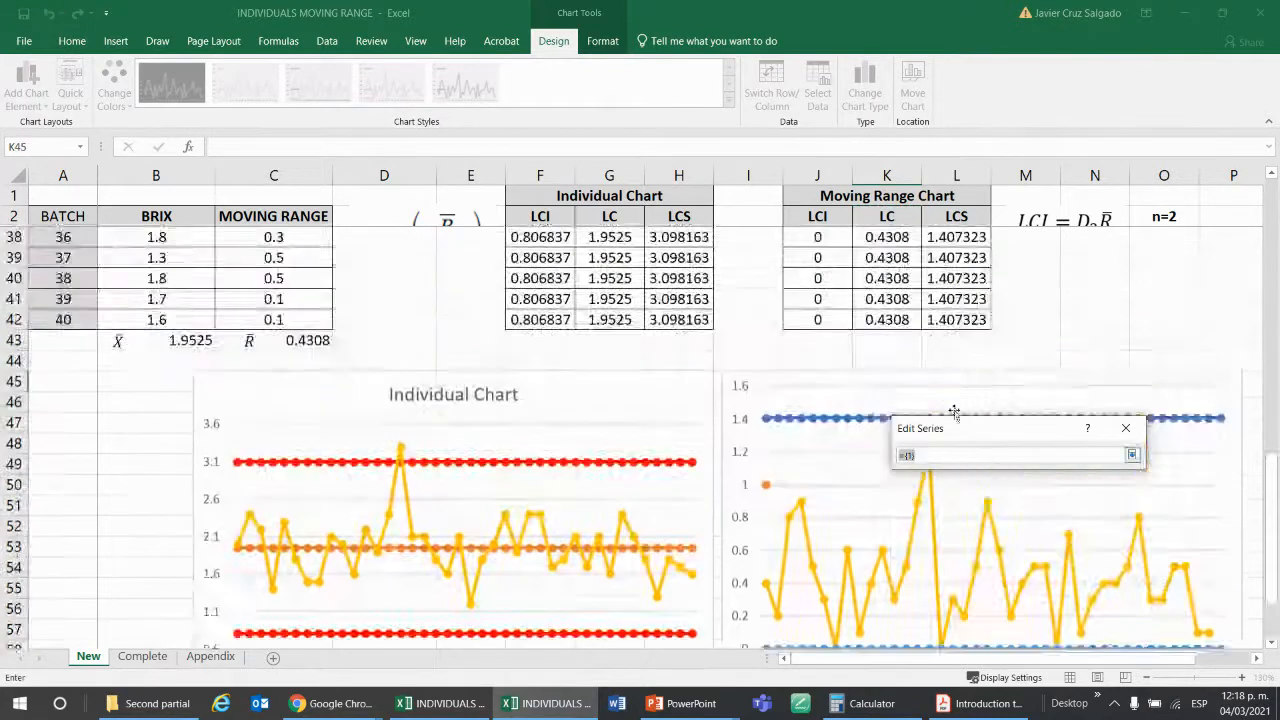
scroll(890, 340, up, 2)
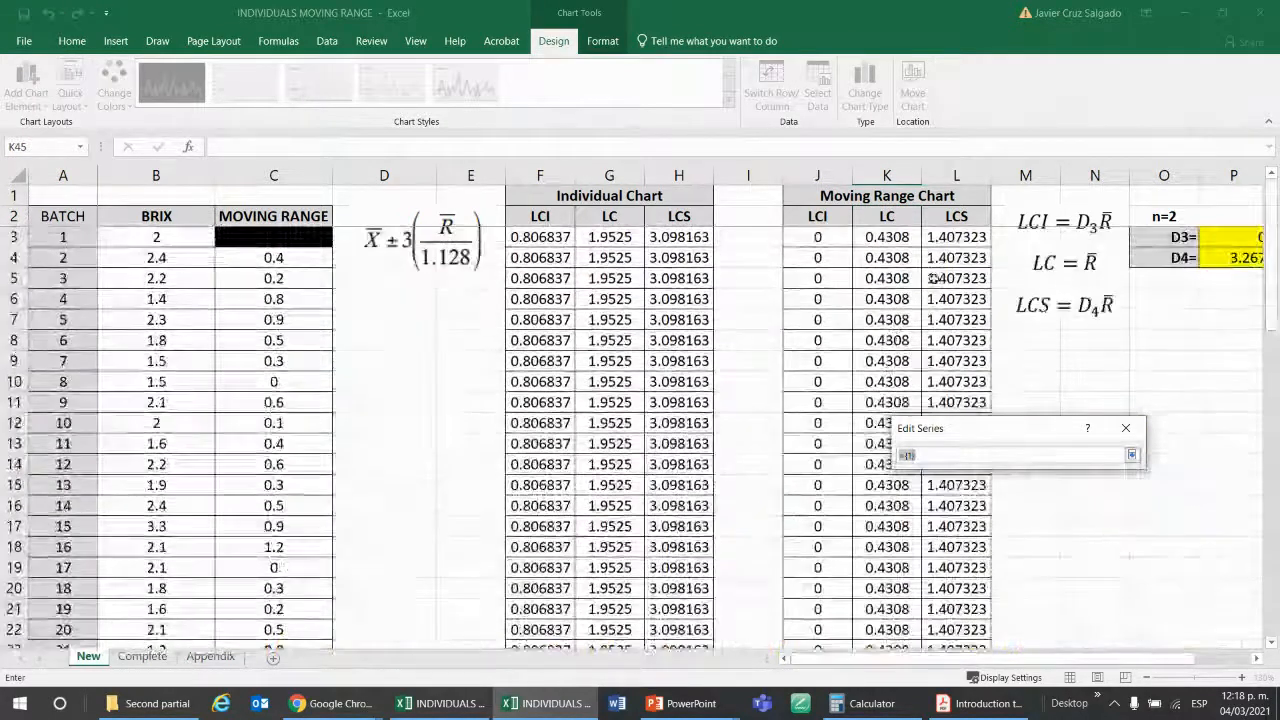
click(900, 236)
scroll(902, 234, down, 7)
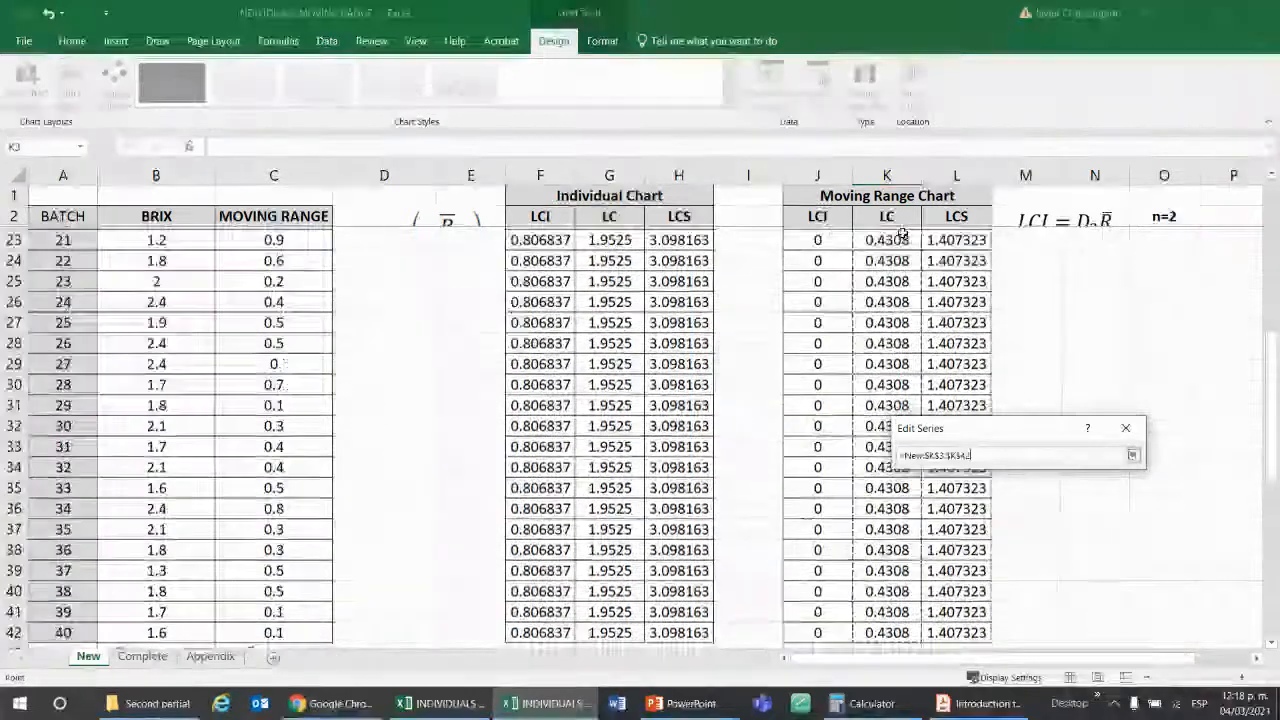
key(Return)
key(Return)
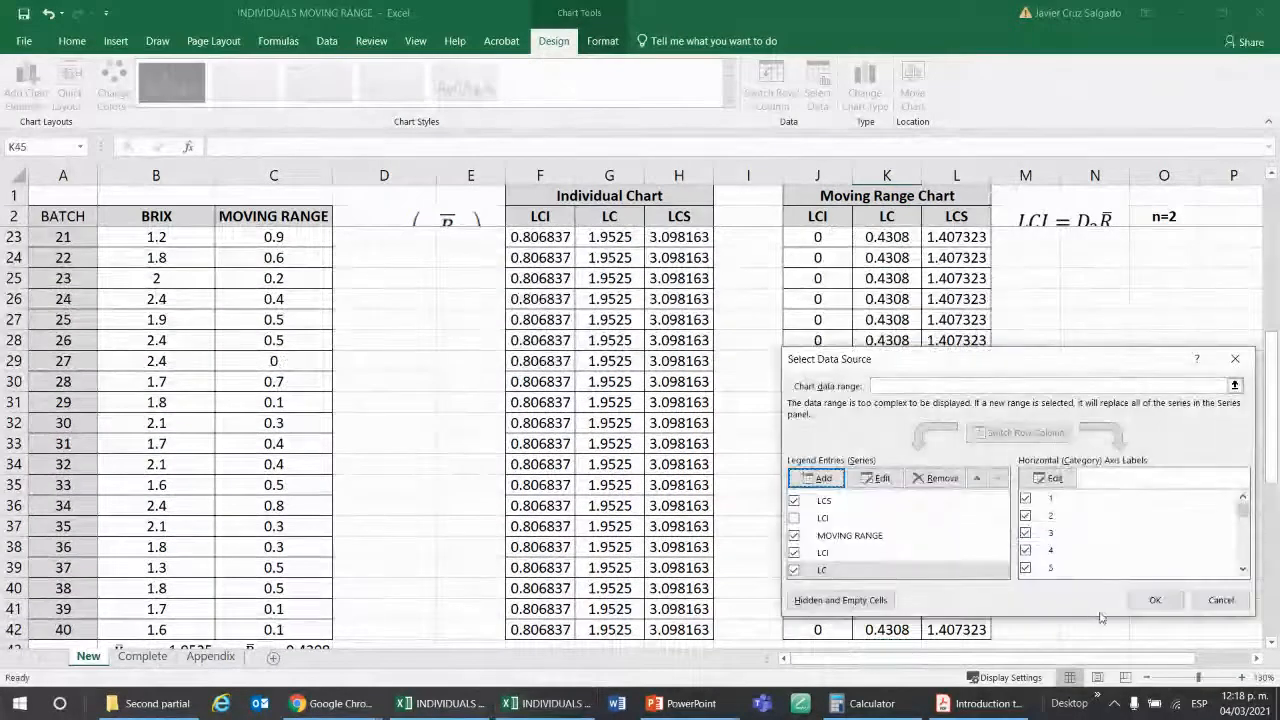
click(1152, 600)
scroll(1134, 415, down, 7)
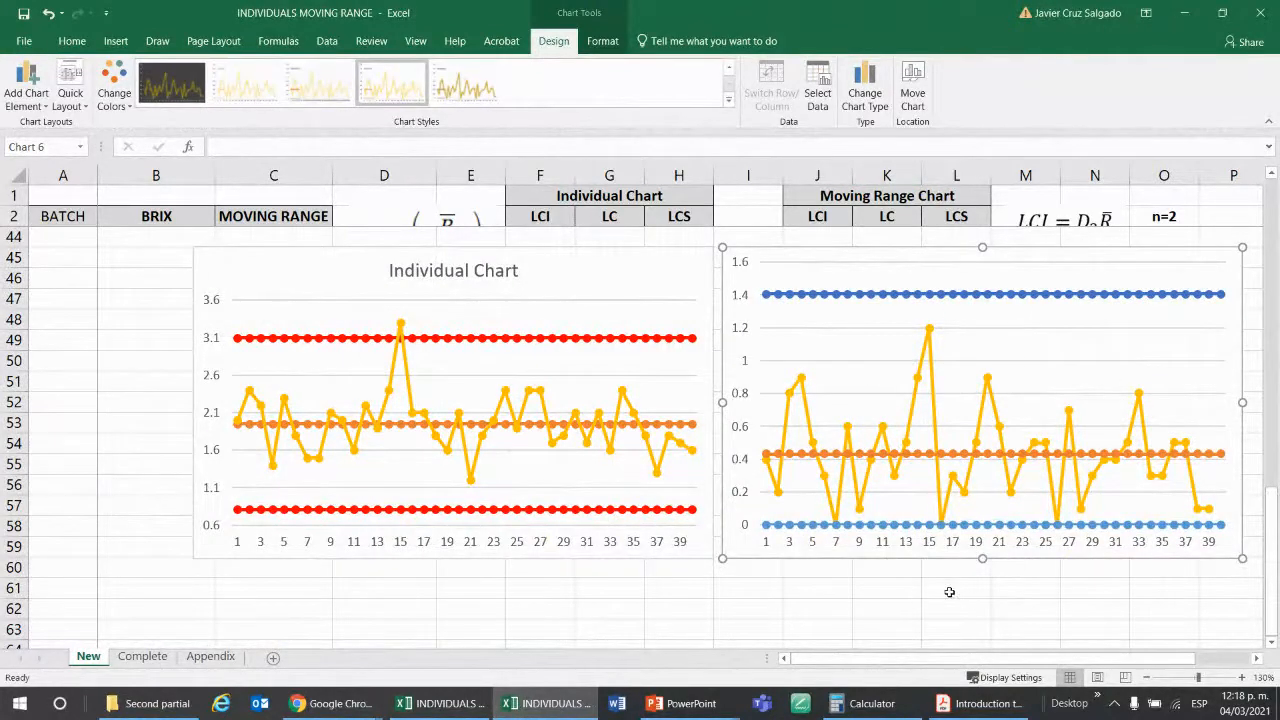
Add a chart title to the moving range chart and set its text to "Moving Range Chart".
click(1257, 659)
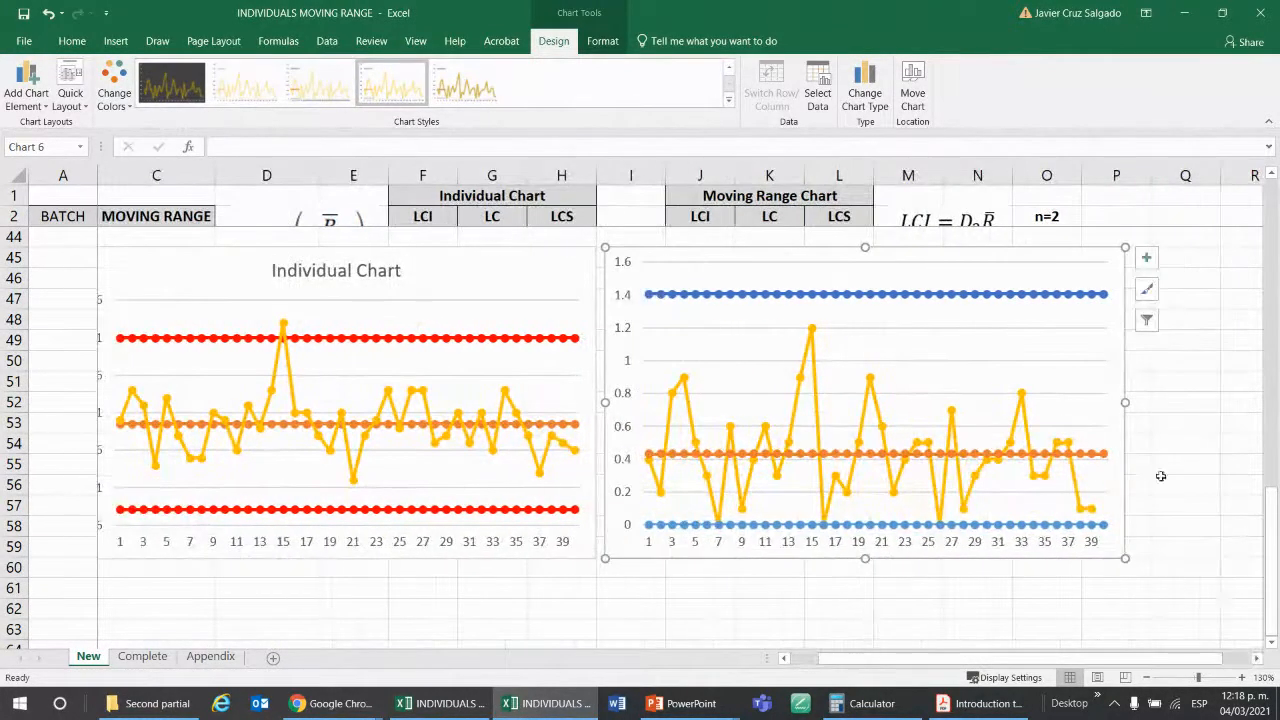
click(1257, 659)
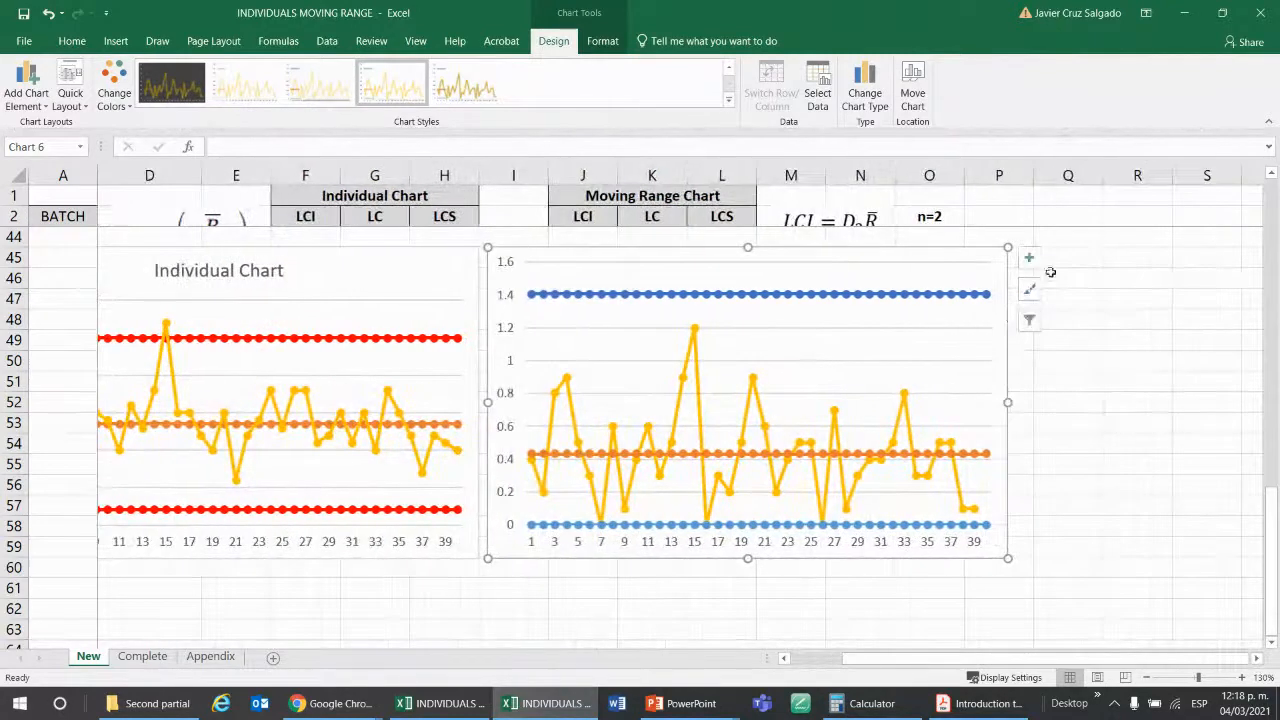
click(1029, 257)
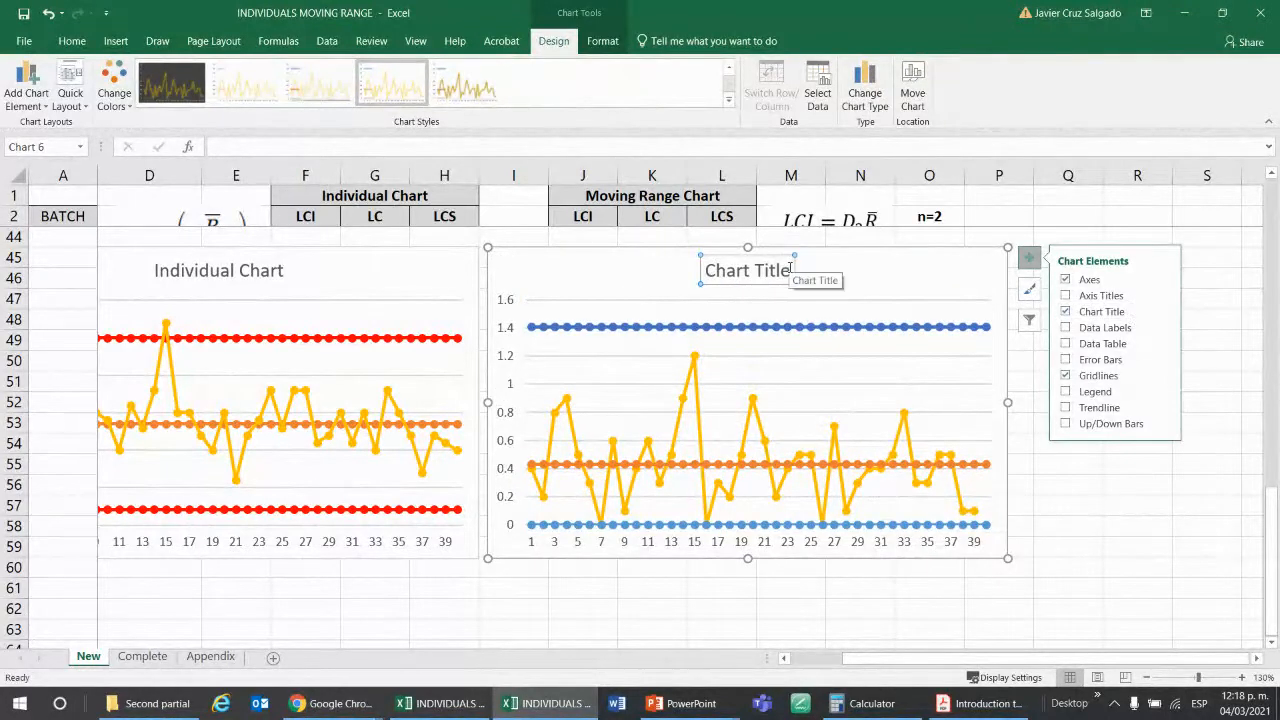
click(791, 268)
key(BackSpace)
key(BackSpace)
key(BackSpace)
key(BackSpace)
key(BackSpace)
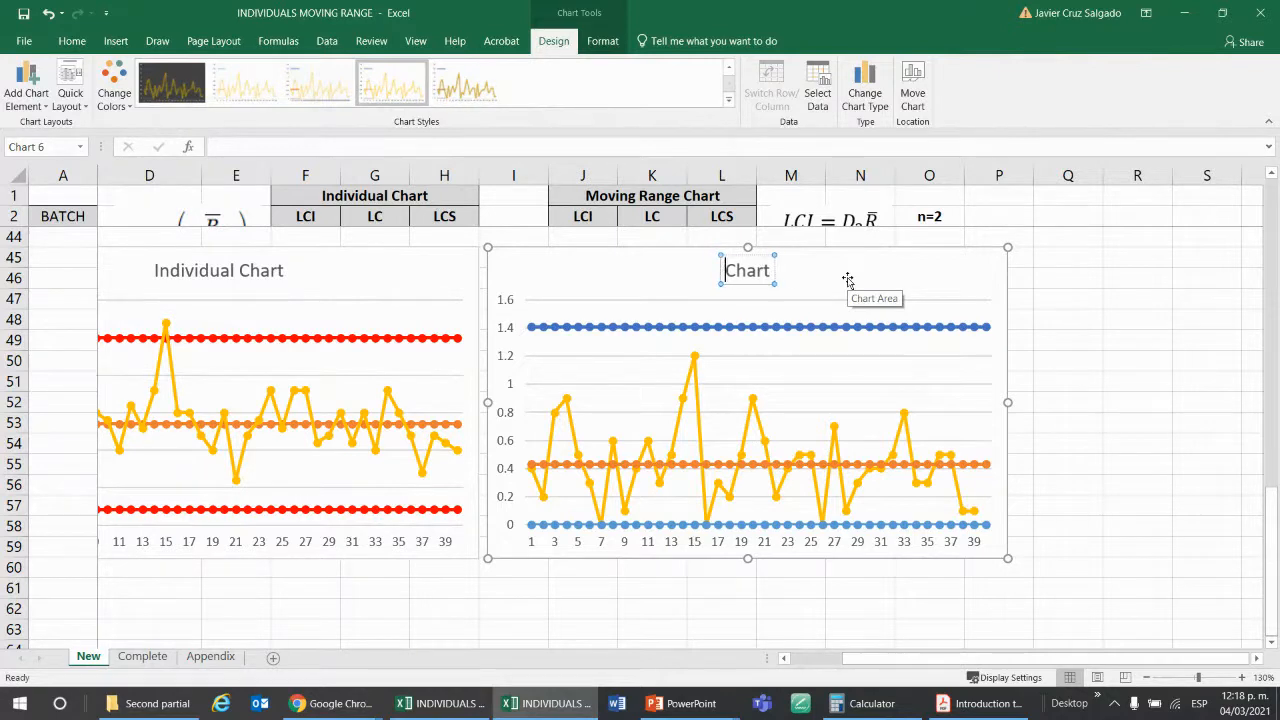
text(M)
text(oving )
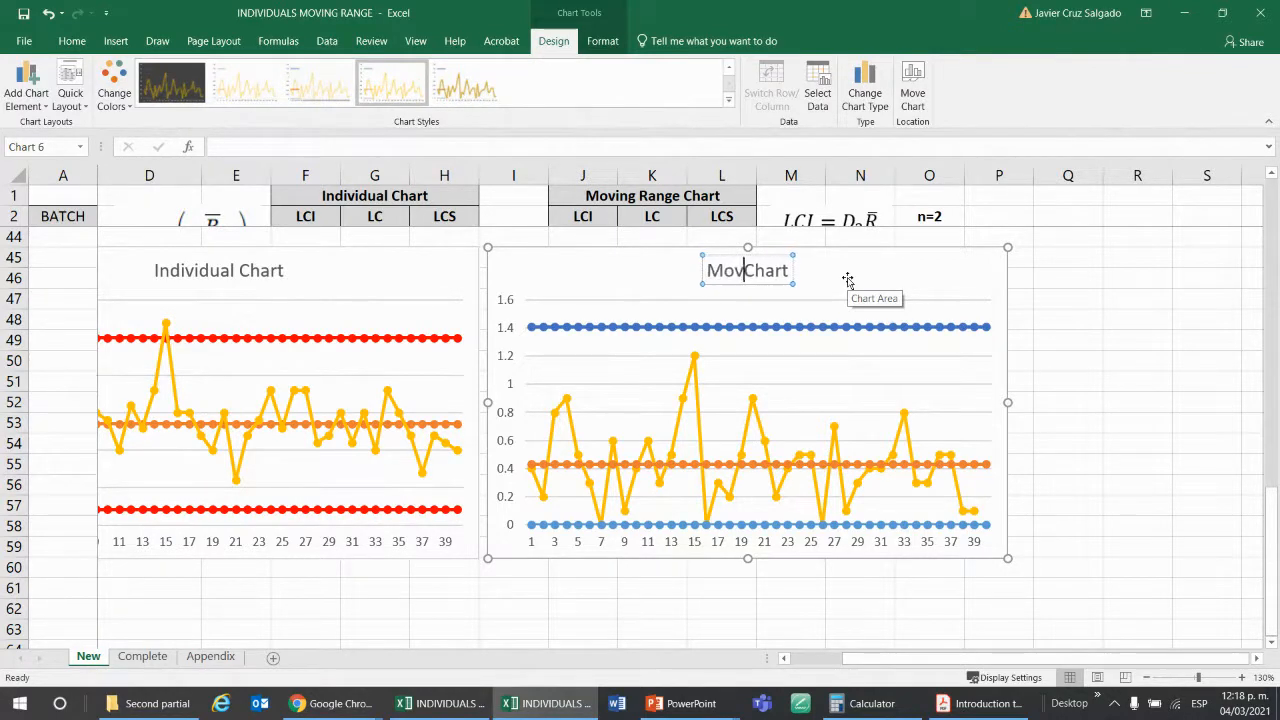
text(Range)
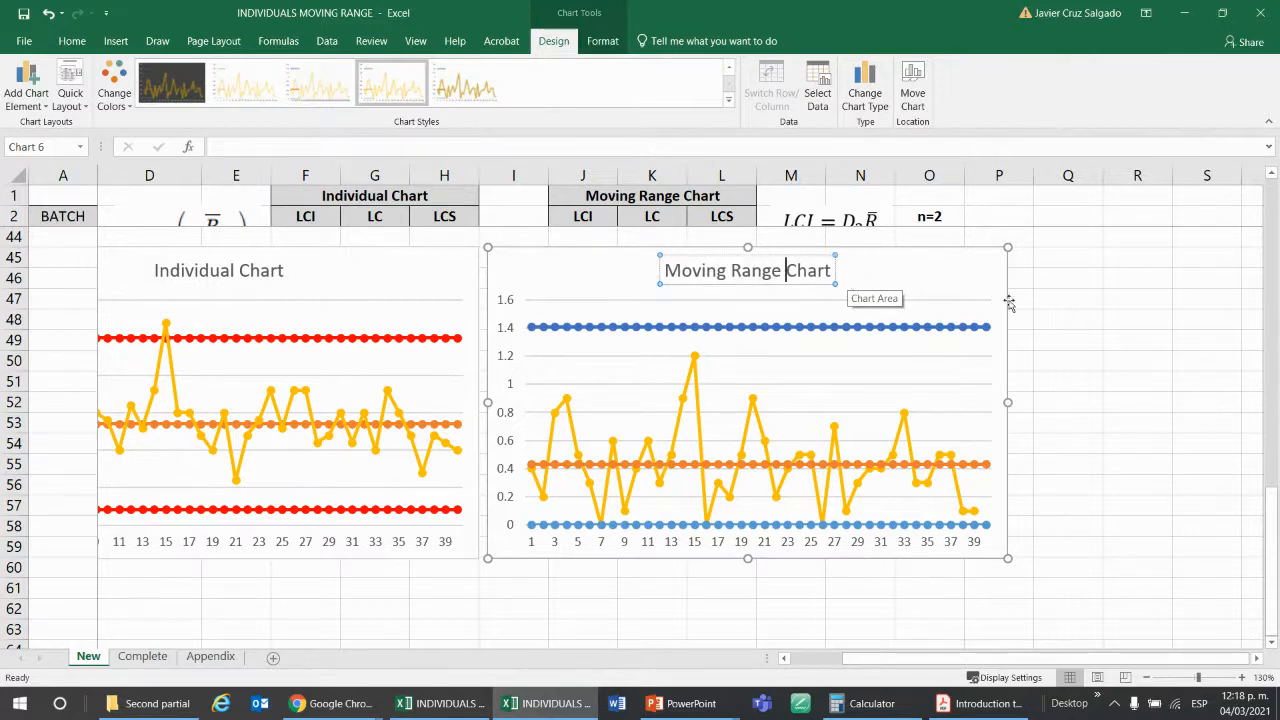
click(1041, 317)
Color the line of the LCS series in the Moving Range Chart standard red.
double_click(987, 330)
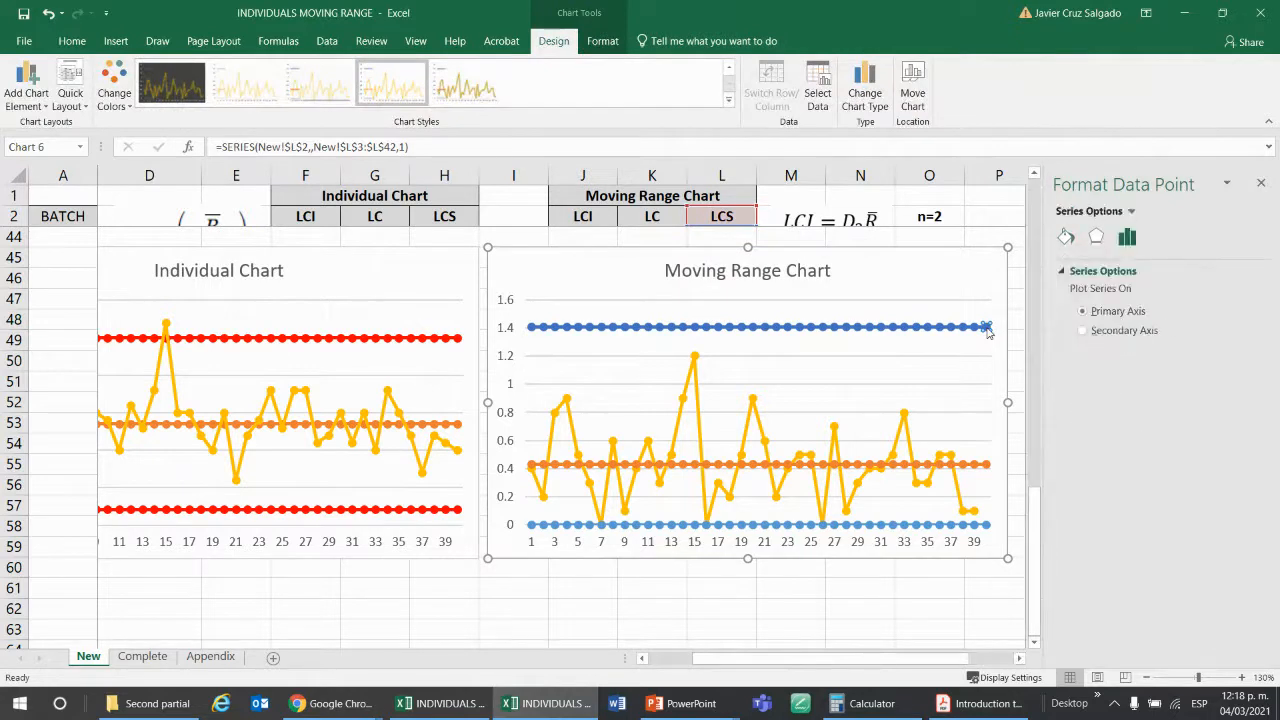
click(986, 328)
click(1066, 236)
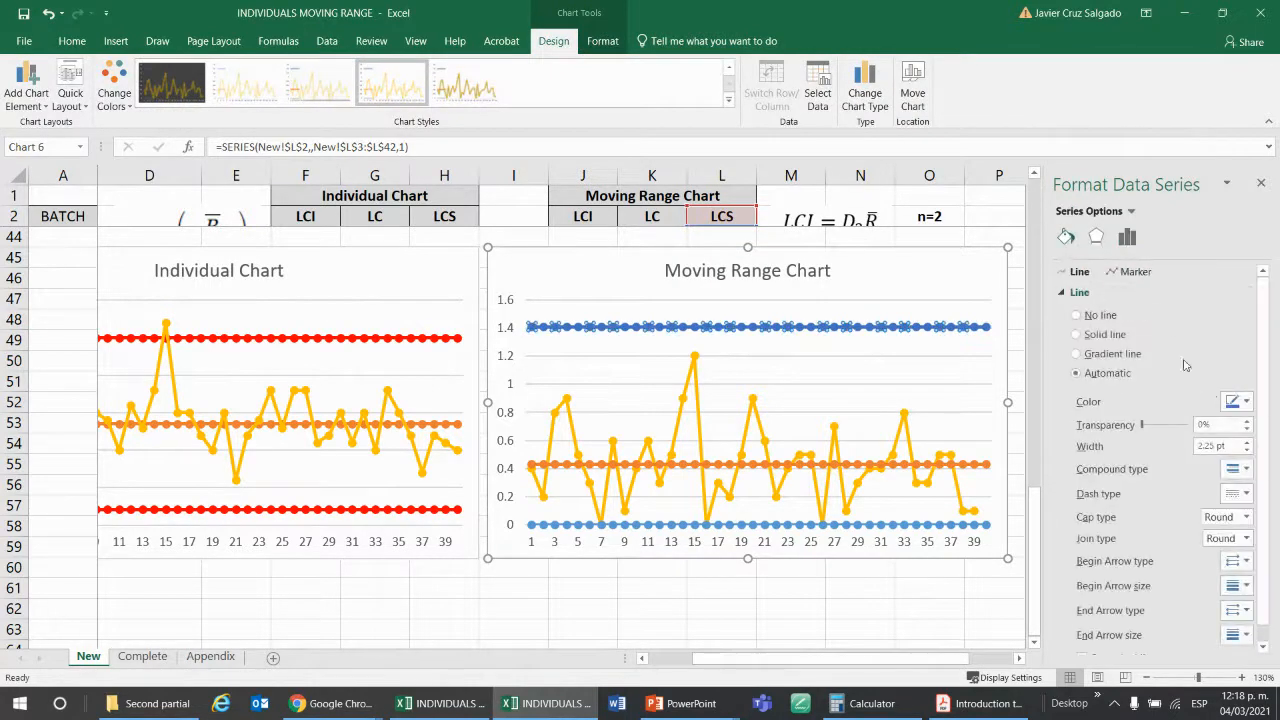
click(1236, 408)
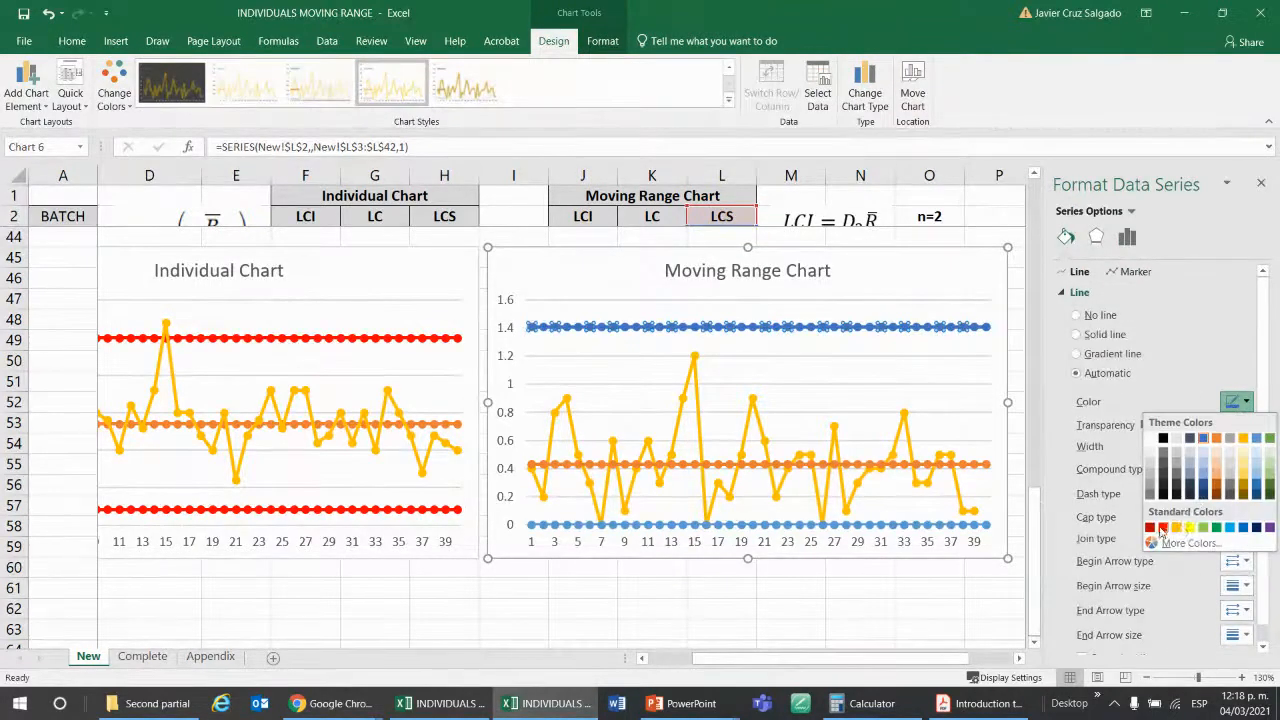
click(1167, 527)
Set the marker fill and marker border of the Moving Range Chart's LCS series to standard red.
click(1135, 271)
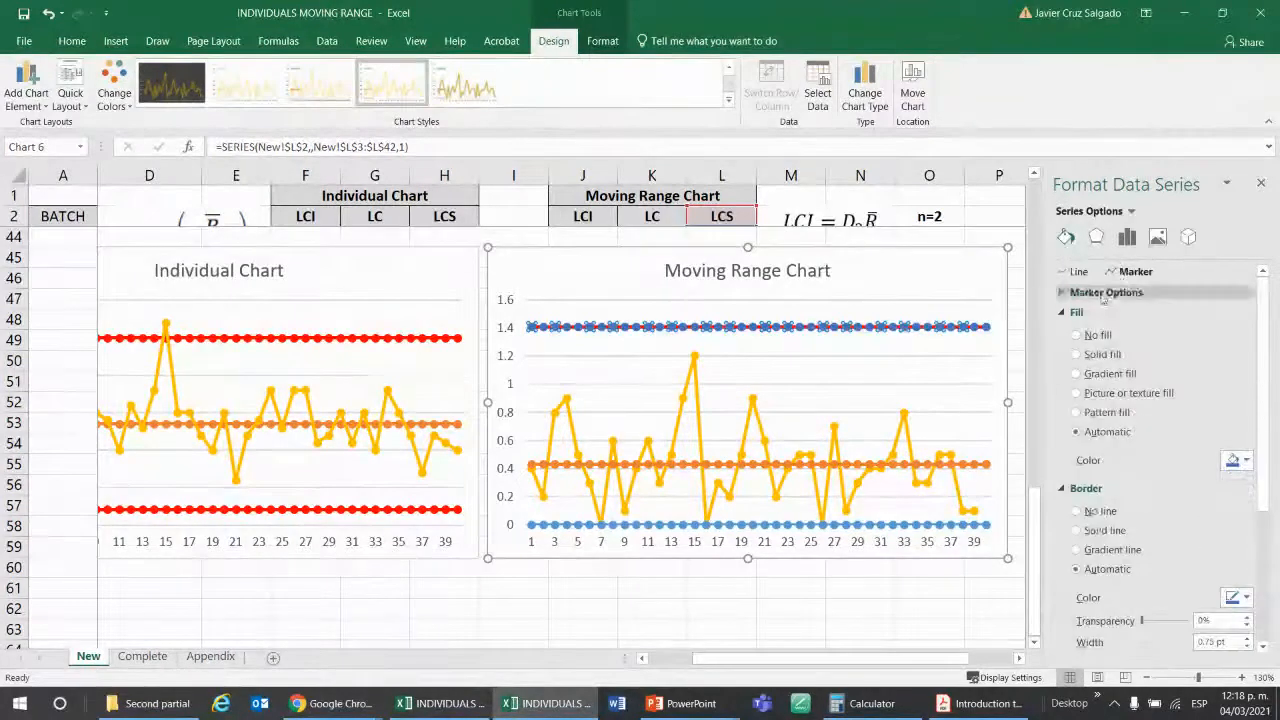
click(1085, 293)
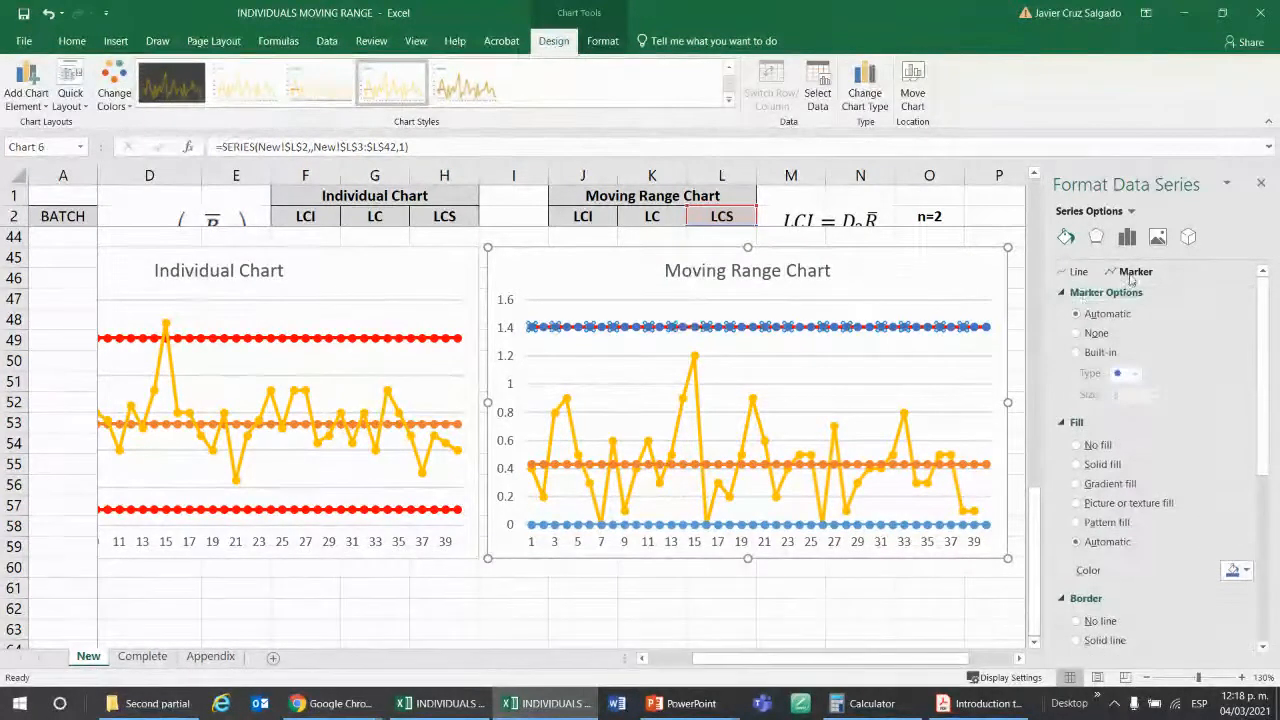
click(1240, 570)
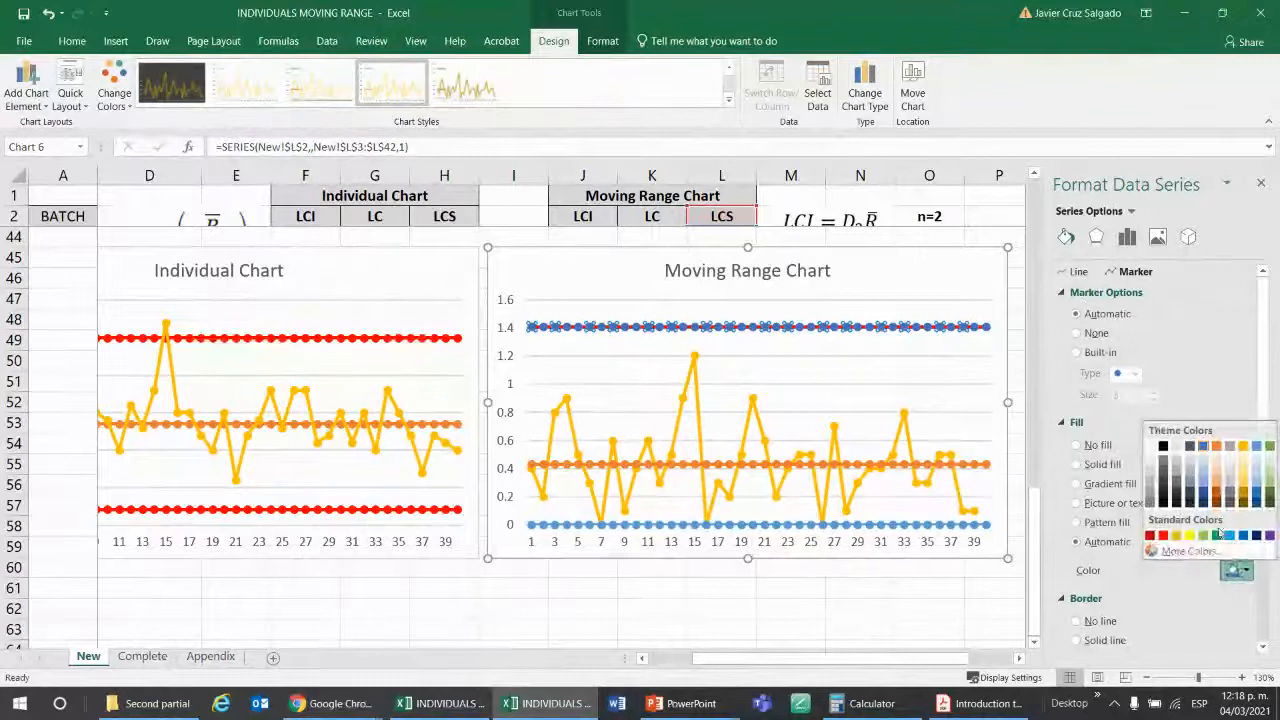
click(1163, 536)
scroll(1200, 480, down, 5)
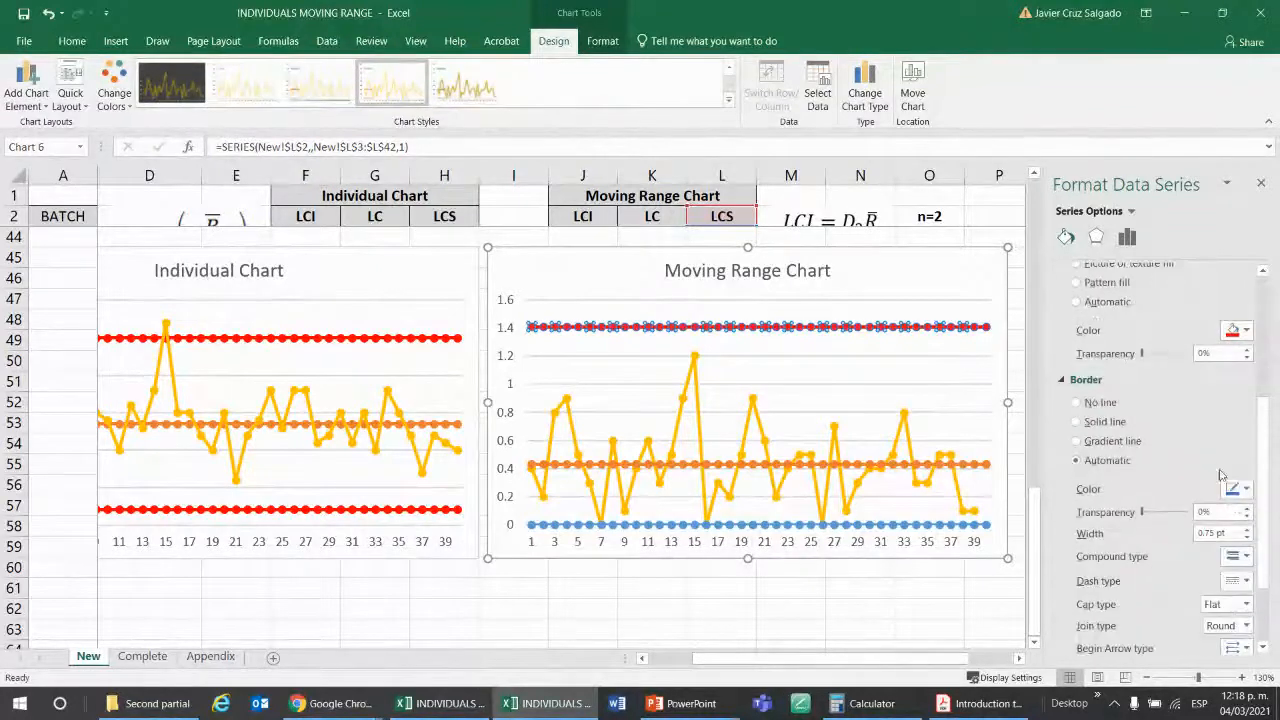
click(1238, 489)
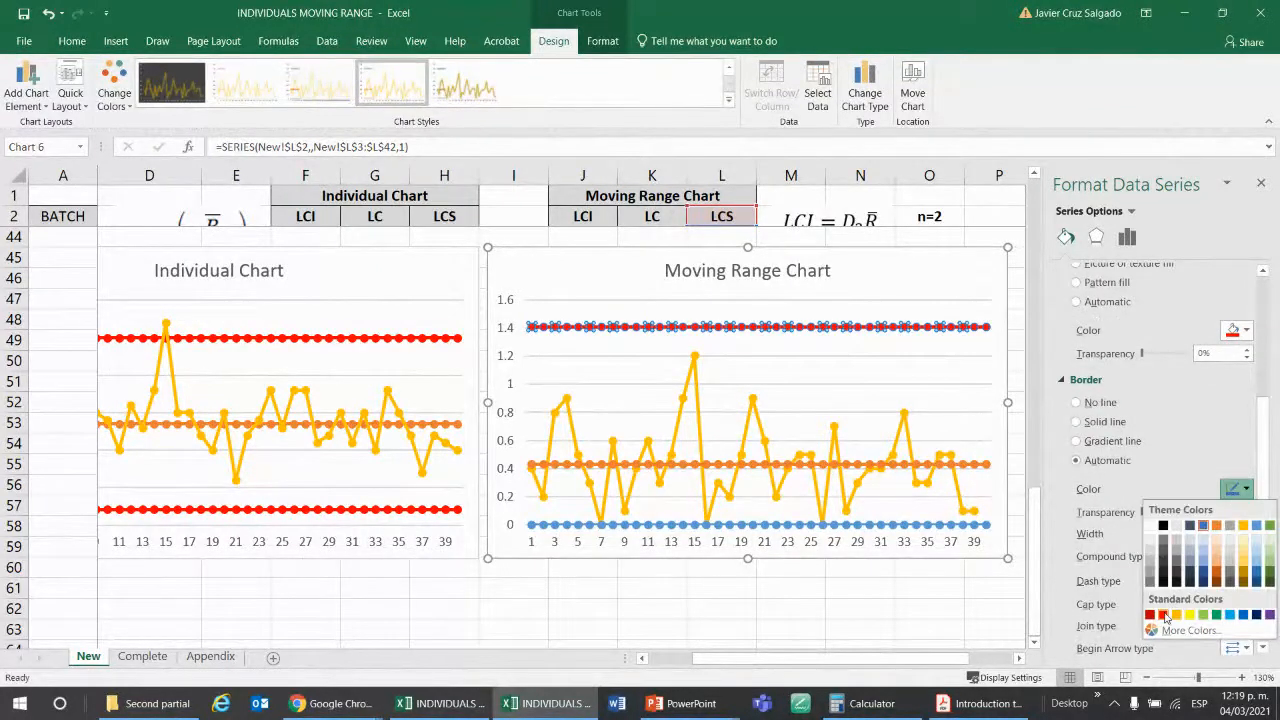
click(1164, 617)
Set the marker fill and marker border of the Moving Range Chart's LCI series to standard red.
click(986, 524)
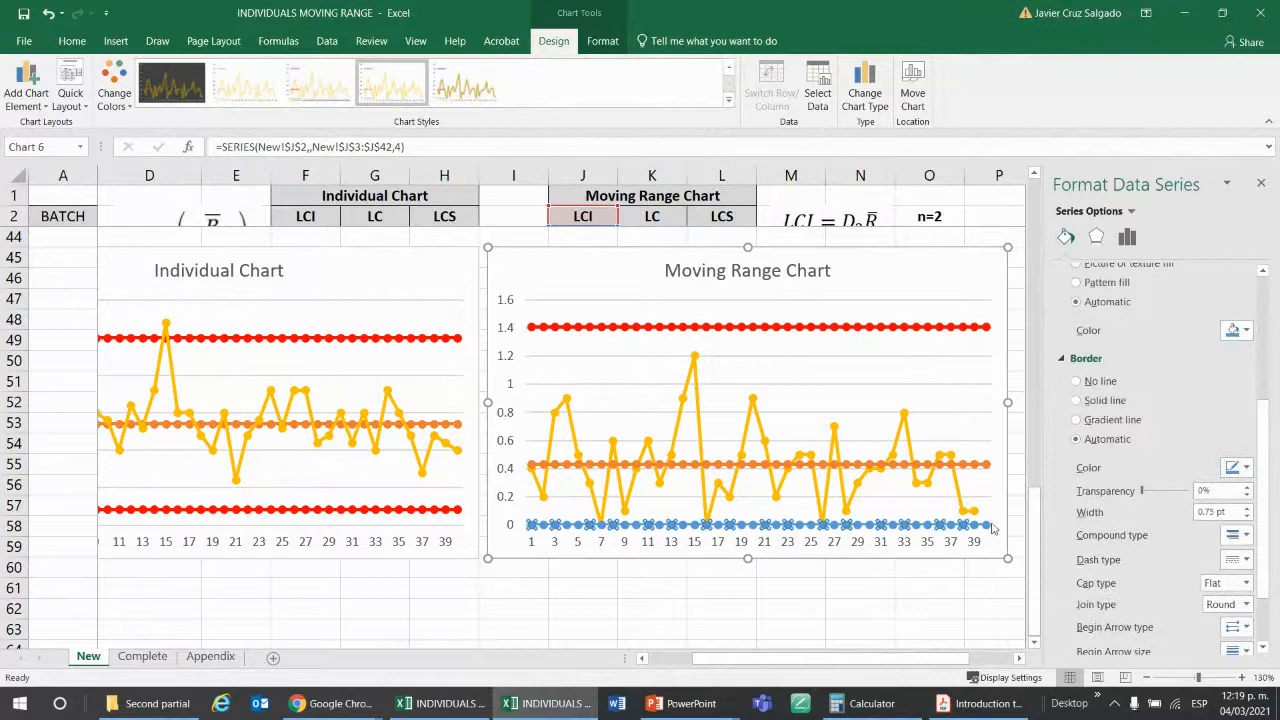
click(1248, 331)
click(1164, 458)
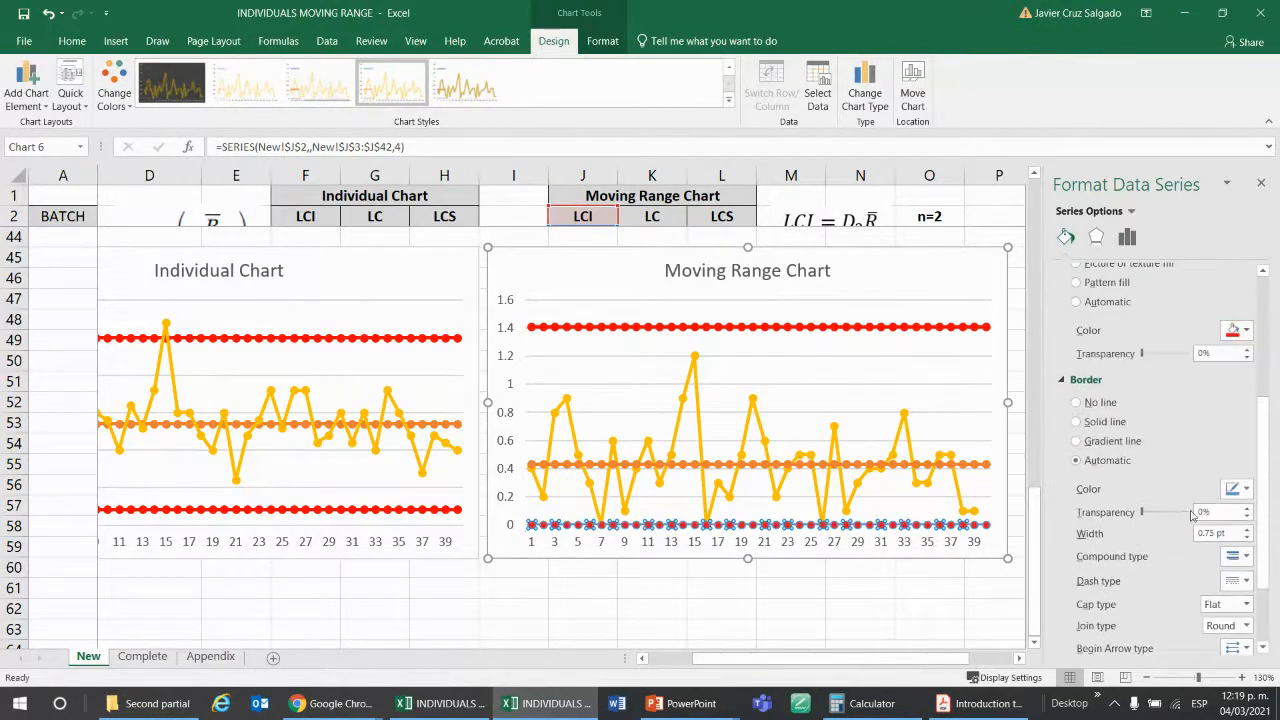
click(1238, 489)
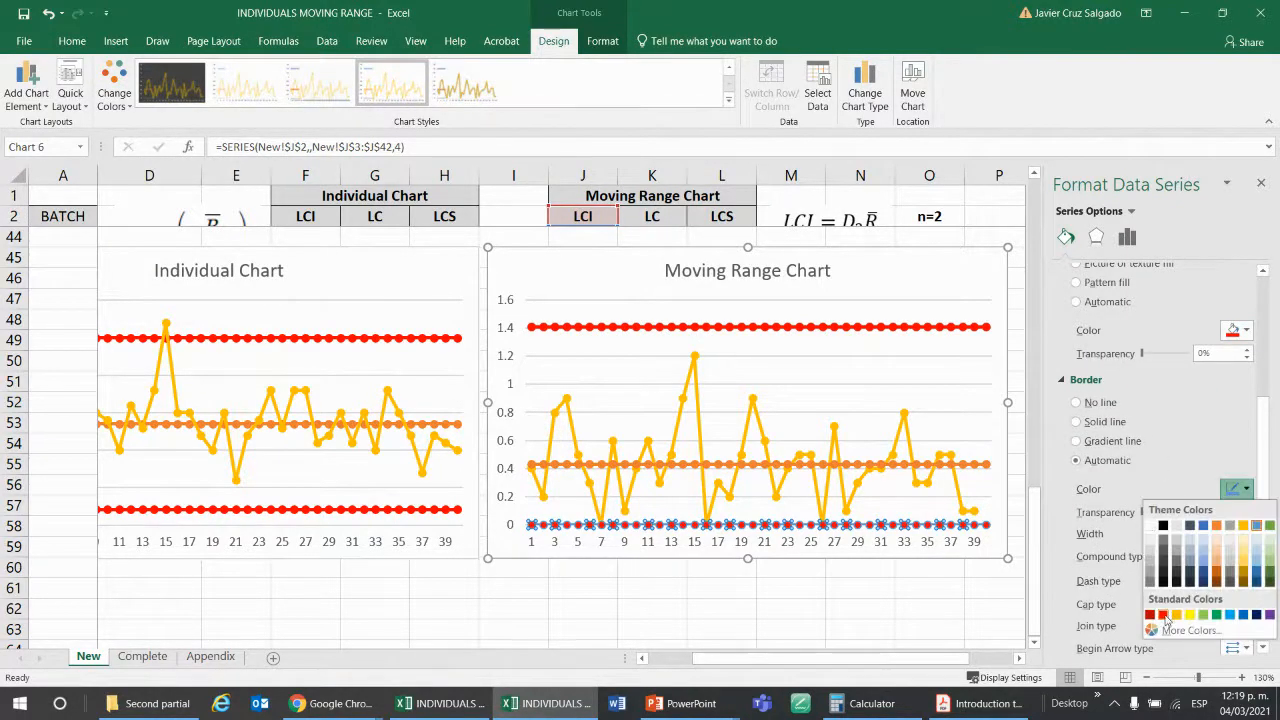
click(1166, 617)
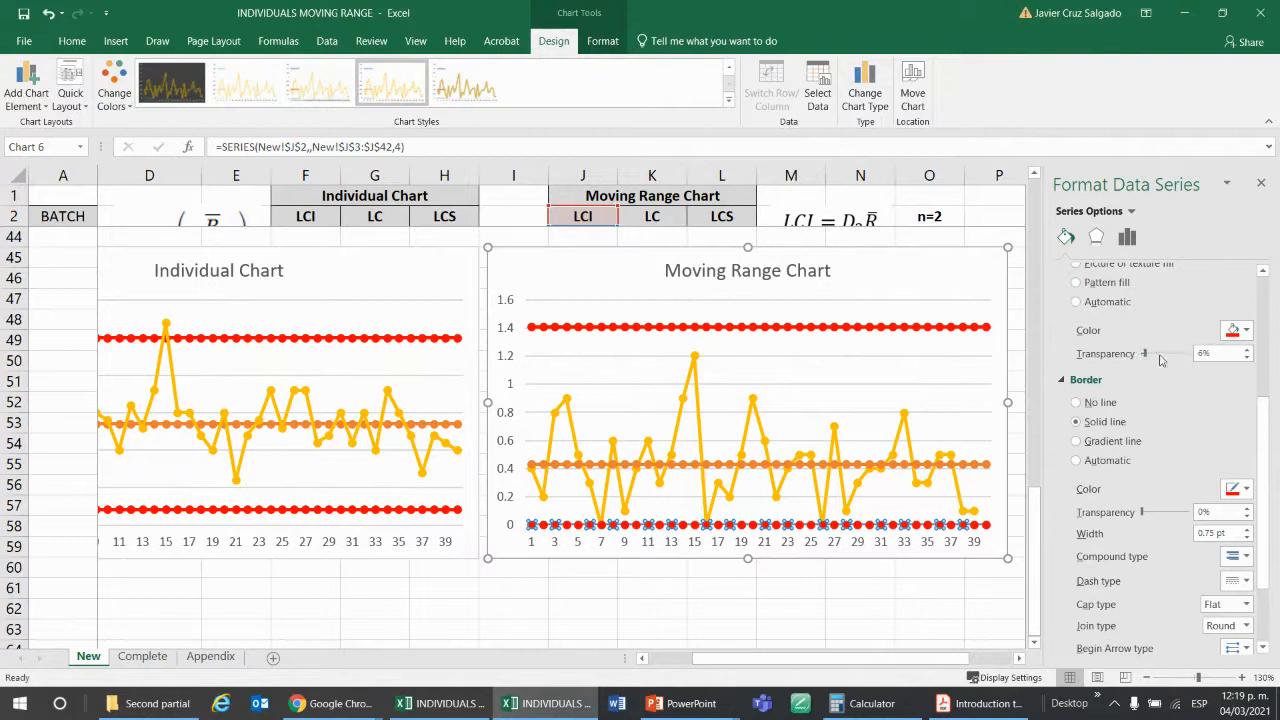
Color the line of the Moving Range Chart's LCI series standard red and finish formatting the series.
scroll(1165, 350, up, 5)
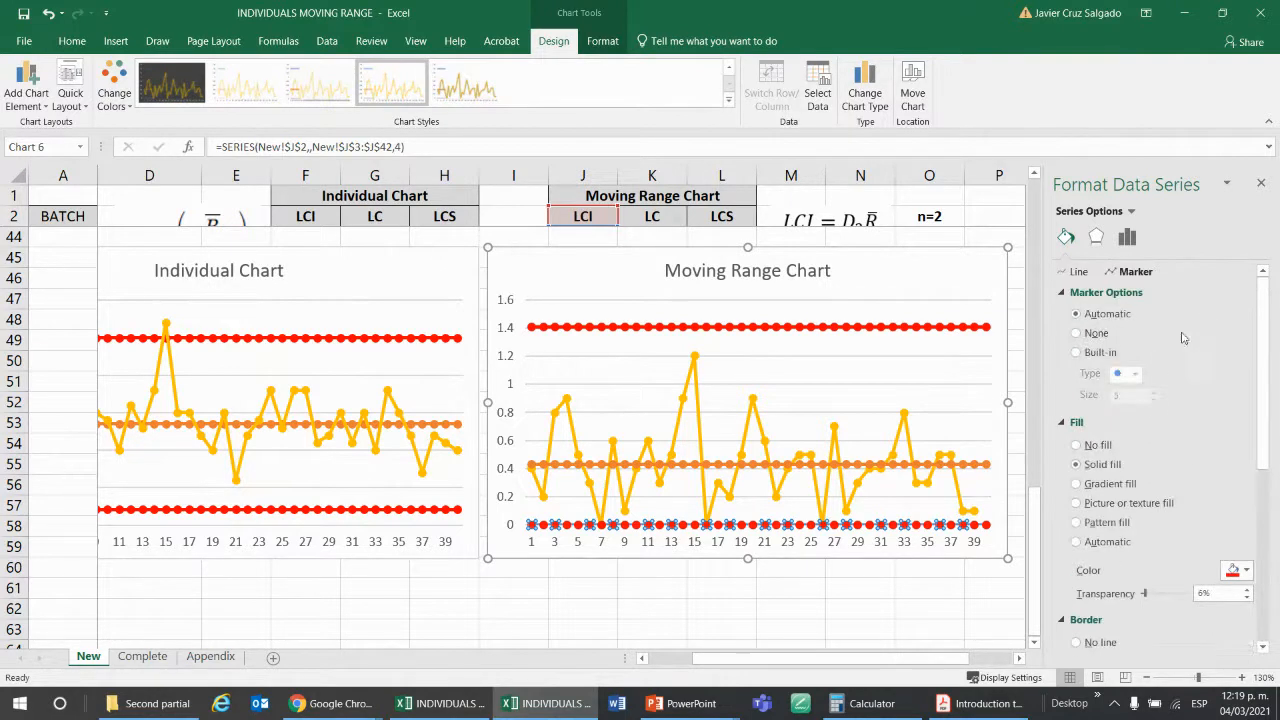
click(1072, 272)
click(1240, 401)
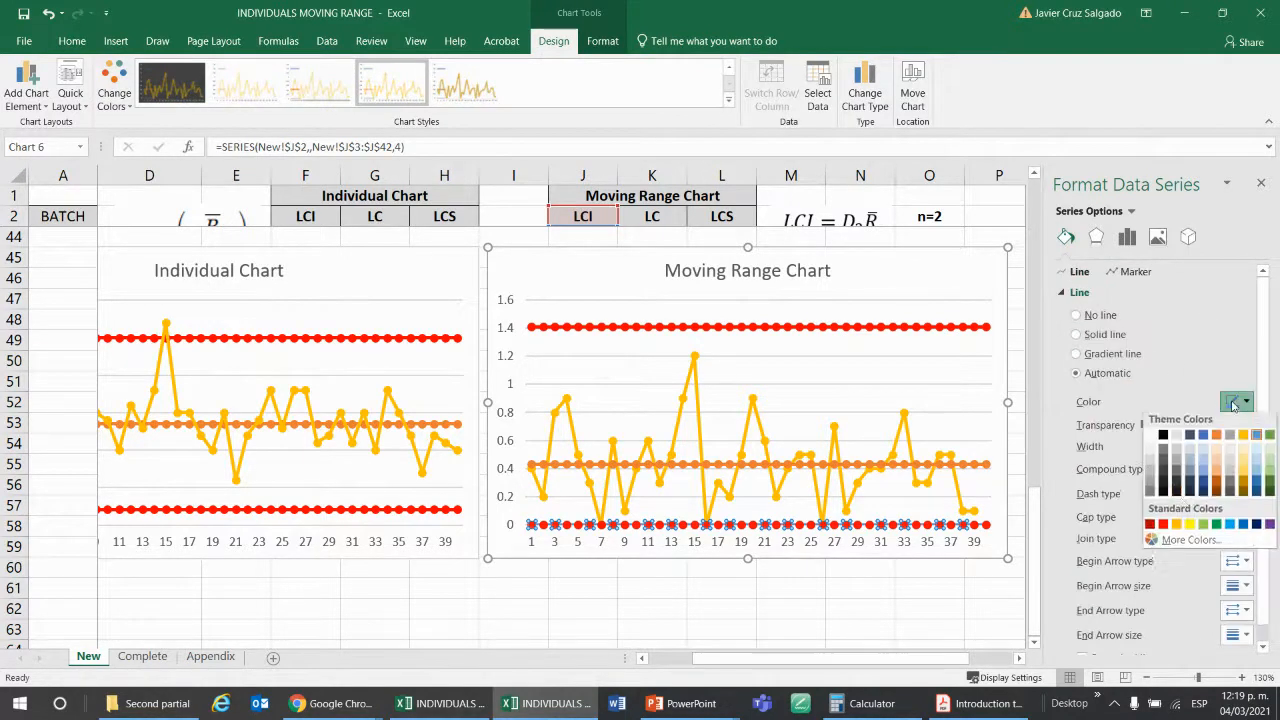
click(1164, 527)
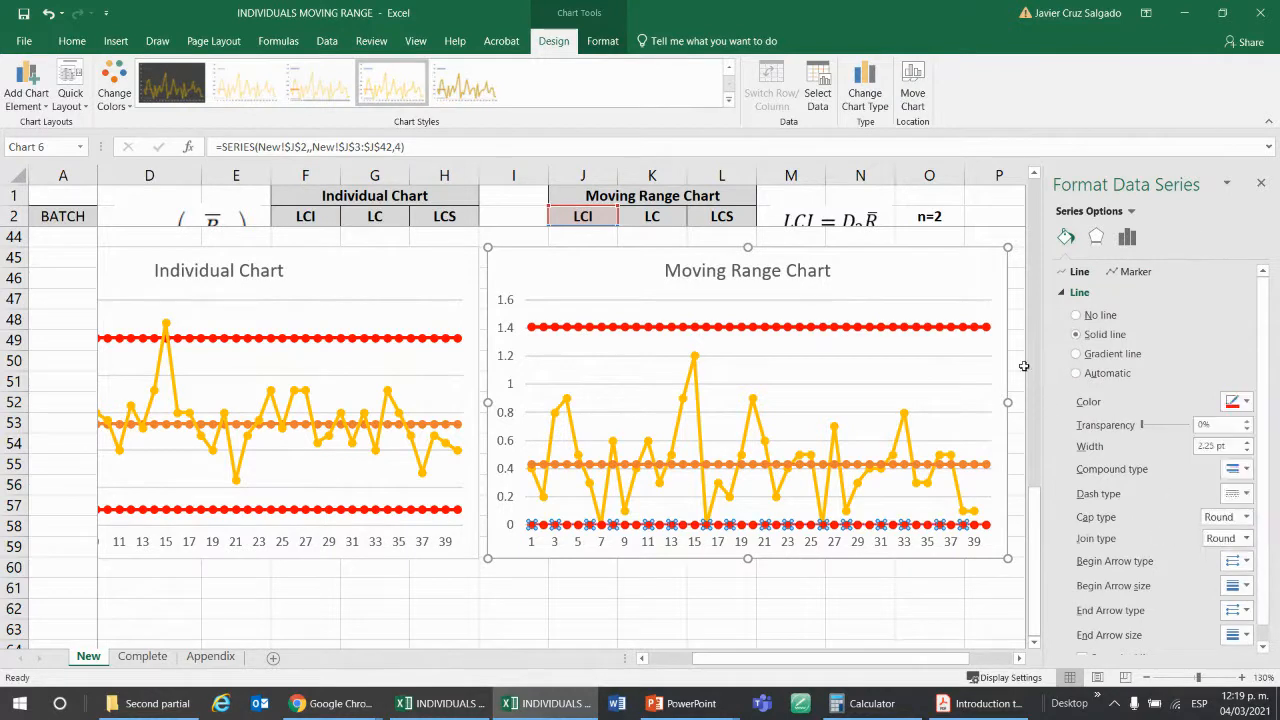
click(1261, 183)
click(1203, 460)
drag(1040, 657, 1000, 656)
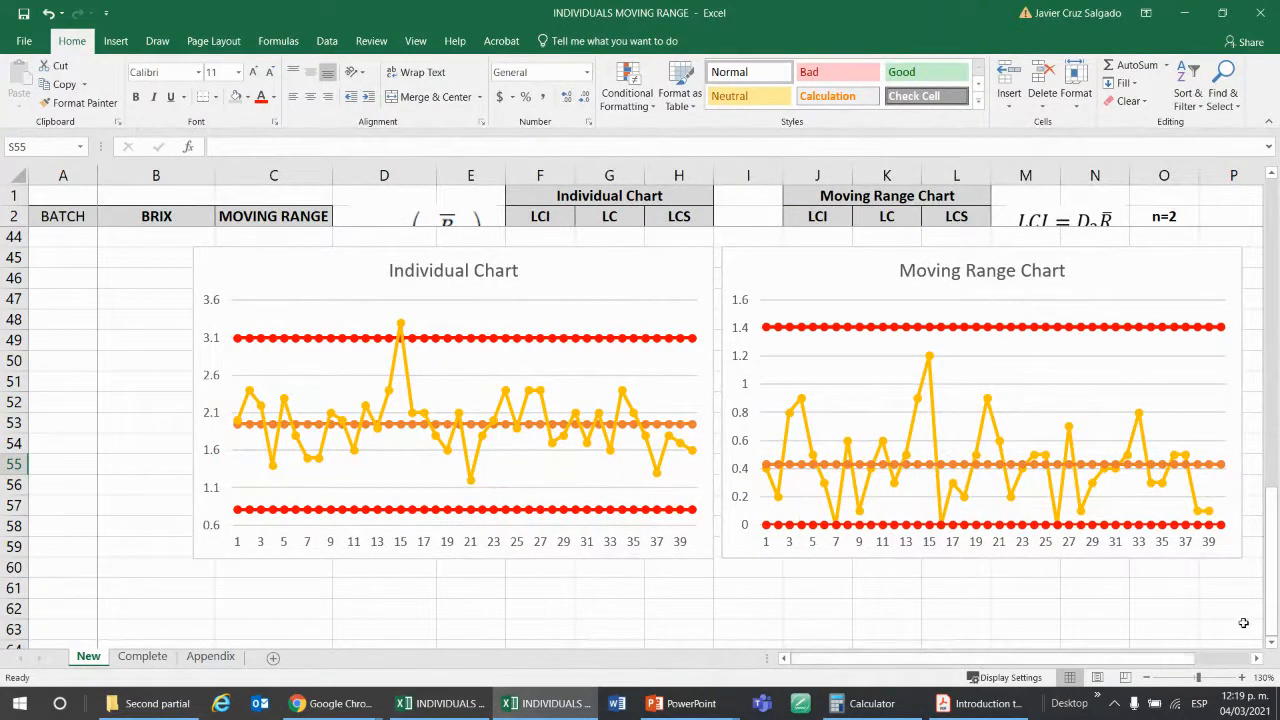
click(1258, 660)
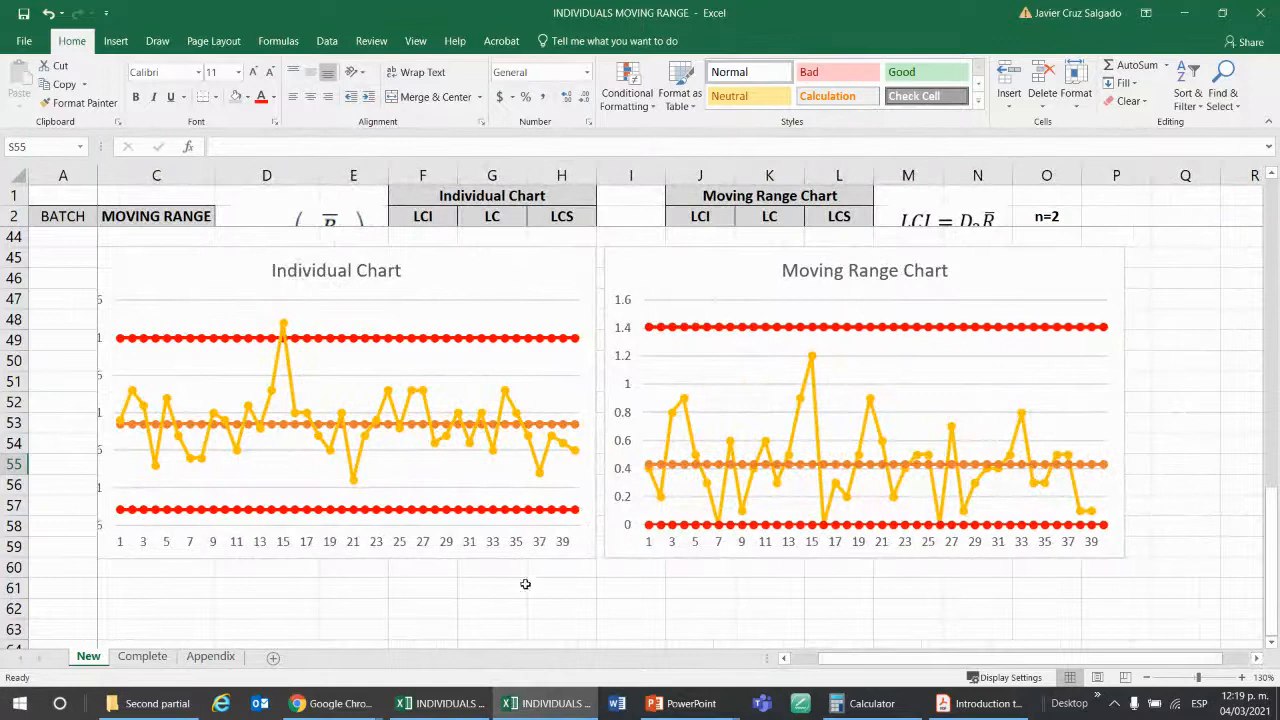
click(784, 659)
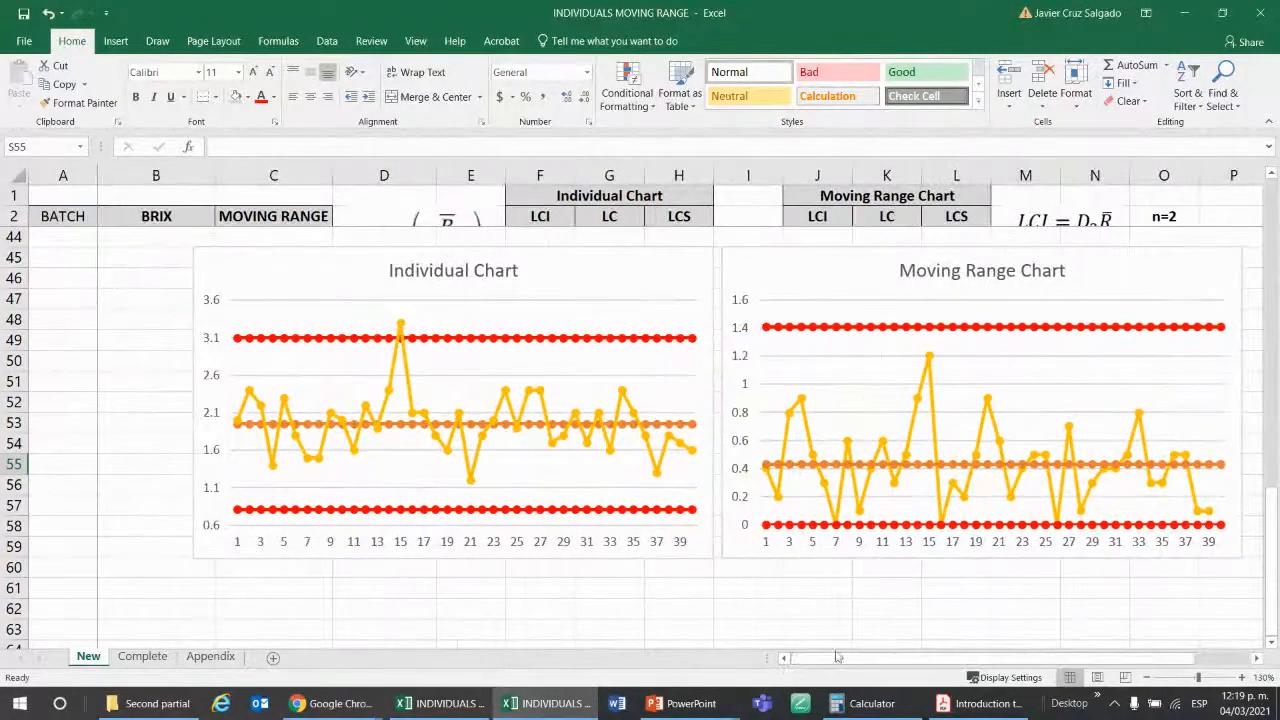
click(583, 279)
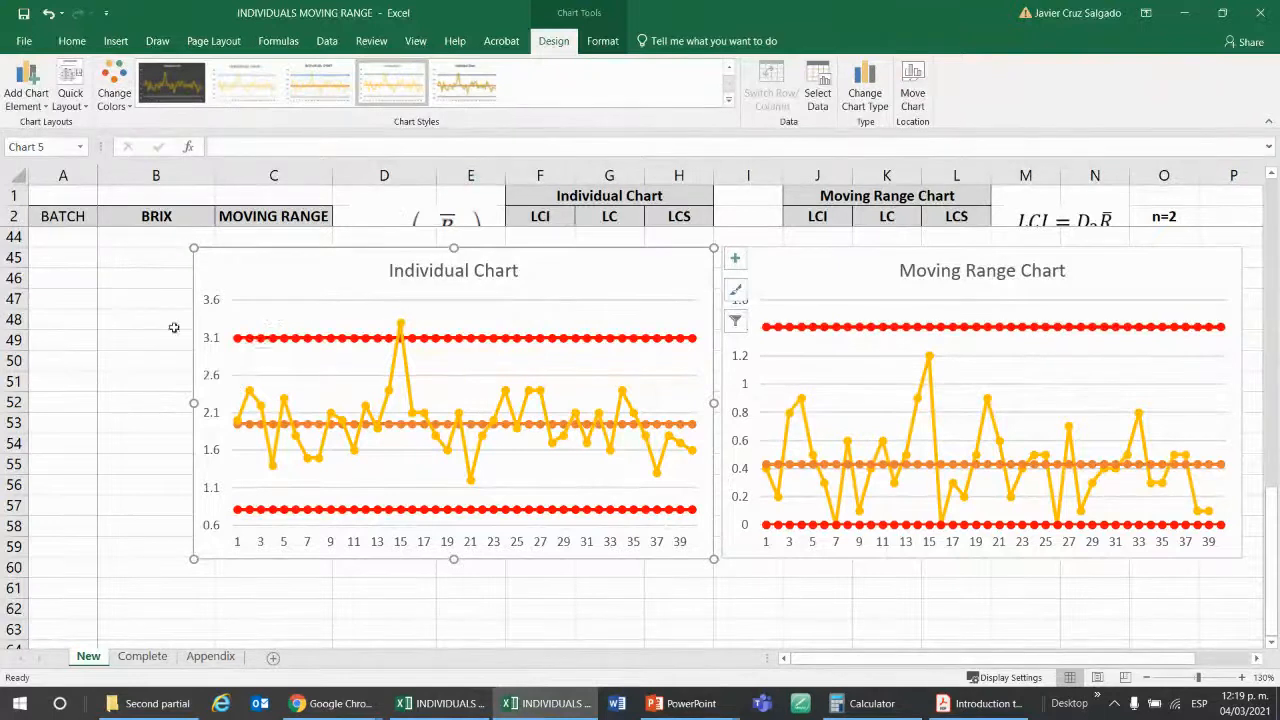
Unfreeze the panes of the New sheet so the rows above the control charts scroll freely.
click(146, 425)
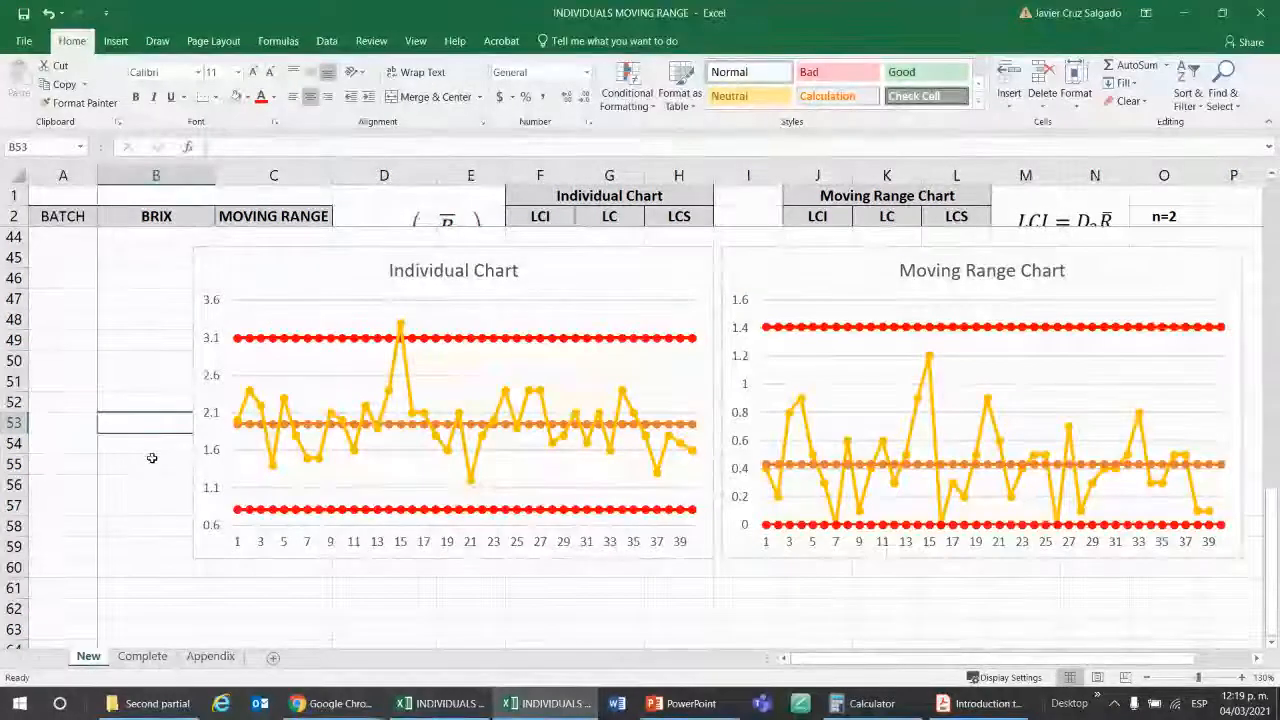
click(420, 44)
click(521, 92)
click(580, 125)
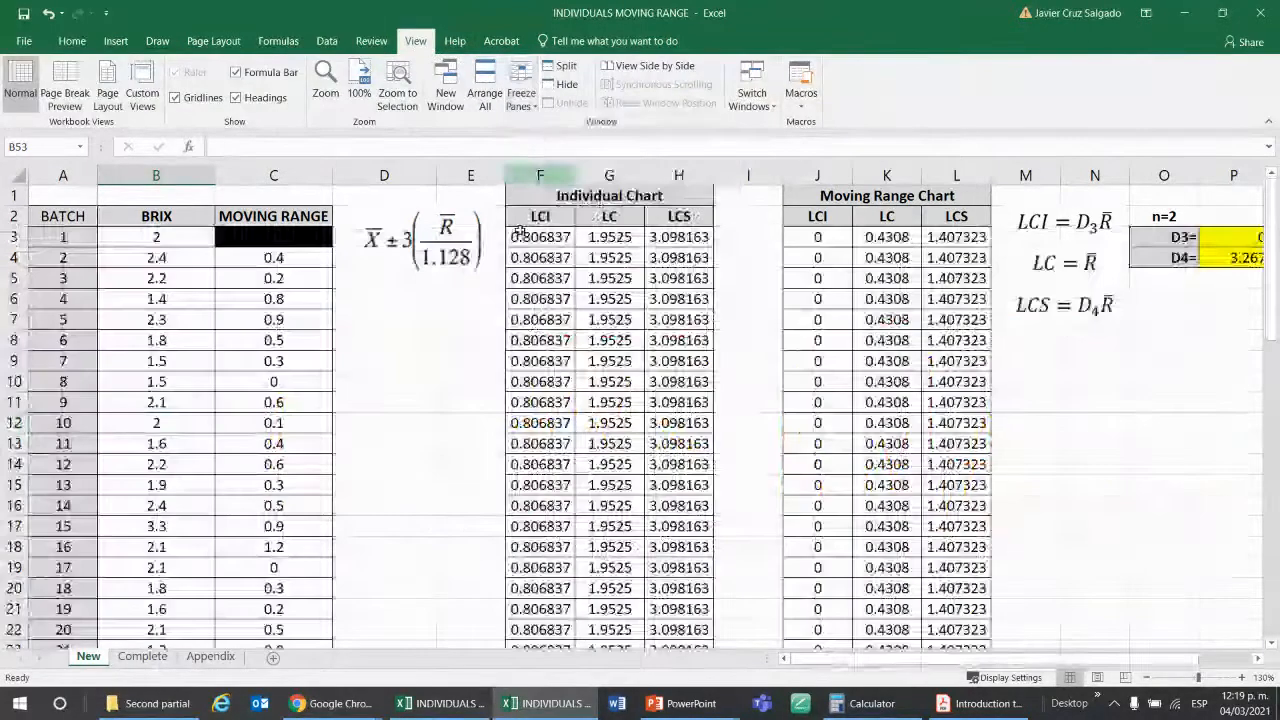
scroll(416, 325, down, 14)
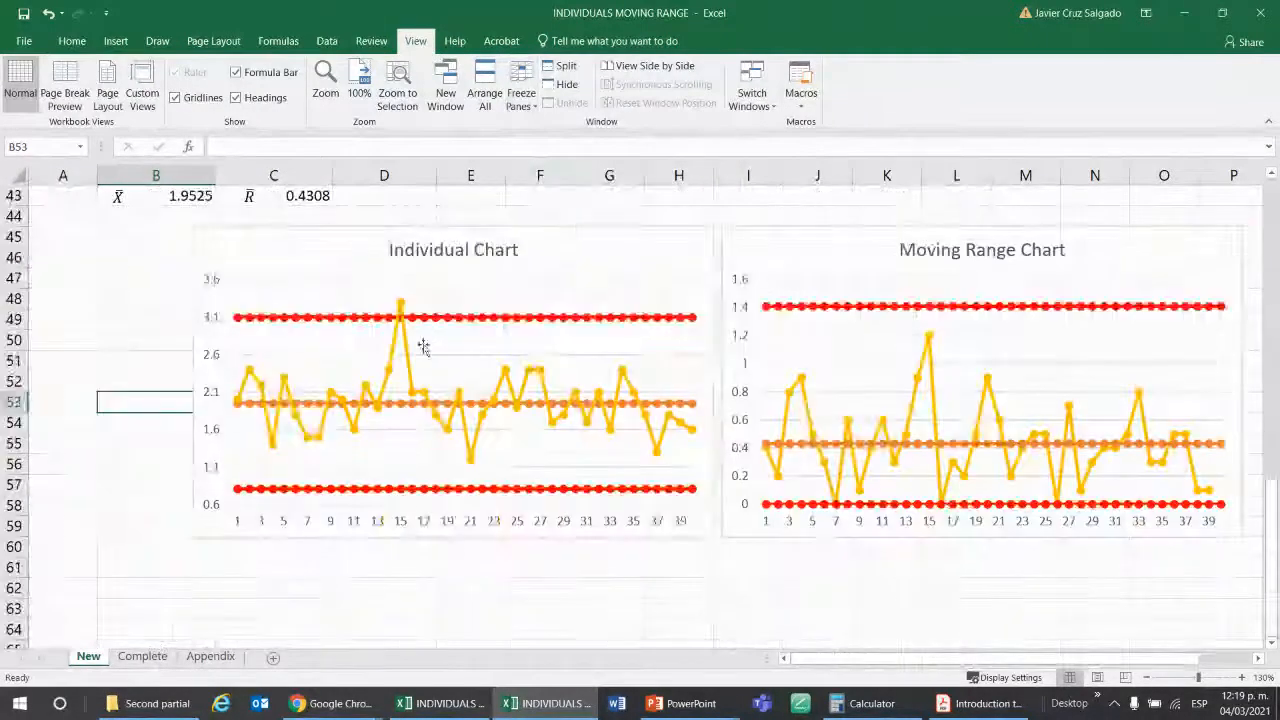
click(172, 585)
click(257, 580)
key(super+h)
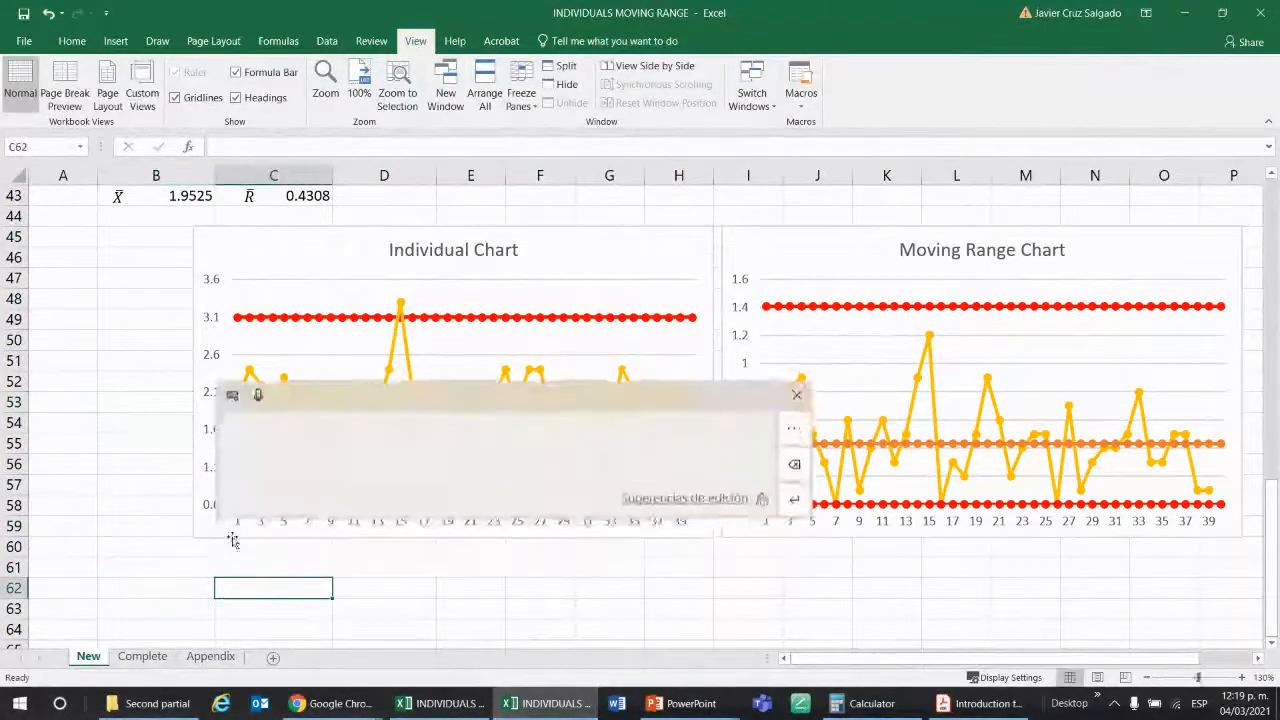
click(856, 228)
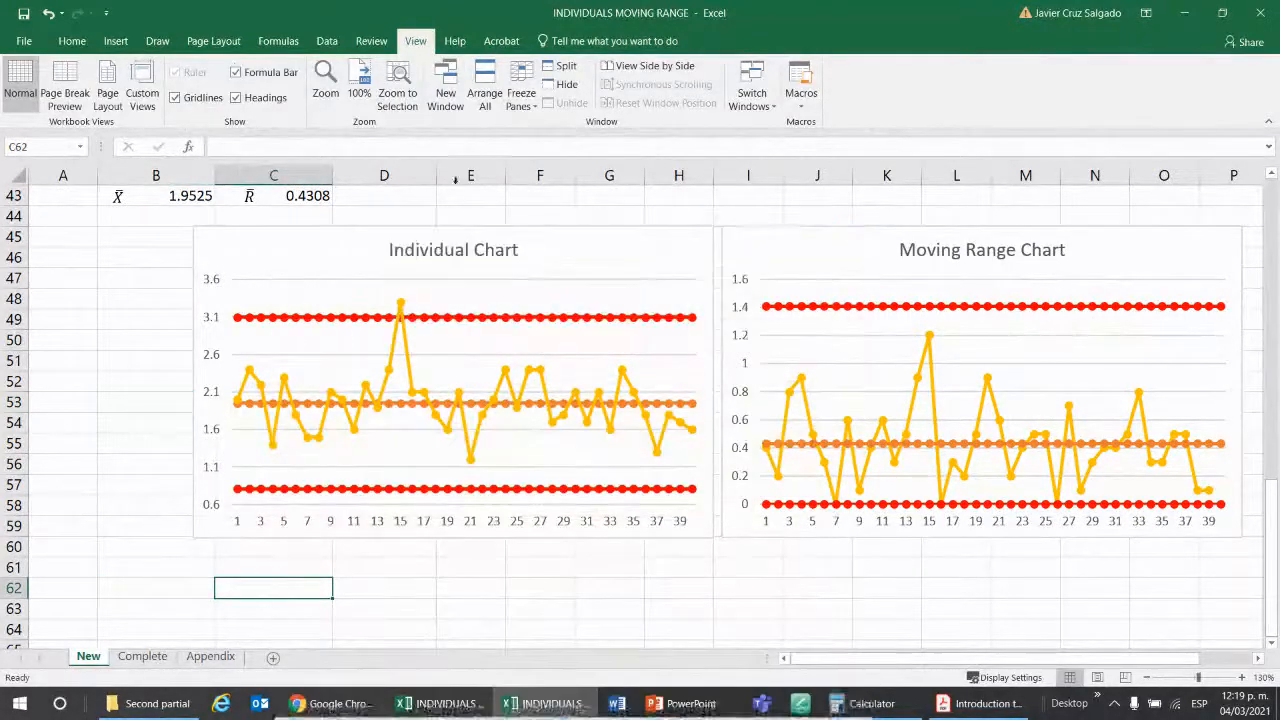
Choose the red drawing pen and set it to the largest preset thickness.
click(157, 41)
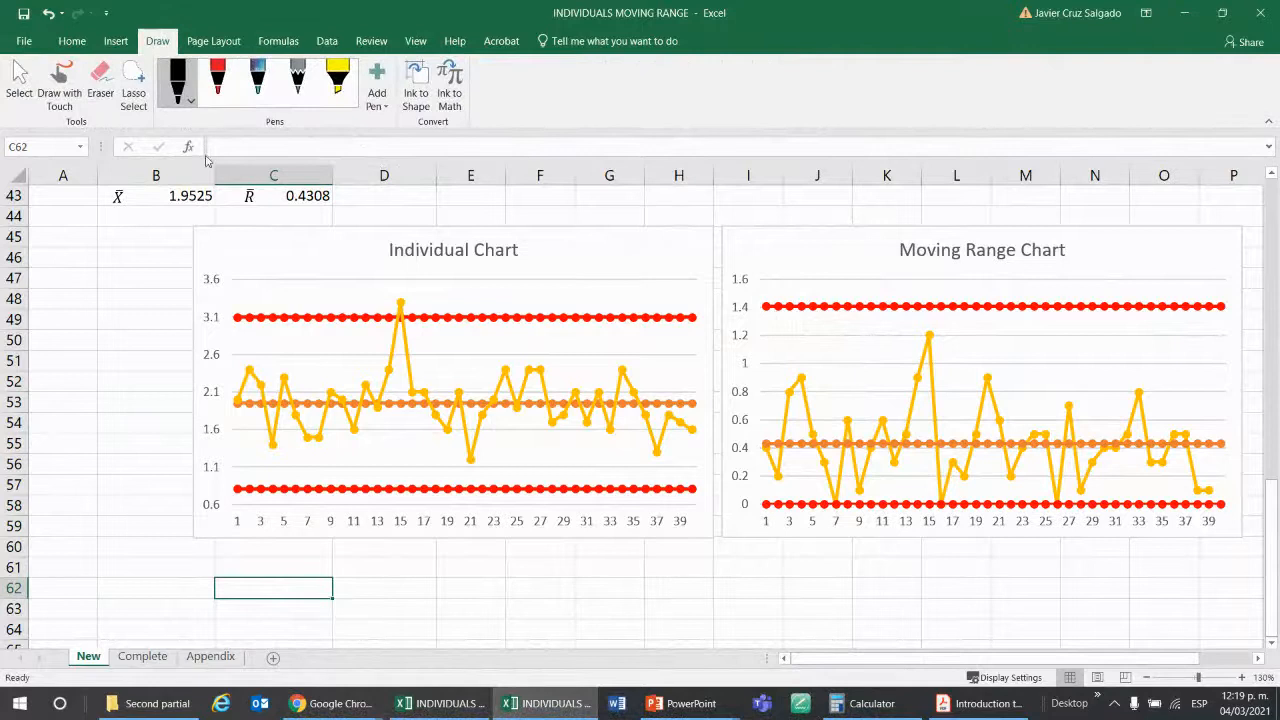
click(217, 80)
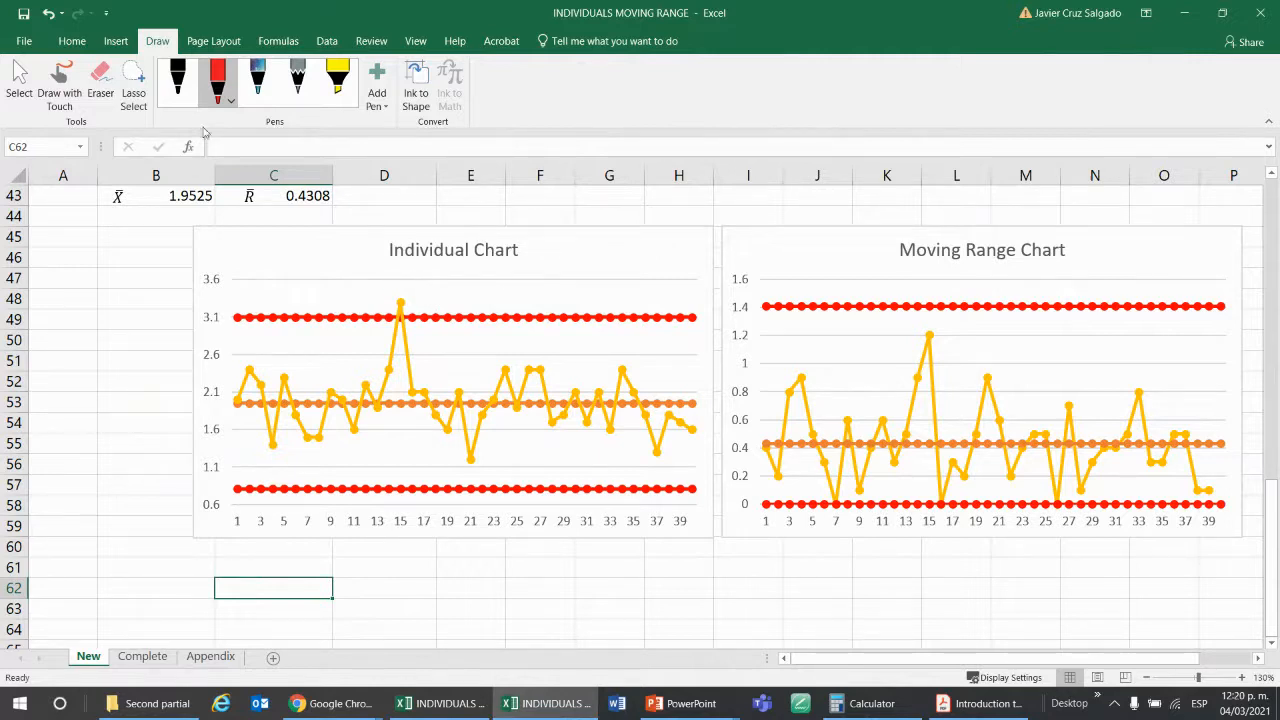
click(218, 85)
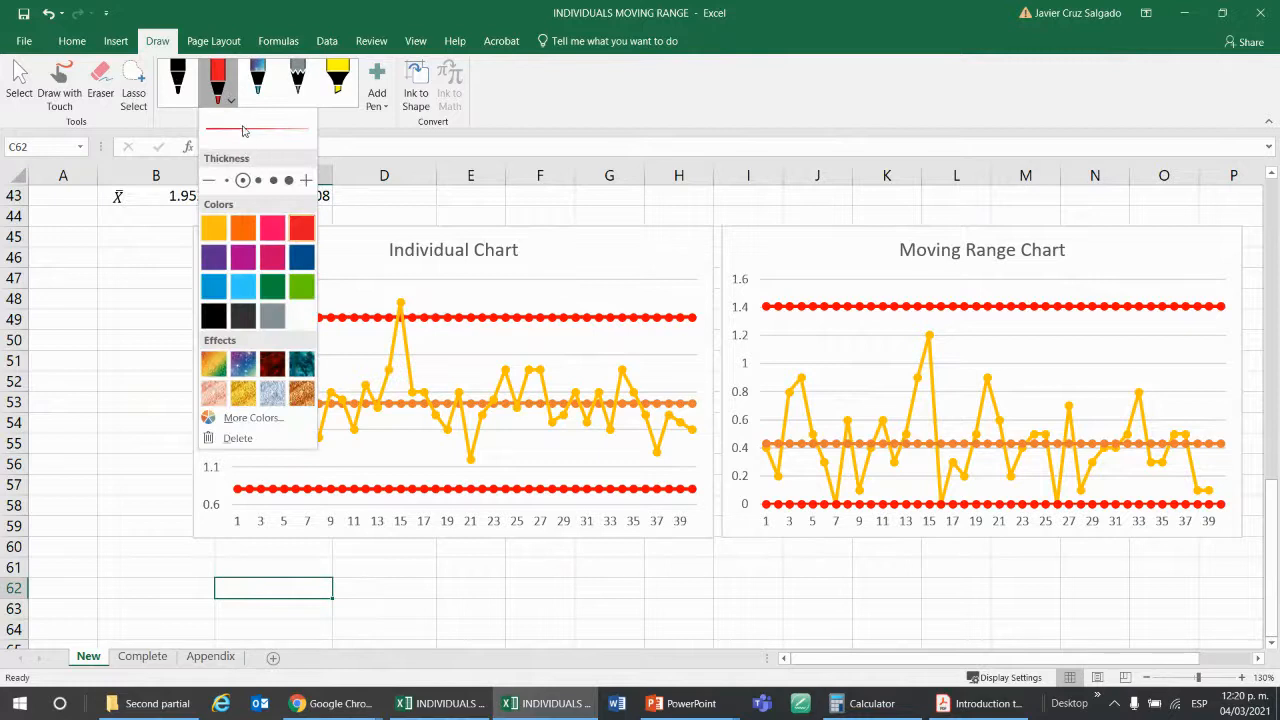
click(289, 180)
click(407, 295)
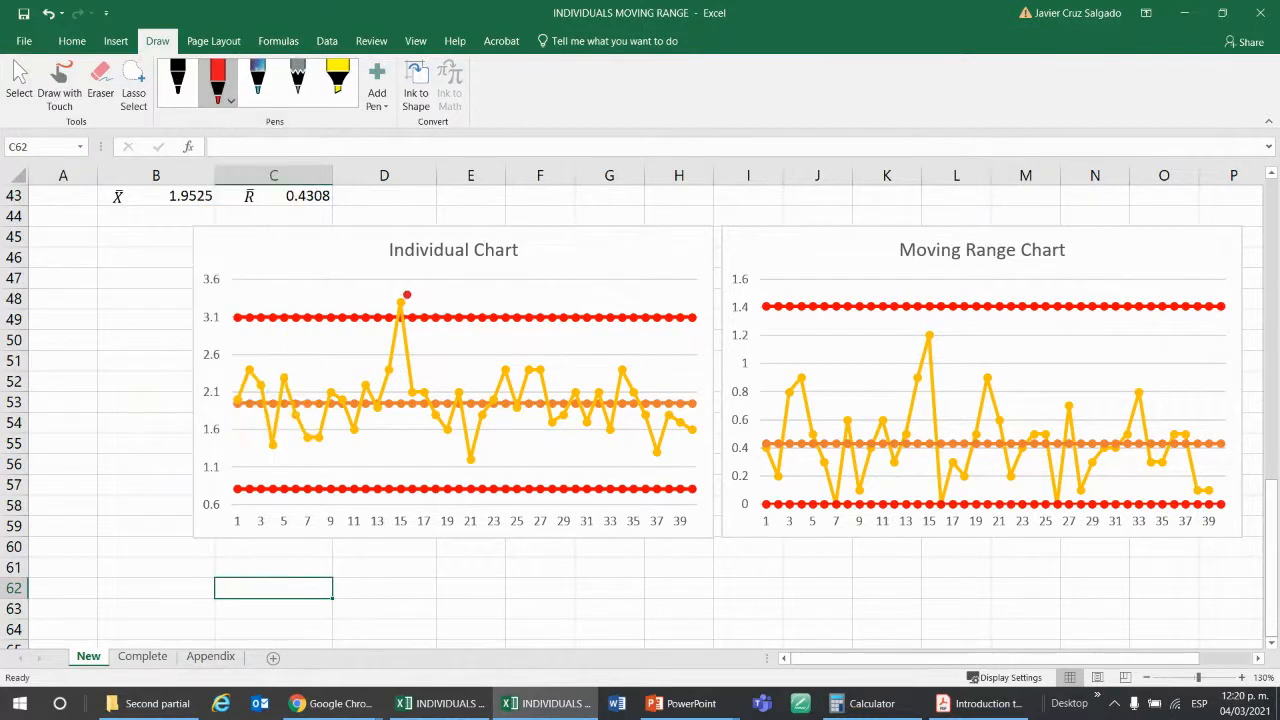
click(177, 82)
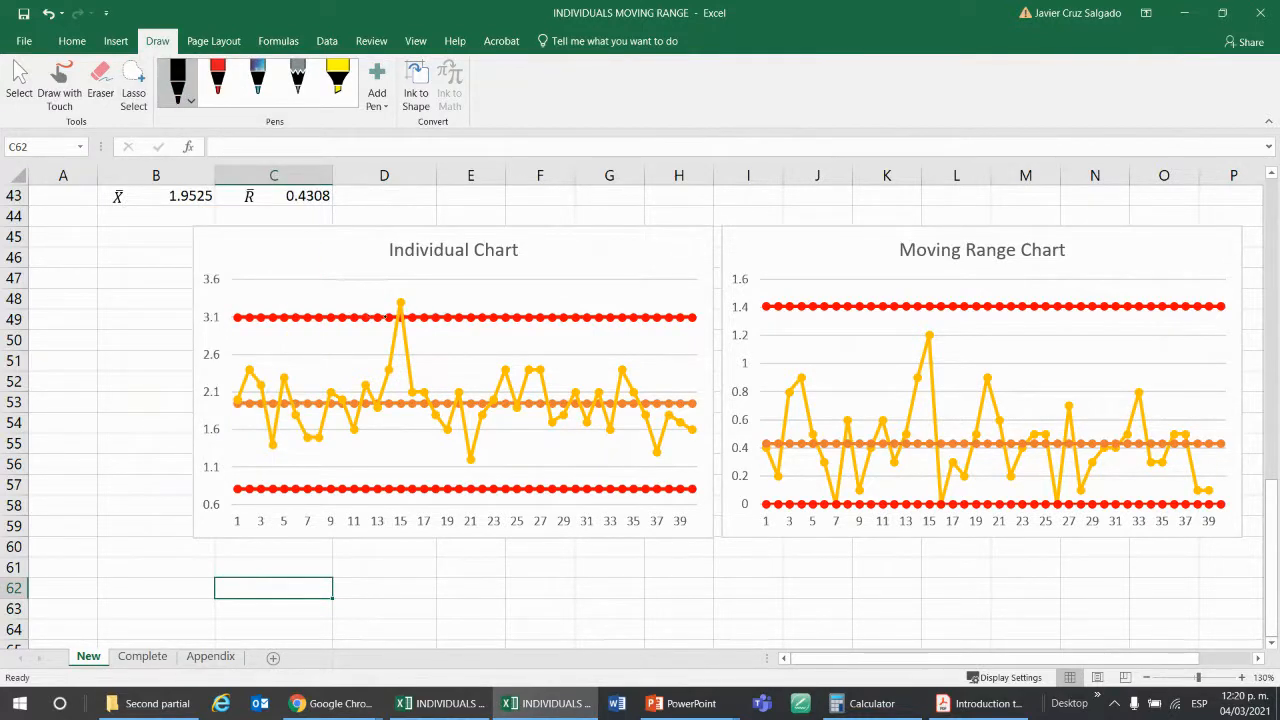
click(131, 442)
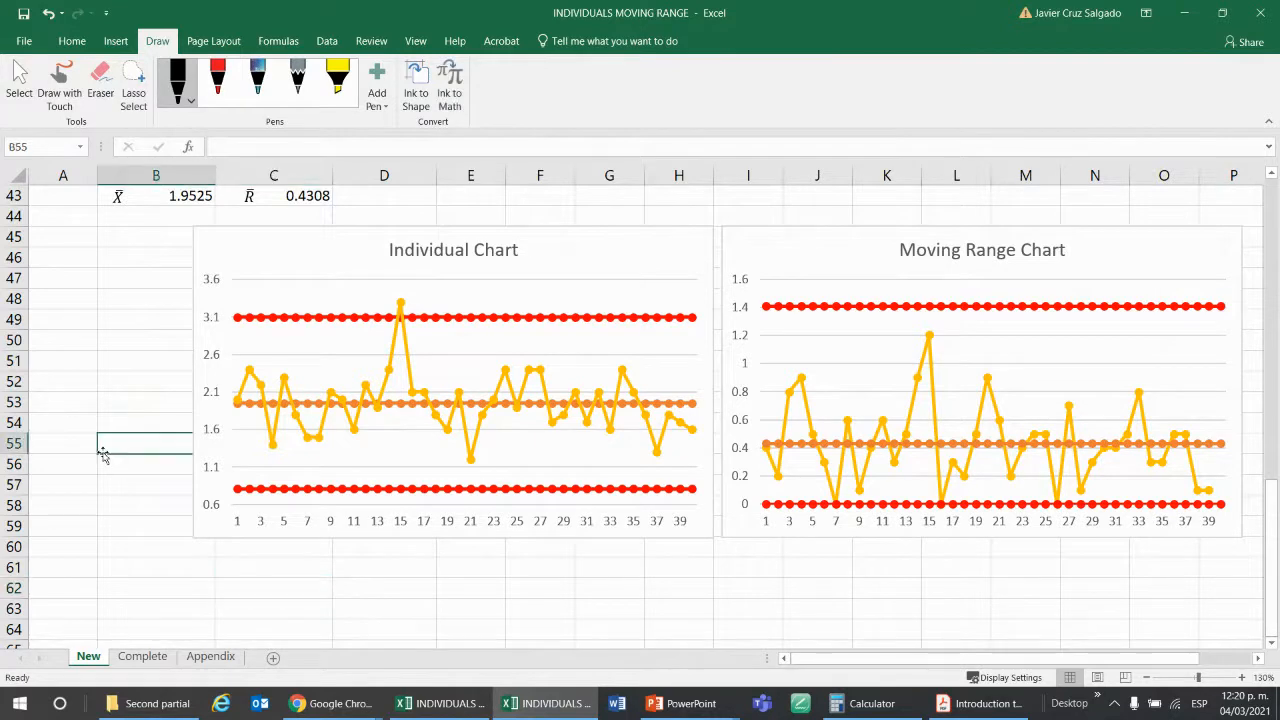
click(357, 232)
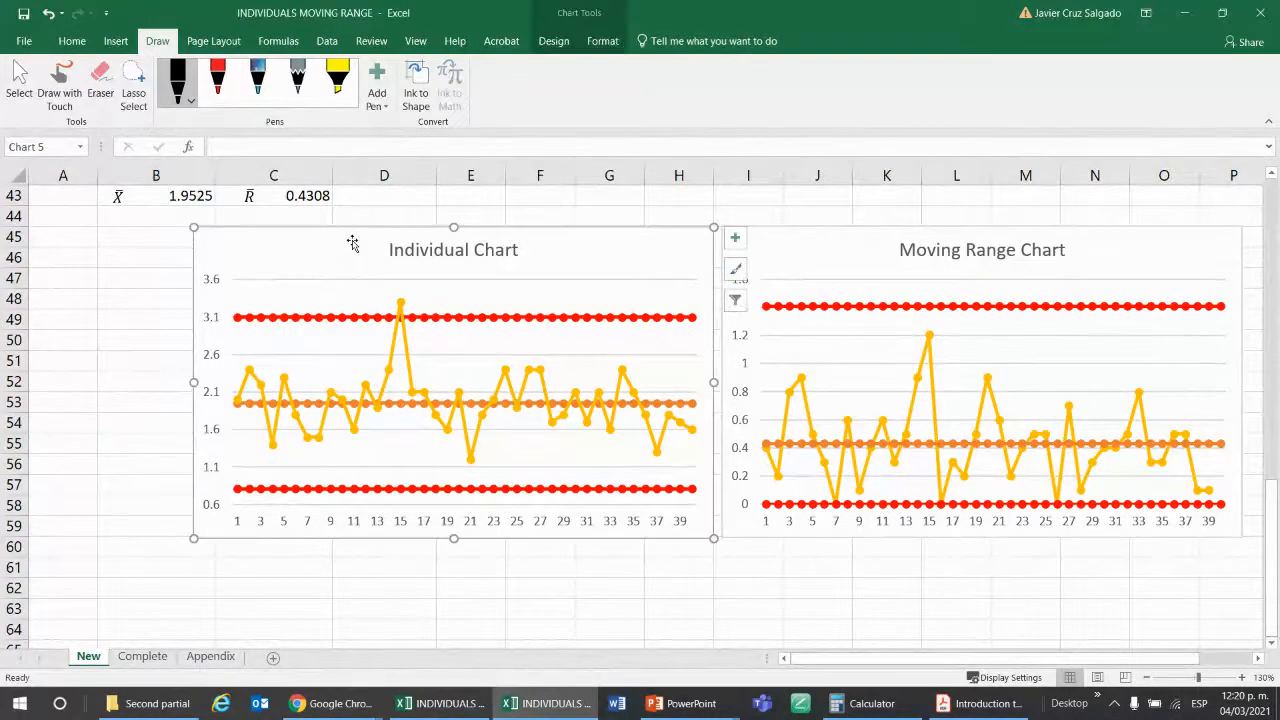
right_click(396, 292)
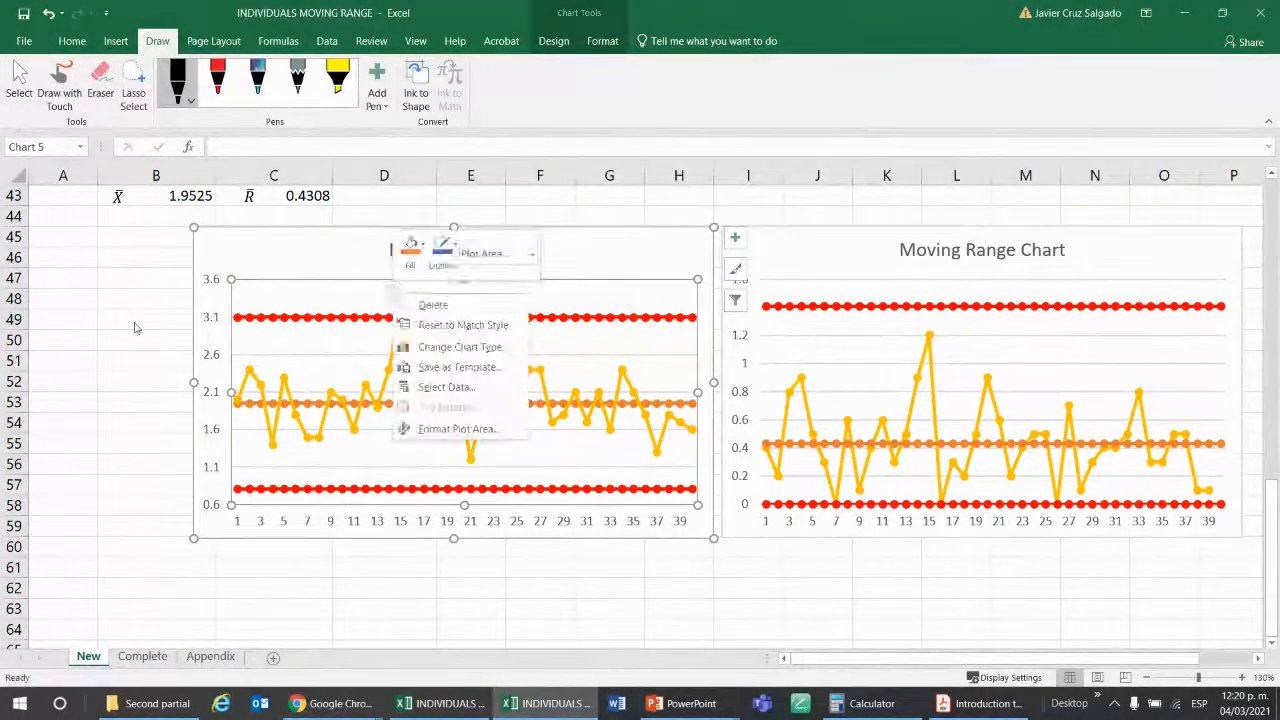
click(143, 318)
scroll(143, 318, up, 1)
scroll(143, 318, down, 1)
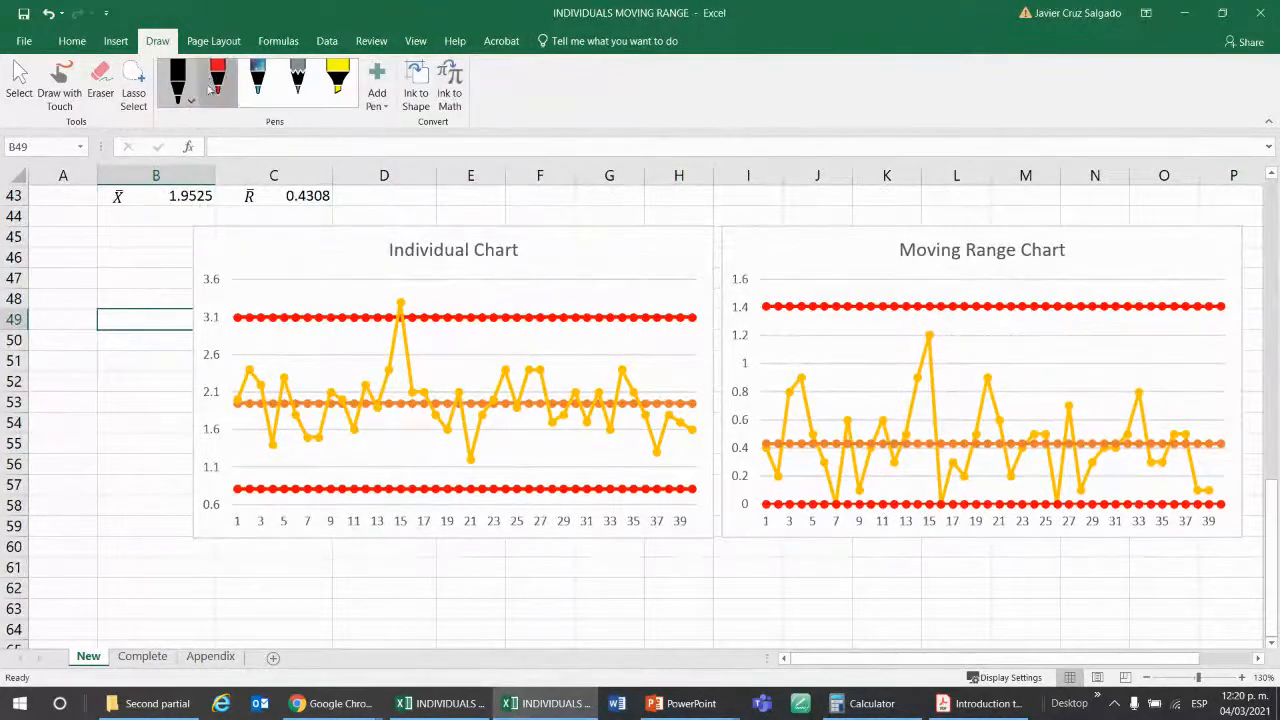
Examine the plotted points of the control charts against their limits, using the drawing pens as pointers.
click(217, 80)
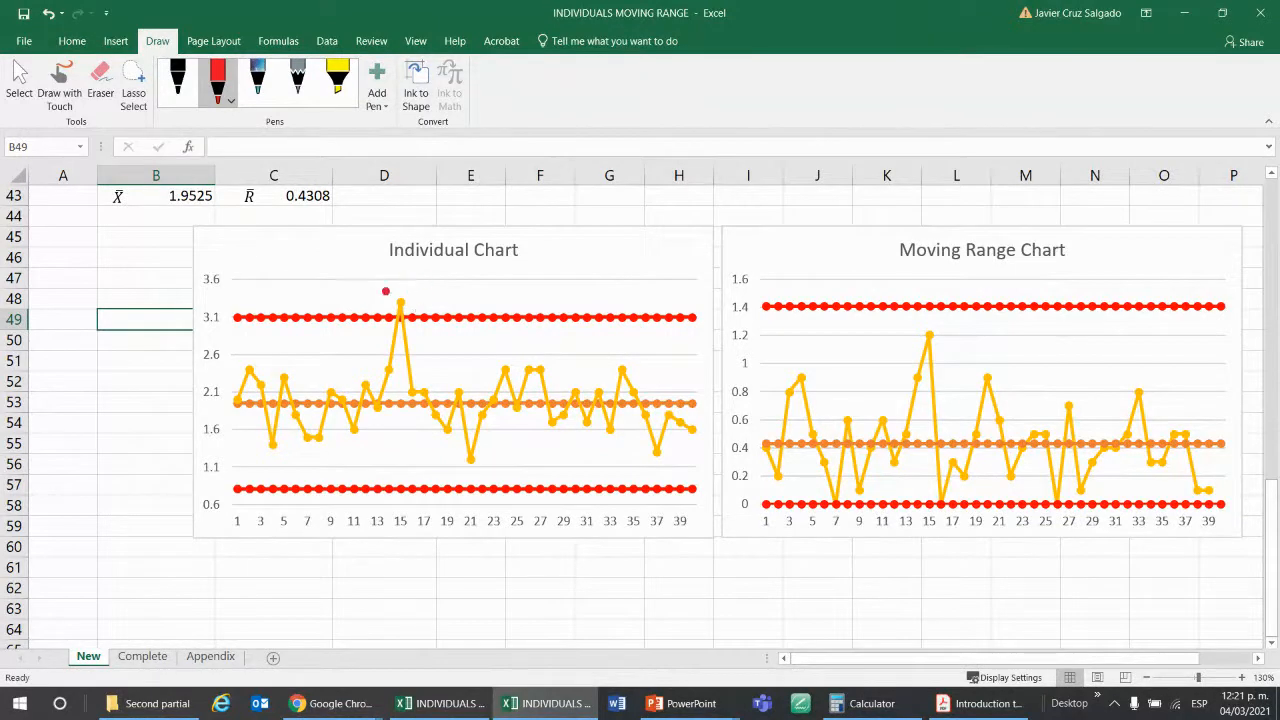
click(337, 80)
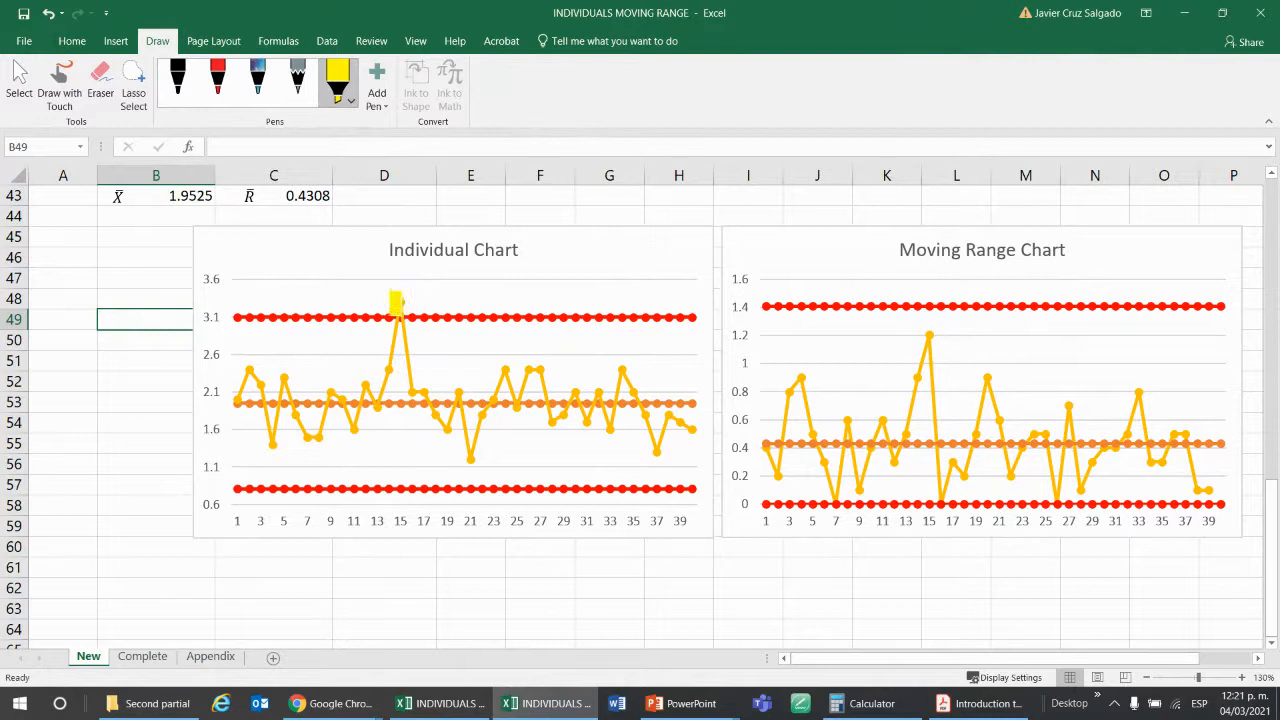
click(297, 80)
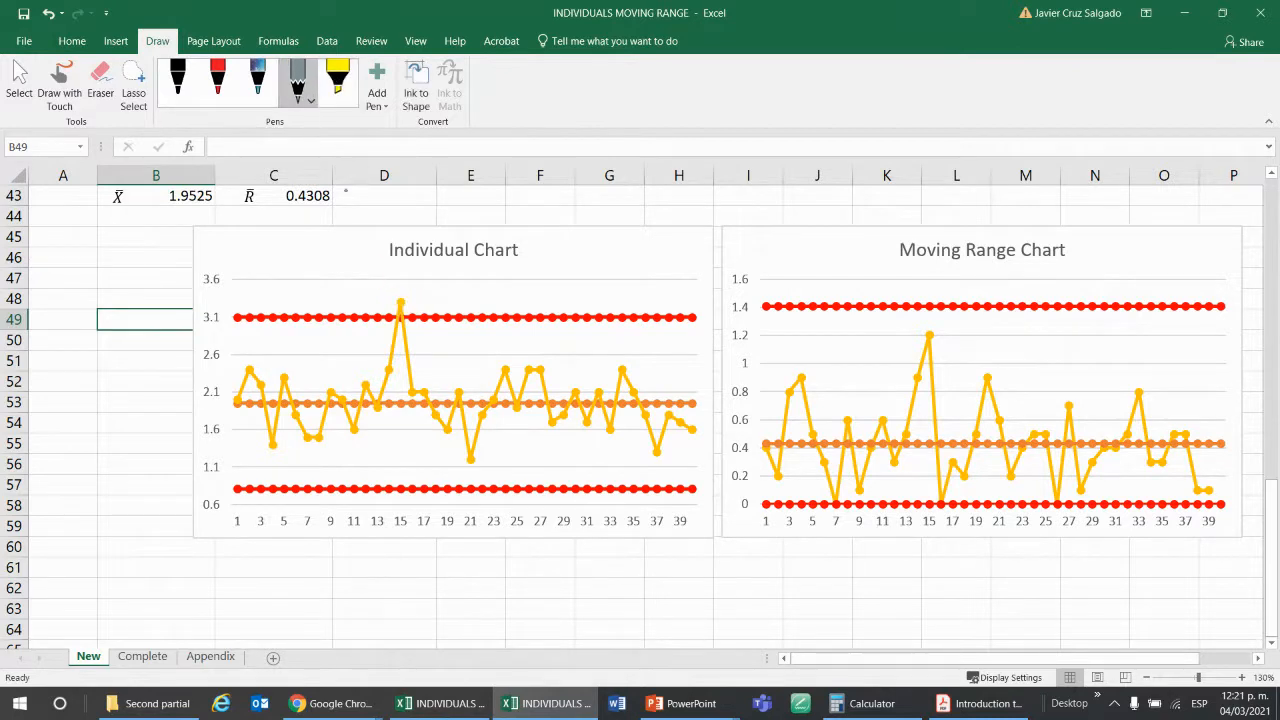
click(257, 80)
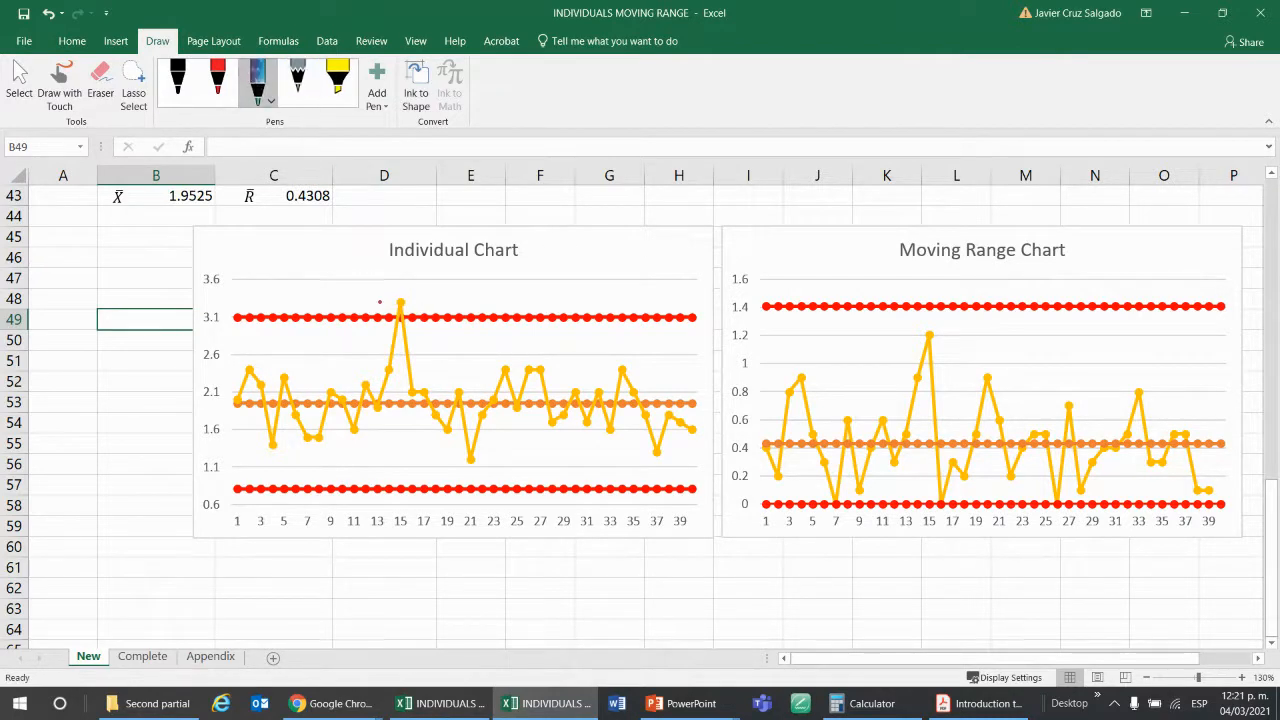
click(59, 85)
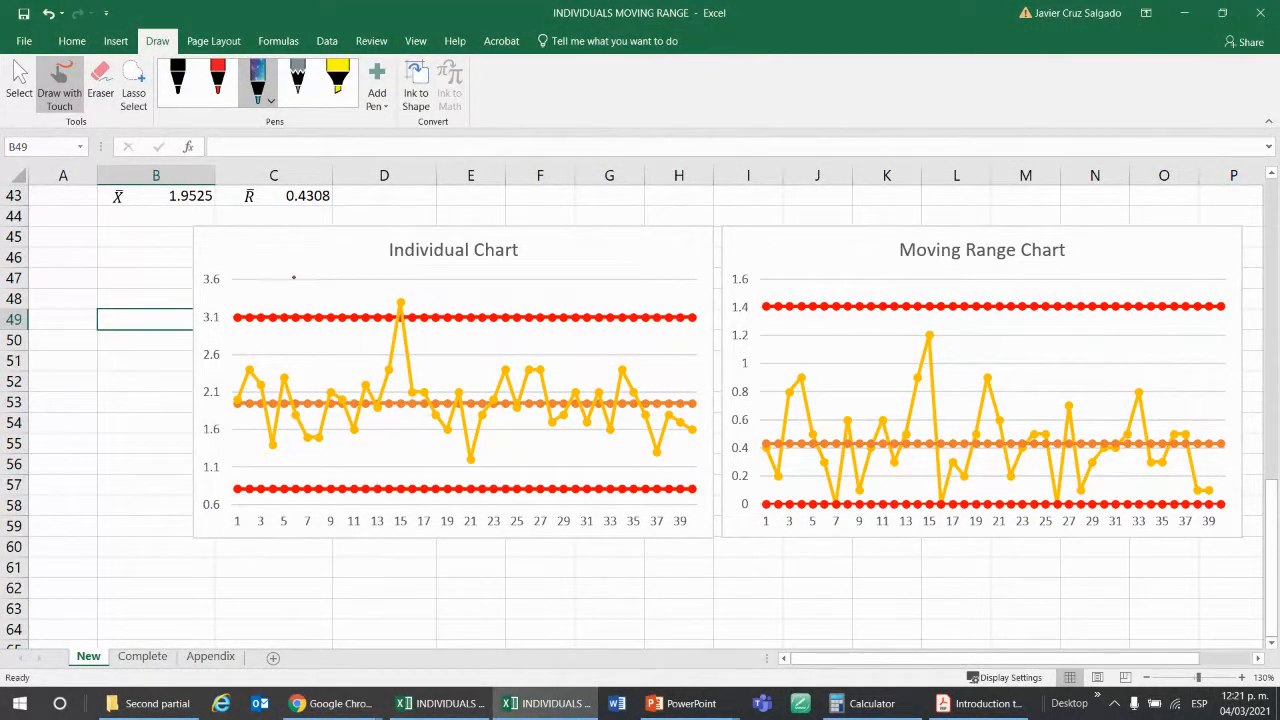
click(16, 92)
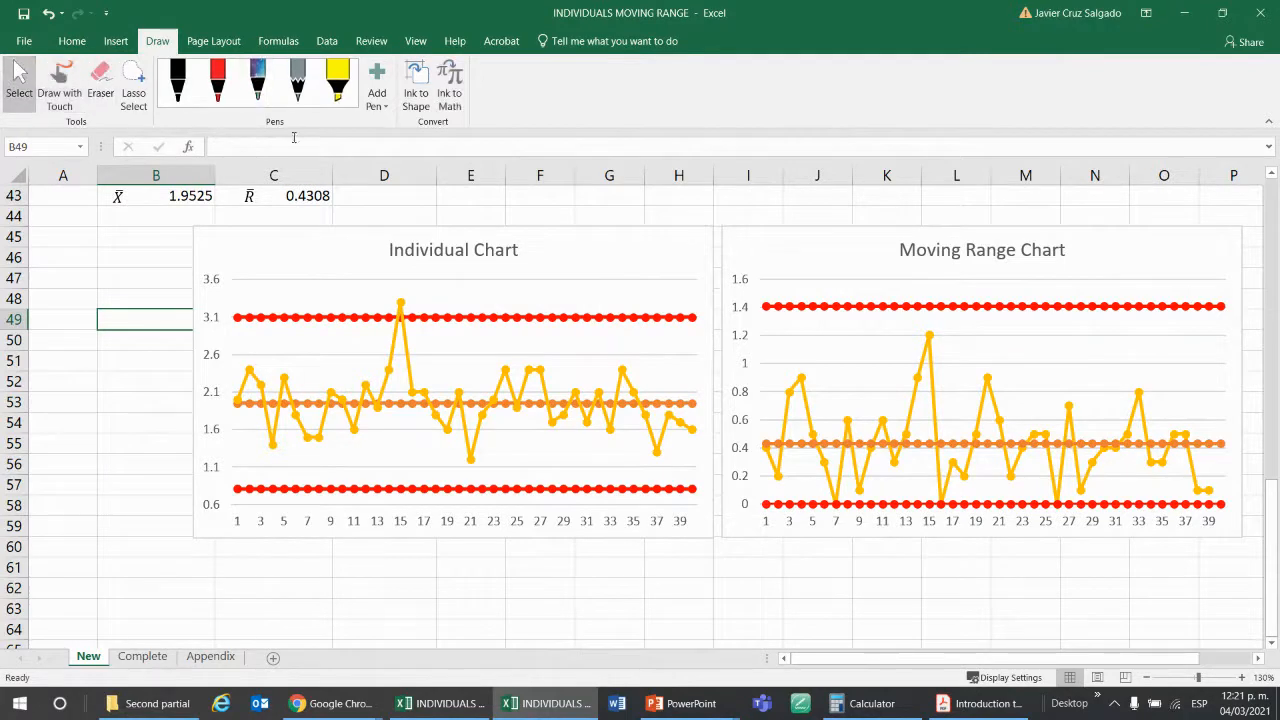
scroll(386, 332, down, 2)
click(386, 332)
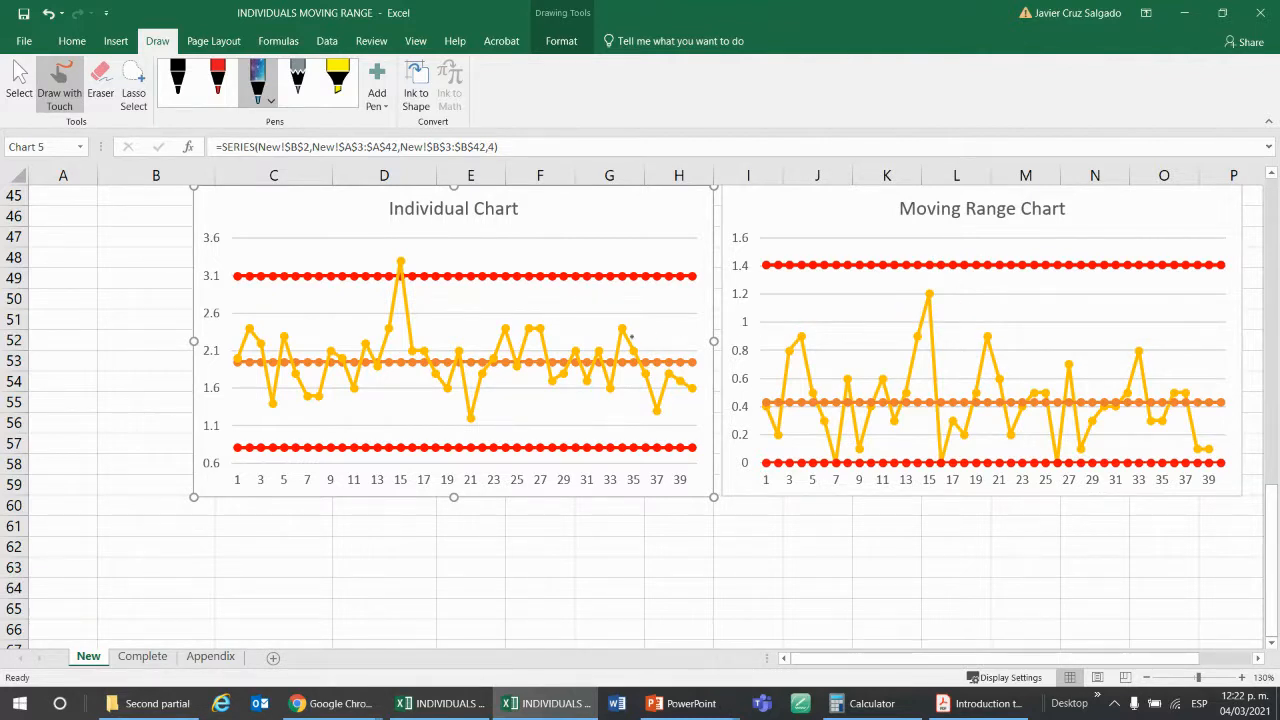
drag(1272, 525, 1272, 500)
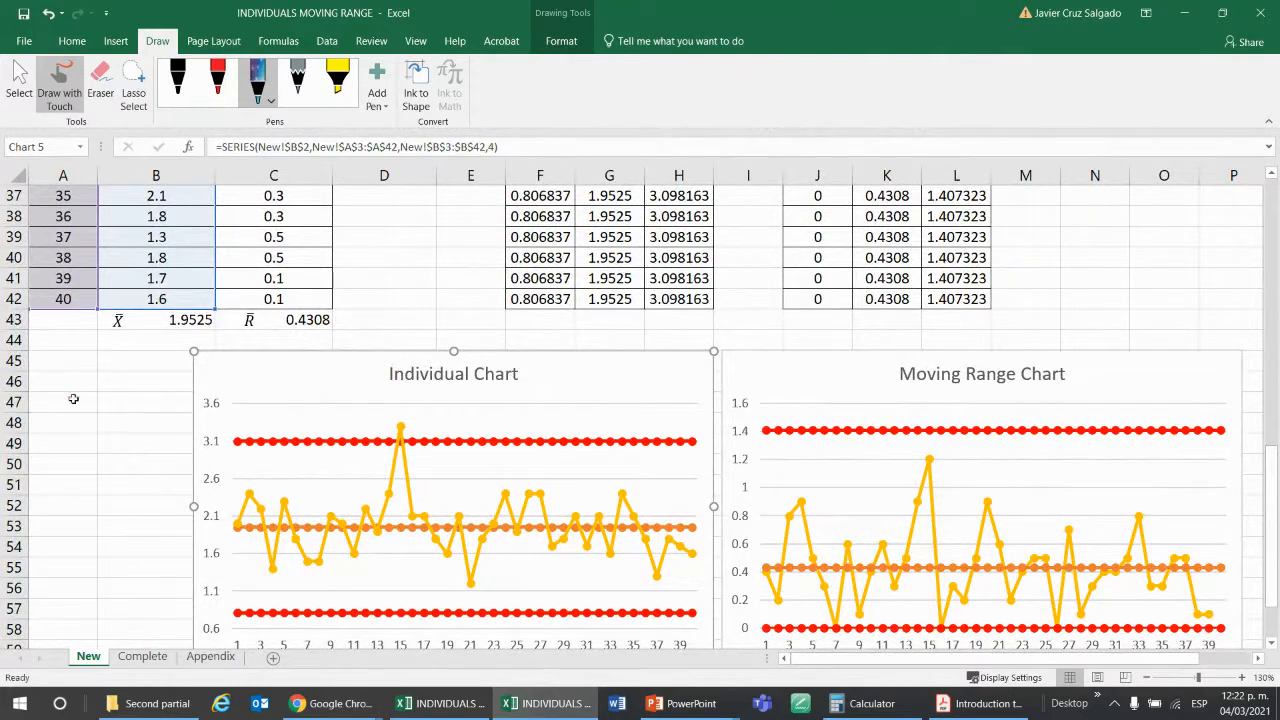
key(Escape)
key(Escape)
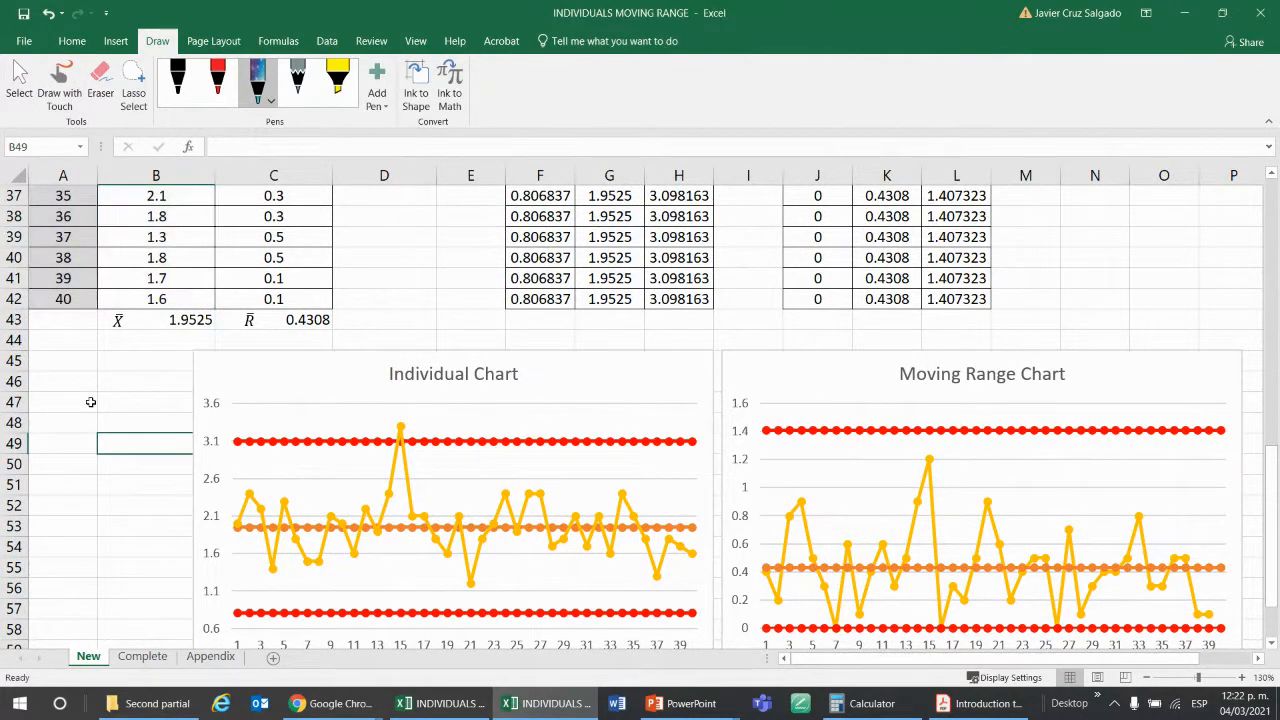
click(217, 80)
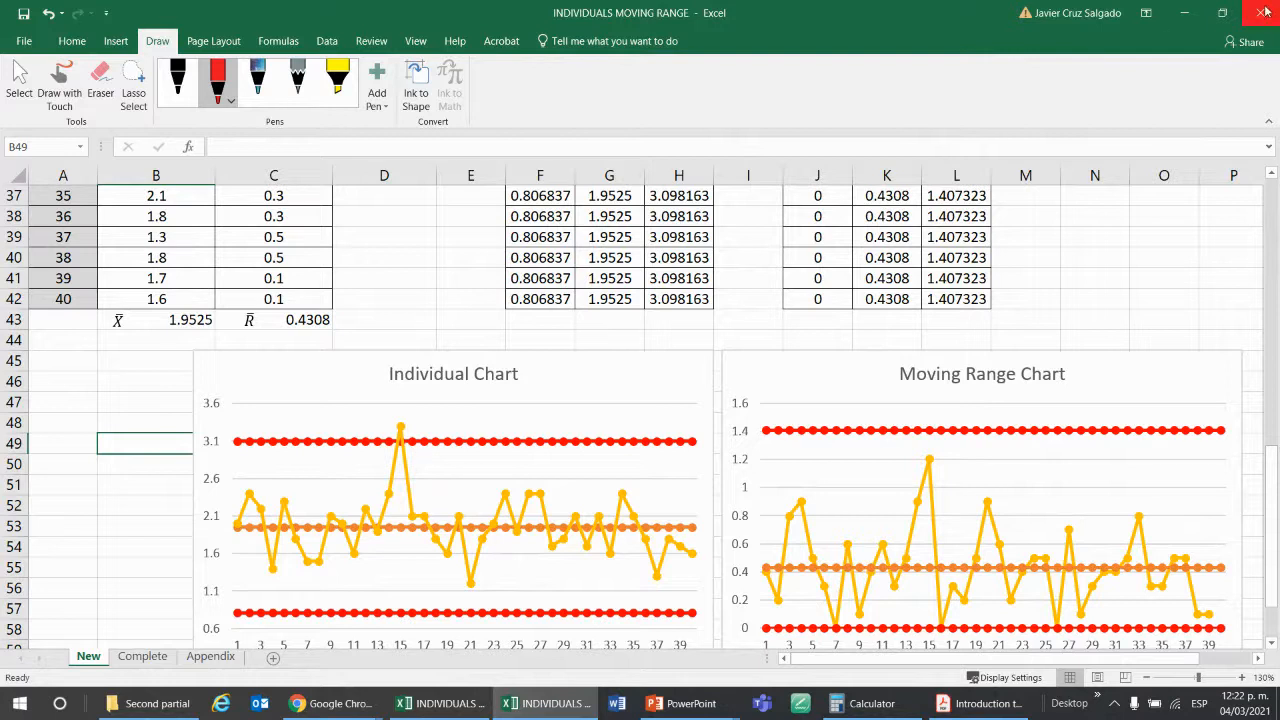
Switch to the Blackboard course in Chrome and open Control Chart Assignment.xlsx from the Assignments Second Partial folder of Second partial 2/3.
click(1184, 13)
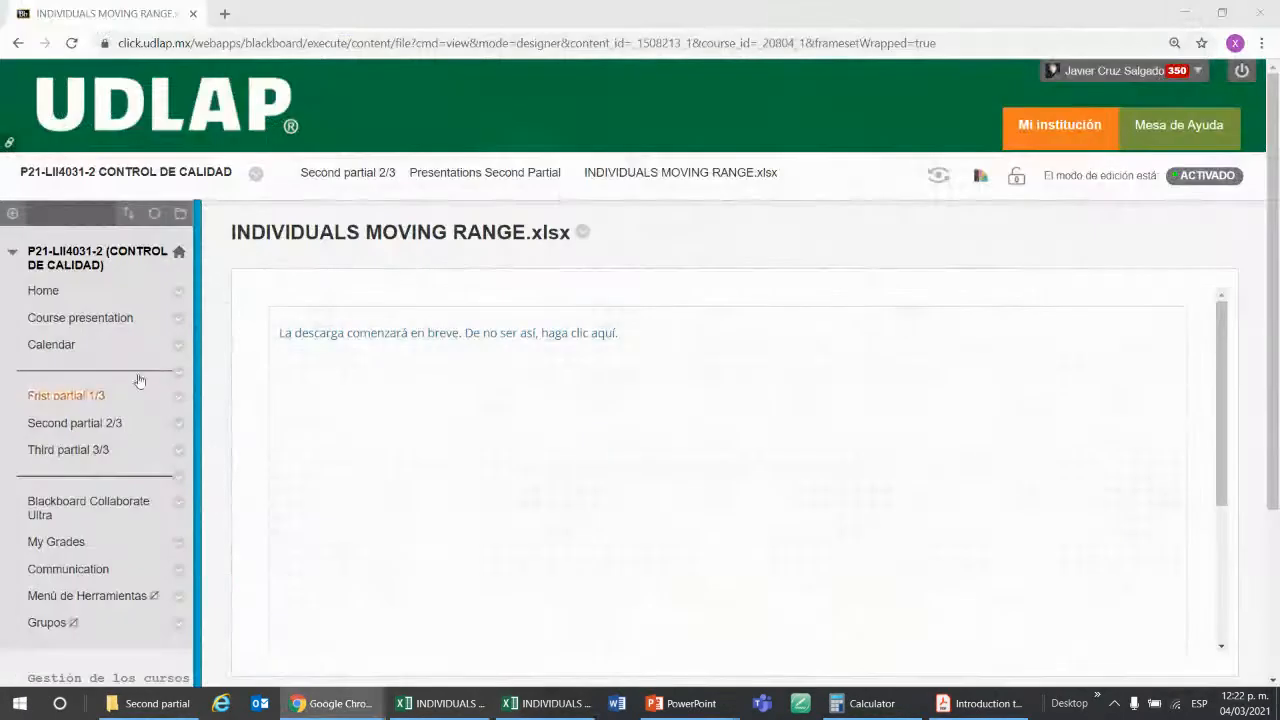
click(47, 423)
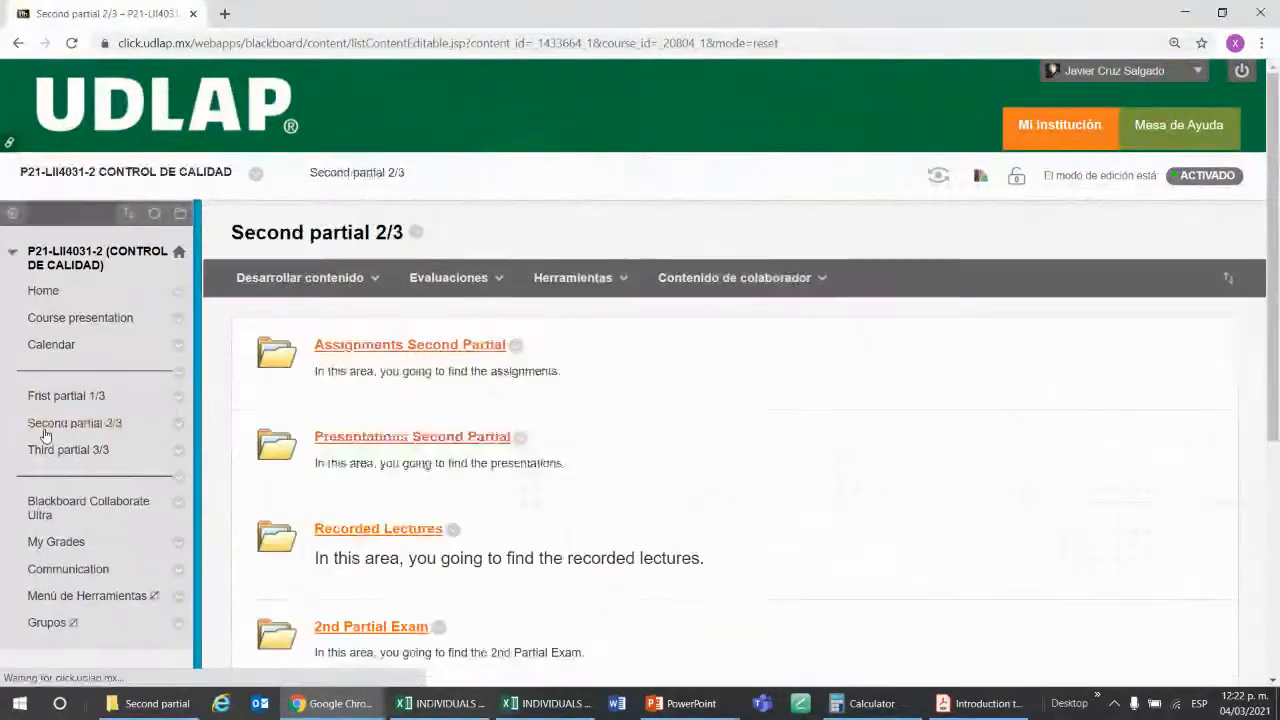
click(386, 350)
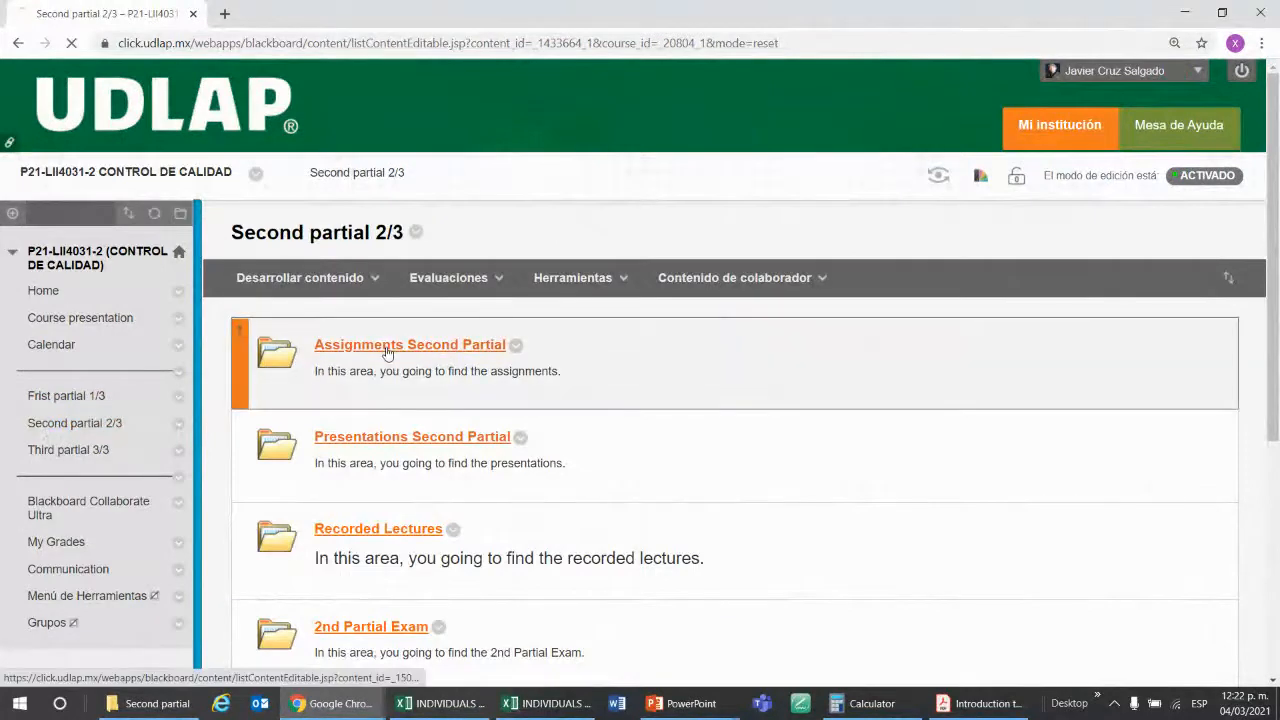
scroll(754, 386, down, 1)
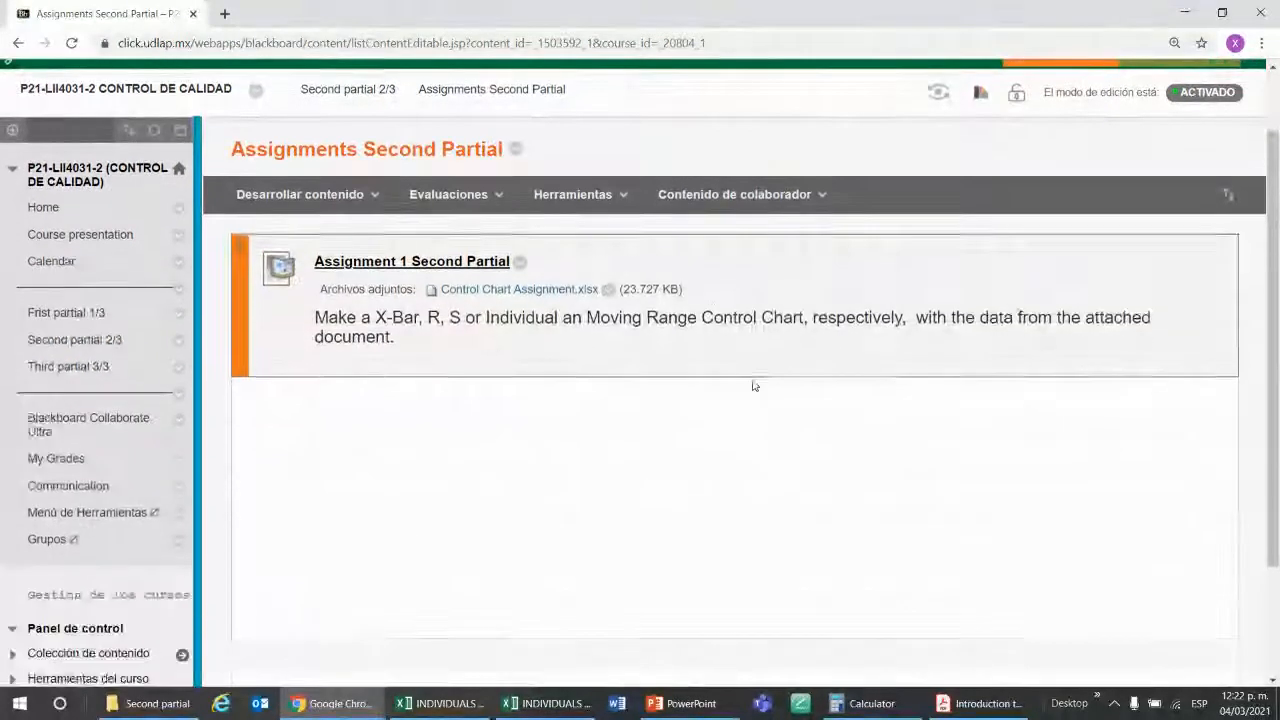
click(545, 292)
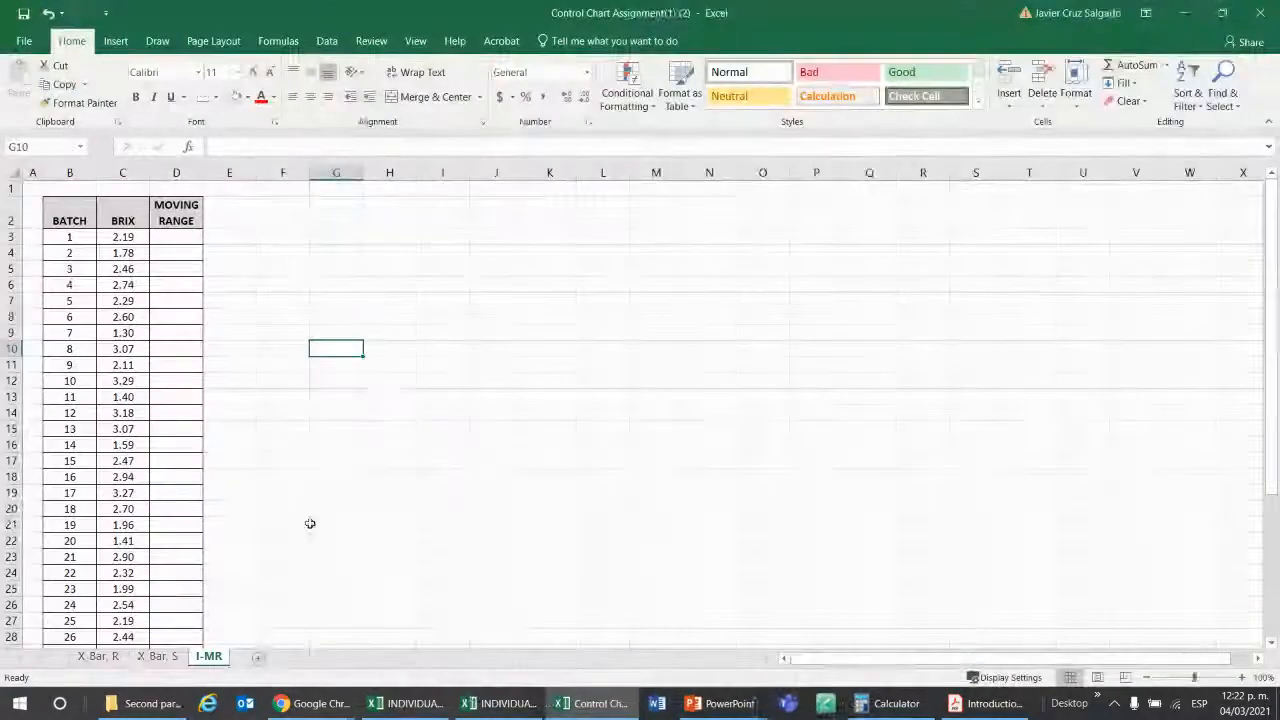
Look through the X_Bar, R, X_Bar, S and I-MR data sheets of the assignment workbook.
click(100, 656)
click(158, 656)
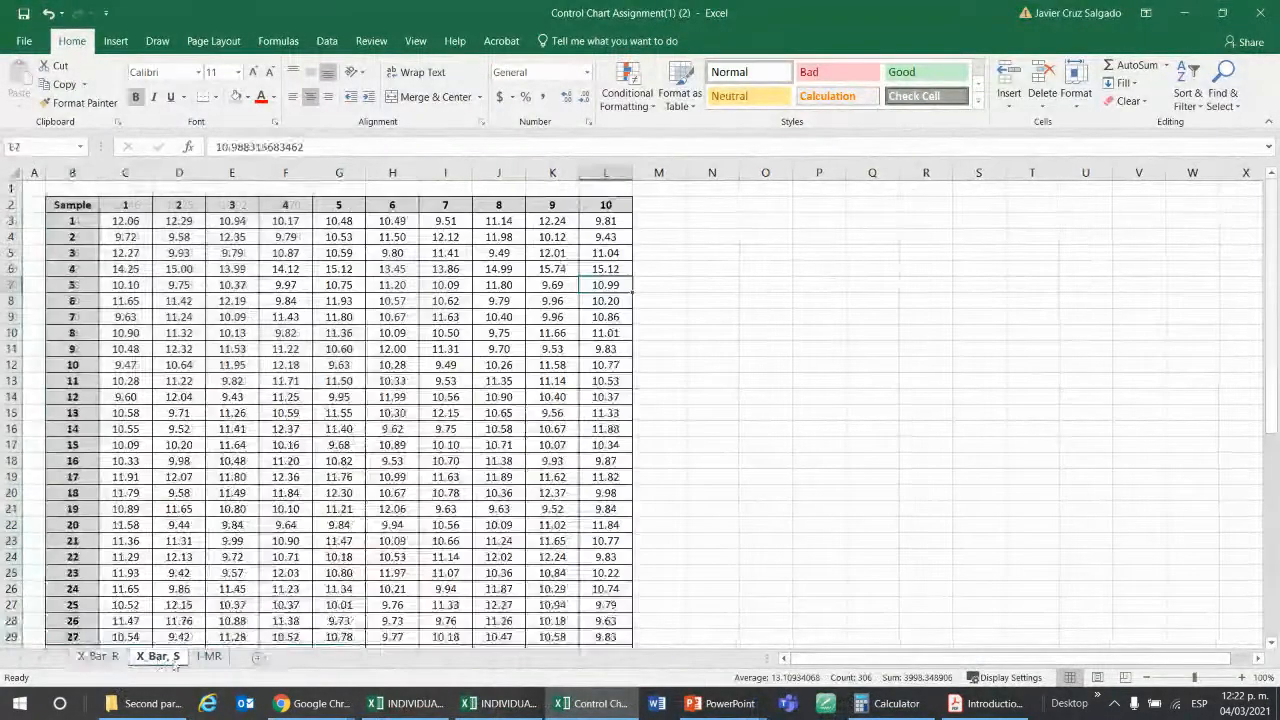
click(212, 656)
click(158, 656)
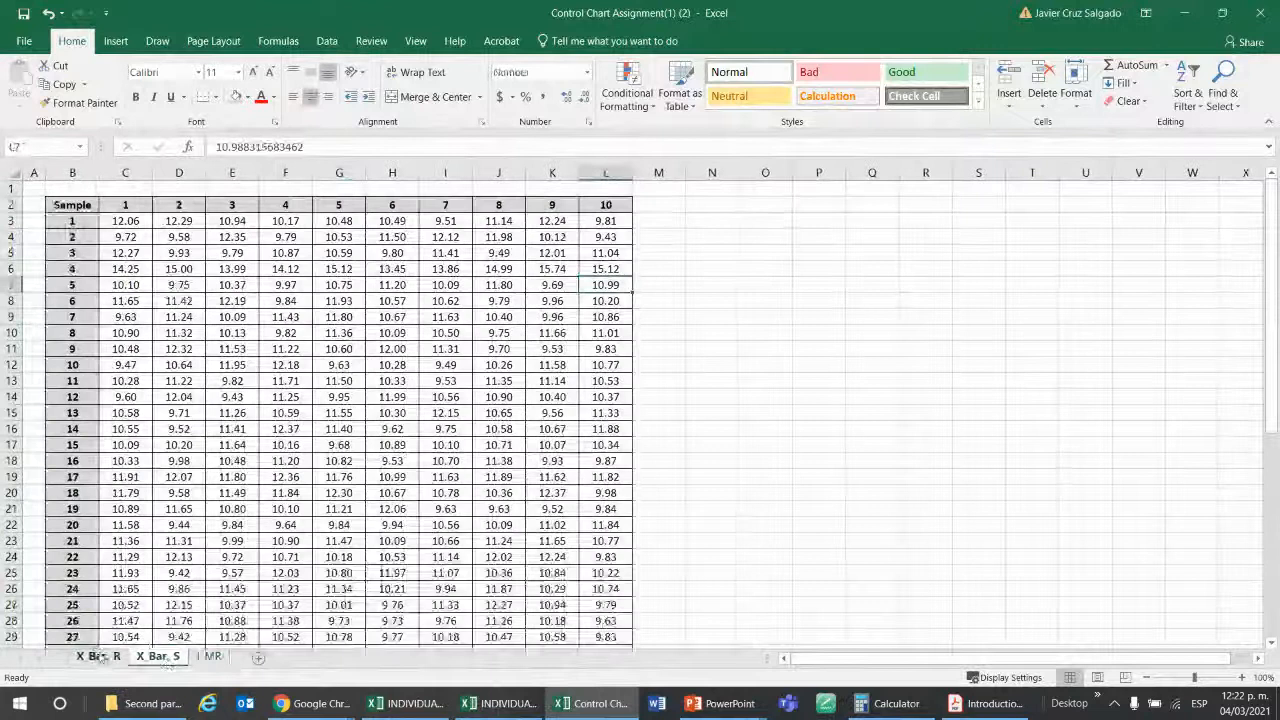
click(100, 656)
click(158, 656)
click(210, 656)
click(100, 656)
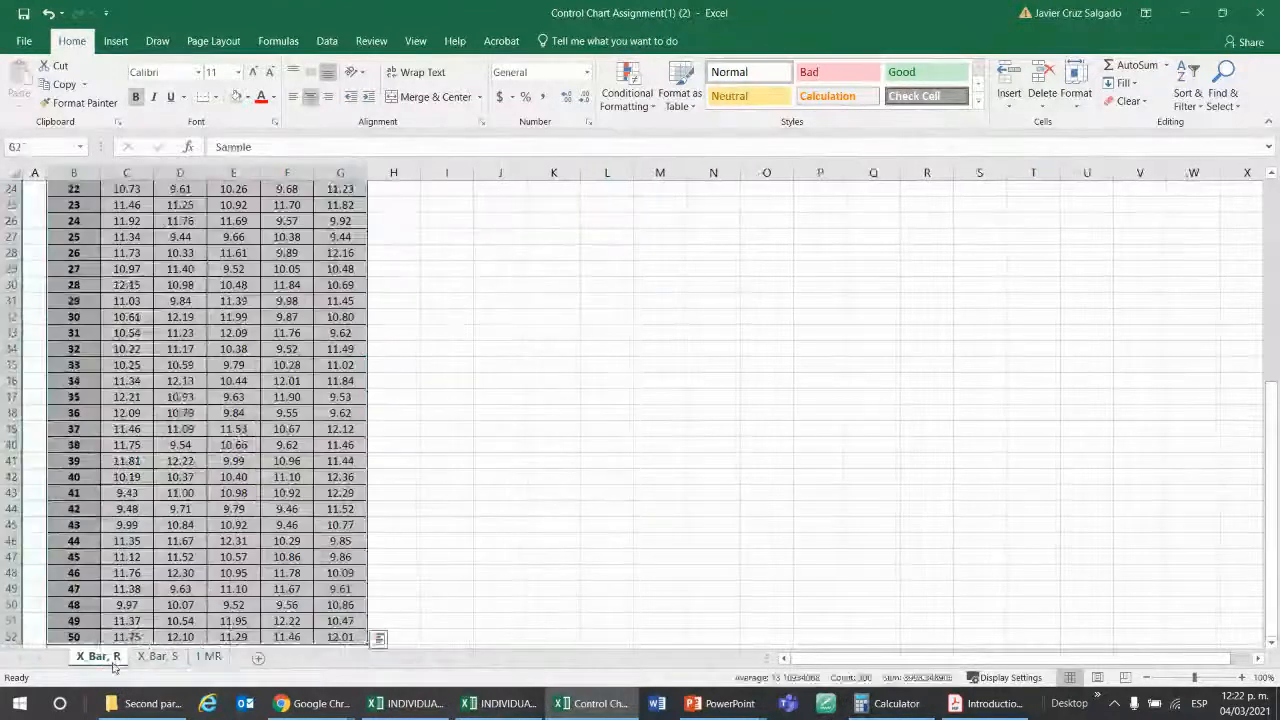
Examine the sample data table on the X_Bar, R sheet and the empty area beside it for the charts.
click(600, 364)
scroll(600, 364, up, 8)
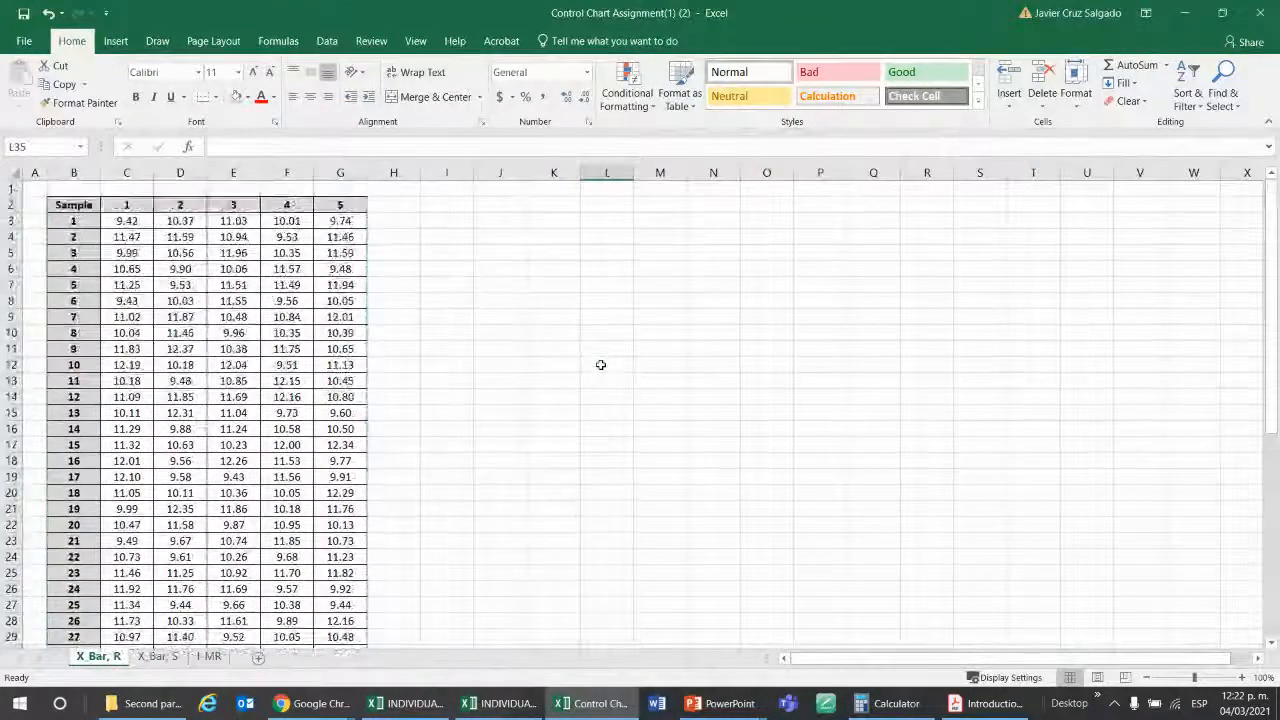
click(436, 201)
drag(436, 201, 852, 375)
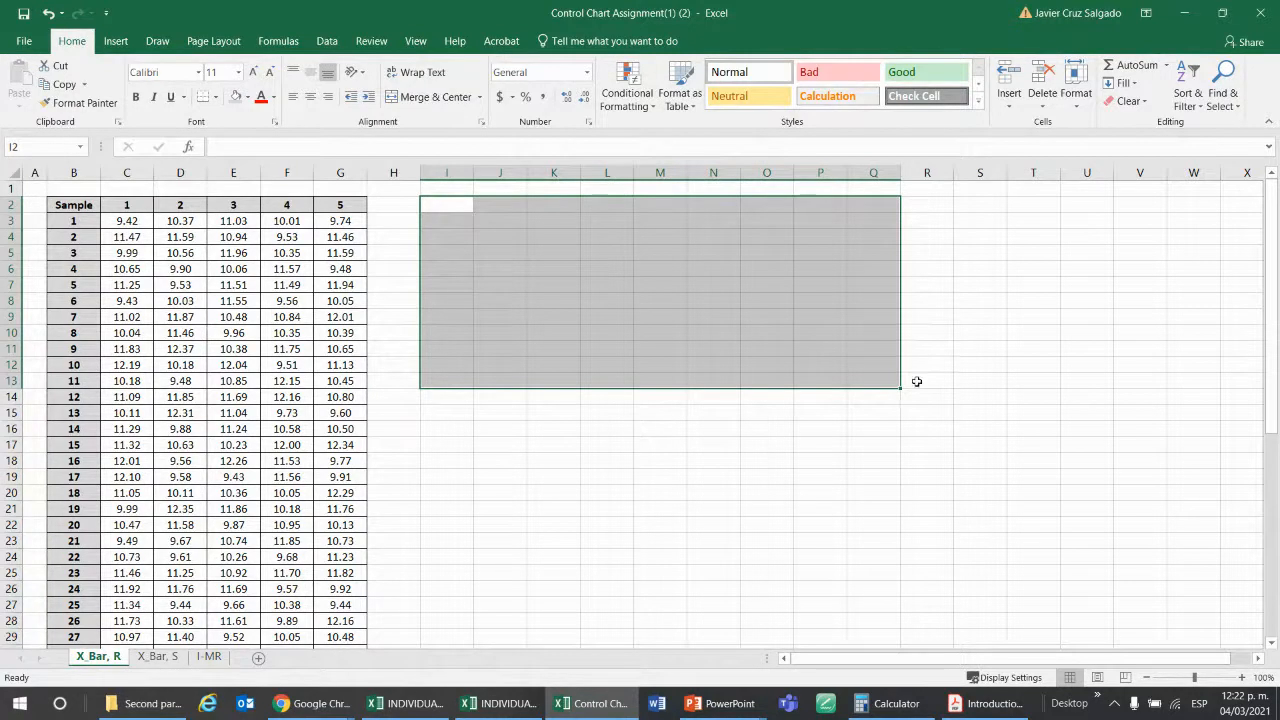
drag(66, 285, 266, 286)
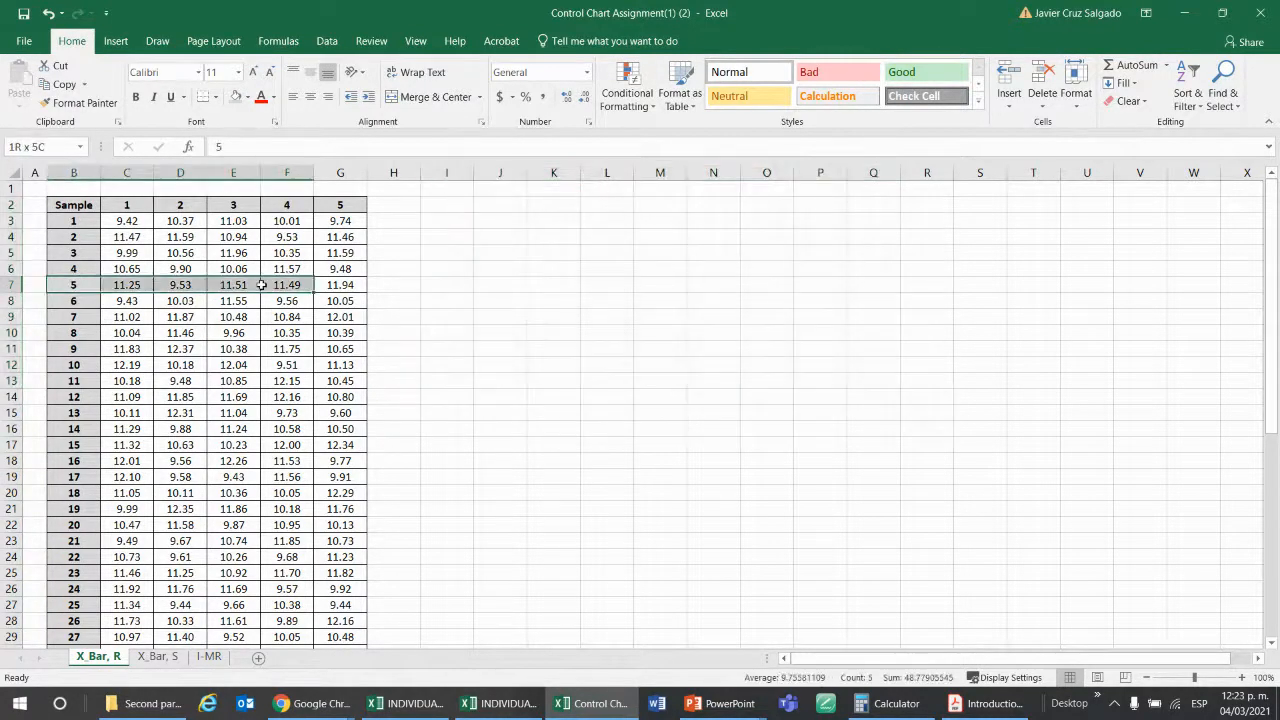
click(434, 222)
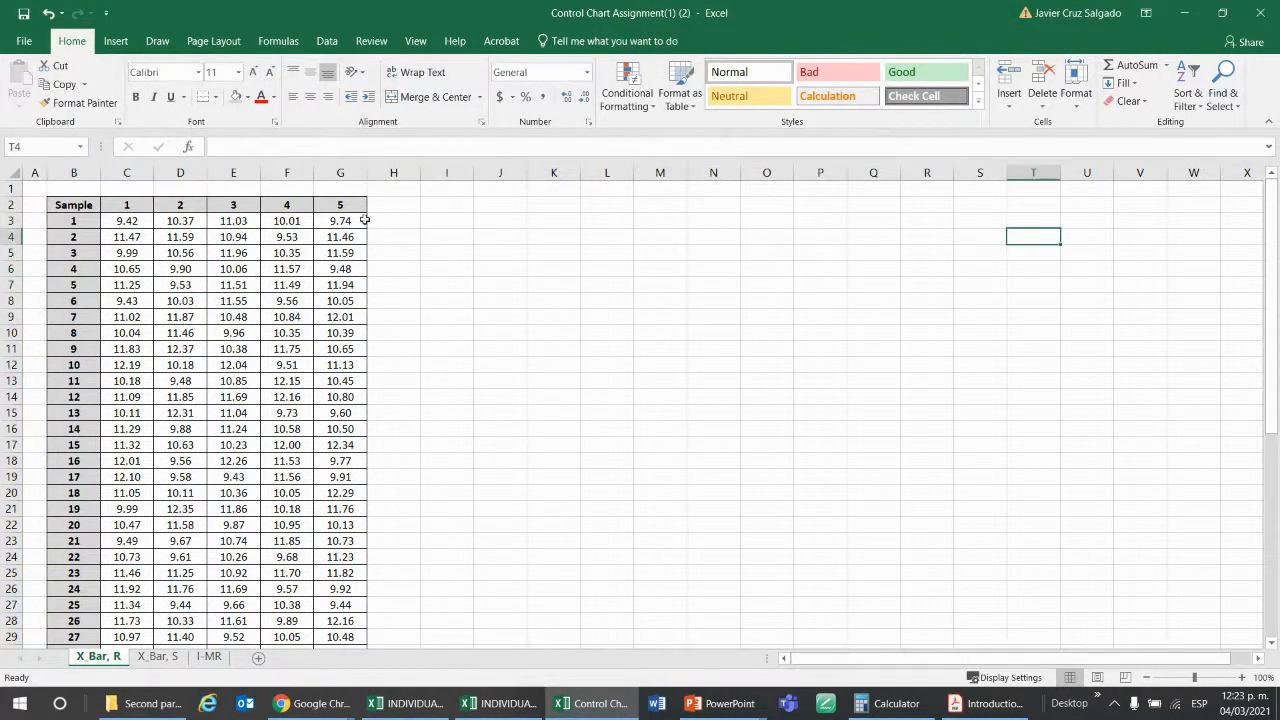
Mark out two chart areas beside the sample table on the X_Bar, R sheet and merge and center cells I17:S26 below them.
drag(406, 196, 793, 420)
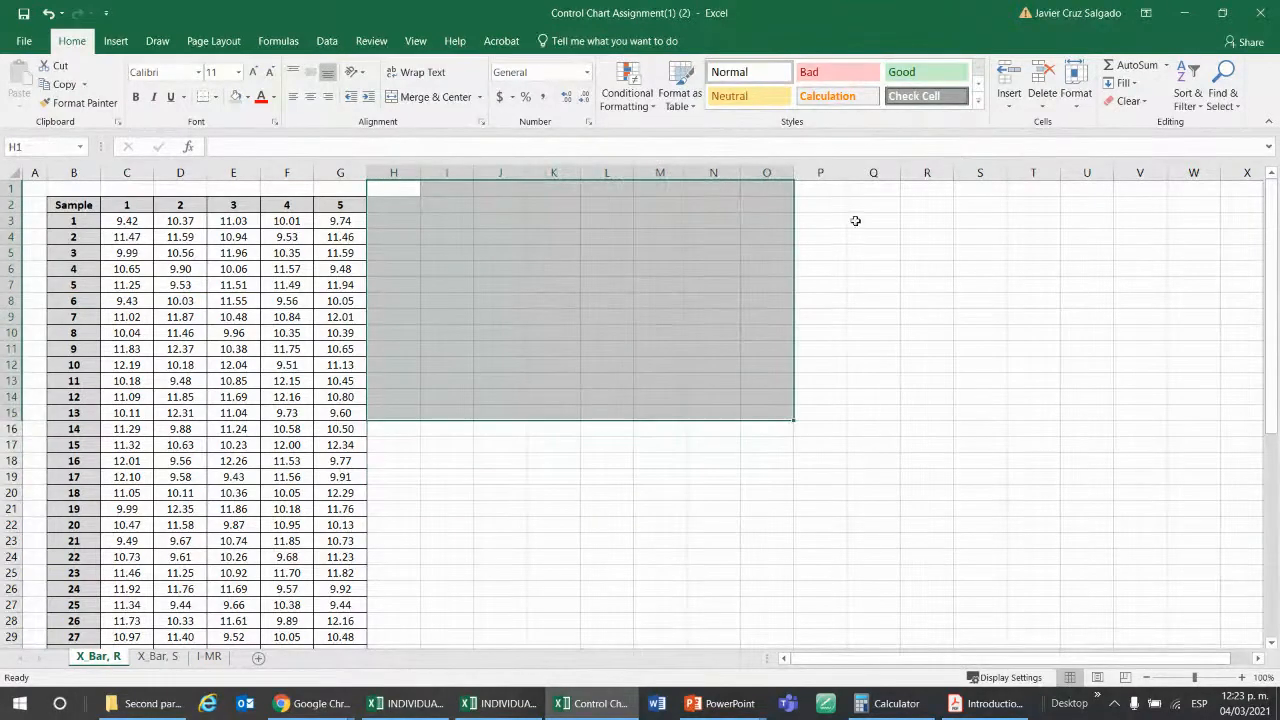
drag(868, 203, 1157, 431)
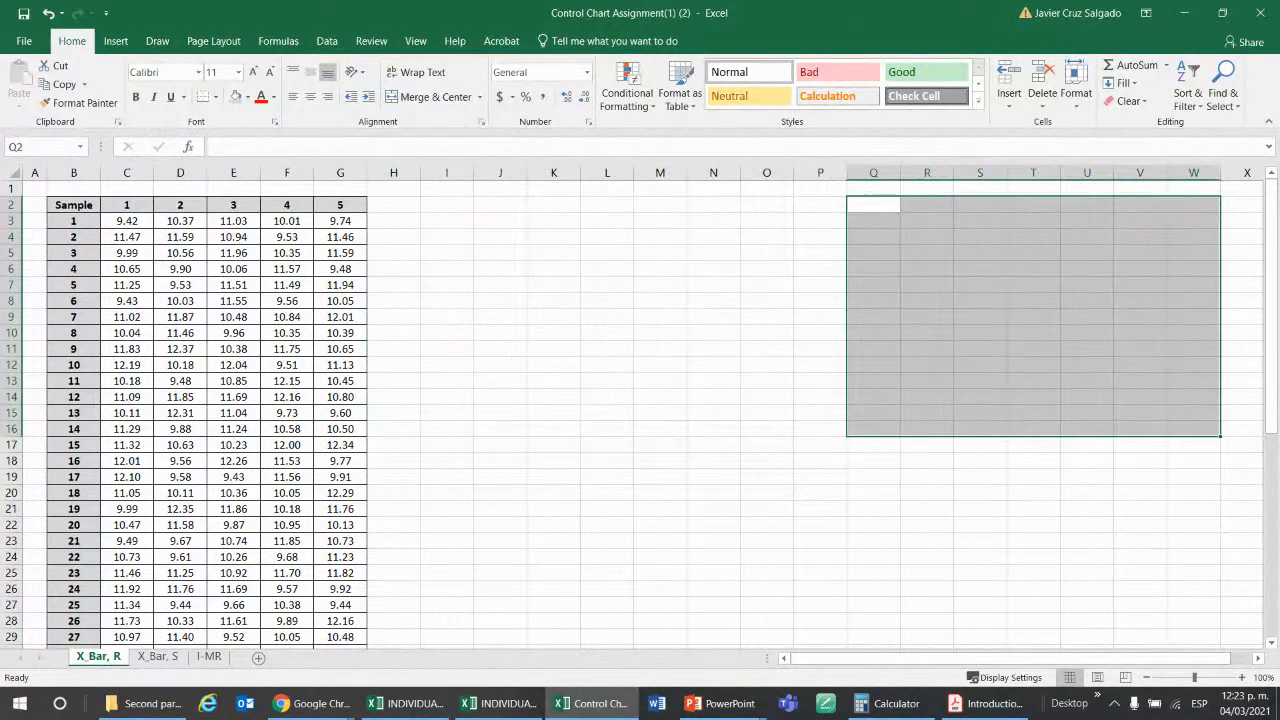
drag(427, 444, 990, 585)
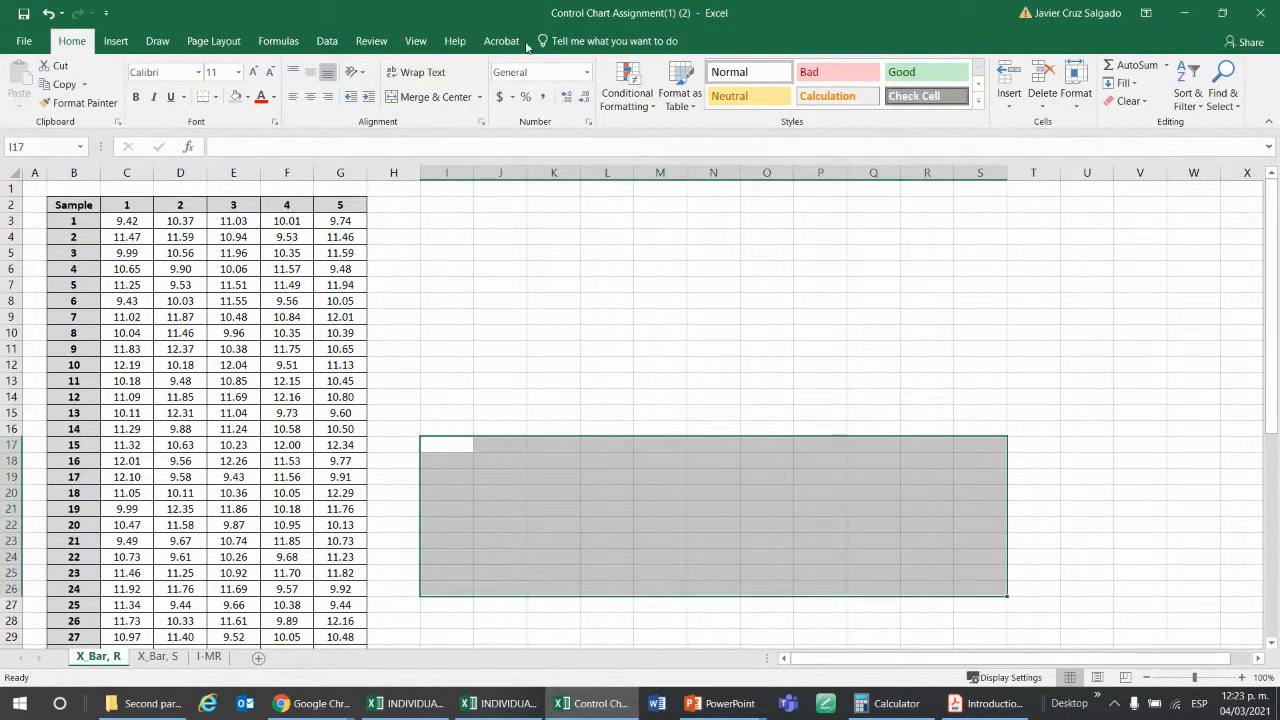
click(399, 97)
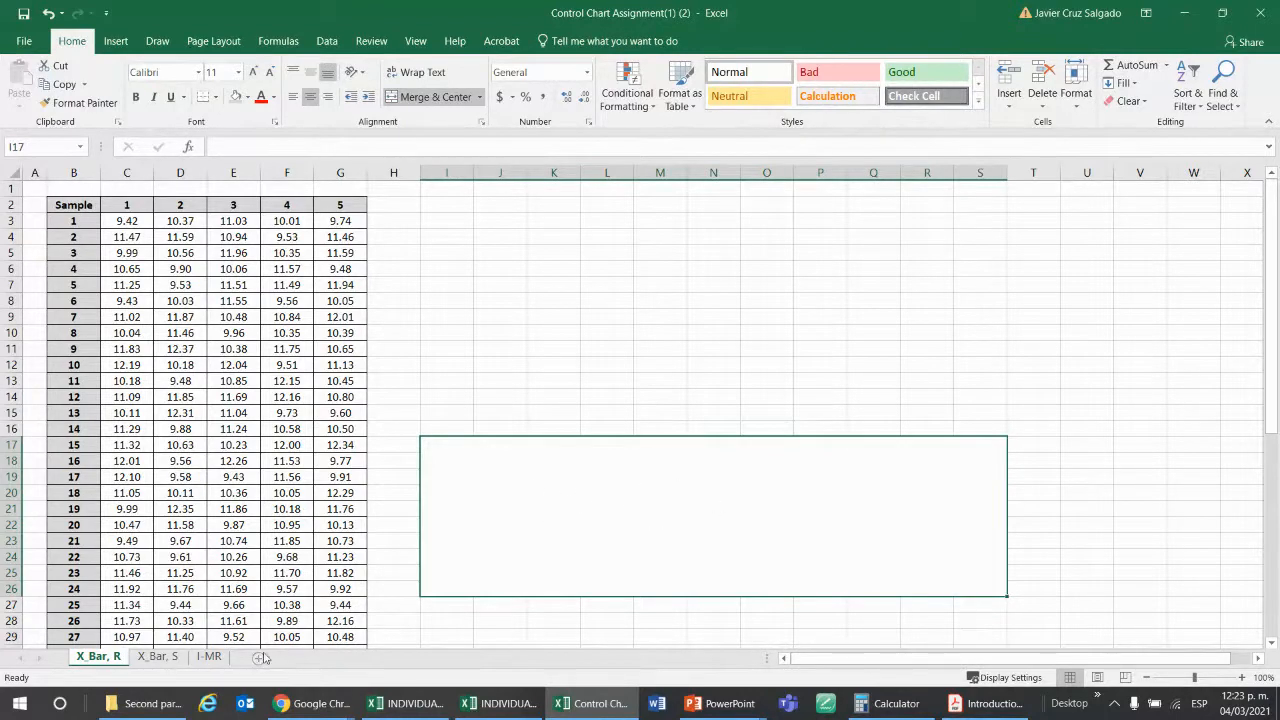
On the X_Bar, S sheet, mark out one chart area from N2 and another from N15 beside the sample table.
click(158, 656)
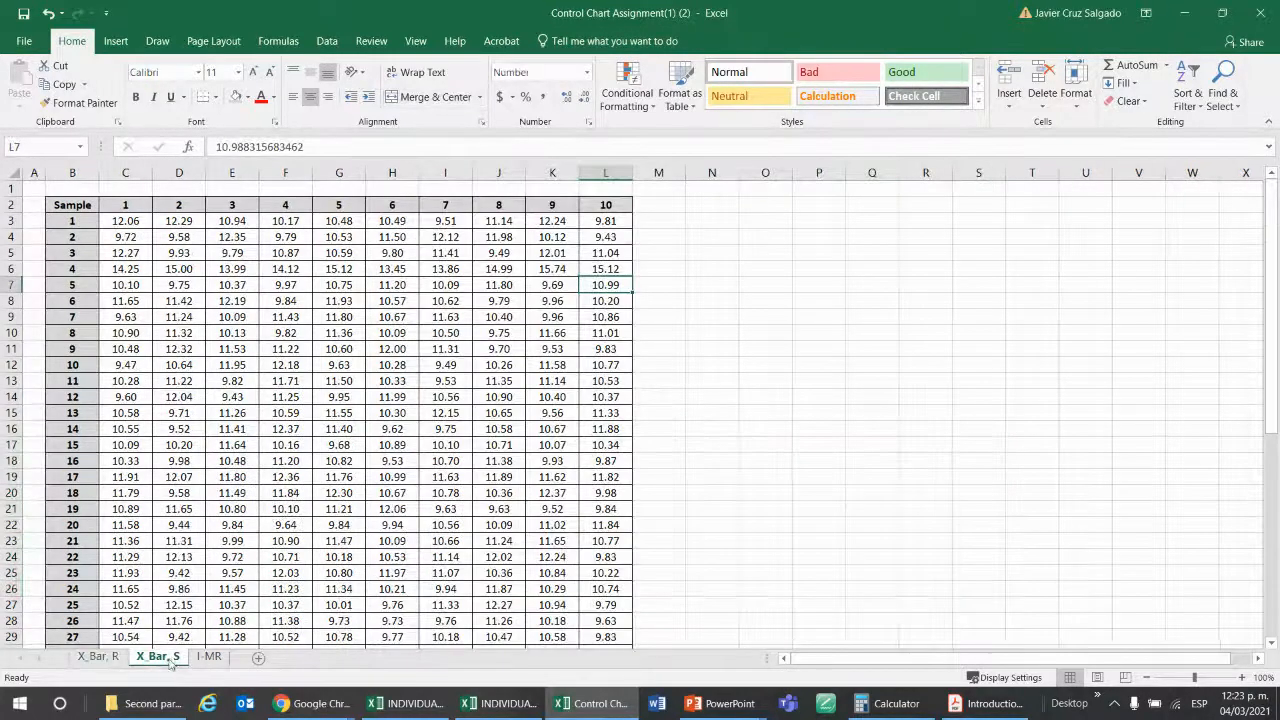
click(664, 224)
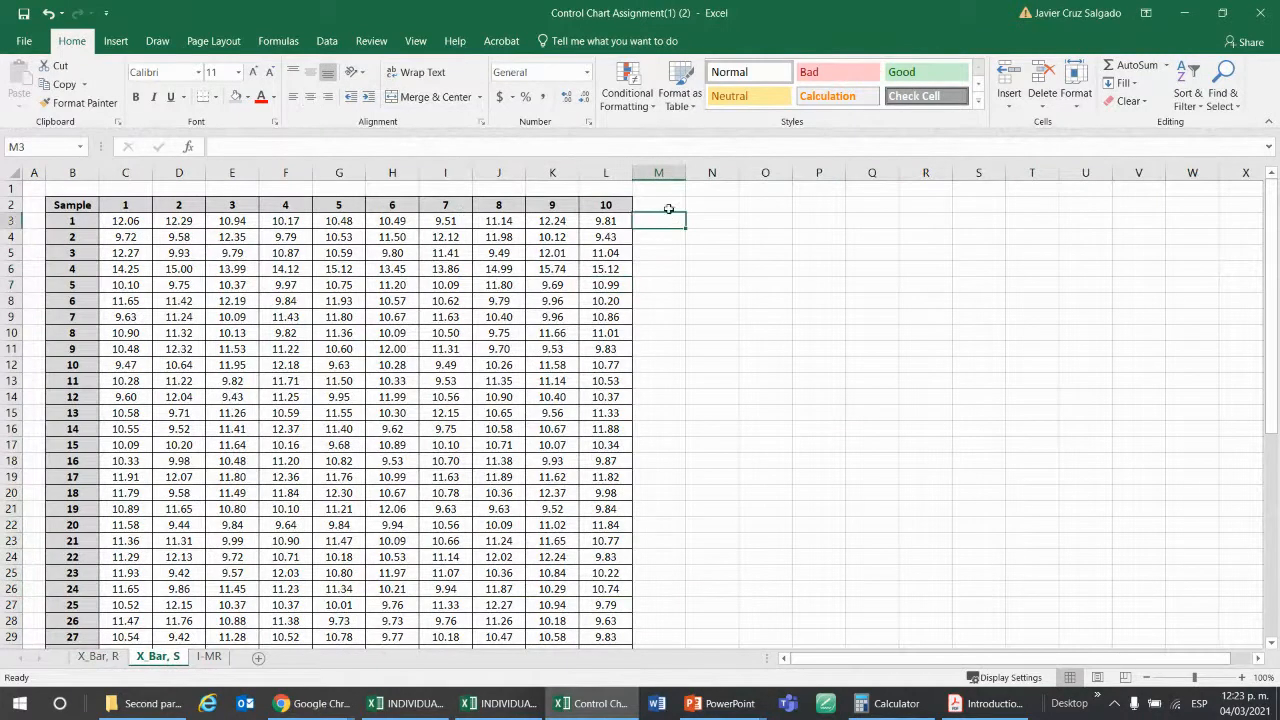
drag(699, 205, 1200, 368)
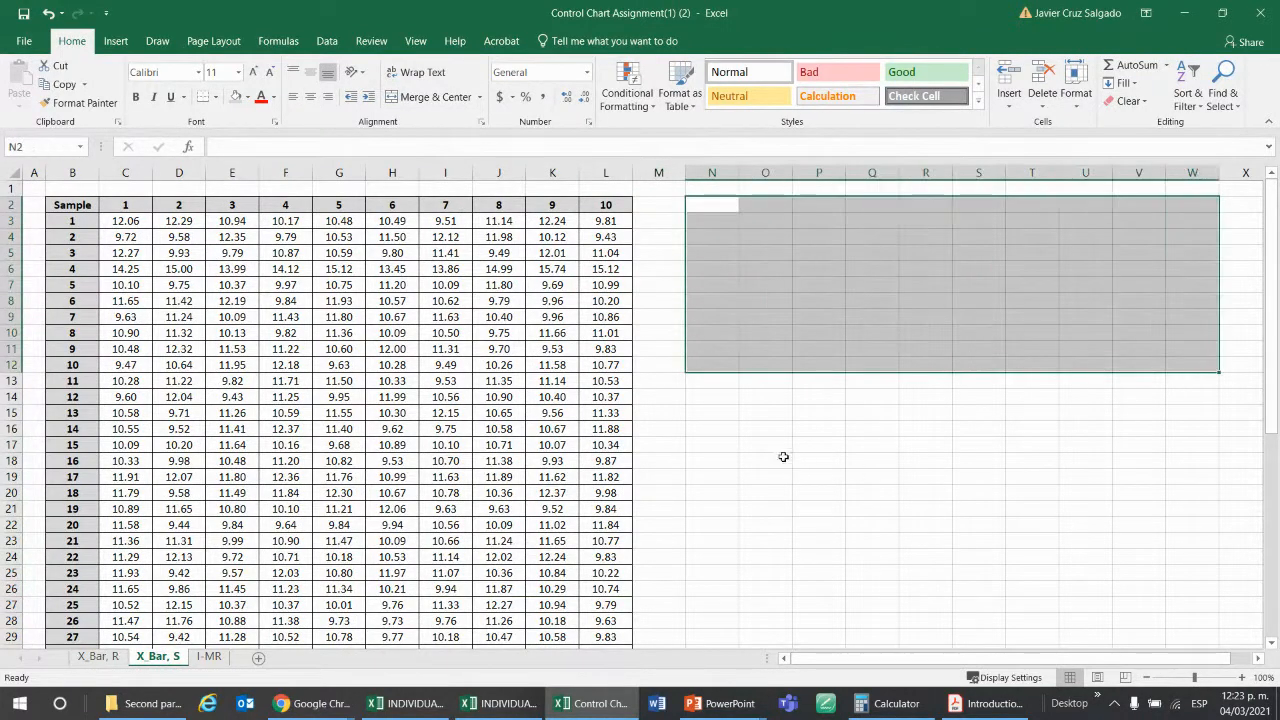
drag(692, 409, 1212, 558)
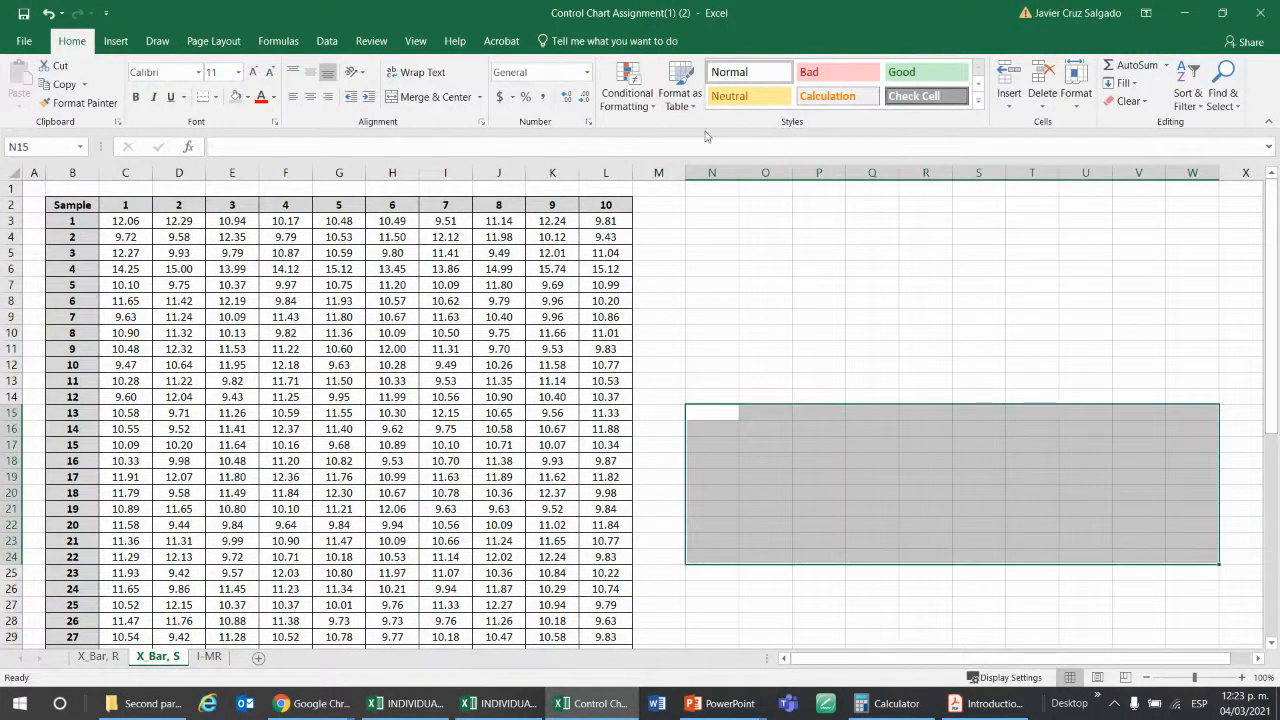
drag(706, 203, 1264, 354)
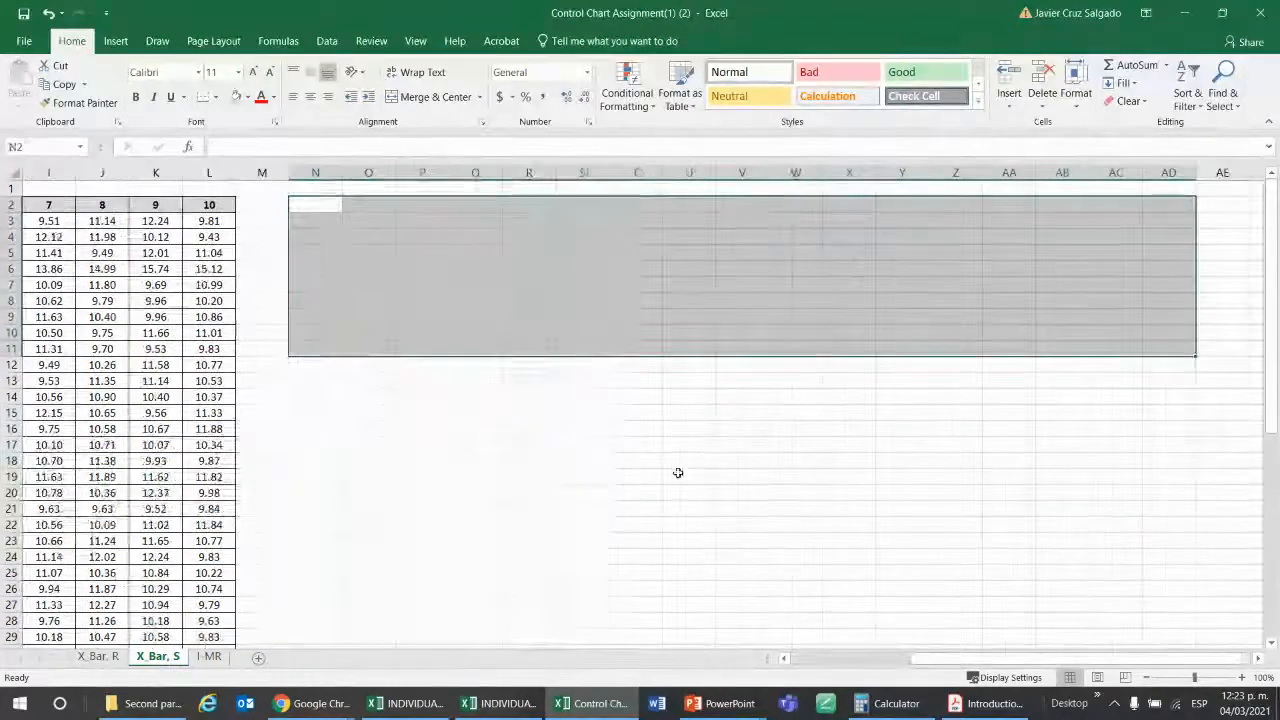
drag(315, 398, 991, 567)
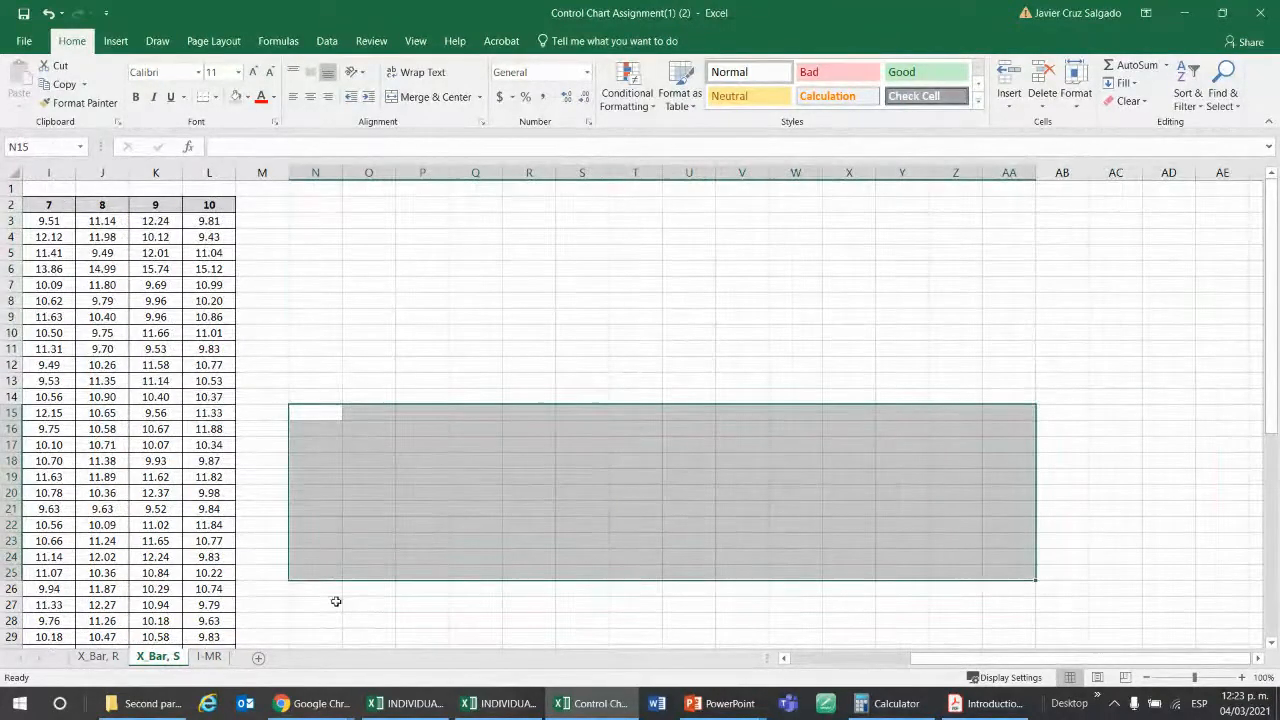
Merge and center cells N27:Y35 below the chart areas on the X_Bar, S sheet.
click(303, 615)
drag(303, 615, 888, 639)
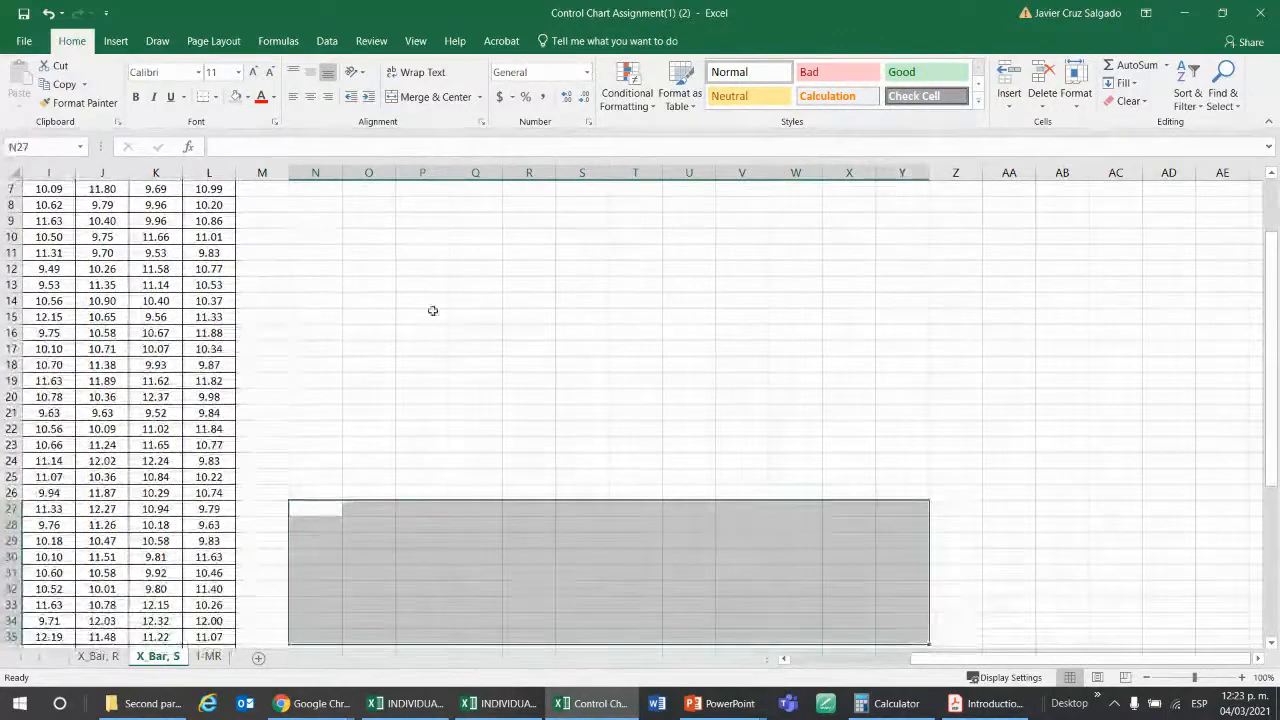
click(480, 96)
click(460, 100)
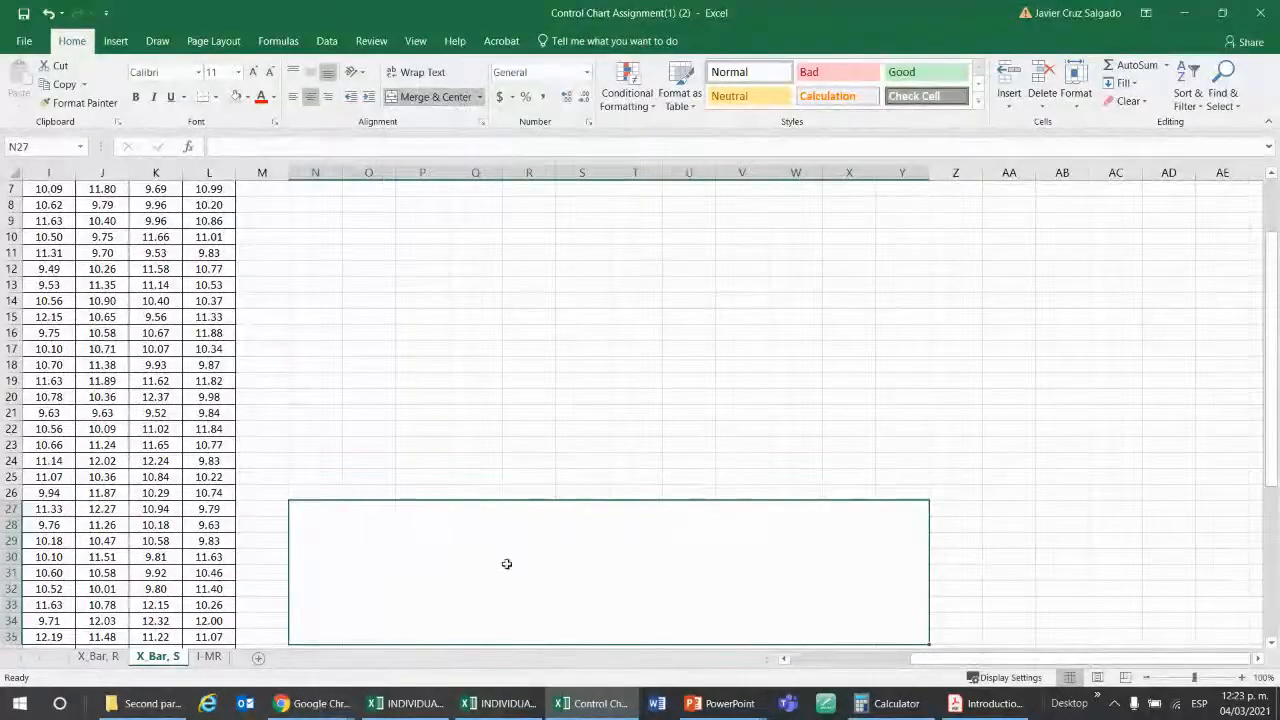
On the I-MR sheet, mark out two stacked chart areas beside the BRIX table, the lower one spanning F18:S28.
click(208, 656)
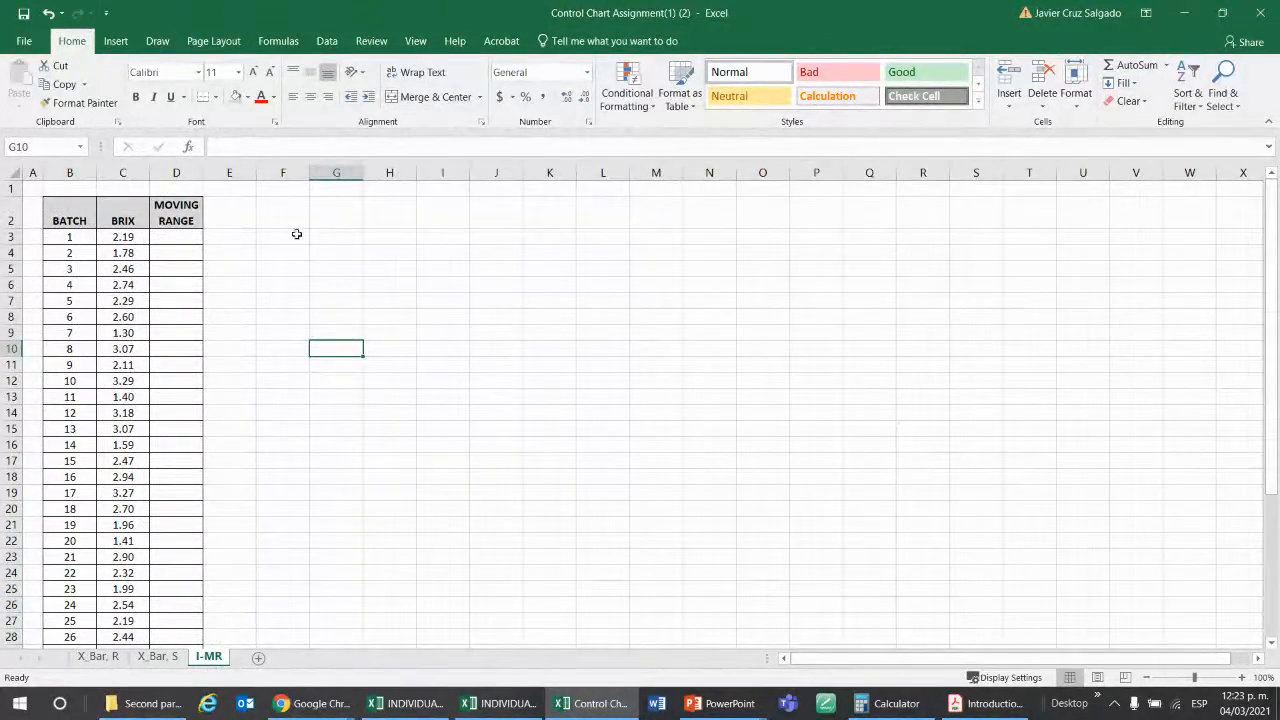
mouse_move(291, 205)
mouse_down()
mouse_move(917, 266)
mouse_move(957, 437)
mouse_move(888, 446)
mouse_up()
drag(277, 480, 957, 641)
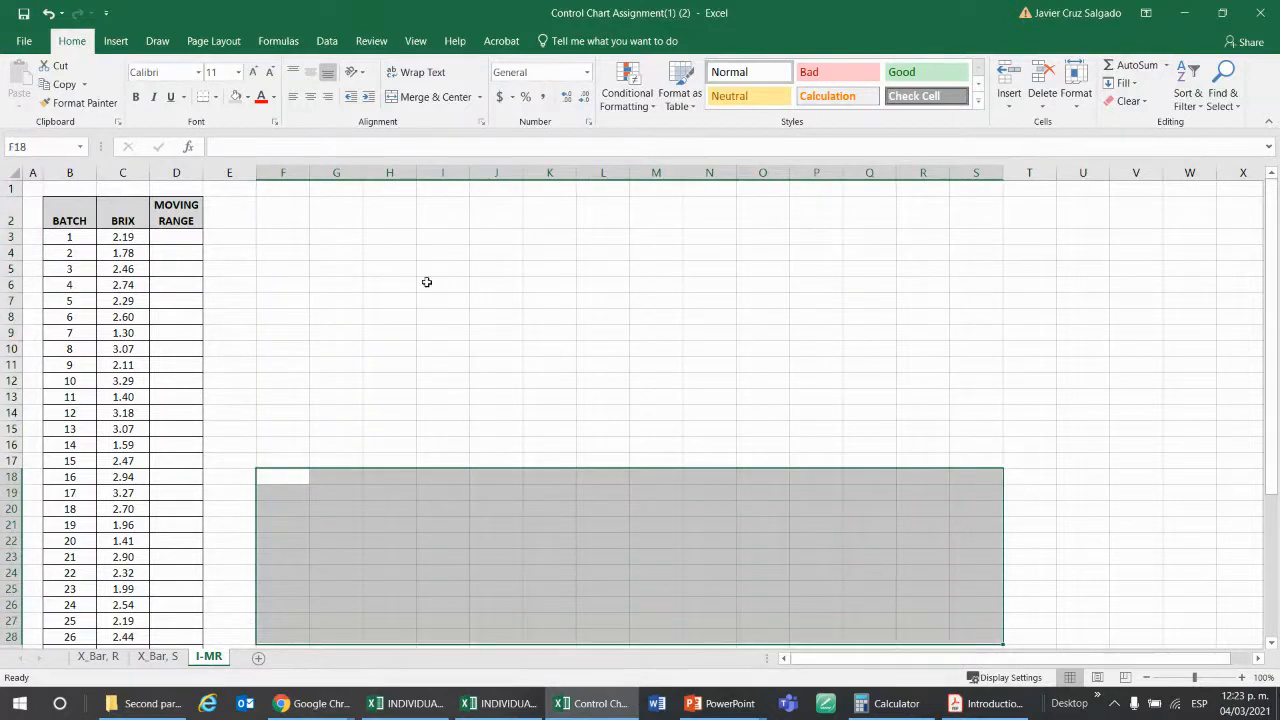
click(345, 337)
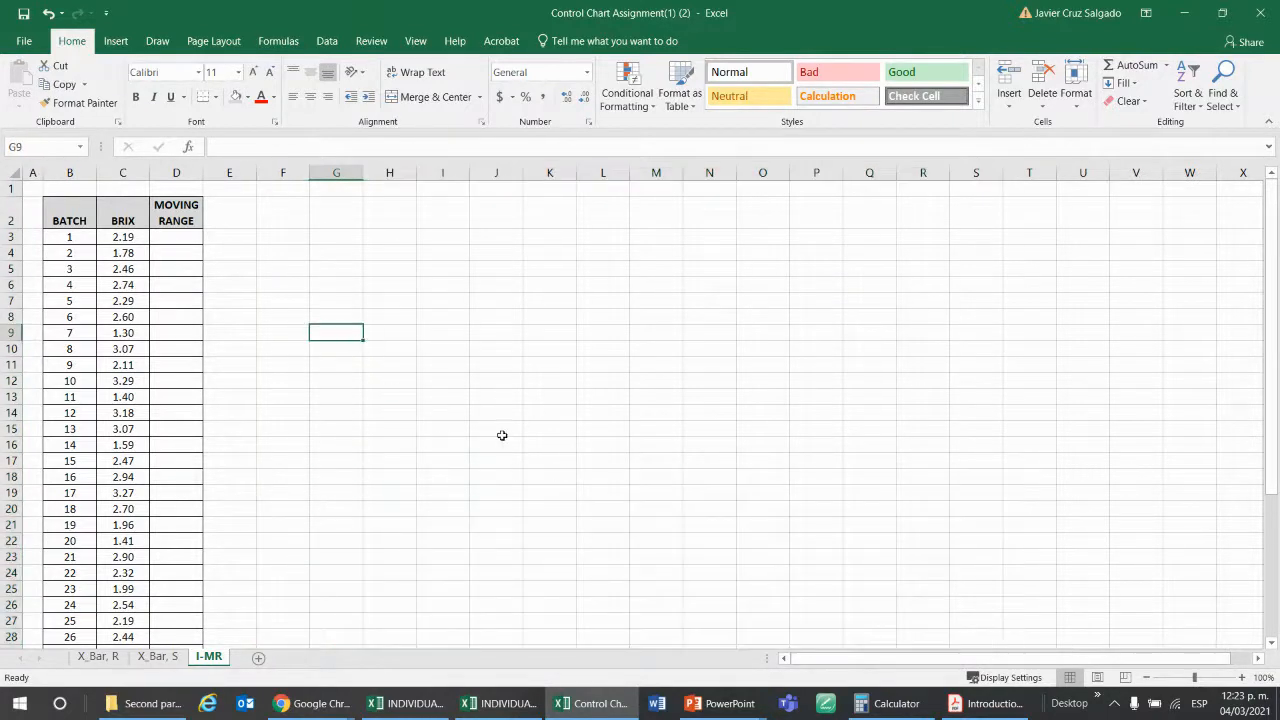
Go through the X_Bar, R, X_Bar, S and I-MR sheets once more, finishing on I-MR.
click(100, 657)
click(157, 656)
click(210, 656)
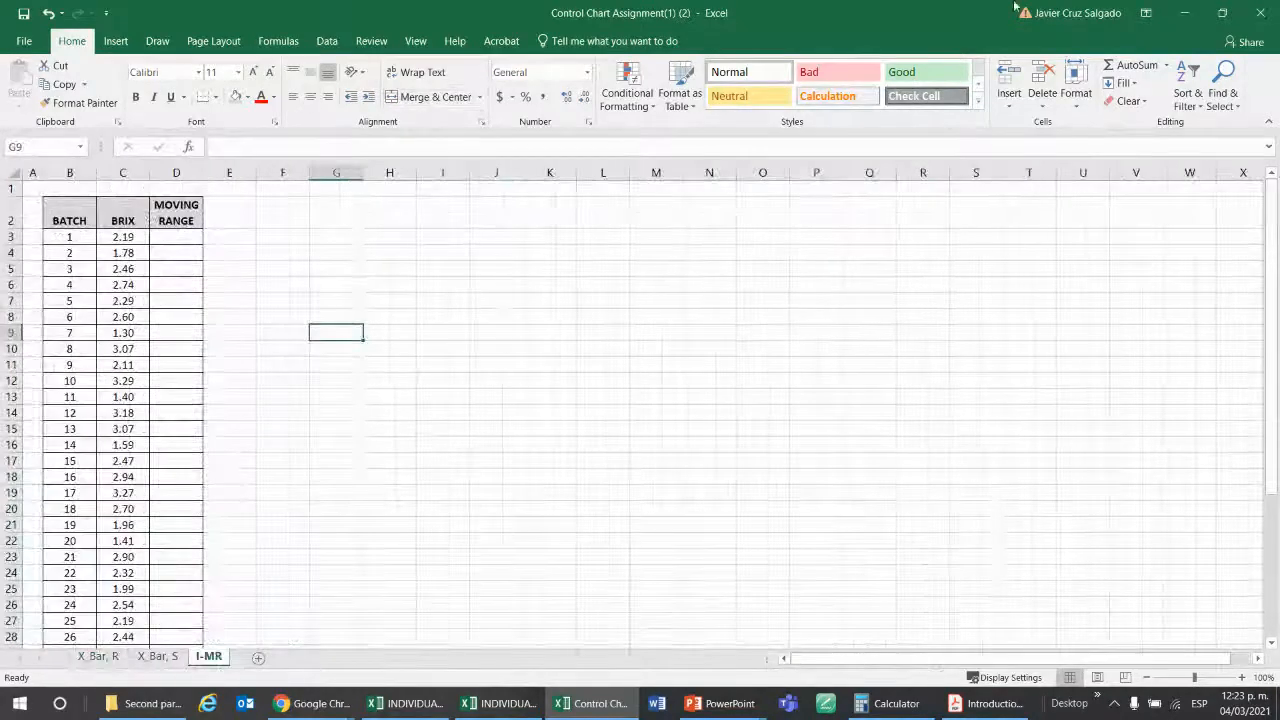
Switch to the Blackboard course in Chrome, open Assignment 1 Second Partial and review its due date, instructions and submission section.
click(1184, 12)
mouse_move(310, 703)
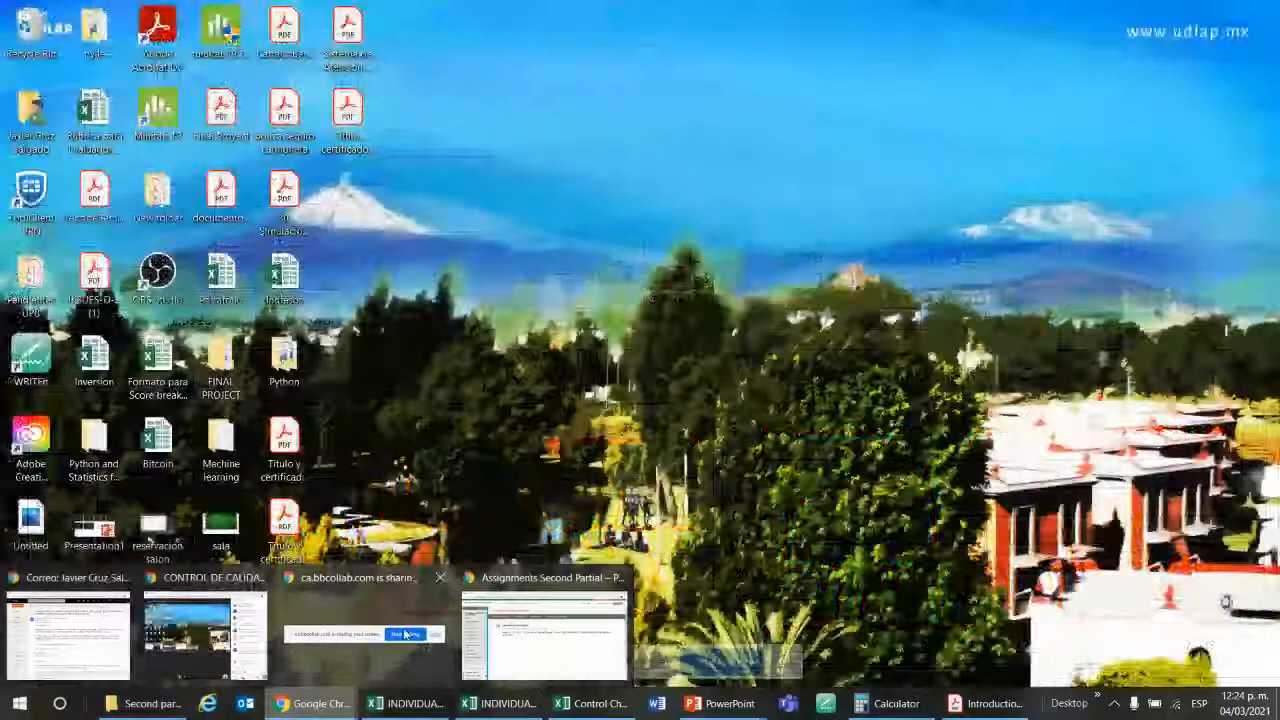
click(545, 635)
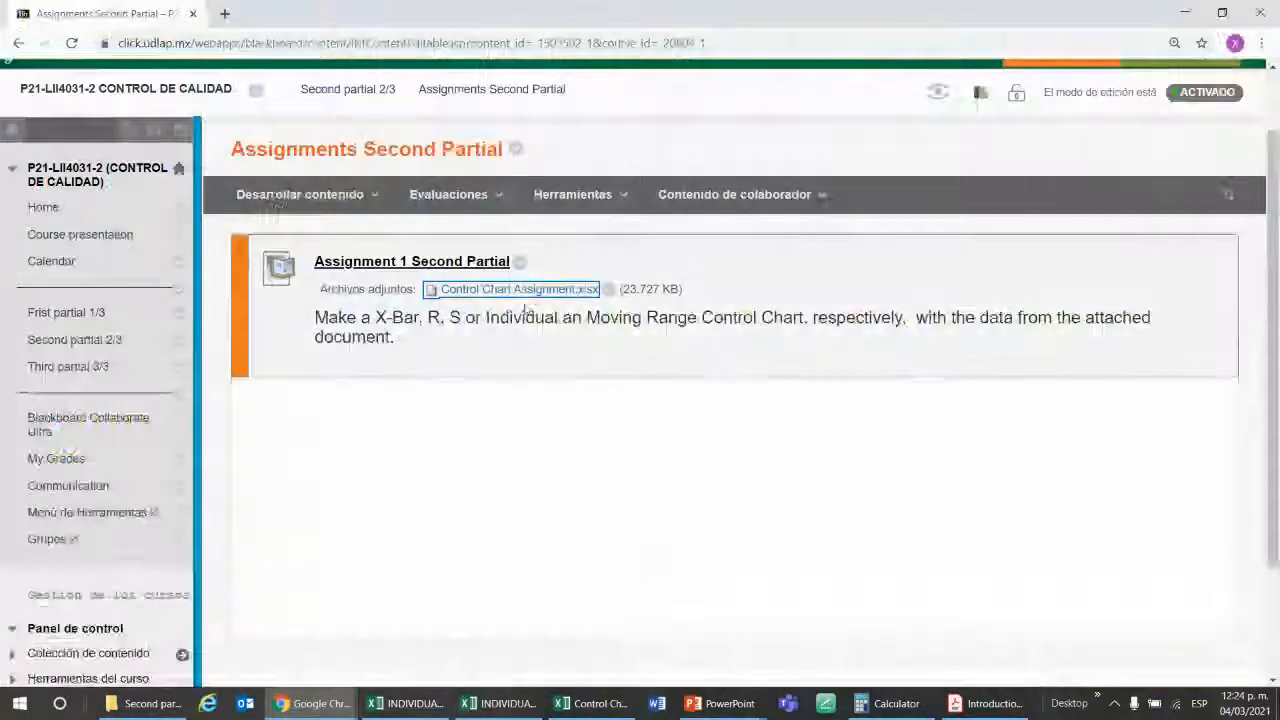
click(426, 262)
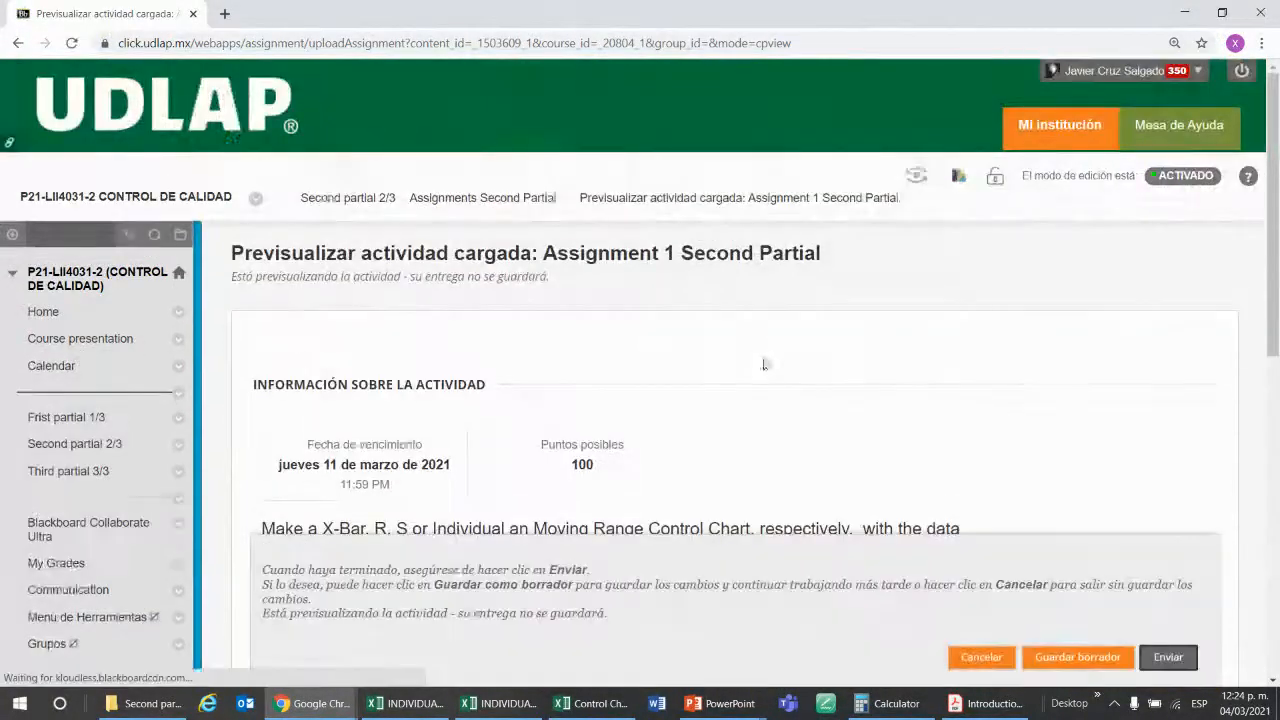
scroll(766, 380, down, 5)
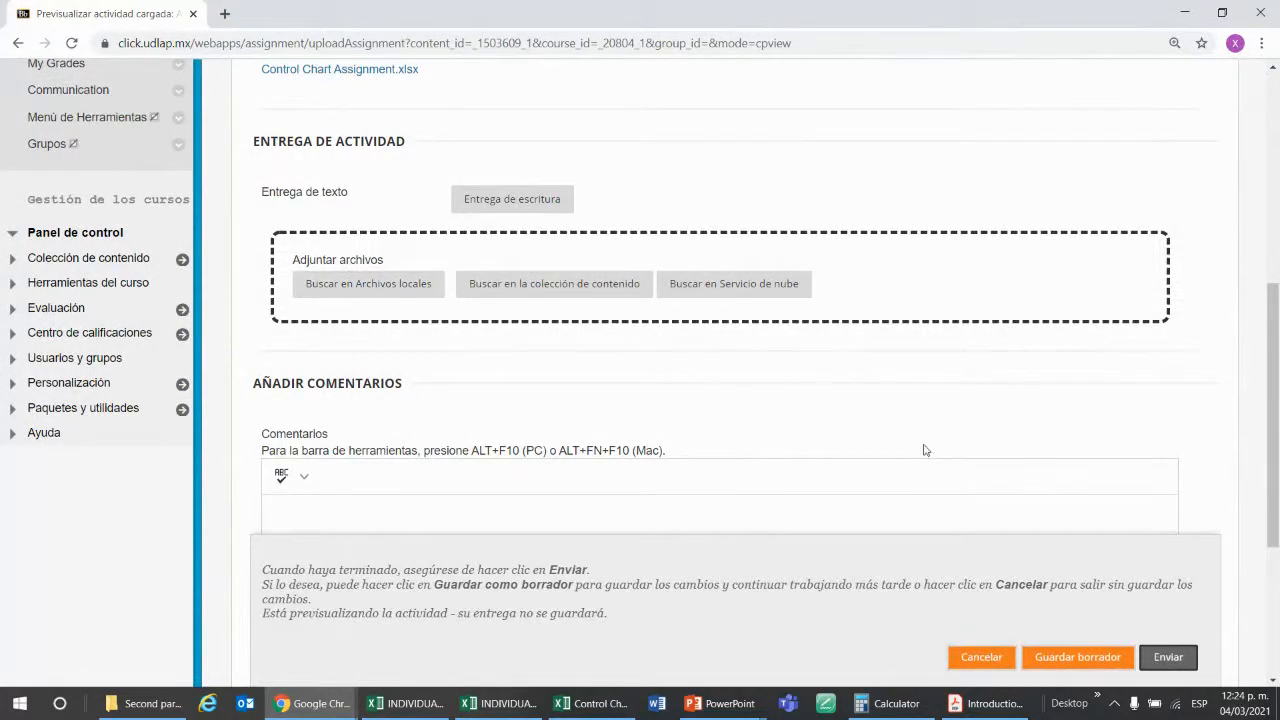
scroll(923, 446, up, 3)
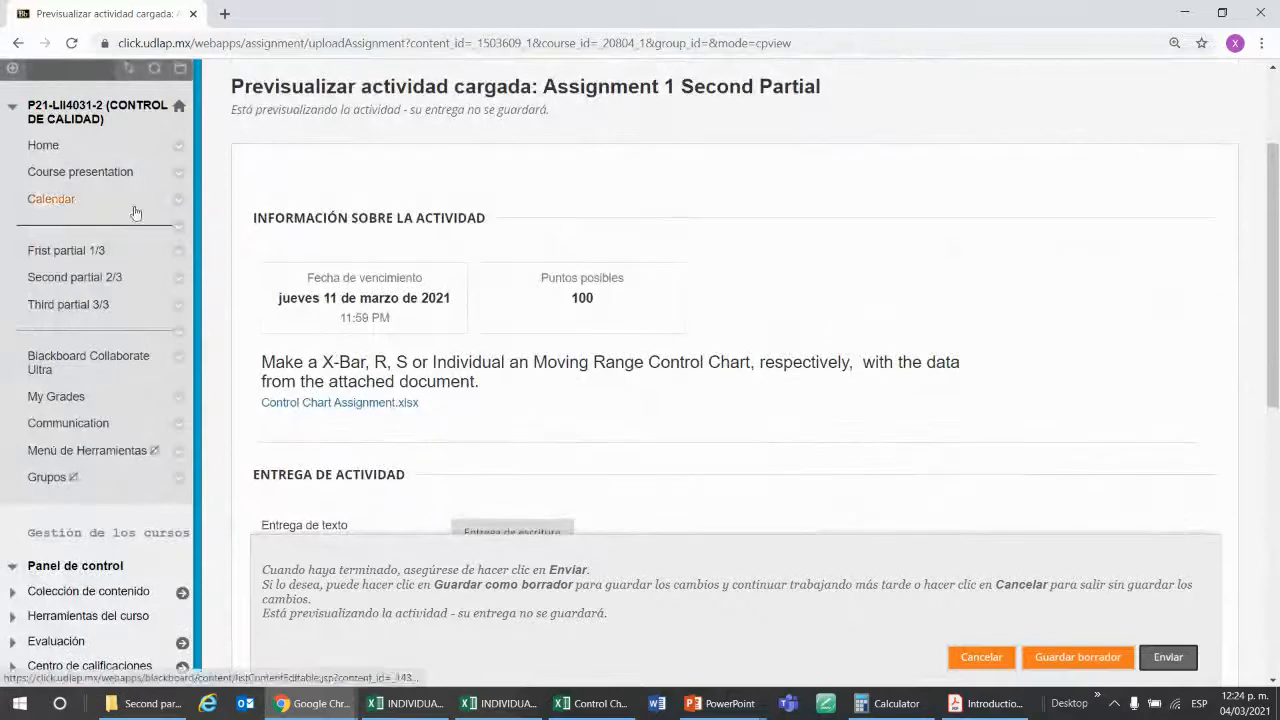
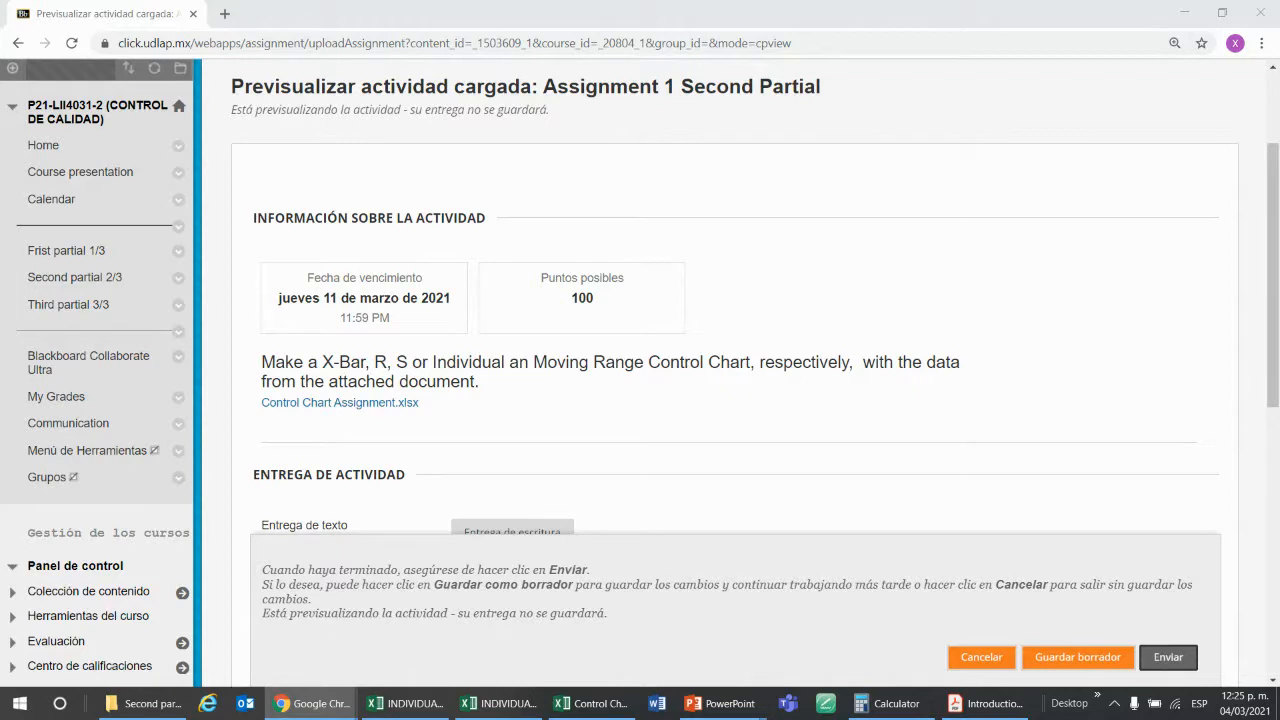
Switch to the INDIVIDUALS MOVING RANGE workbook in Excel and return to the first rows of the BRIX table on the New sheet.
click(585, 704)
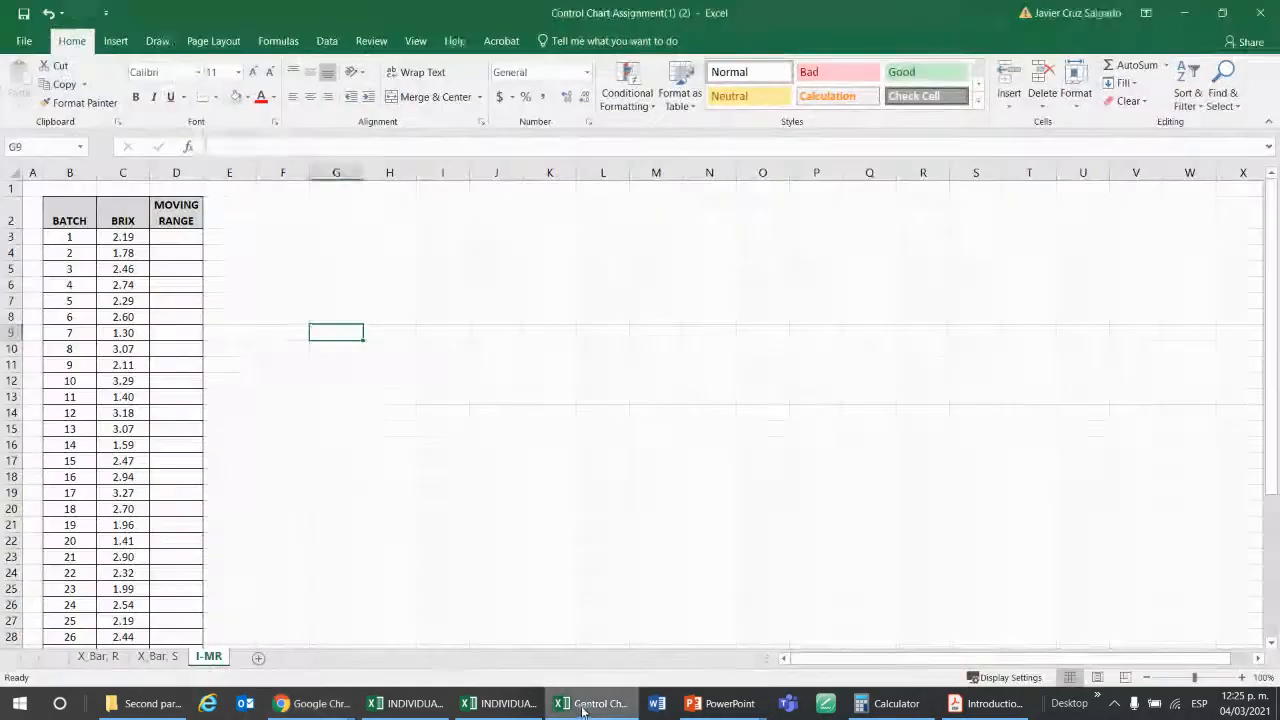
click(430, 706)
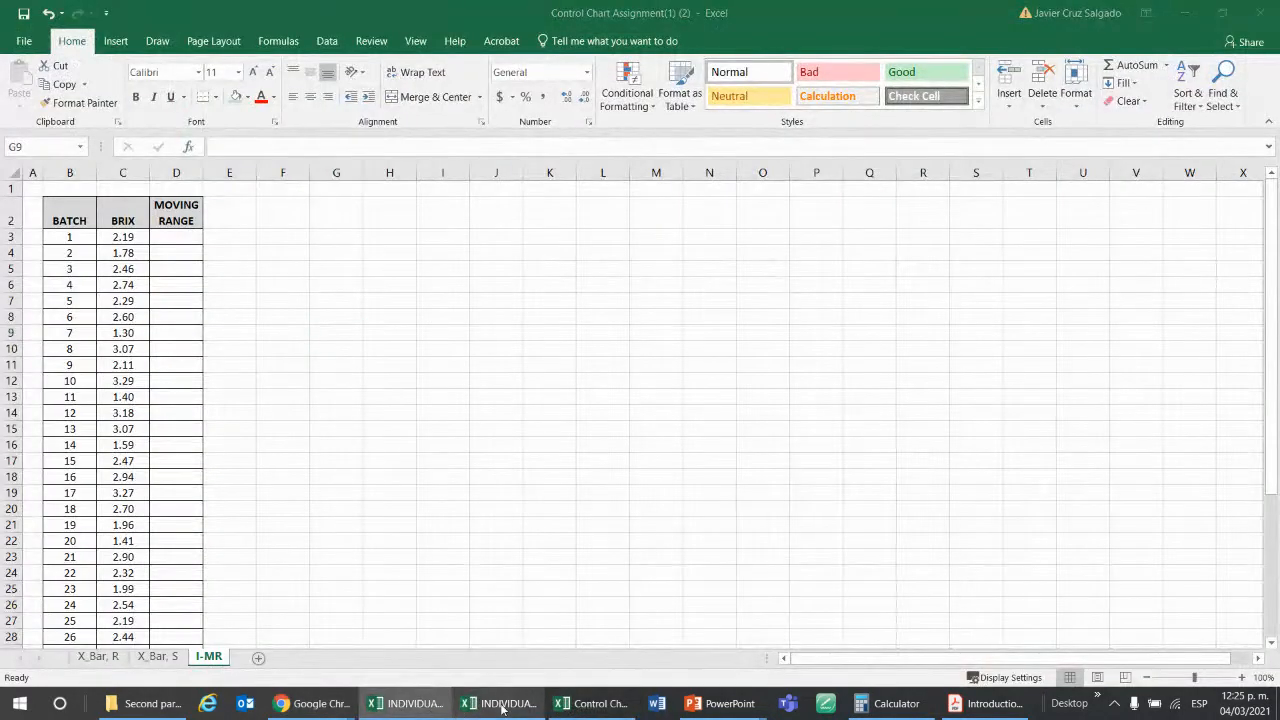
click(503, 706)
scroll(645, 313, up, 6)
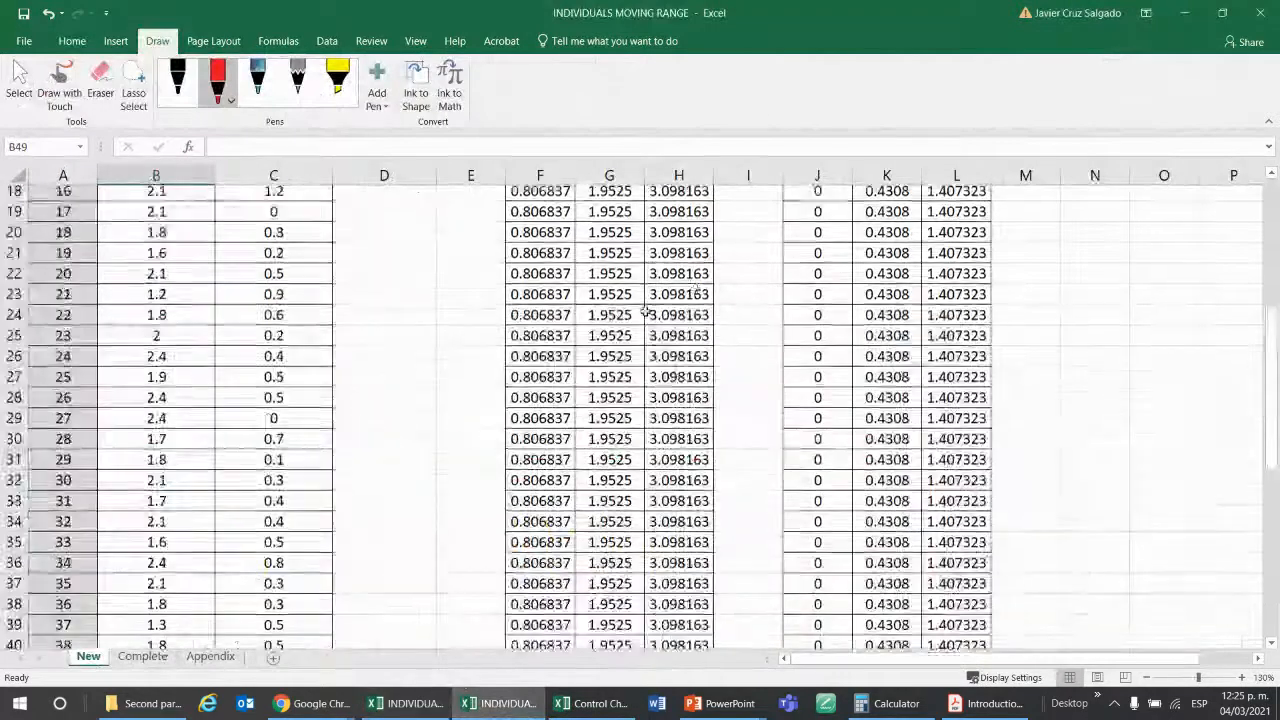
scroll(645, 313, up, 6)
Examine the absolute-difference formulas for the moving range of batches 2, 3 and 4 in cells C4 to C6.
click(304, 260)
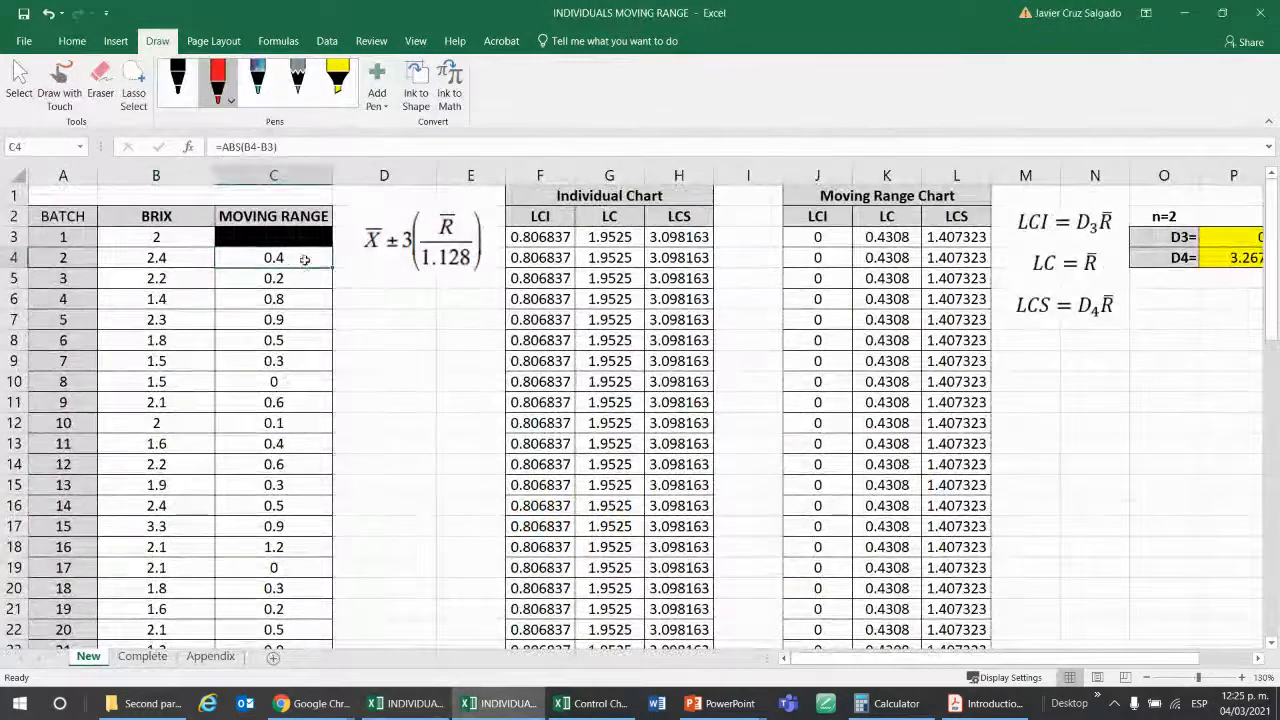
double_click(259, 261)
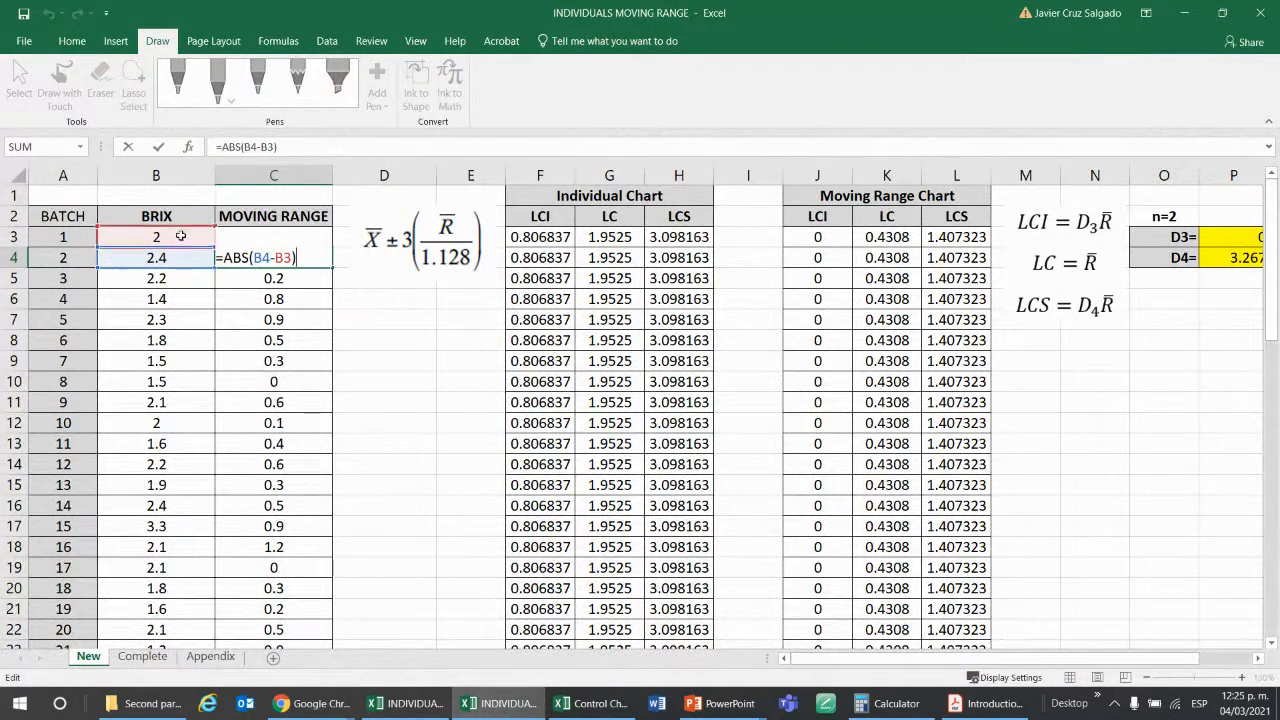
click(236, 277)
double_click(236, 277)
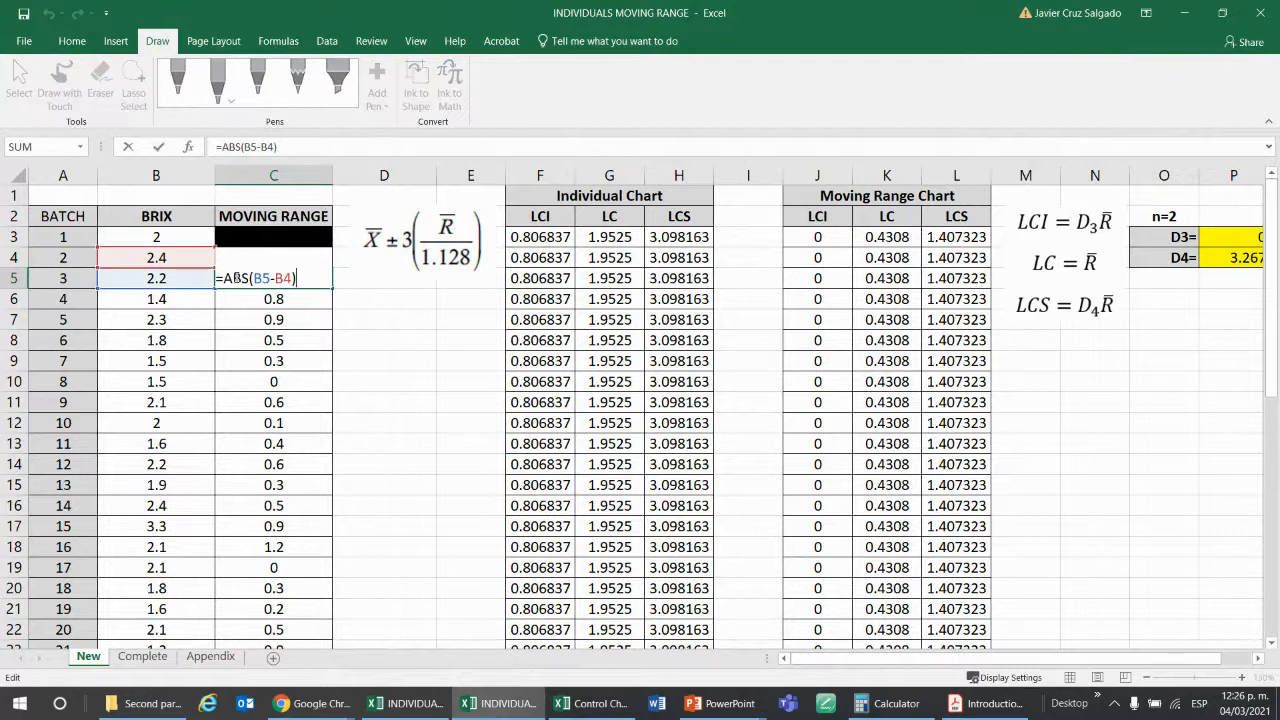
click(273, 298)
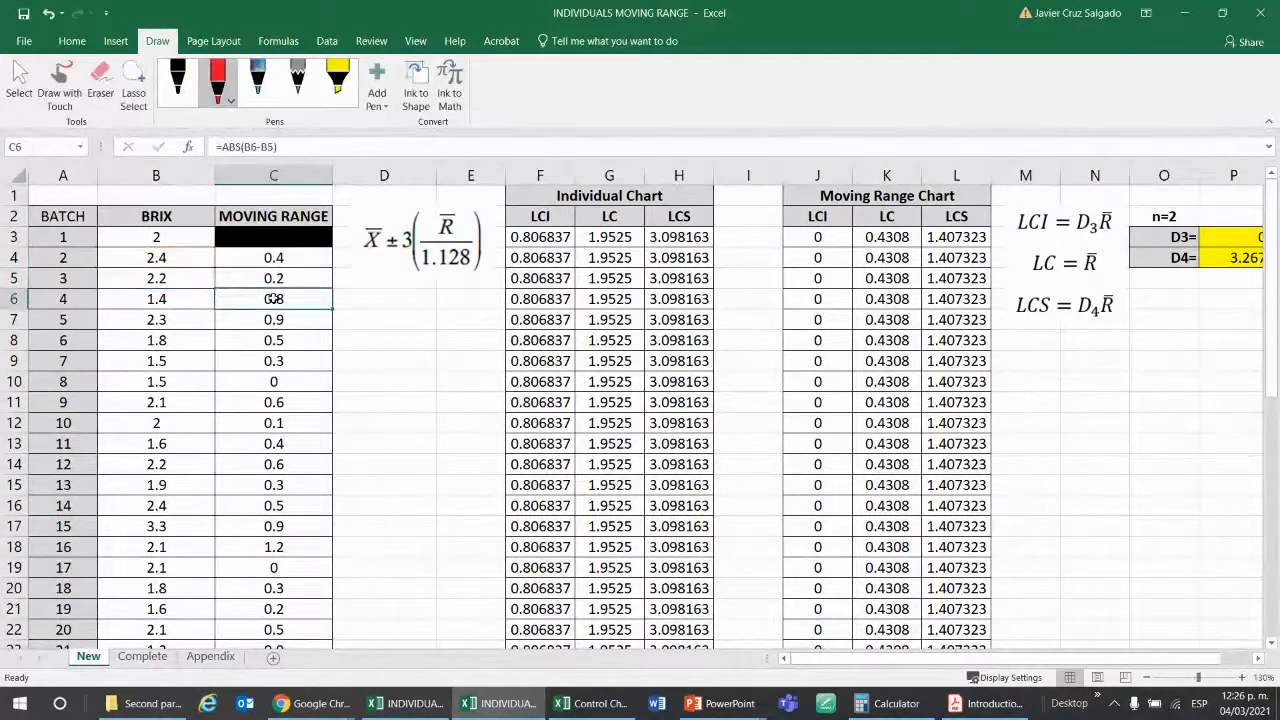
double_click(273, 298)
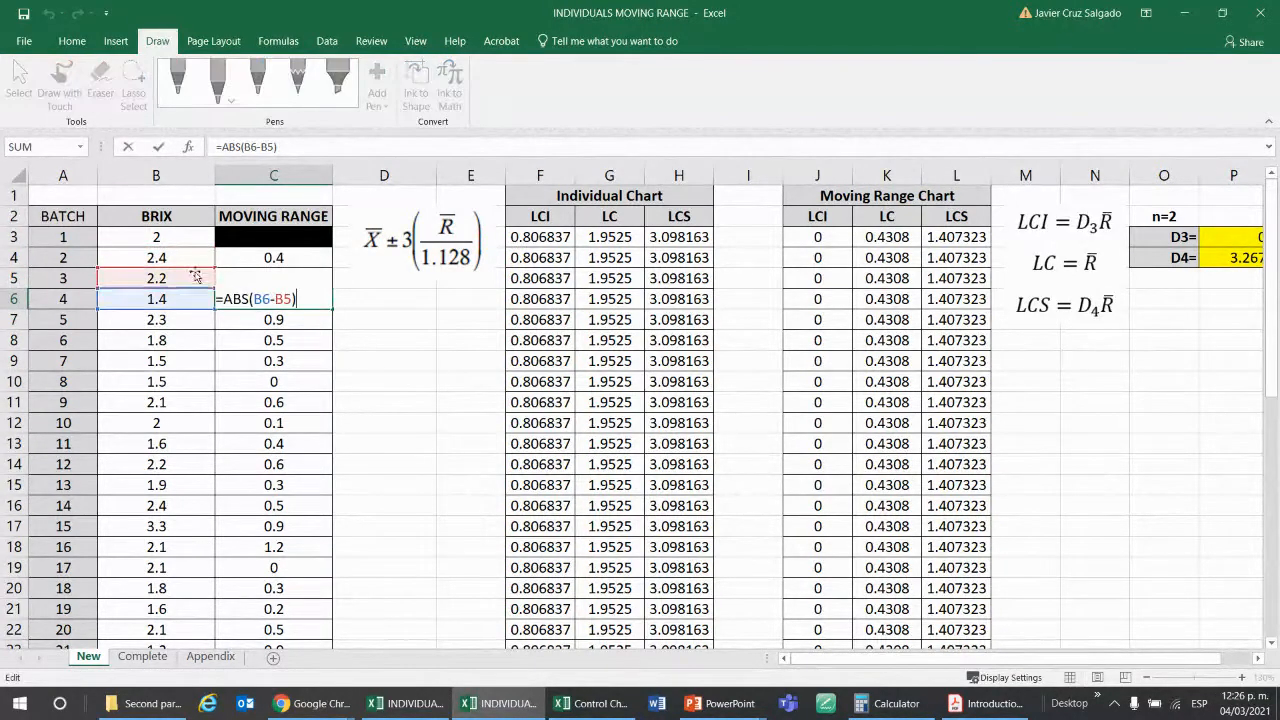
click(421, 375)
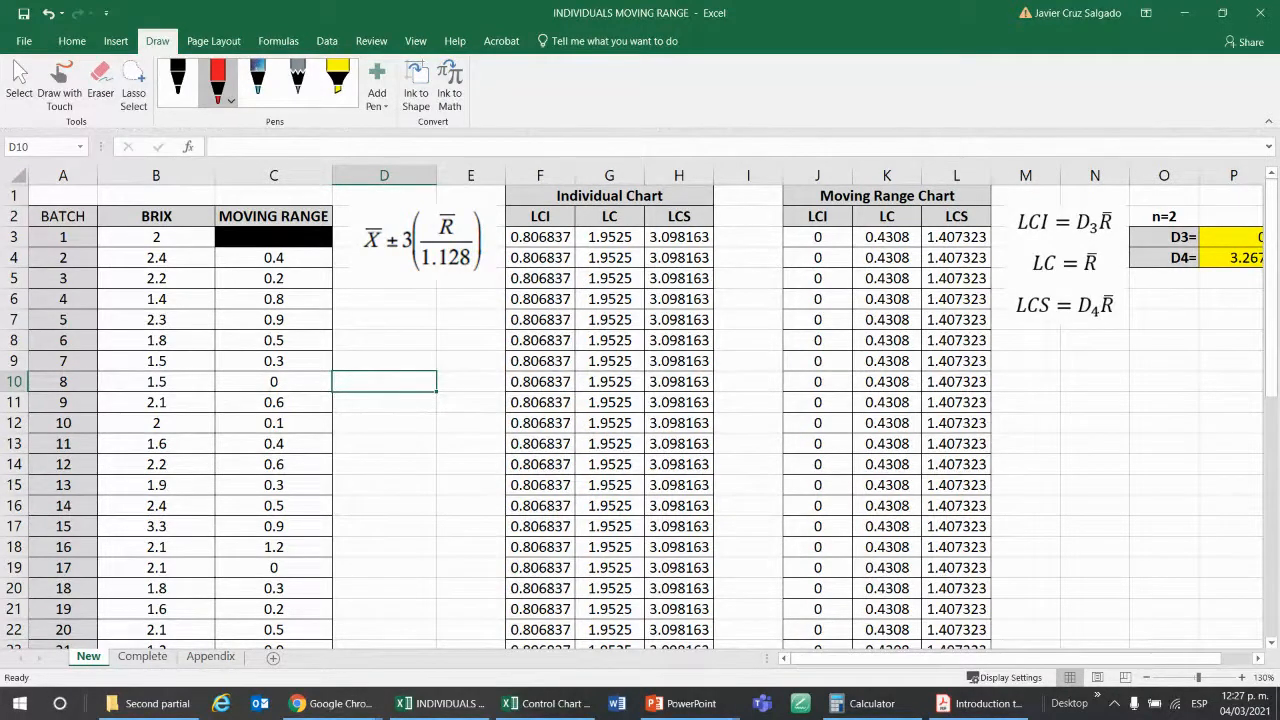
Switch from the workbook to Google Chrome.
key(alt+Tab)
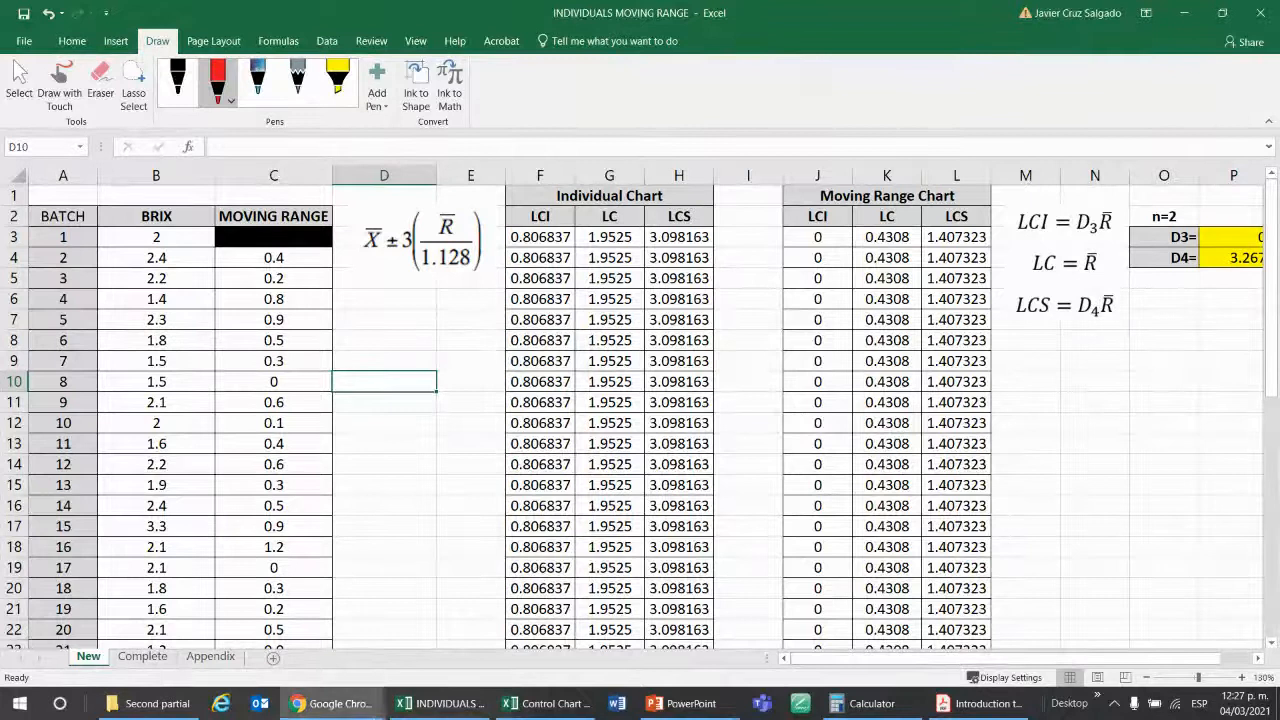